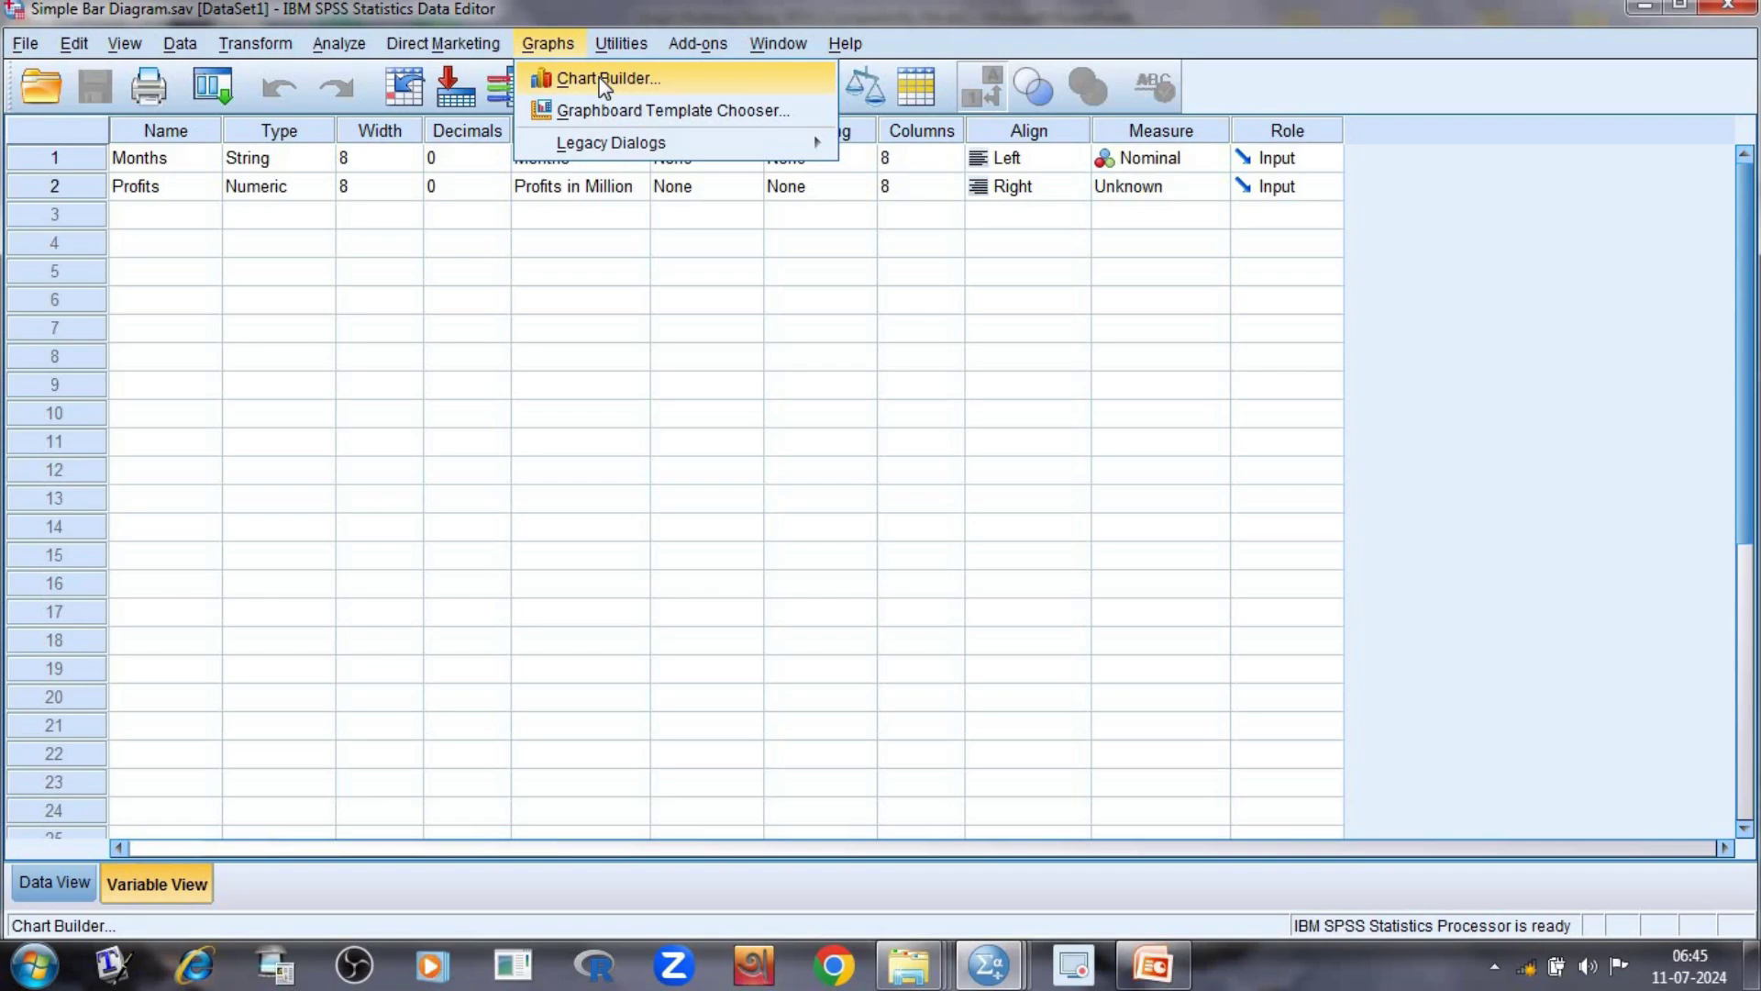
- Start the Chart Builder and assign the unknown measurement levels by scanning the data
left_click(603, 80)
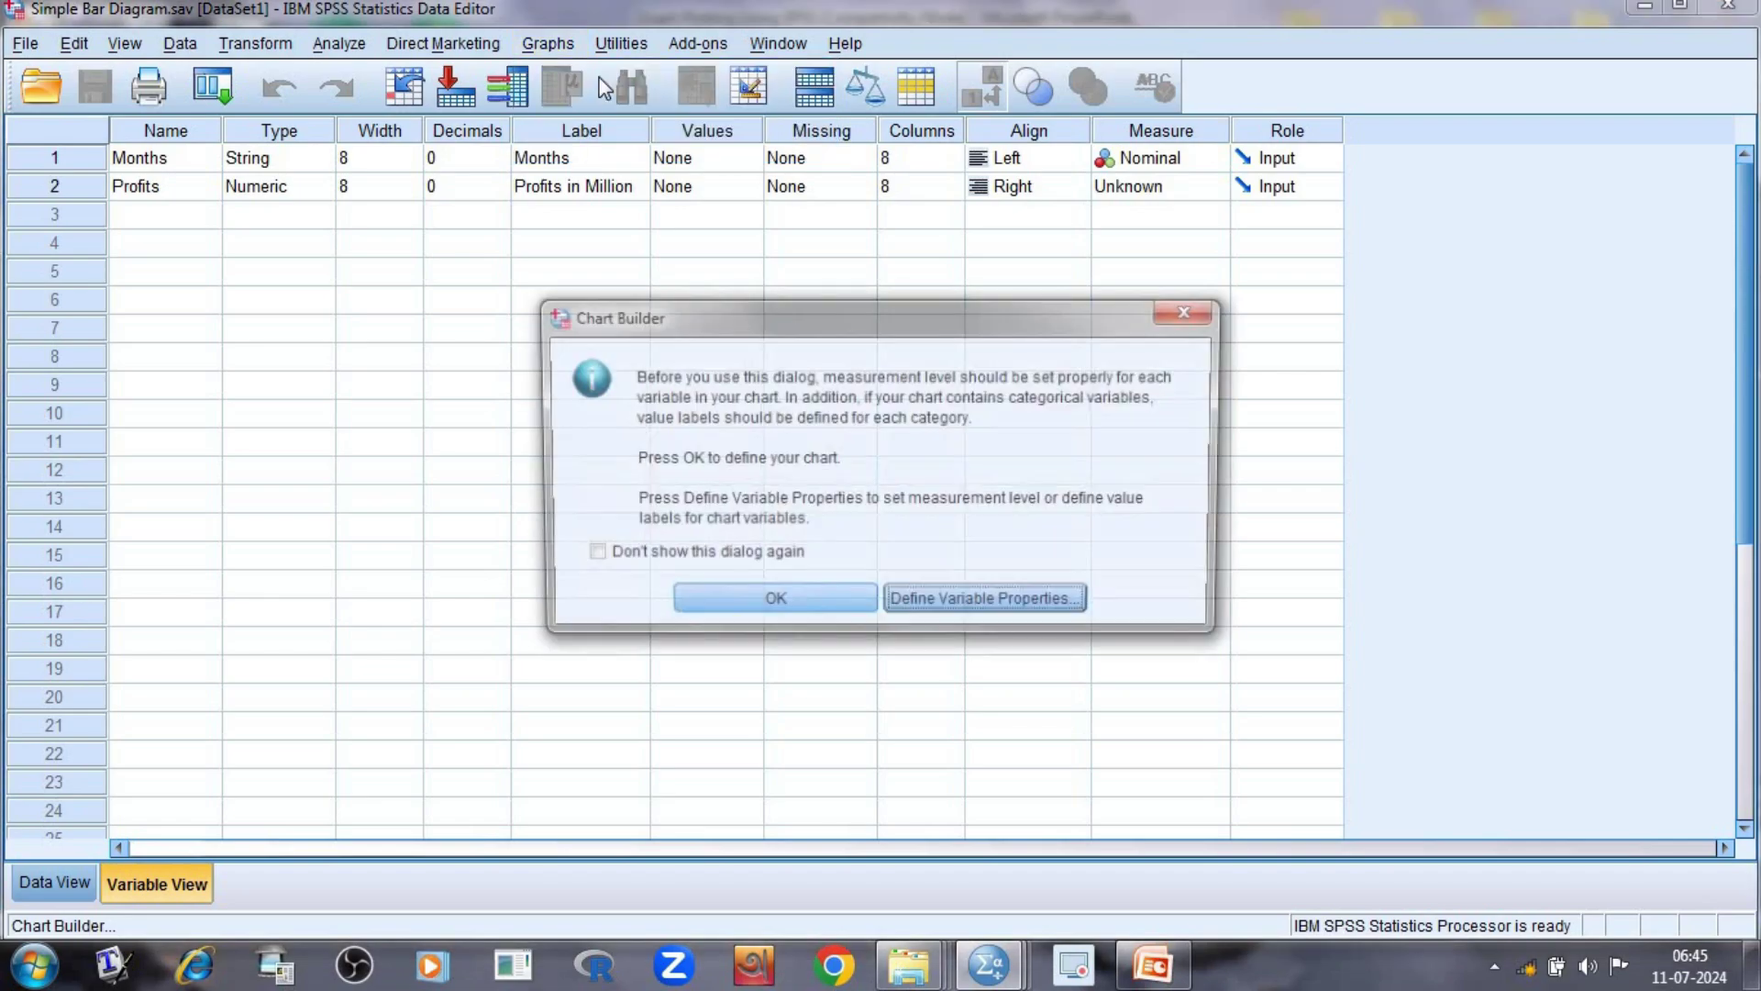
left_click(764, 606)
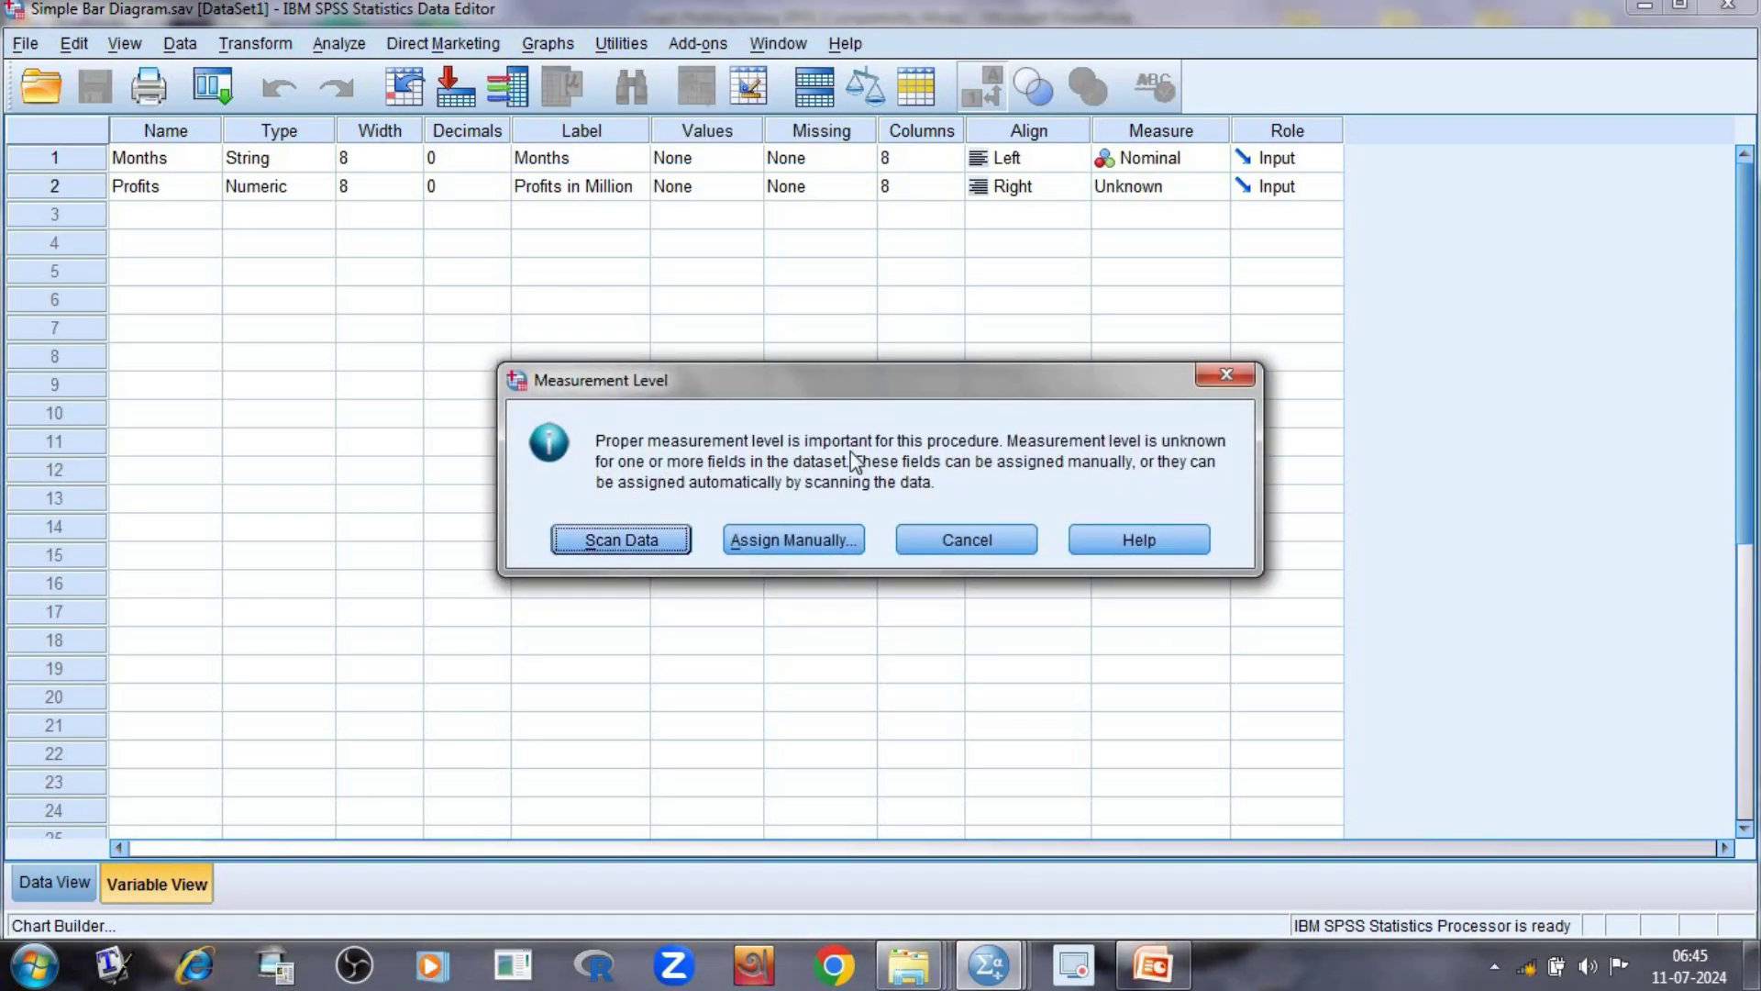
left_click(623, 541)
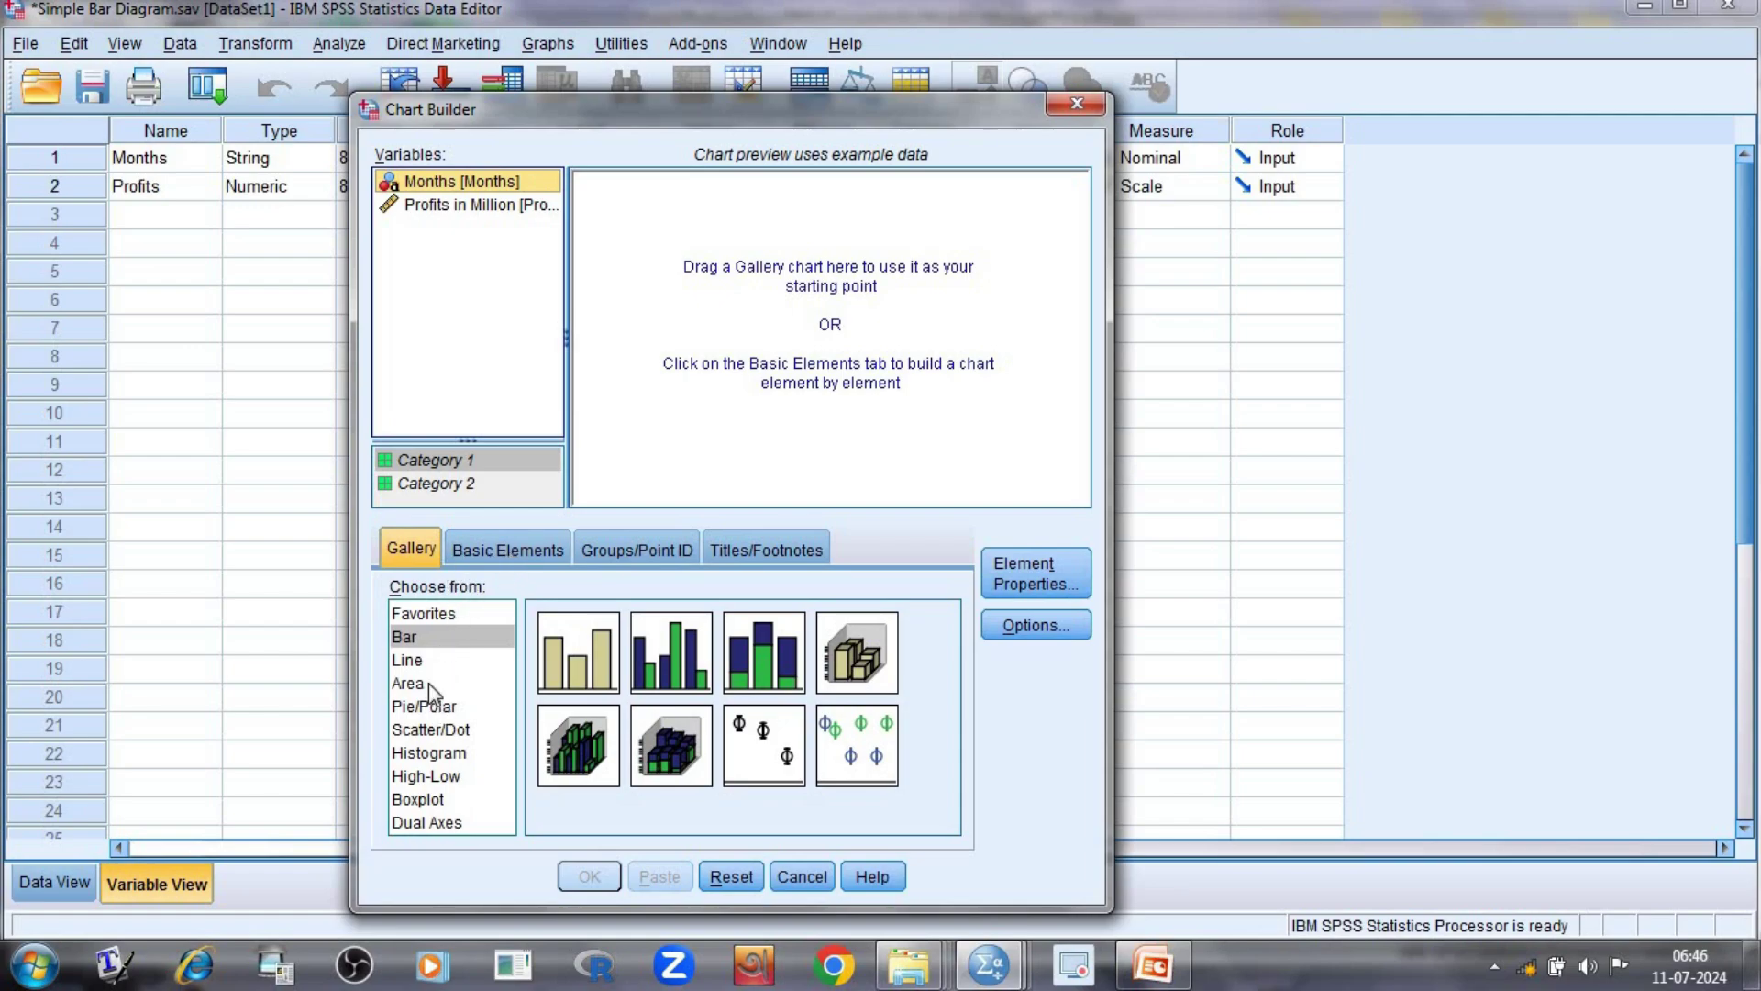
- Create a simple bar chart with Months on the x-axis and Profits in Million on the y-axis
left_click(415, 642)
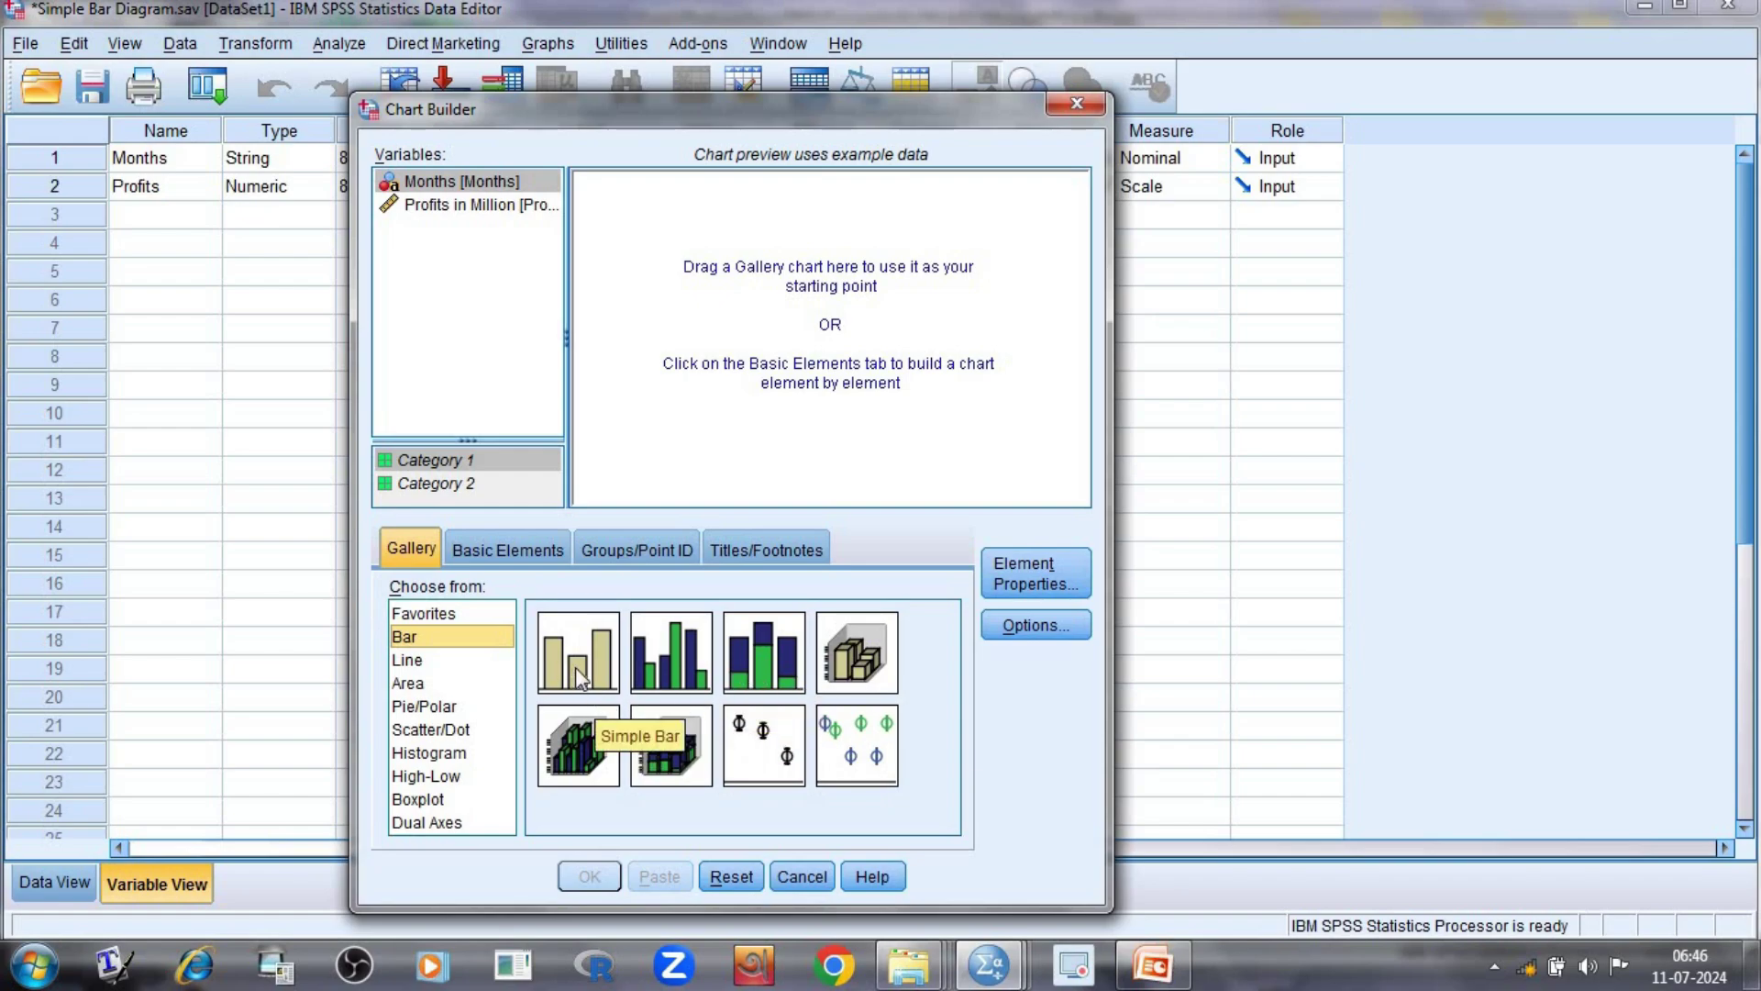
left_click_drag(579, 676, 736, 414)
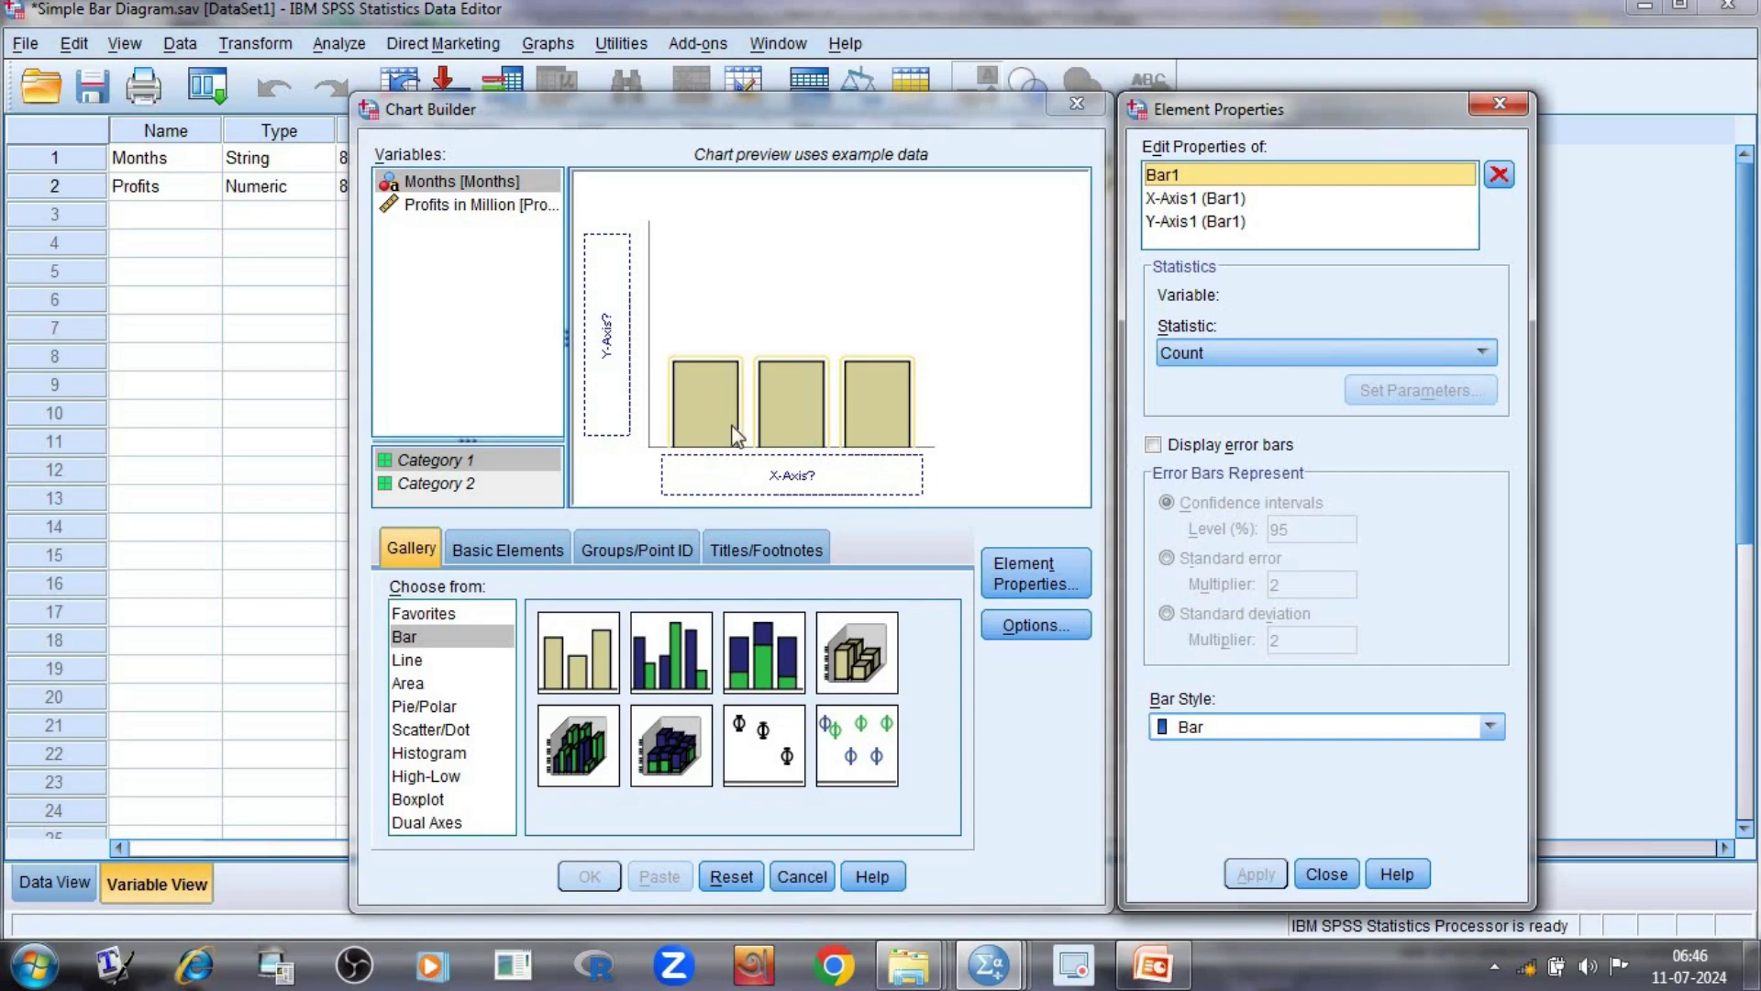
left_click(451, 186)
left_click_drag(451, 186, 720, 472)
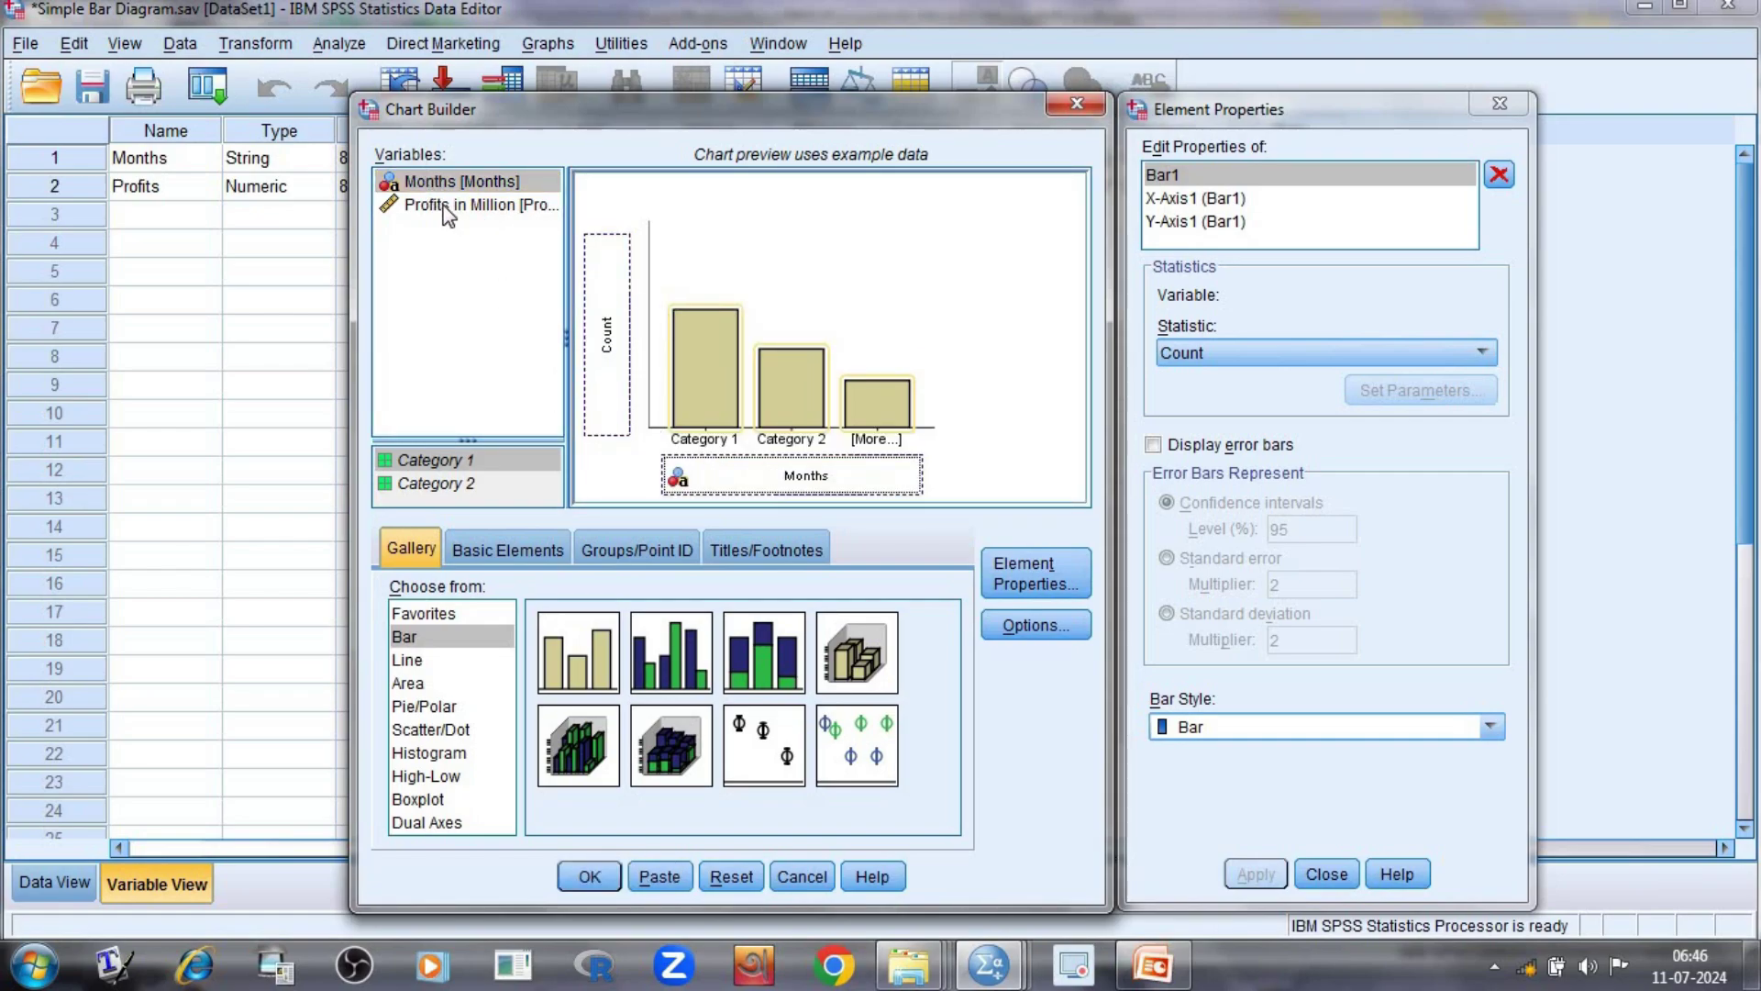
left_click_drag(446, 215, 592, 323)
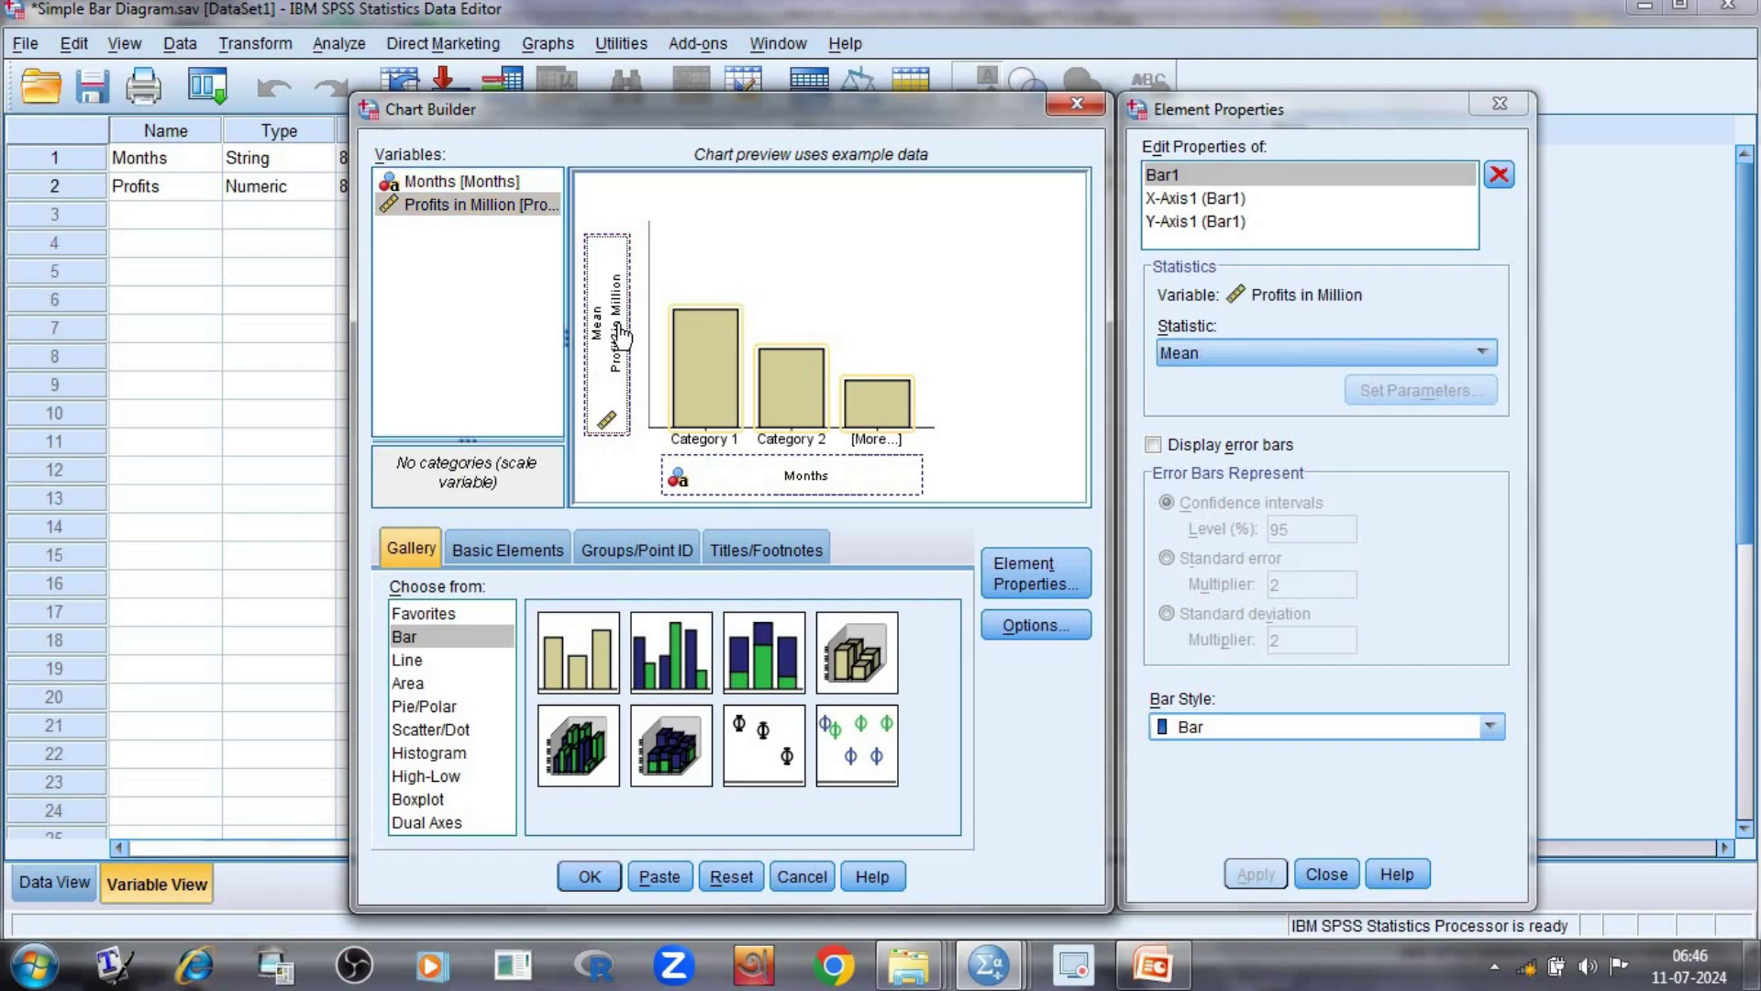
left_click(568, 879)
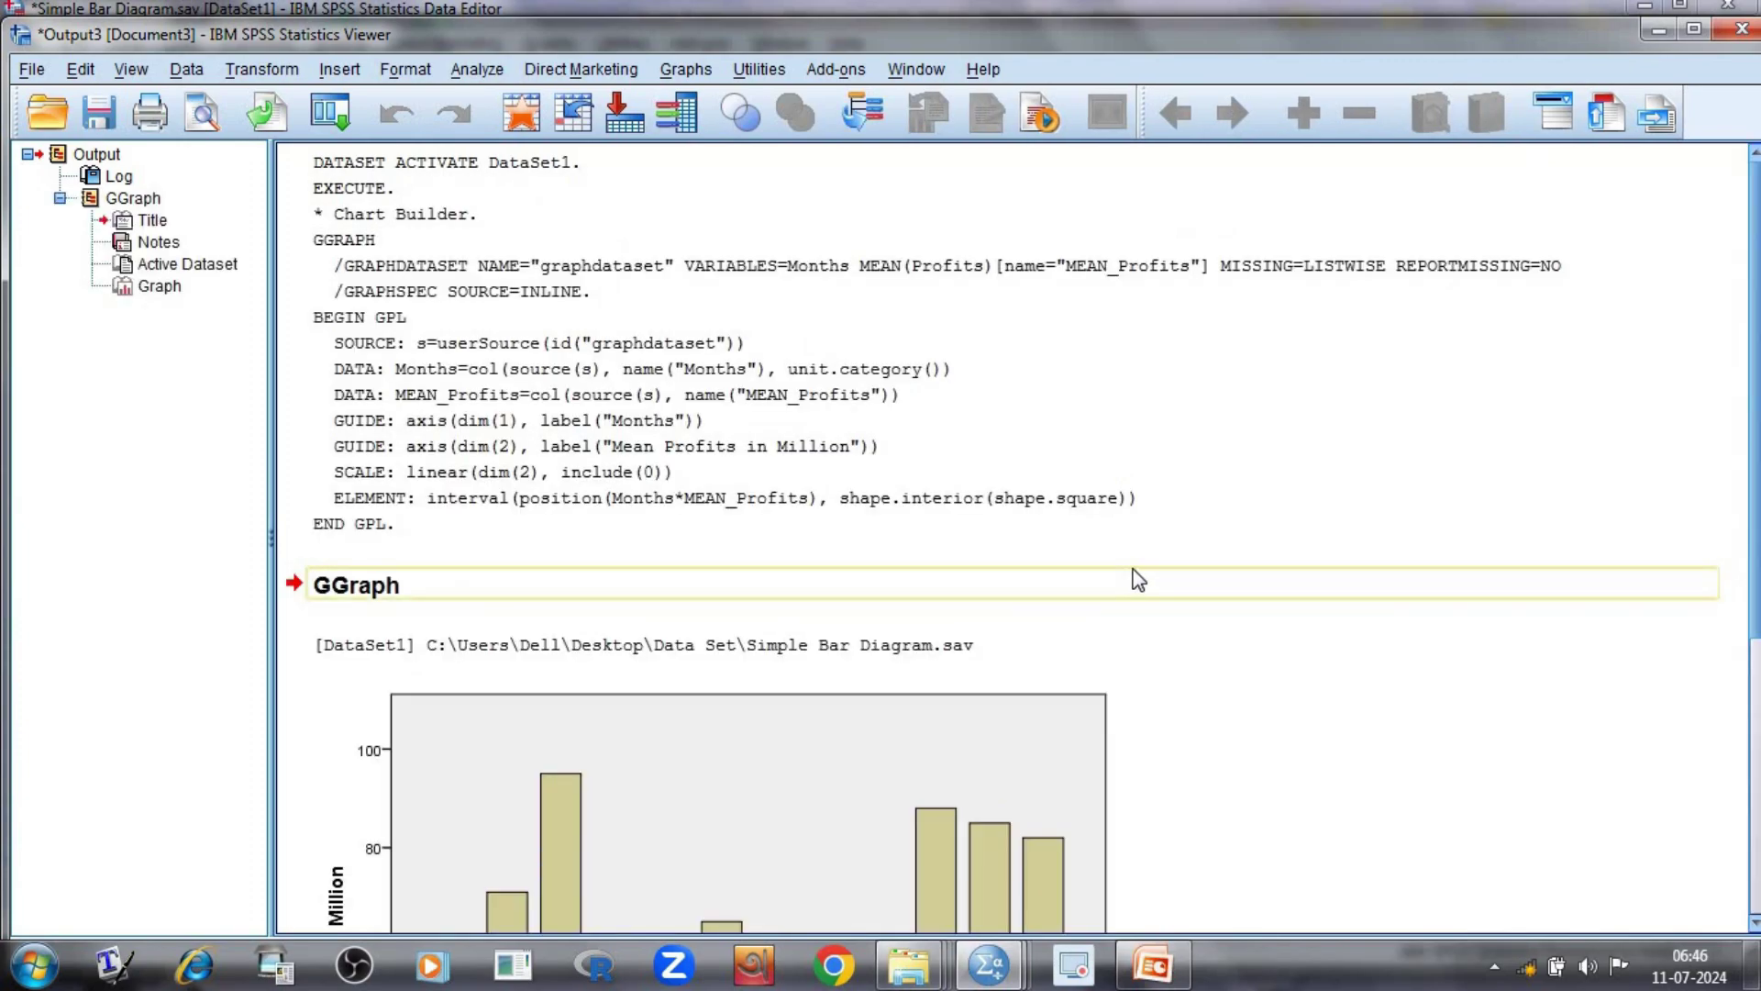
- Open the output bar chart in the Chart Editor and show the properties of its y-axis title
scroll(1137, 580, "down", 5)
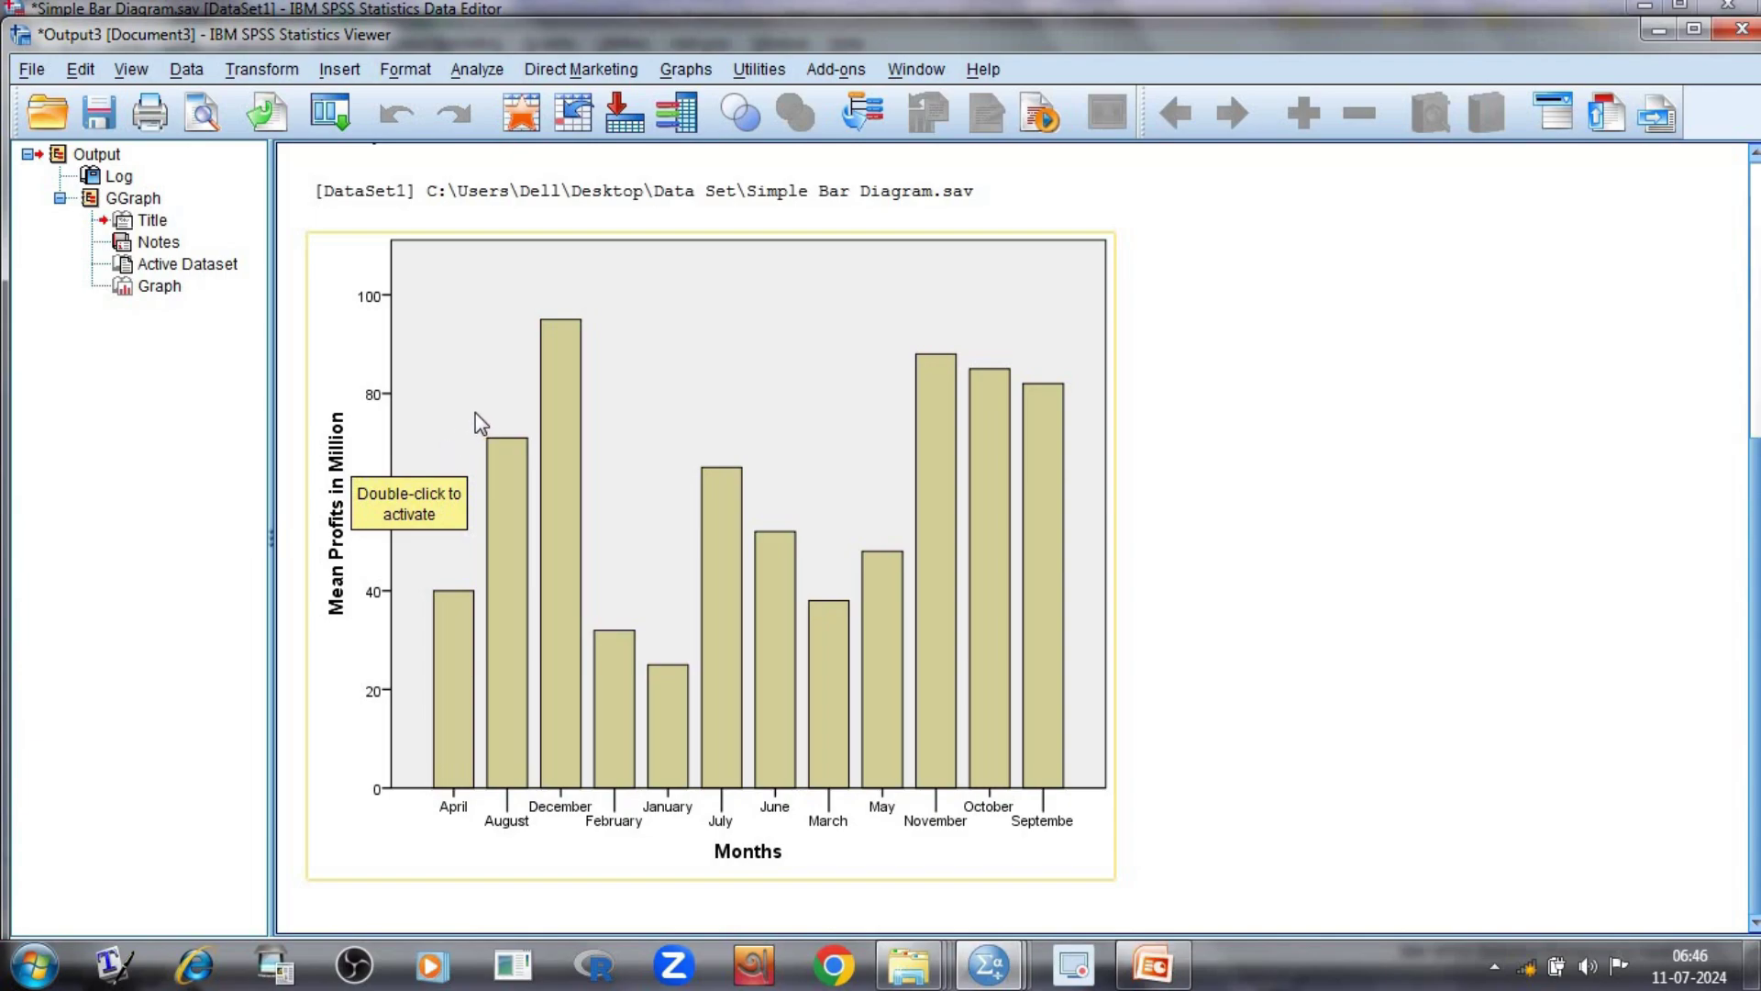
double_click(418, 424)
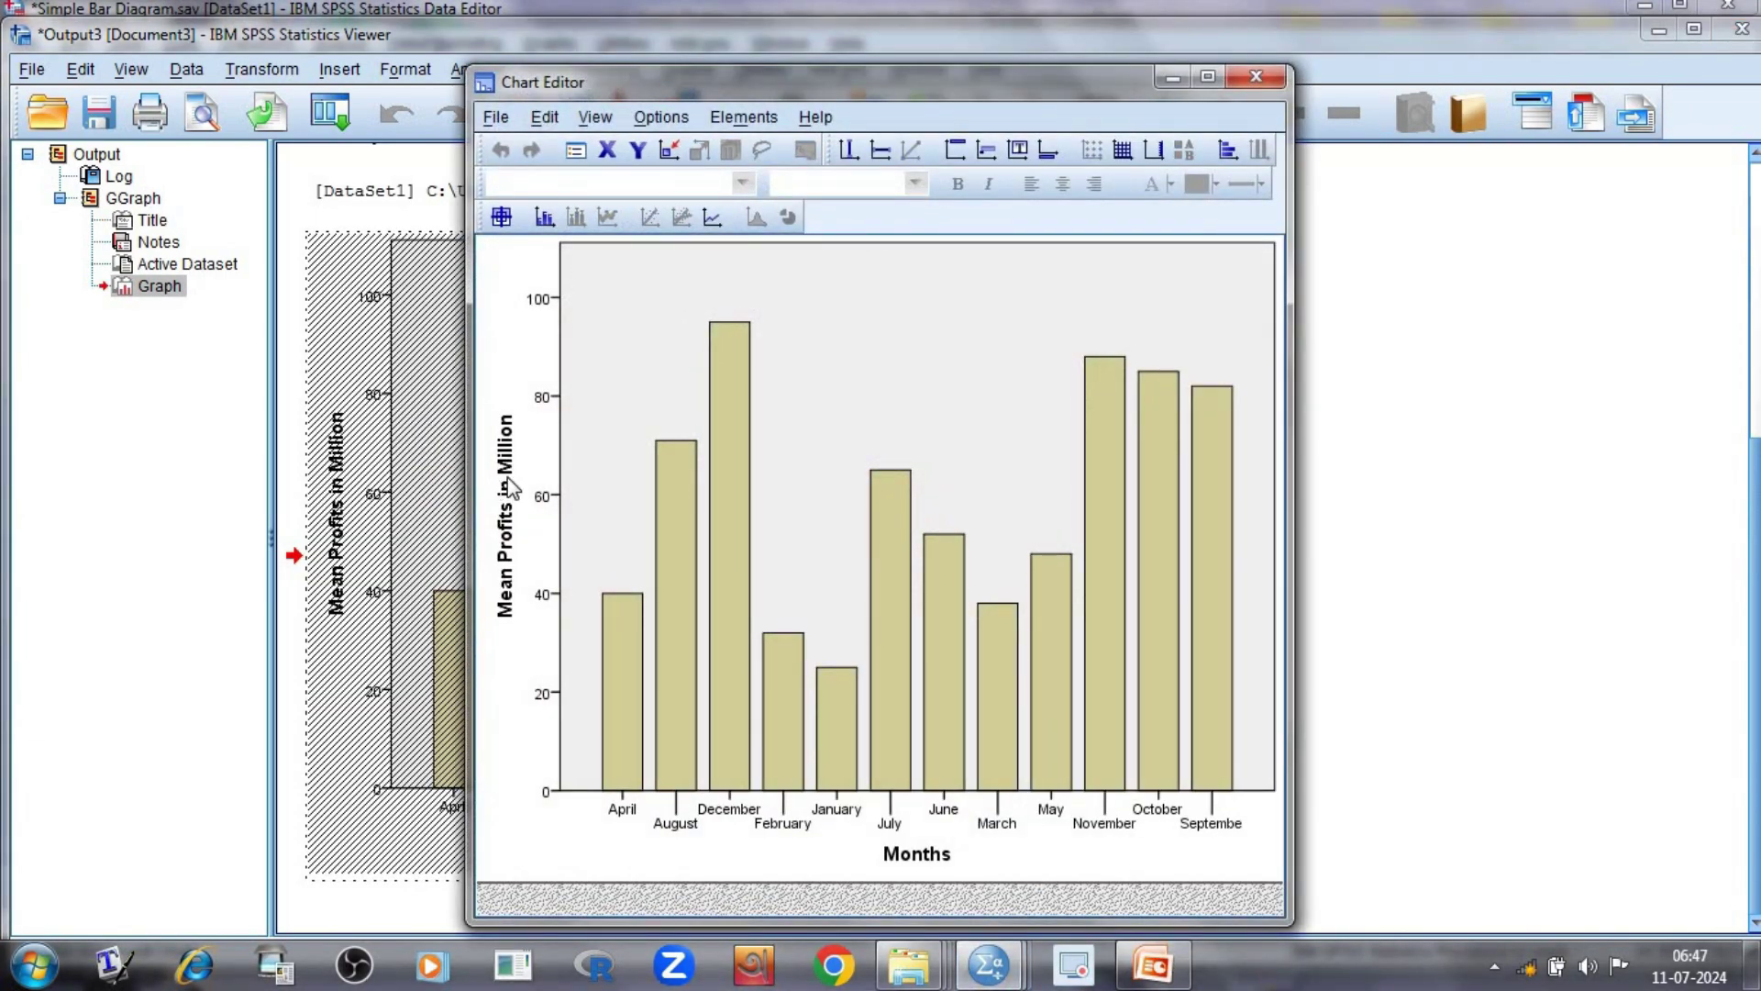
double_click(508, 489)
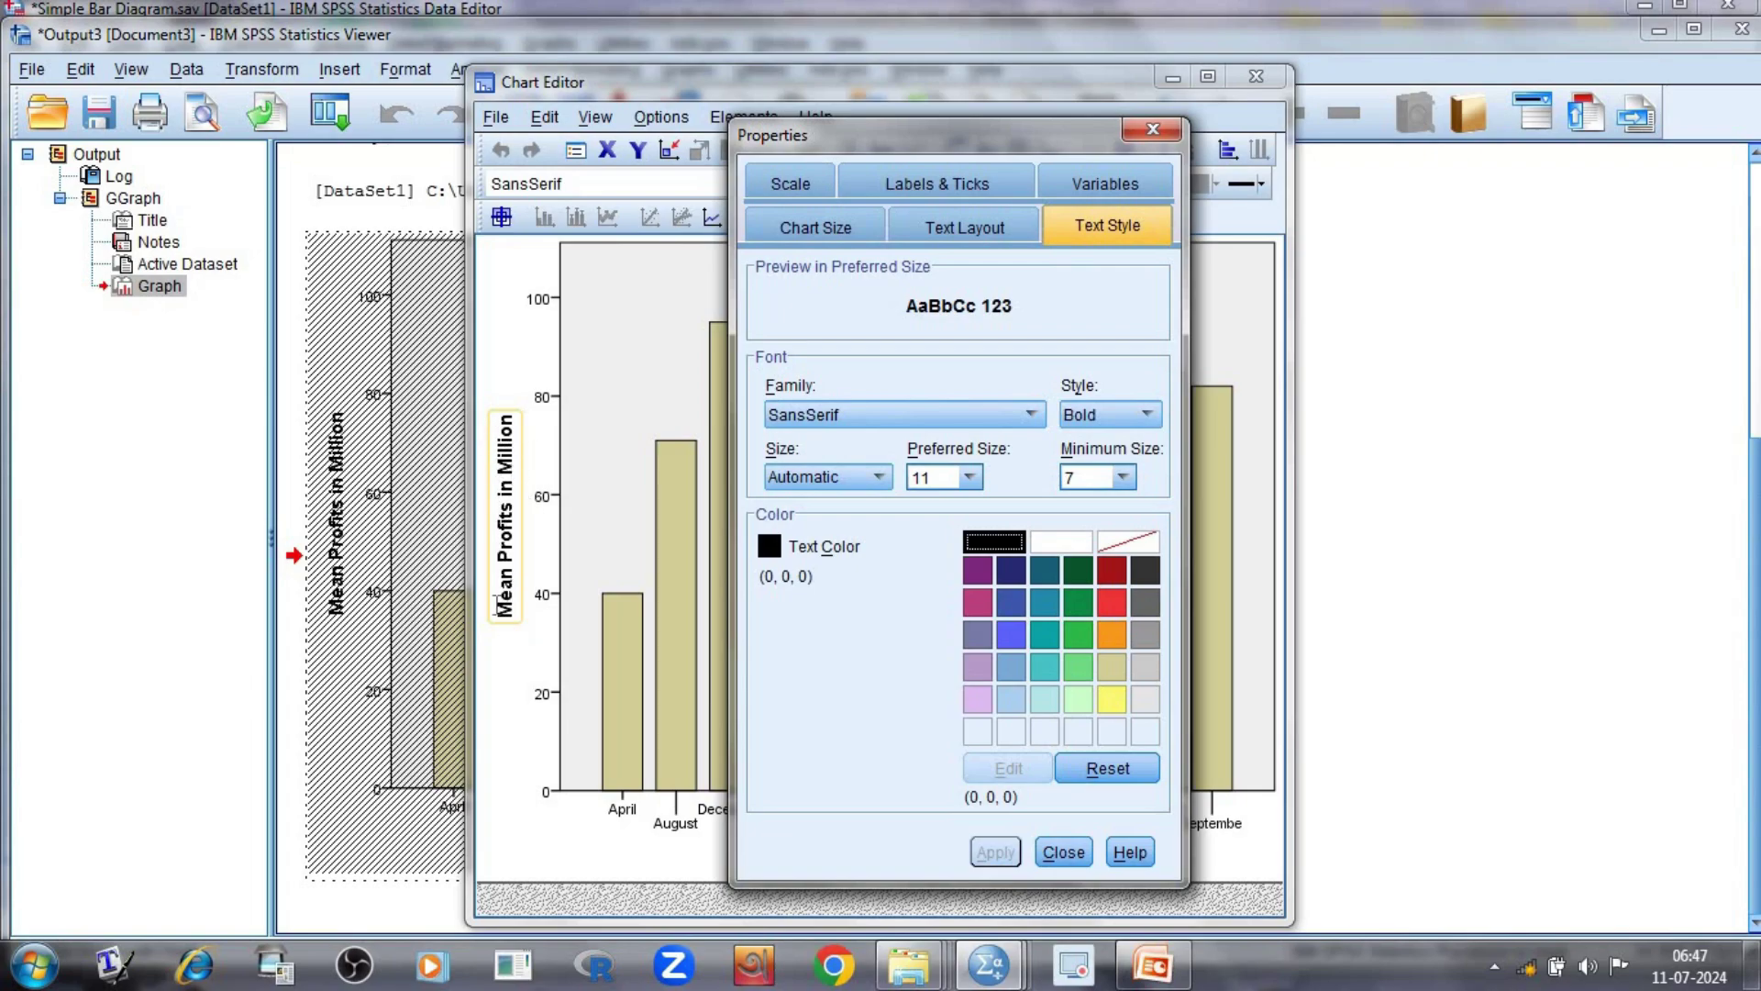
- Change the y-axis title to "Profits in Million Dollar"
left_click(513, 394)
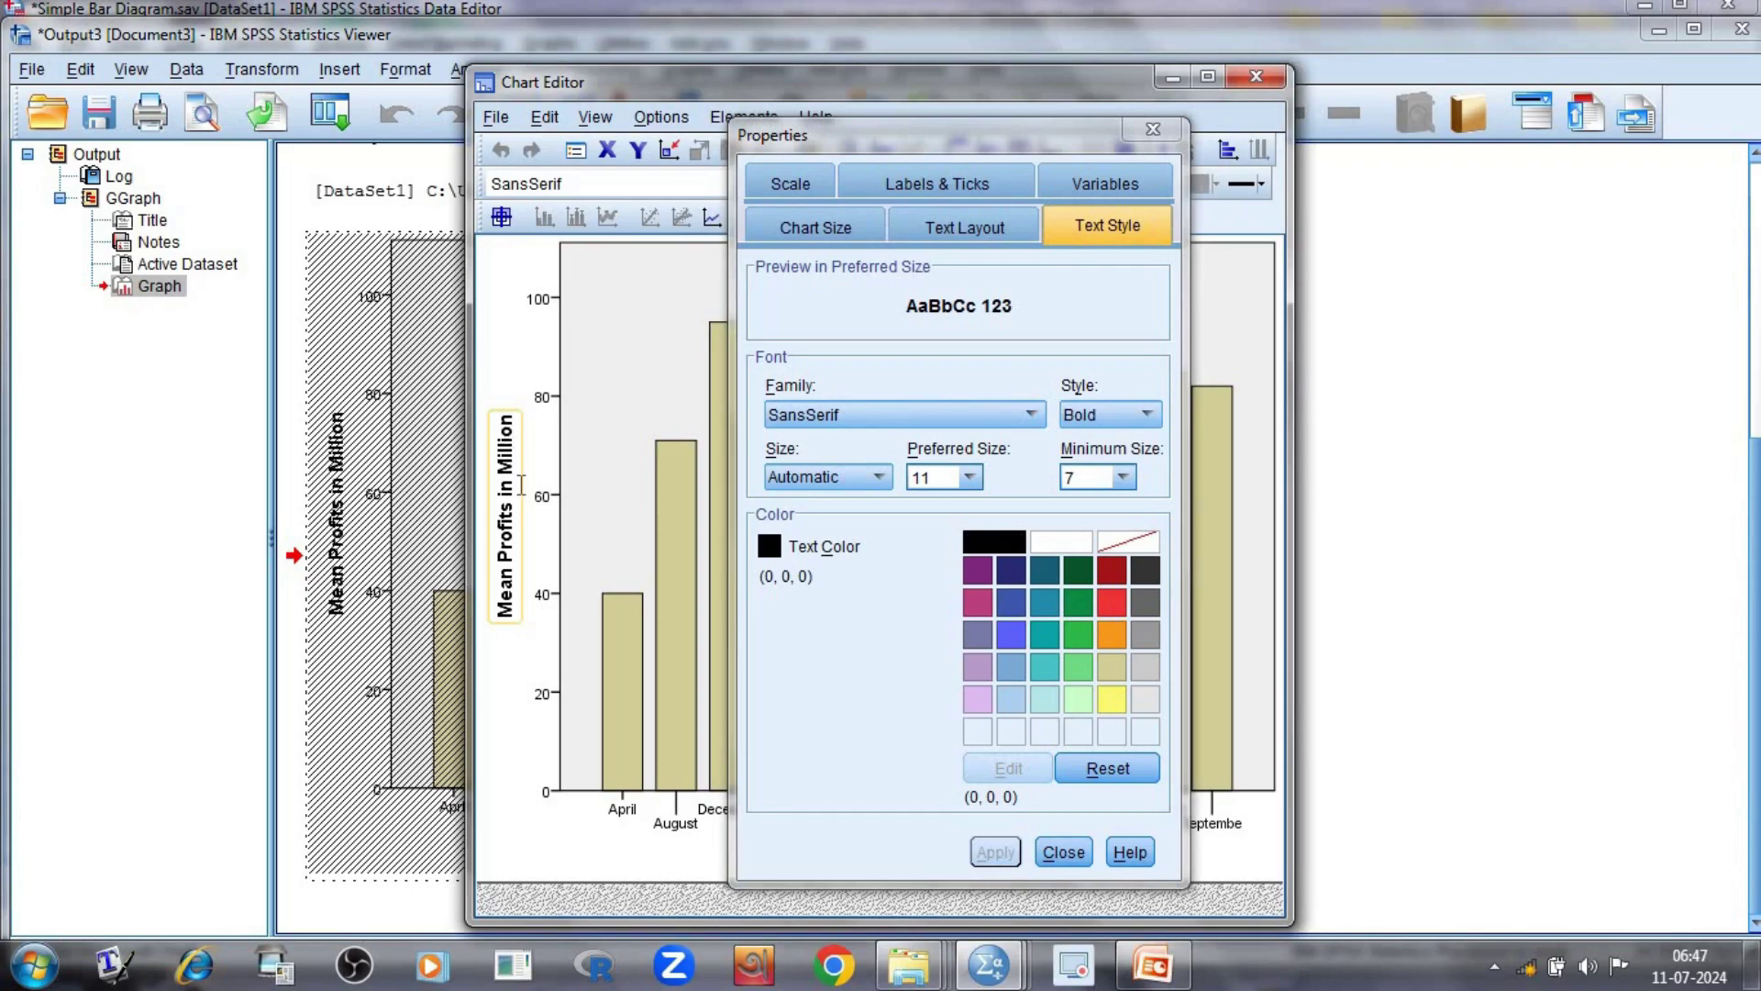
left_click(498, 480)
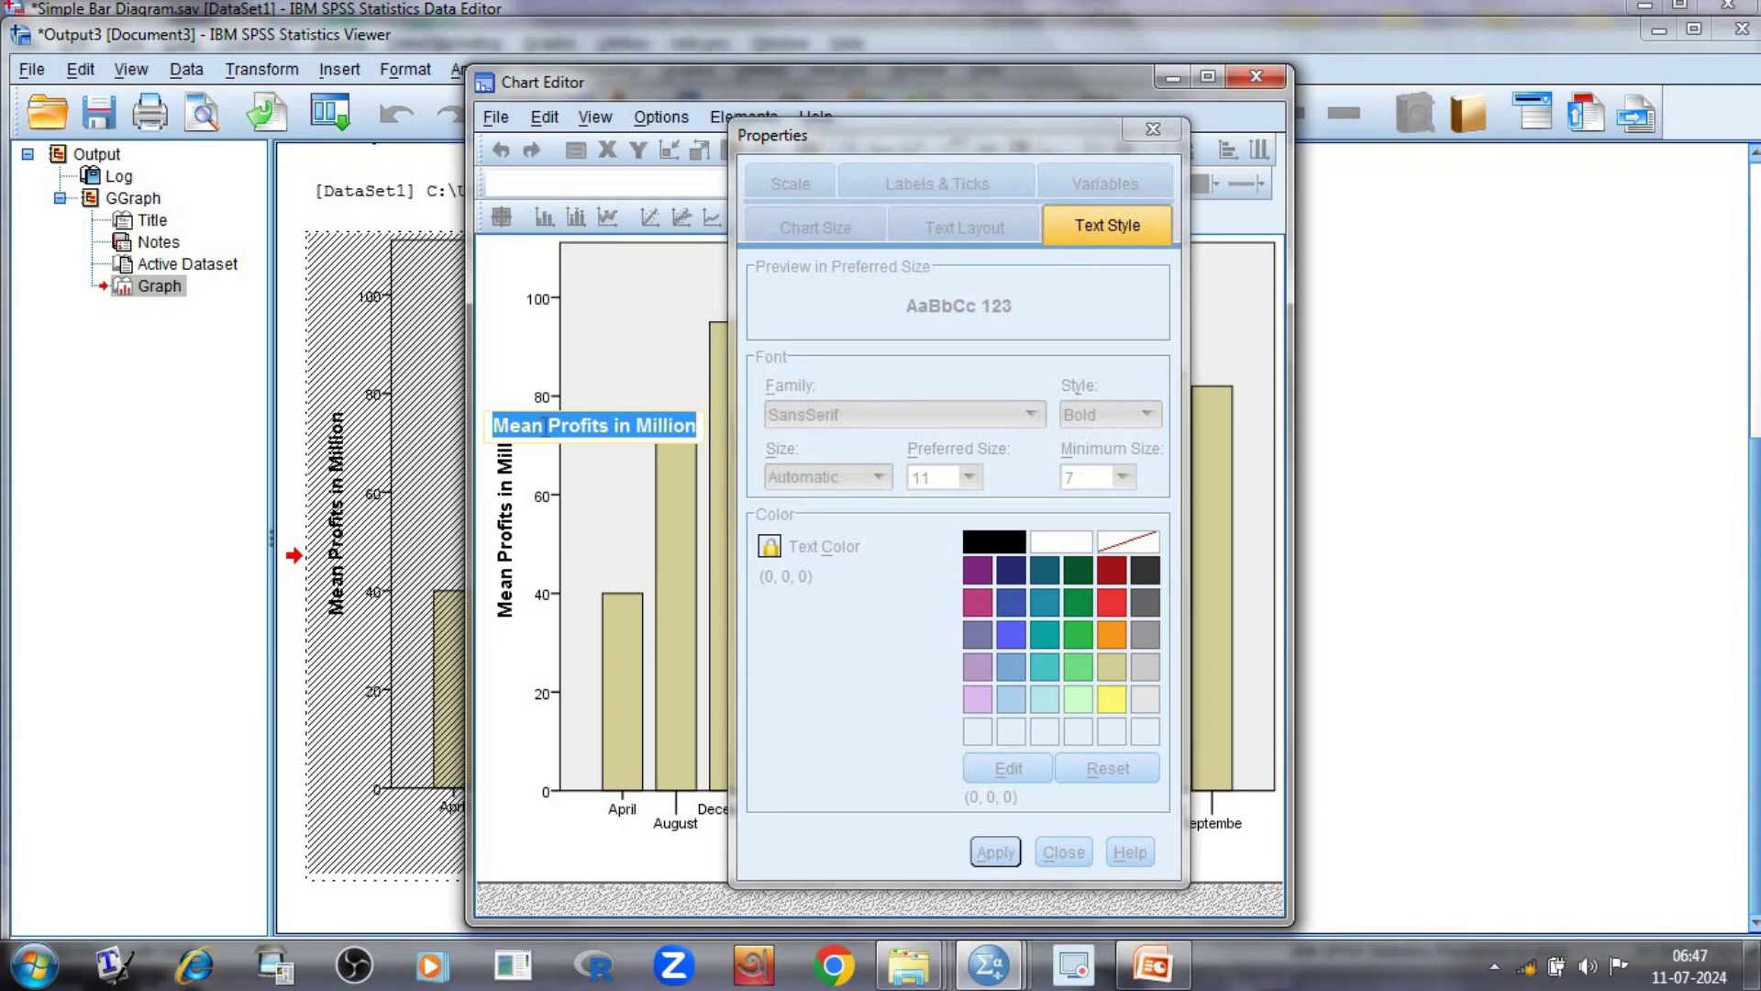
left_click(546, 426)
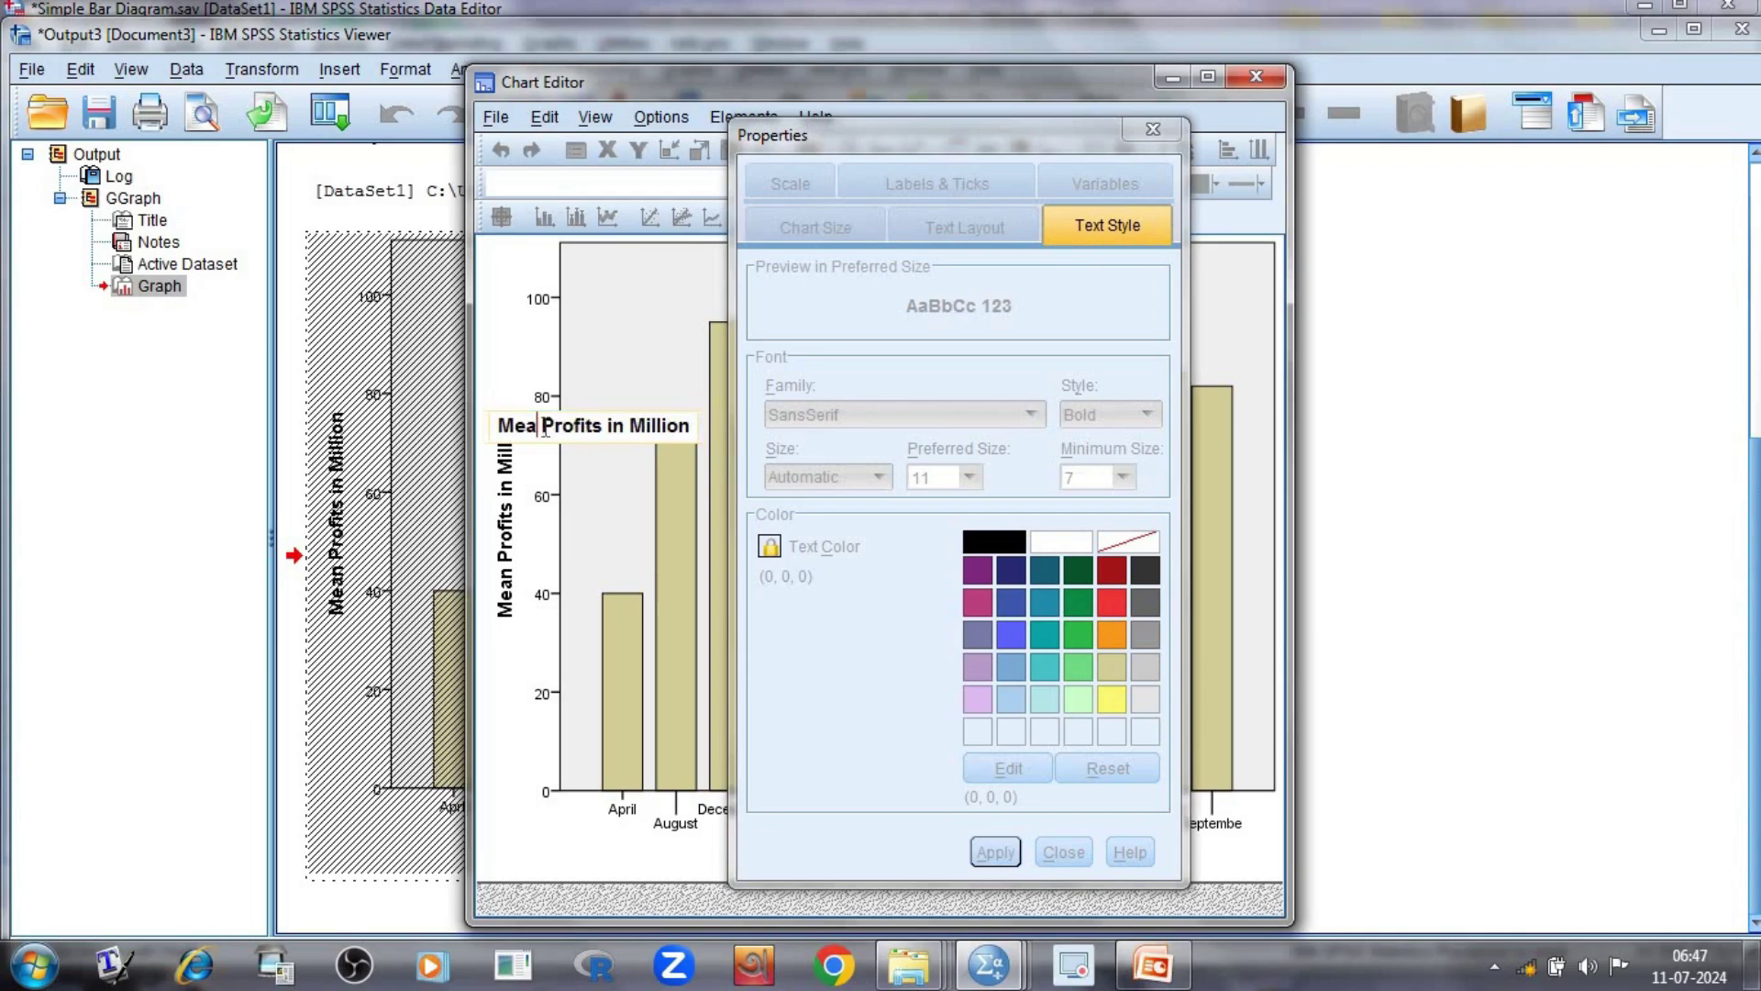
key("BackSpace")
key("BackSpace")
key("BackSpace")
key("BackSpace")
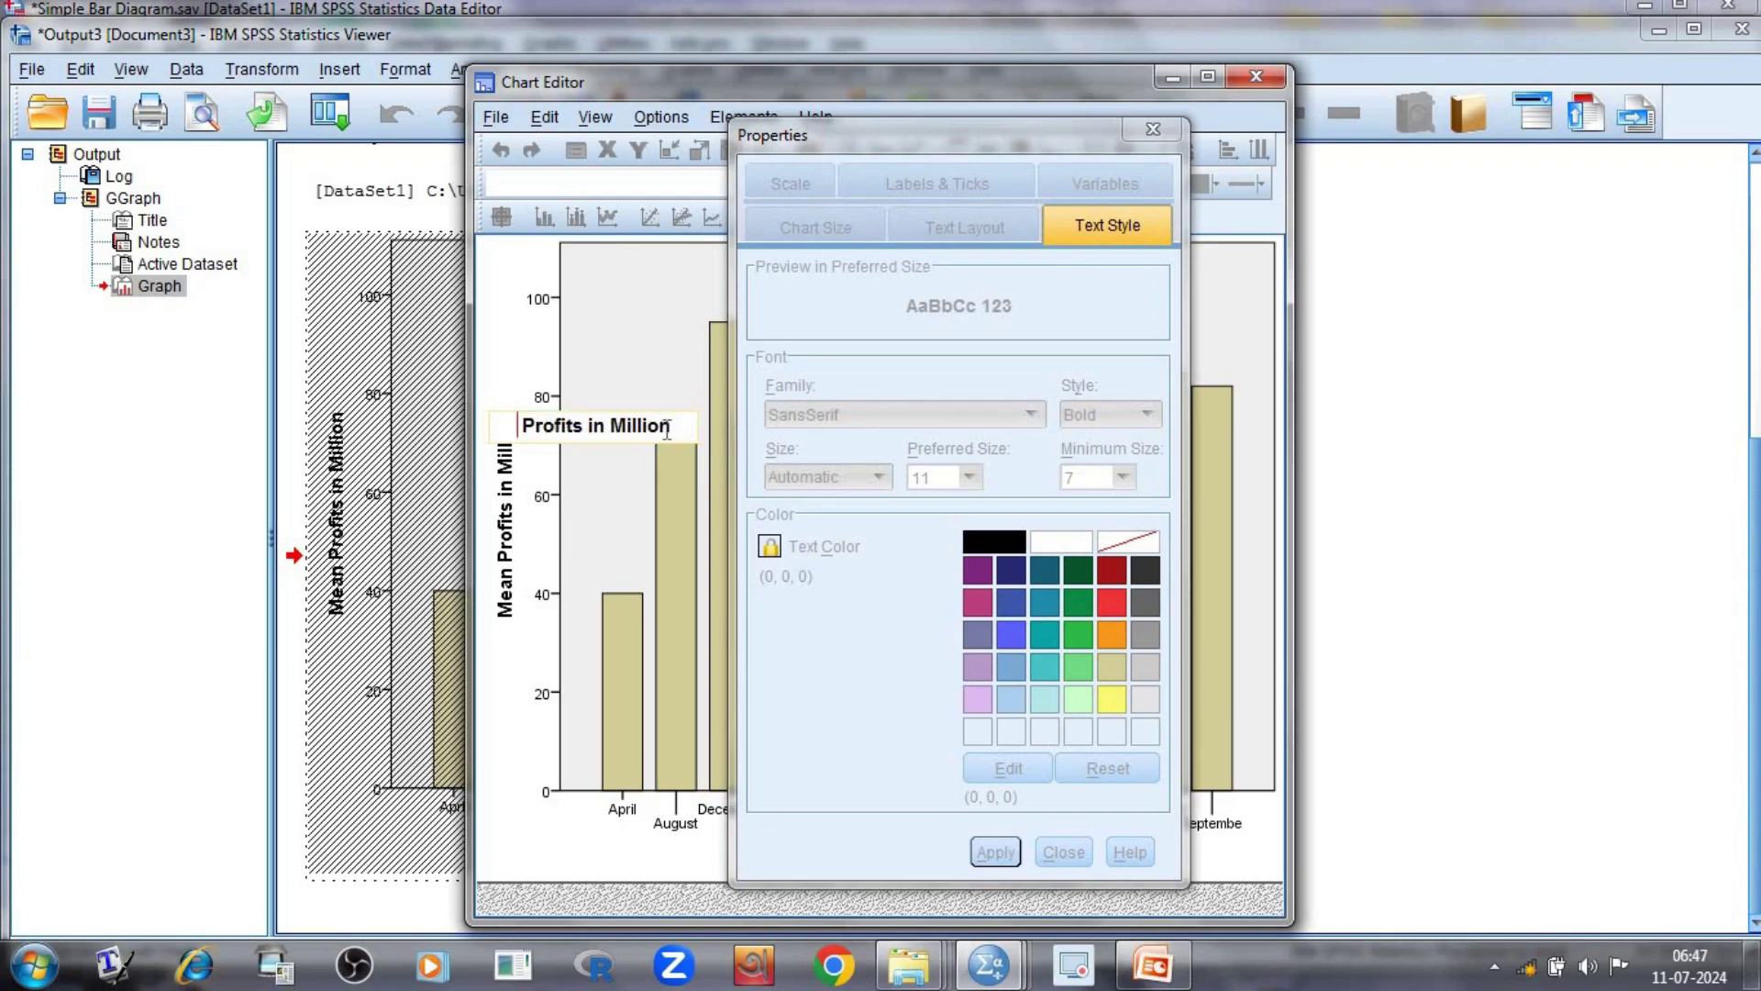
left_click(678, 429)
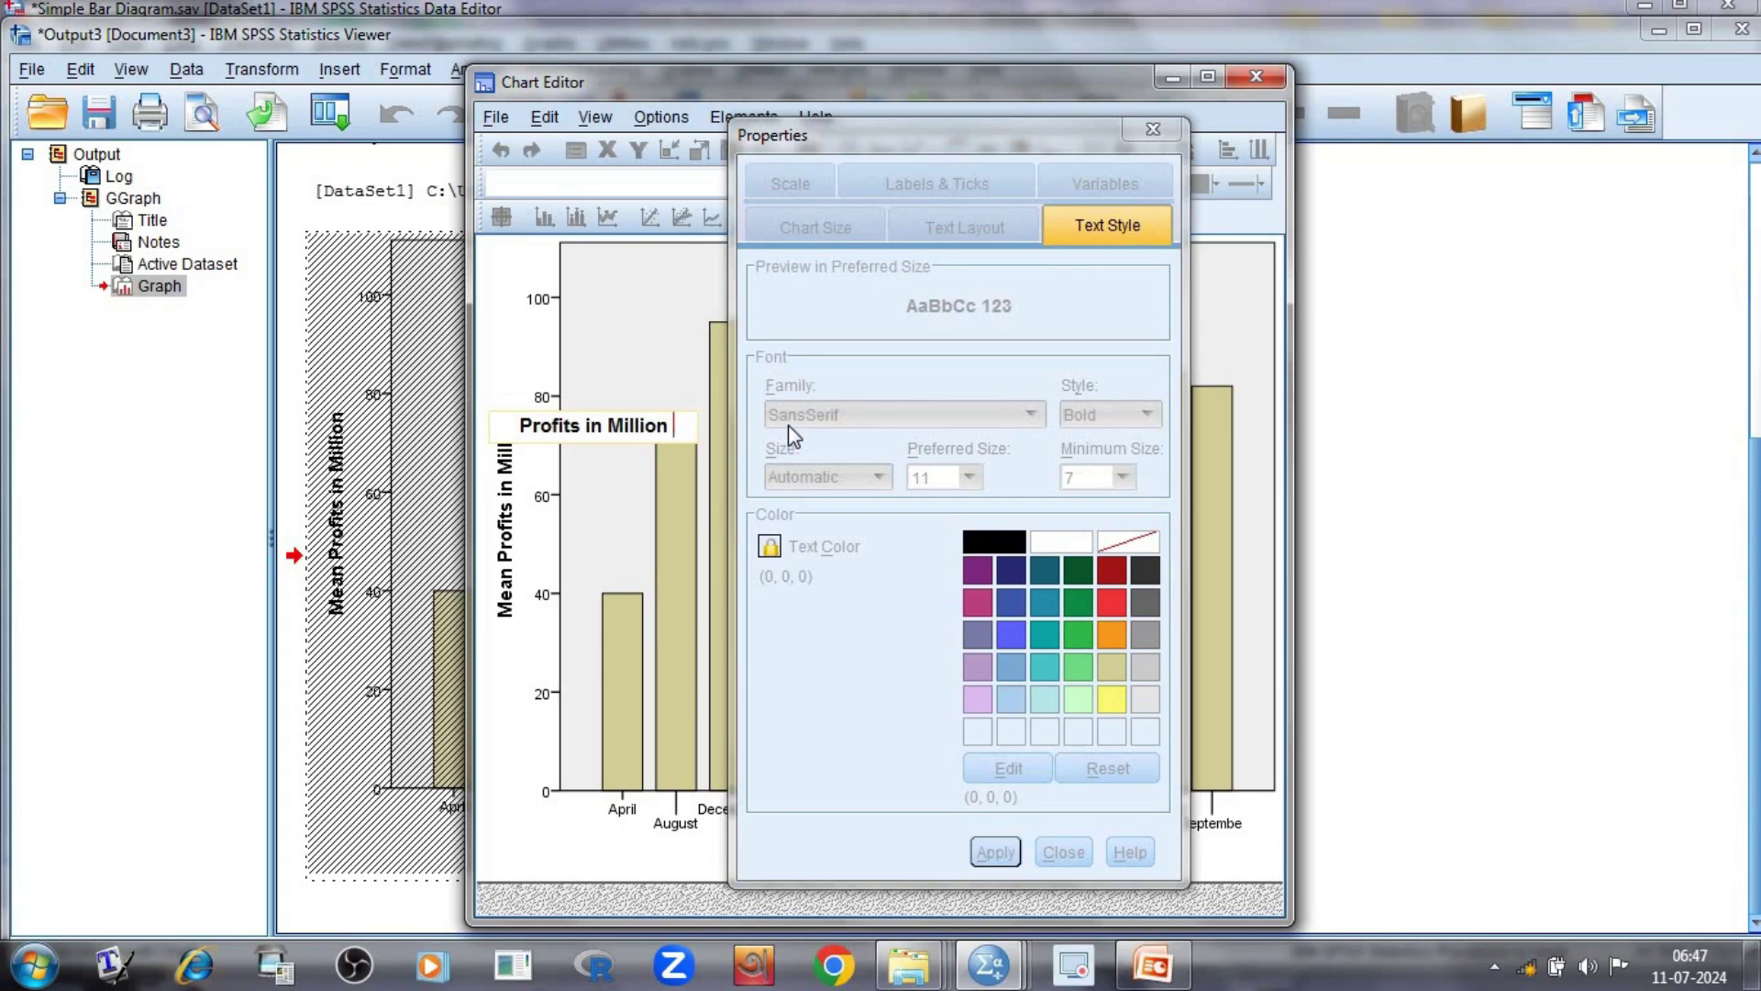
type("D")
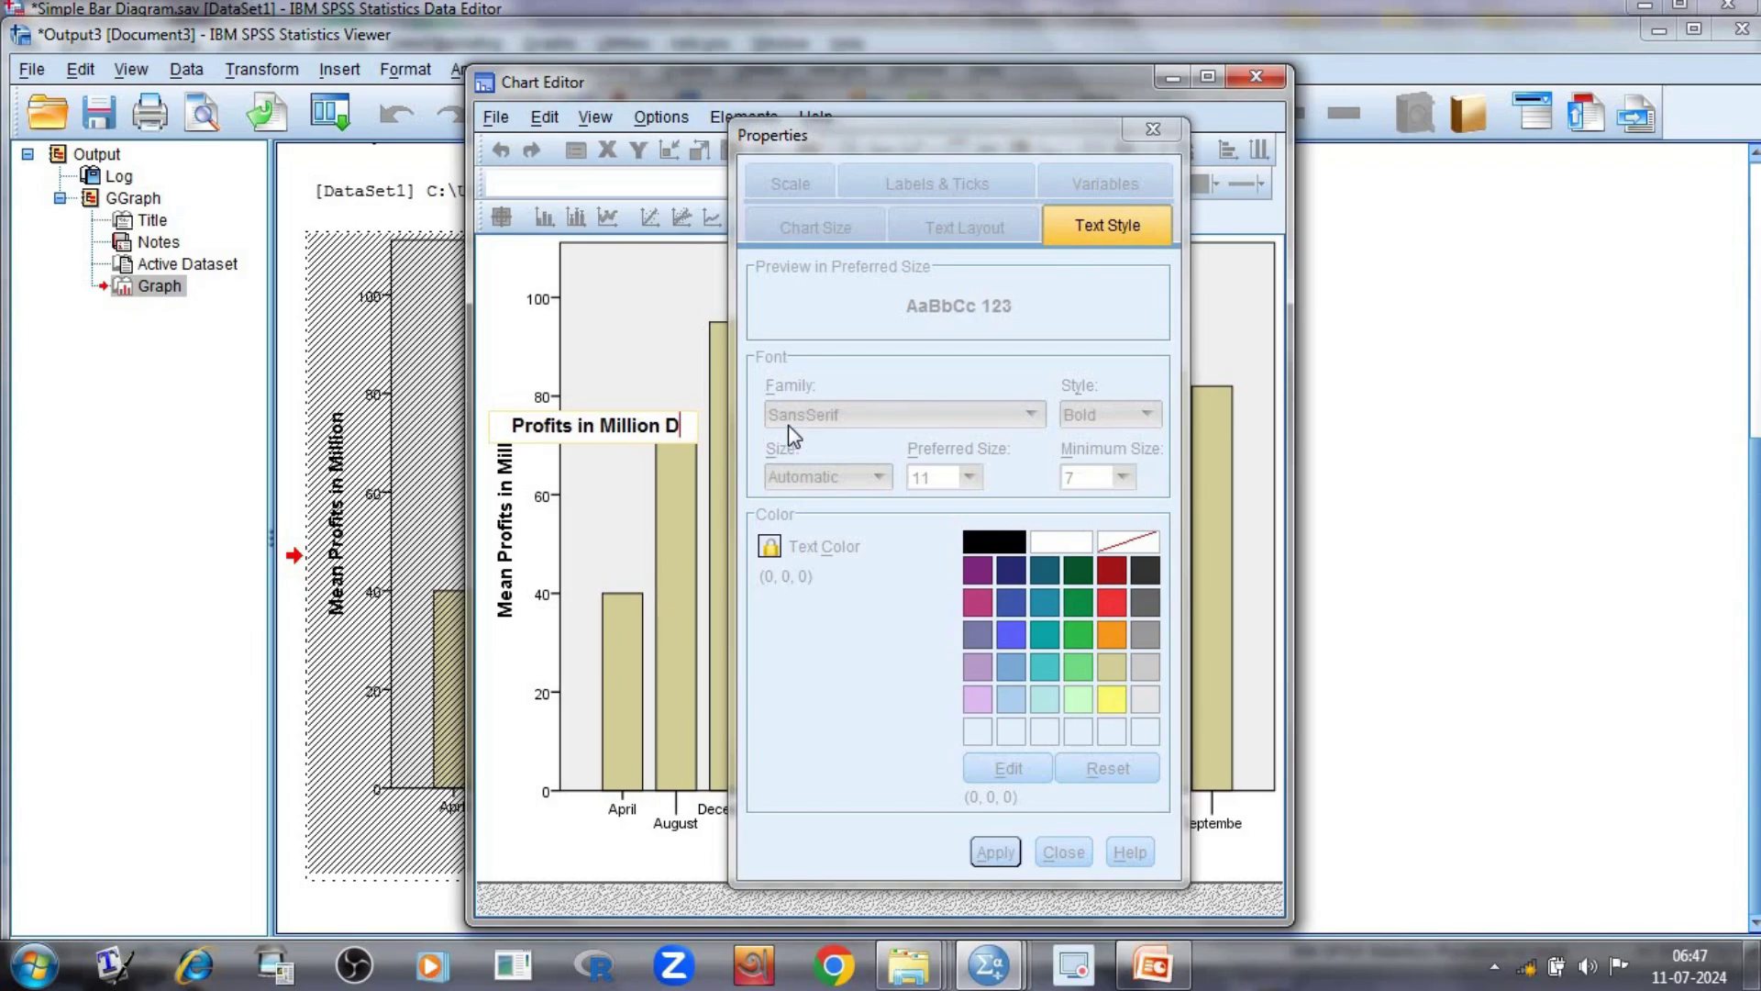
type("ollar")
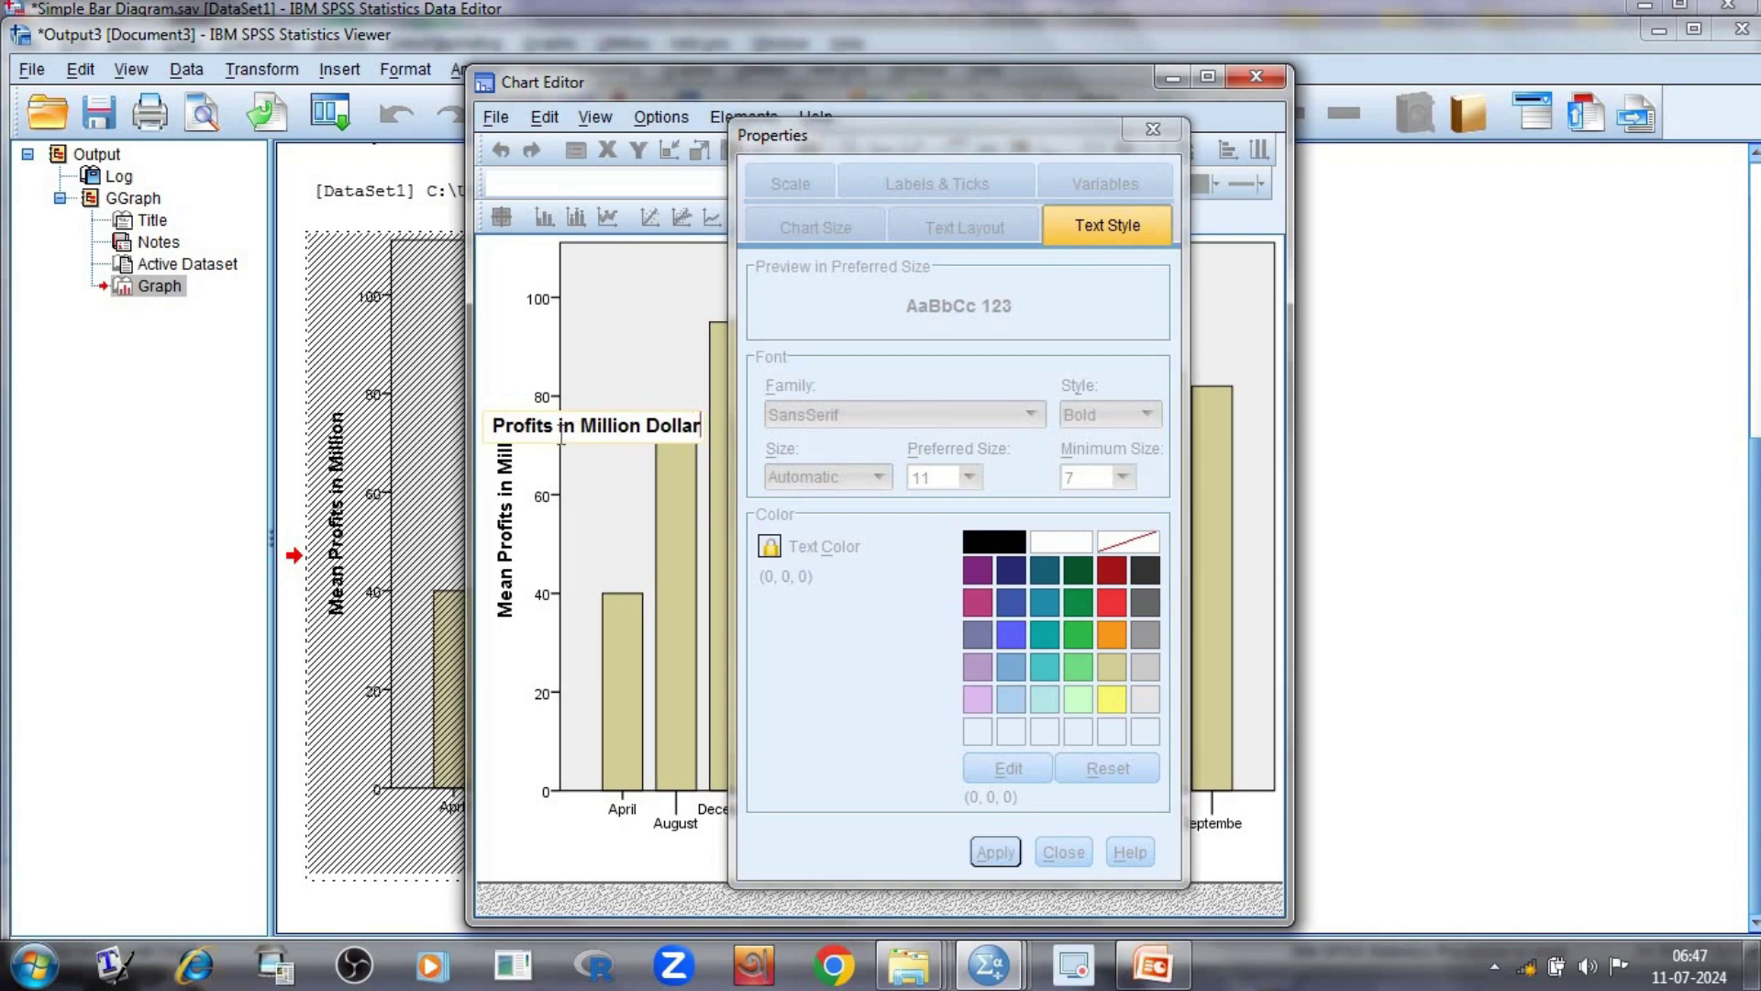
key("ctrl+shift+Left")
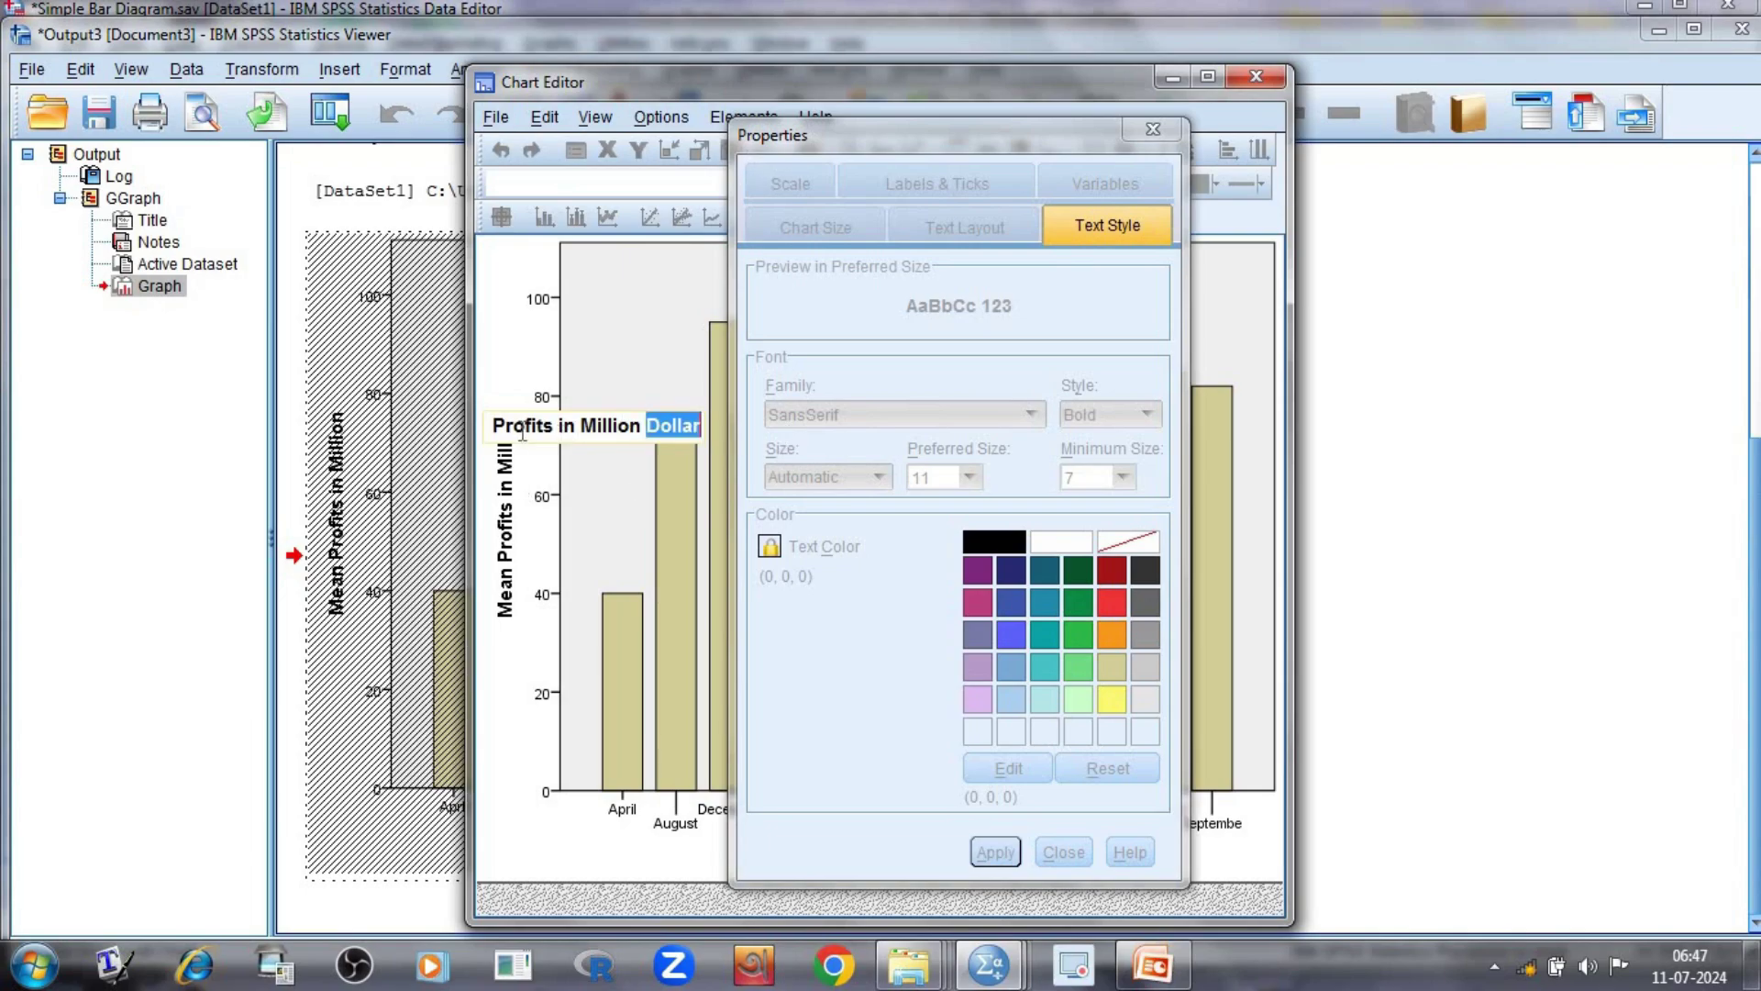
left_click(511, 376)
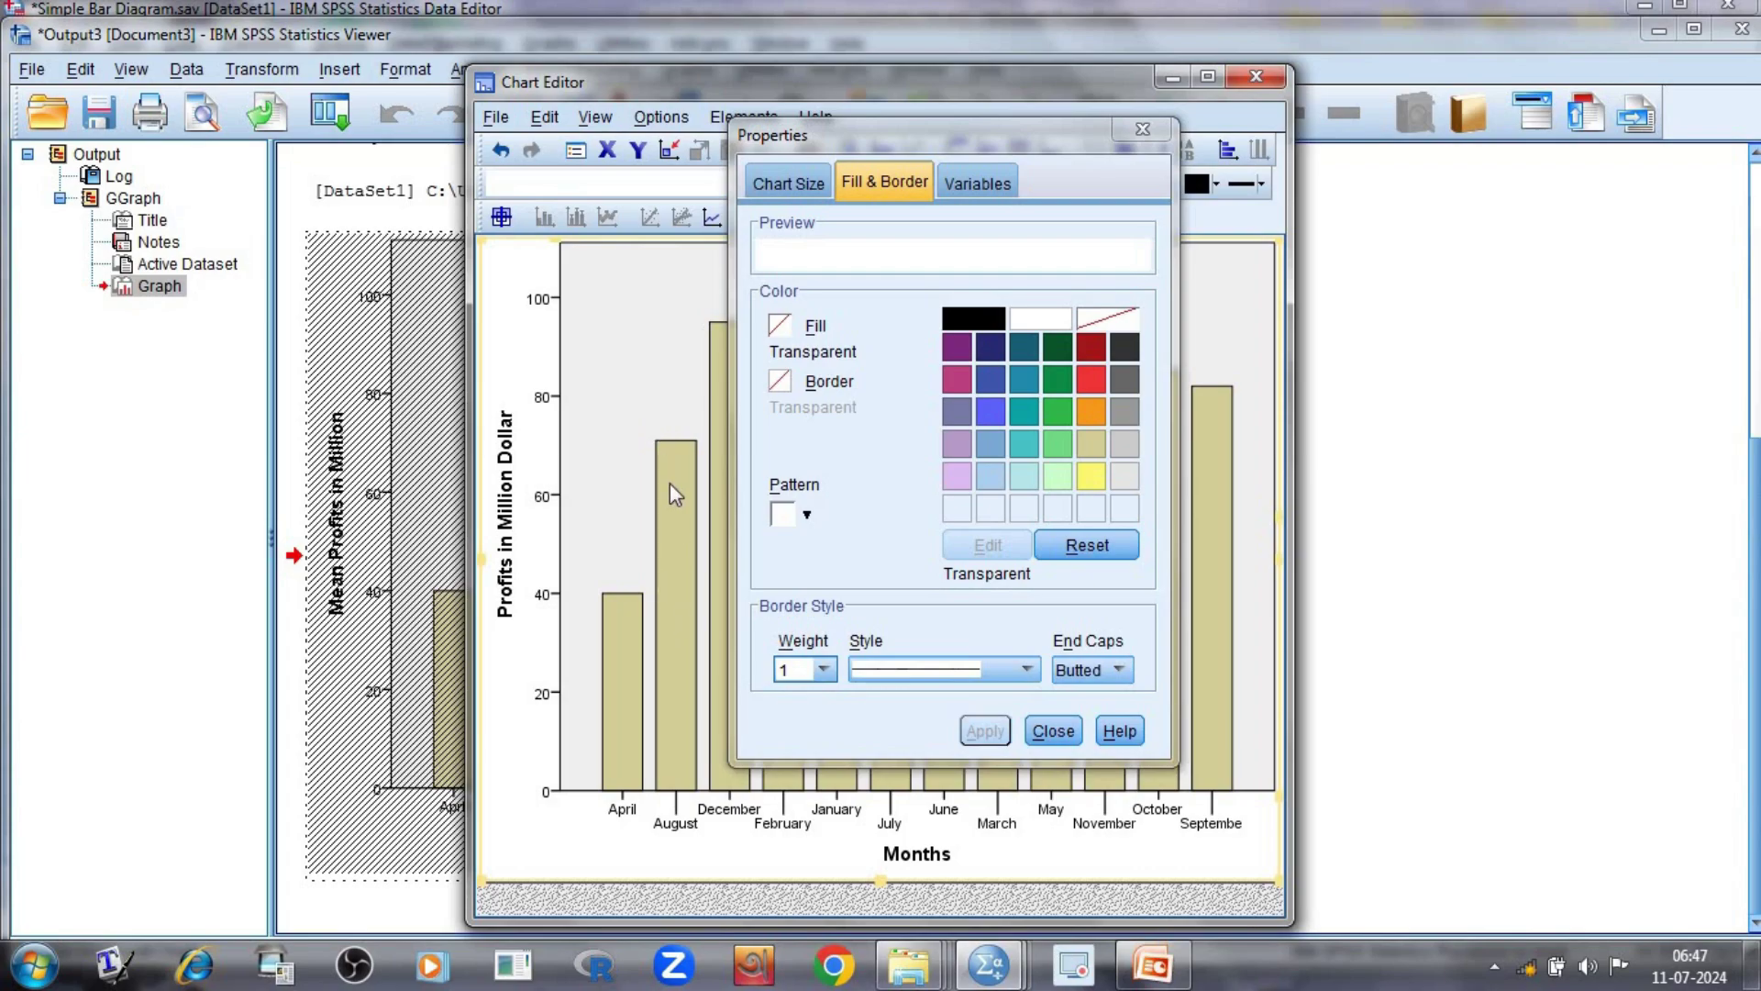
- Fill all bars with orange (248, 152, 29) and move the properties window off the chart
left_click(670, 547)
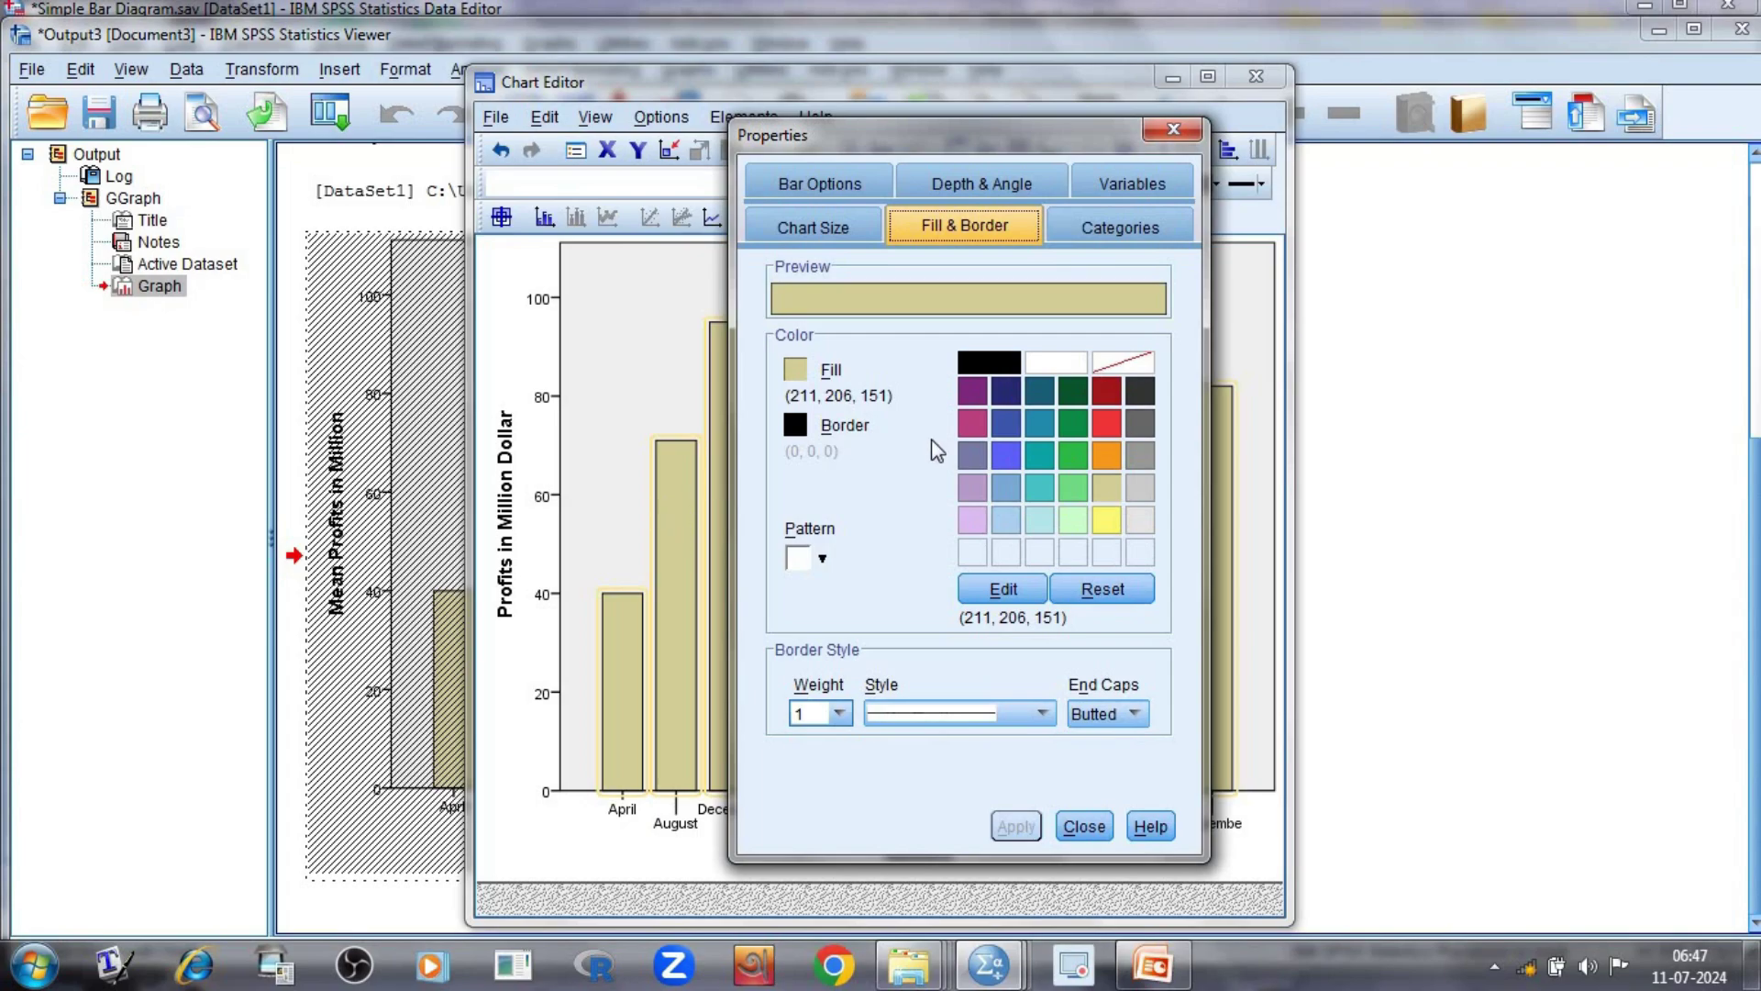
left_click(1105, 455)
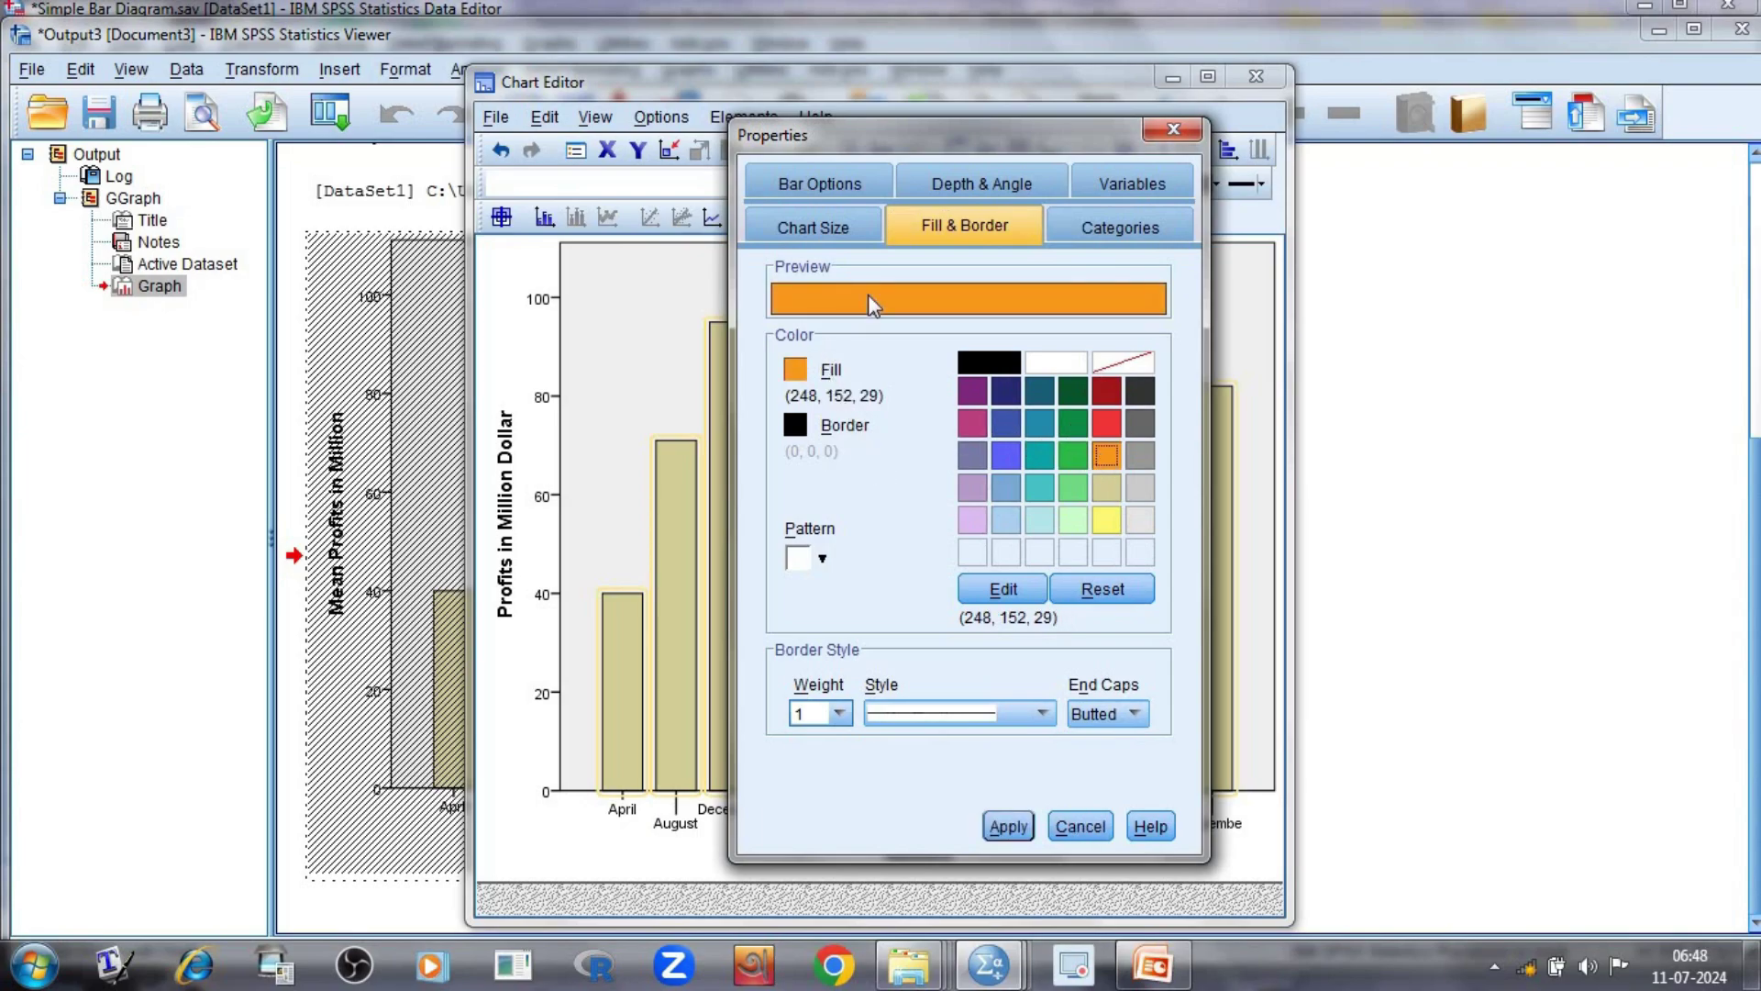
left_click(1007, 827)
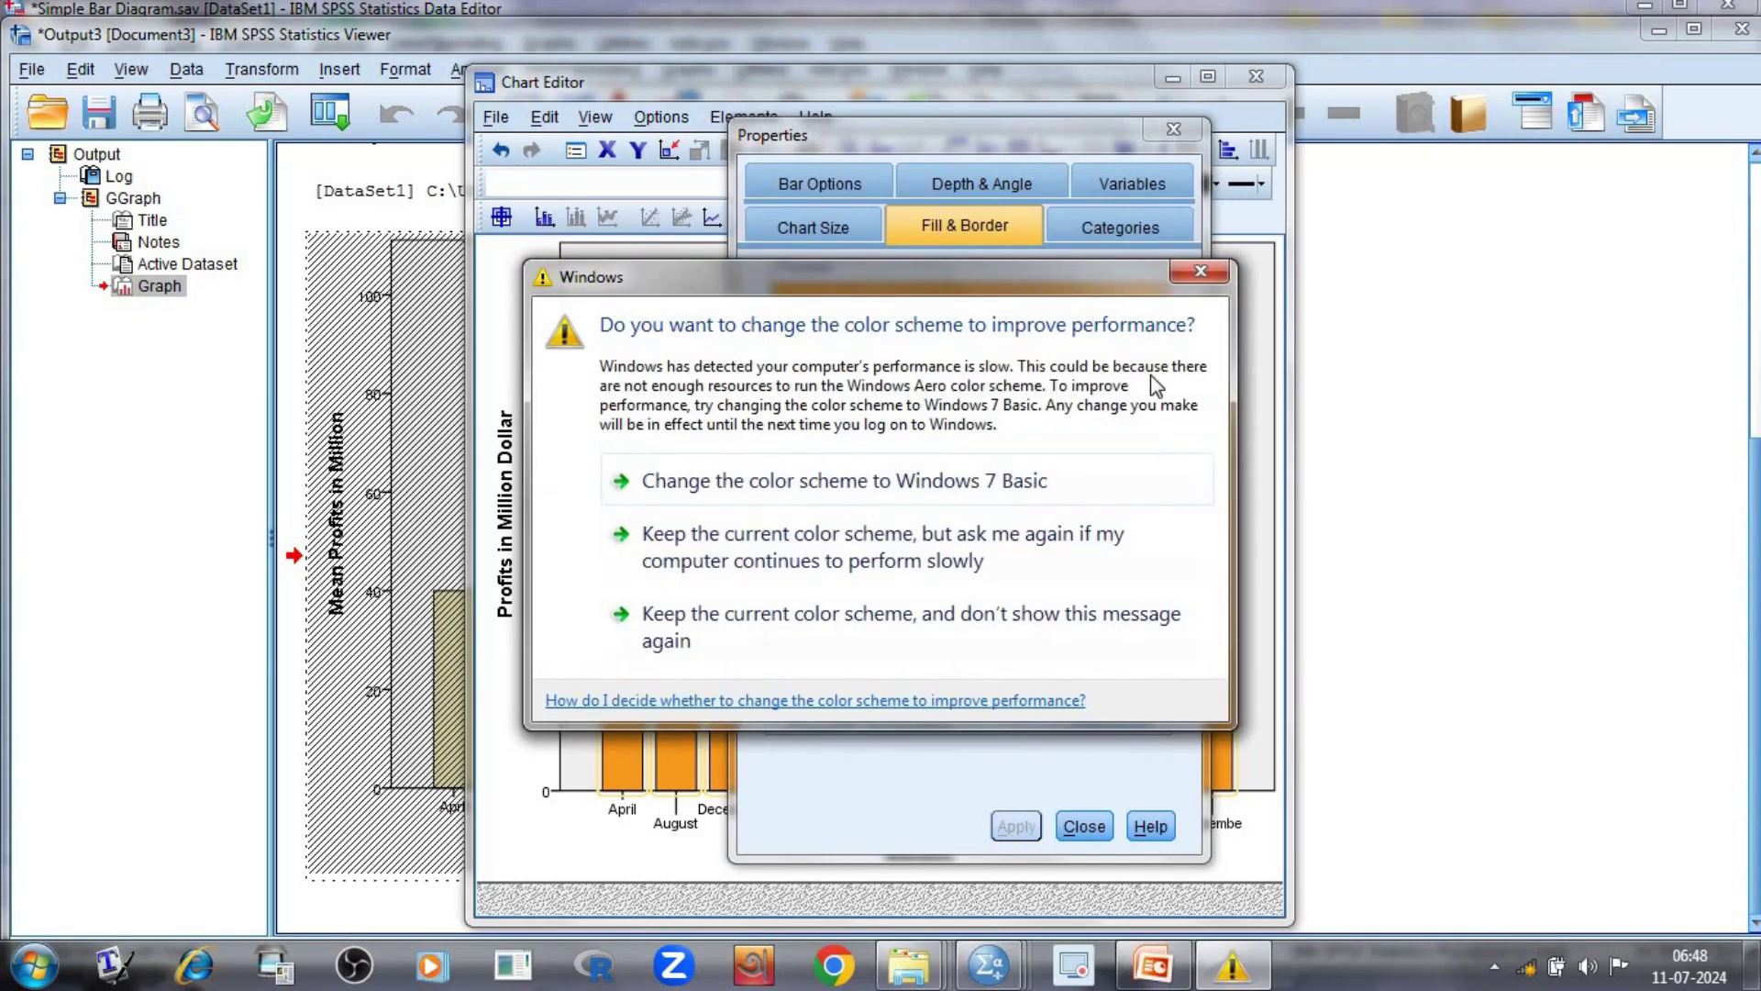
left_click(1200, 272)
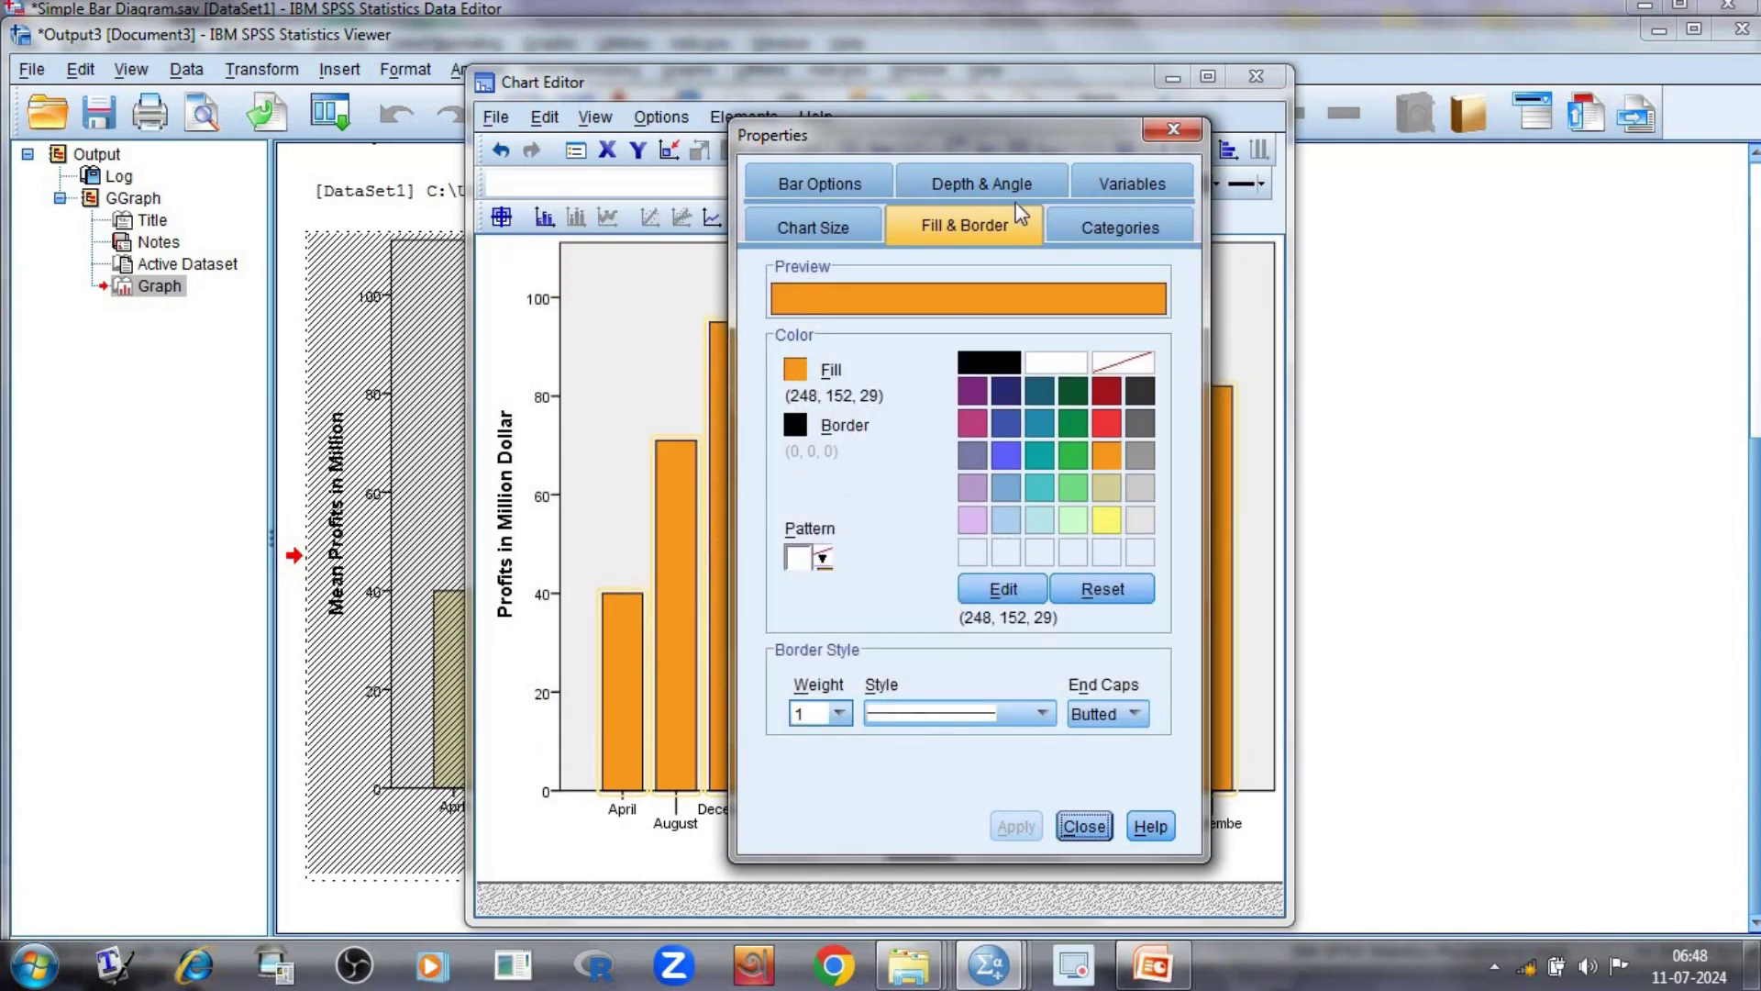
left_click_drag(1033, 134, 1611, 186)
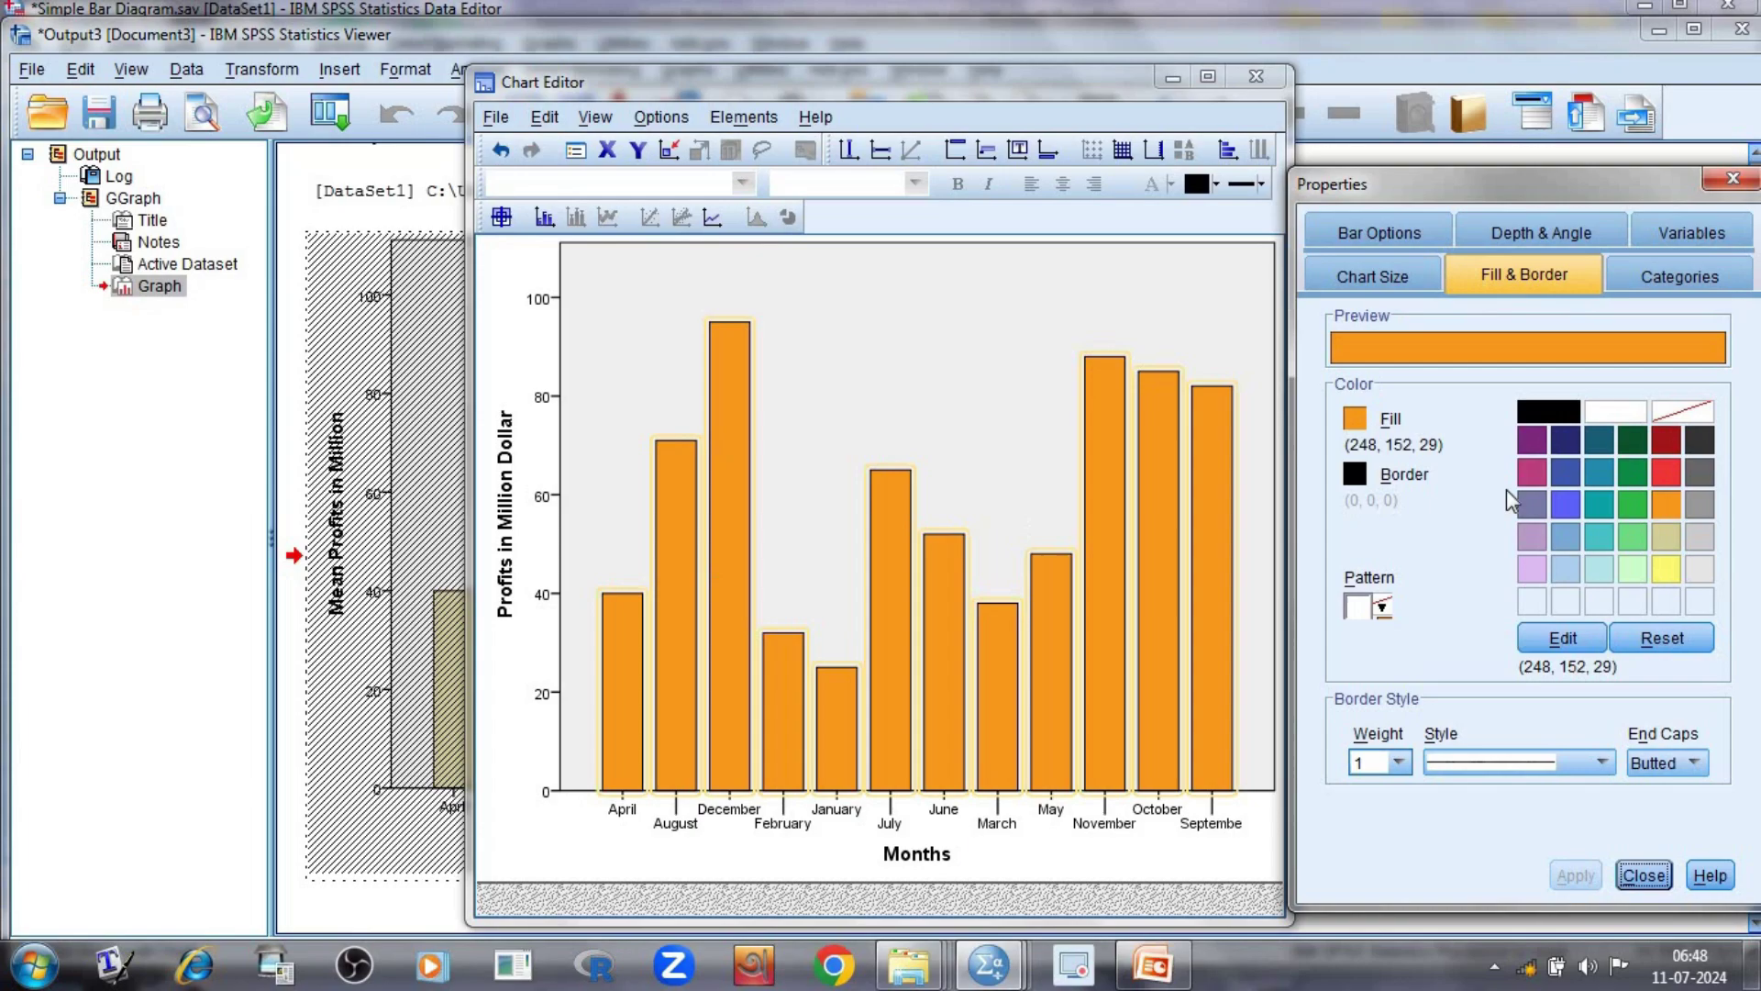
- Set the border color of the bars to red (239, 51, 56)
left_click(1354, 474)
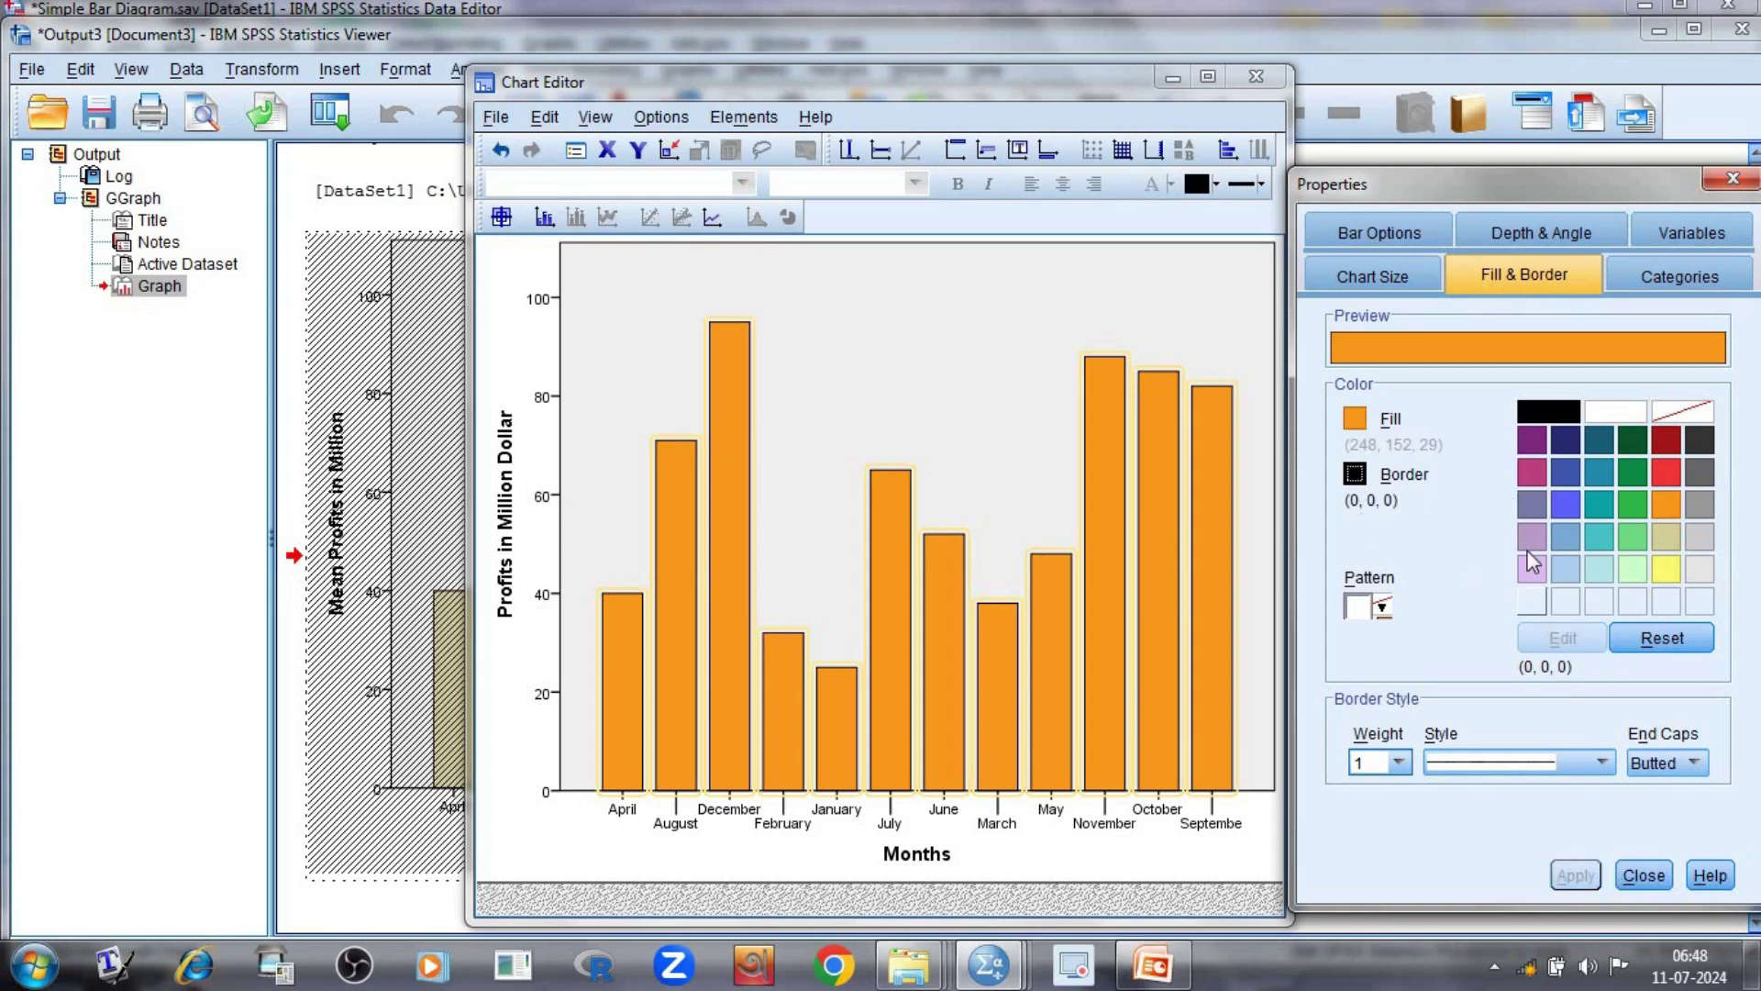
left_click(1664, 475)
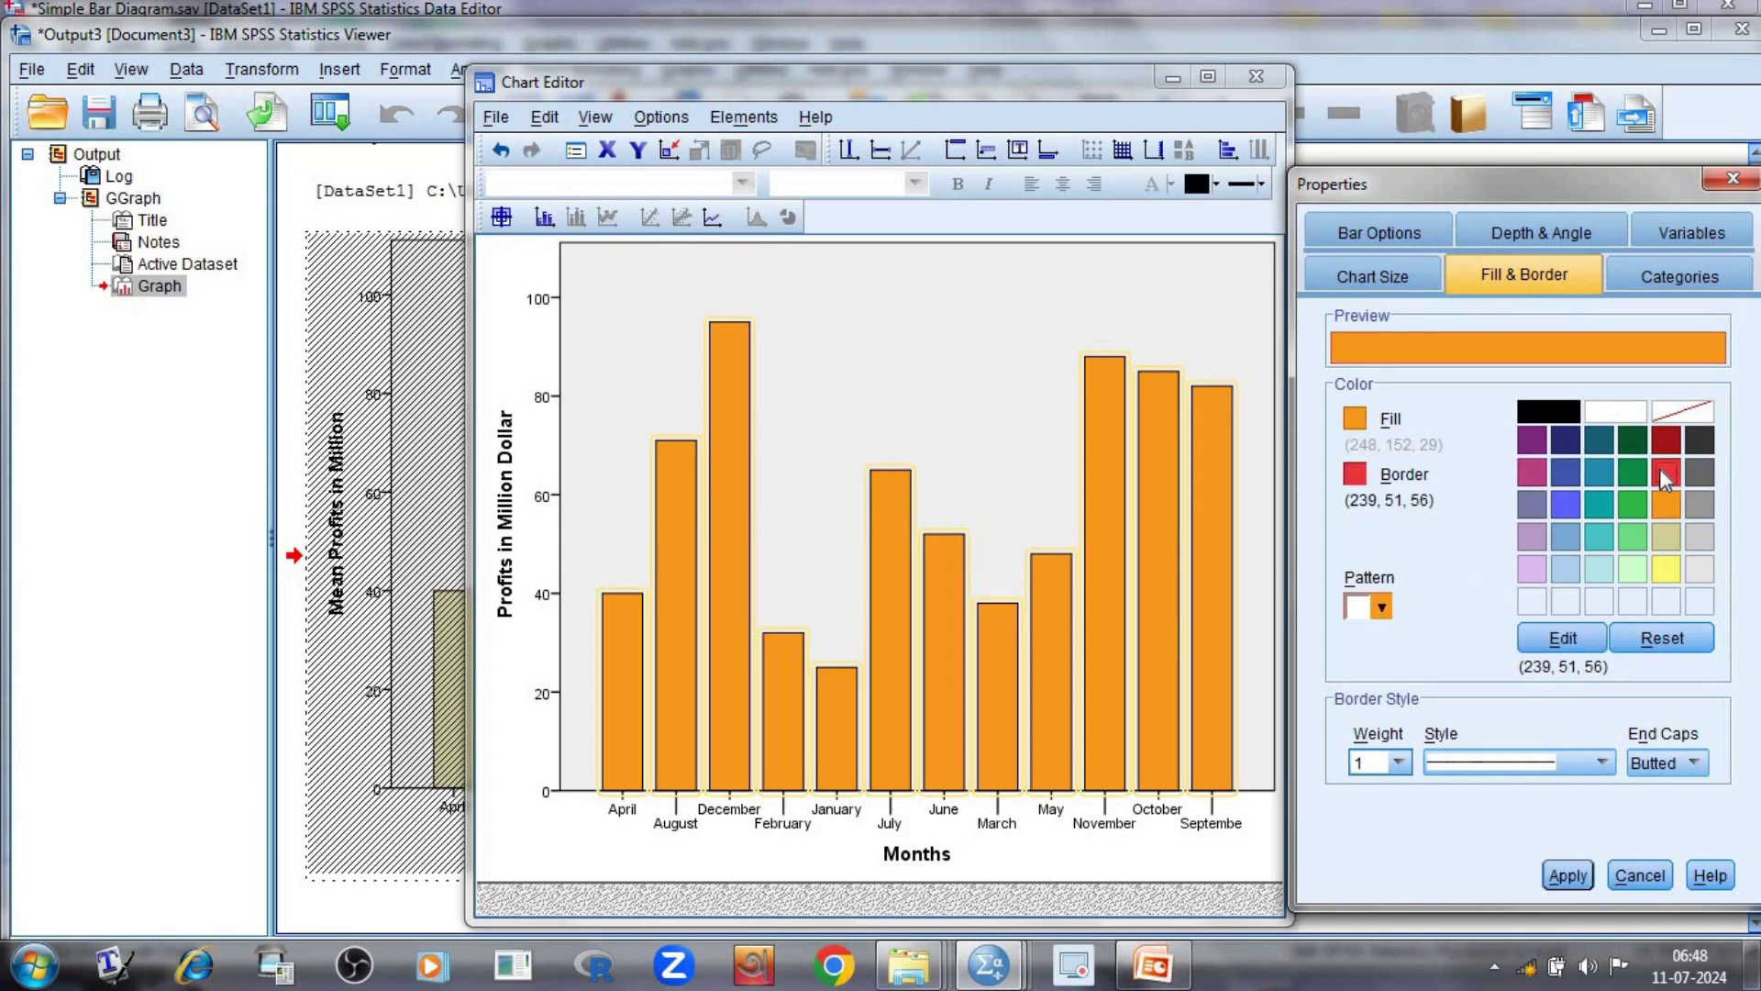
left_click(1569, 876)
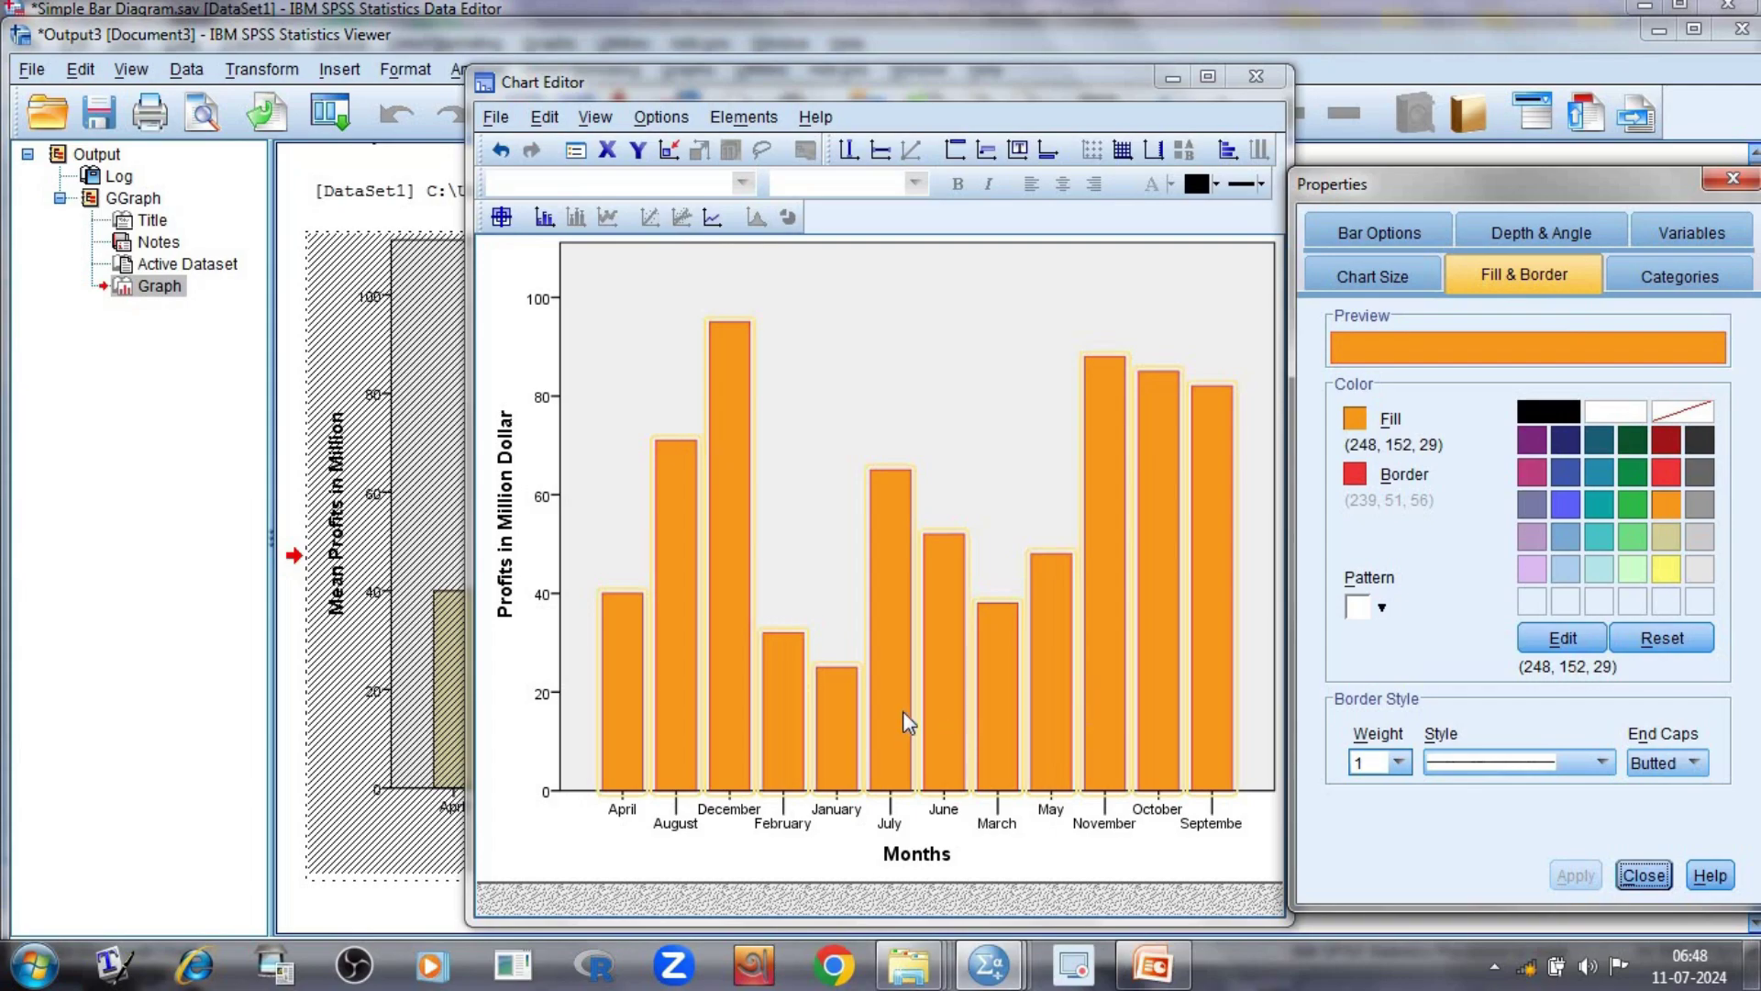
- Change the fill color of the bars to green (46, 184, 72) and close the properties
left_click(943, 670)
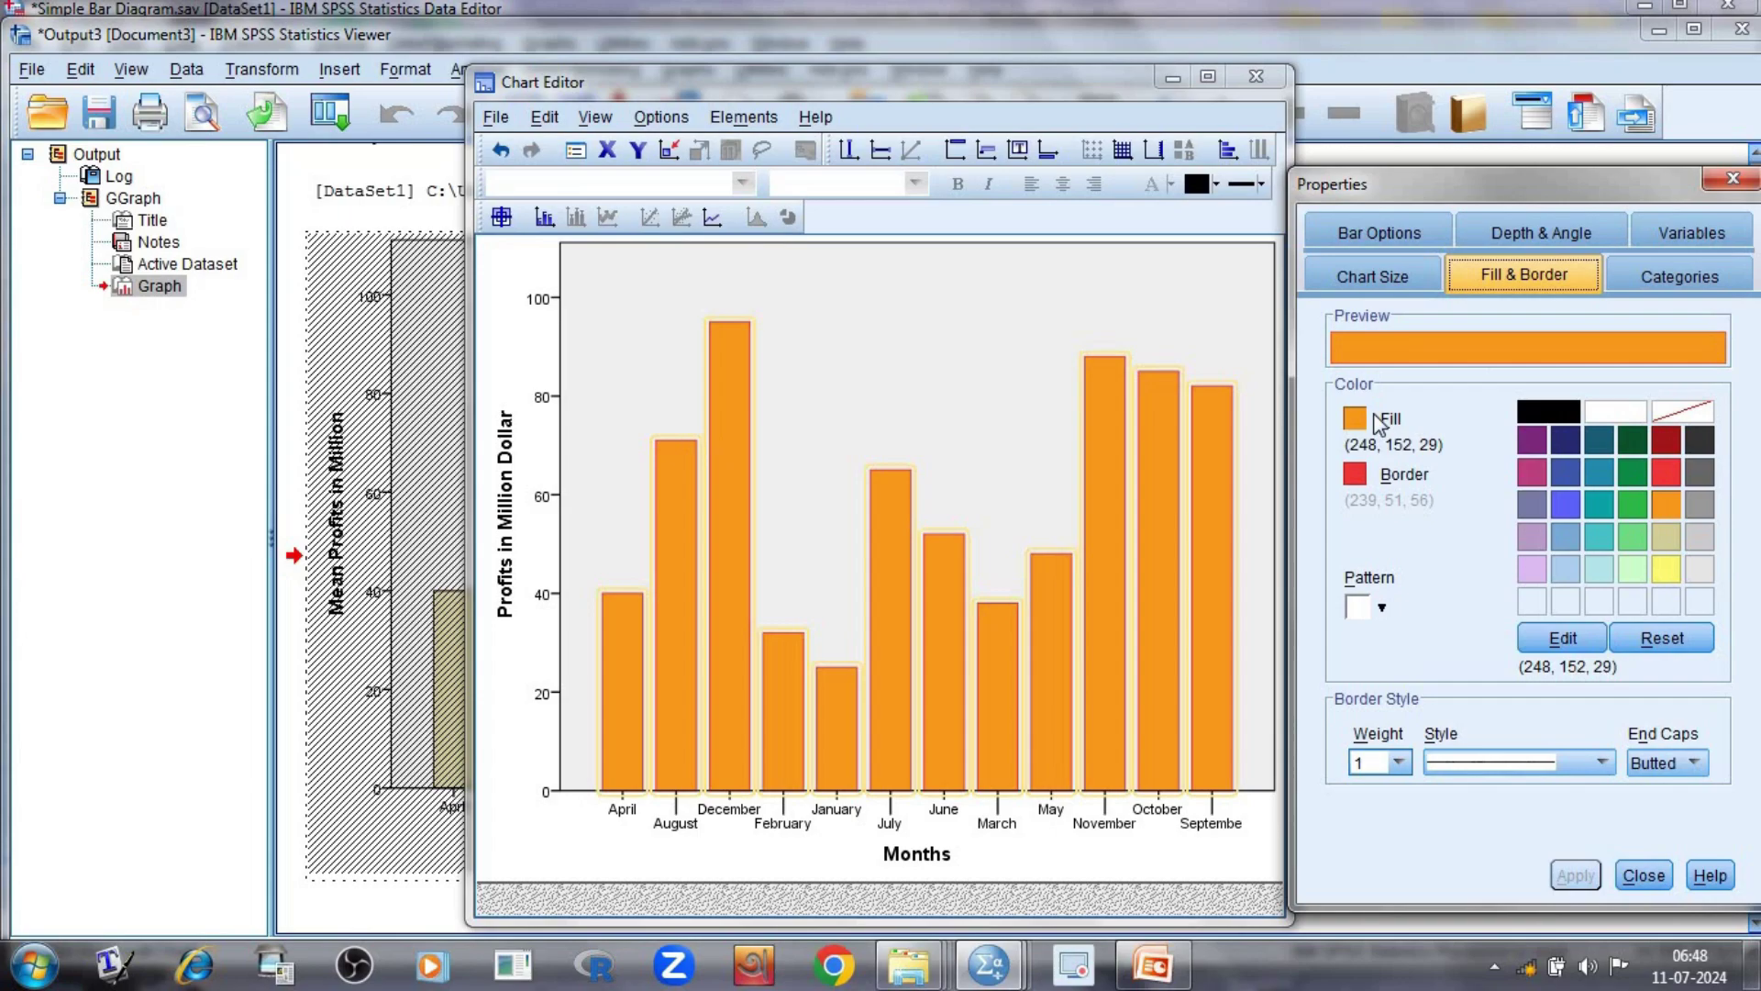
left_click(1633, 500)
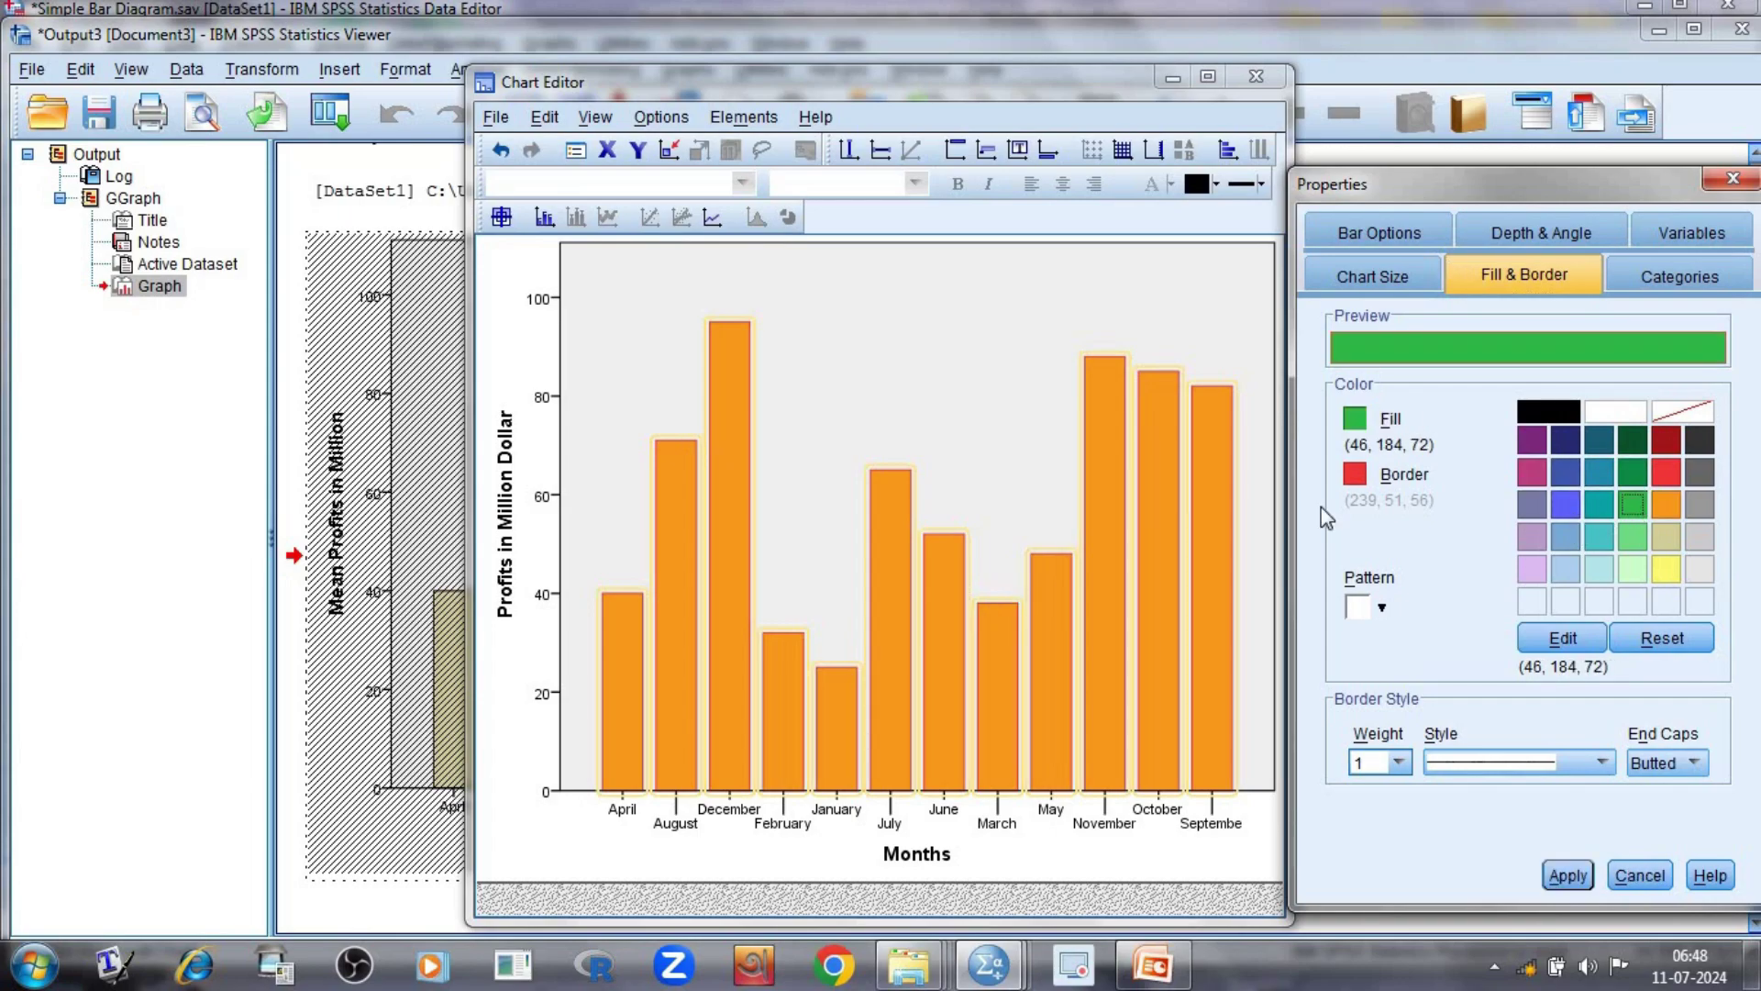
left_click(1564, 878)
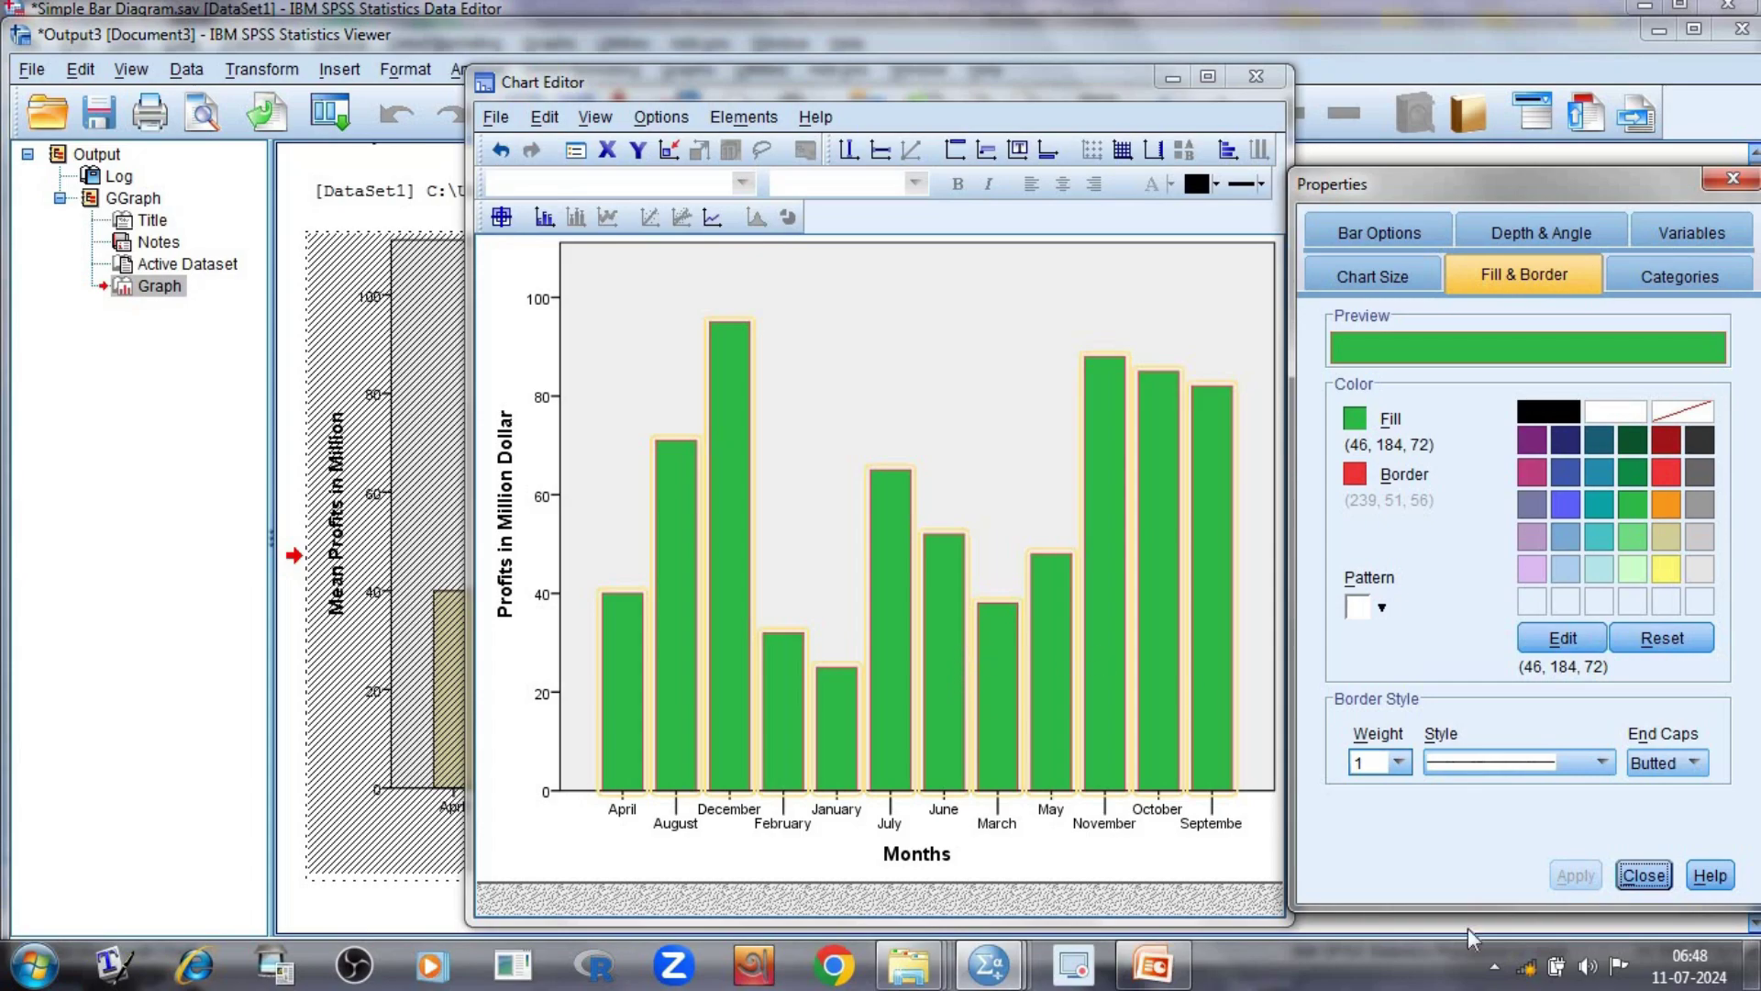
left_click(1641, 876)
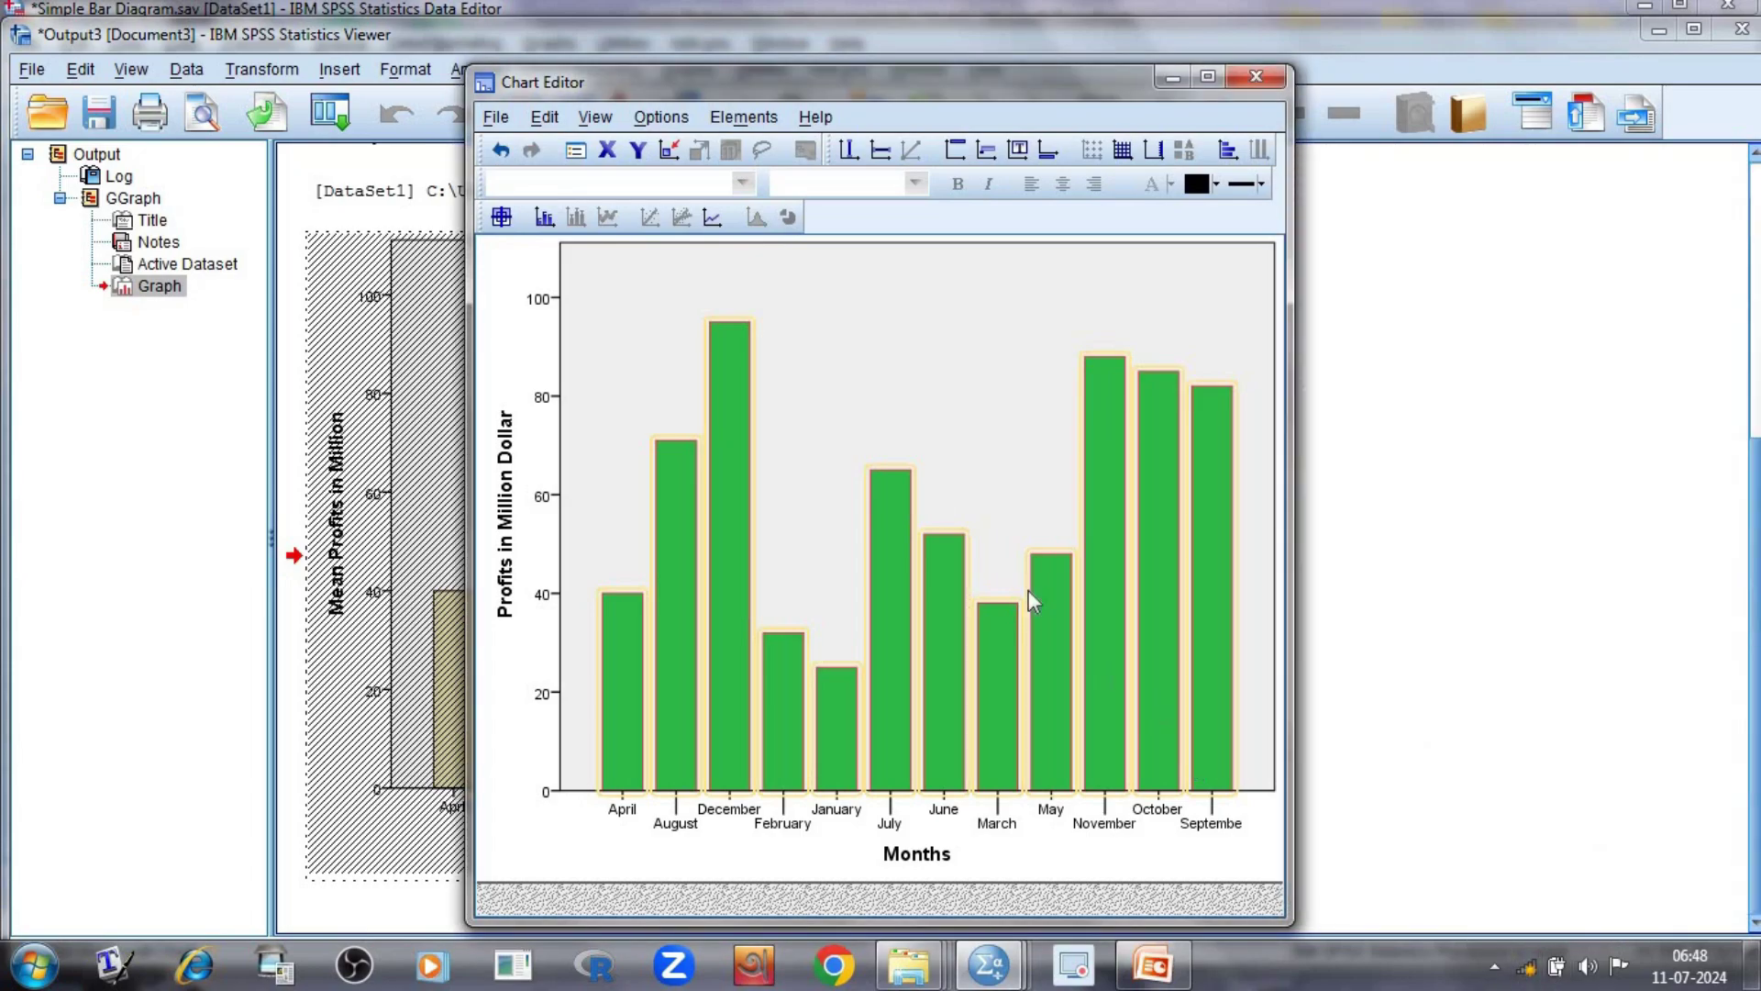
- Add the title "Simple Bar Diagram" to the chart, and close the properties window and the chart editor
right_click(959, 389)
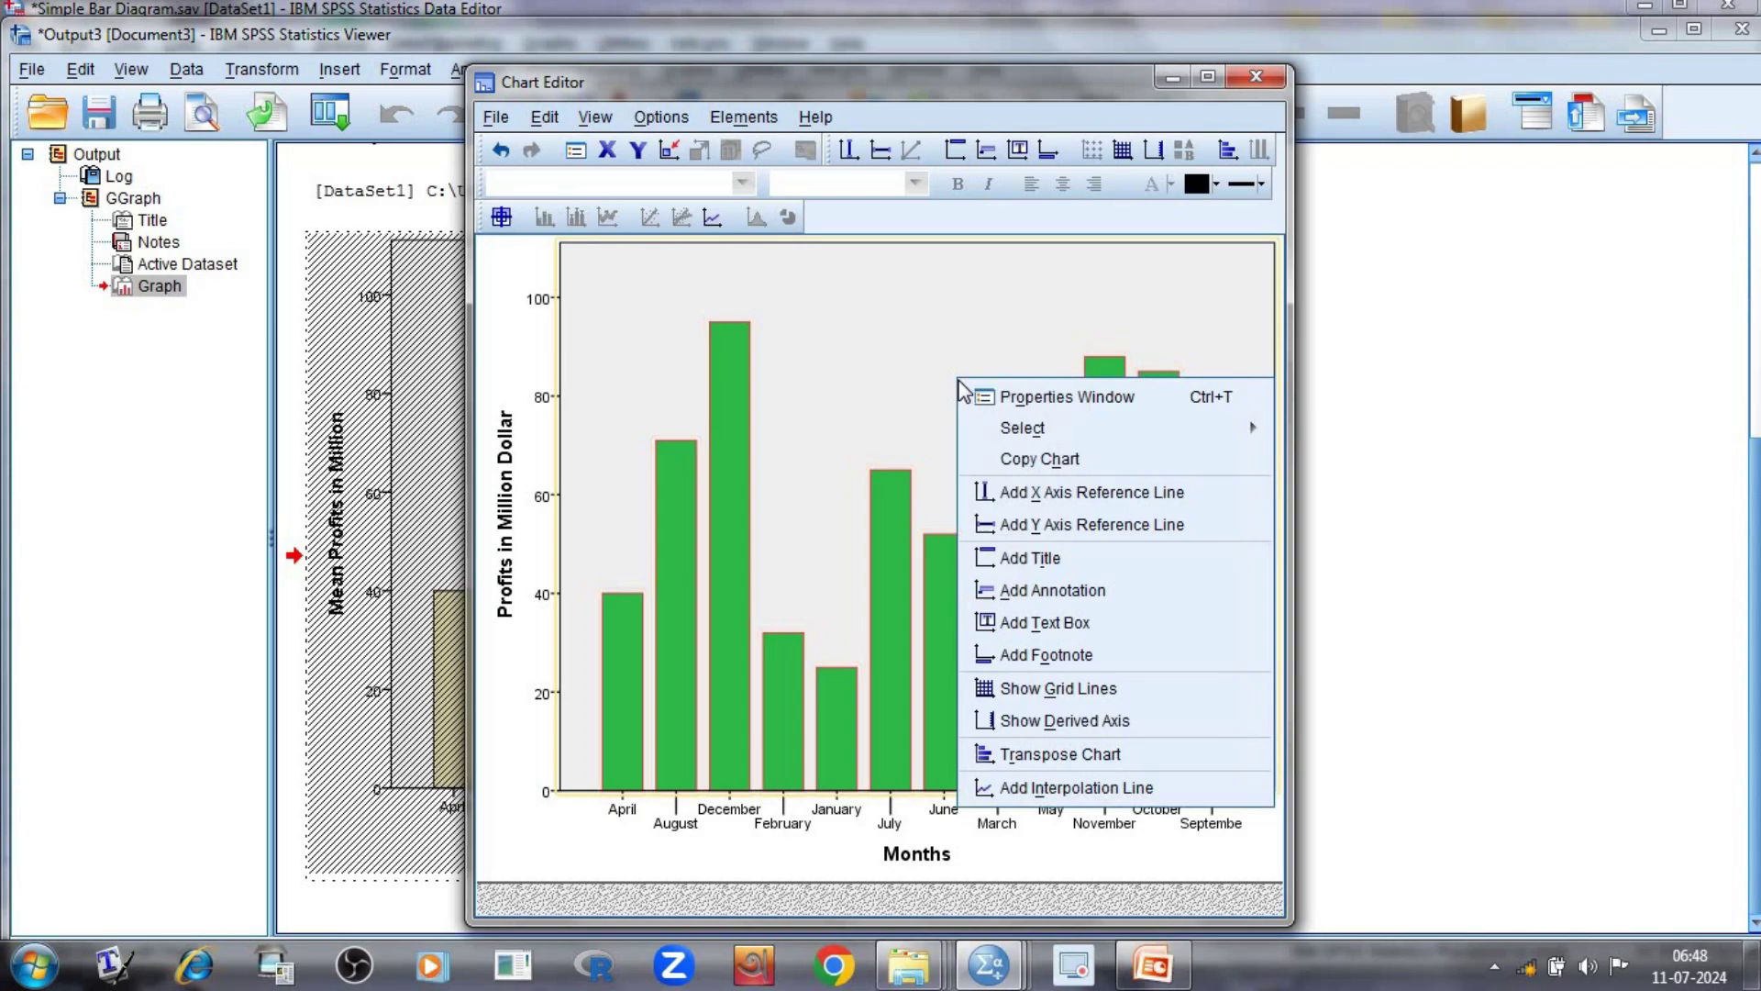
left_click(1033, 562)
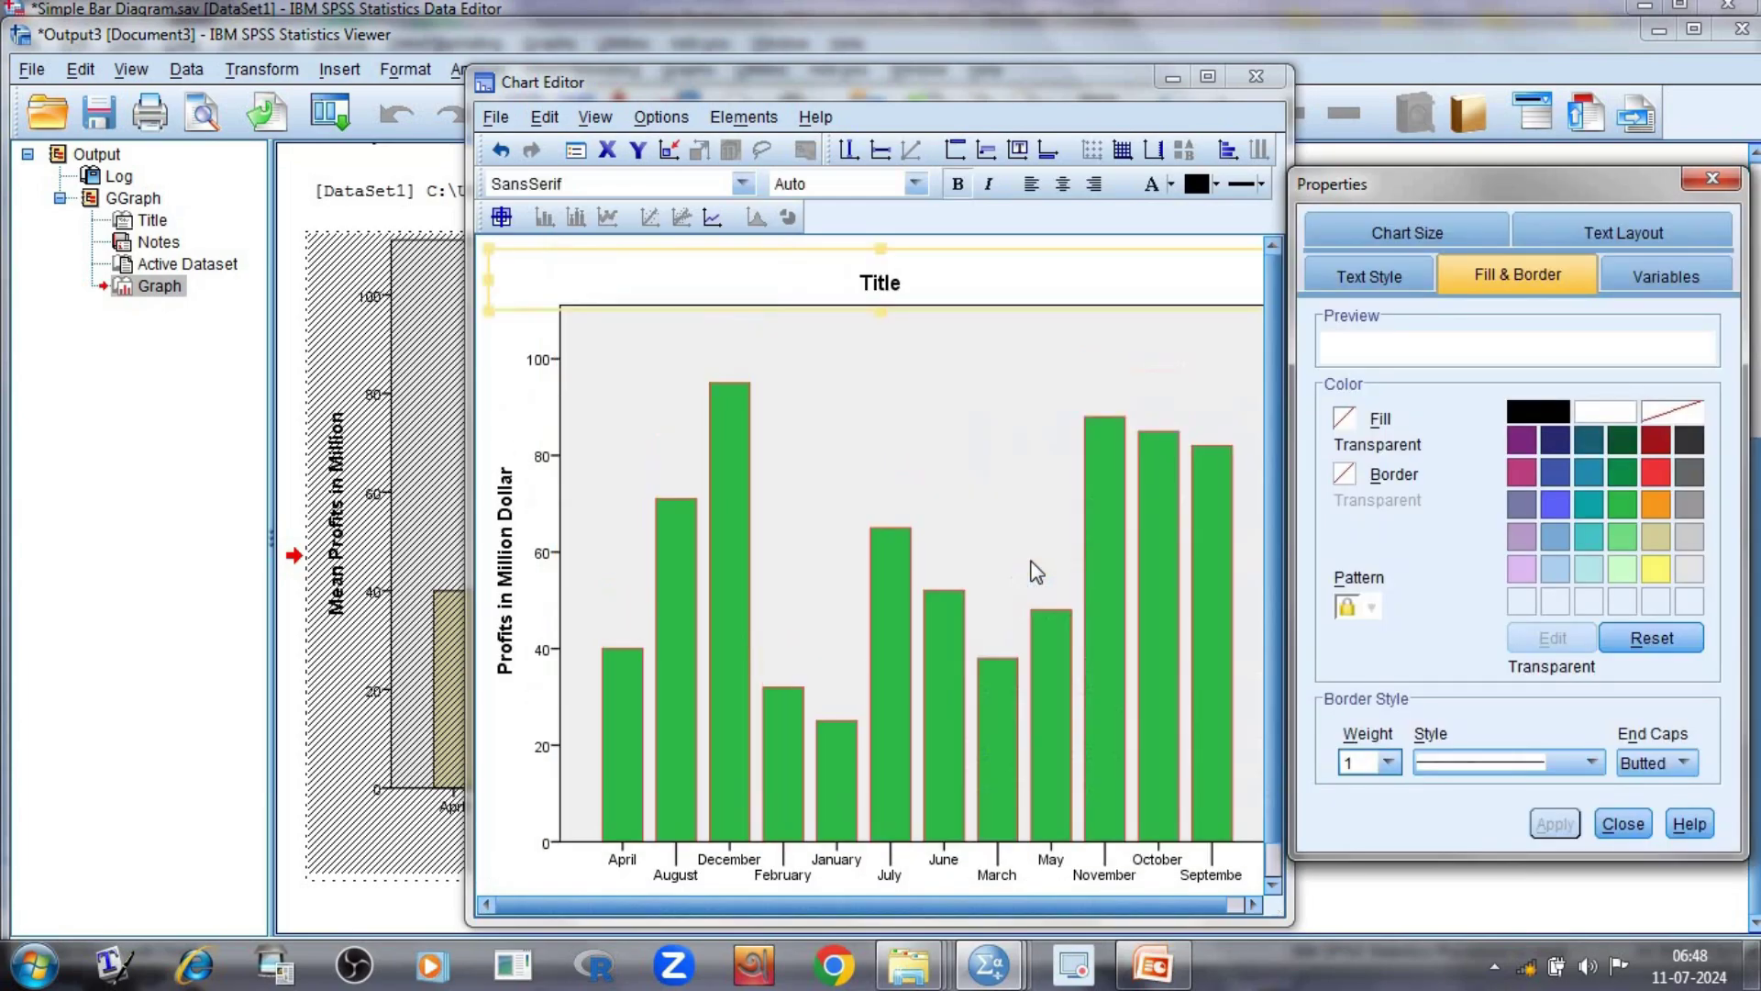
left_click(871, 279)
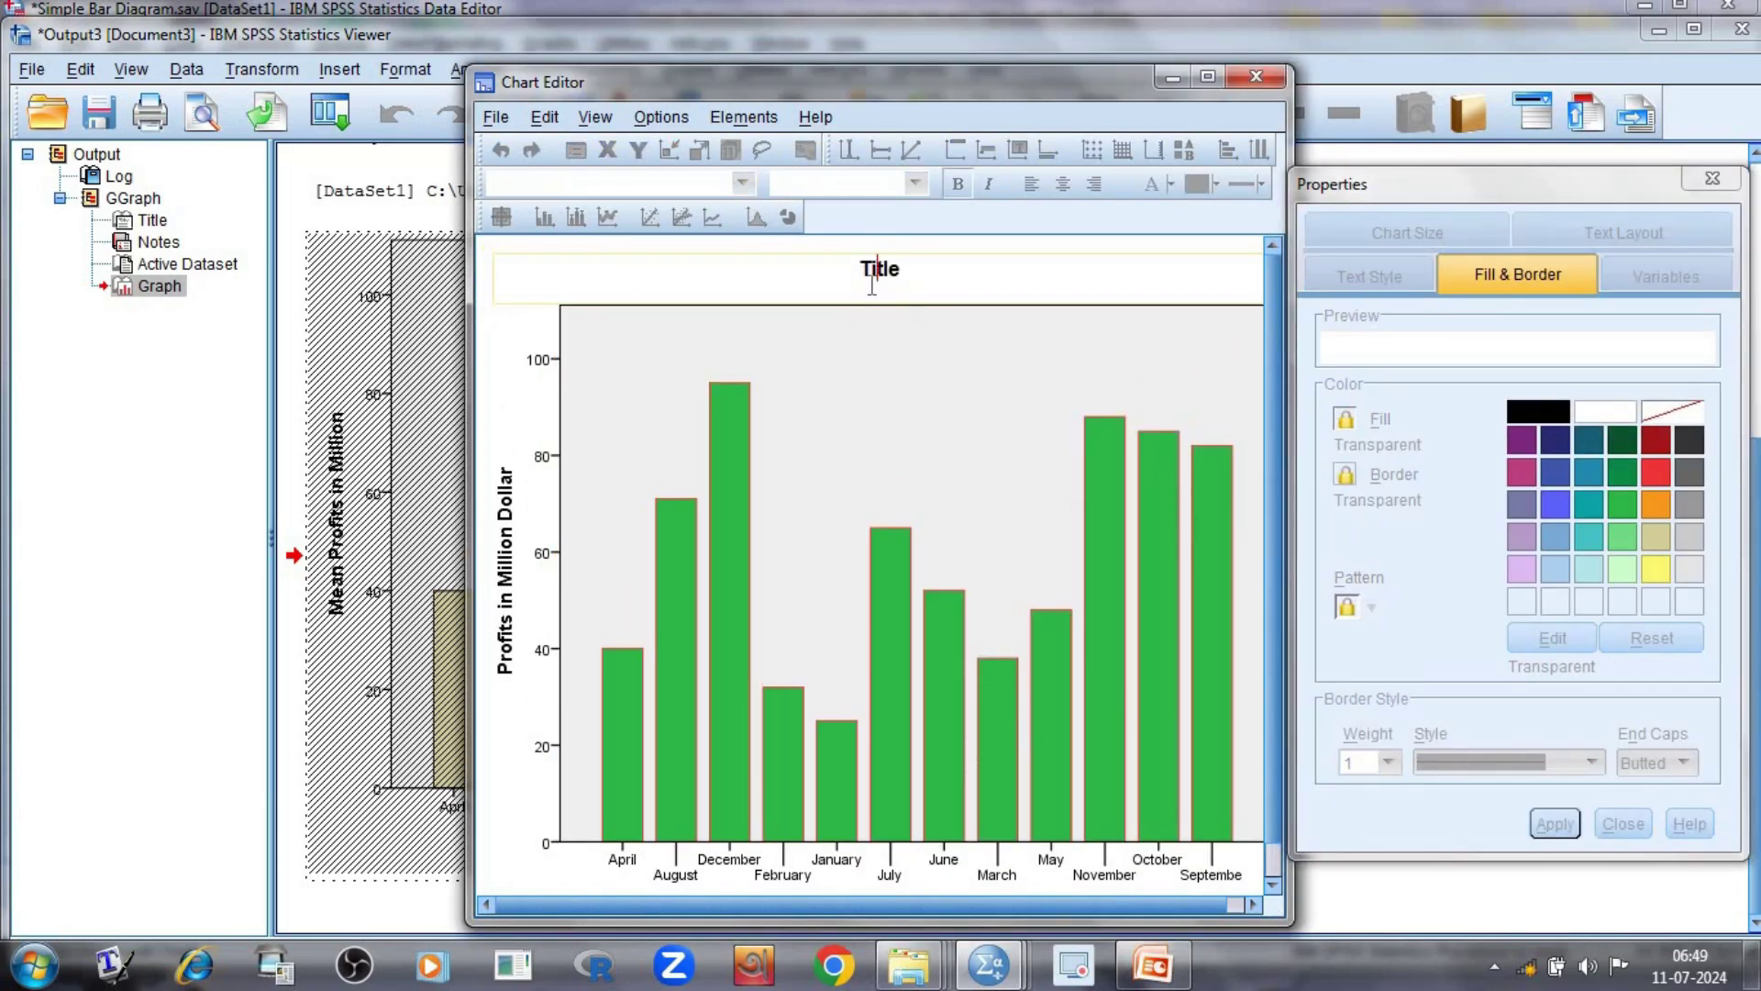
key("shift+Left")
key("shift+Home")
type("Simpl")
type("Bar D")
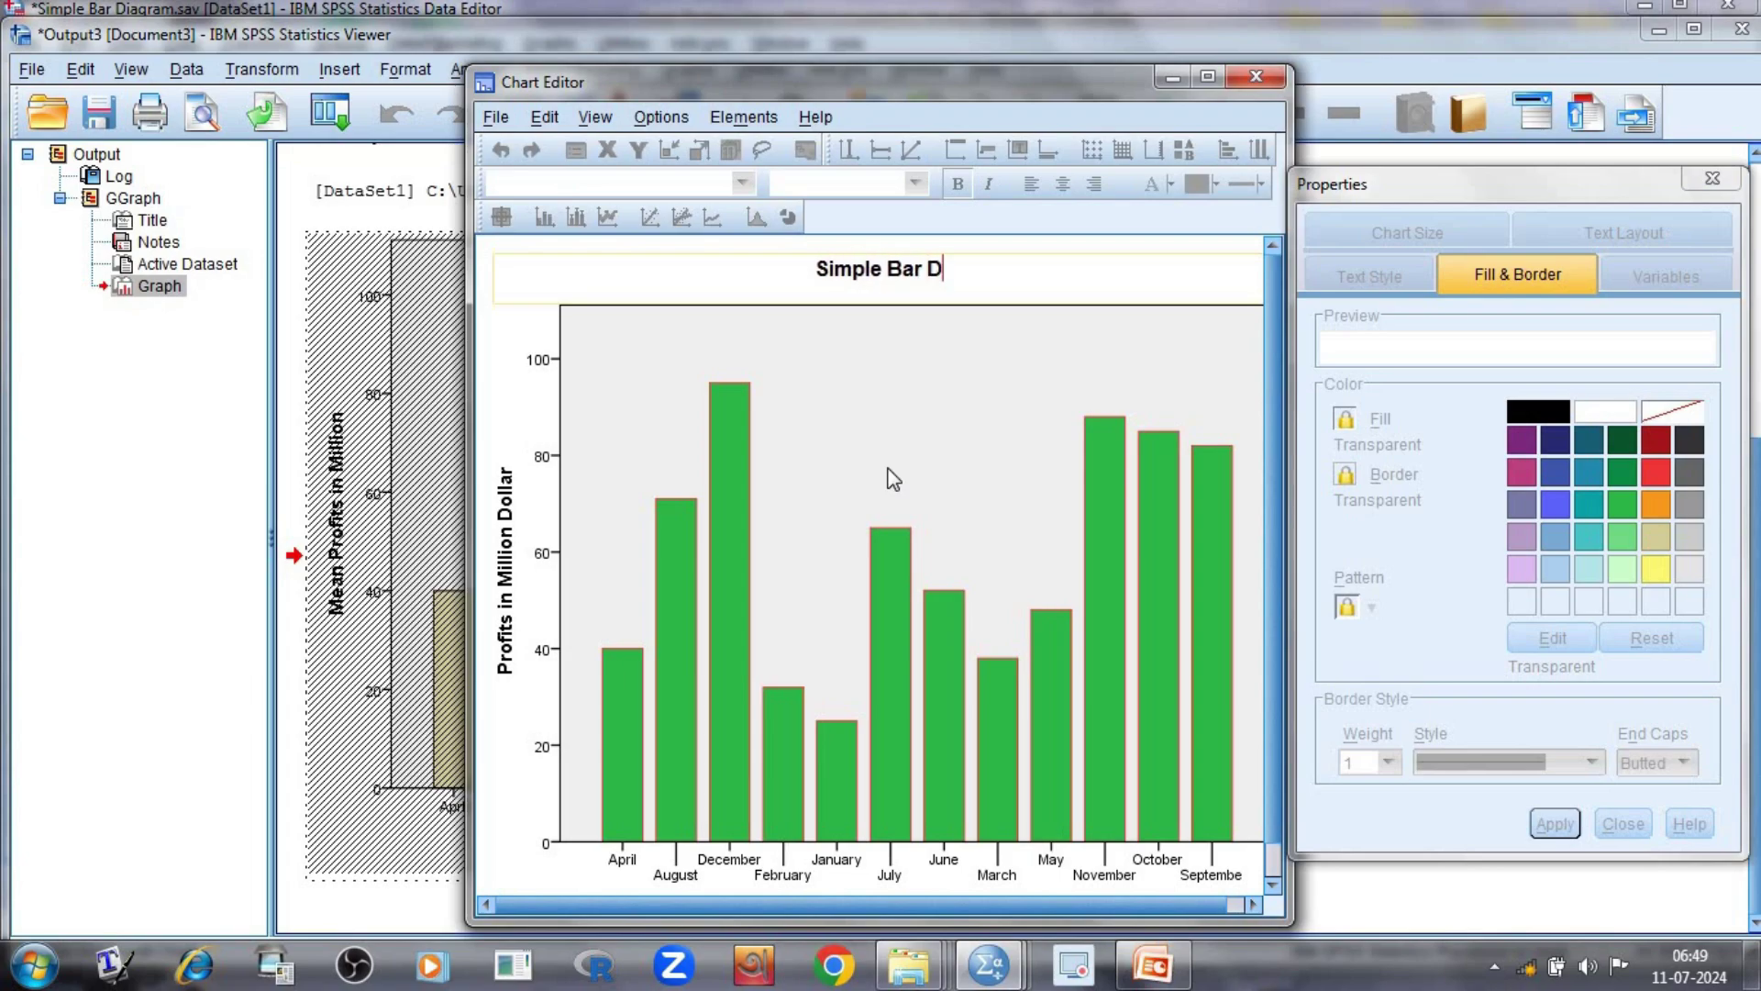
type("iad")
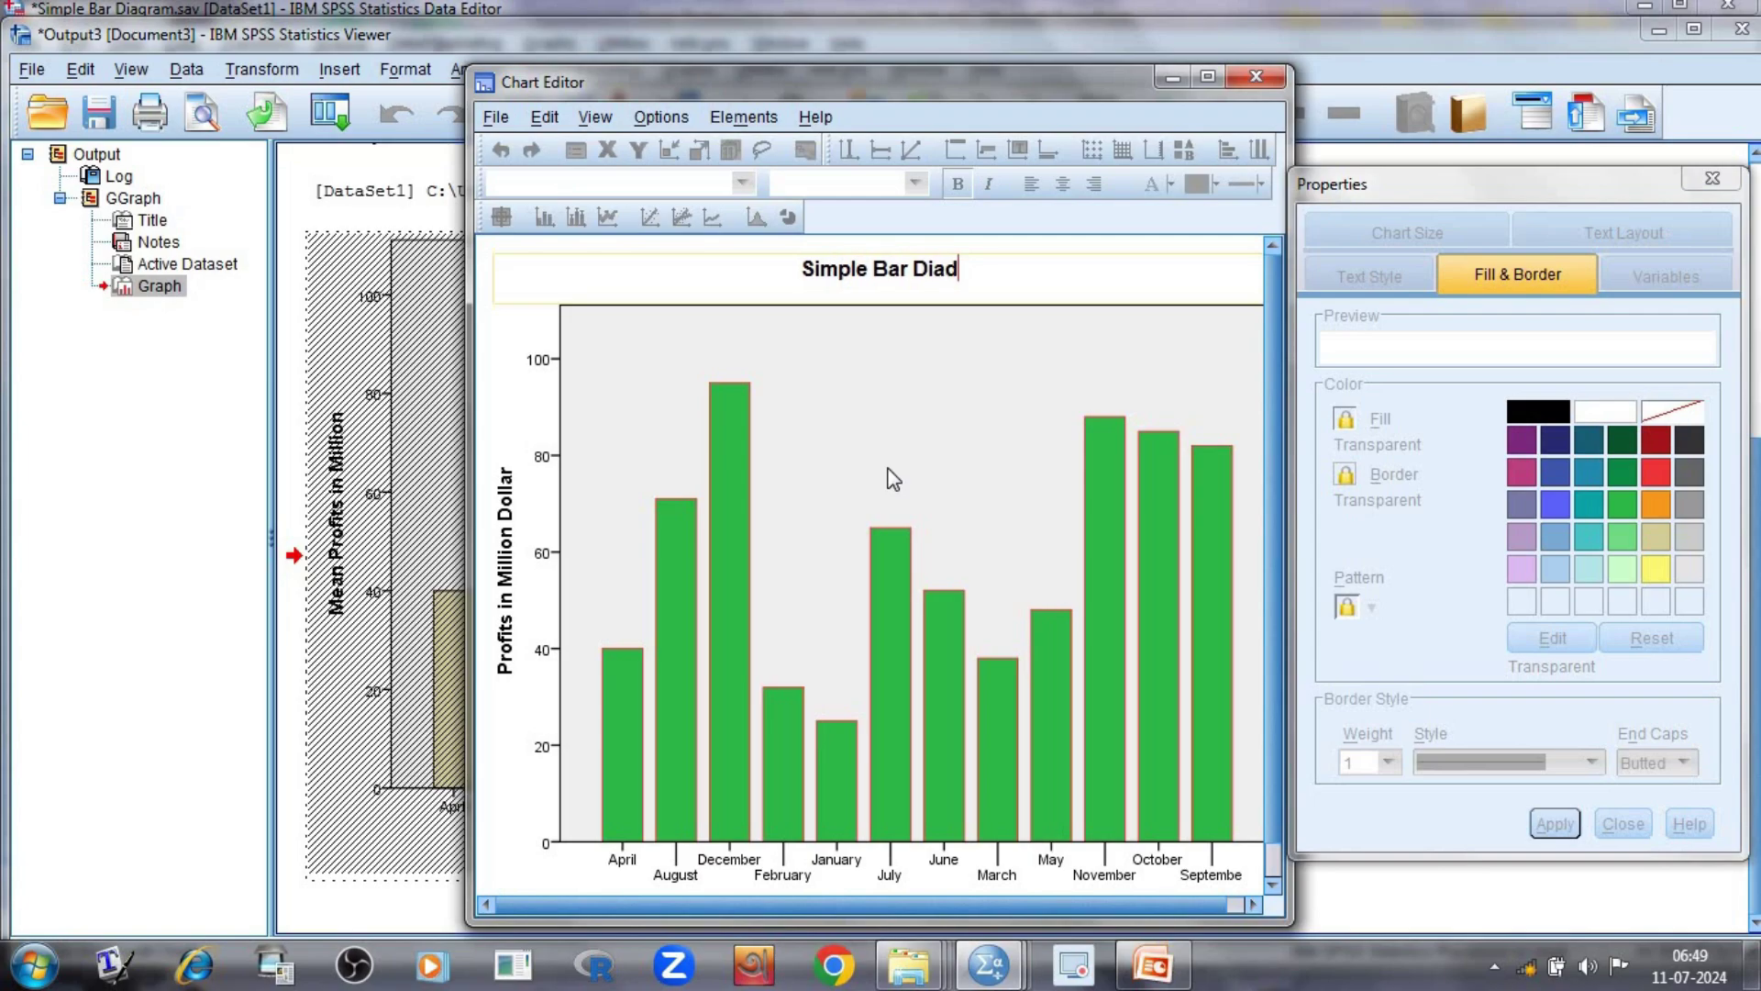
key("BackSpace")
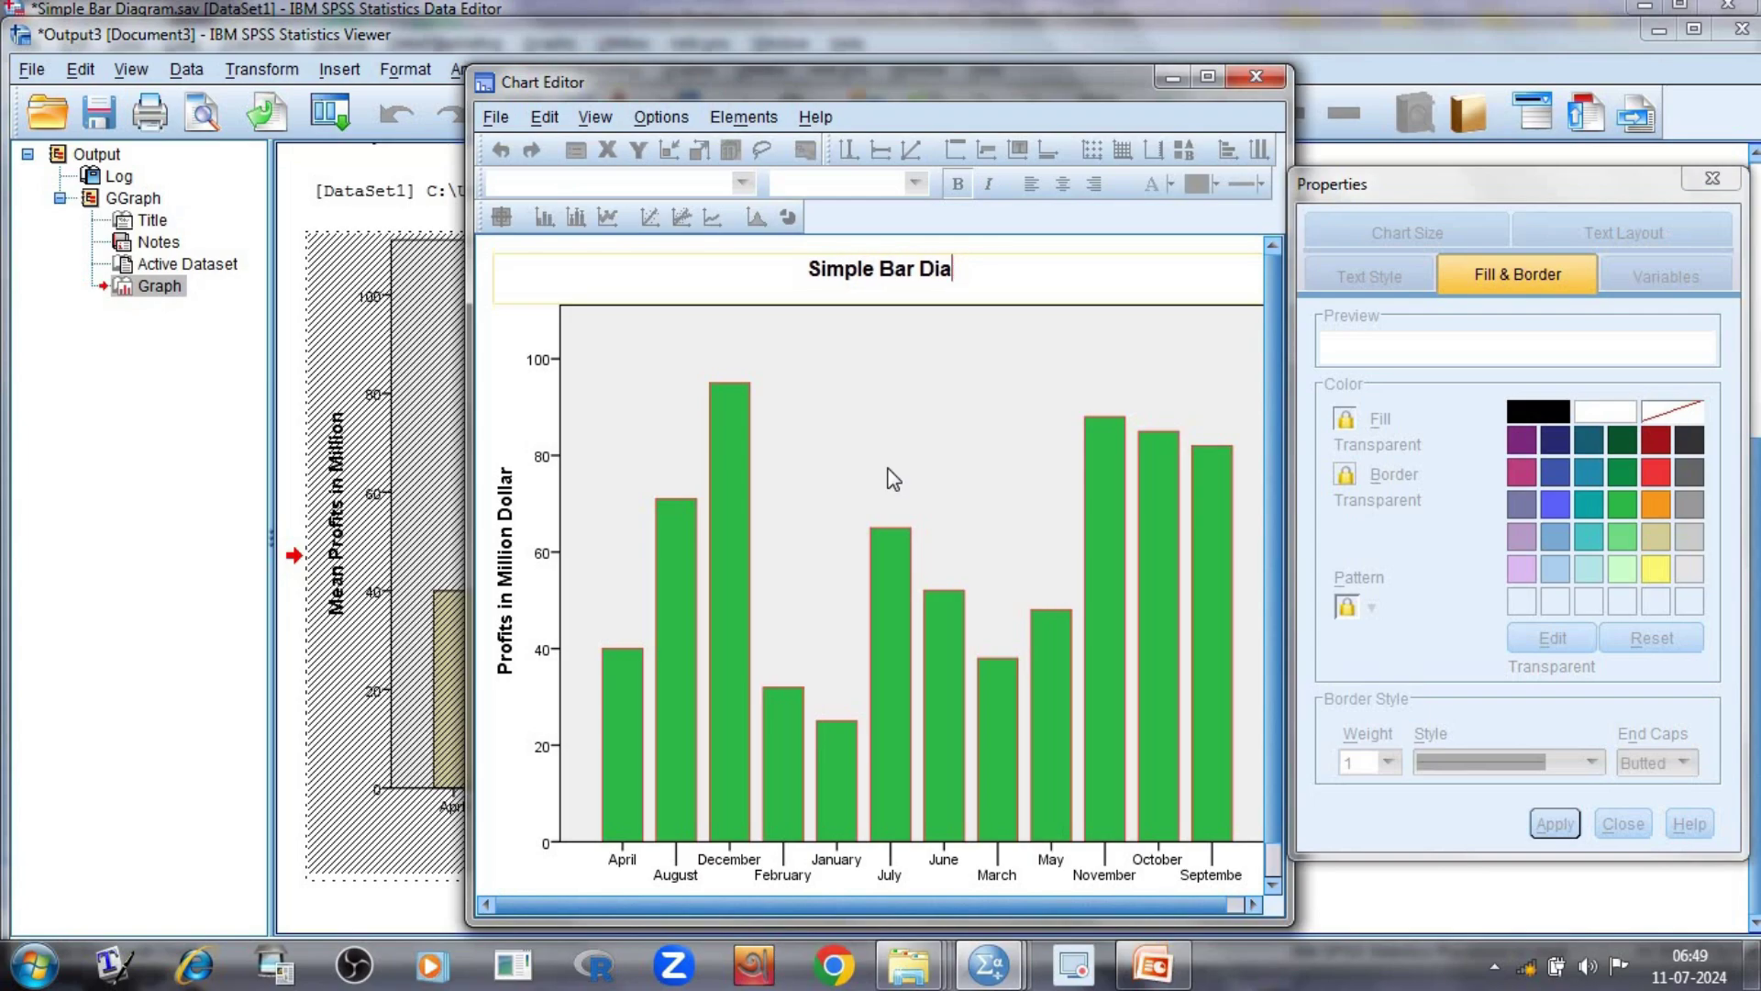
type("gram")
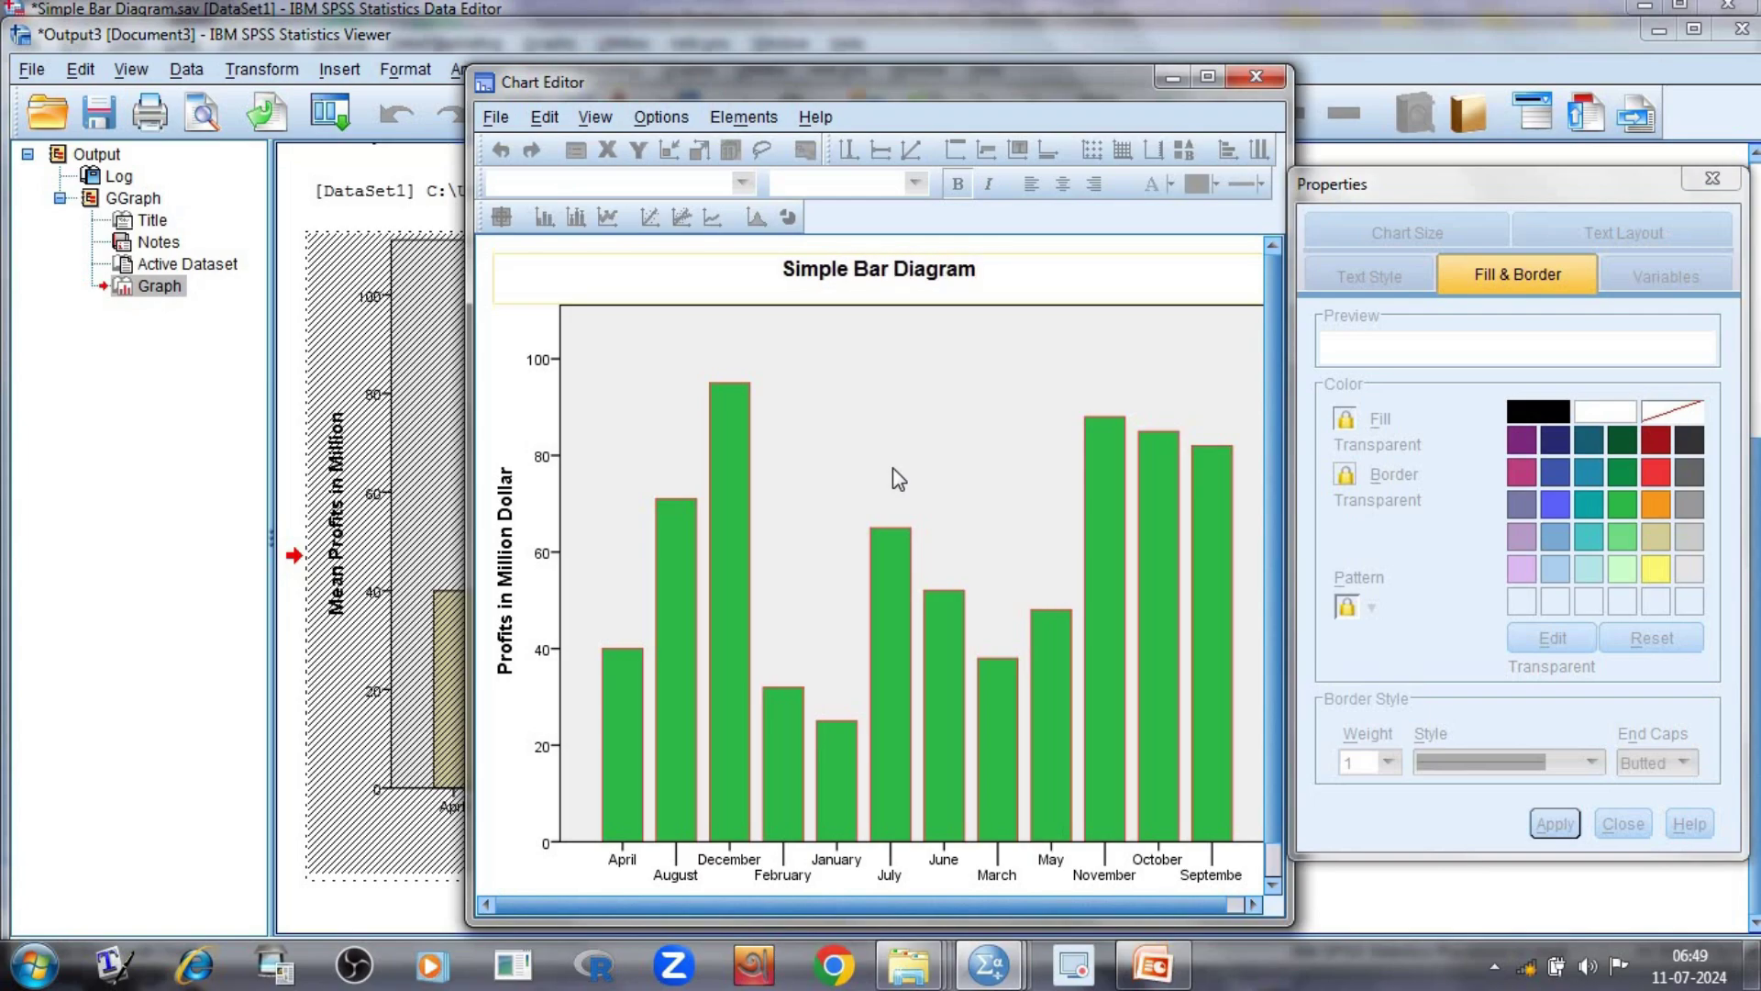
left_click(1134, 355)
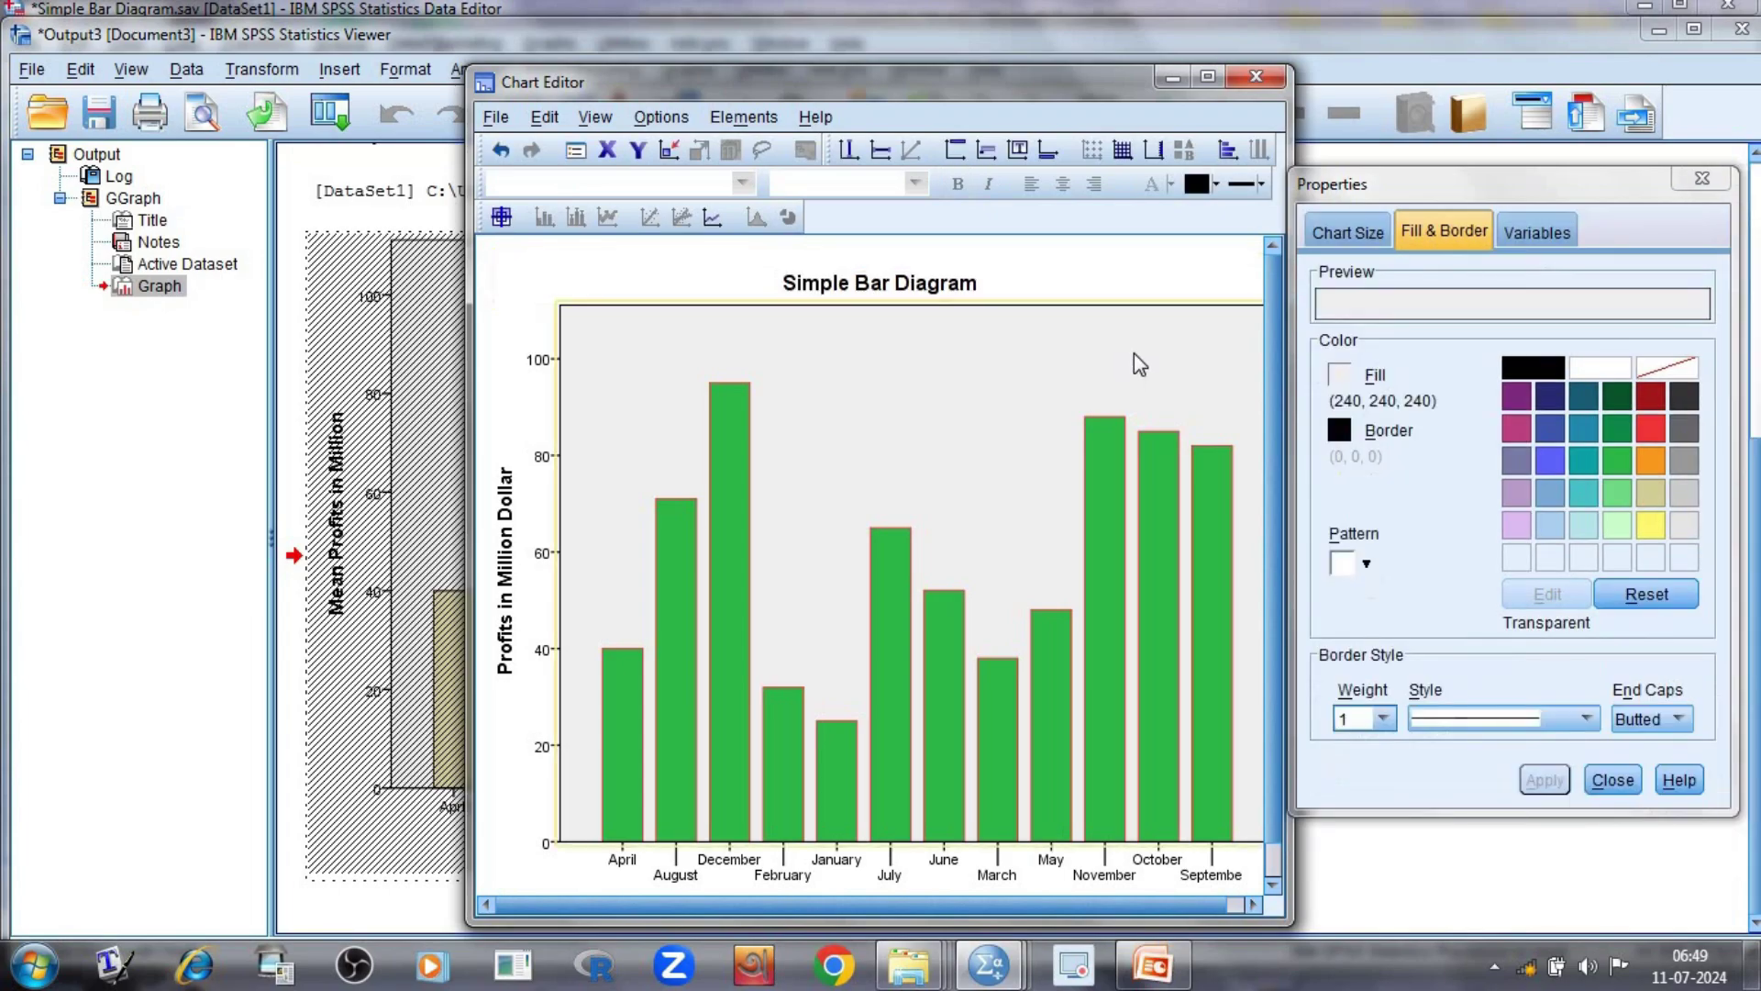
left_click(1703, 178)
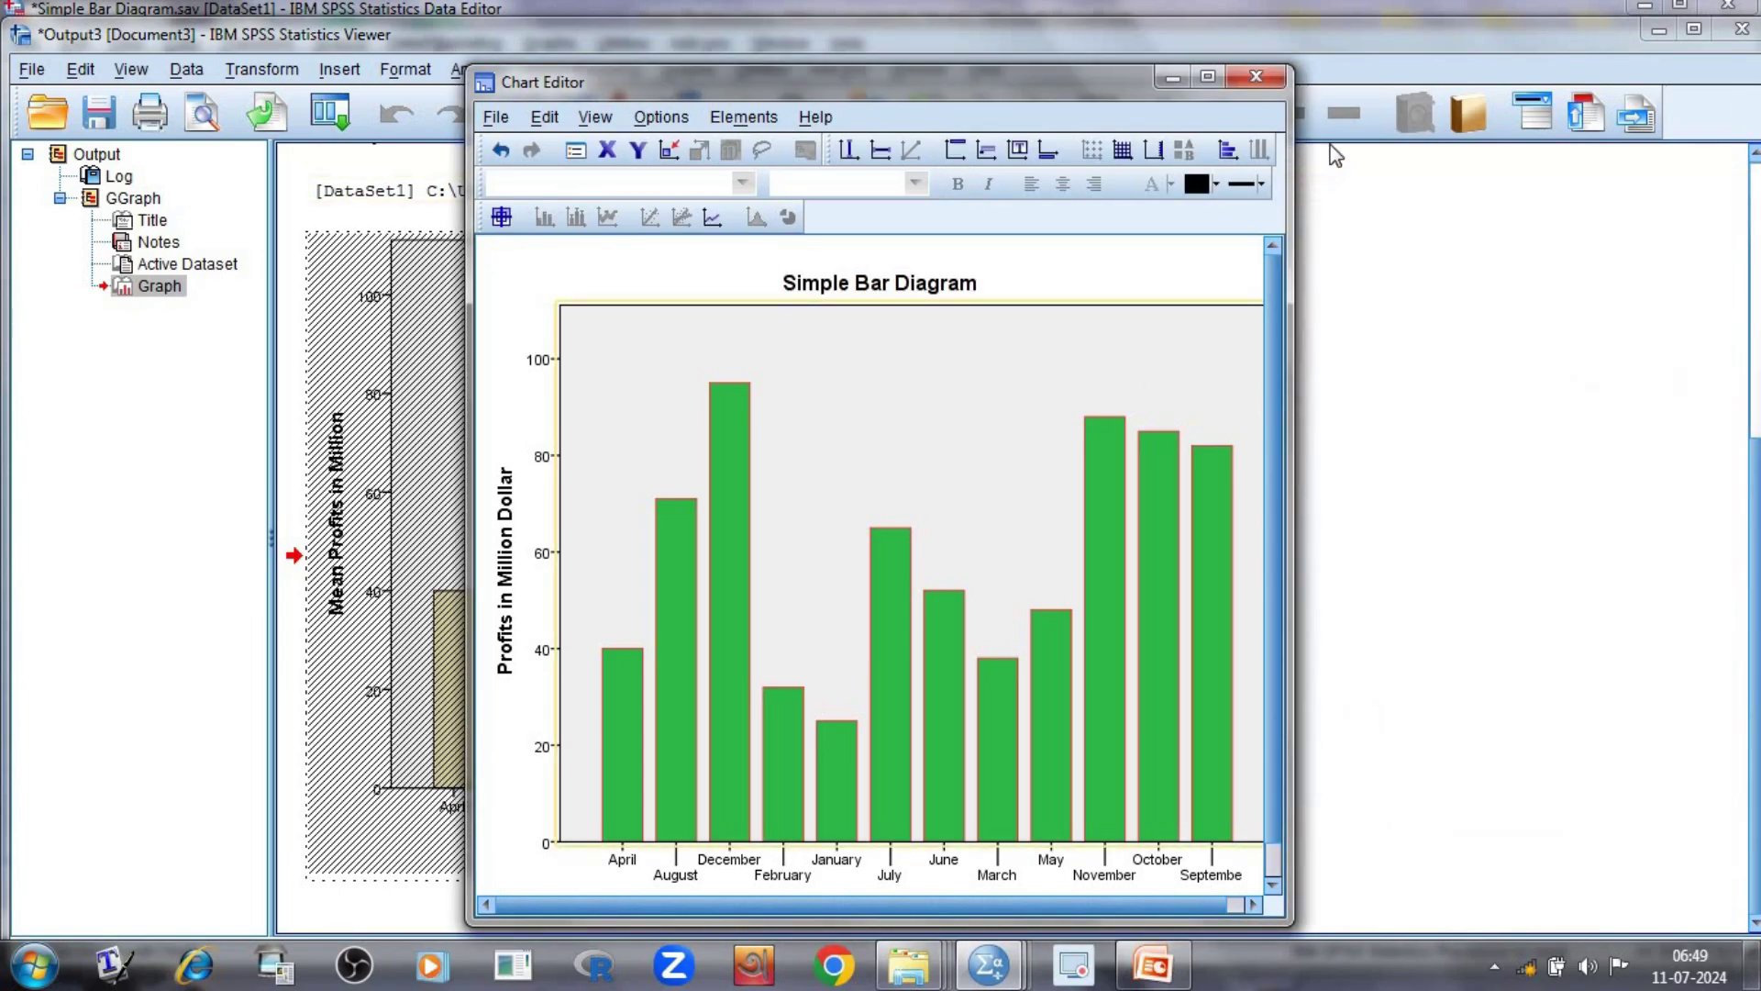
left_click(1255, 73)
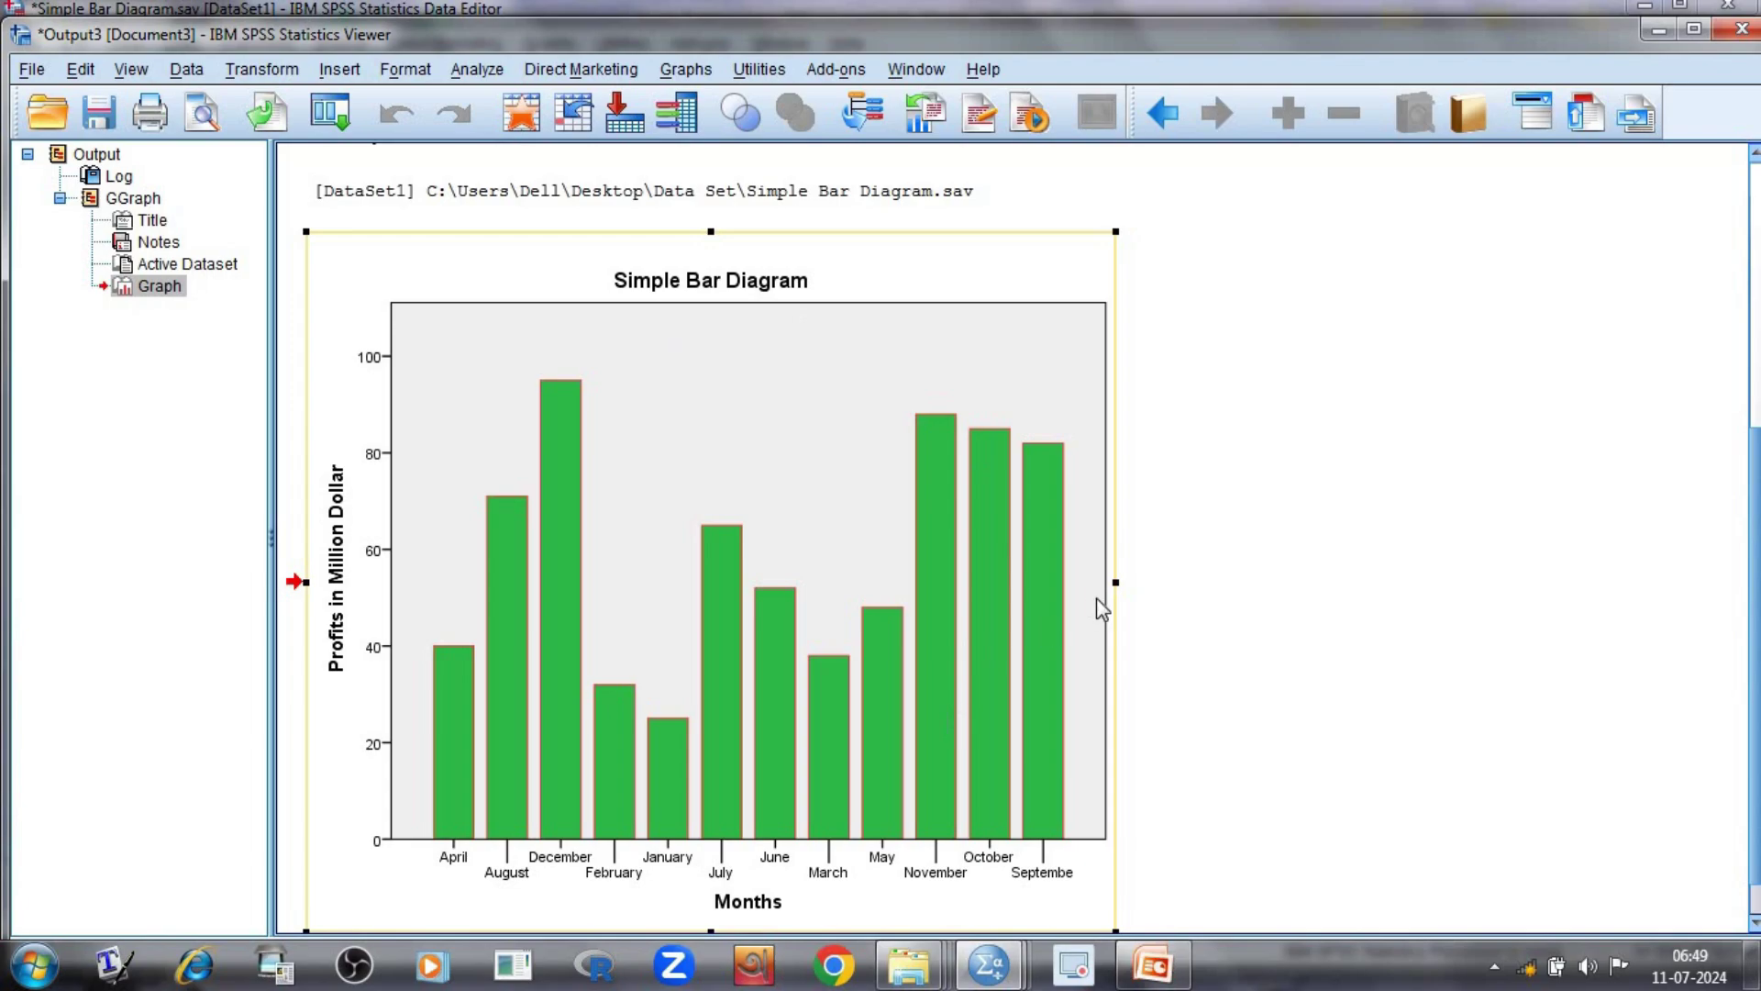
- Copy the finished bar chart from the output document
scroll(1275, 545, "down", 1)
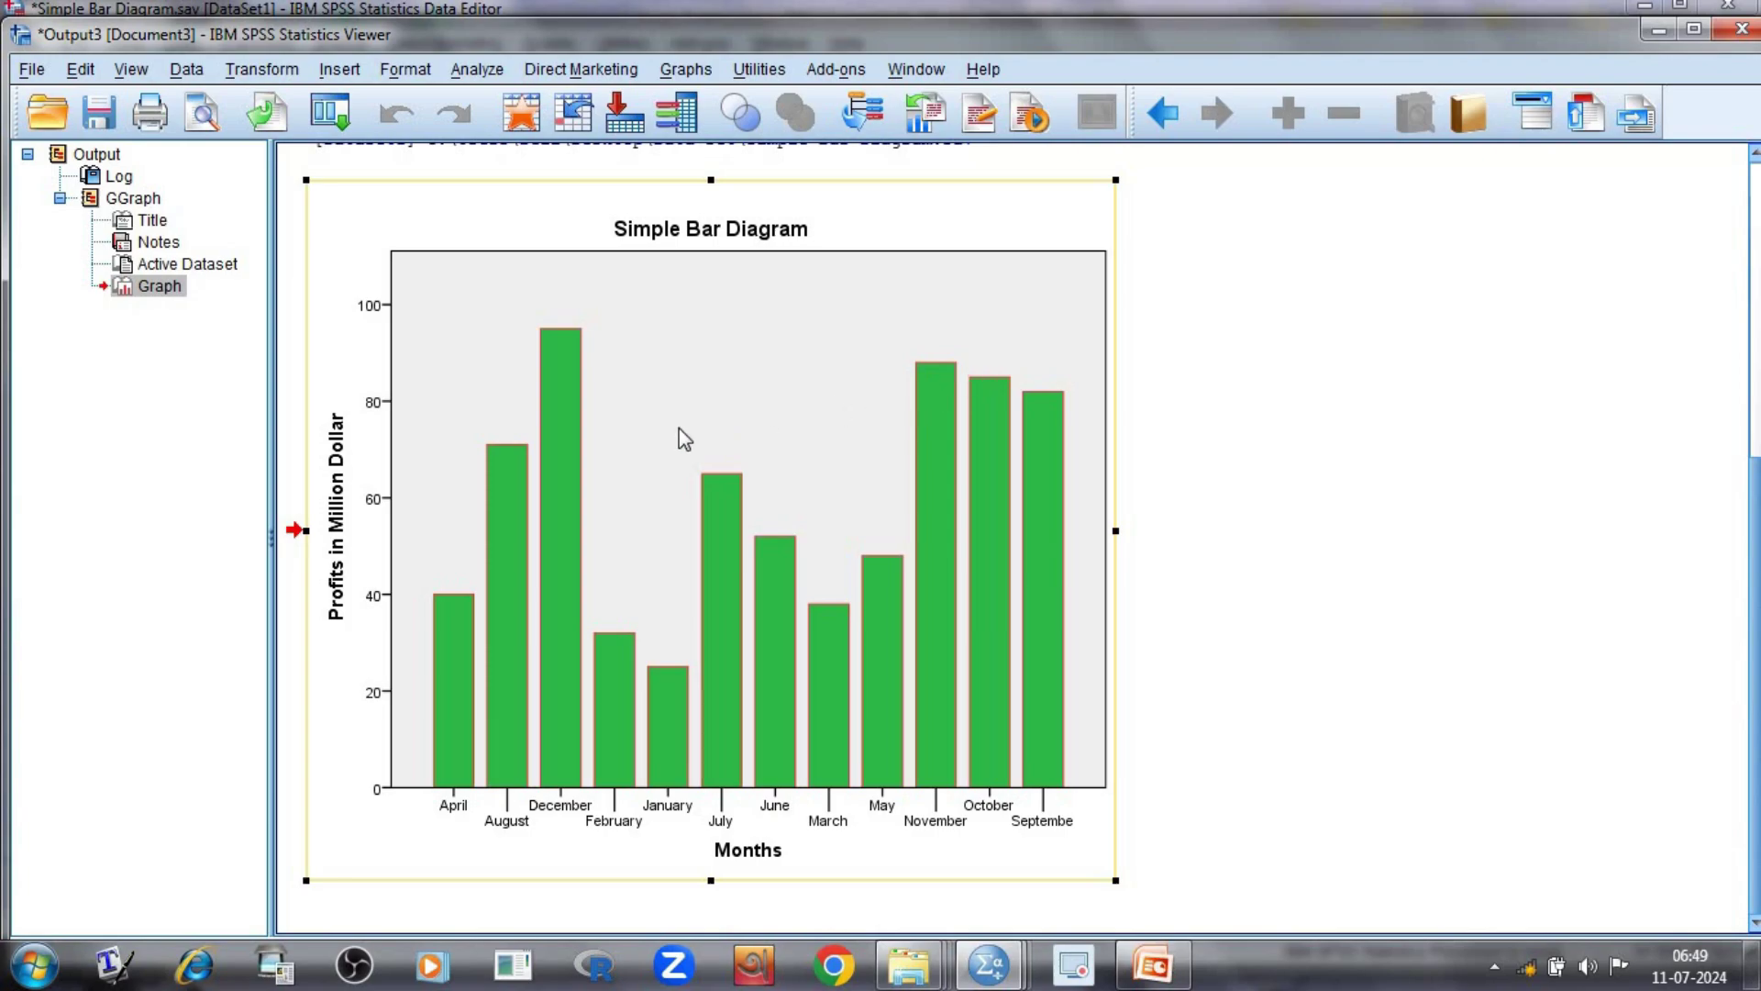
left_click(1389, 404)
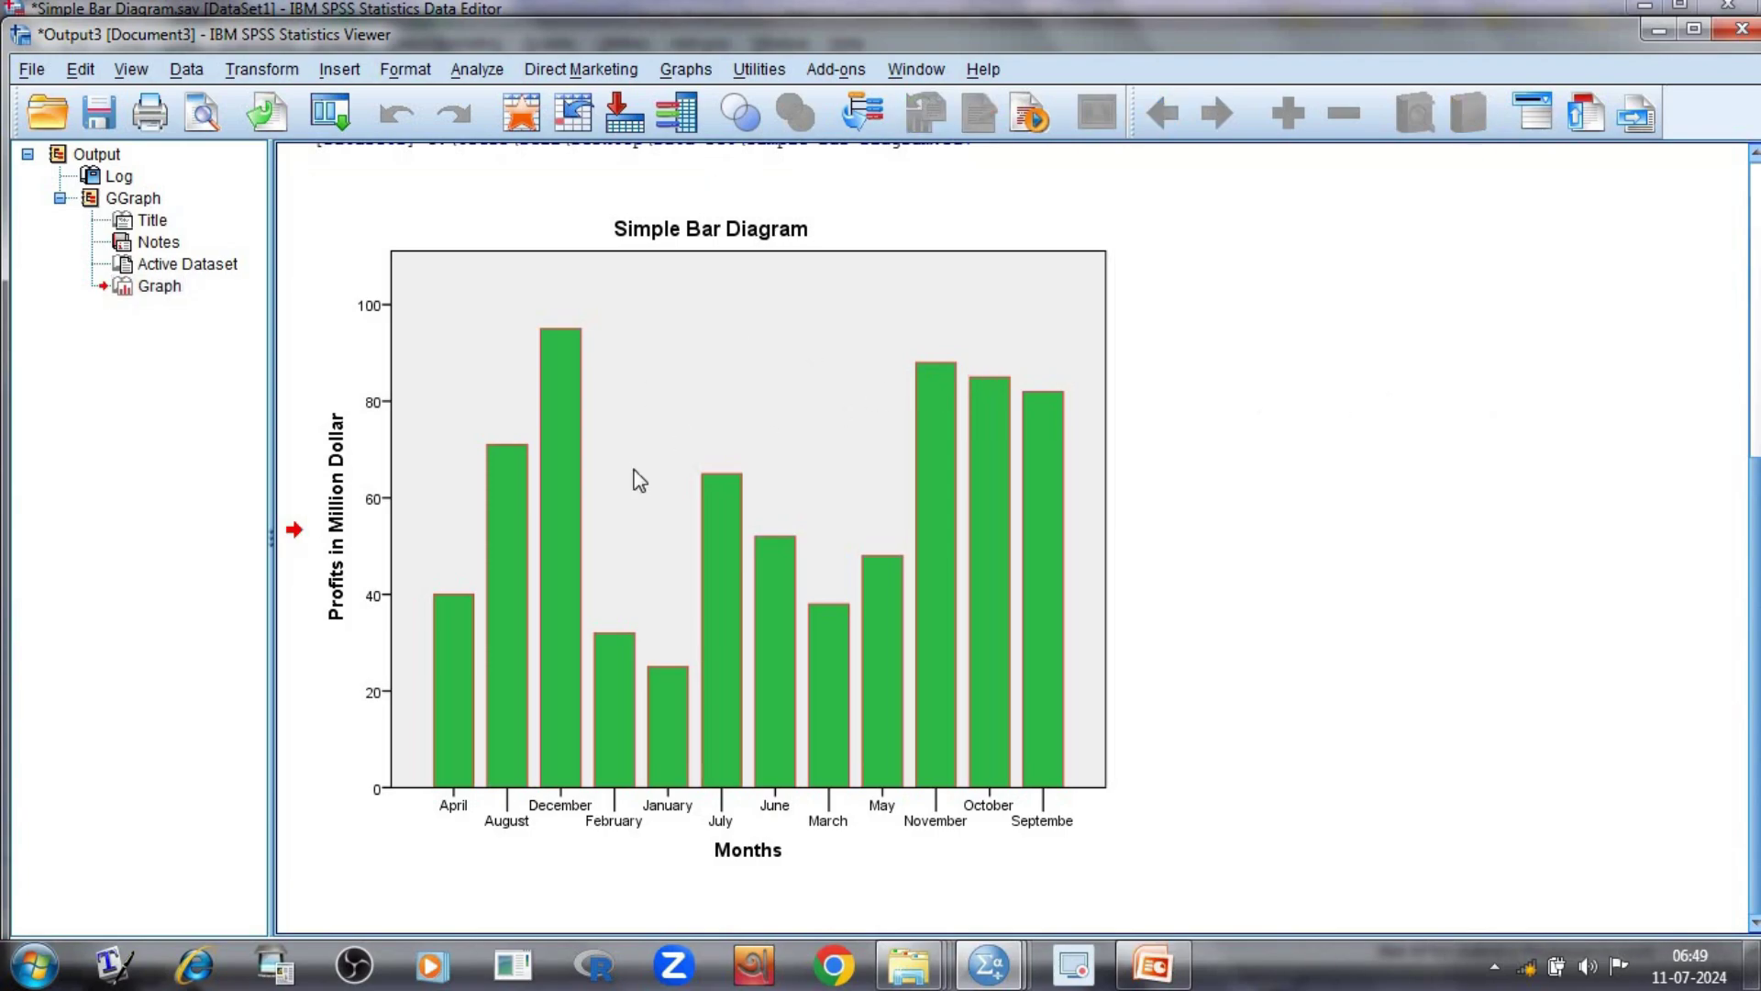
scroll(1574, 472, "up", 7)
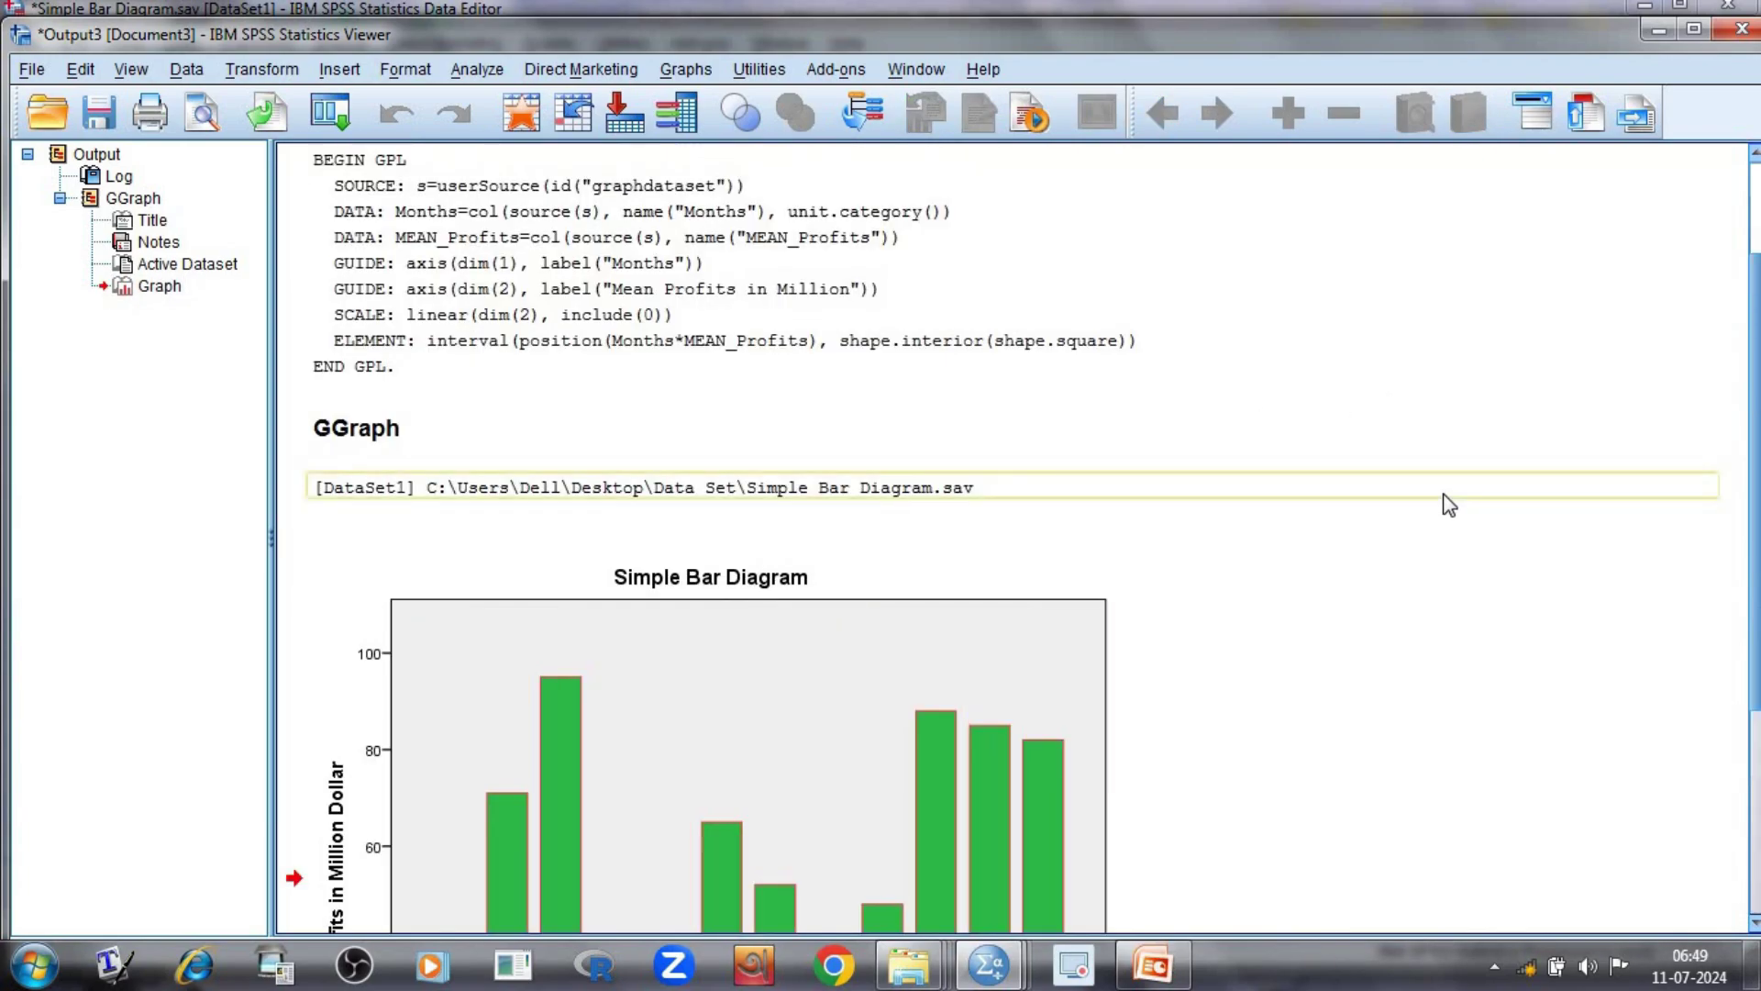
scroll(1450, 503, "down", 7)
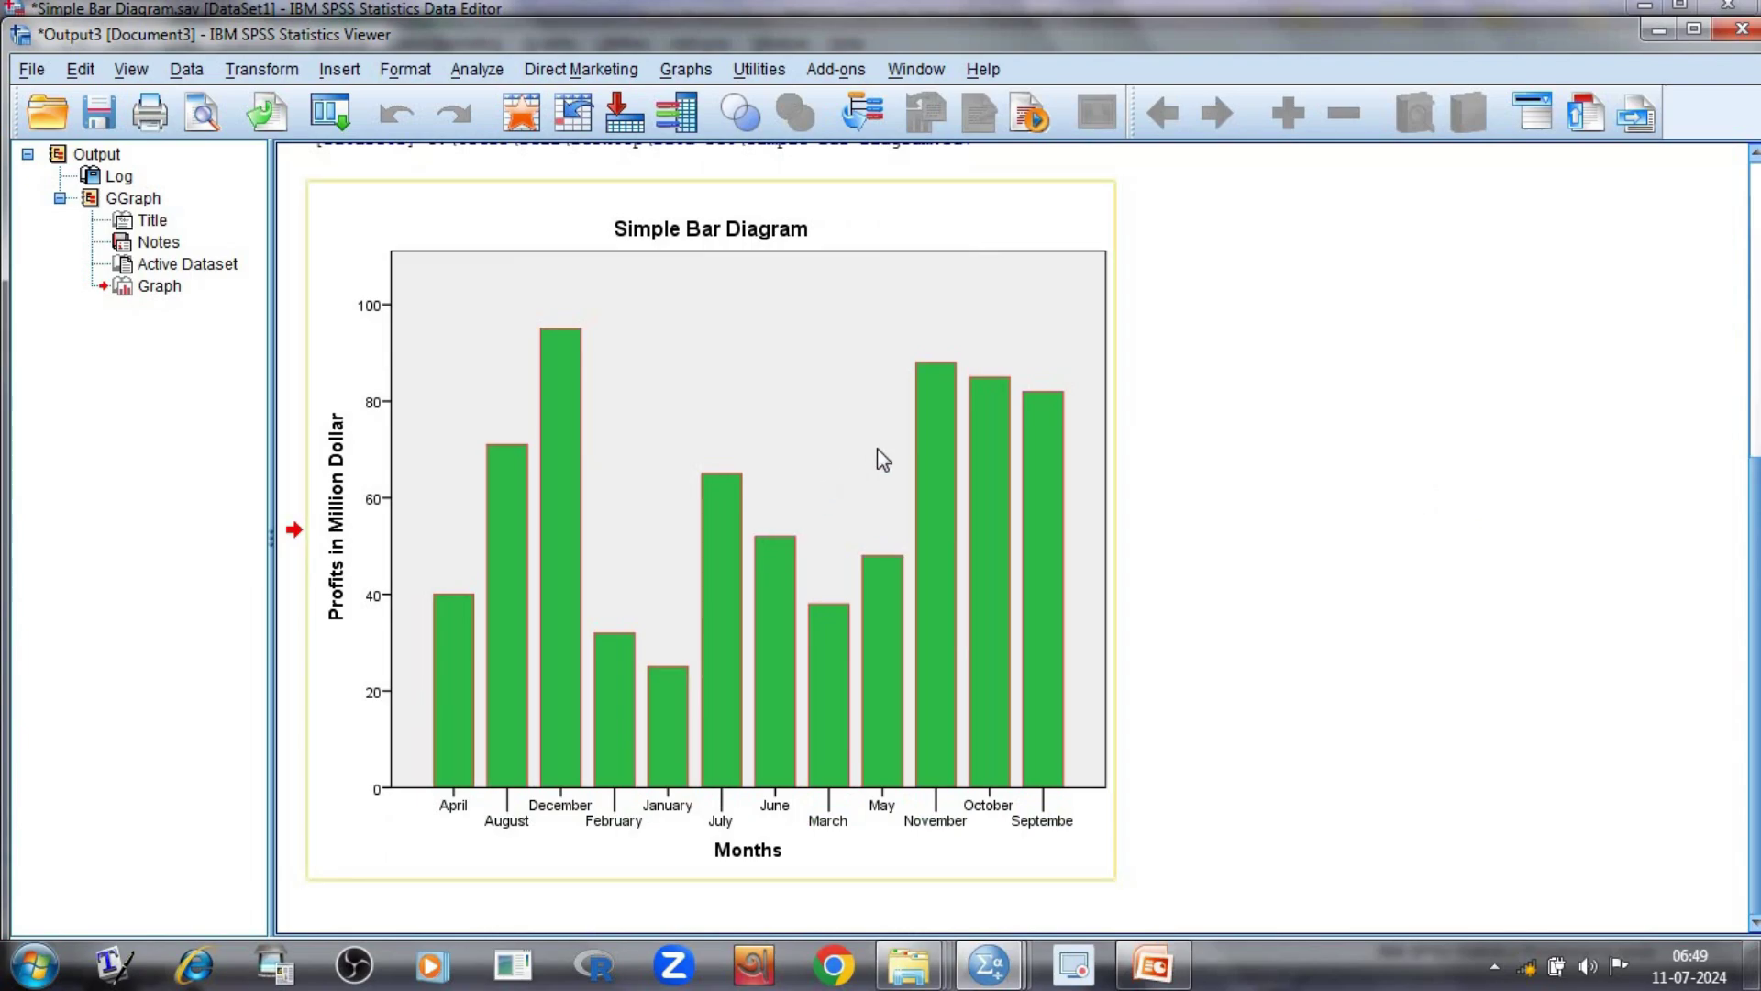
right_click(848, 394)
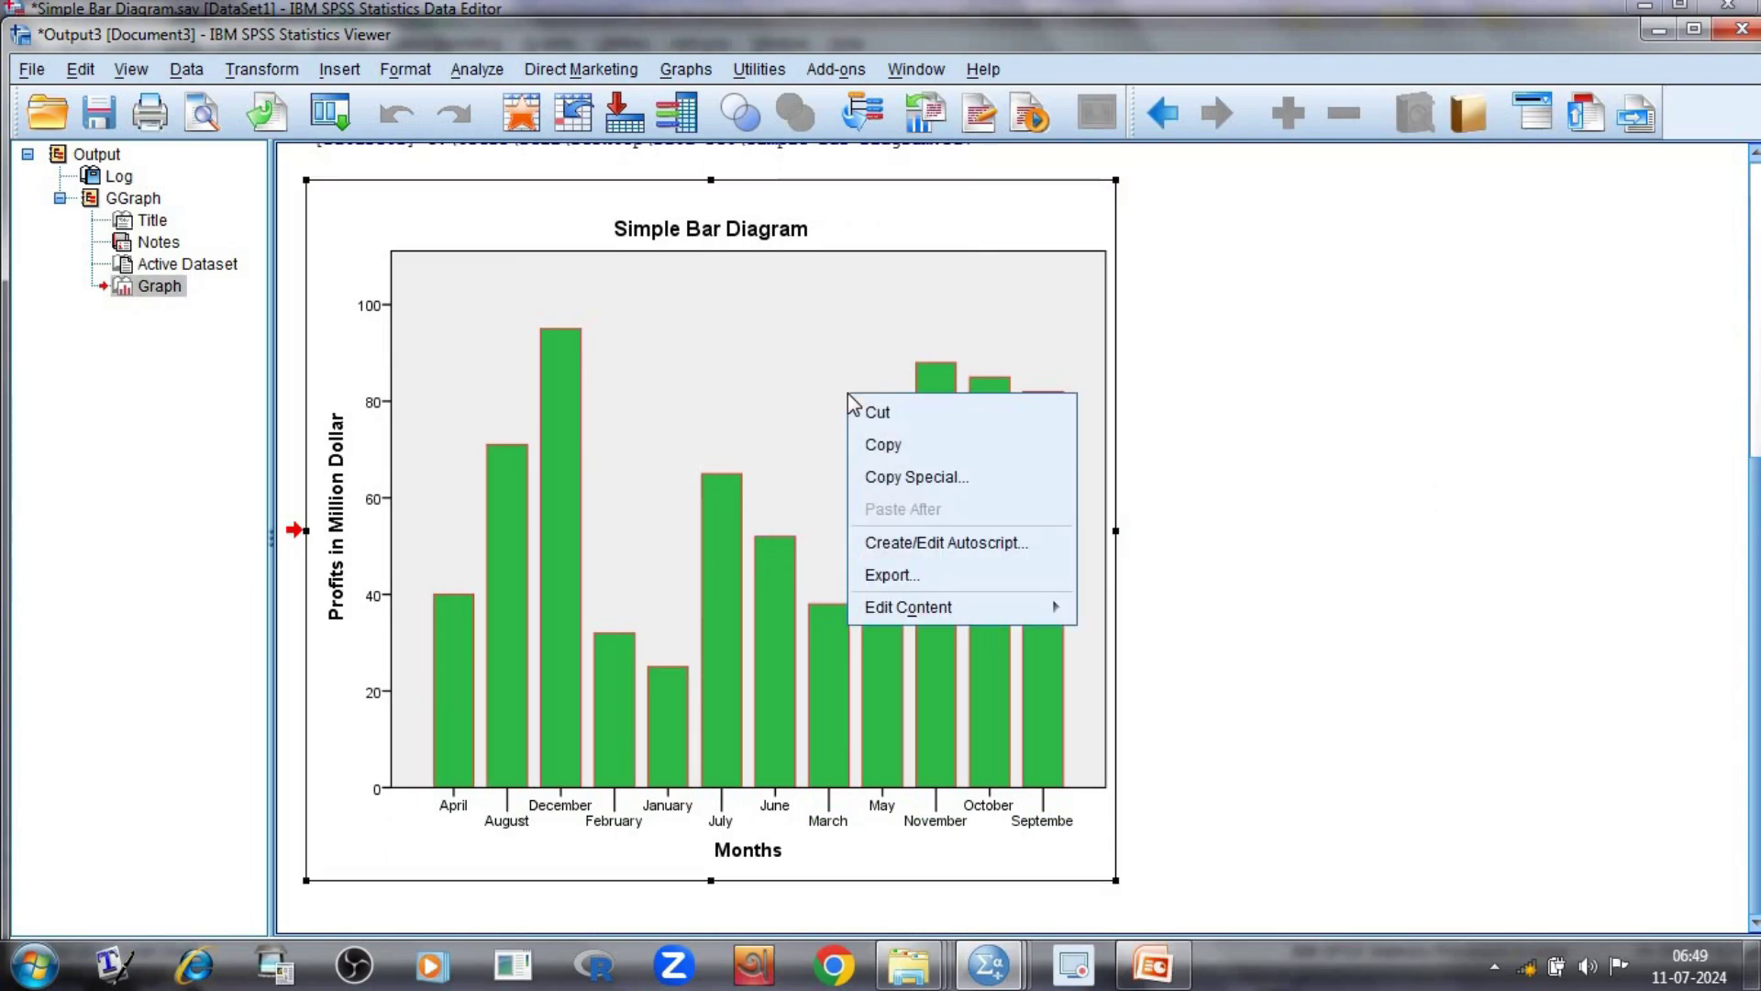
left_click(916, 450)
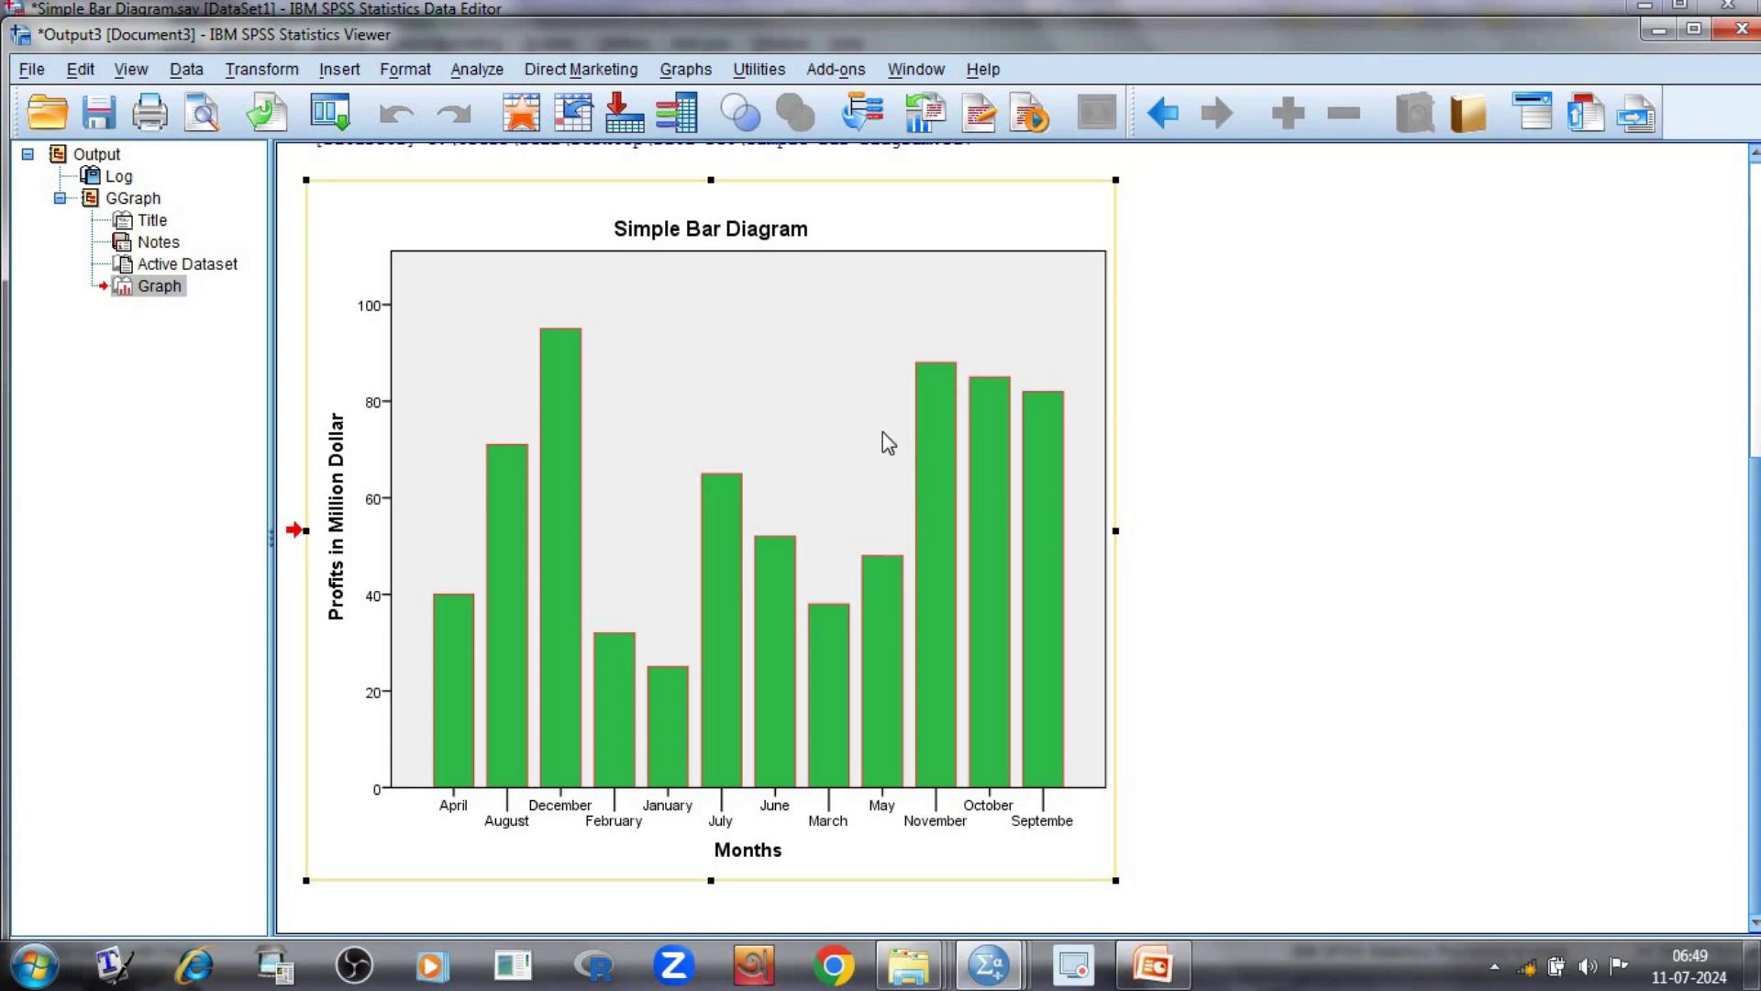
- Open a new Microsoft Word 2007 document in a maximized window and paste the copied bar chart into it
left_click(32, 969)
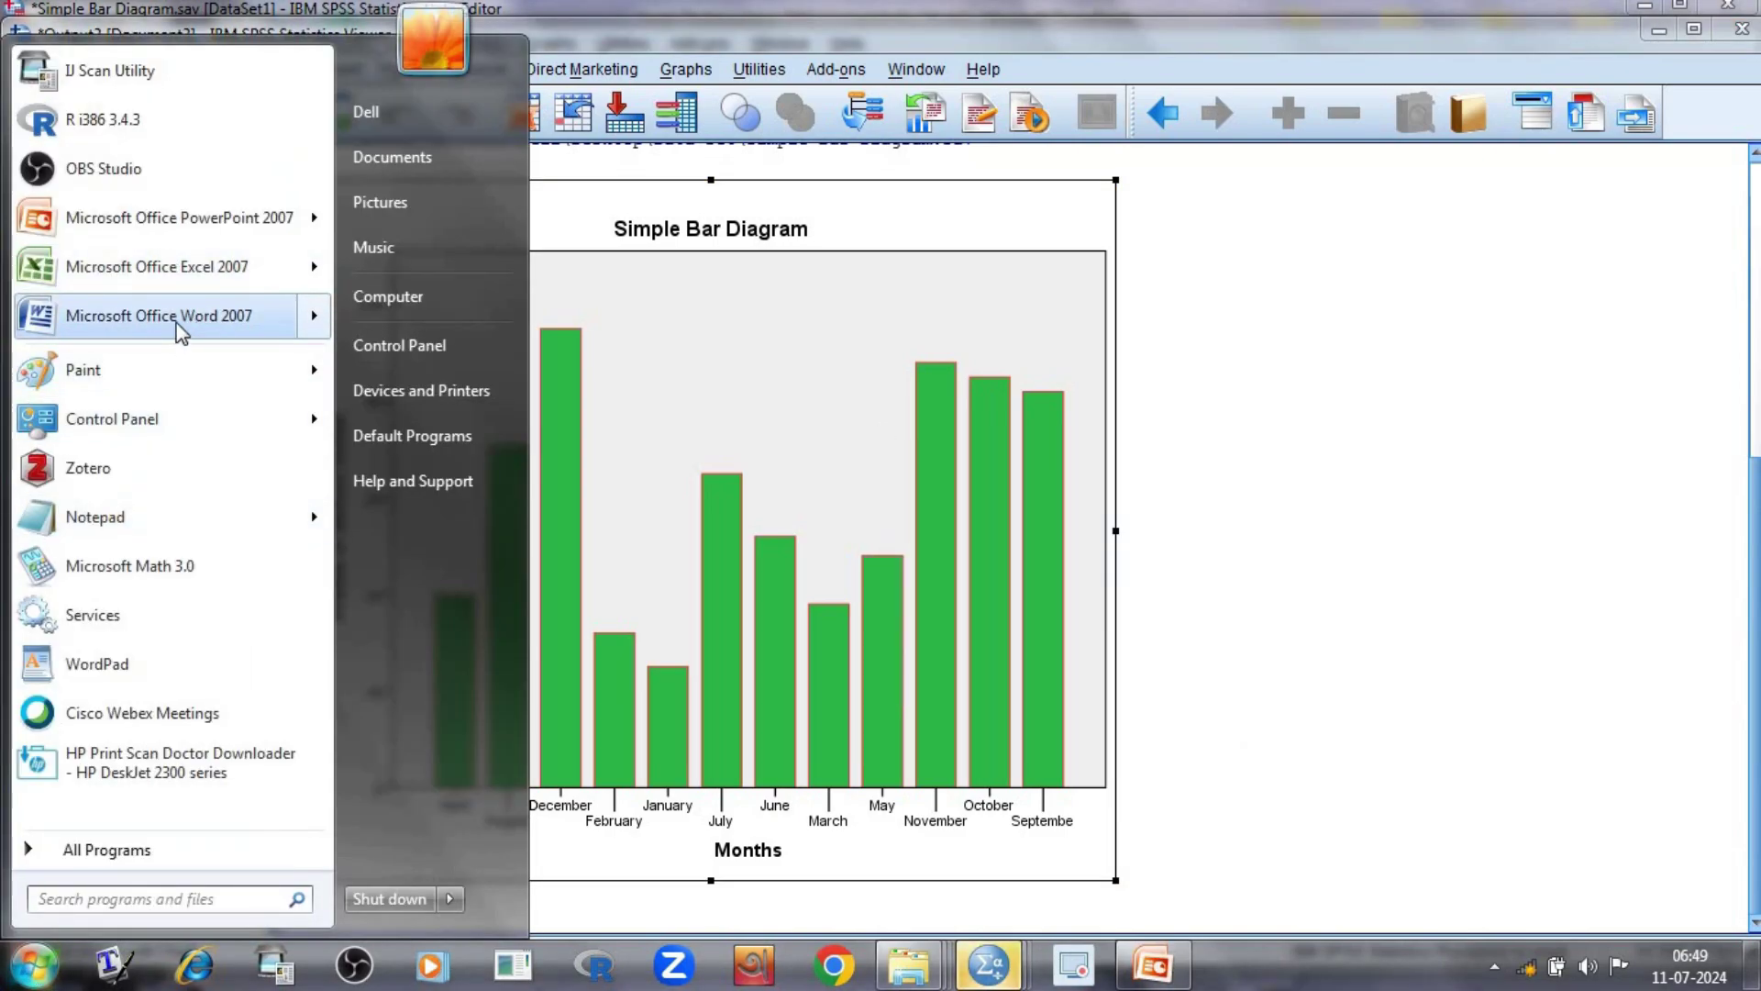
left_click(183, 323)
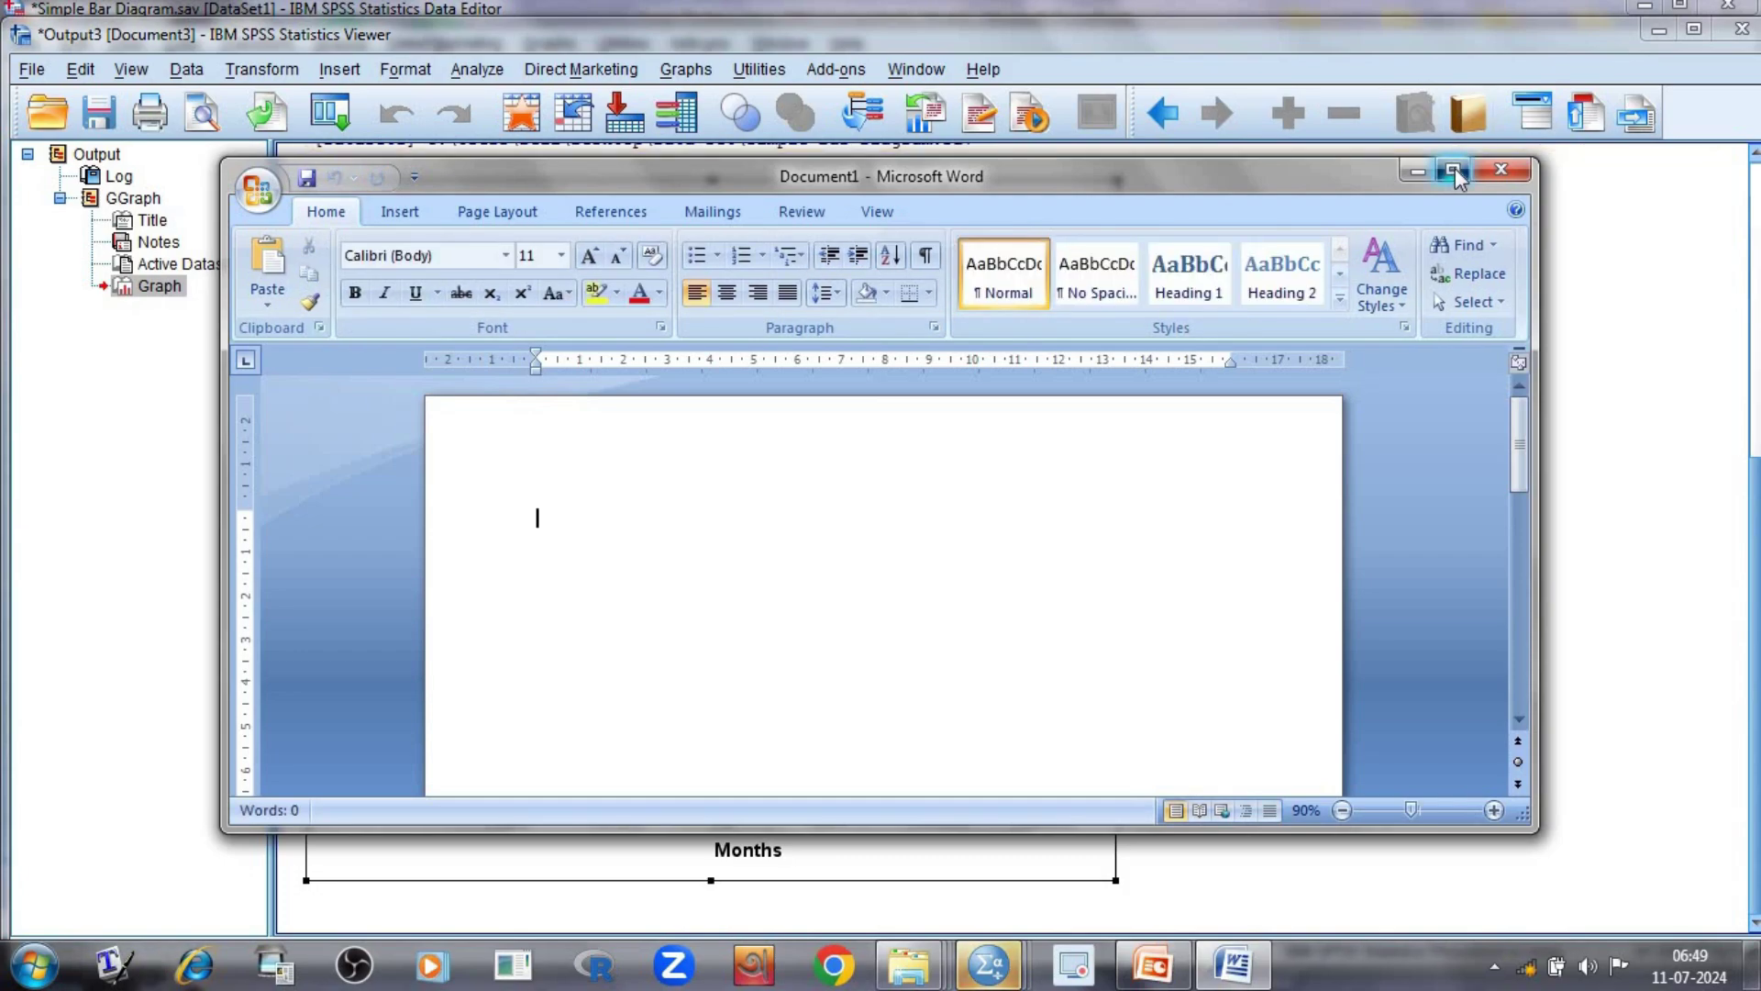
left_click(1453, 169)
right_click(668, 373)
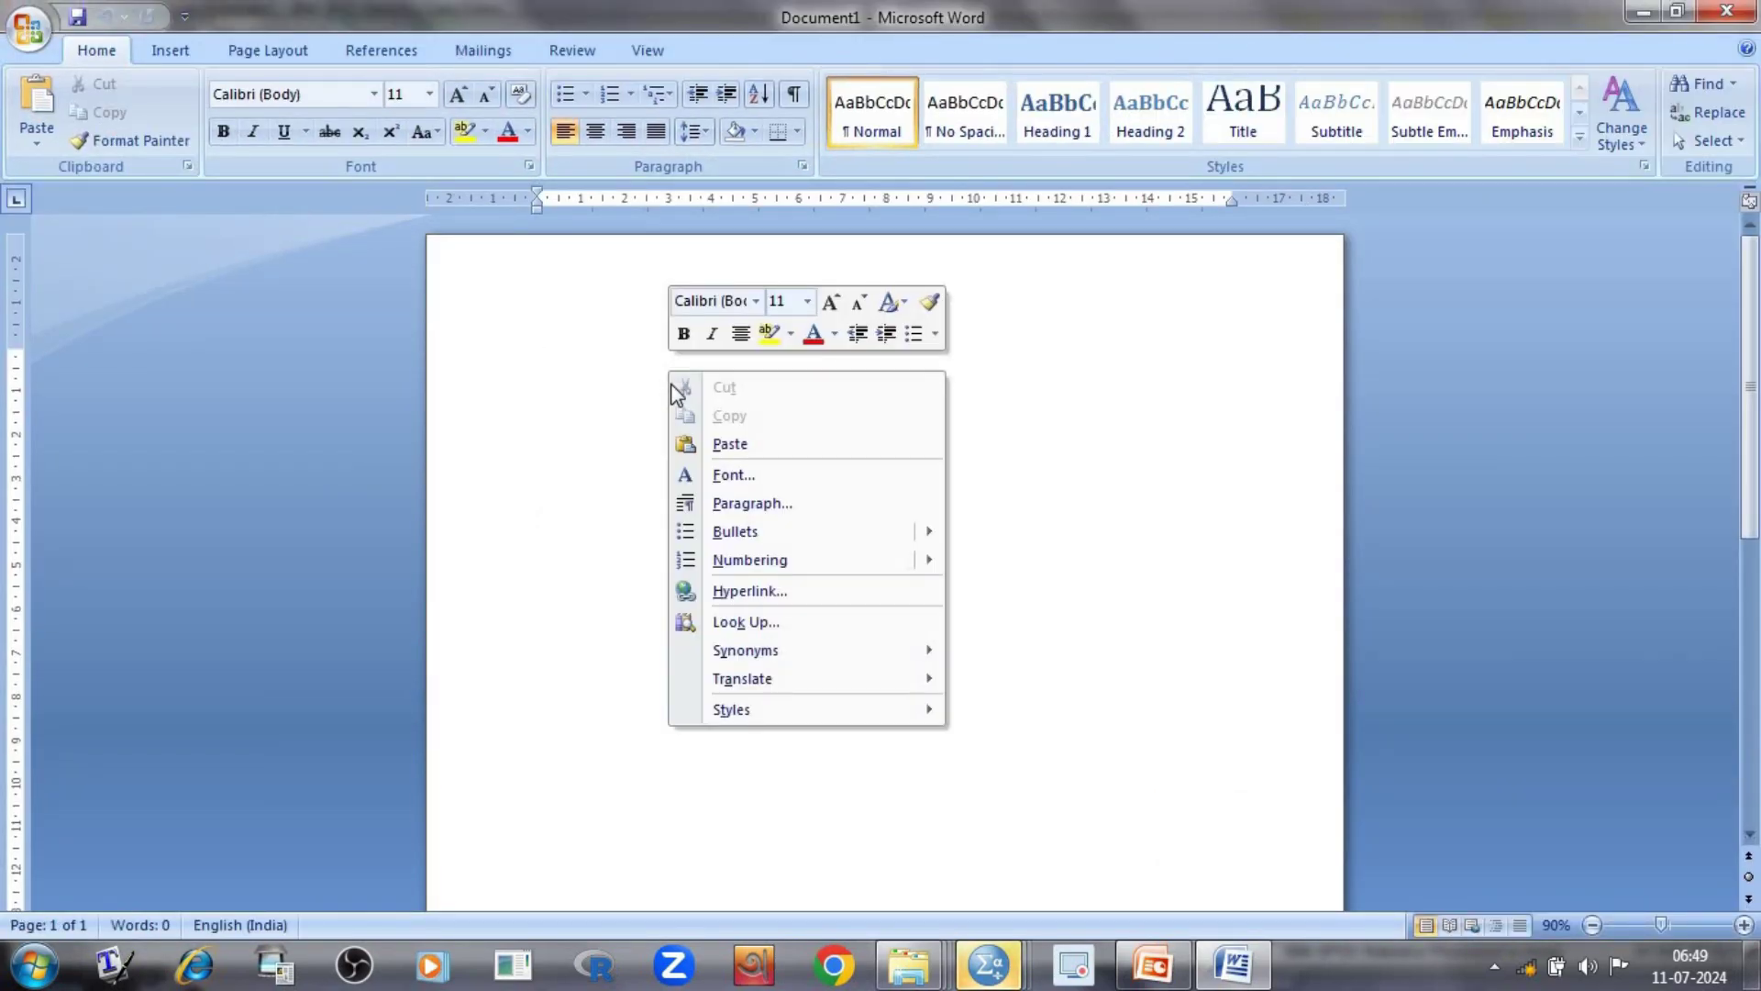
left_click(731, 444)
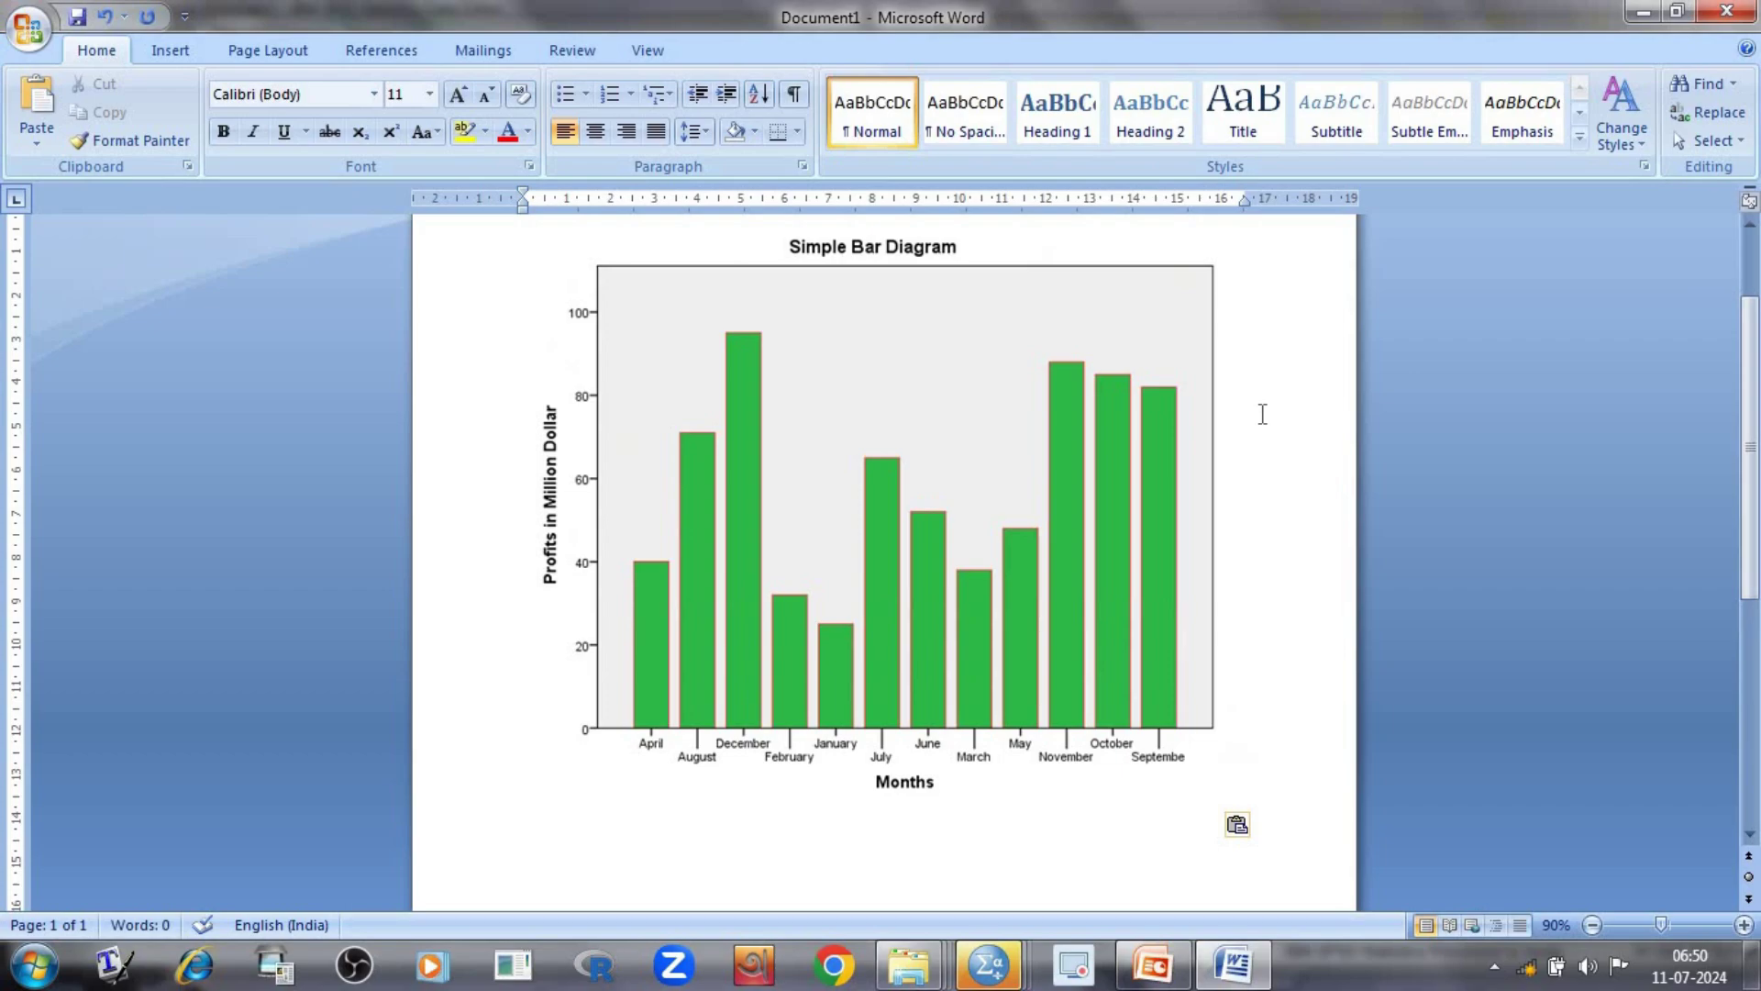
- Minimize the Word and SPSS output windows, switch to PowerPoint and start the slide show from the Simple Bar Diagram slide
left_click(1643, 12)
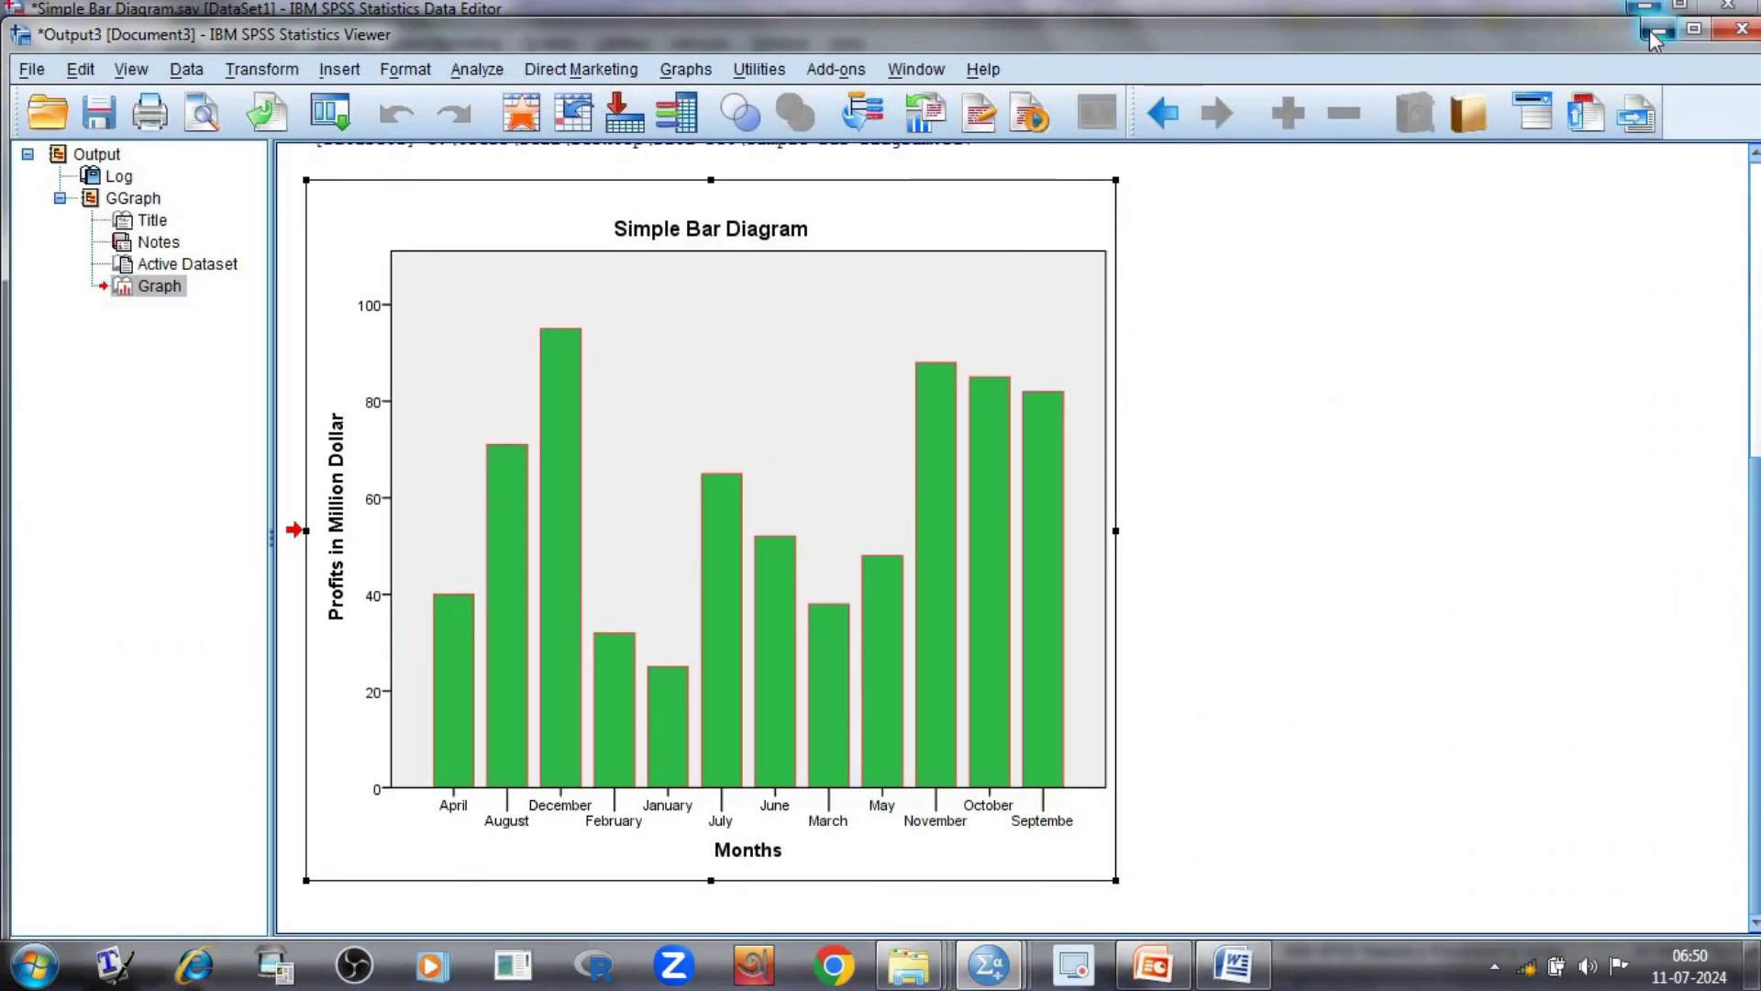
left_click(1650, 31)
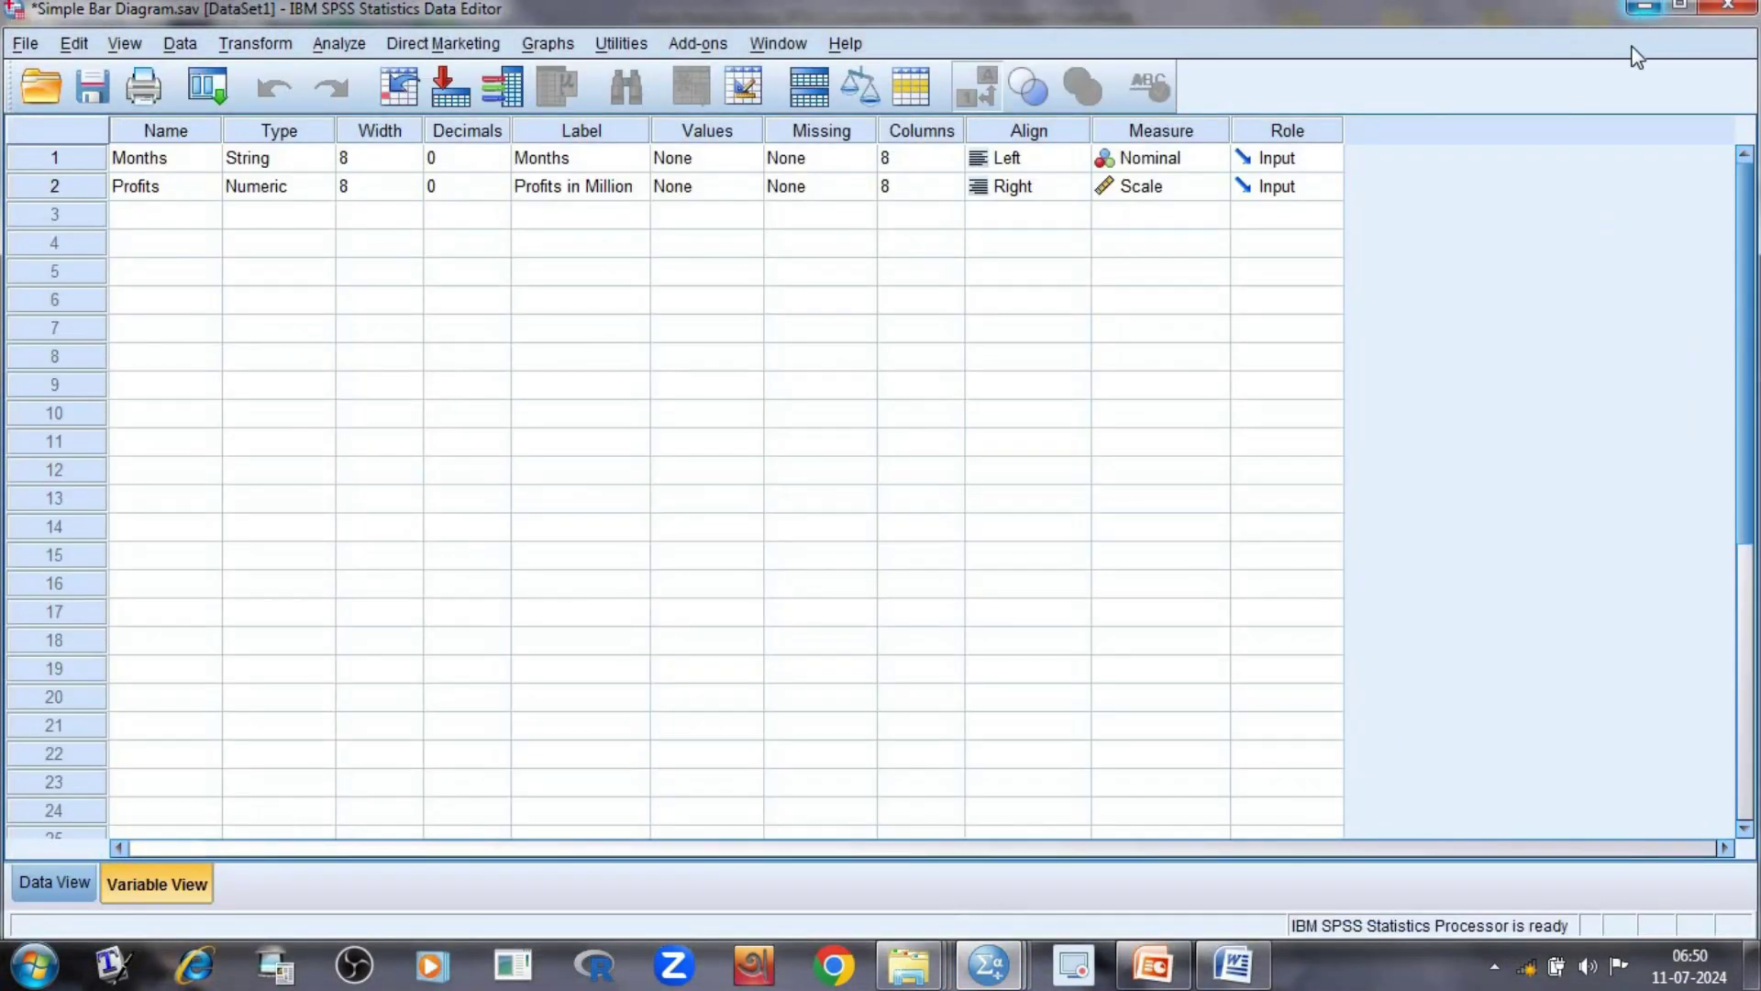
left_click(1156, 963)
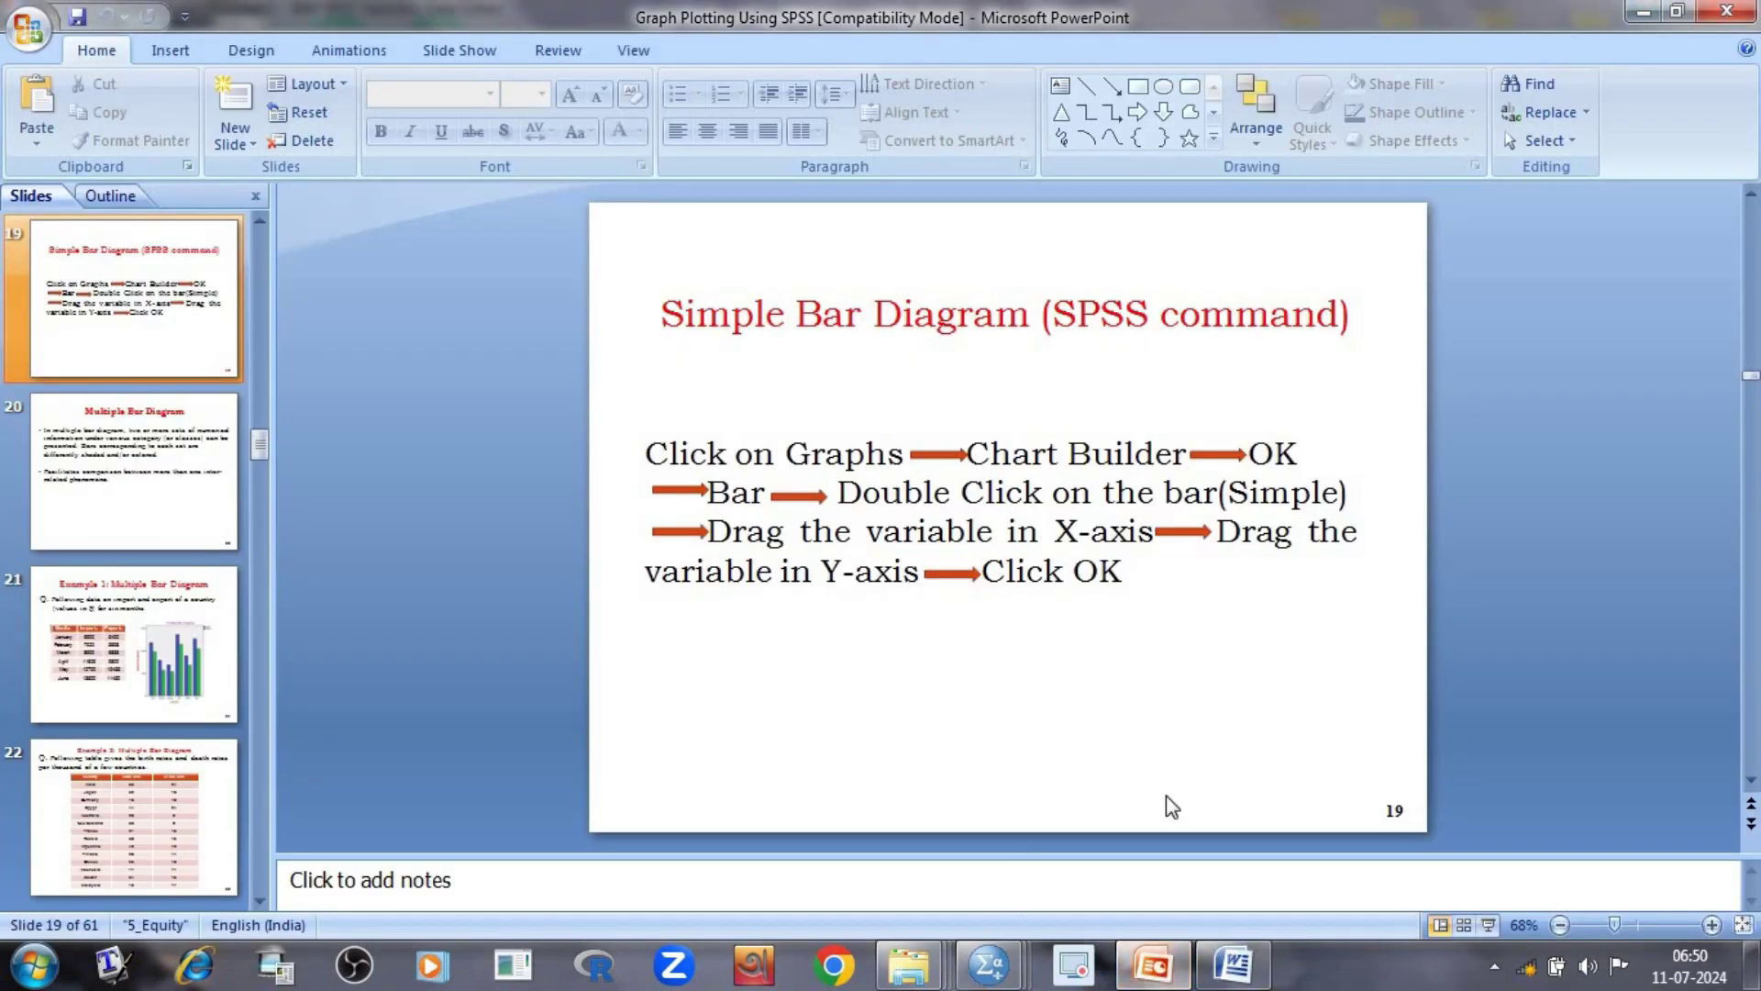
left_click(1486, 924)
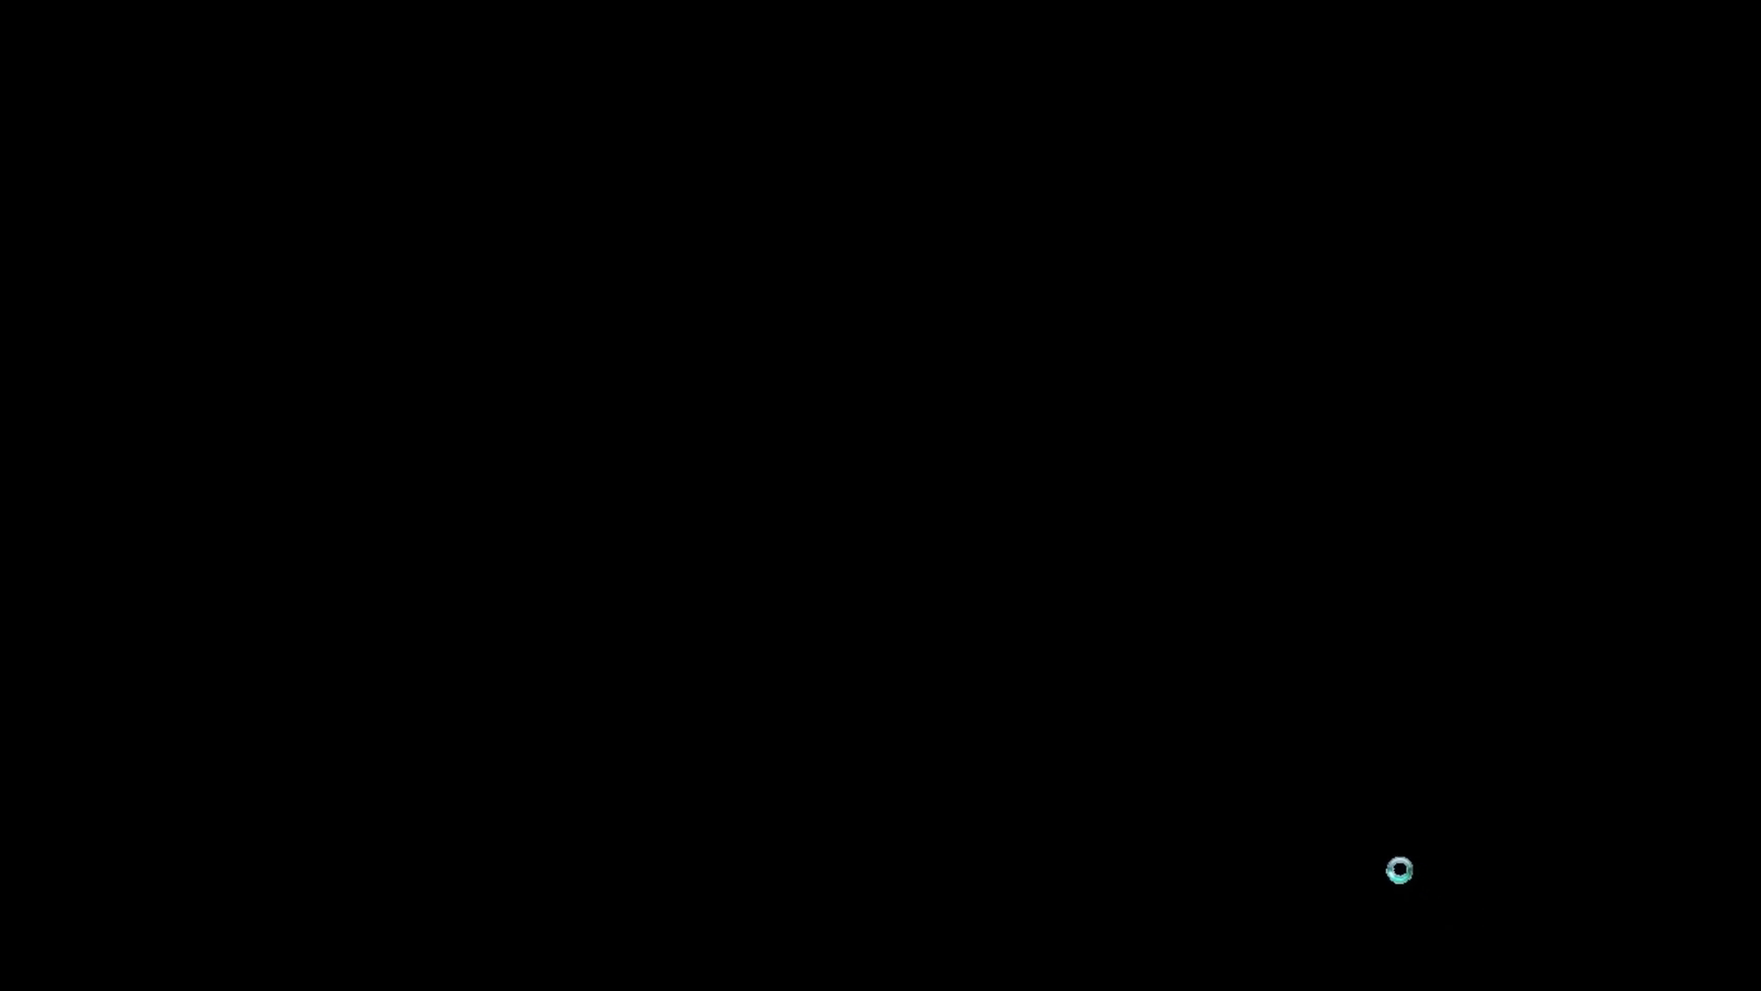
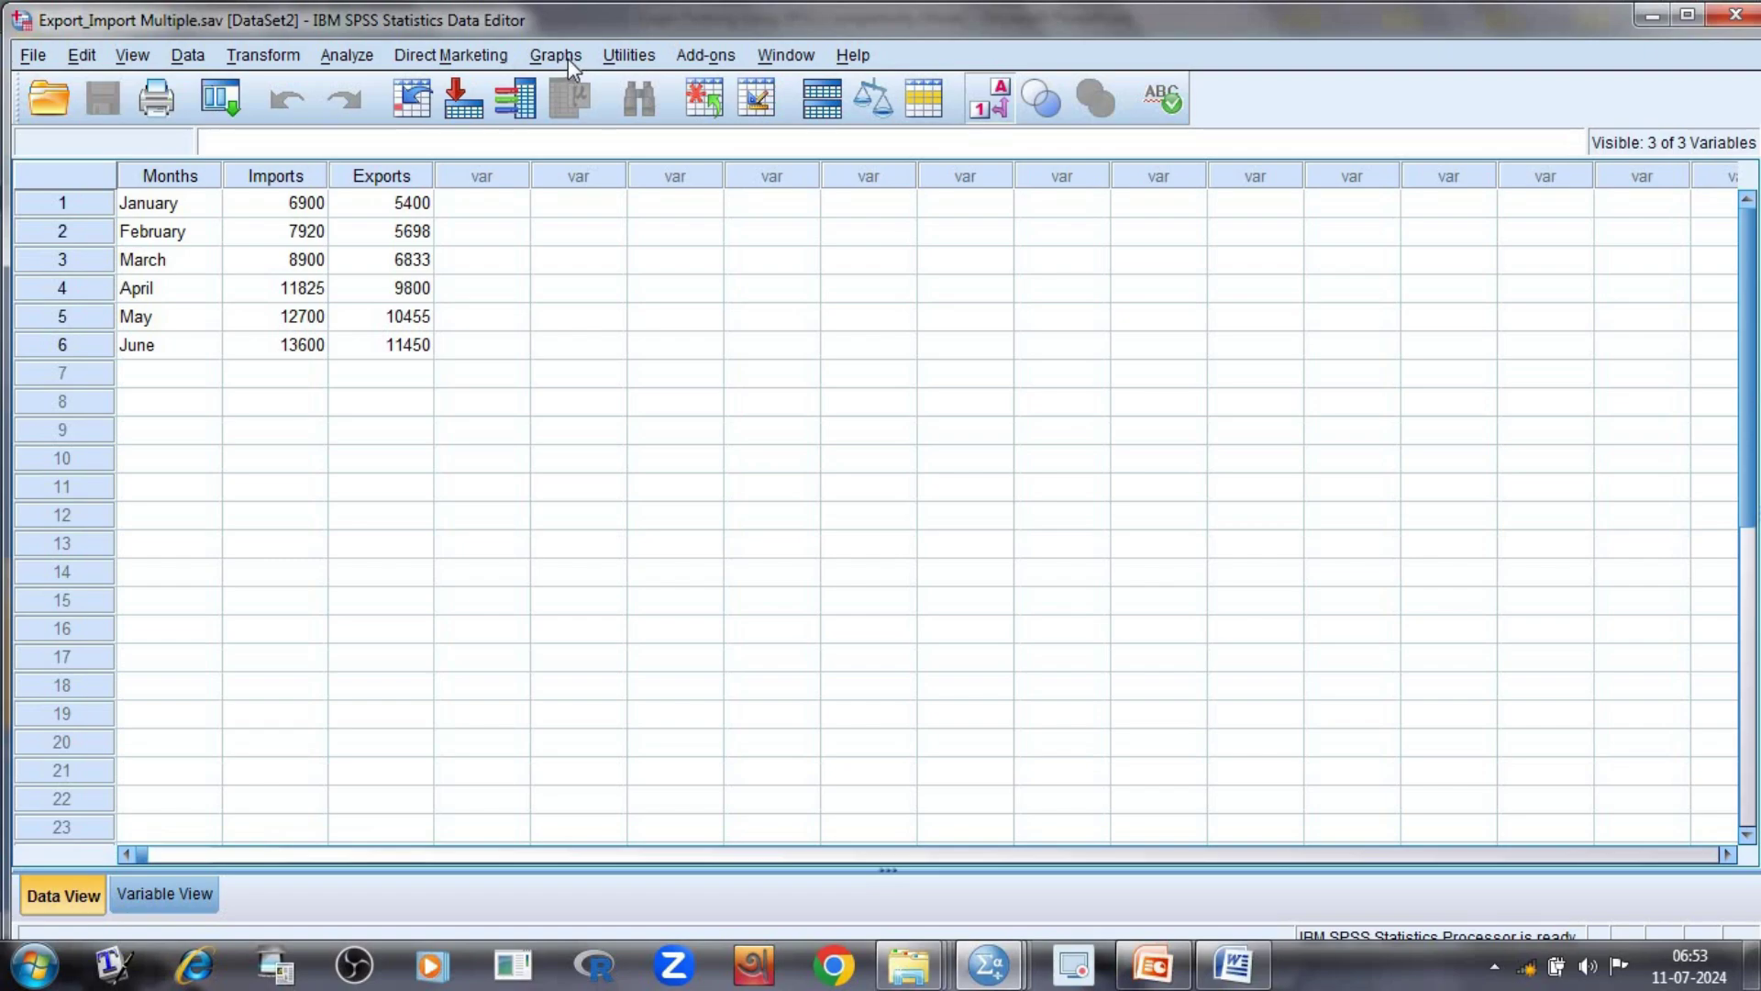
left_click(569, 58)
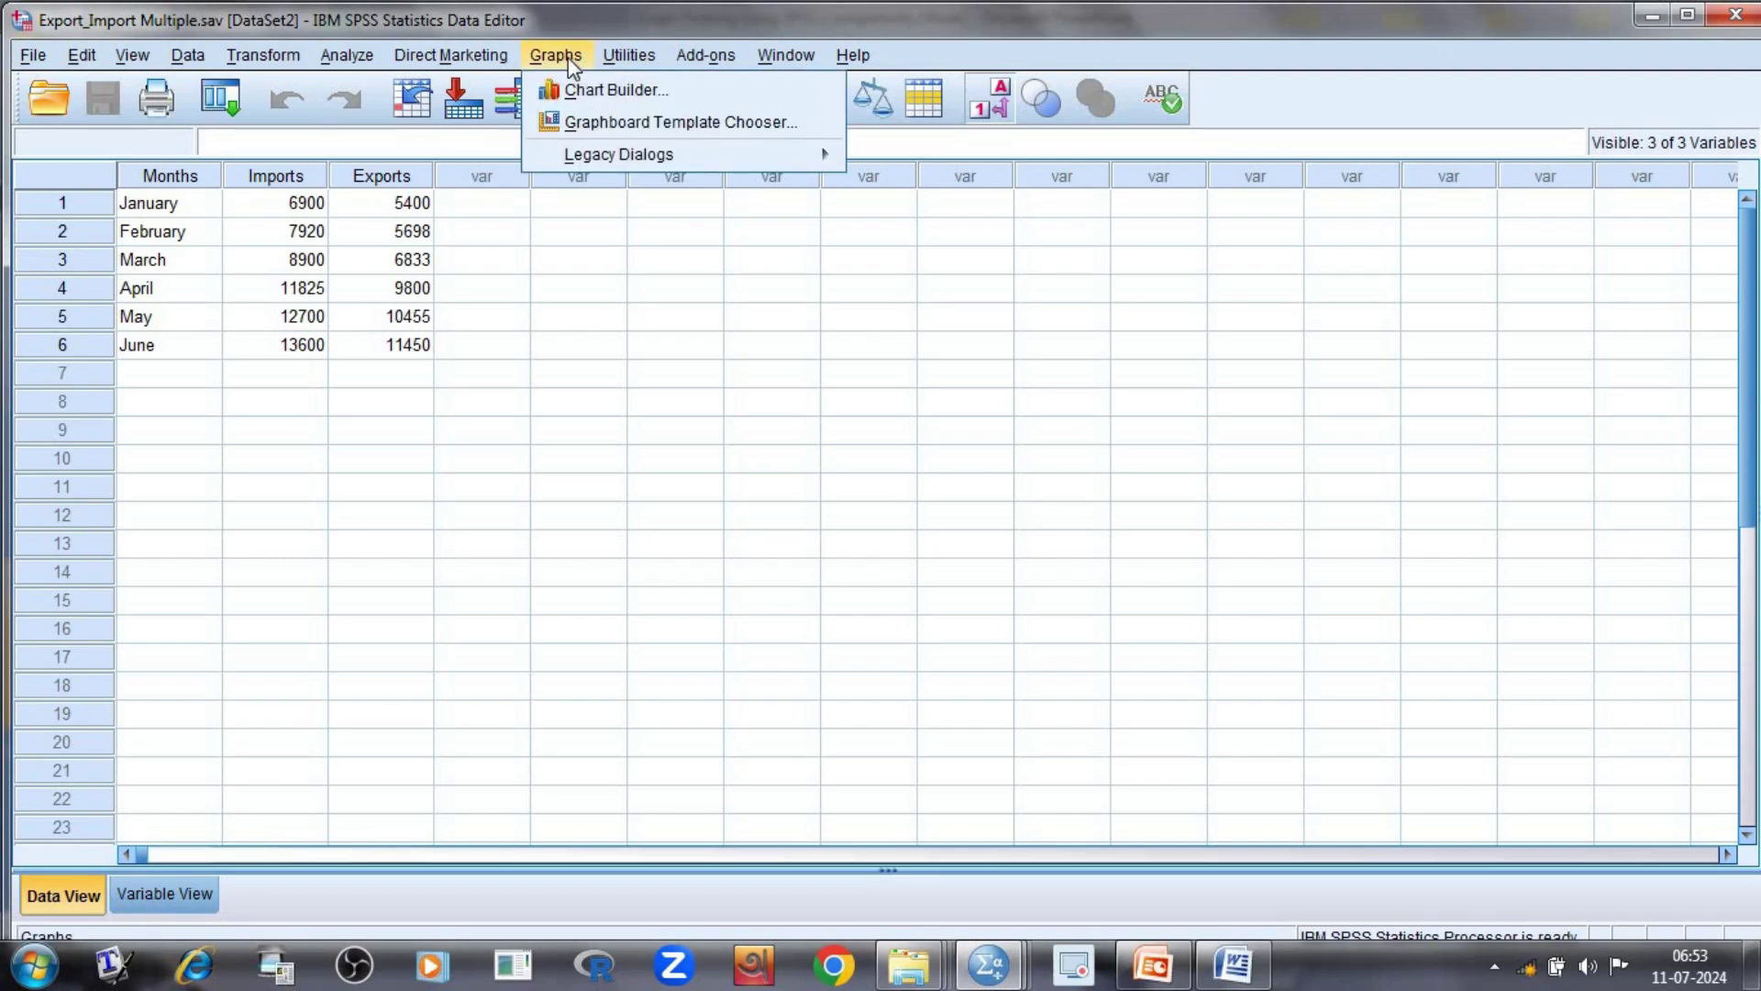
left_click(607, 92)
left_click(787, 620)
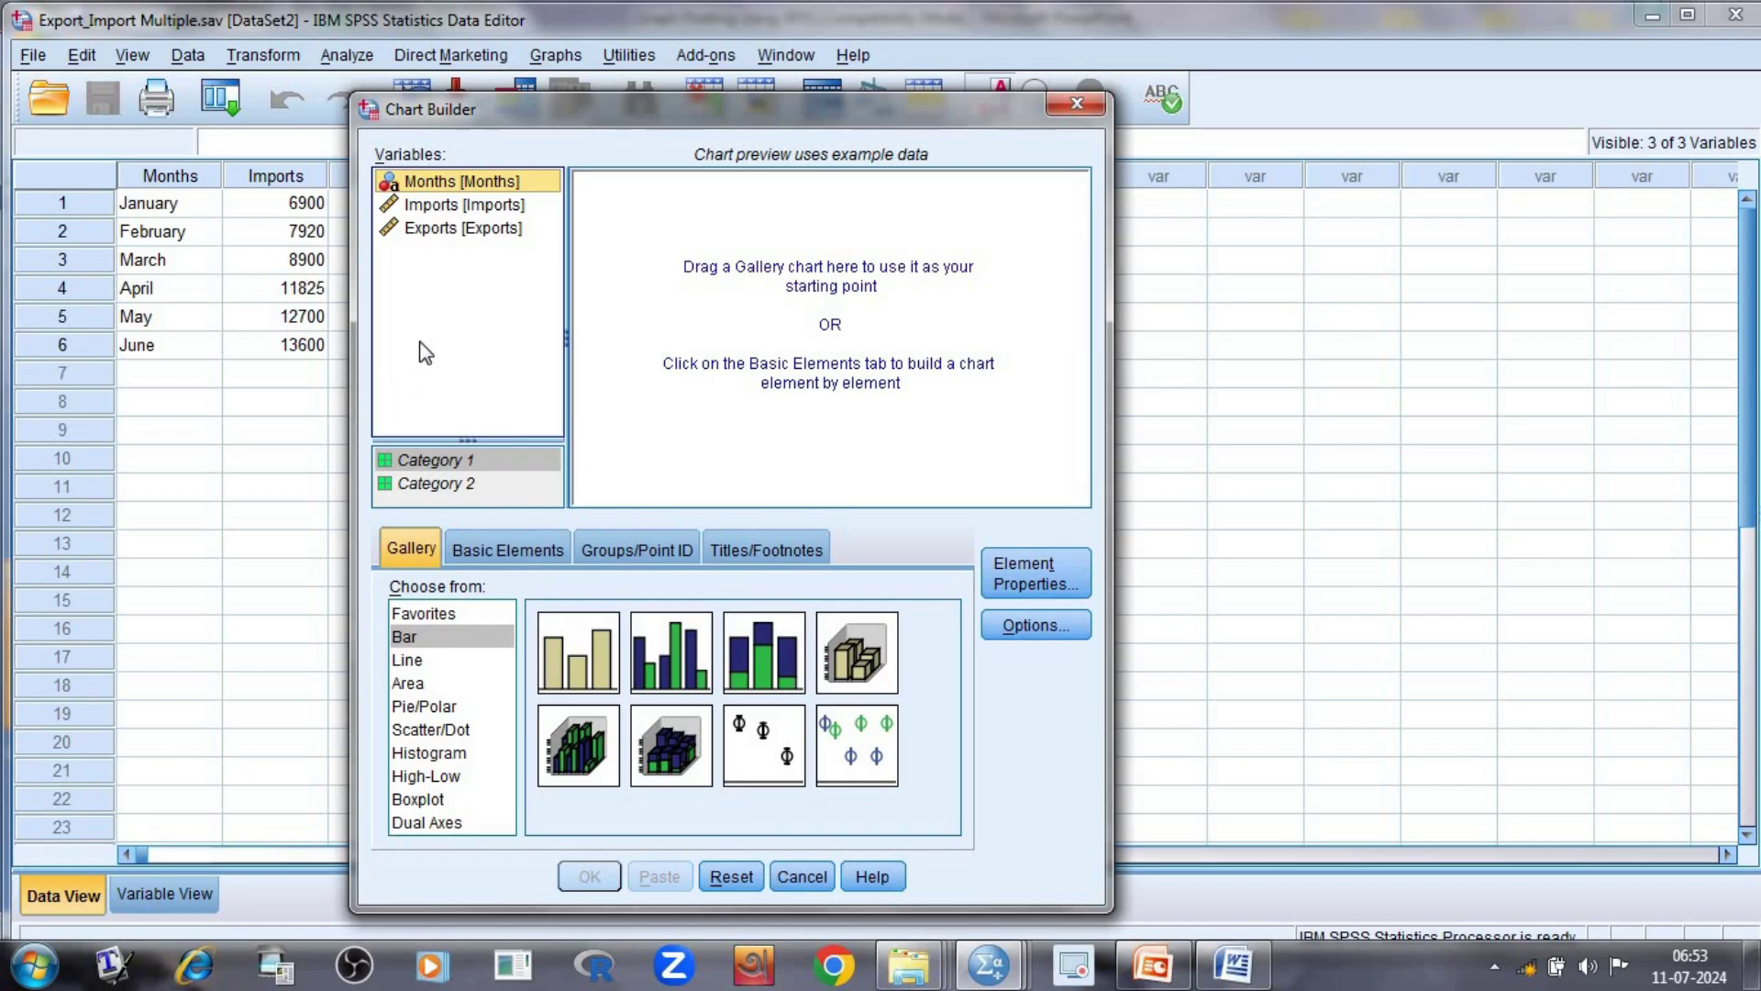
left_click(416, 642)
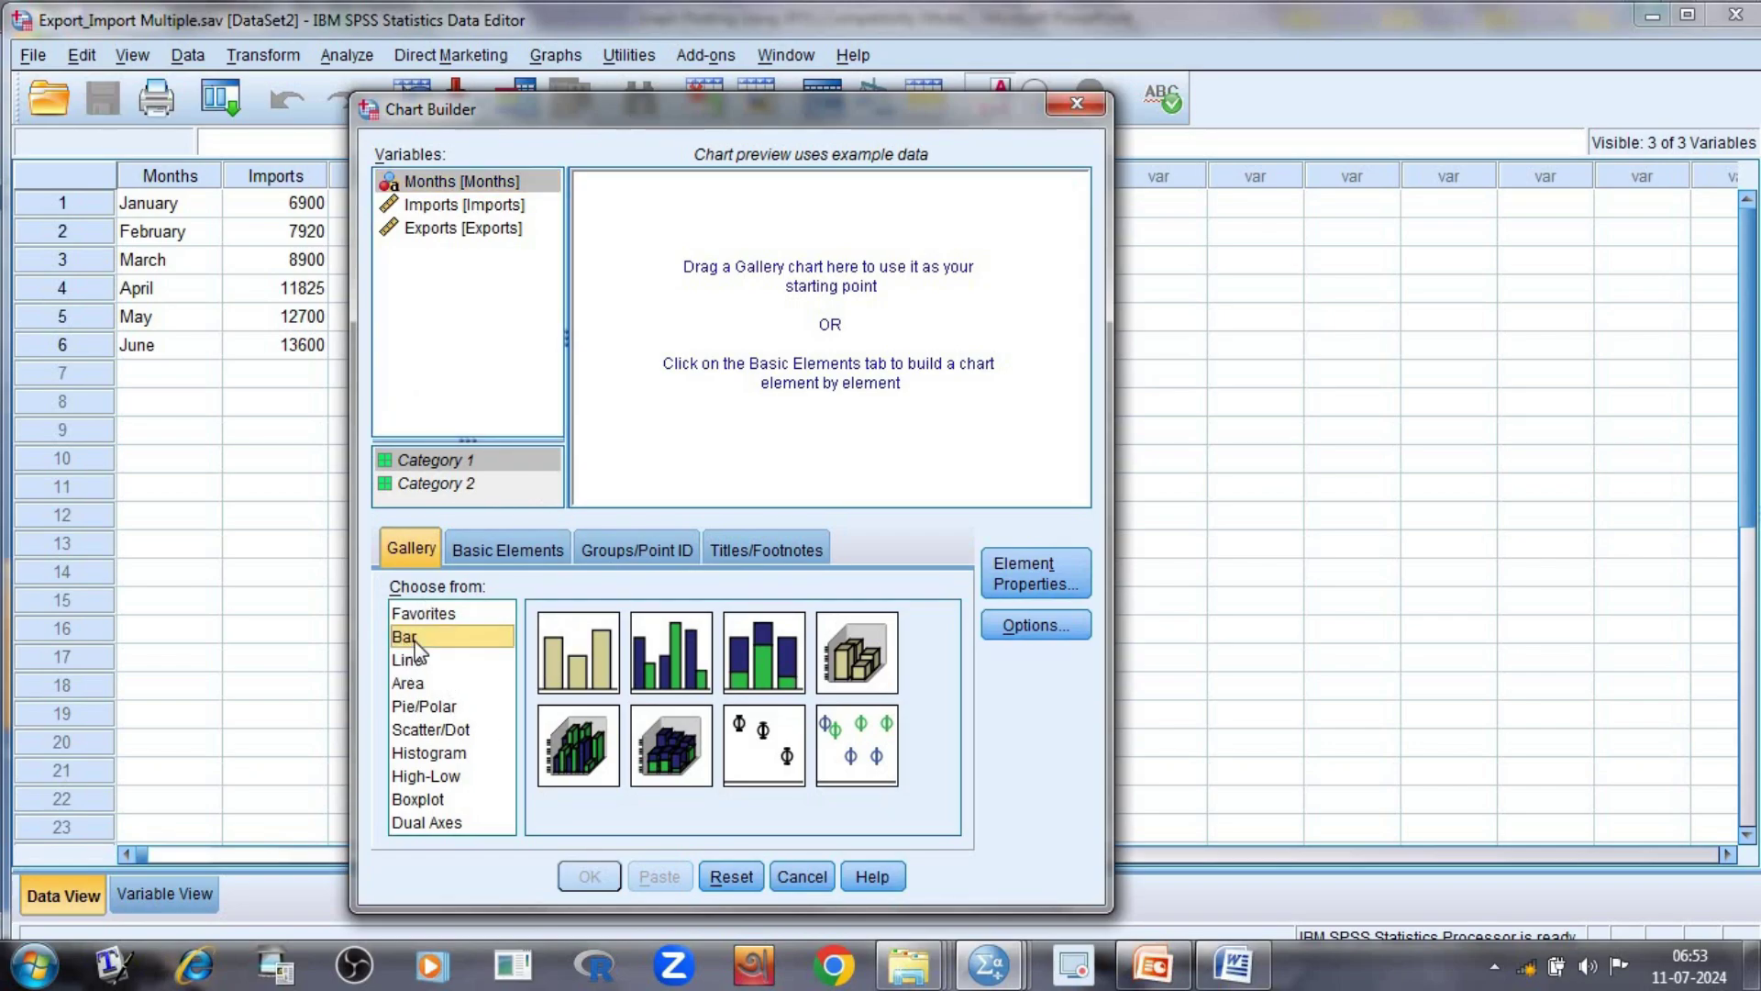
double_click(677, 676)
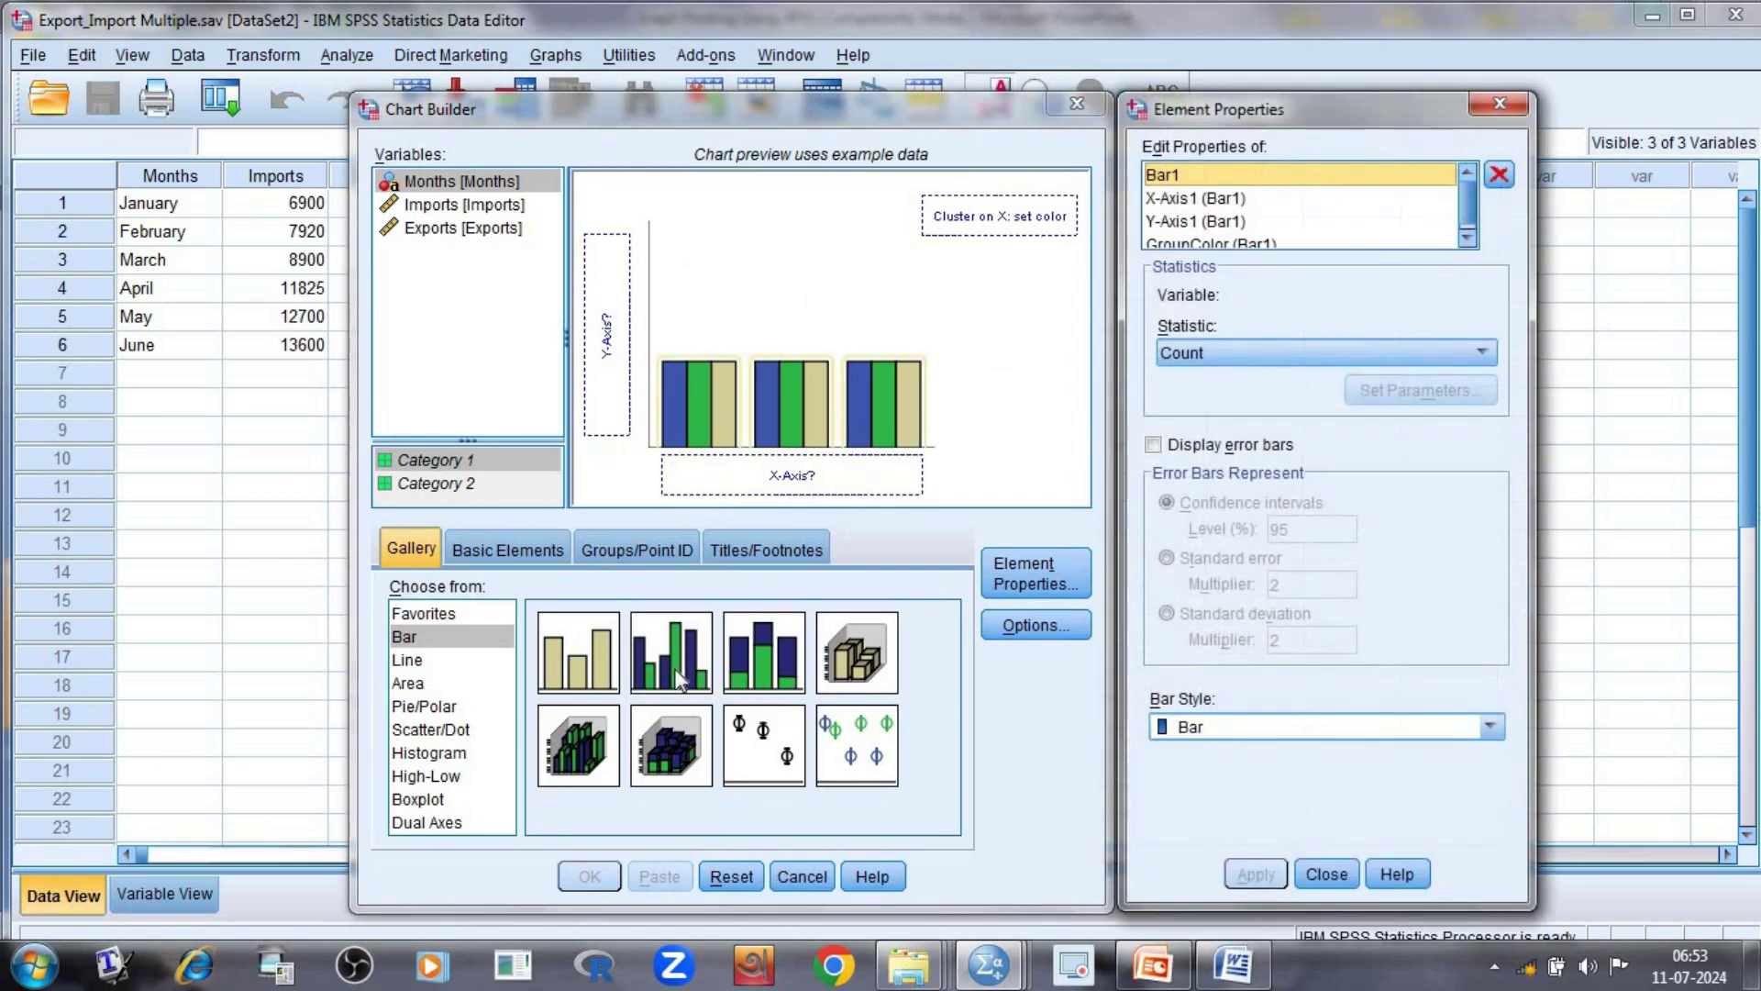
left_click(1500, 104)
left_click_drag(655, 664, 574, 410)
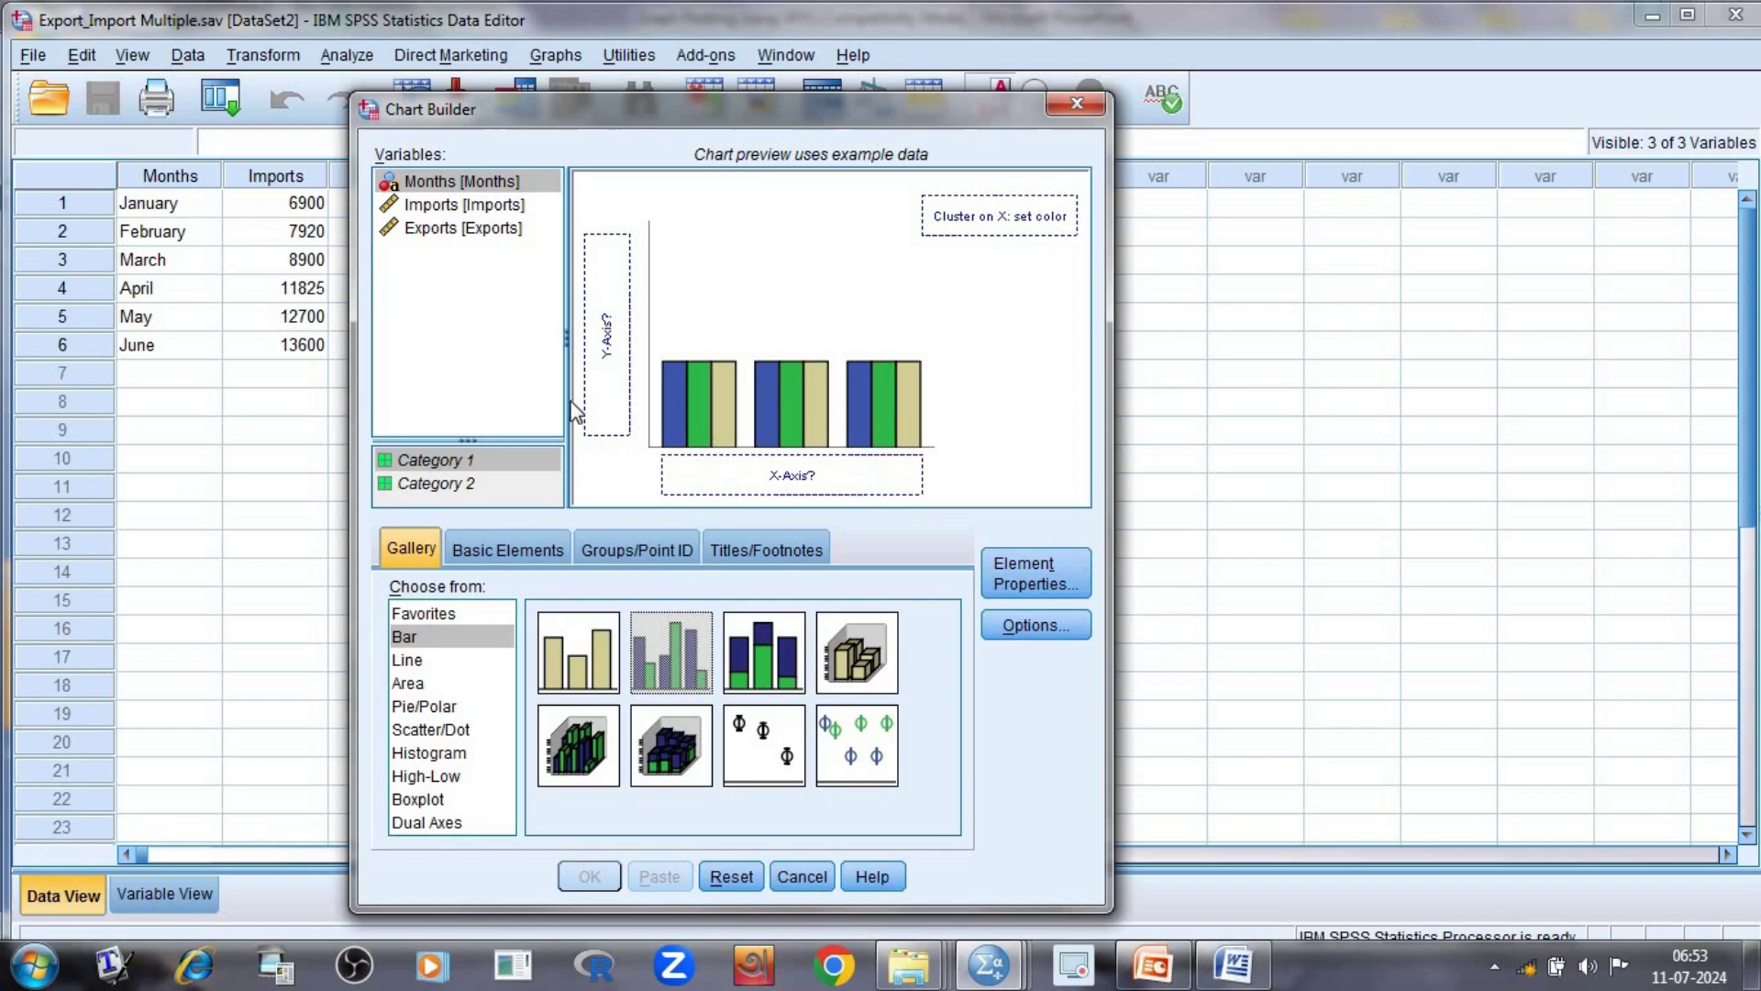
left_click(1077, 104)
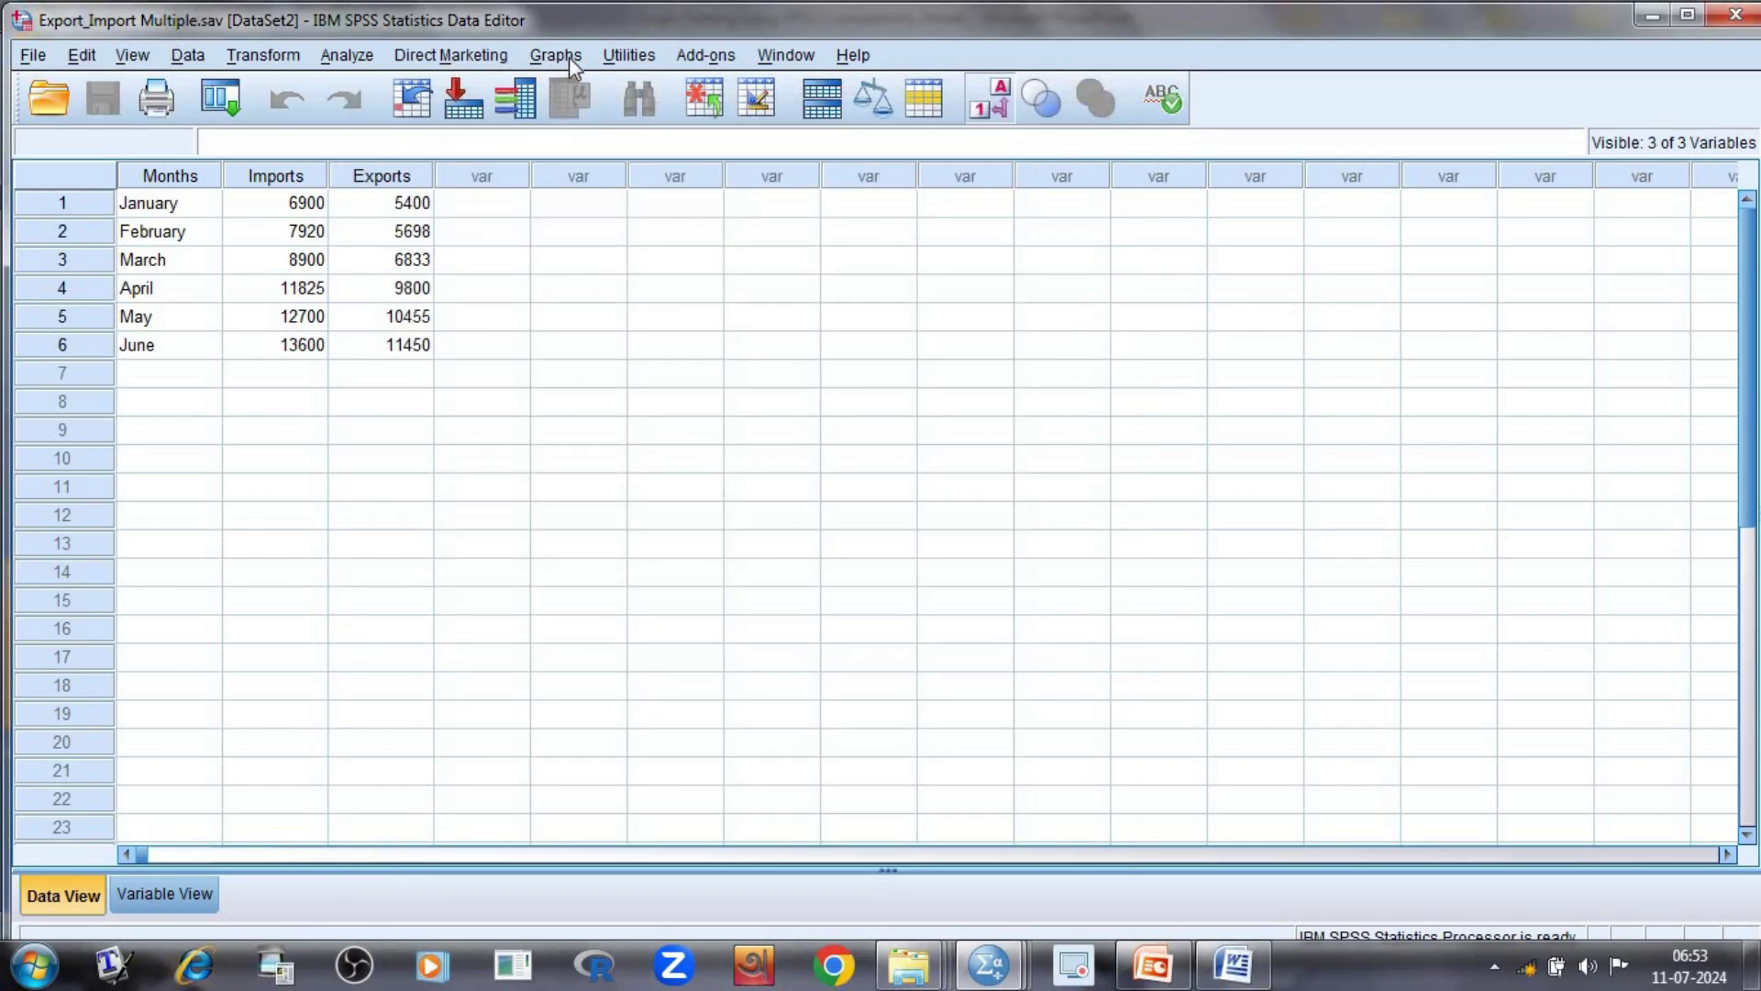
- Open the Chart Builder for the Export_Import Multiple data and place a clustered bar chart in the preview area
left_click(569, 57)
left_click(581, 84)
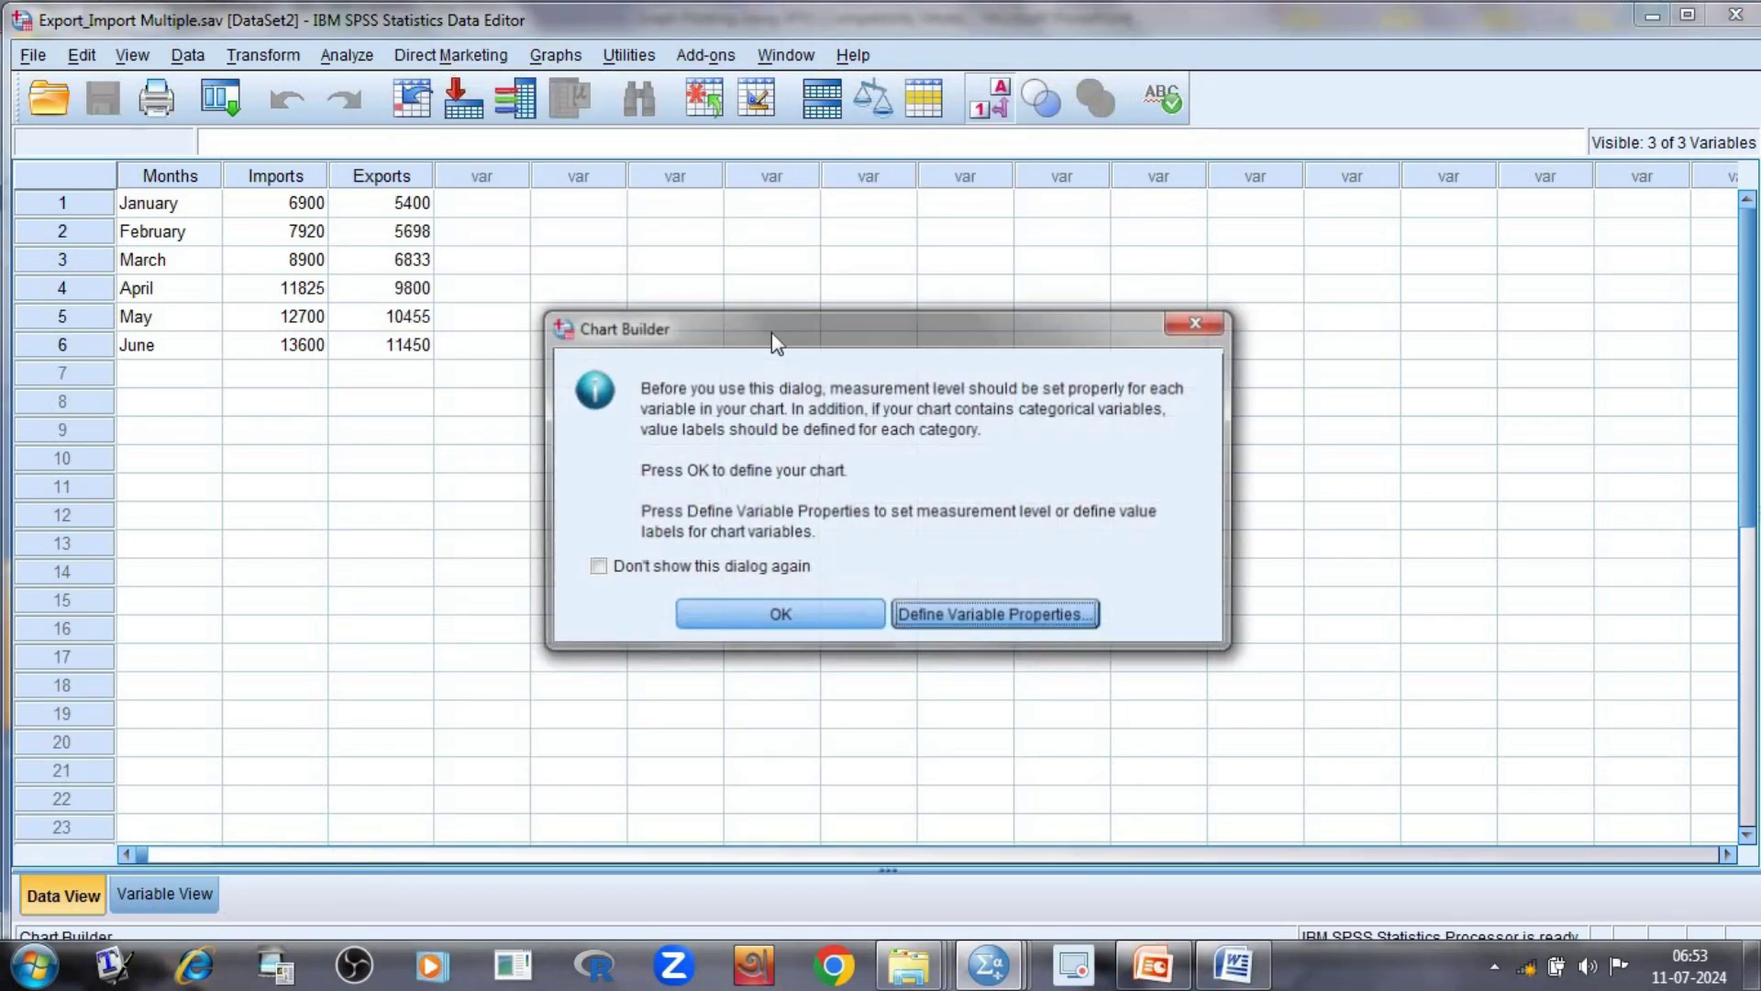
left_click(729, 614)
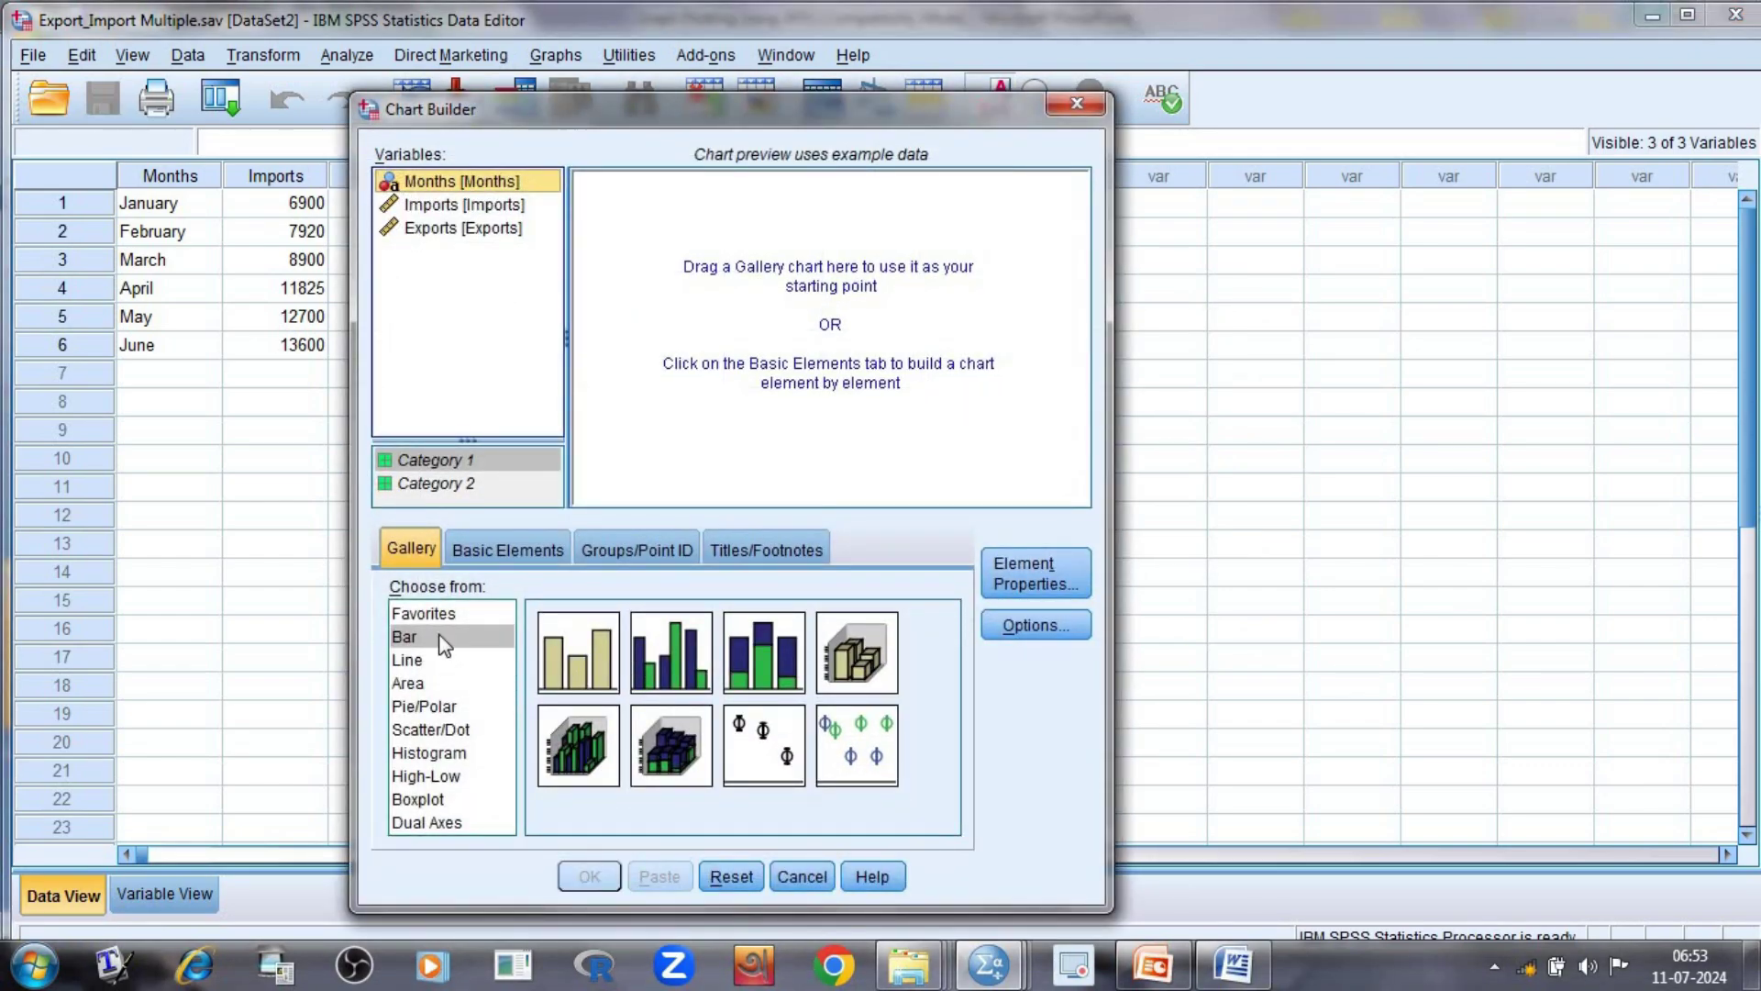
left_click(435, 640)
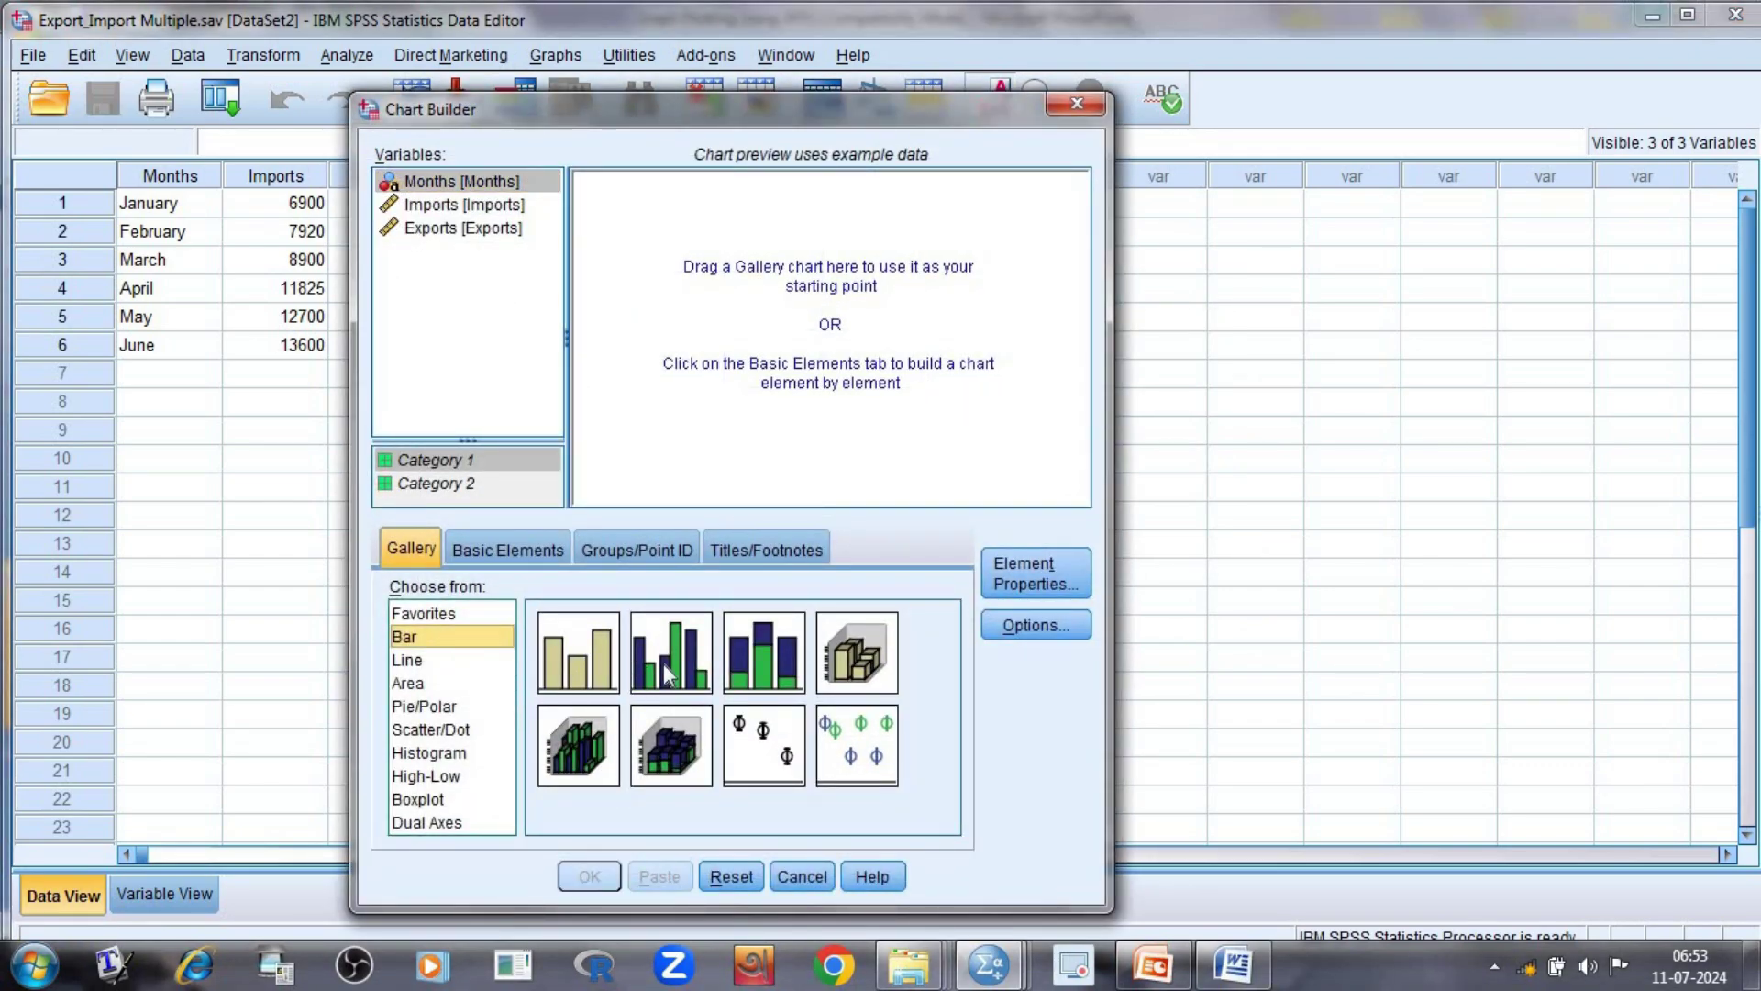
left_click_drag(669, 674, 752, 358)
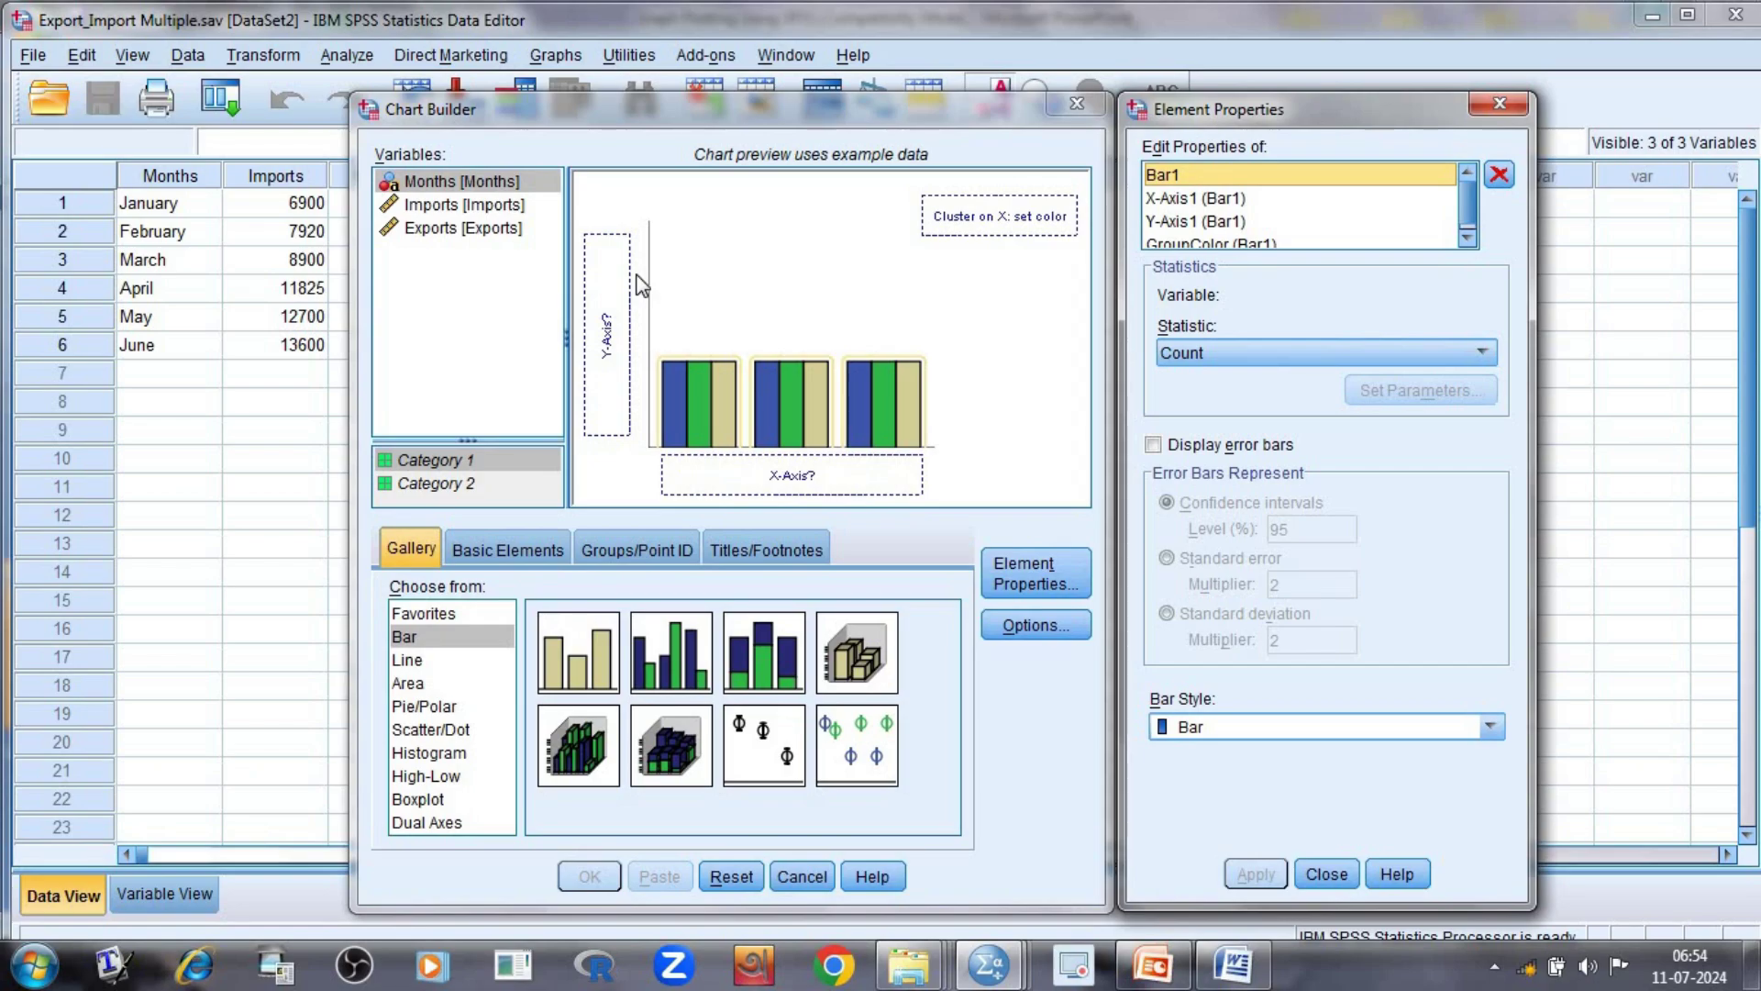
- Assign Months to the X axis and Imports and Exports together to the Y axis as a summary group, and generate the clustered chart
left_click_drag(462, 189, 699, 480)
left_click_drag(421, 207, 606, 326)
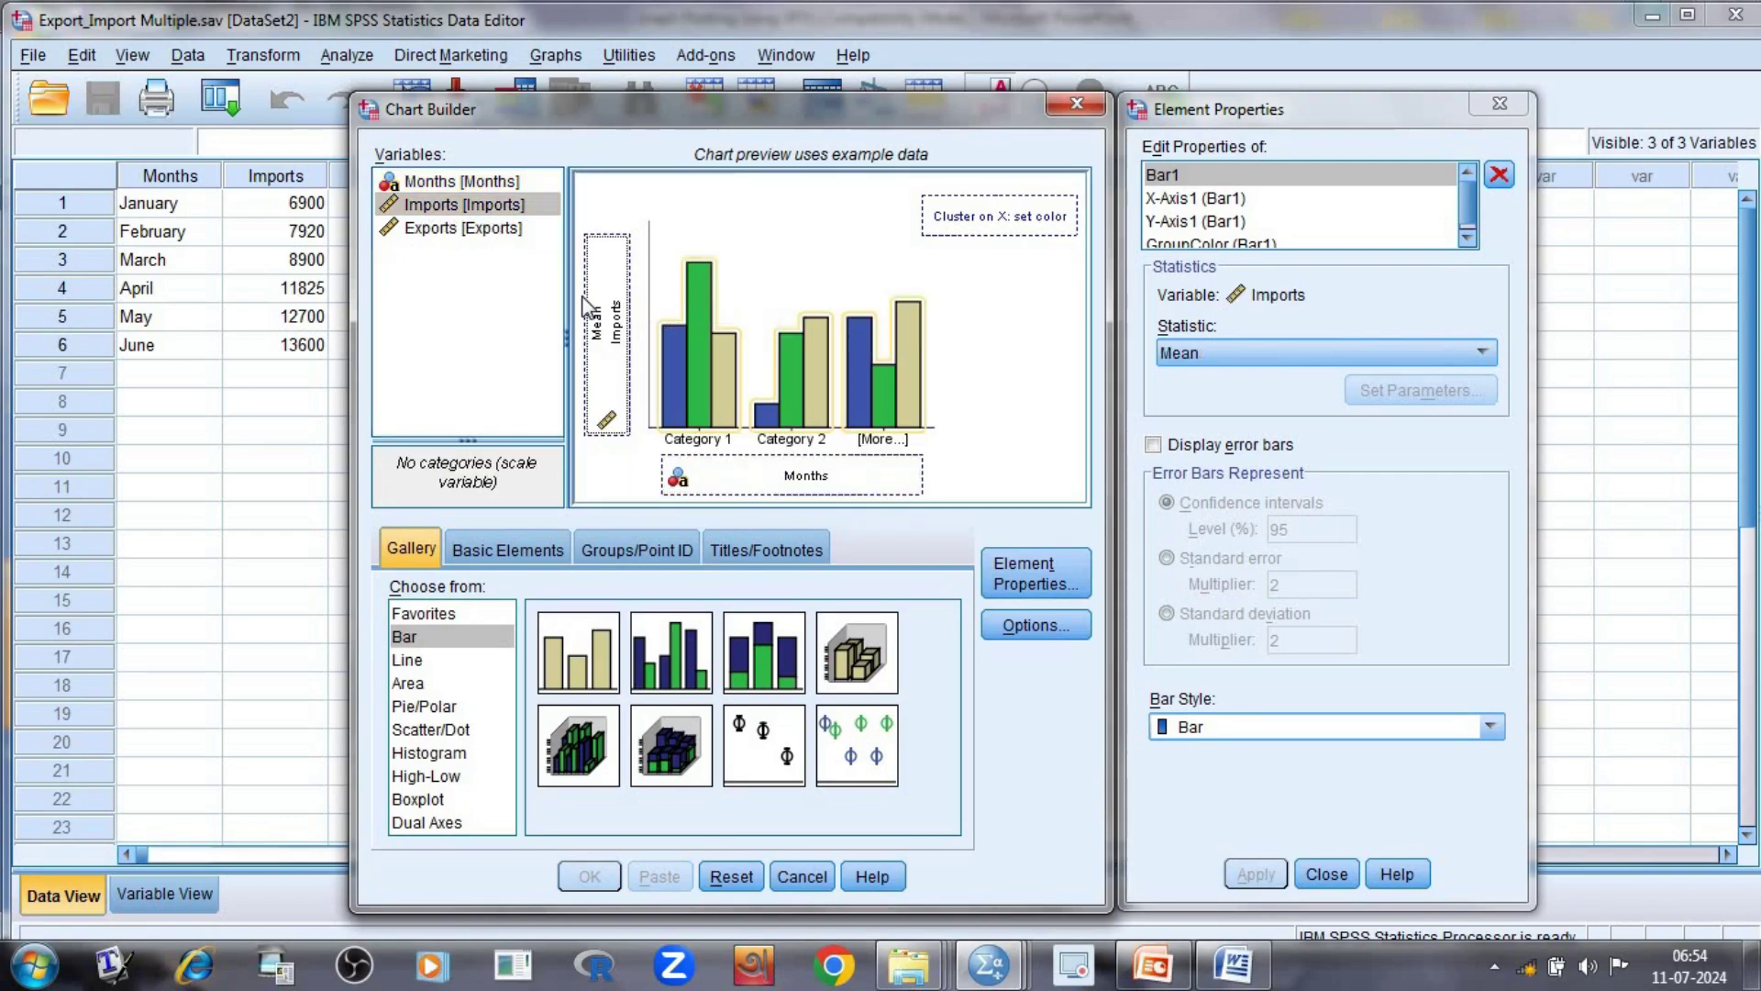
left_click_drag(428, 241, 606, 263)
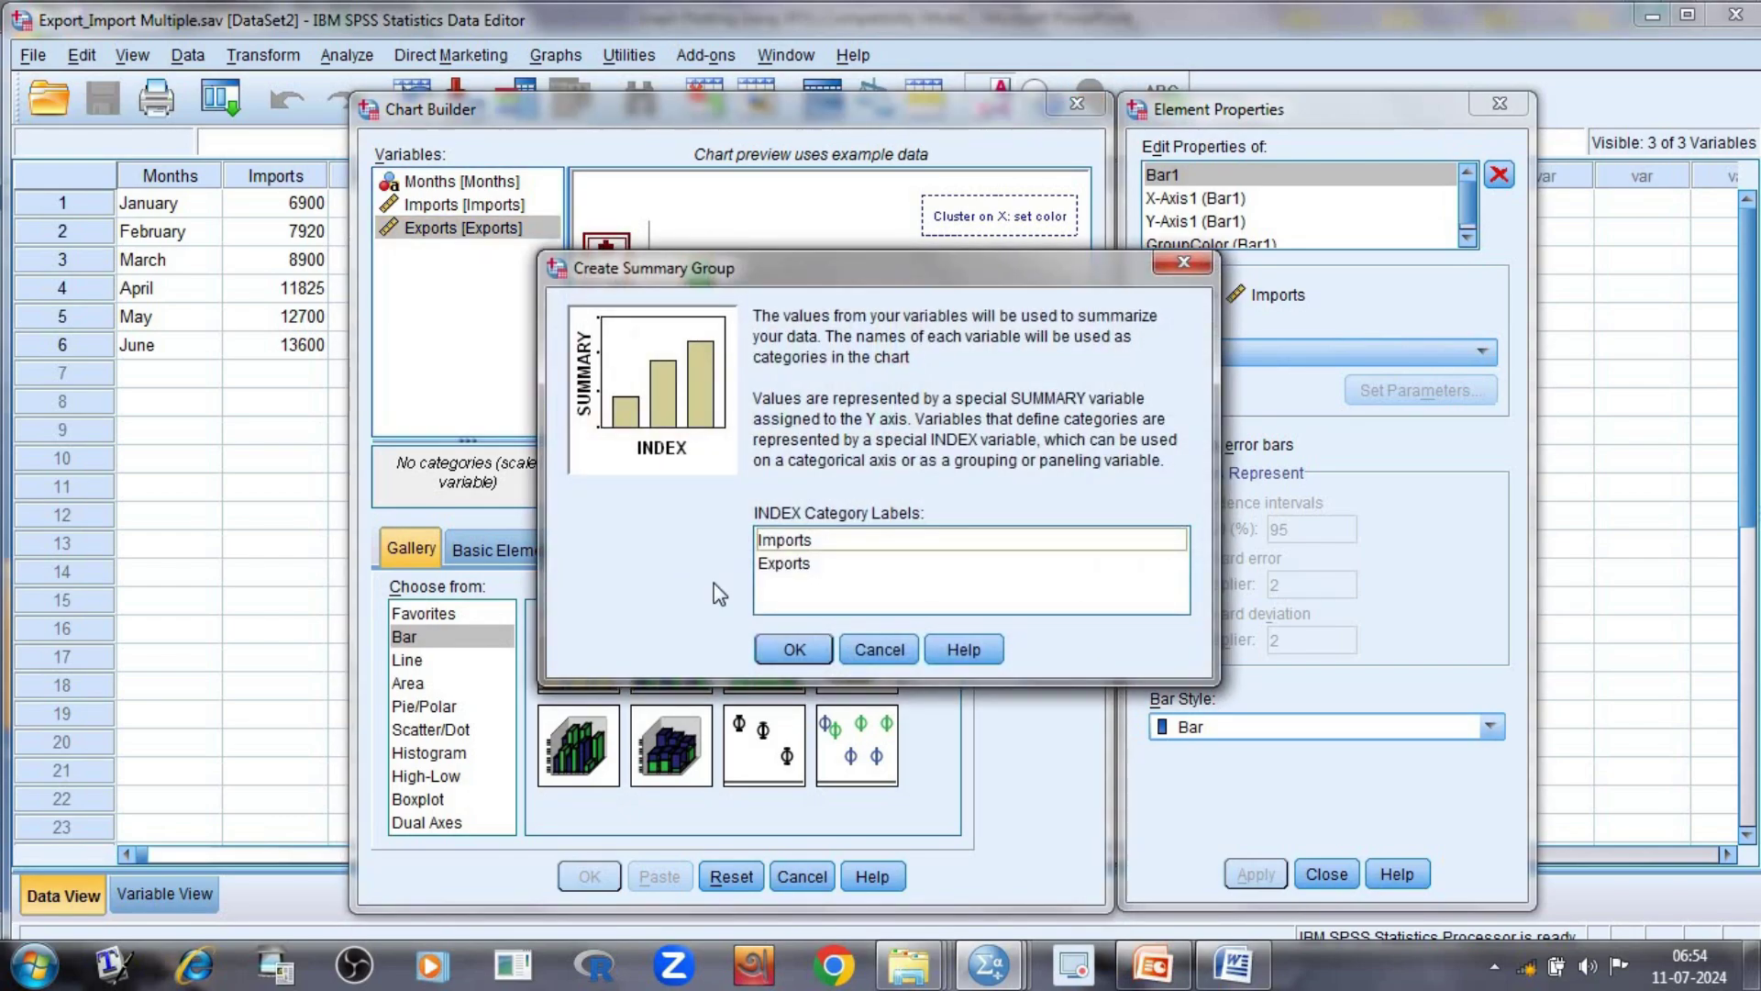
left_click(793, 569)
left_click(795, 647)
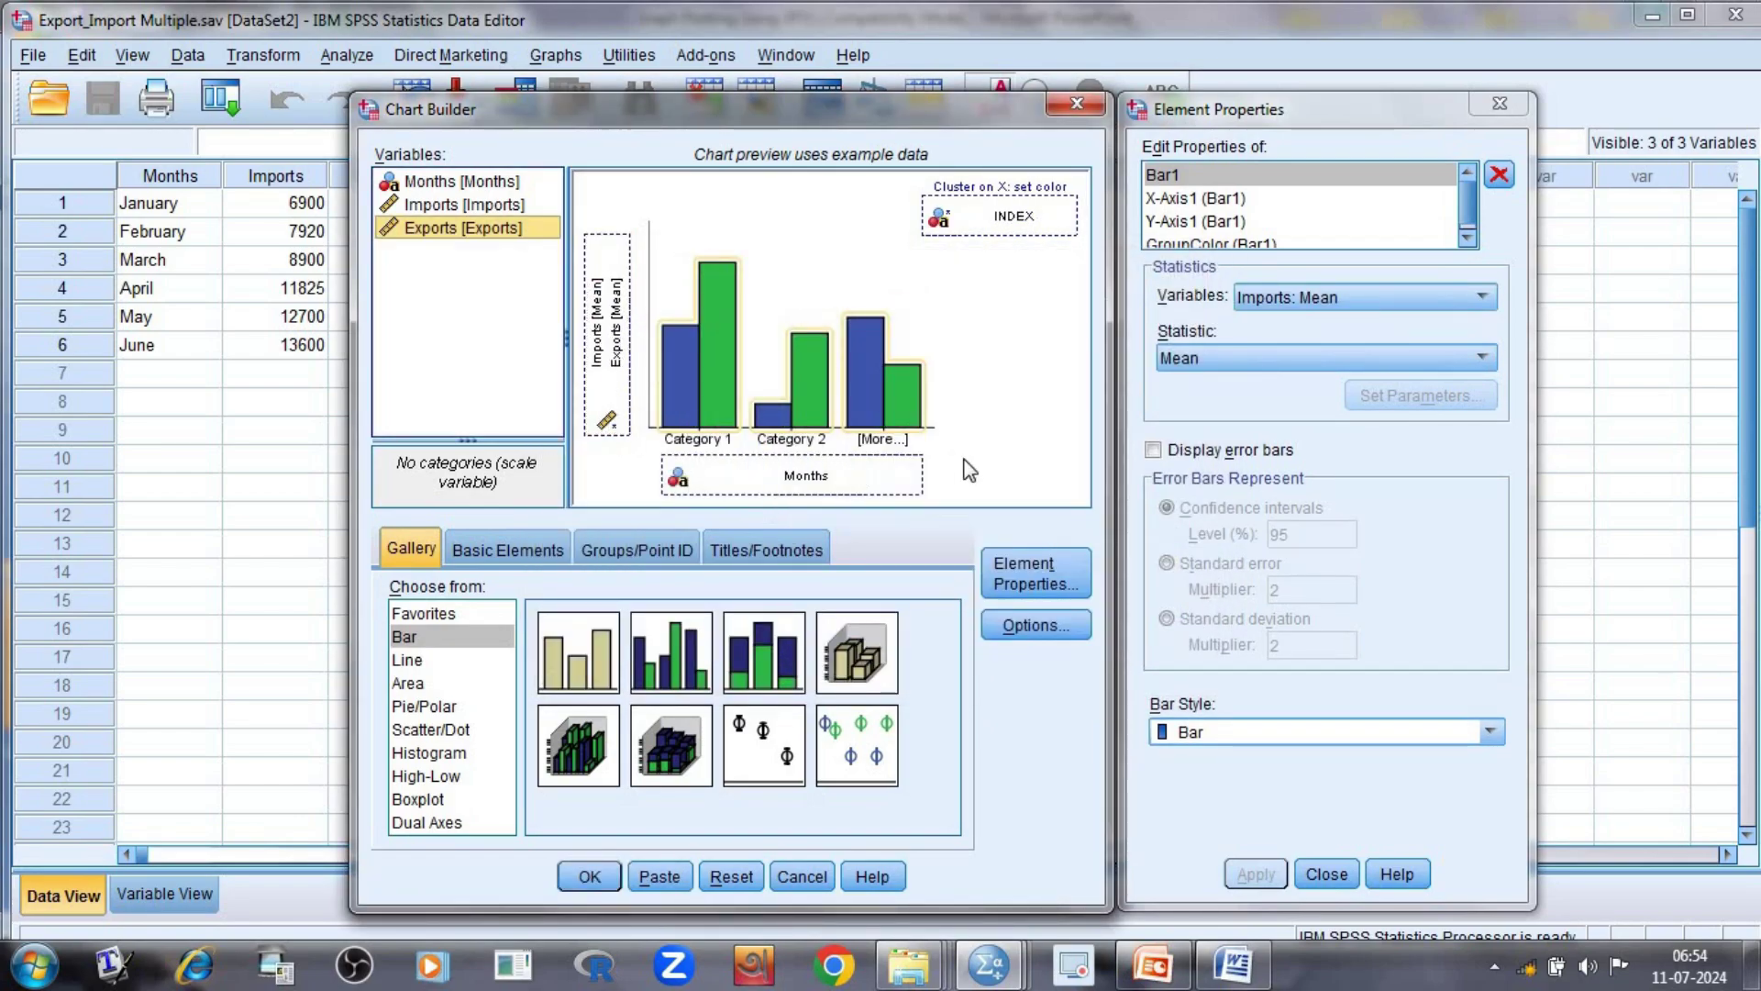
left_click(589, 879)
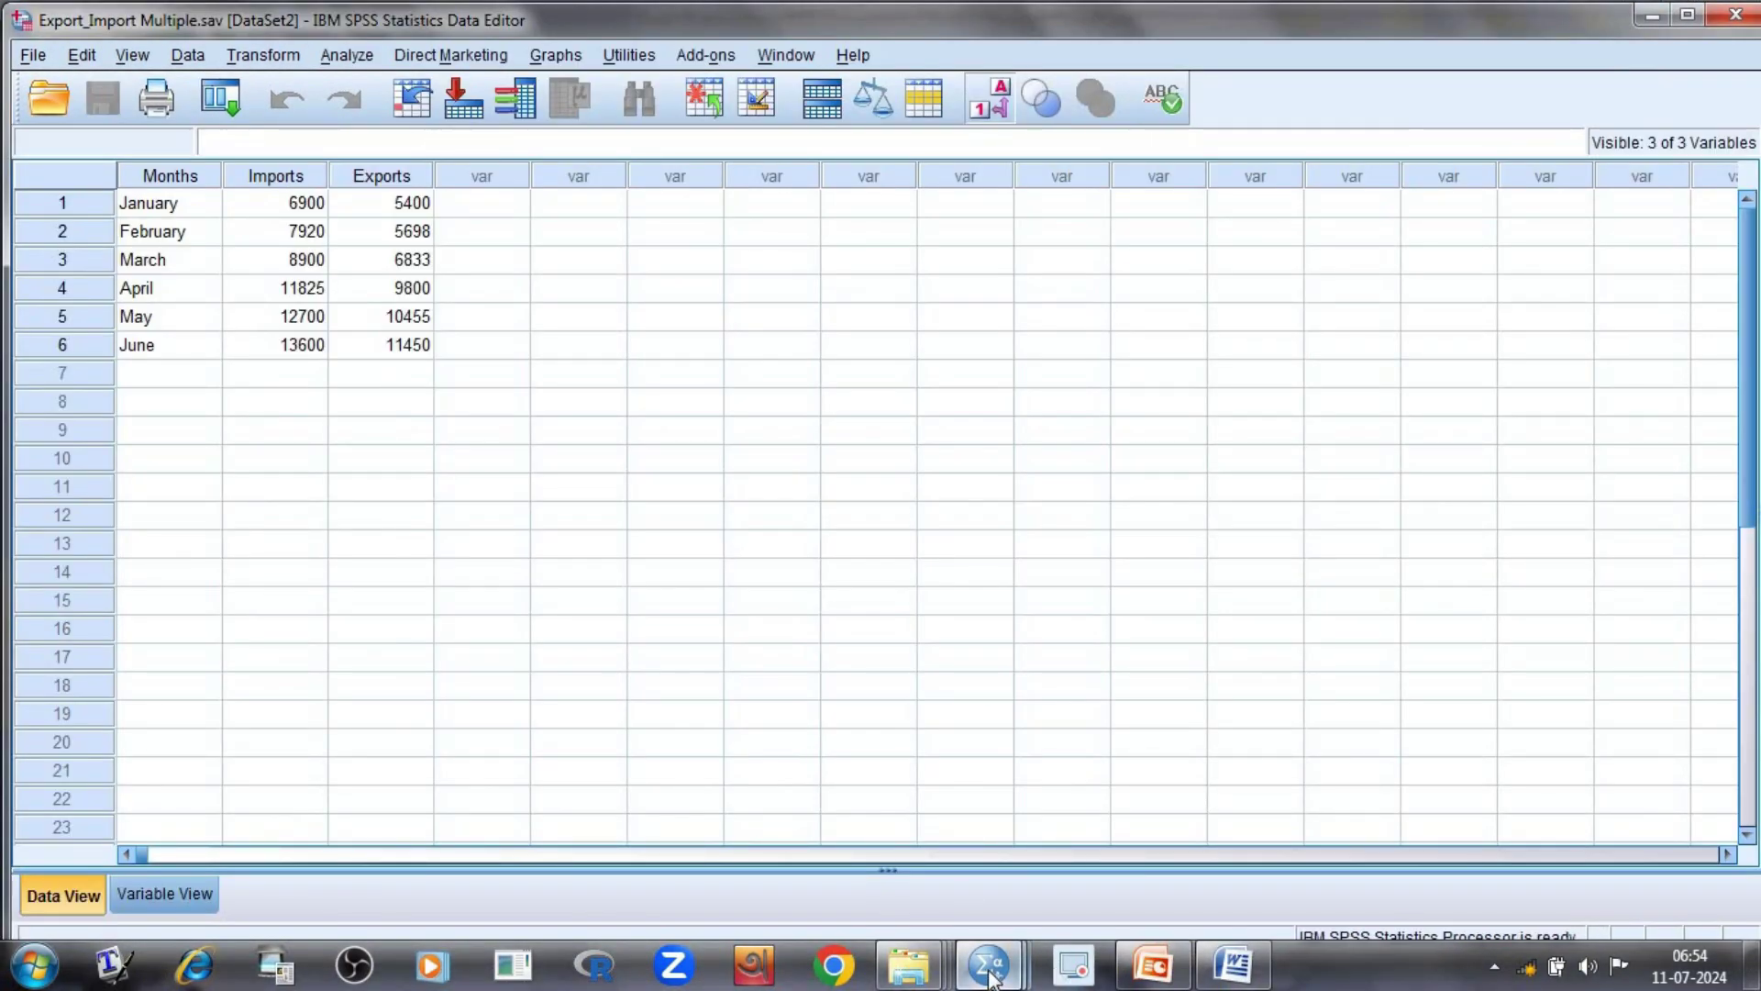
- Bring up the Output3 document and view the generated imports and exports bar chart
mouse_move(988, 965)
mouse_move(1076, 910)
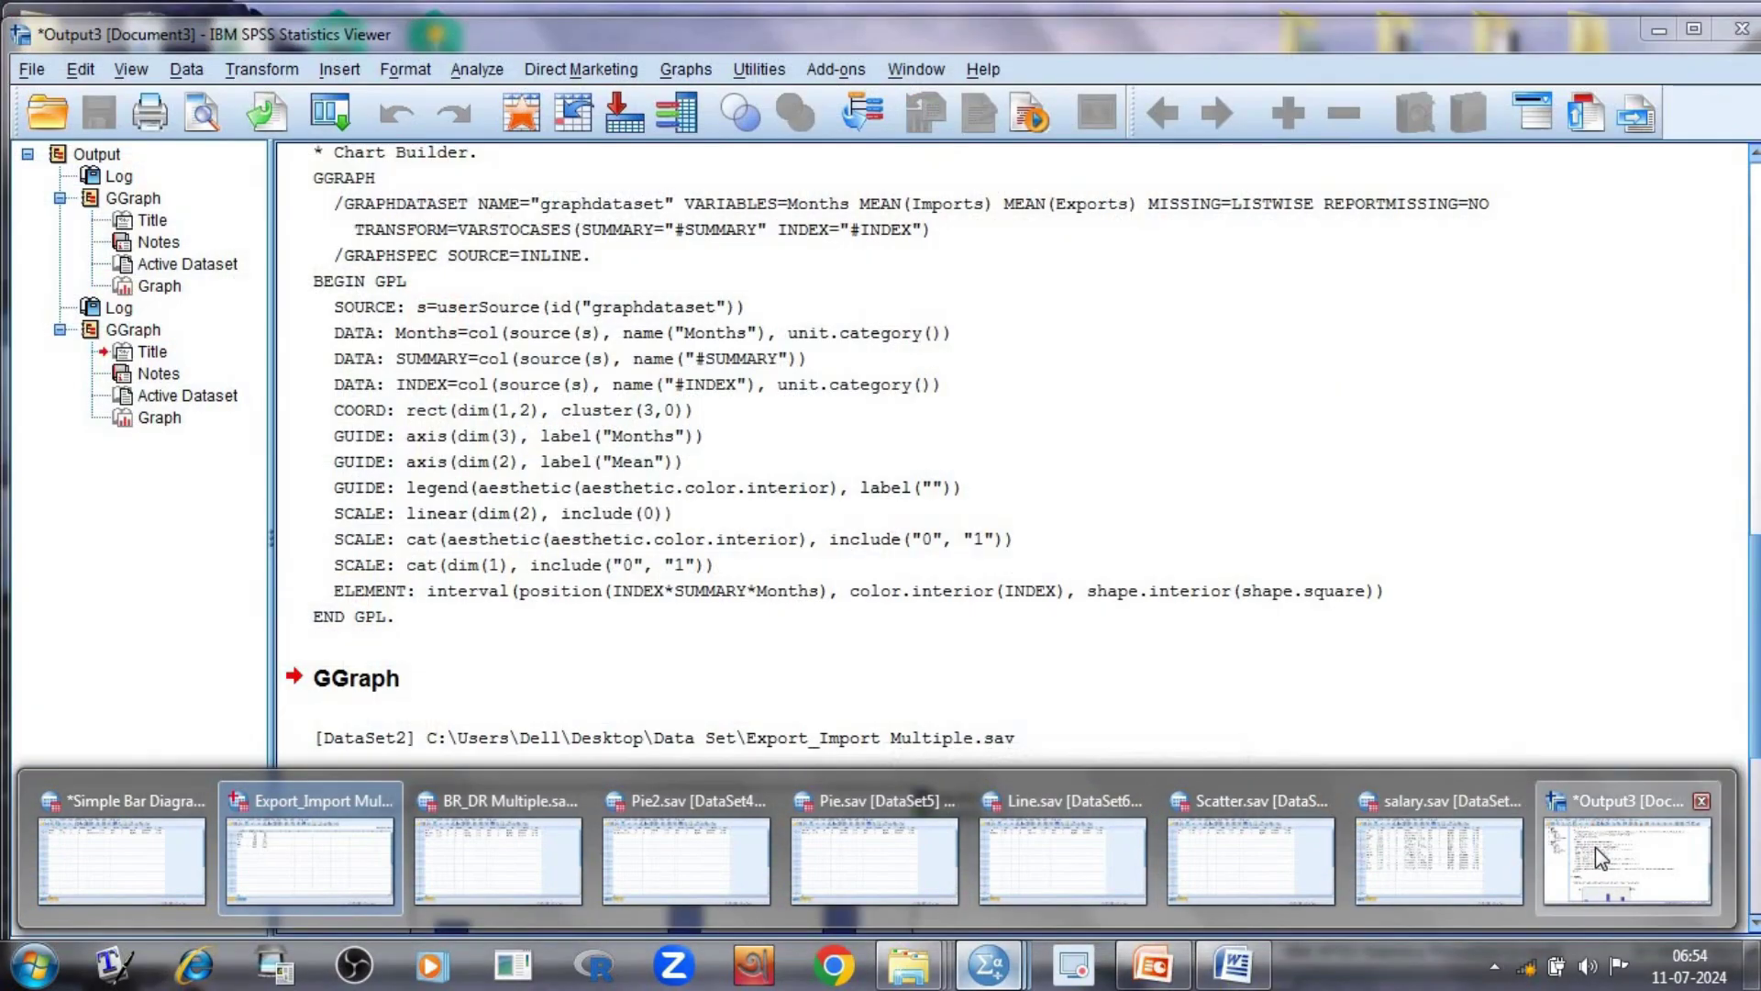
left_click(1627, 863)
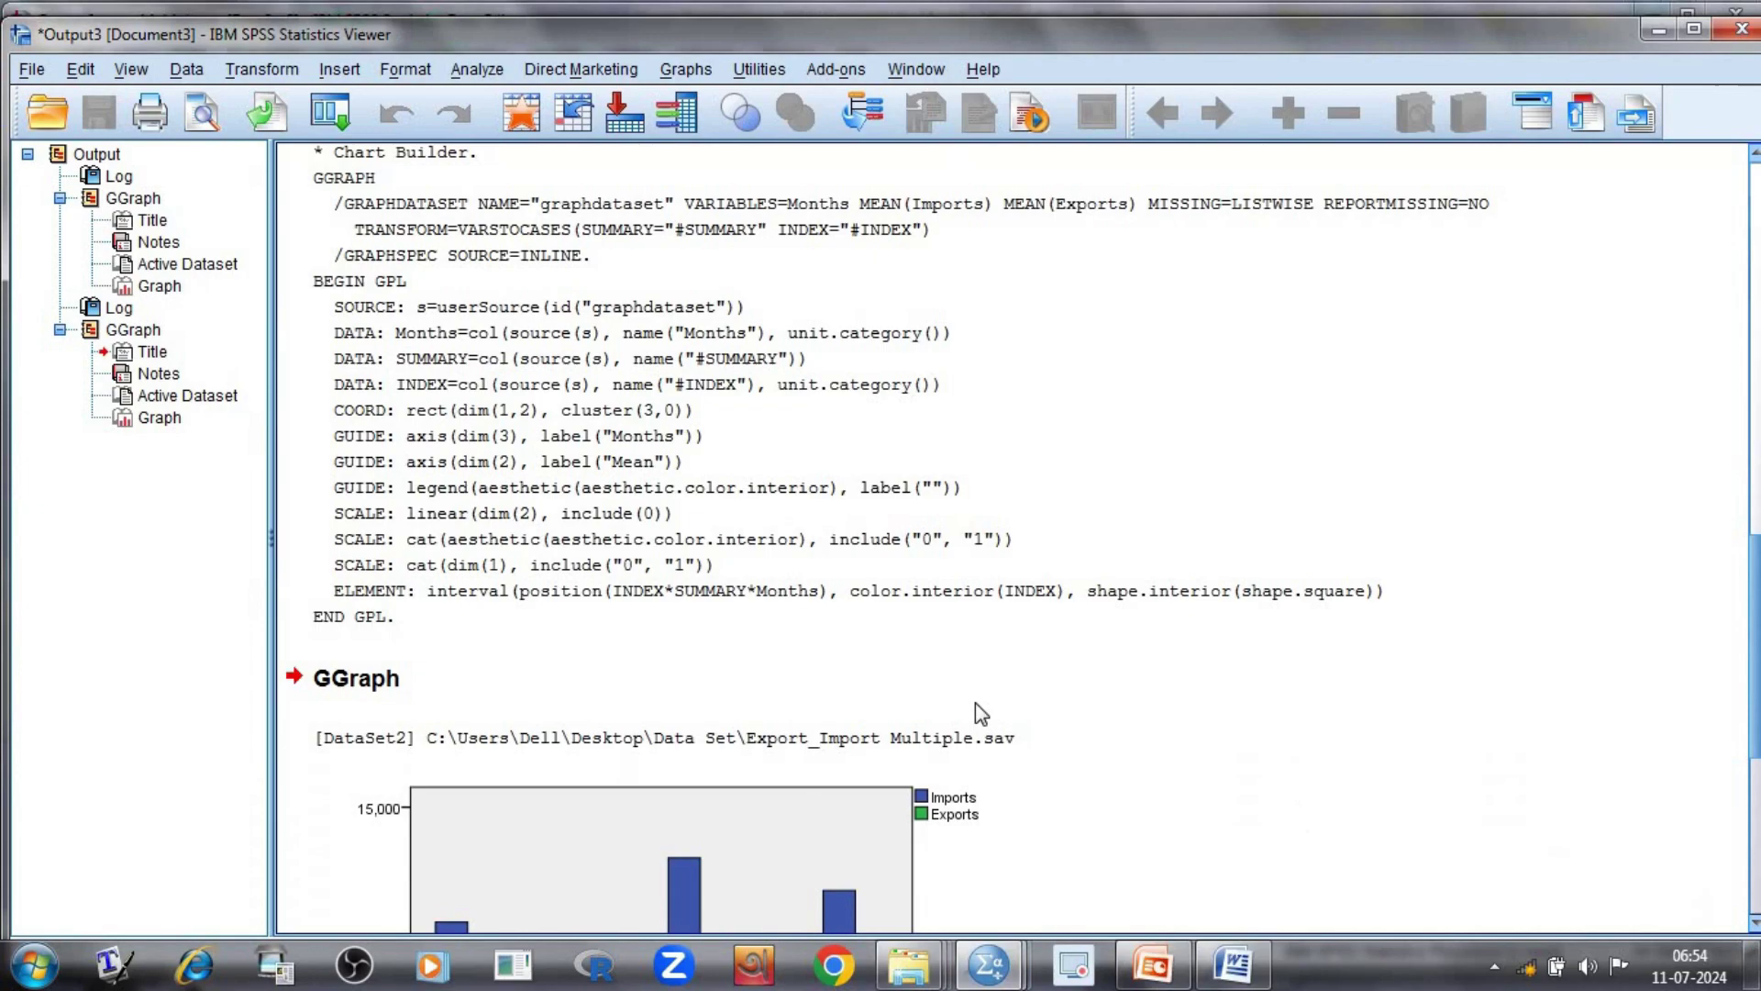
scroll(980, 714, "down", 5)
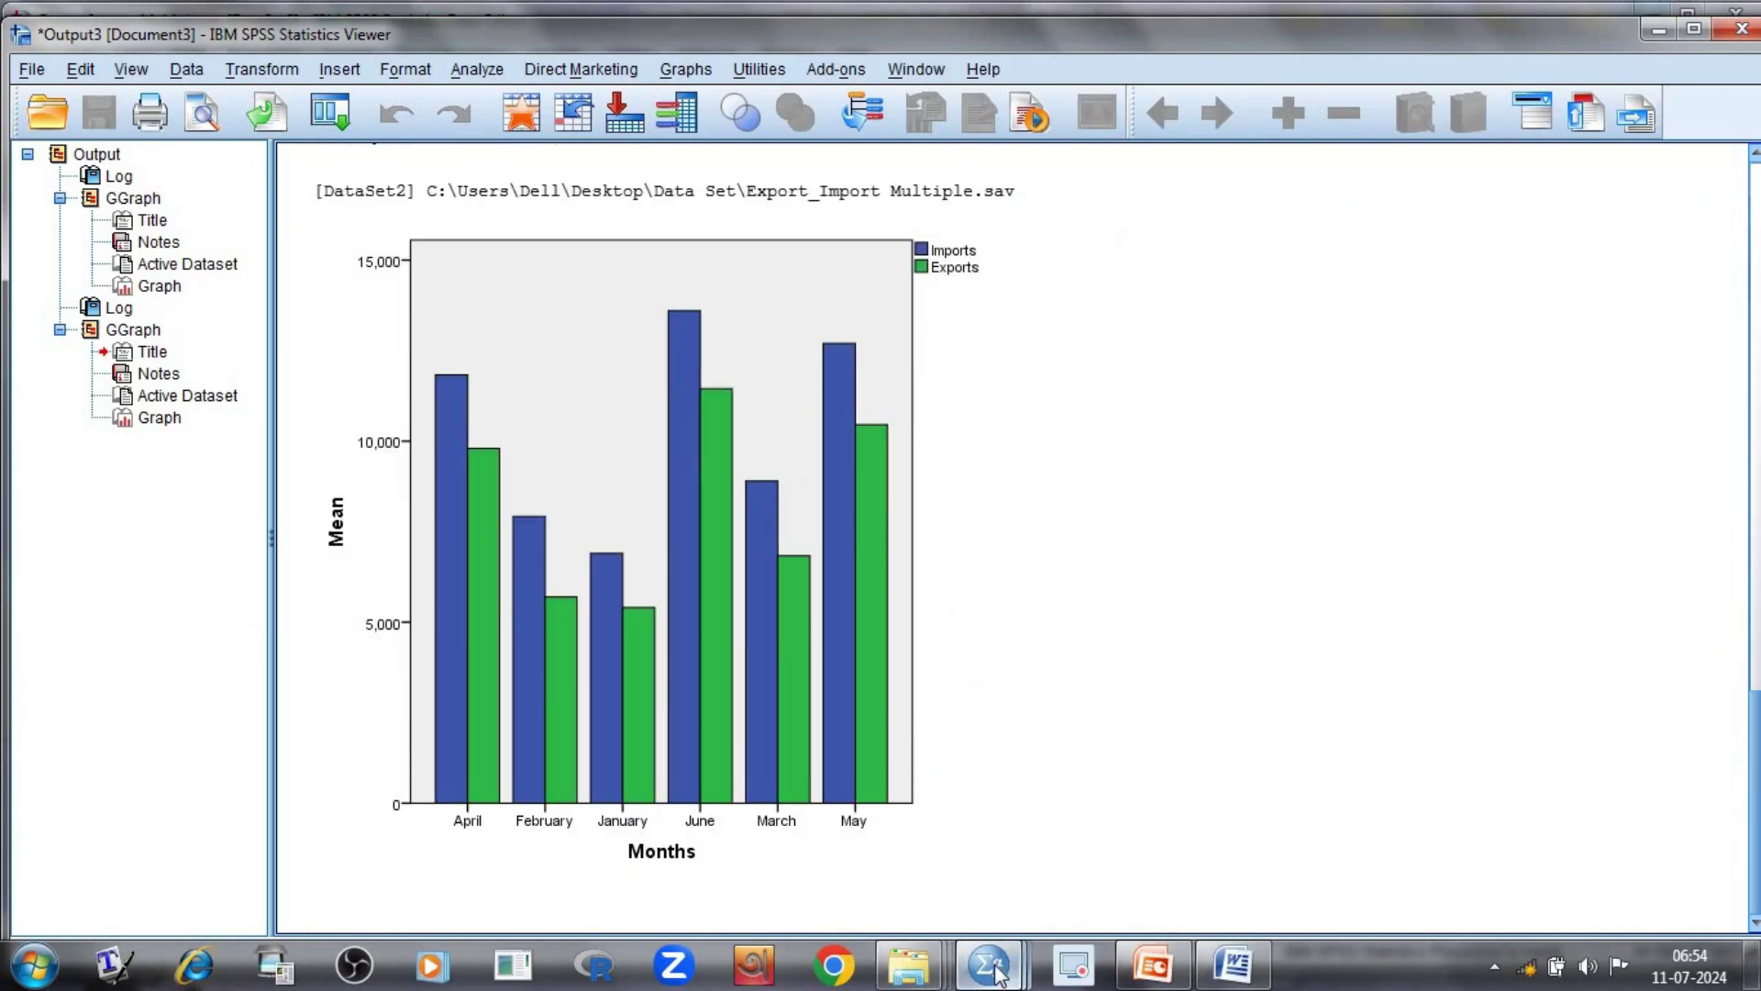
- Return to the Export_Import Multiple data and generate the clustered bar chart again with the same Chart Builder settings
mouse_move(998, 974)
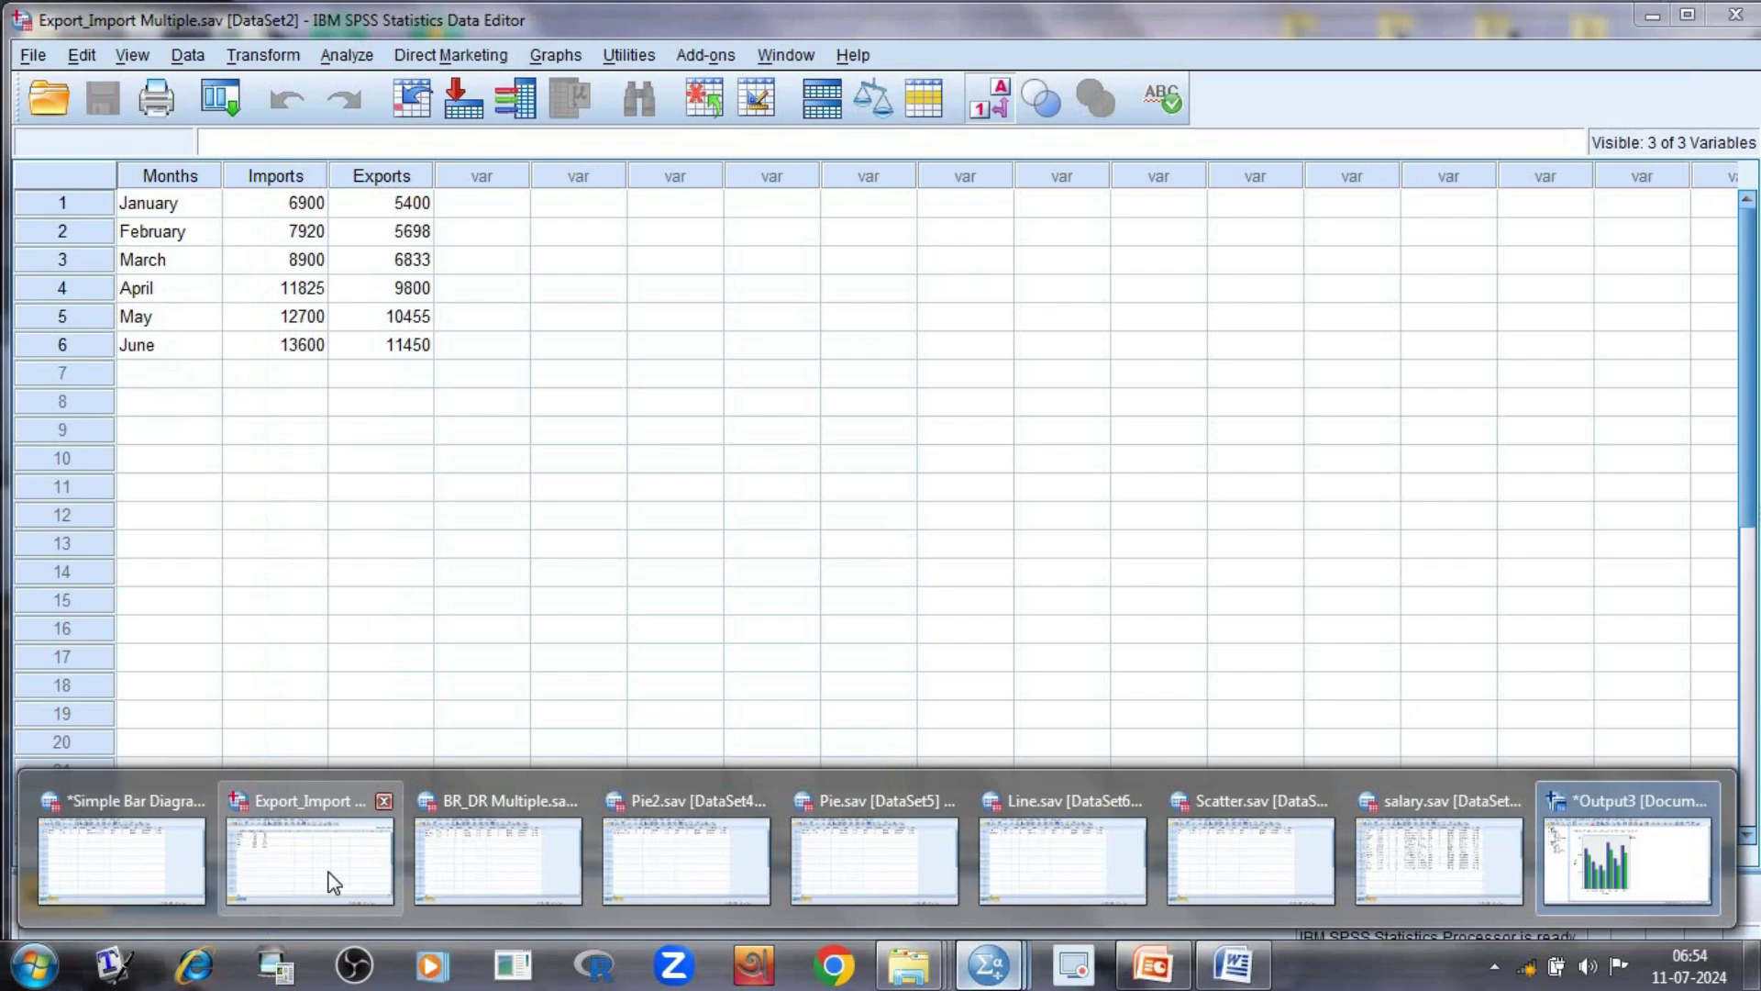
left_click(328, 873)
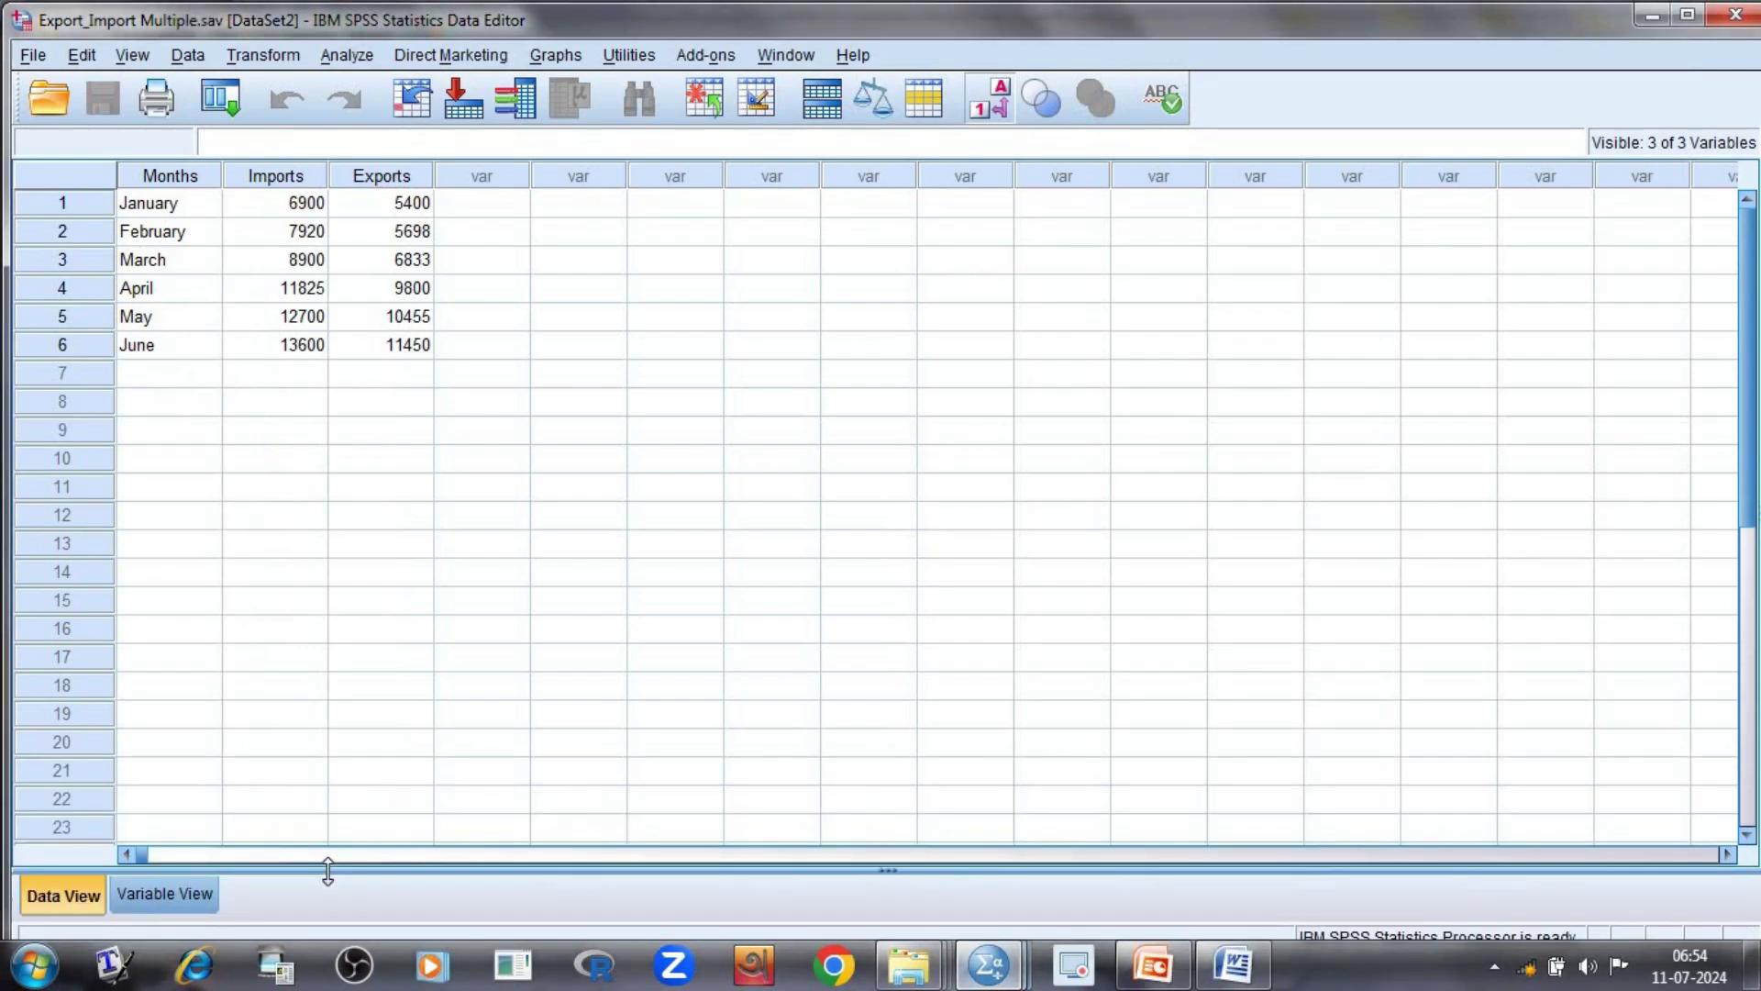
left_click(554, 59)
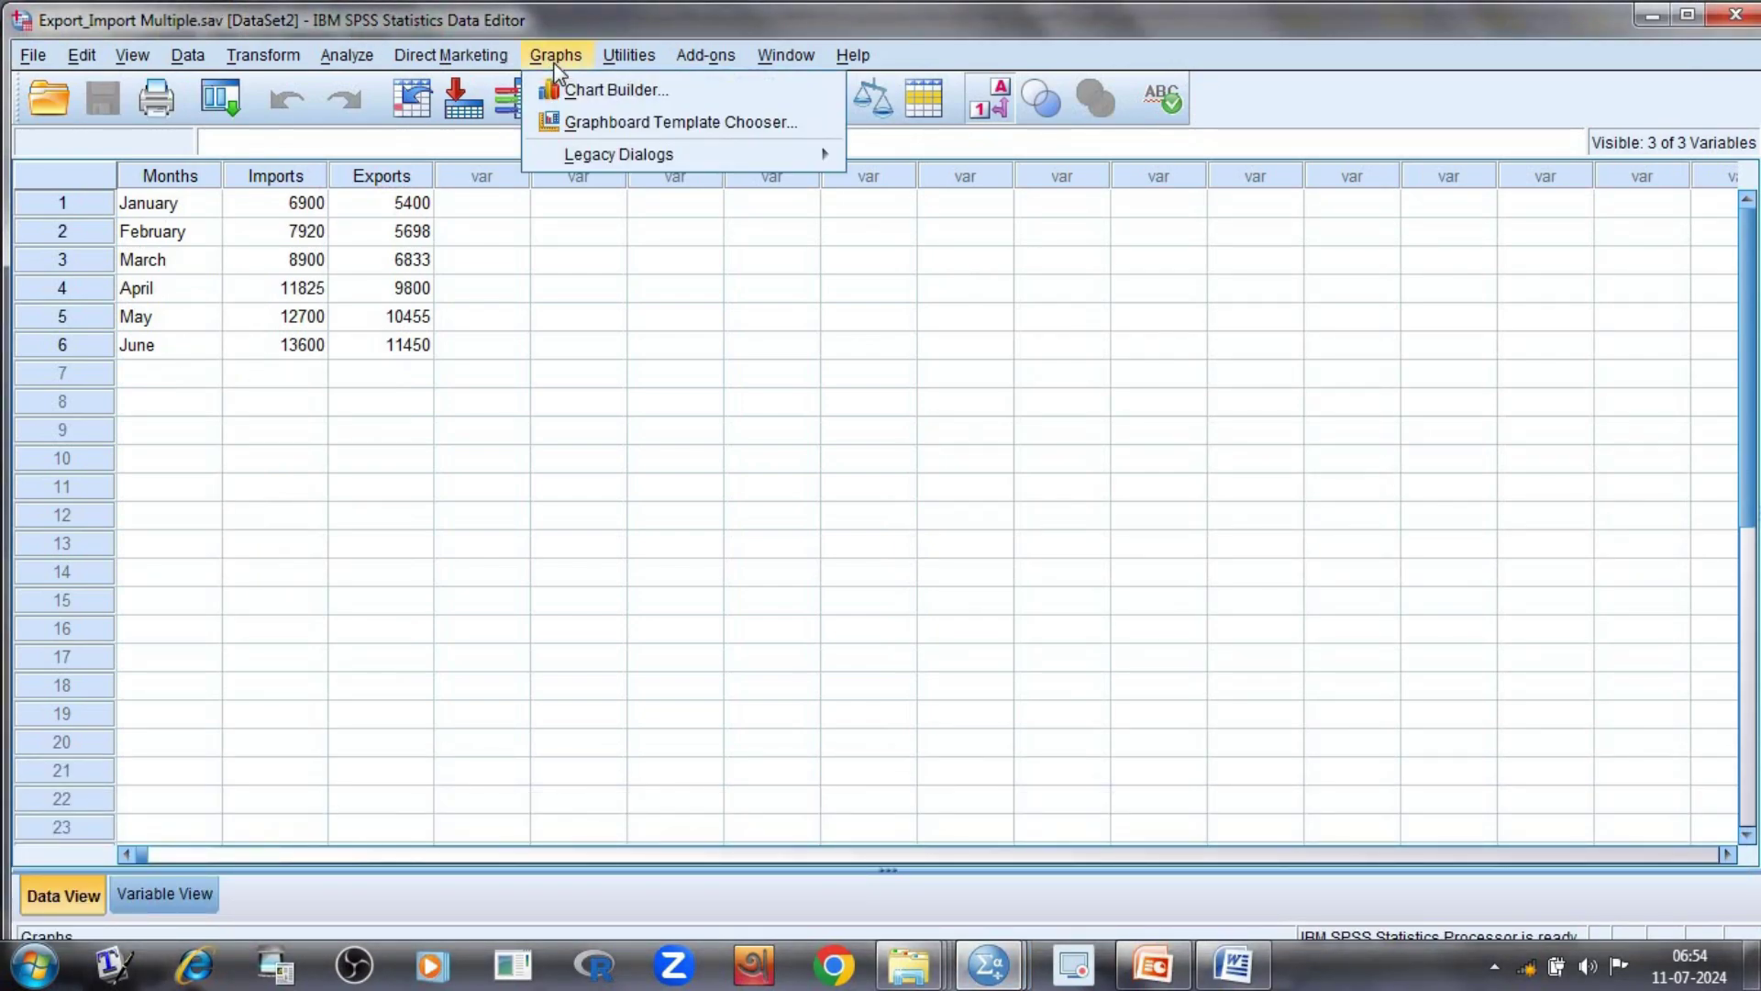
left_click(576, 92)
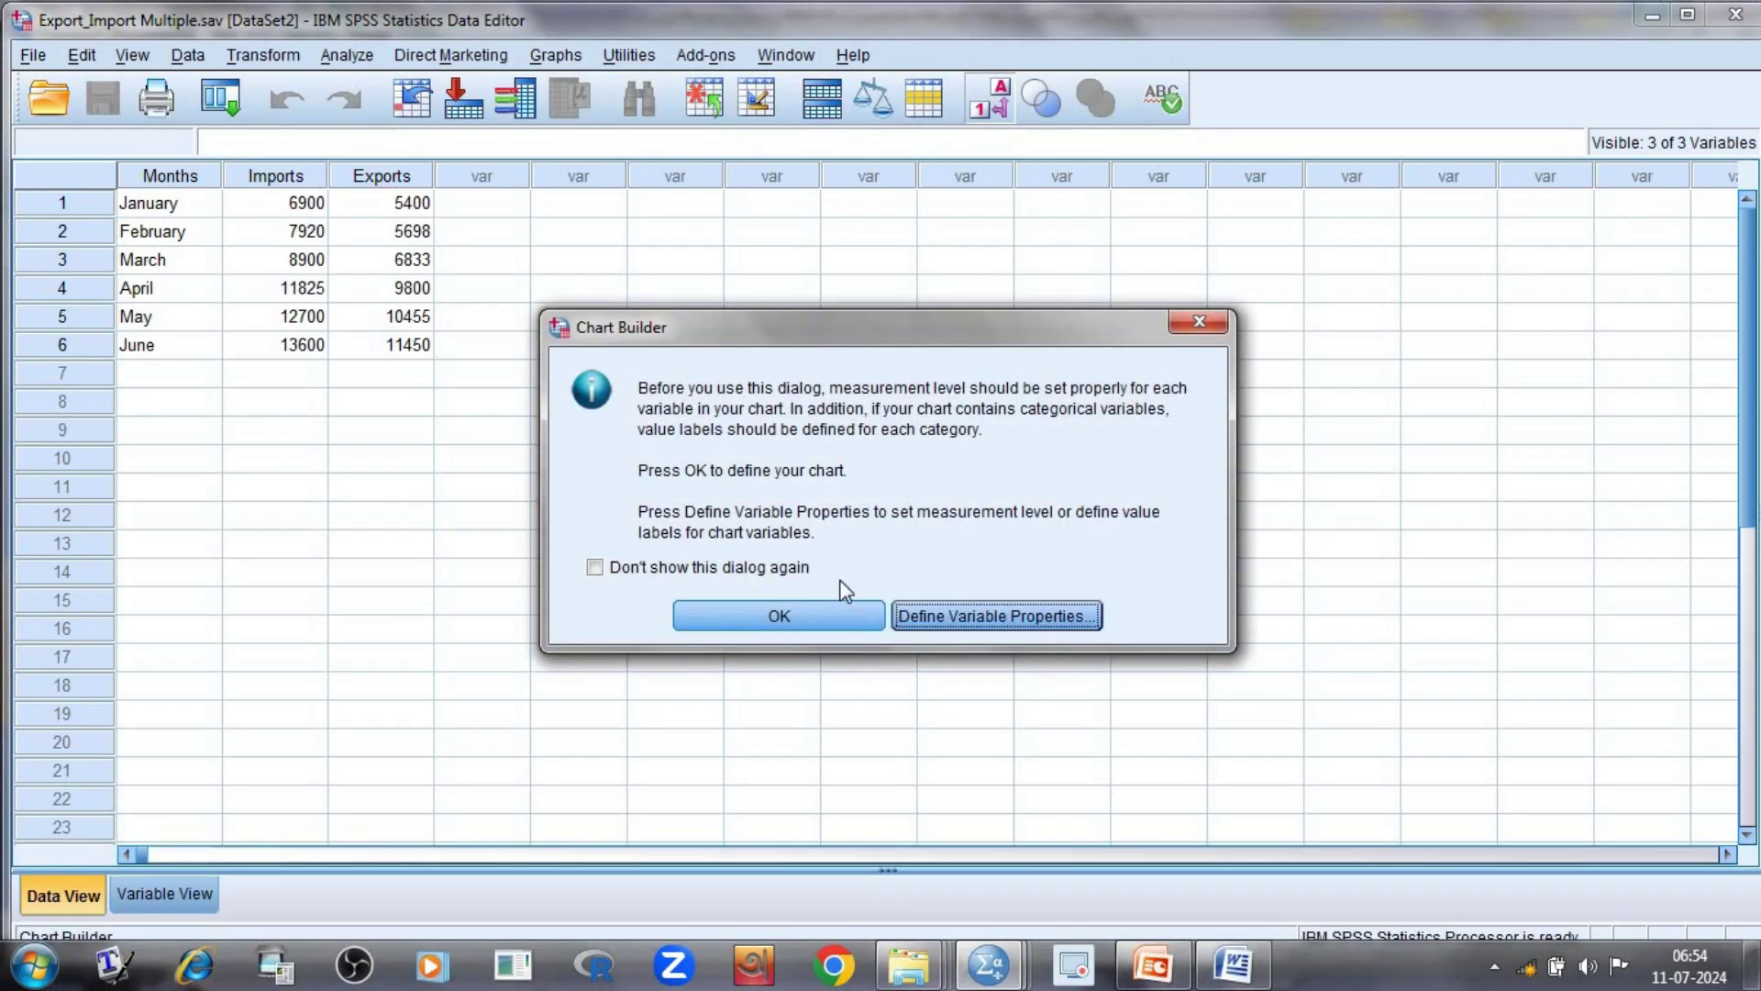
left_click(763, 624)
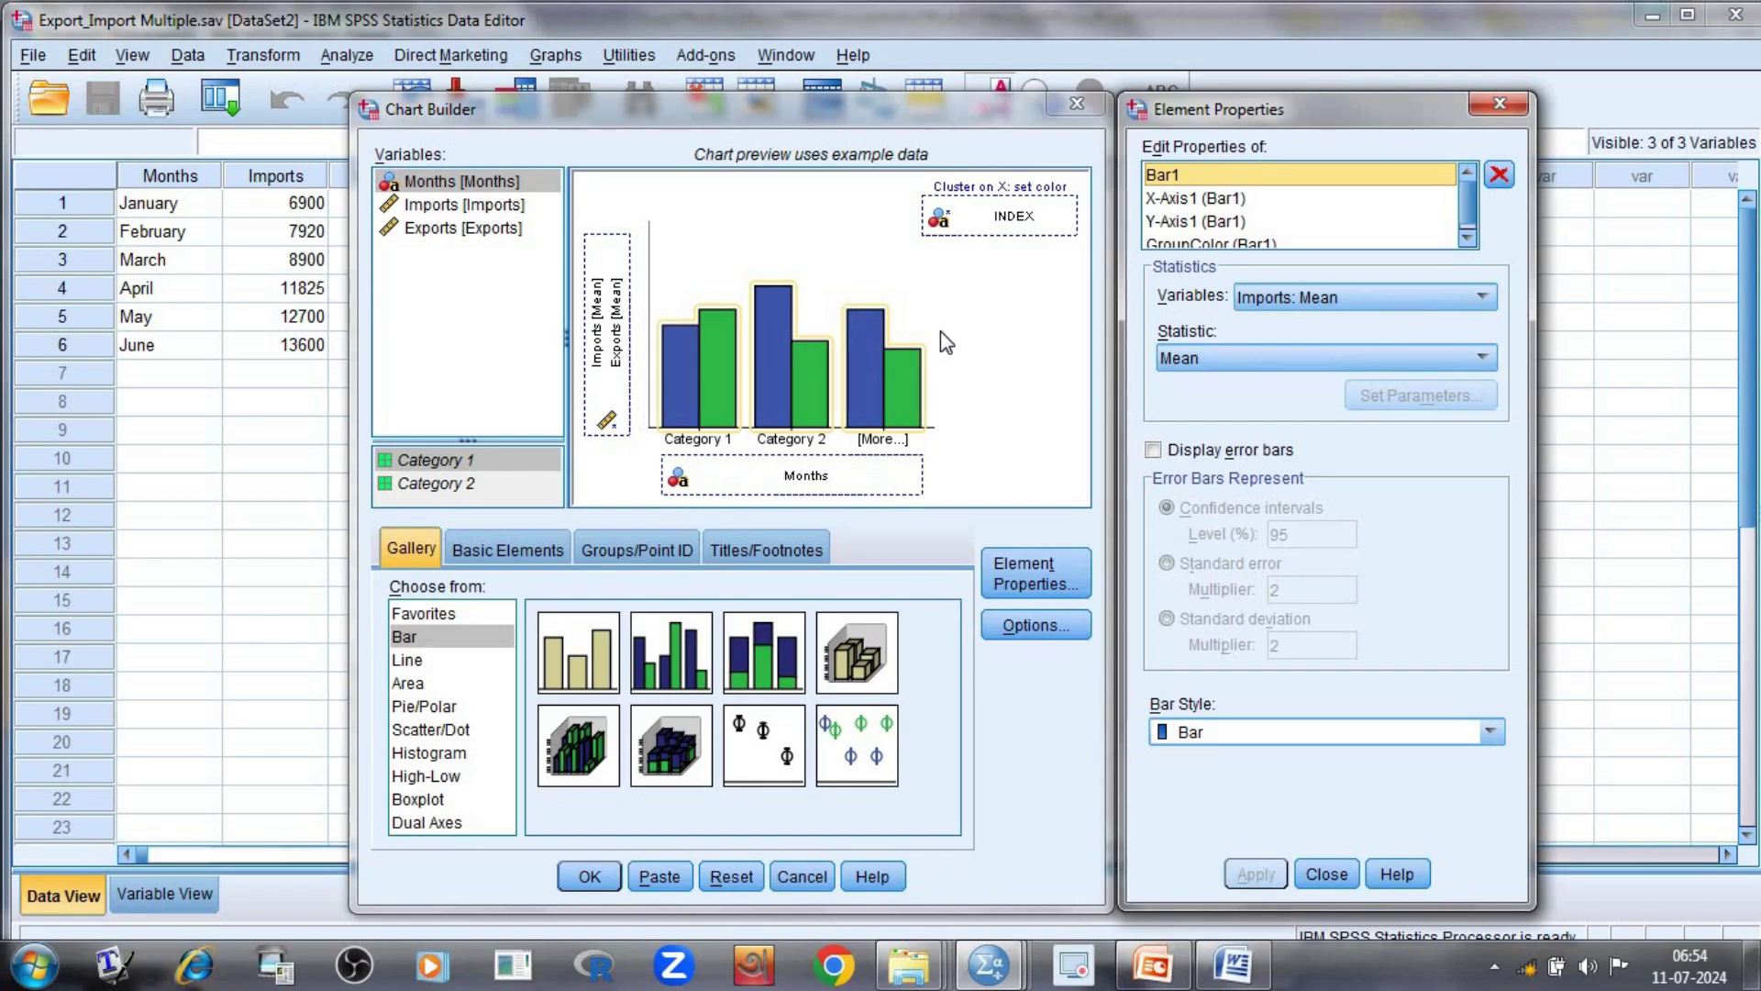
left_click(589, 879)
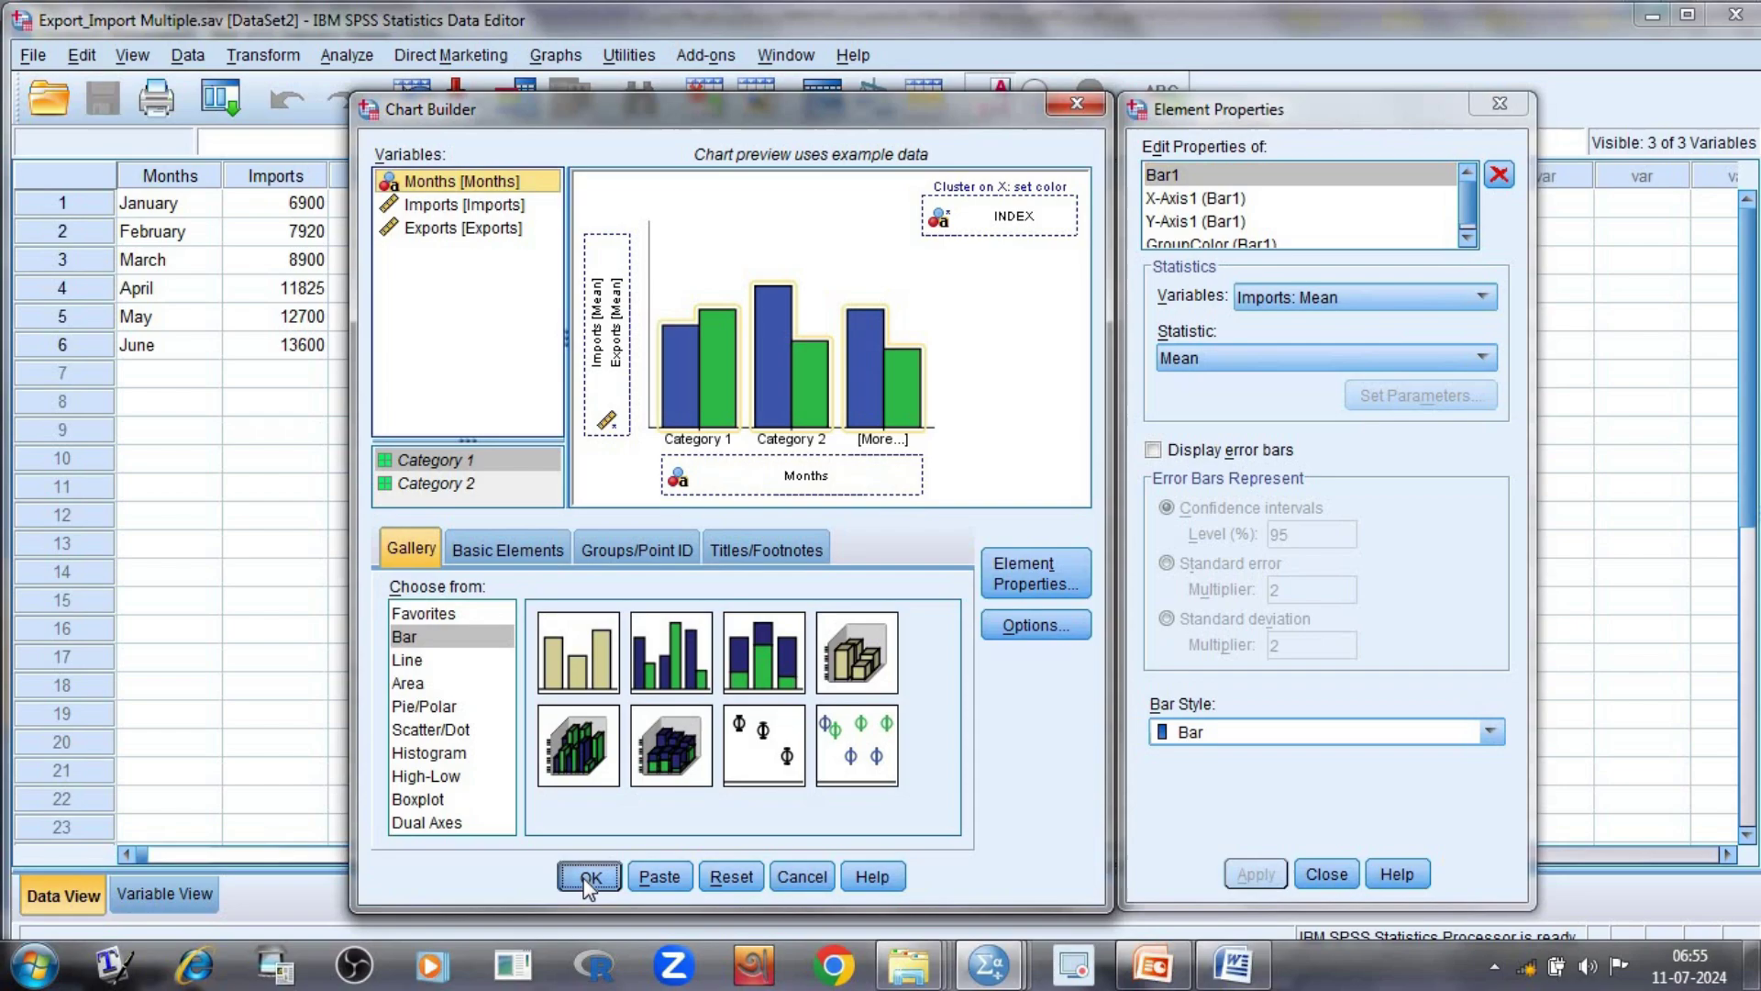
scroll(731, 695, "down", 5)
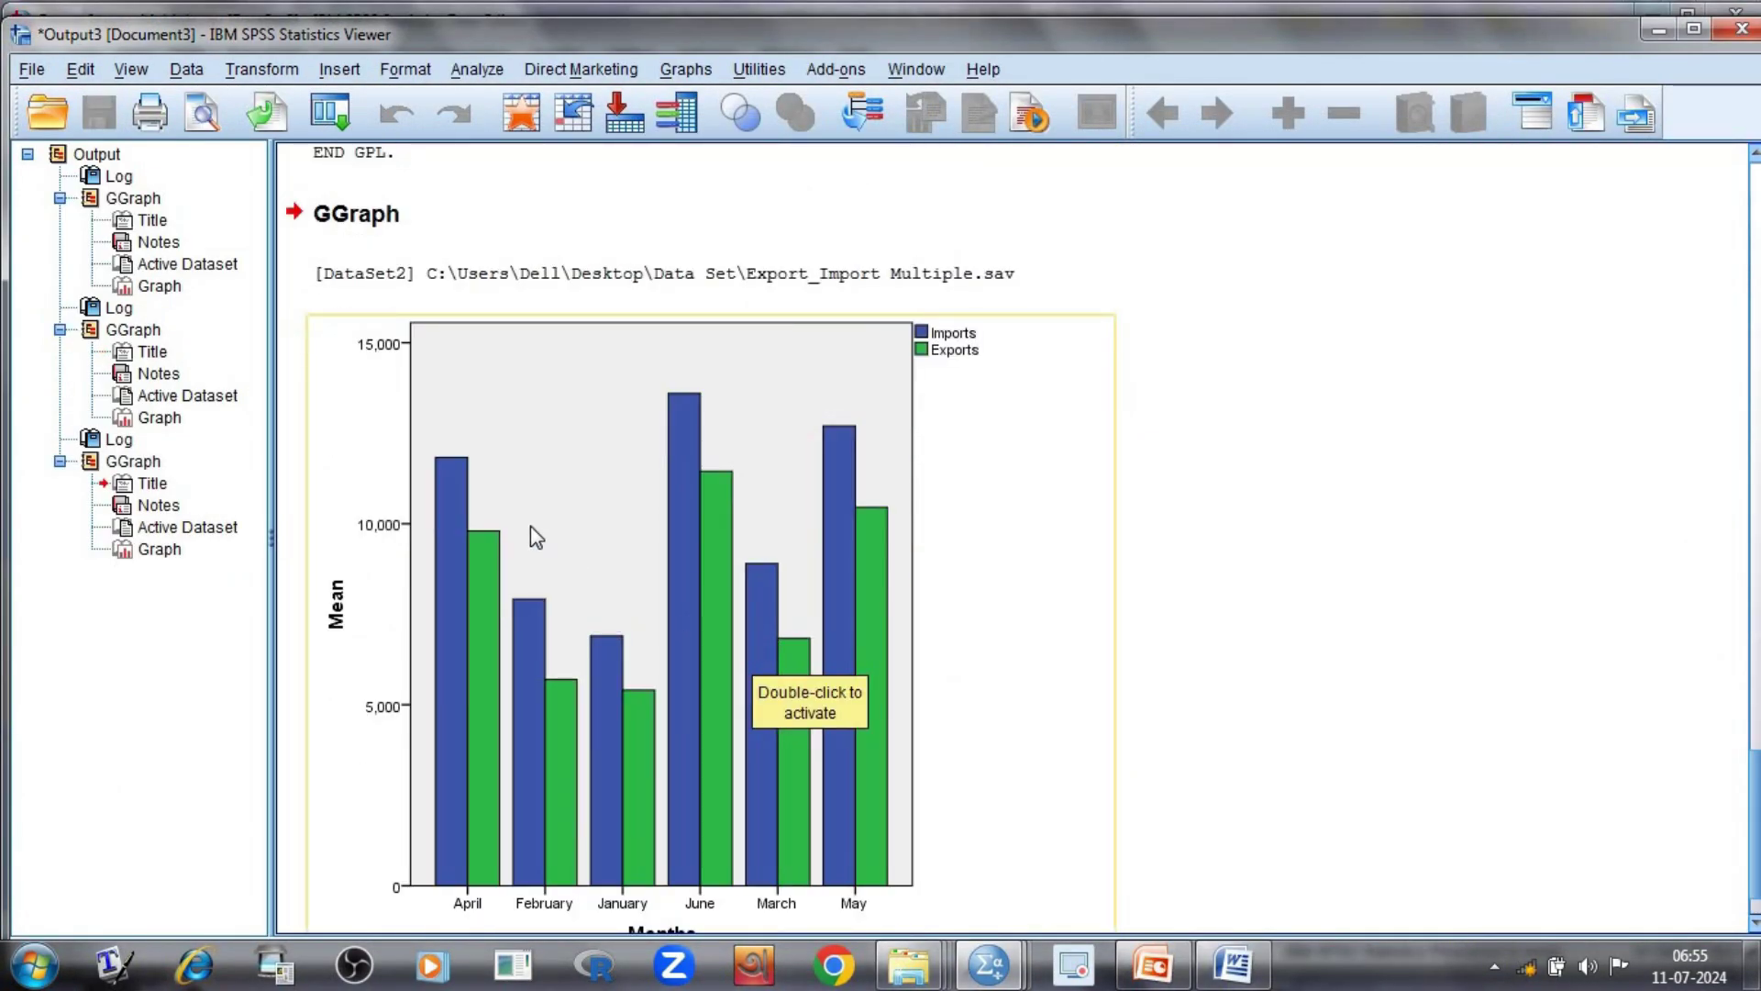
scroll(459, 560, "down", 1)
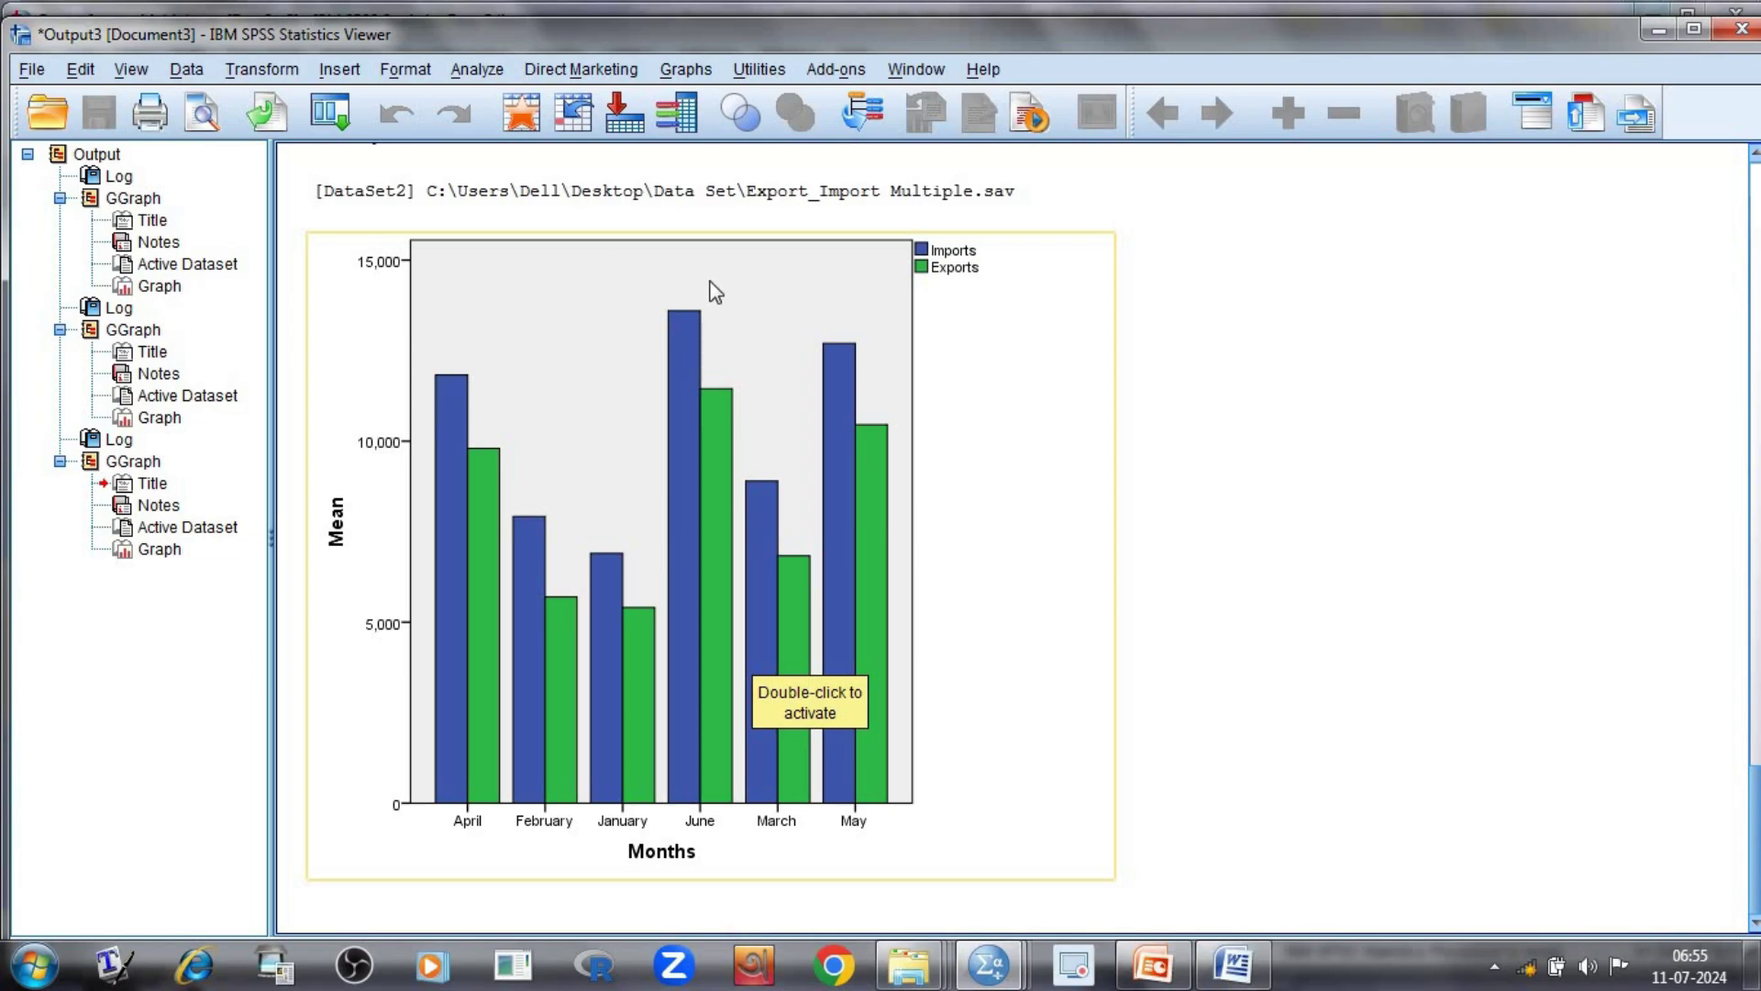
- Open the newest clustered bar chart in the Chart Editor and try to edit the Mean axis title
left_click(339, 527)
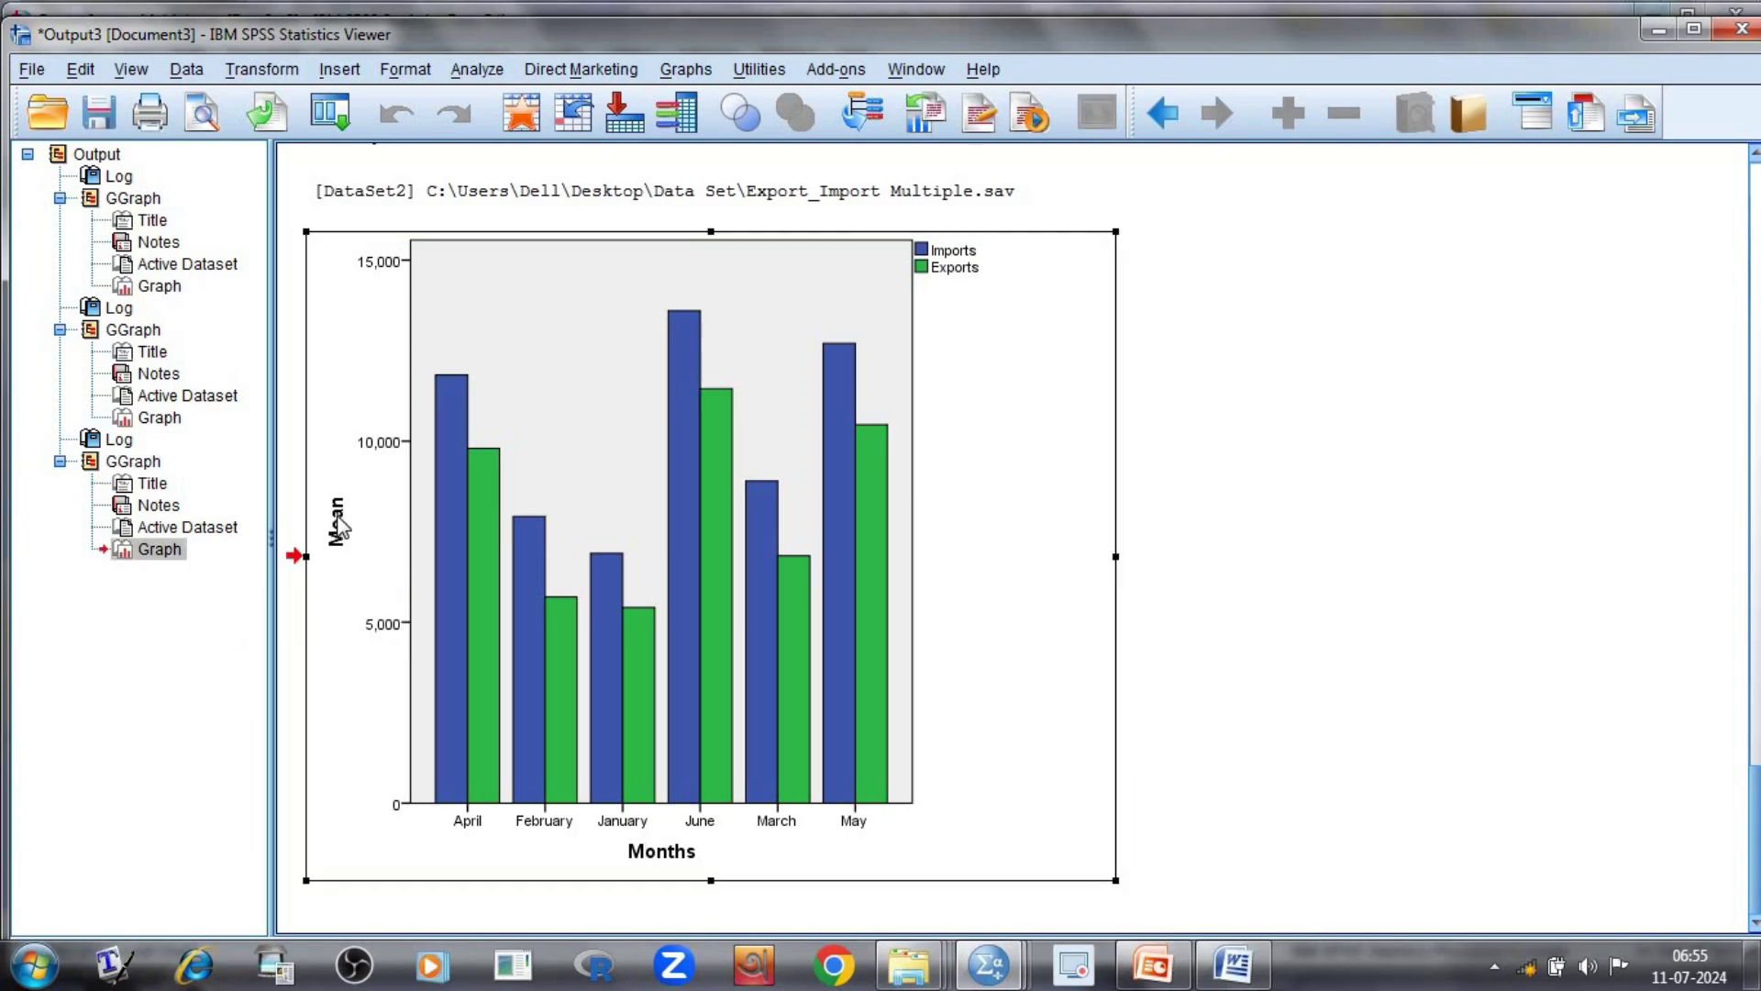
double_click(383, 528)
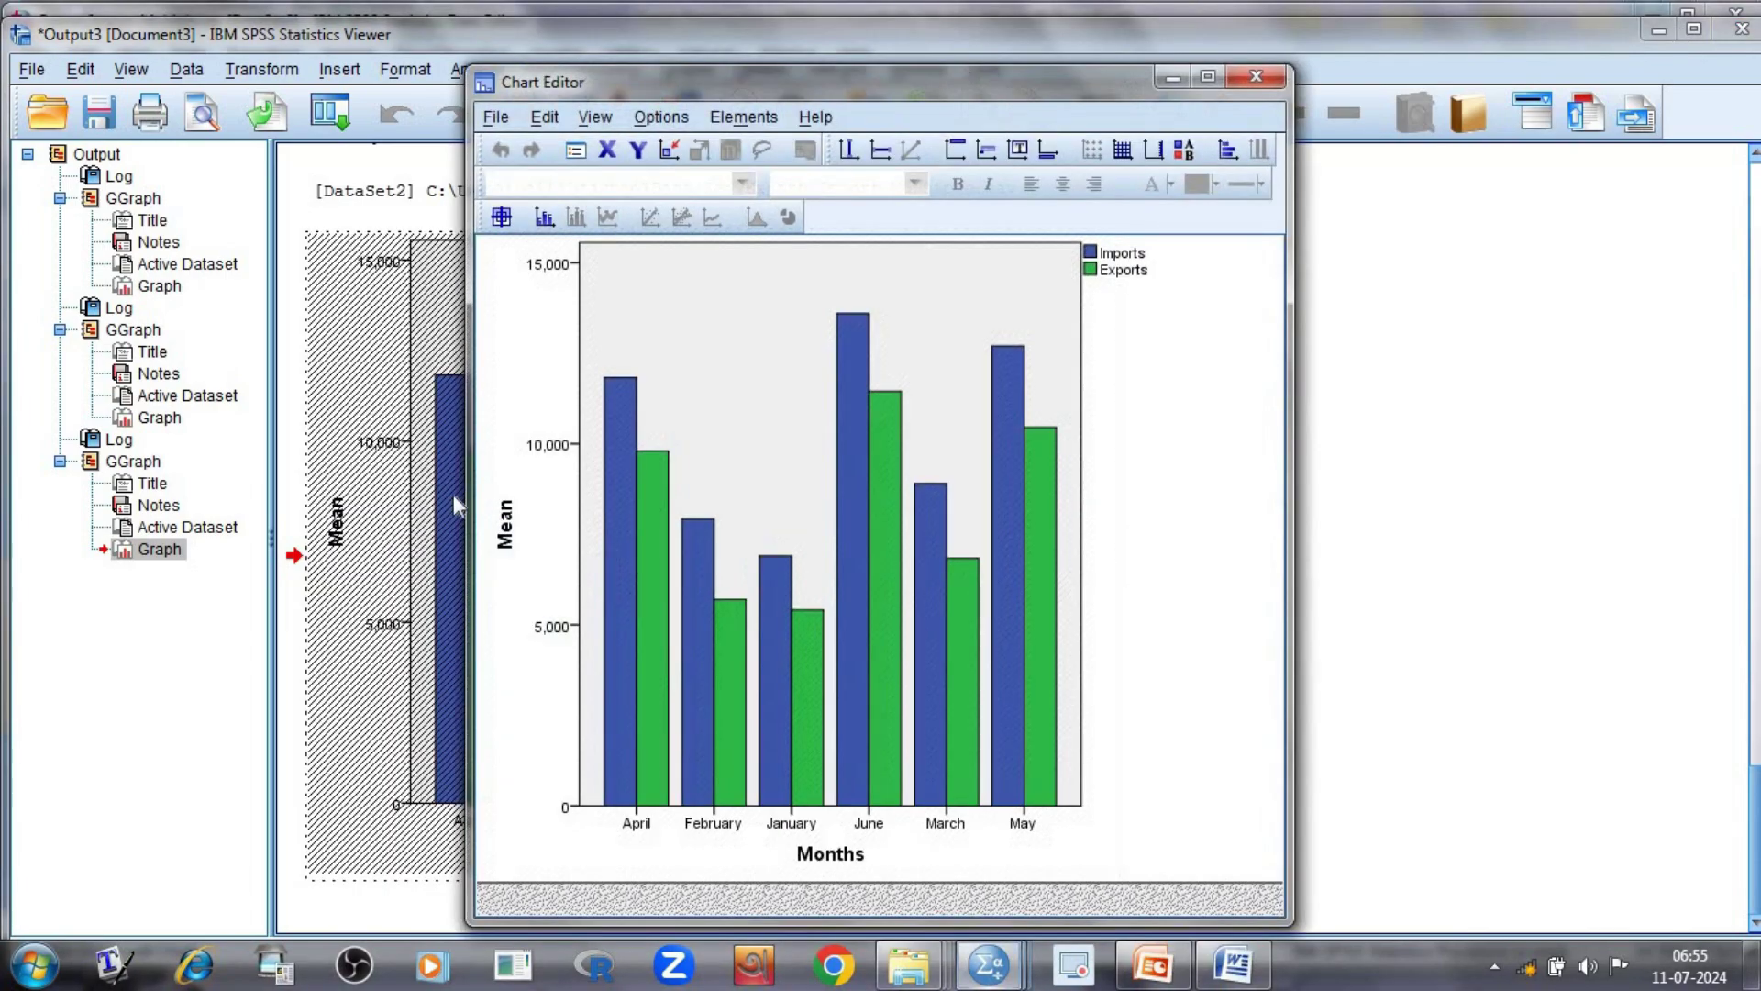
double_click(506, 532)
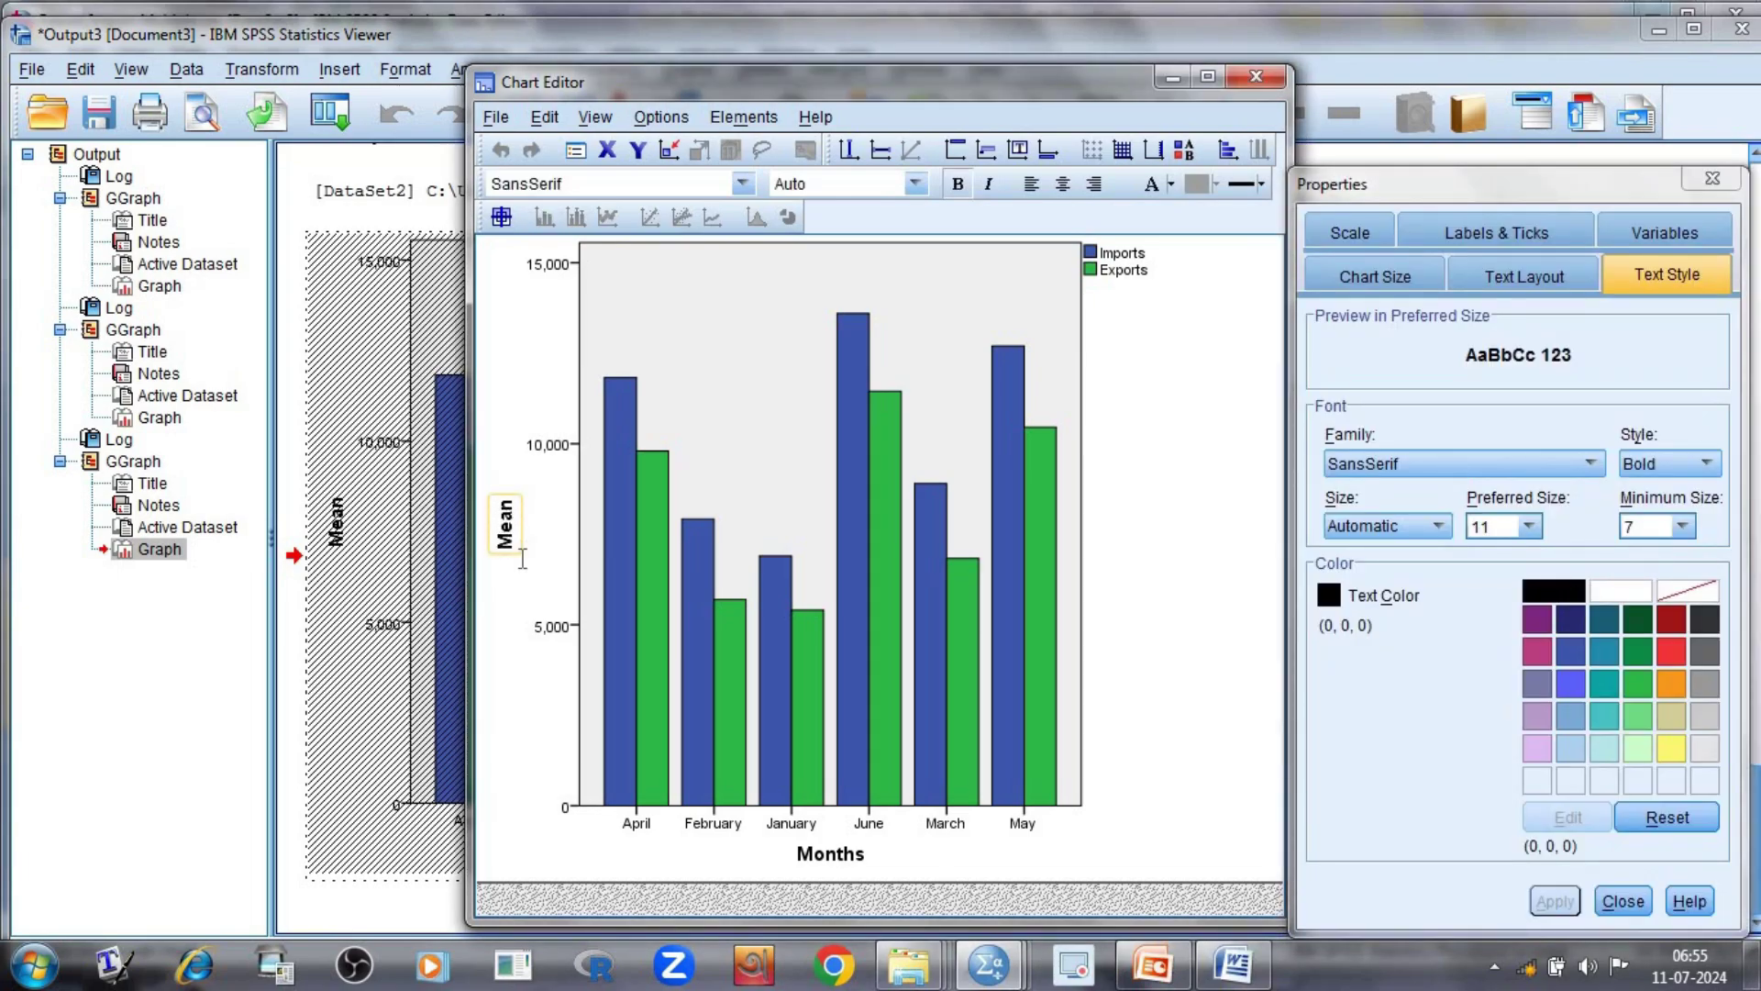
left_click(497, 560)
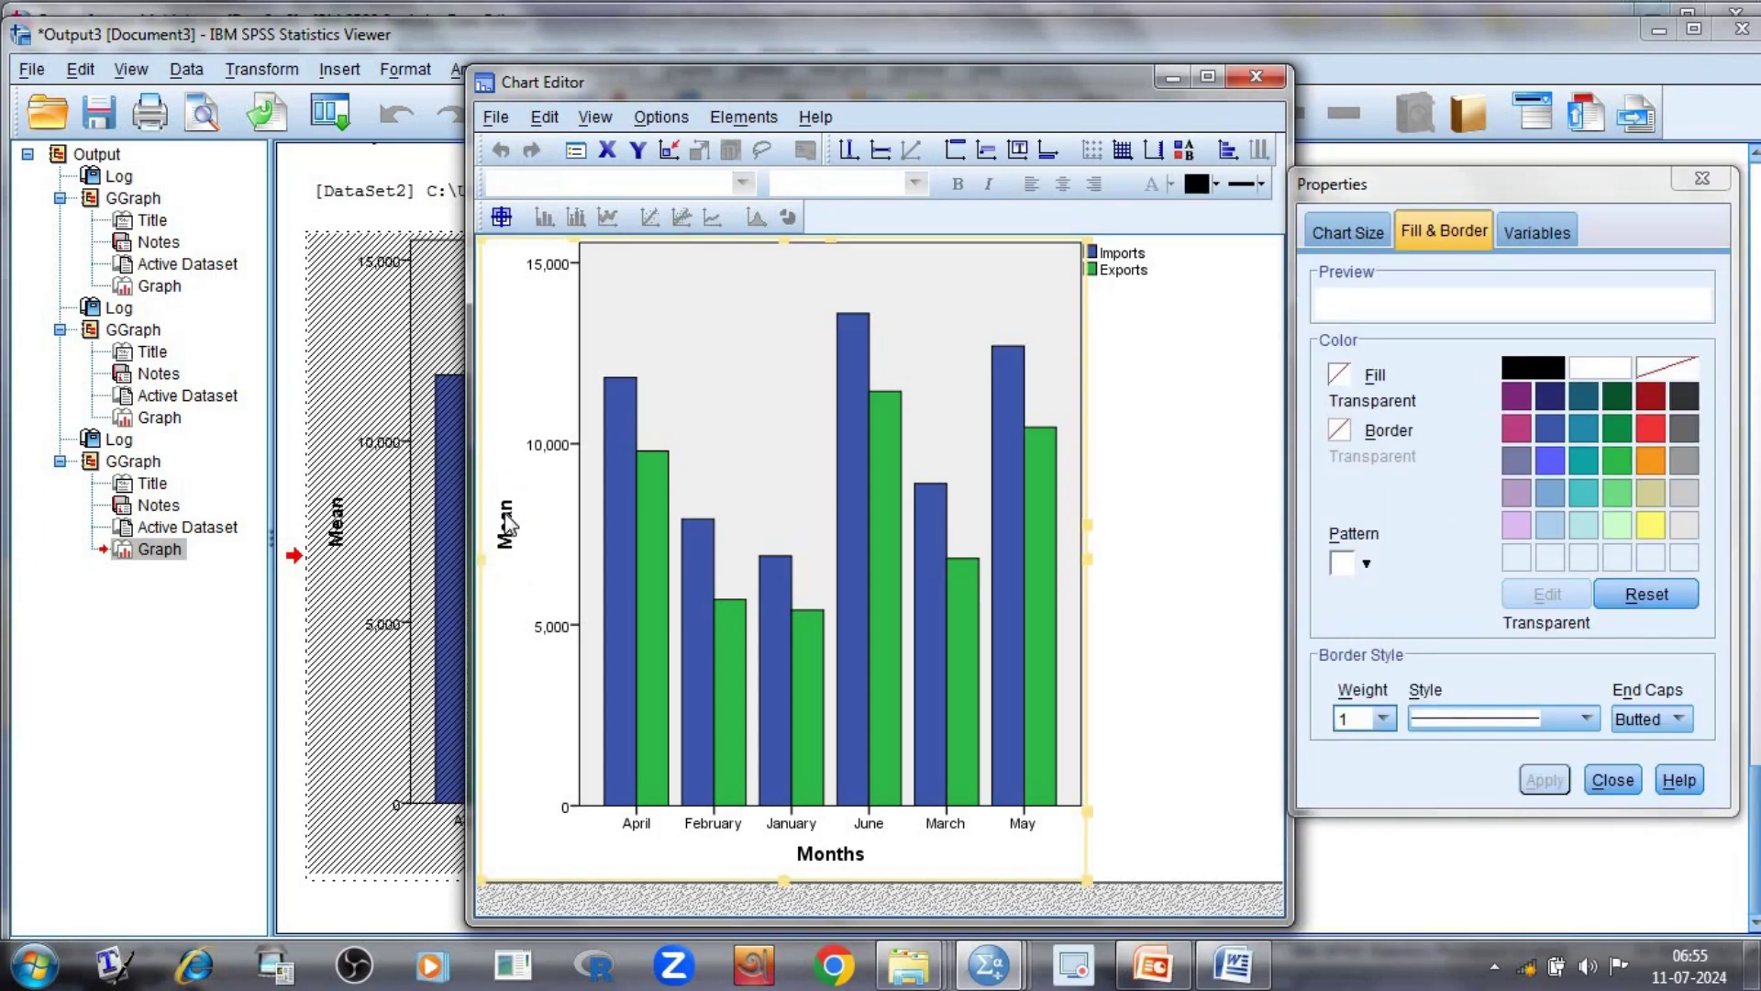
left_click(508, 525)
left_click(504, 539)
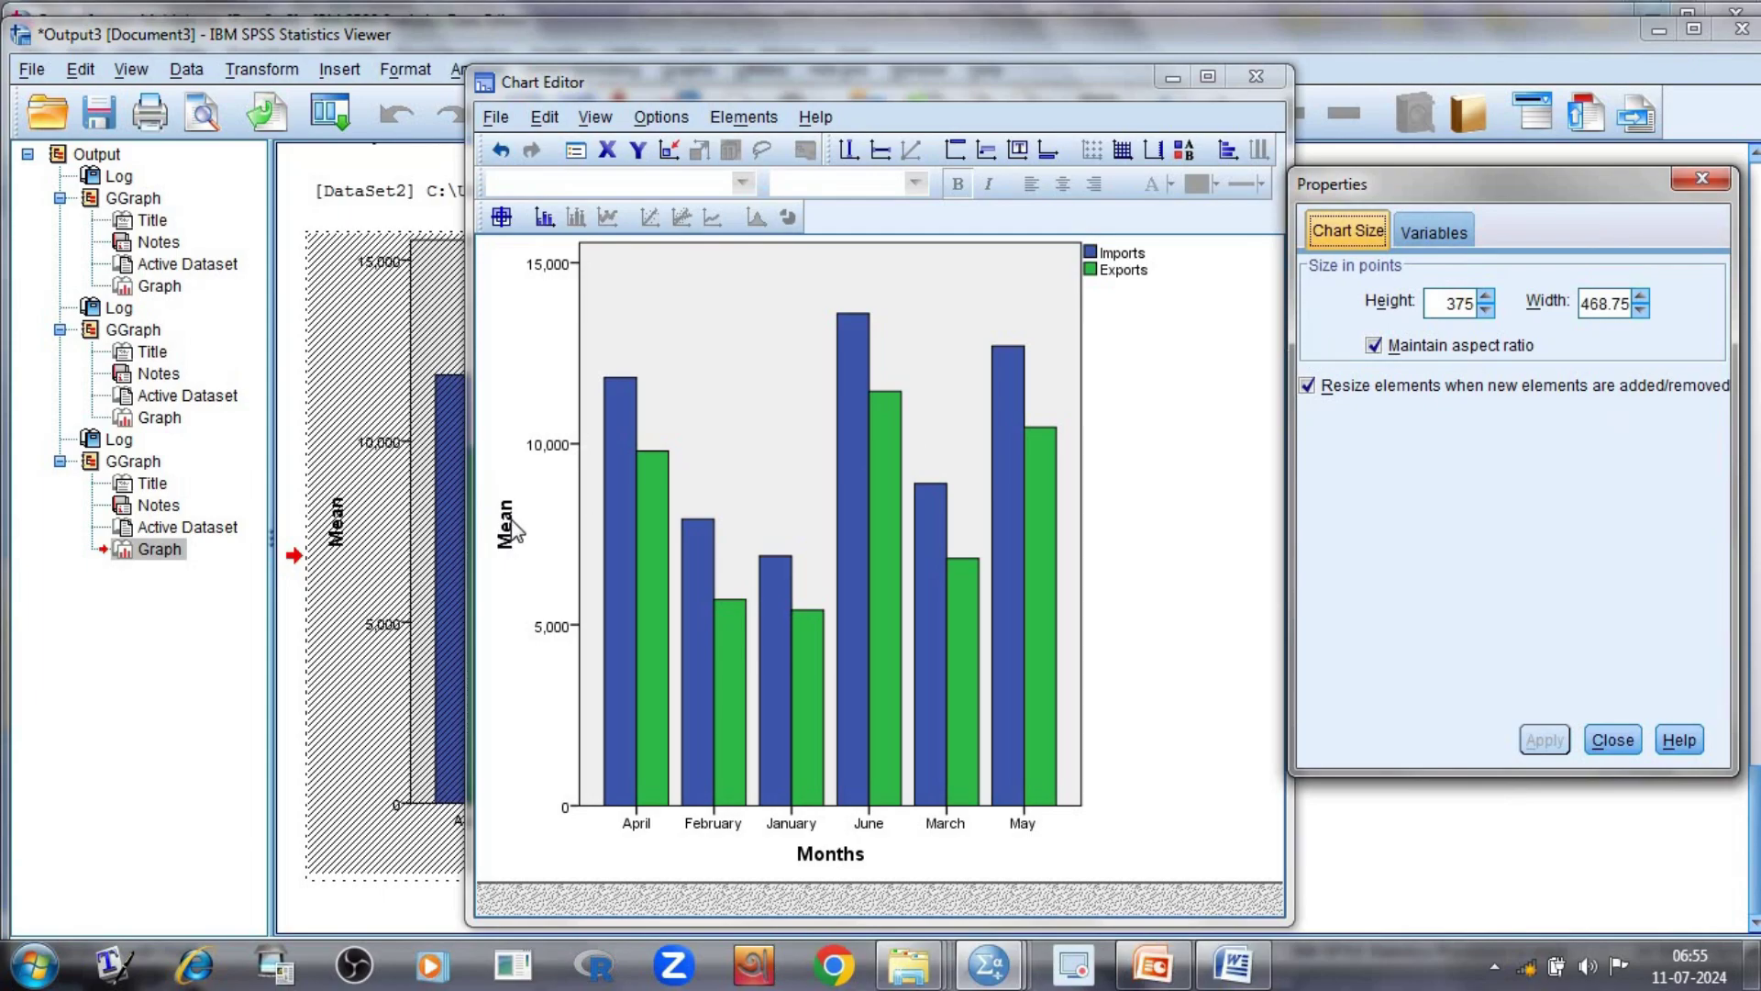
- Check the chart's variable assignments, select the Mean axis title and show its text layout properties
left_click(1434, 242)
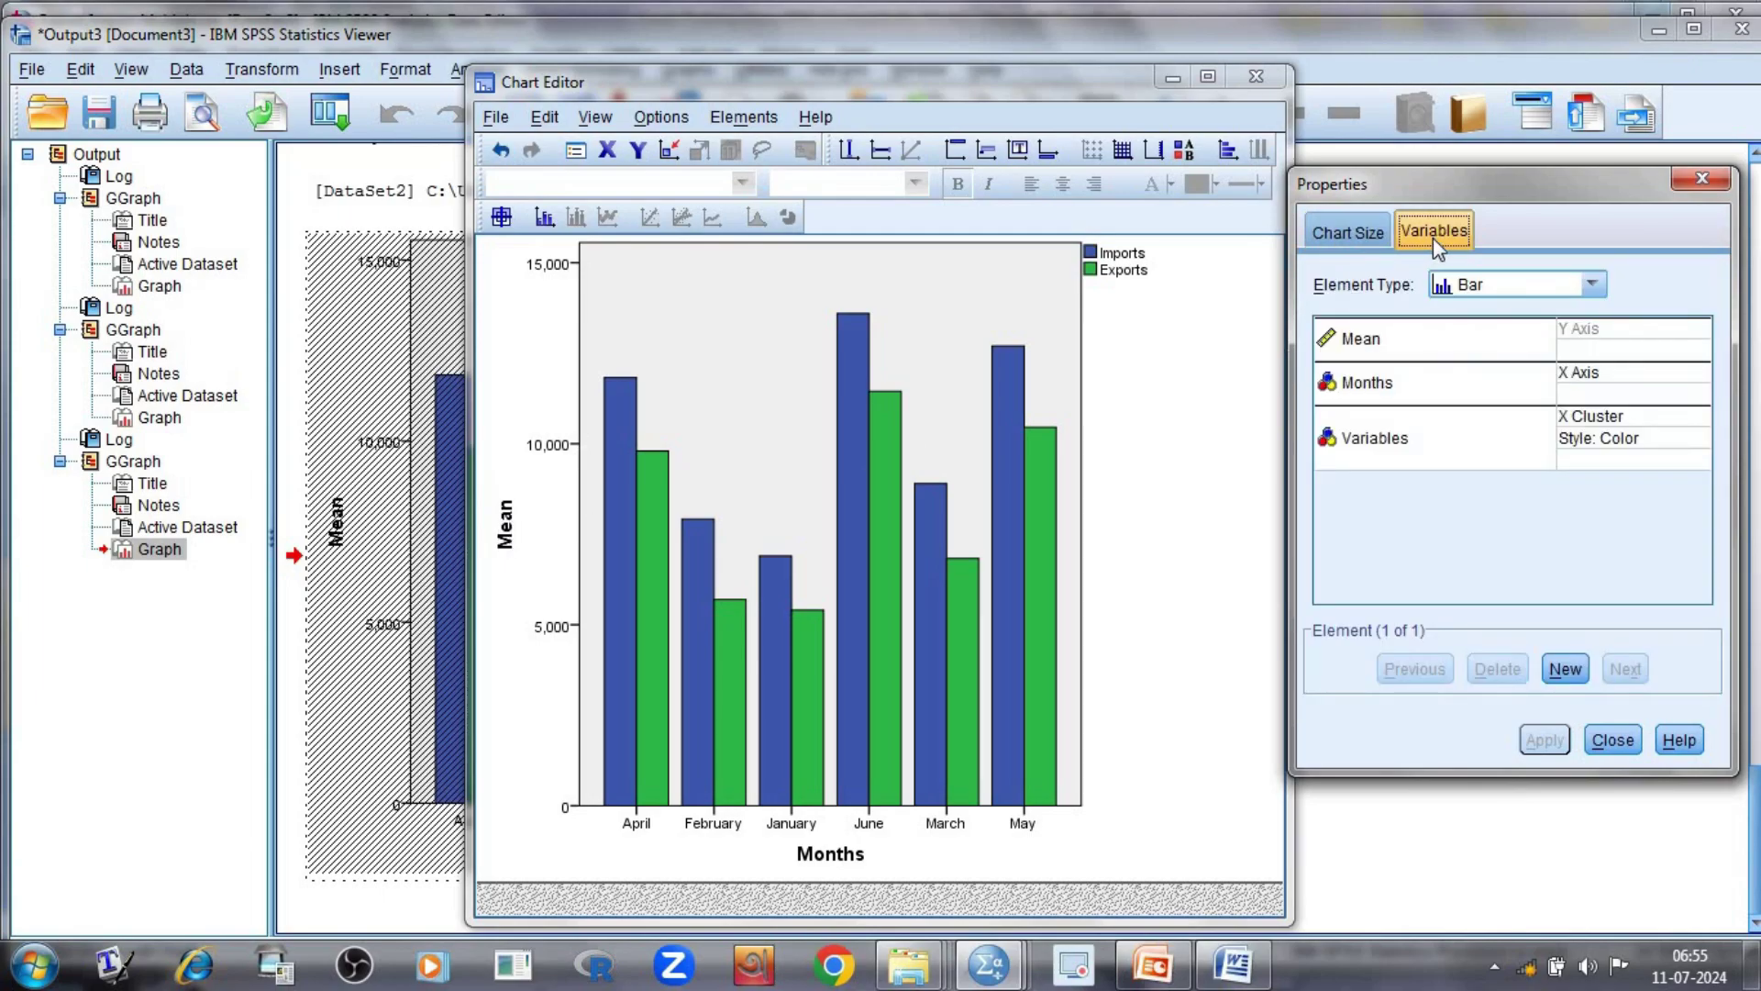
left_click(514, 537)
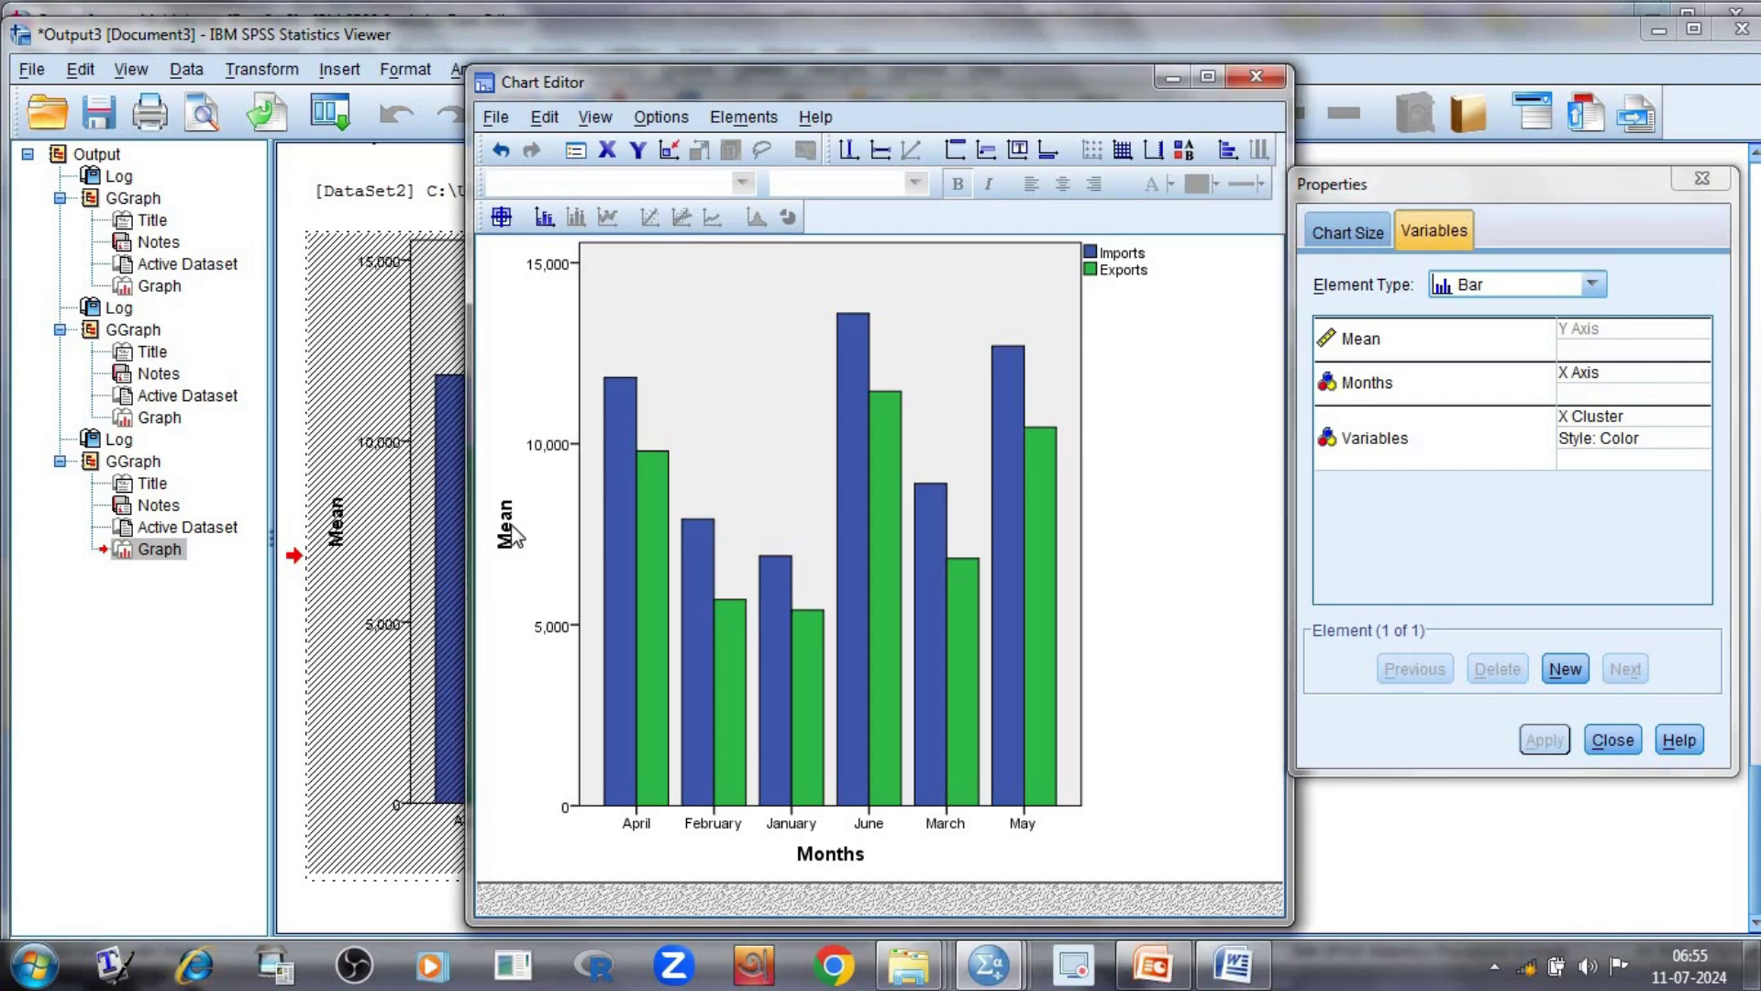
left_click(513, 537)
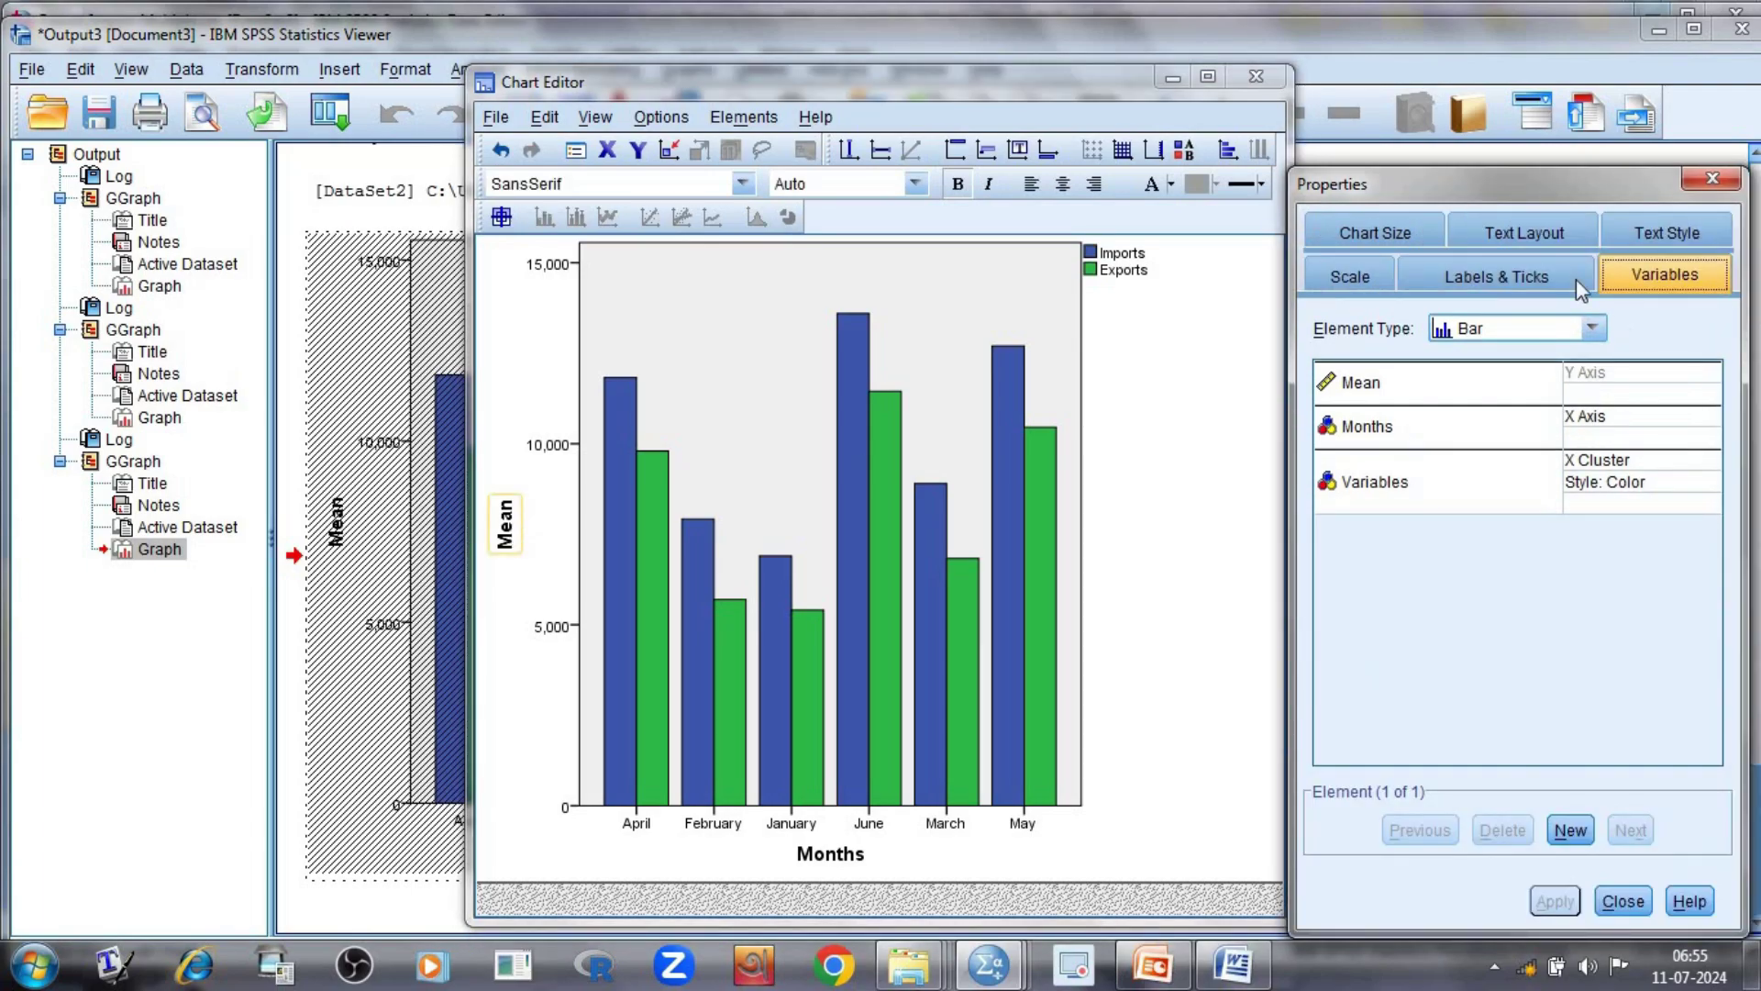
left_click(1572, 238)
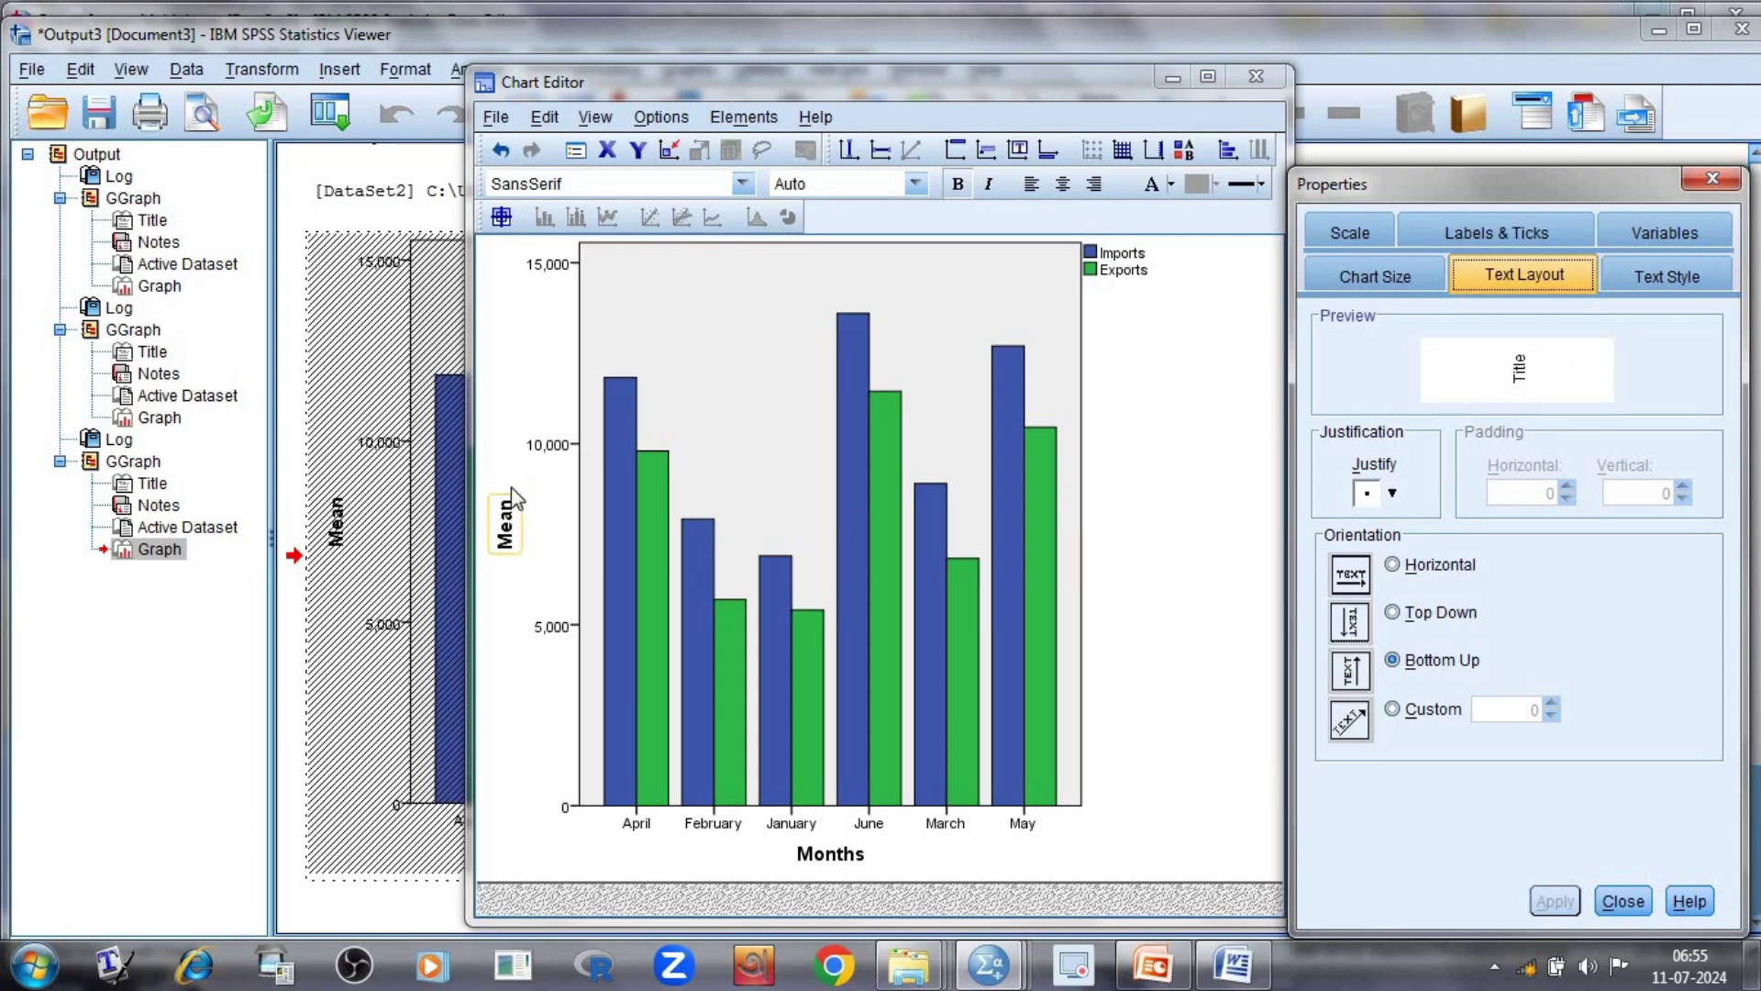
- Try the Top Down and Horizontal orientations on the Mean axis title, restore Bottom Up and dismiss the Windows color scheme message
left_click(505, 548)
left_click(1393, 612)
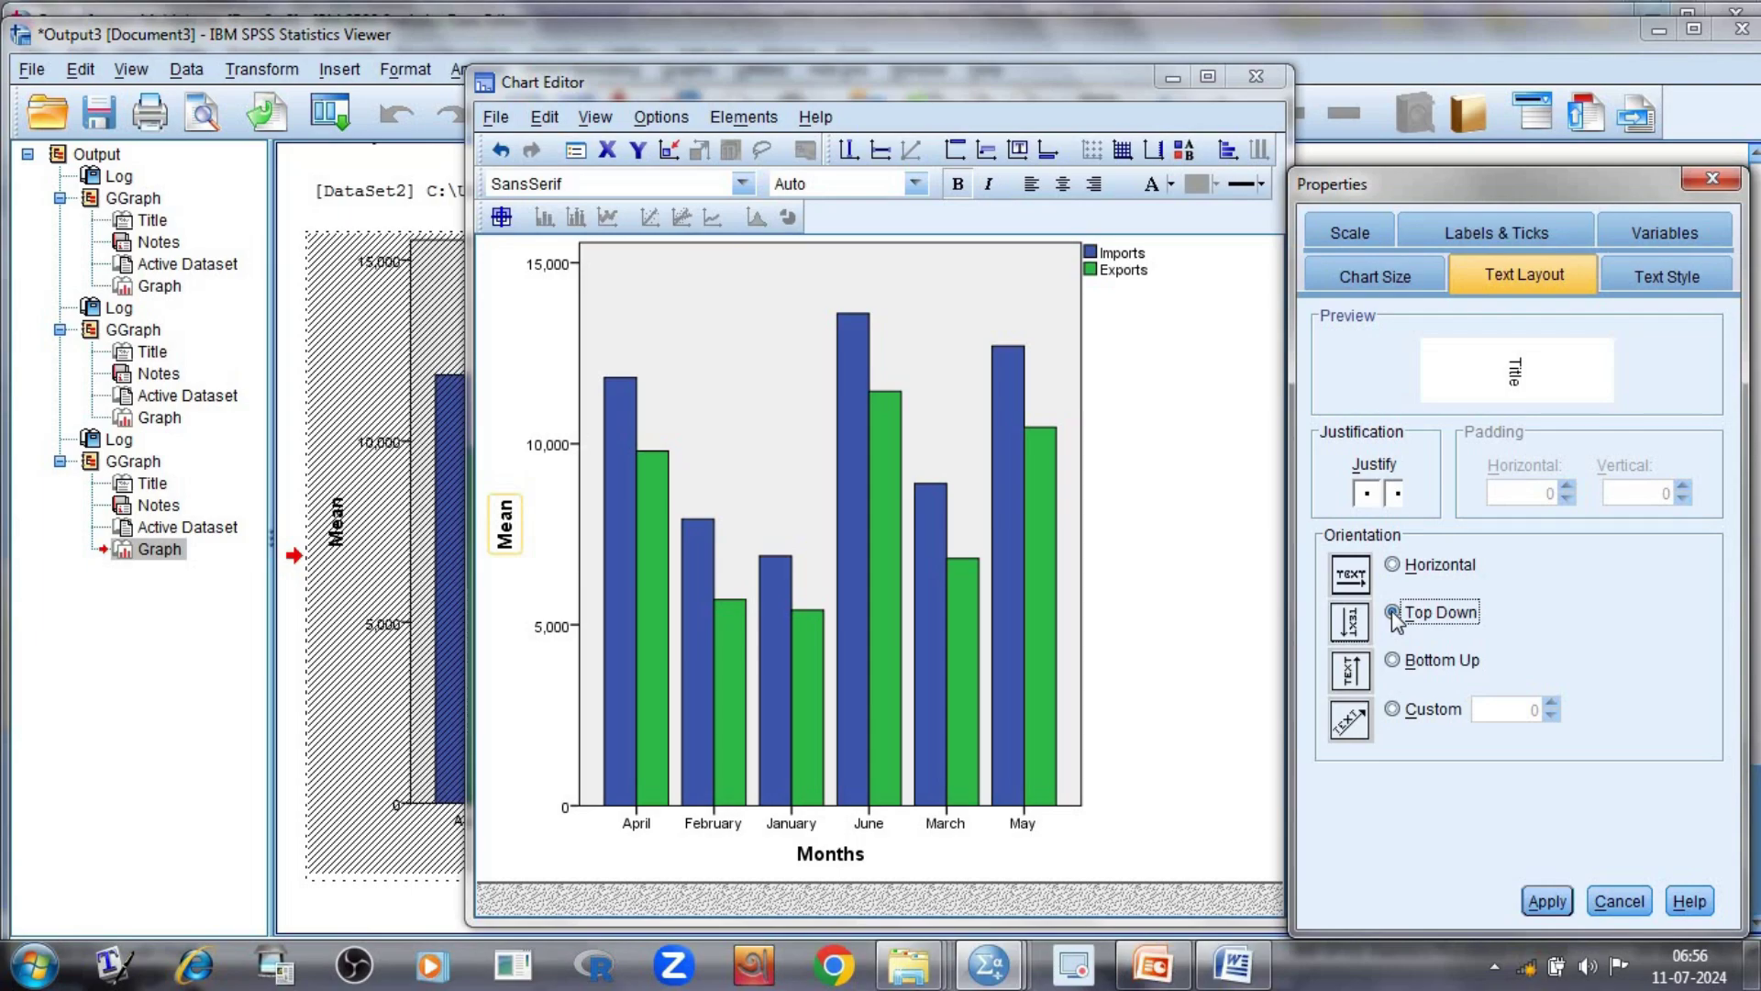
left_click(1548, 901)
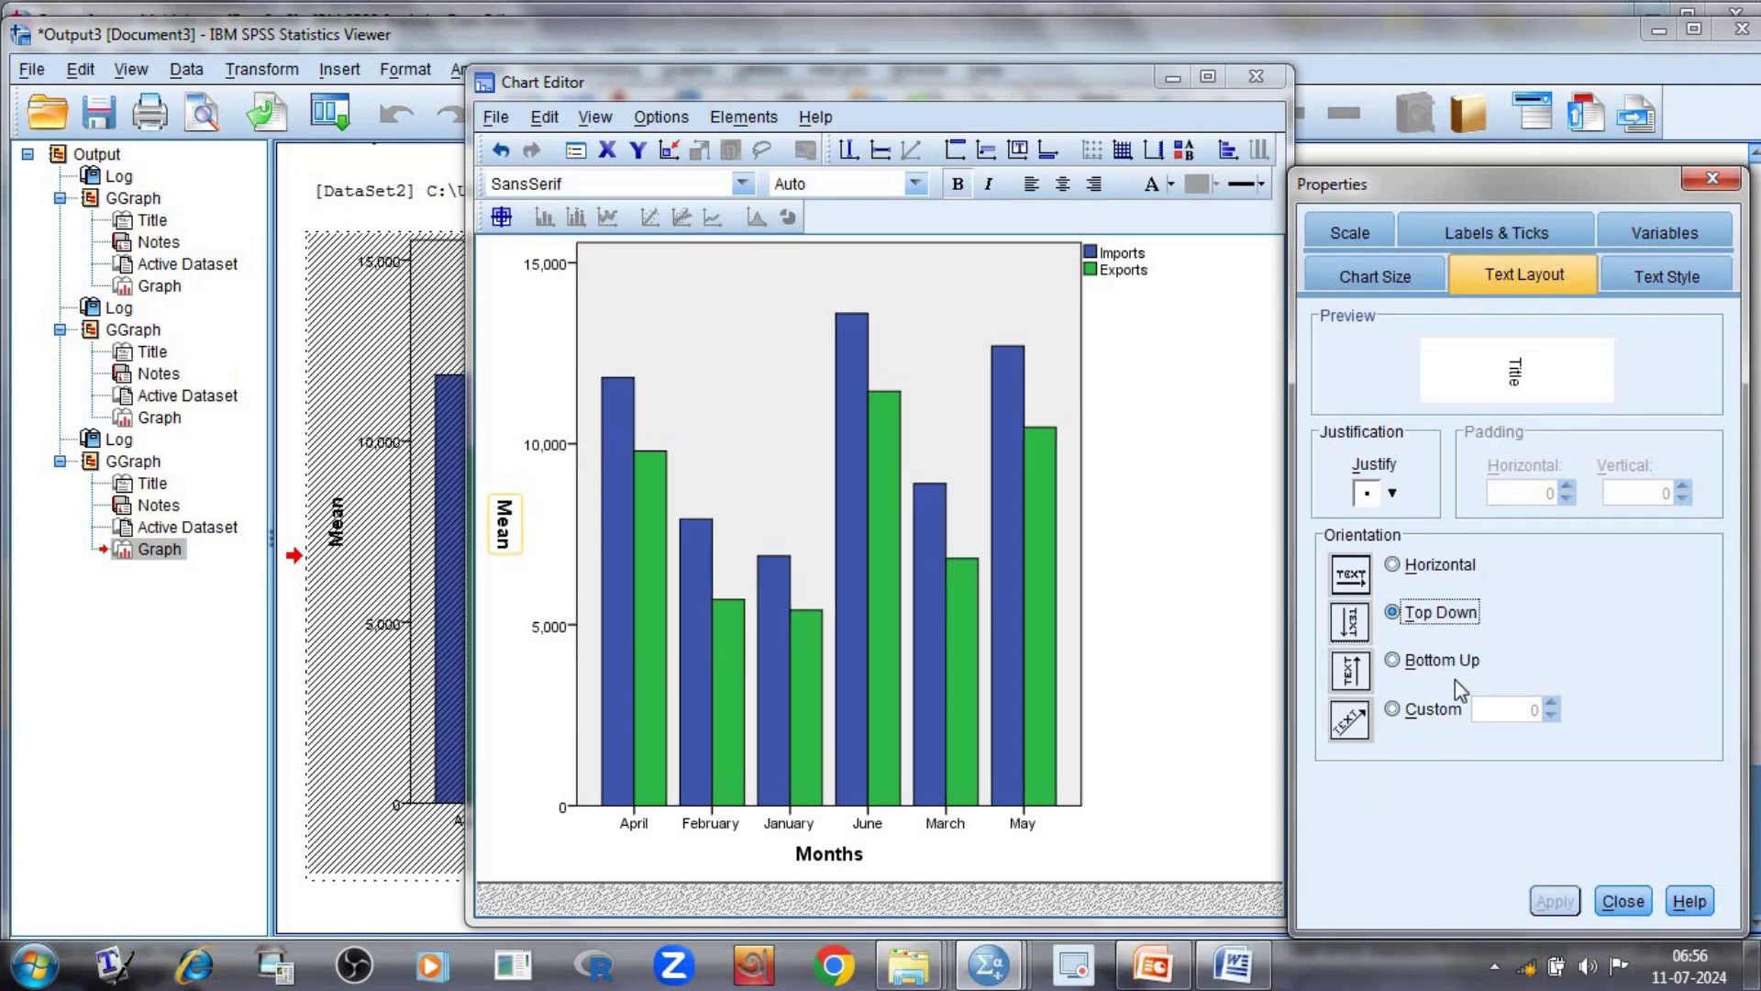
left_click(1393, 710)
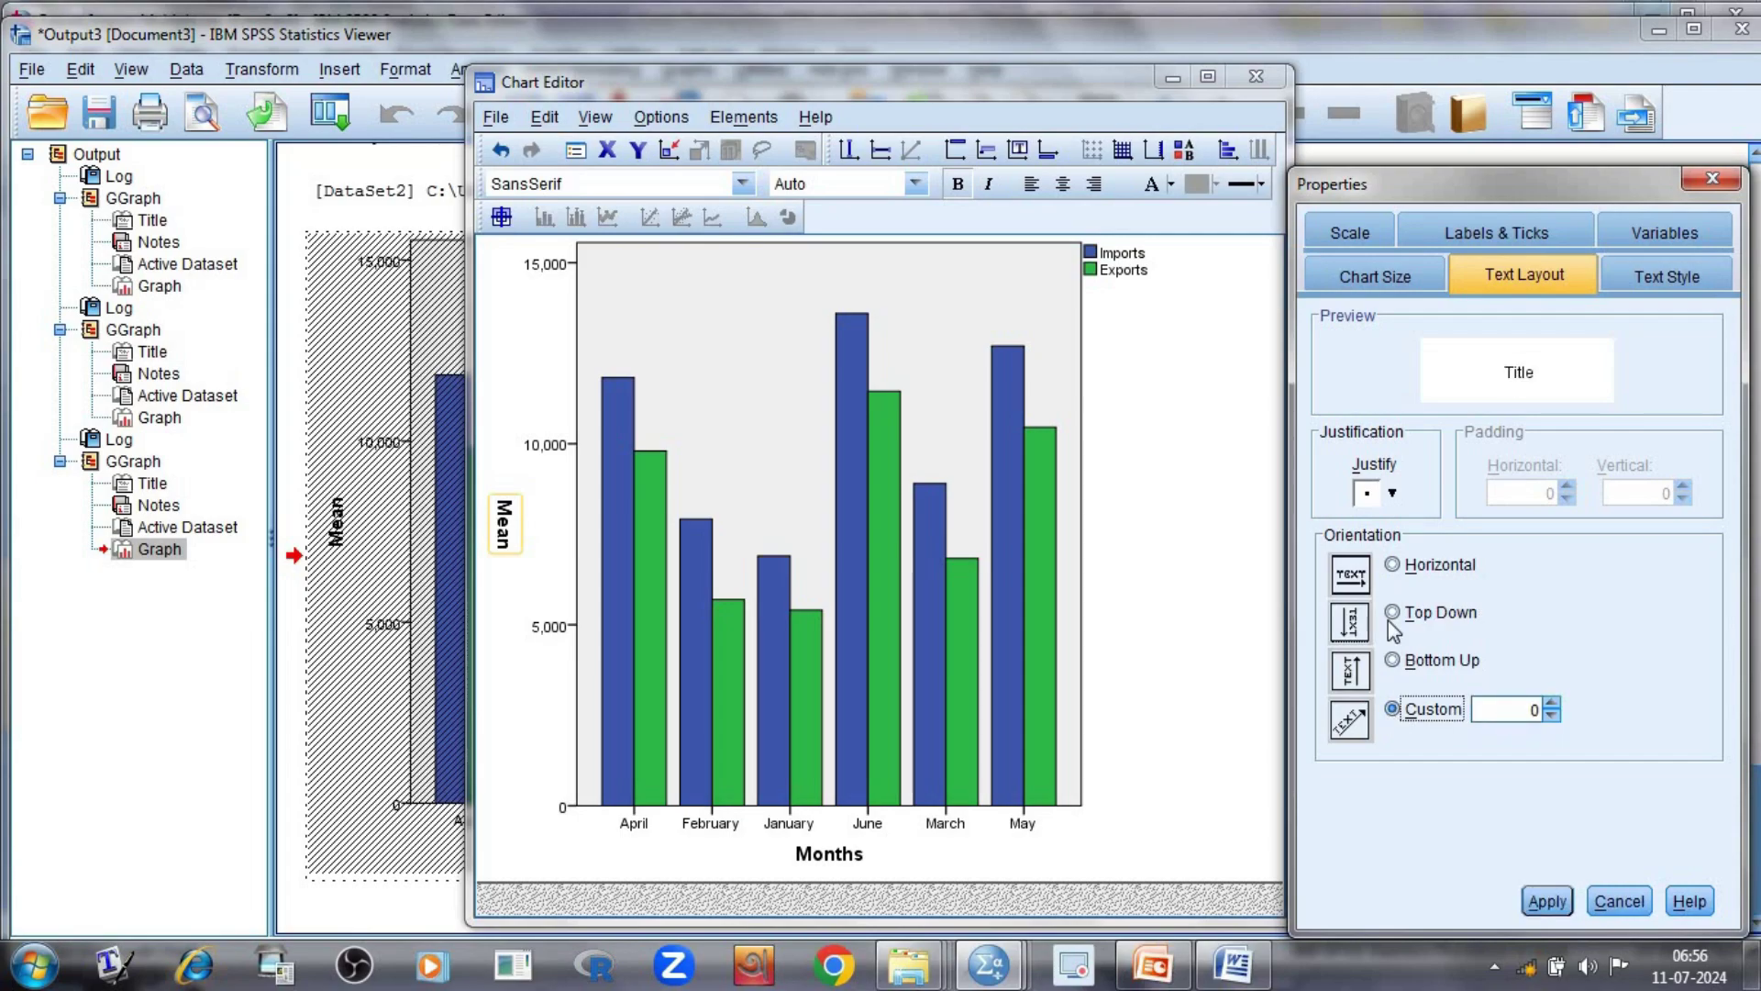
left_click(1394, 565)
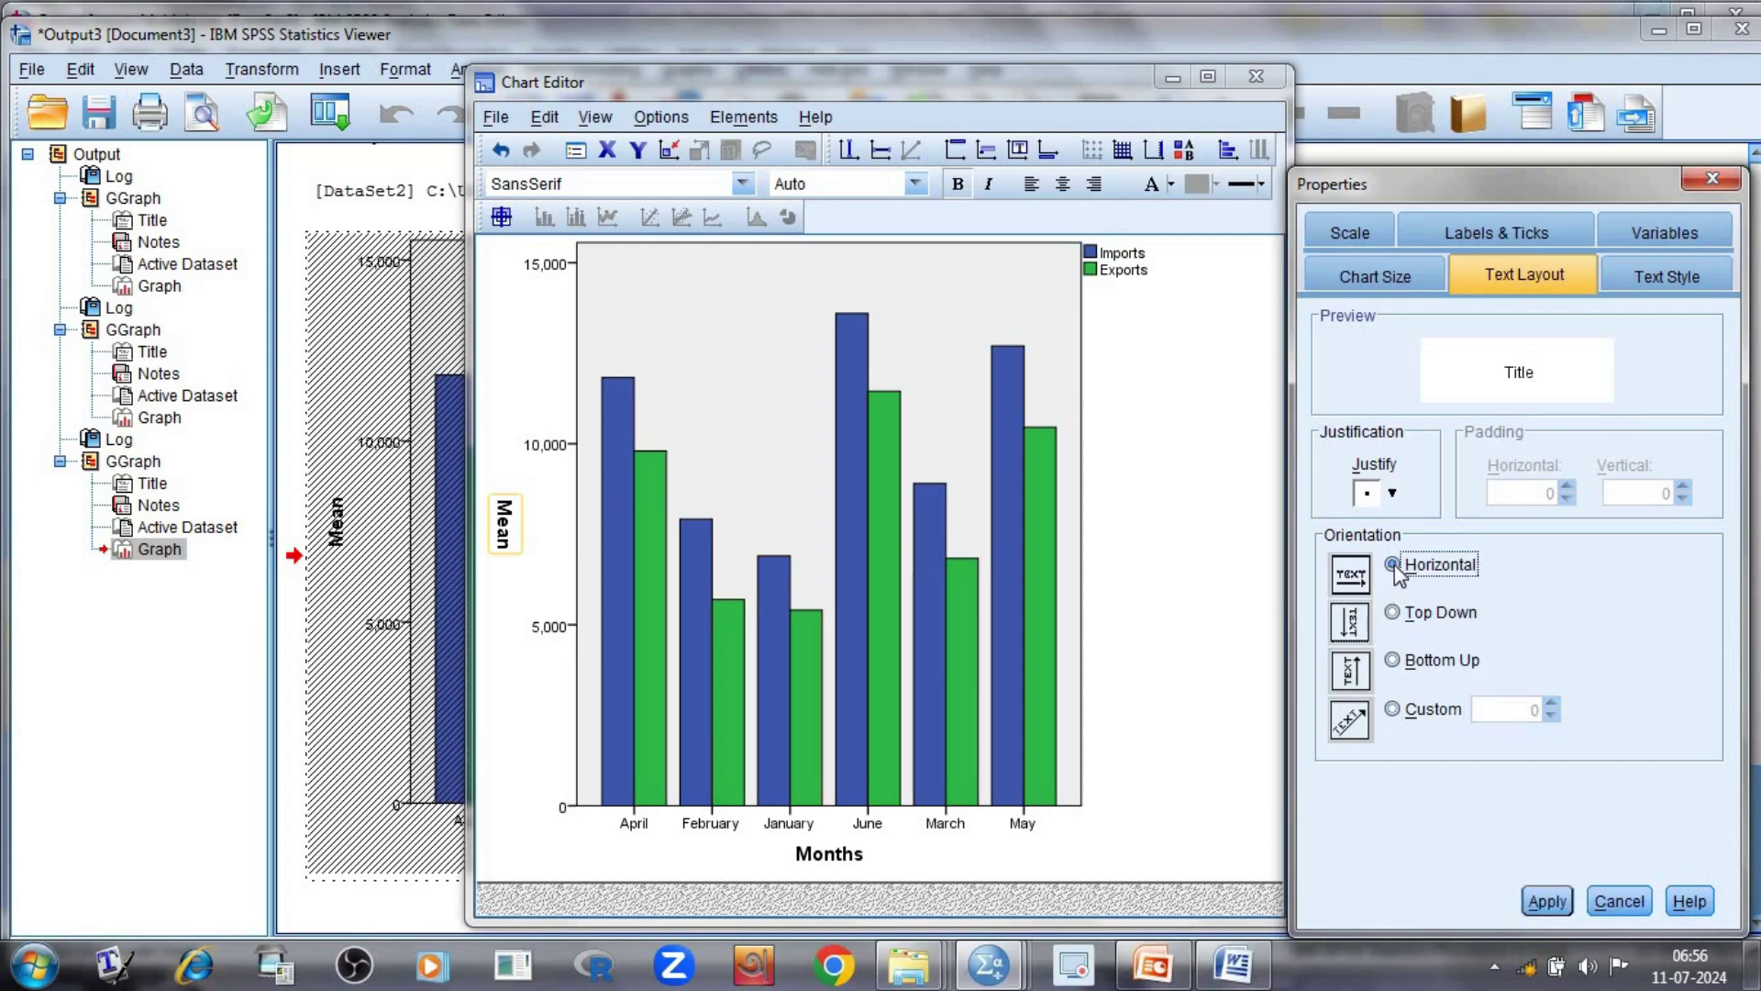
left_click(1530, 897)
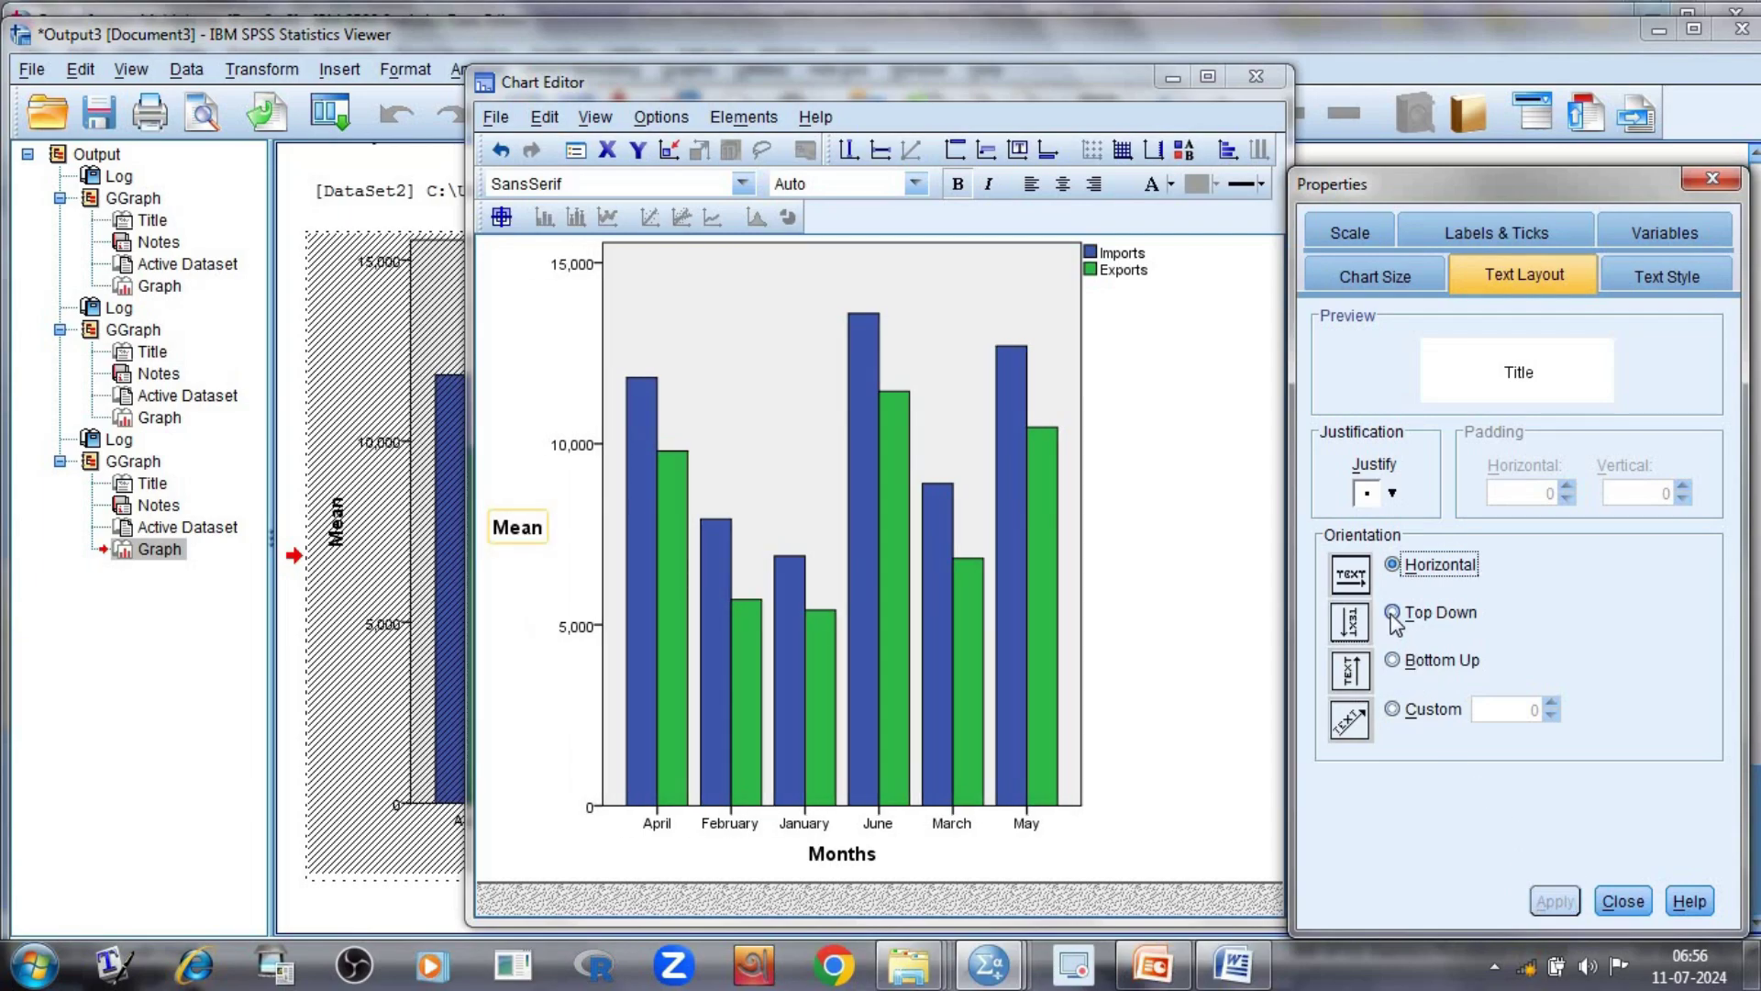
left_click(1393, 661)
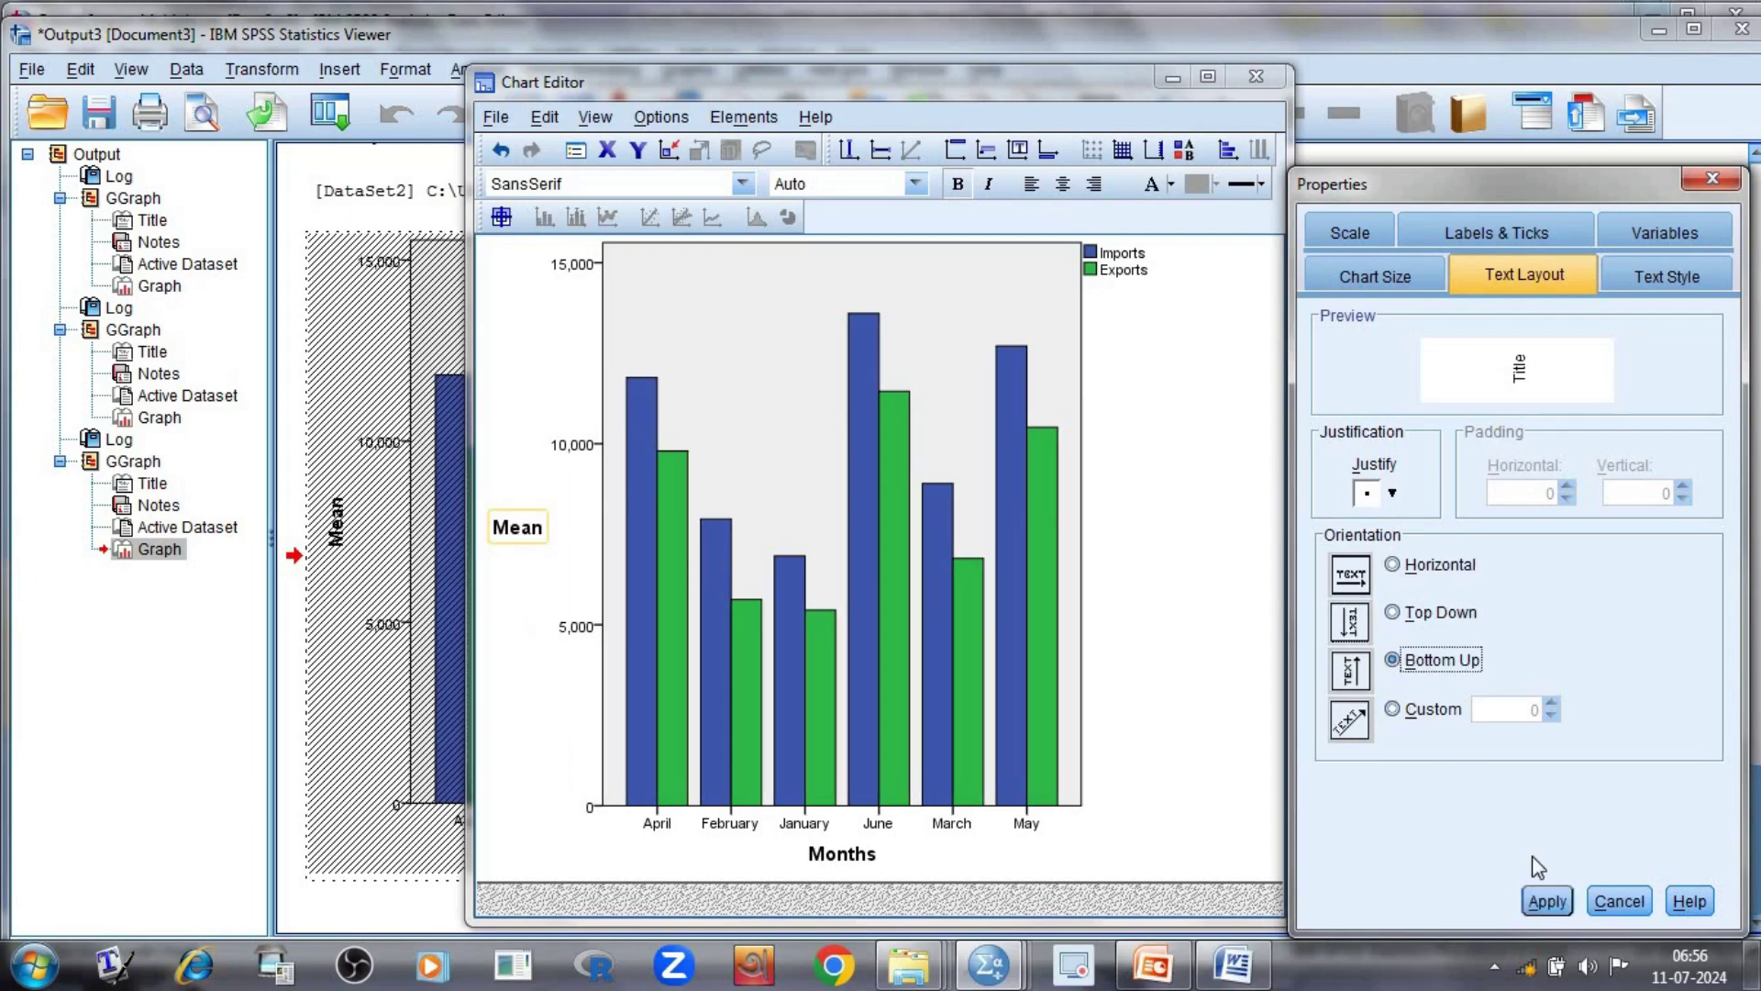
left_click(1543, 902)
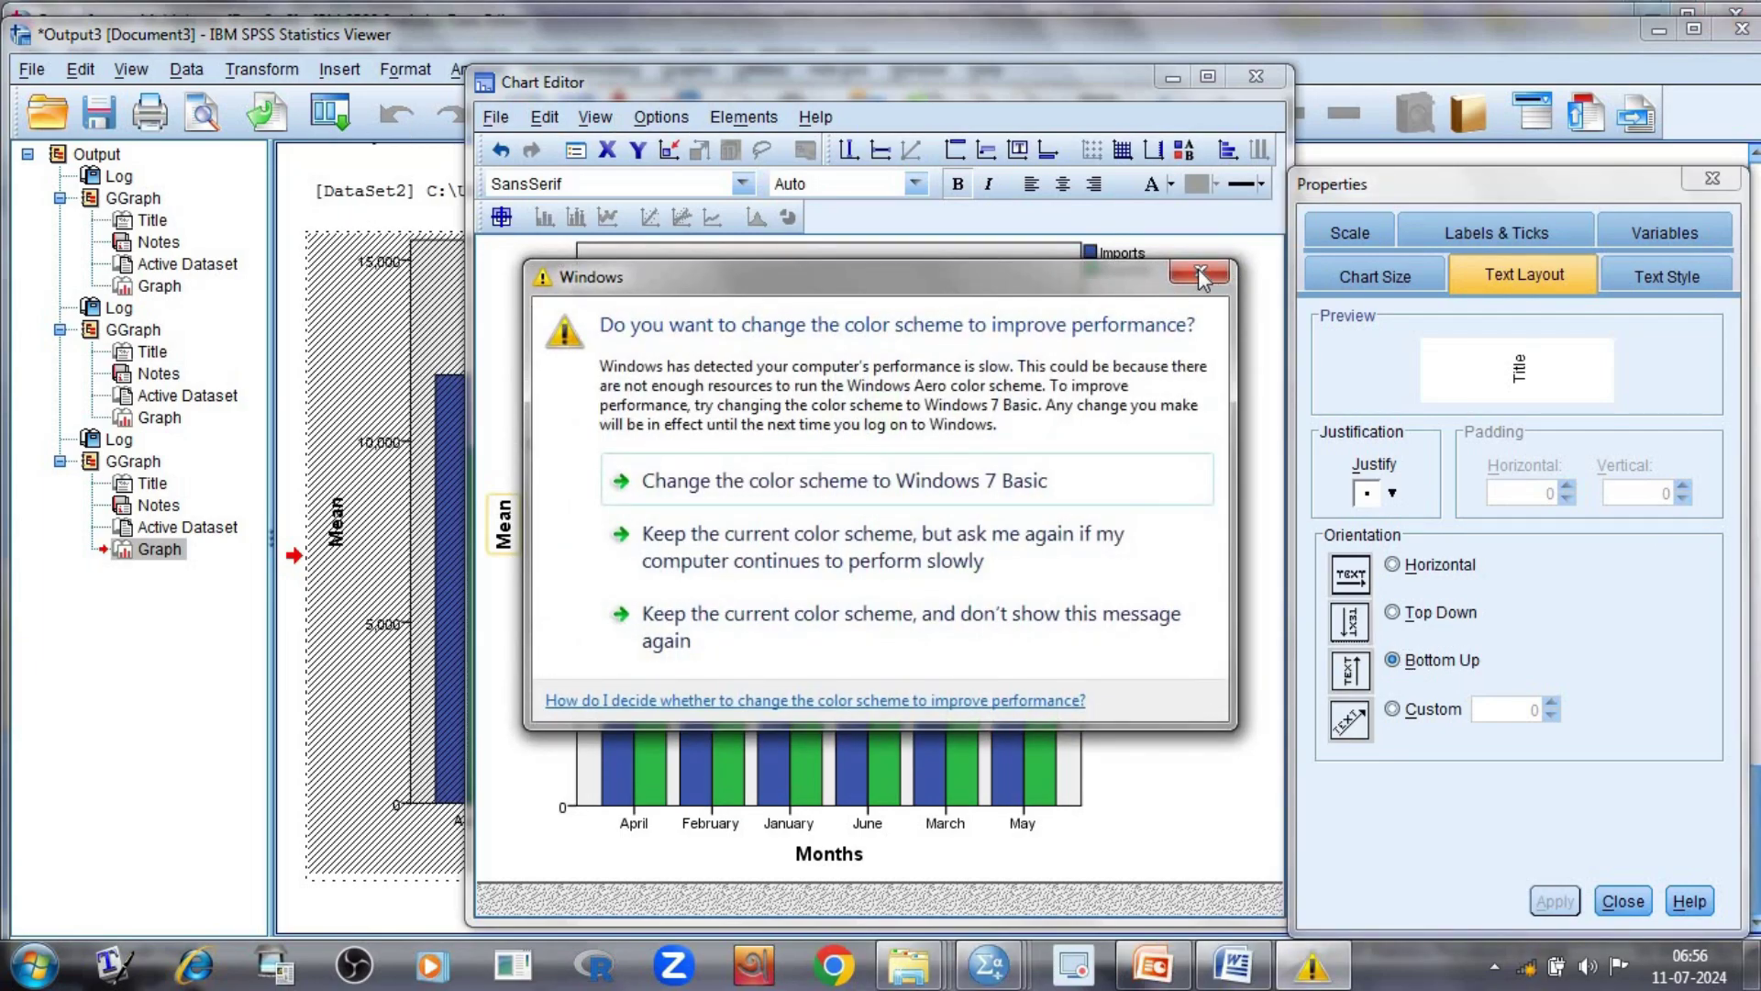
left_click(1176, 278)
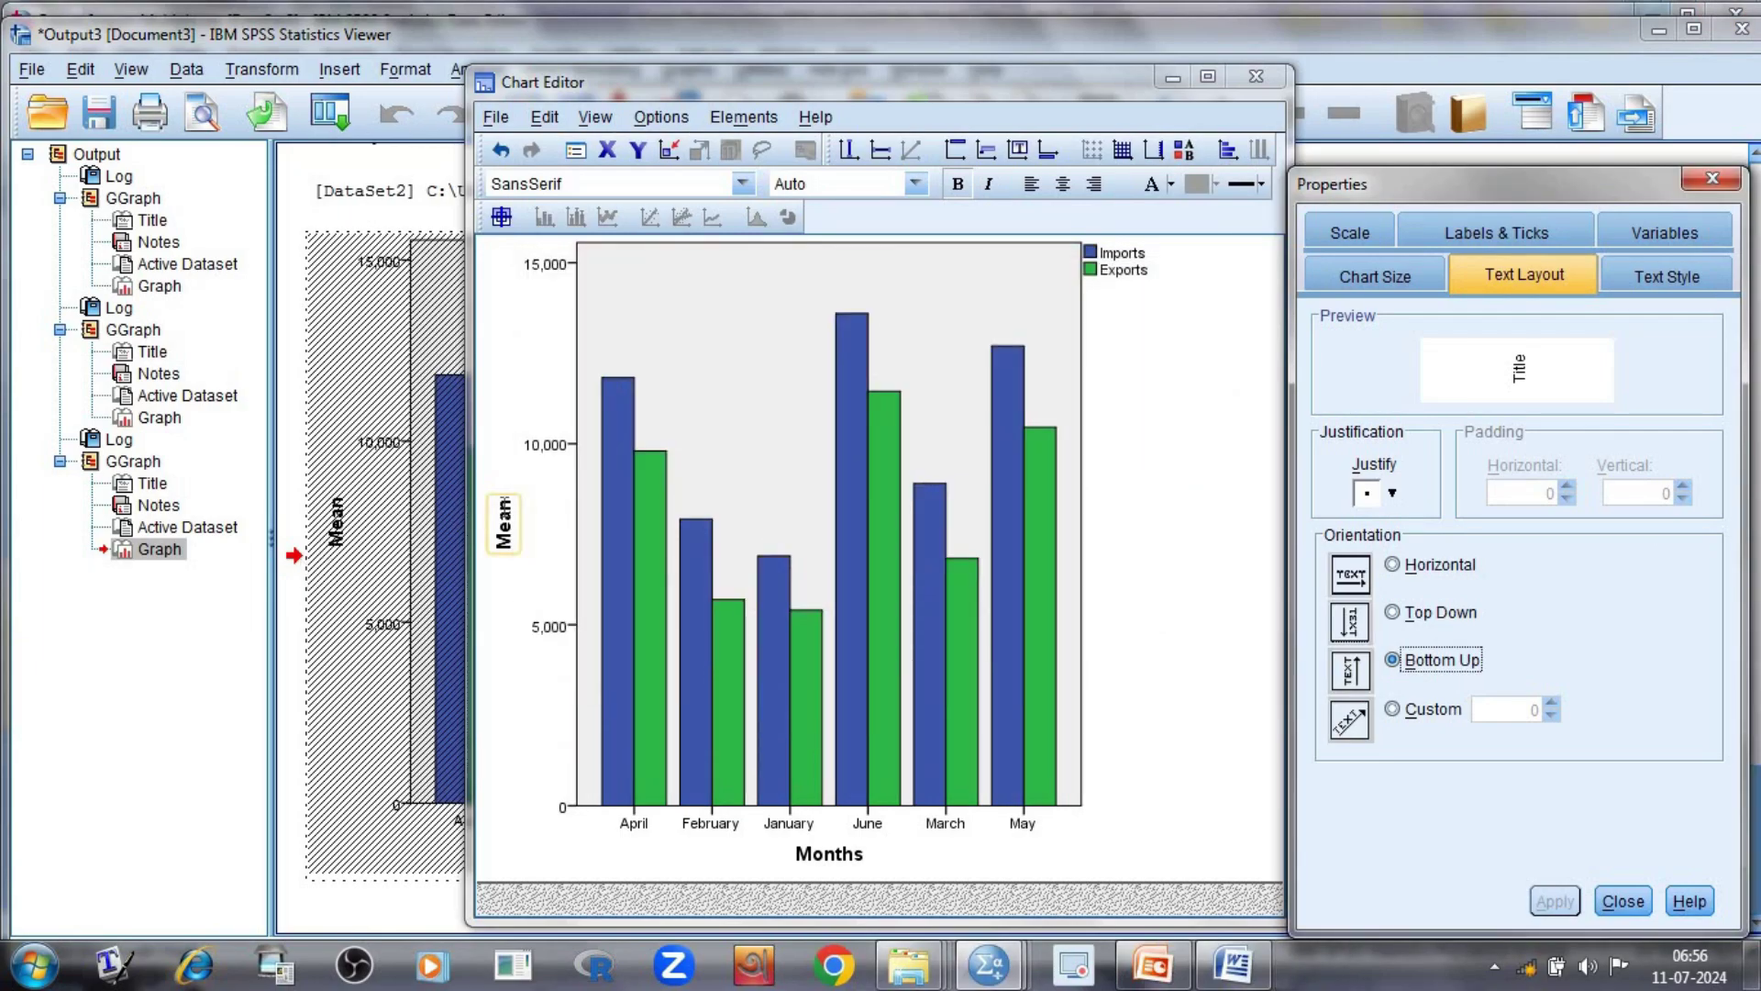
- Replace the Mean axis title with "Imports and Exports"
left_click(504, 524)
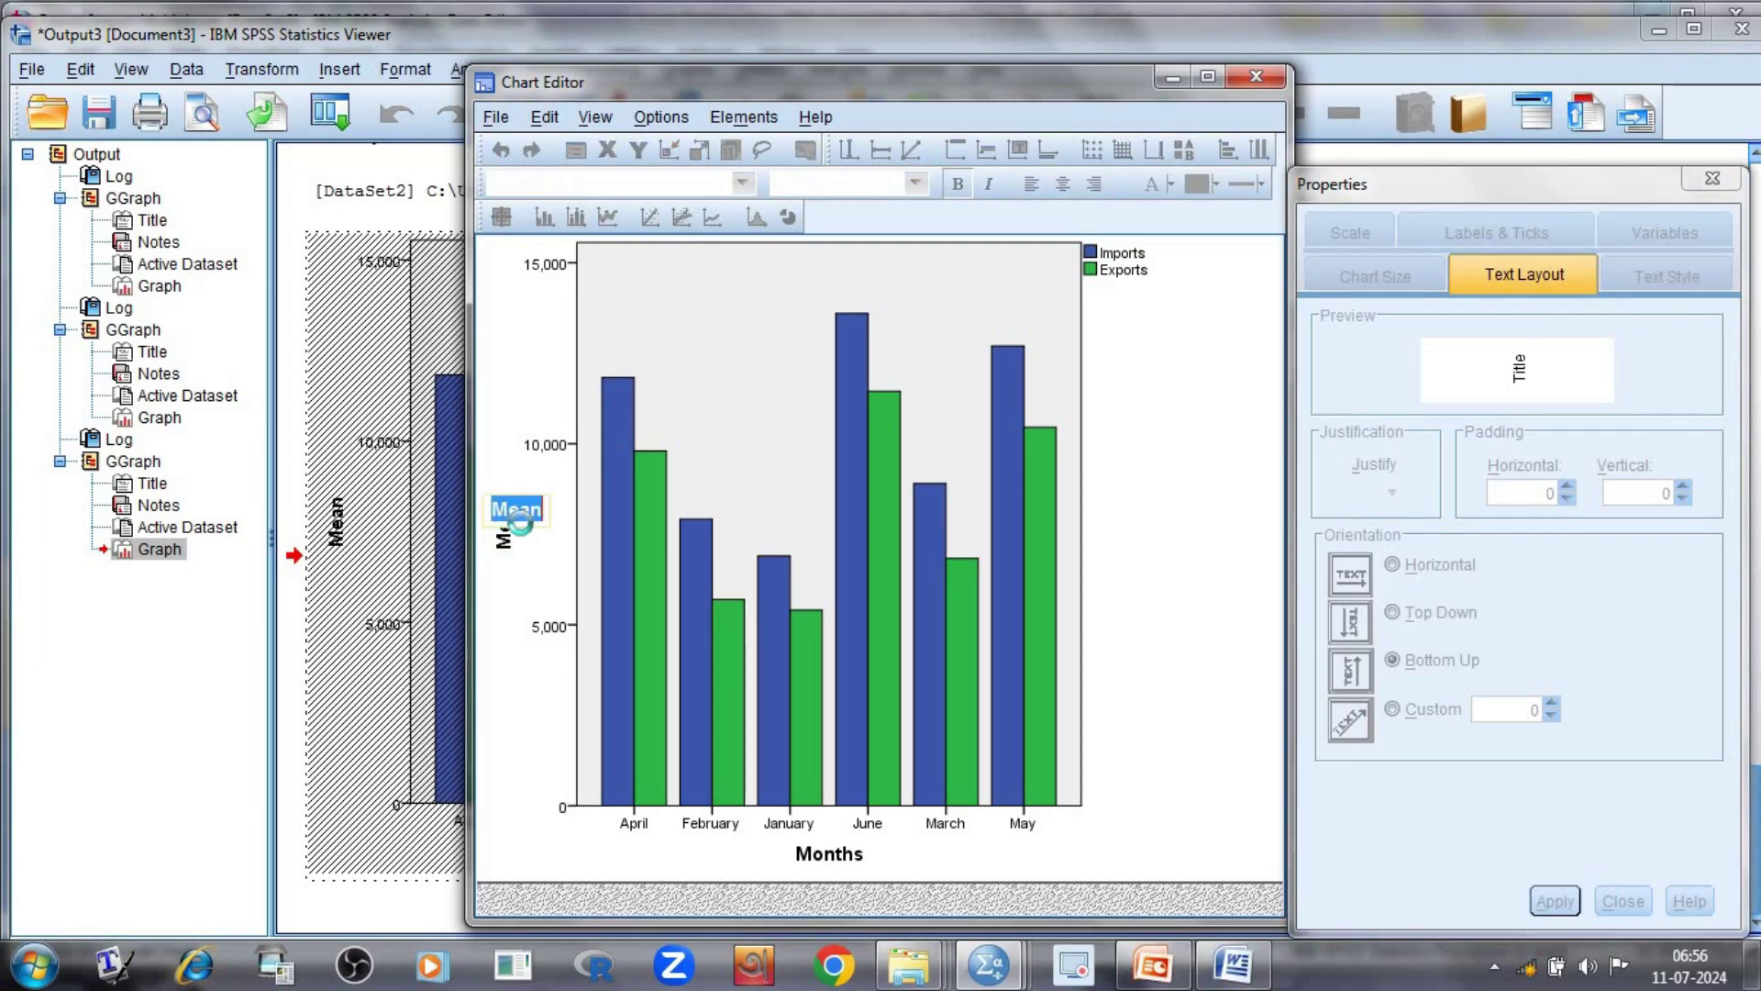
left_click(511, 550)
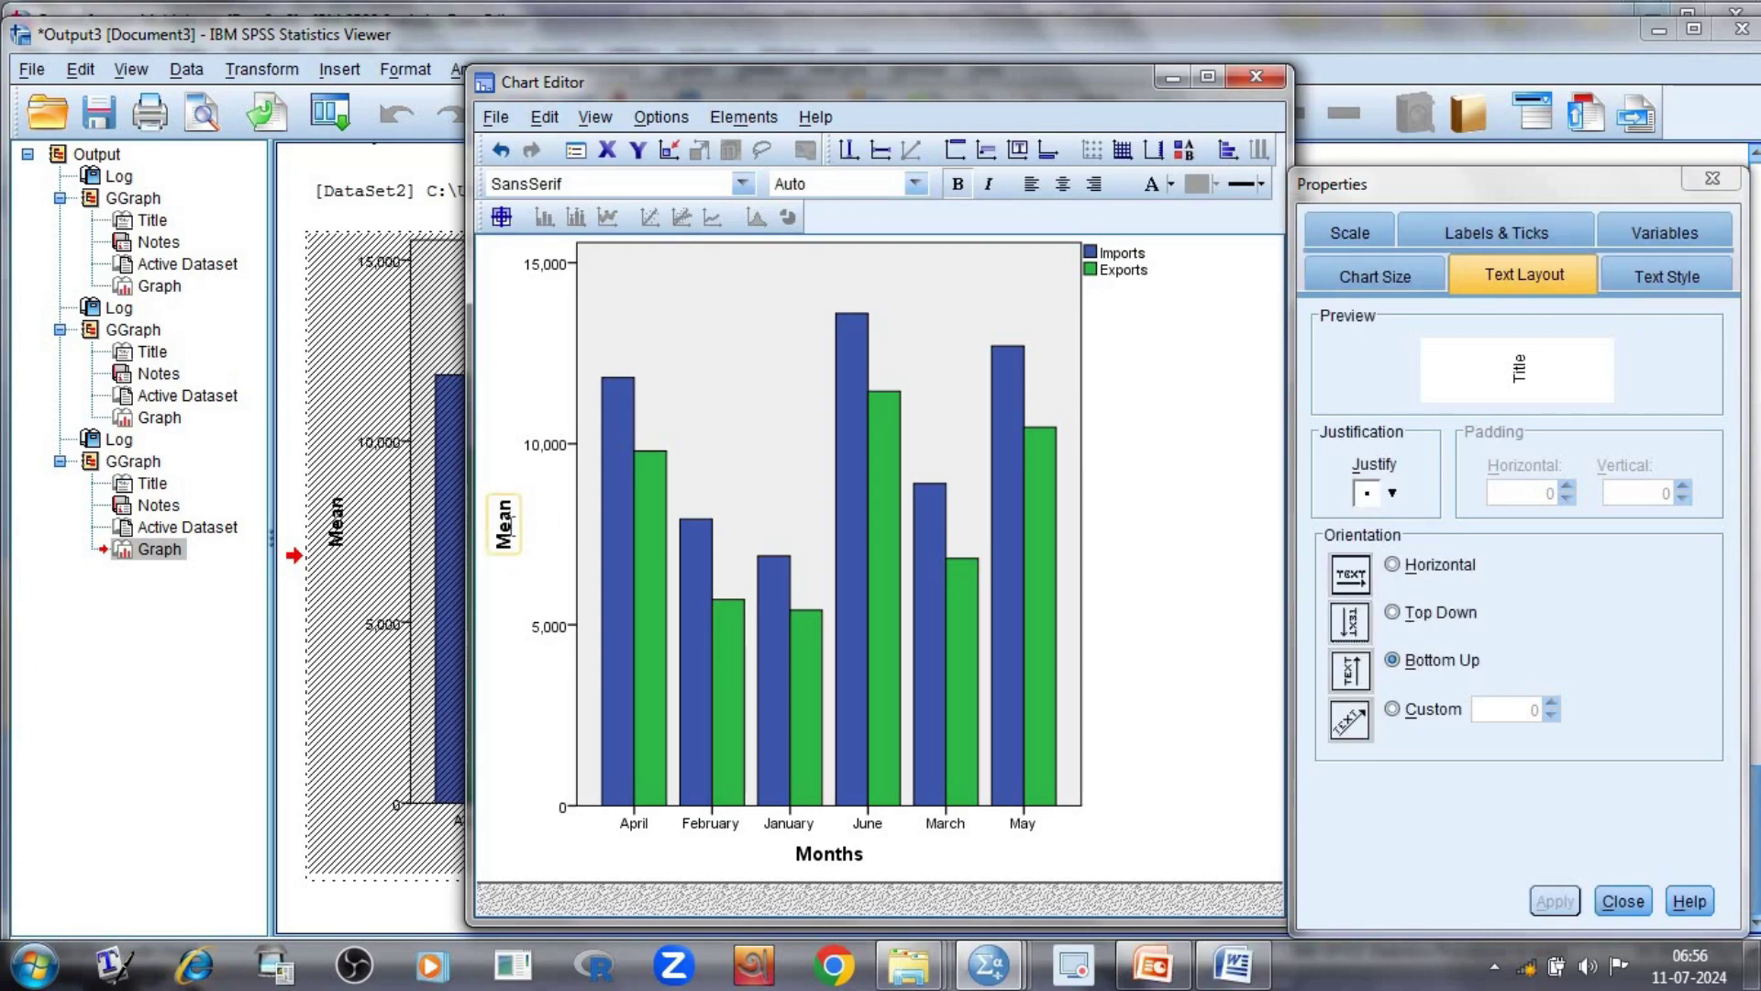
left_click(503, 541)
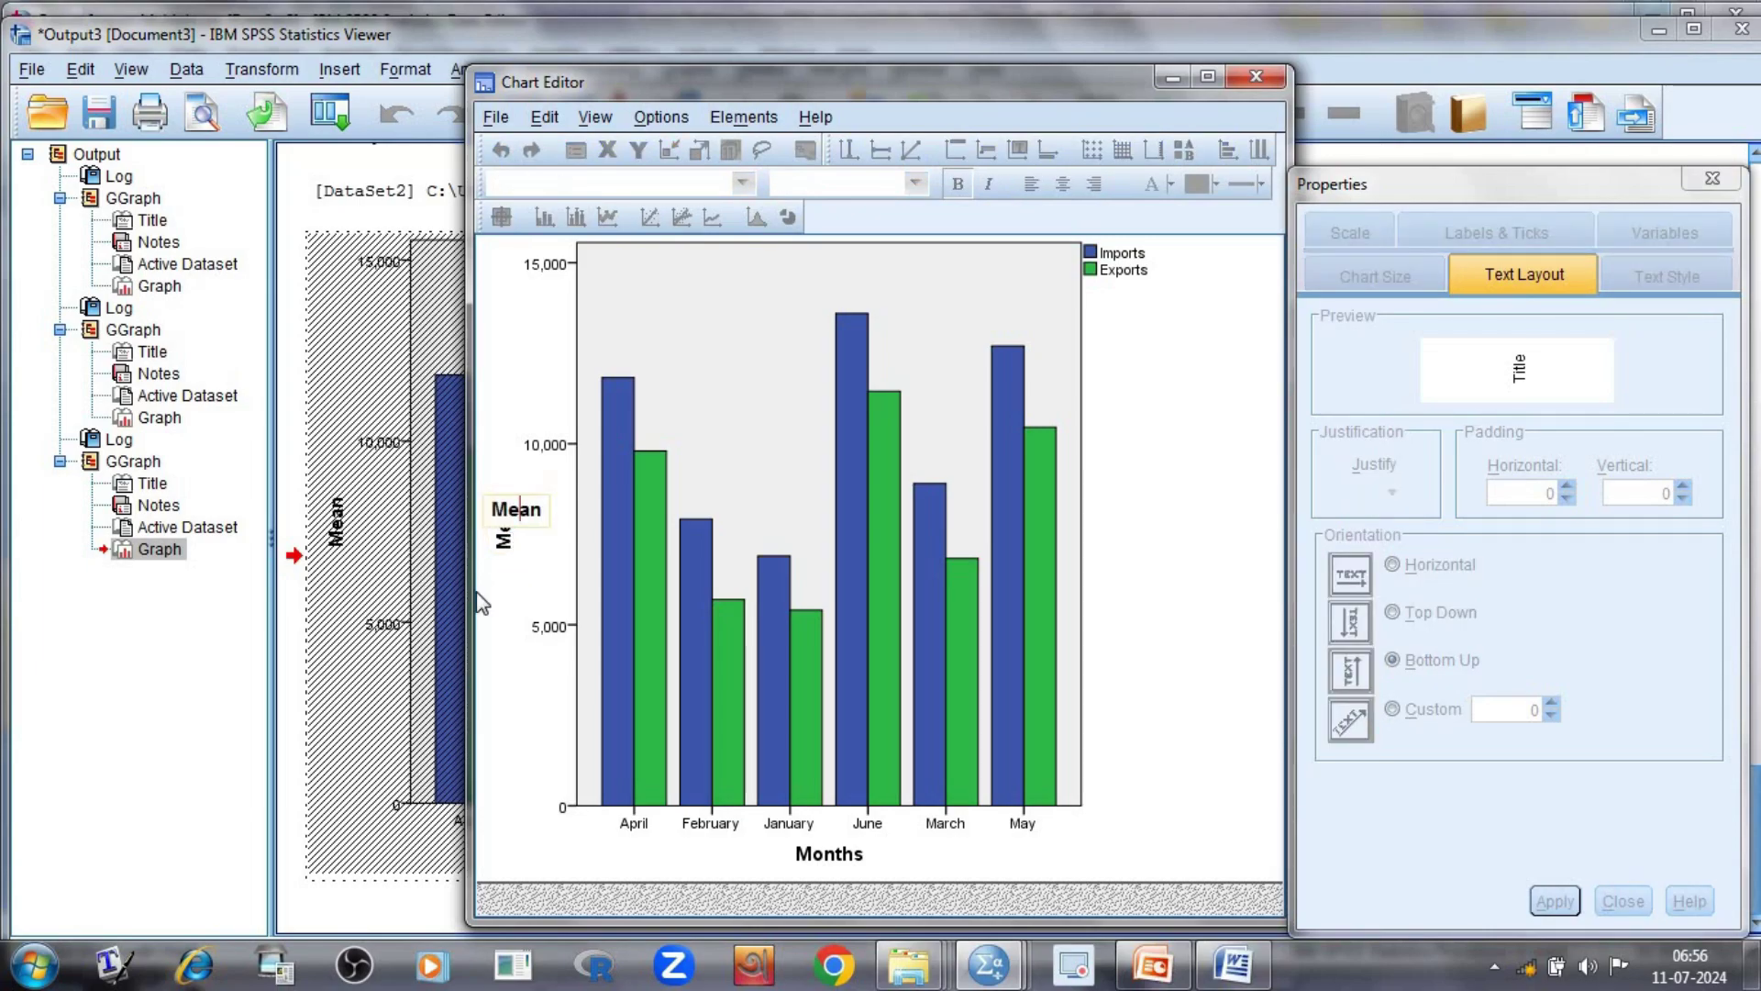
key("BackSpace")
key("BackSpace")
key("Delete")
key("Delete")
type("Imports and Exp")
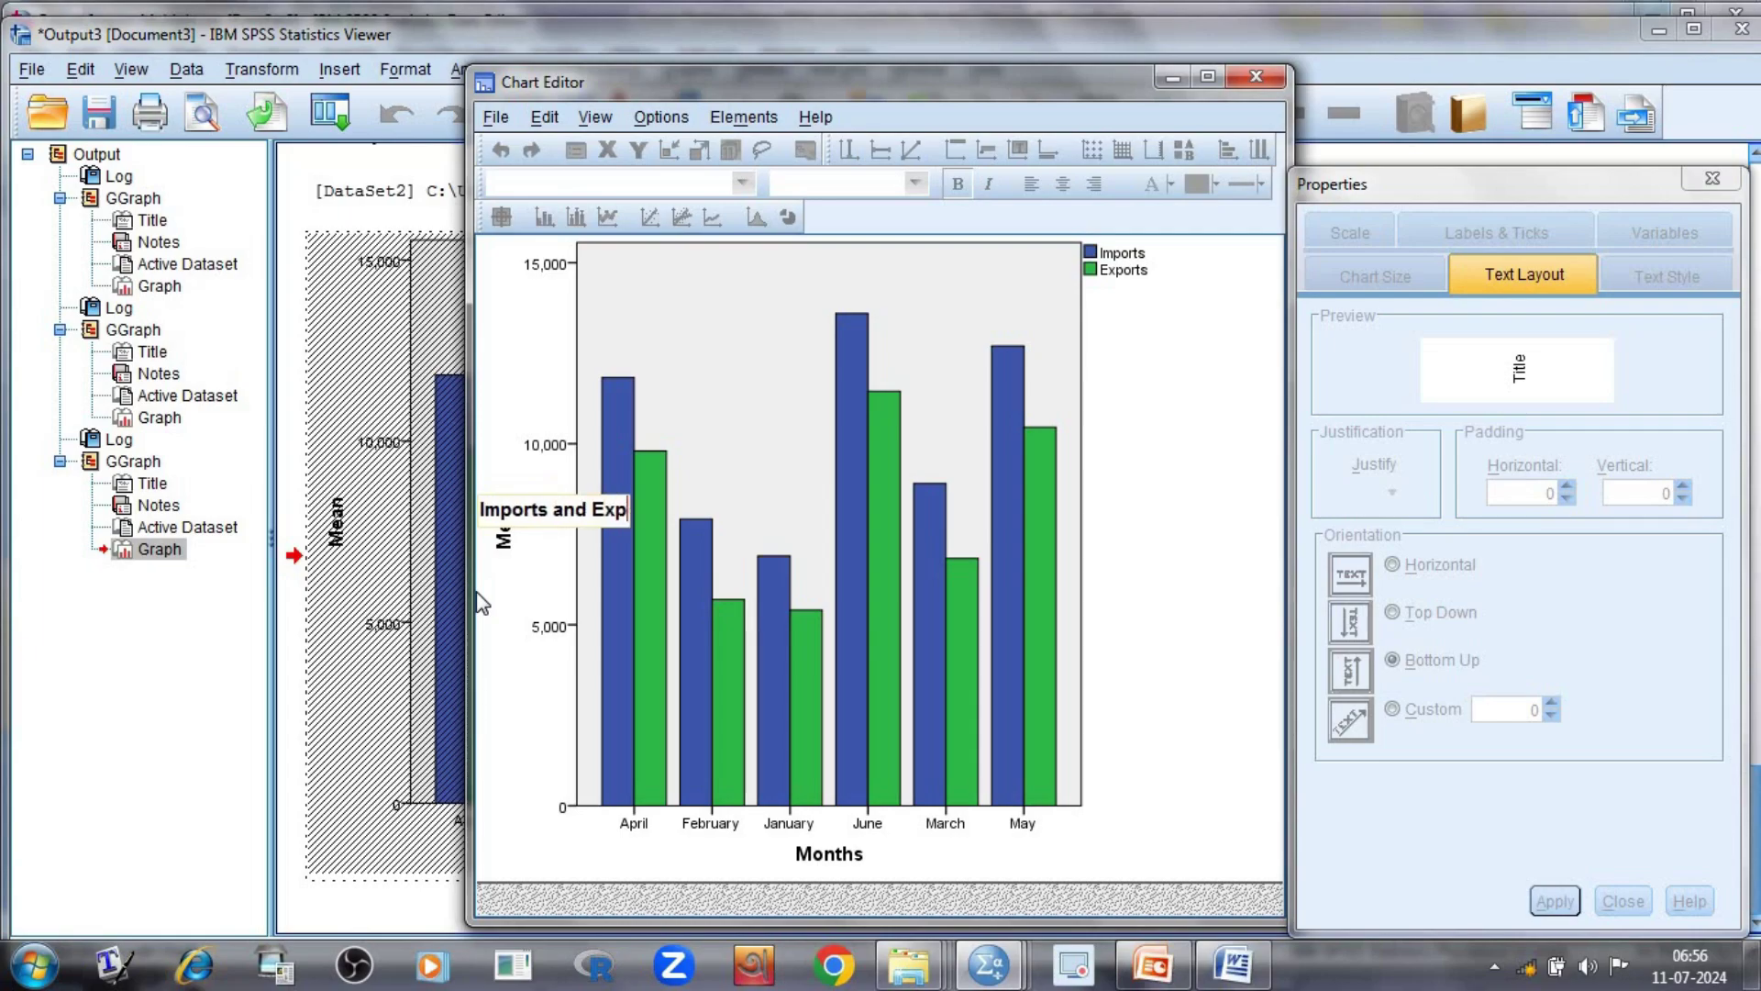
type("orts")
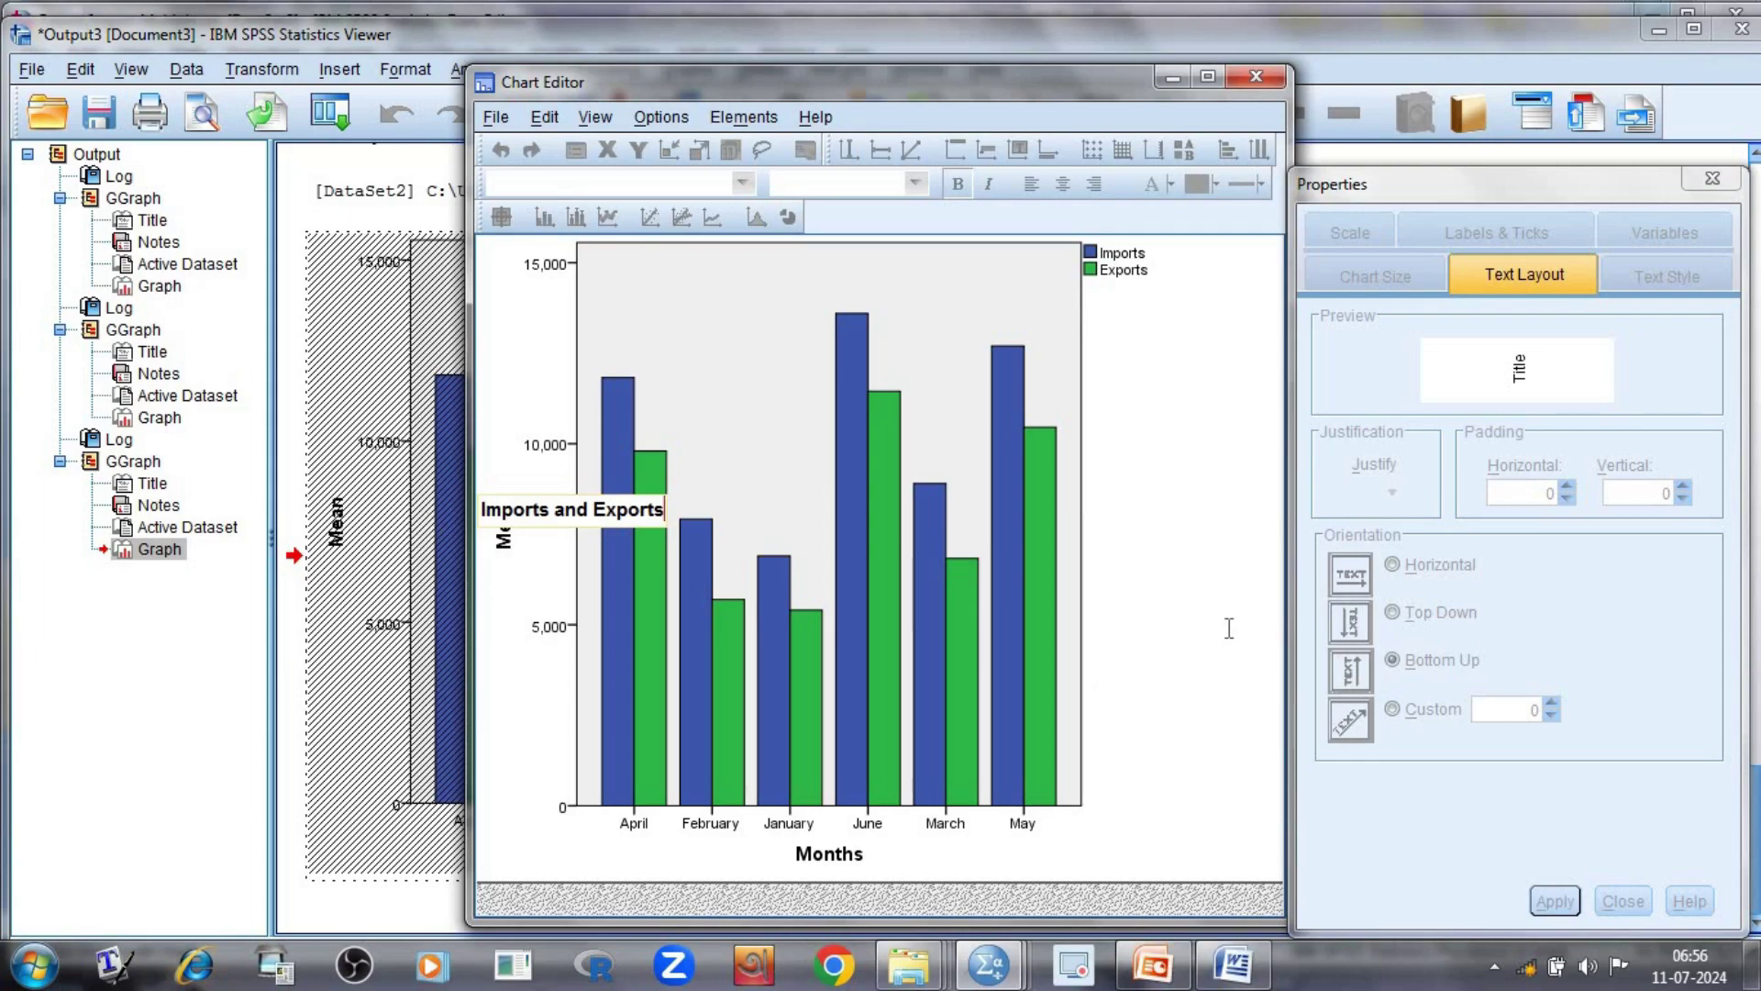
left_click(522, 389)
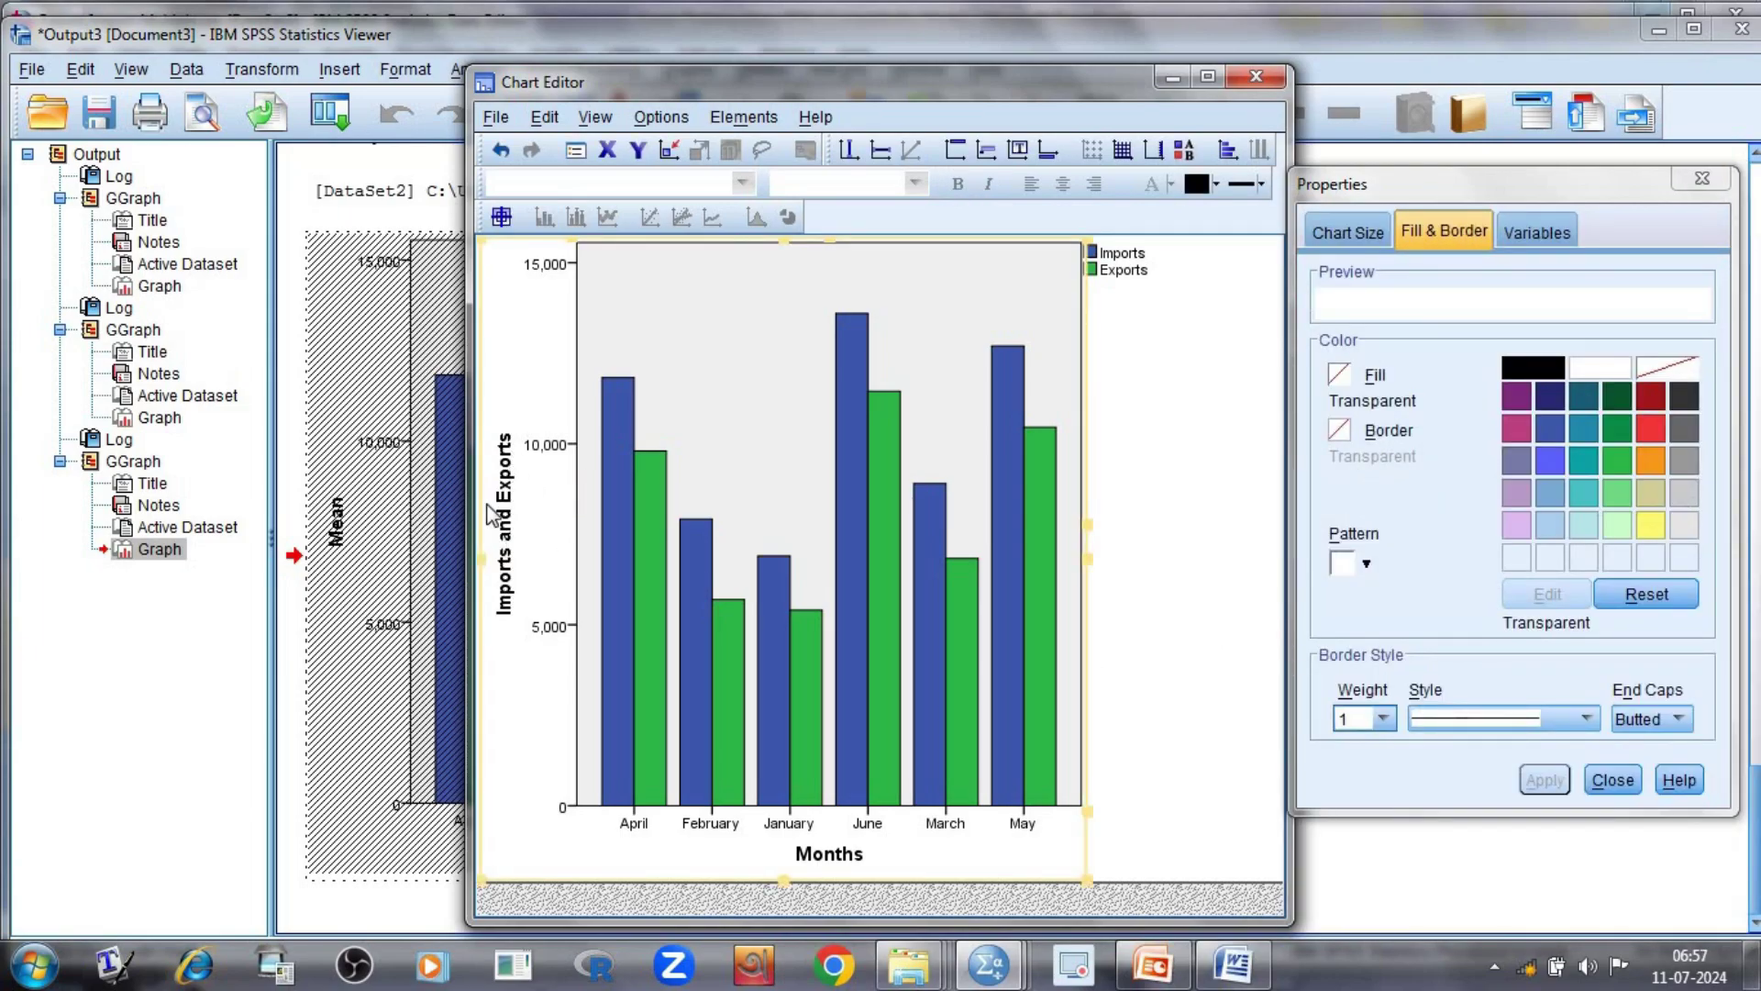
- Set the border color of all the bars to red (239, 51, 56) and apply it
left_click(620, 490)
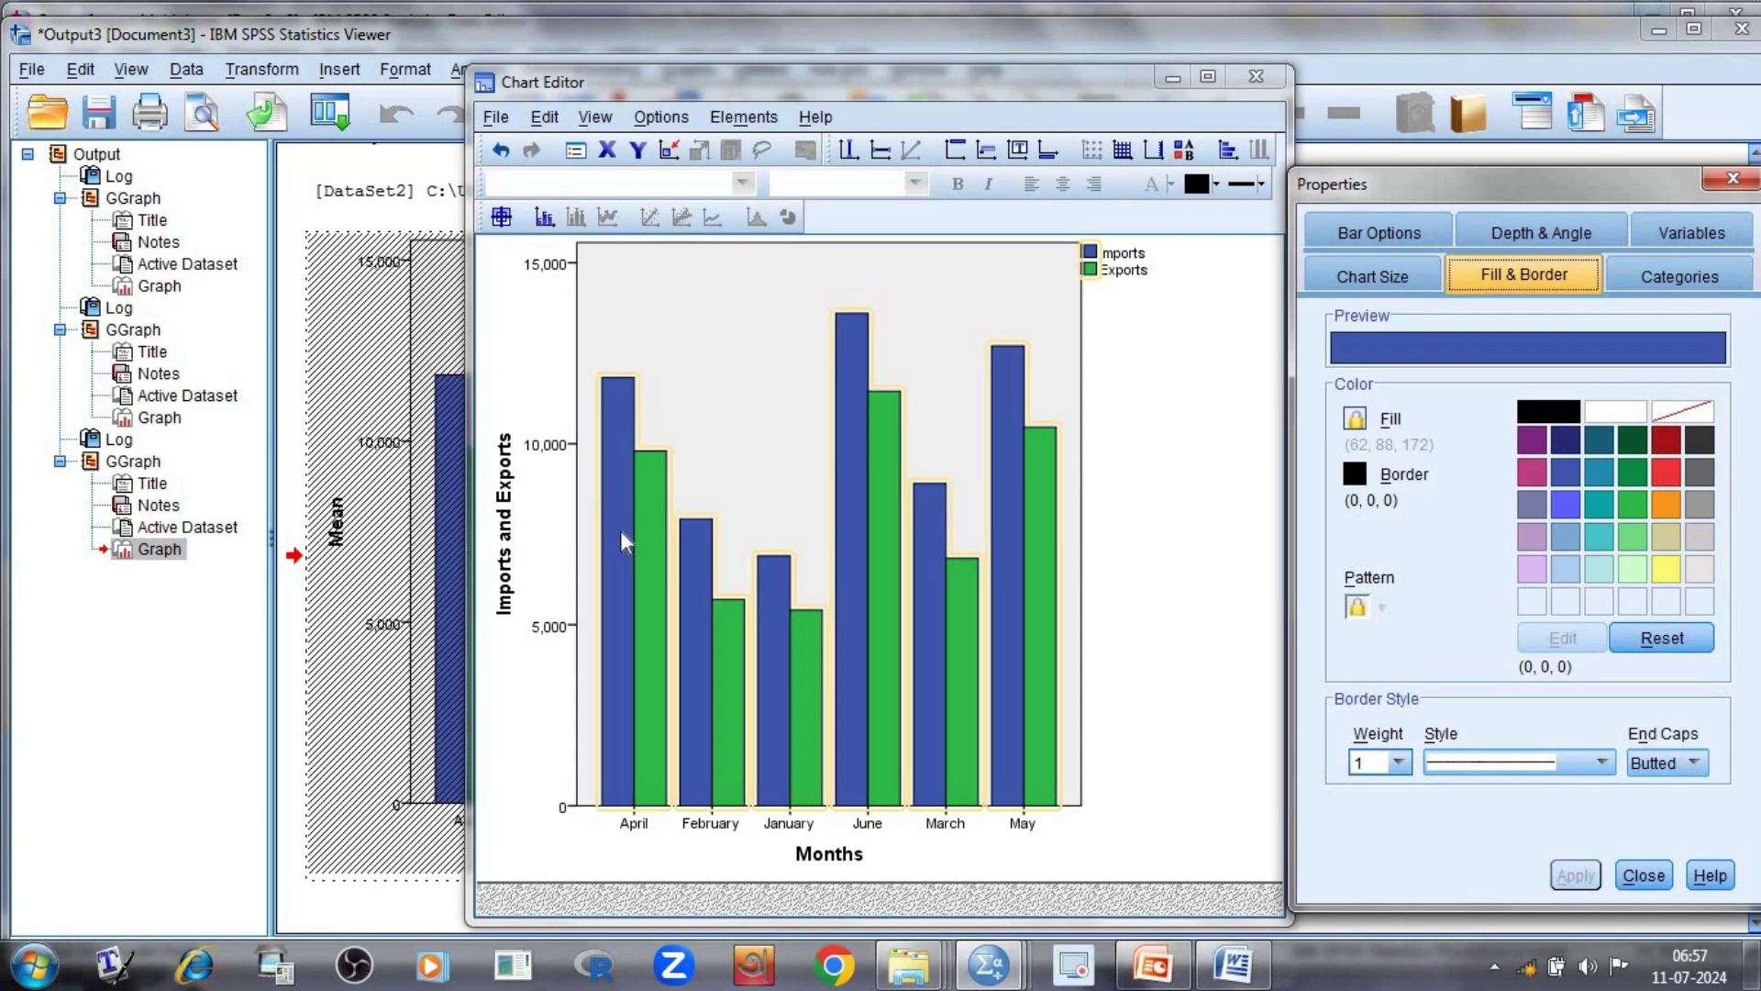
left_click(1664, 475)
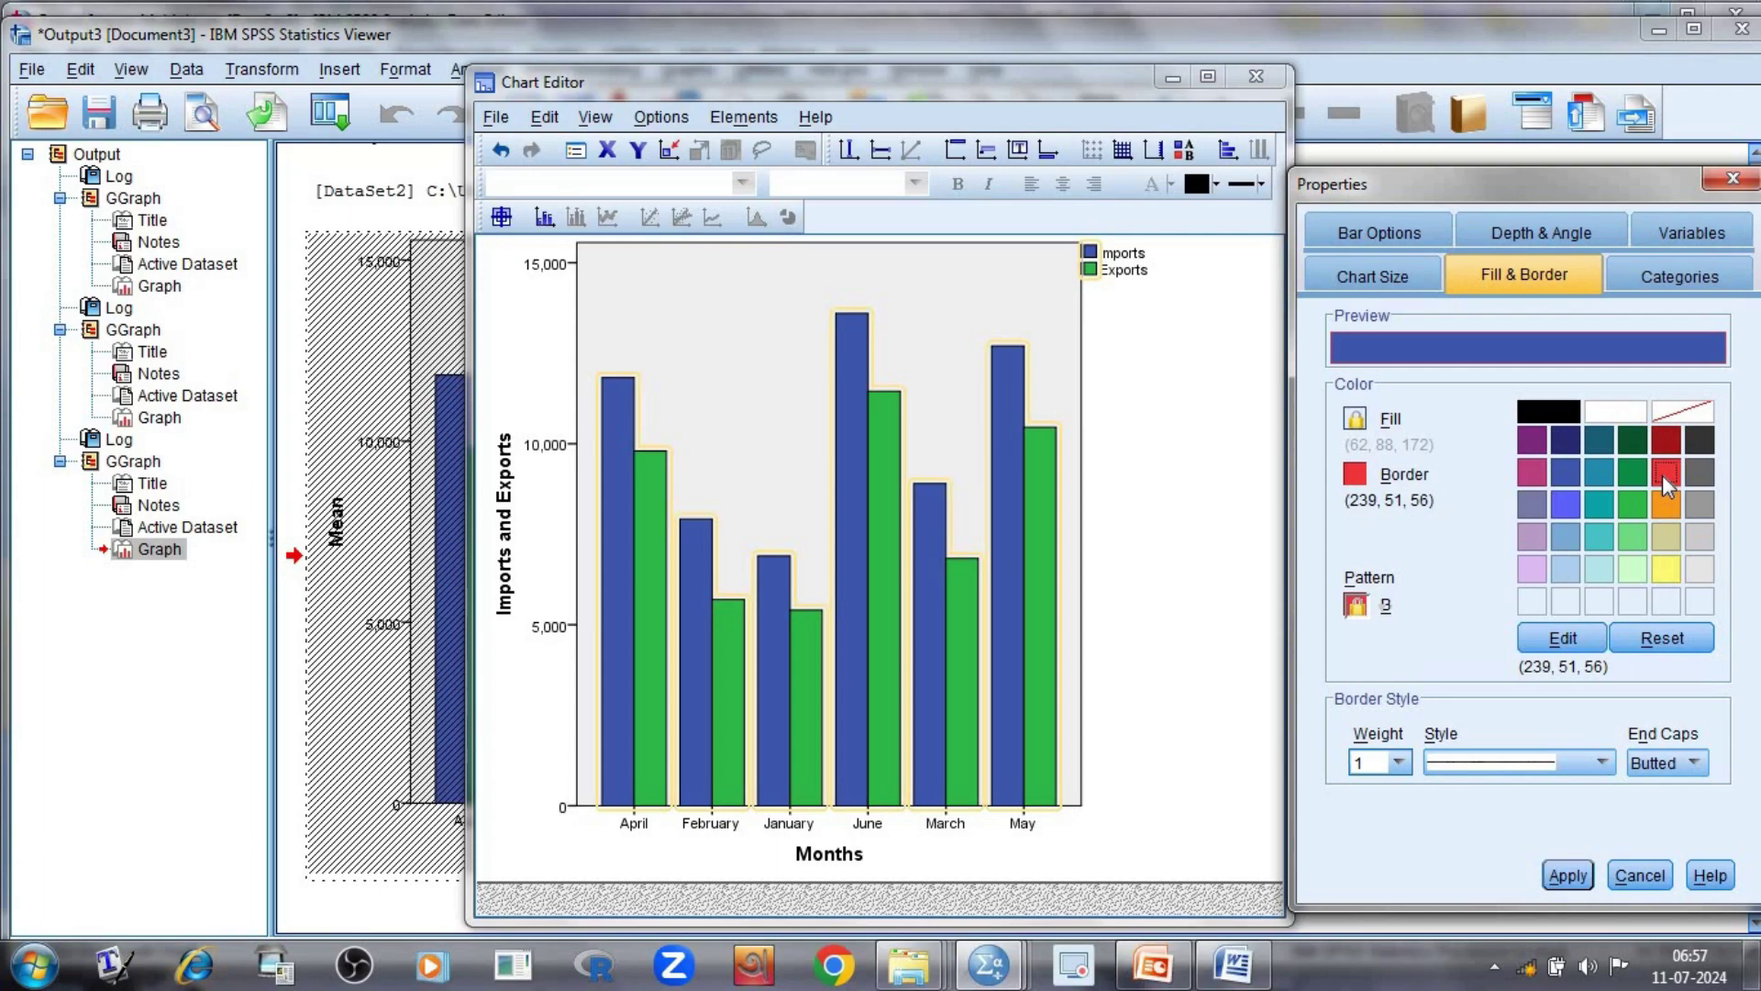
left_click(1566, 875)
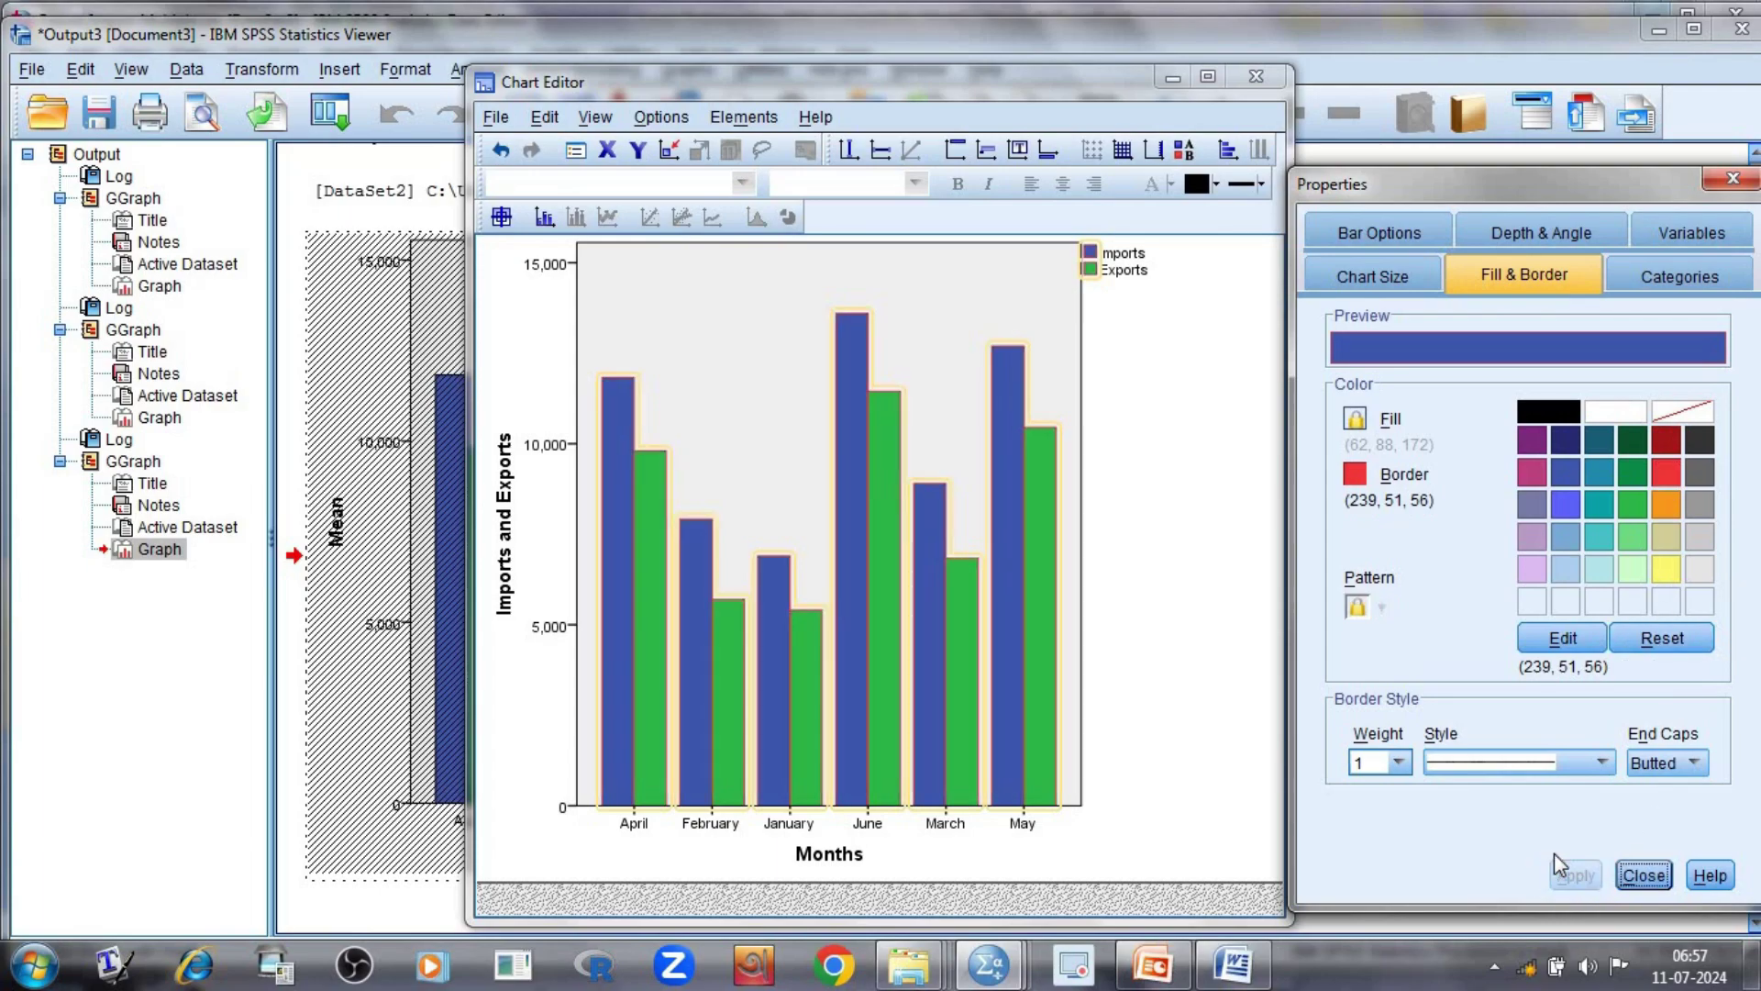
left_click(870, 586)
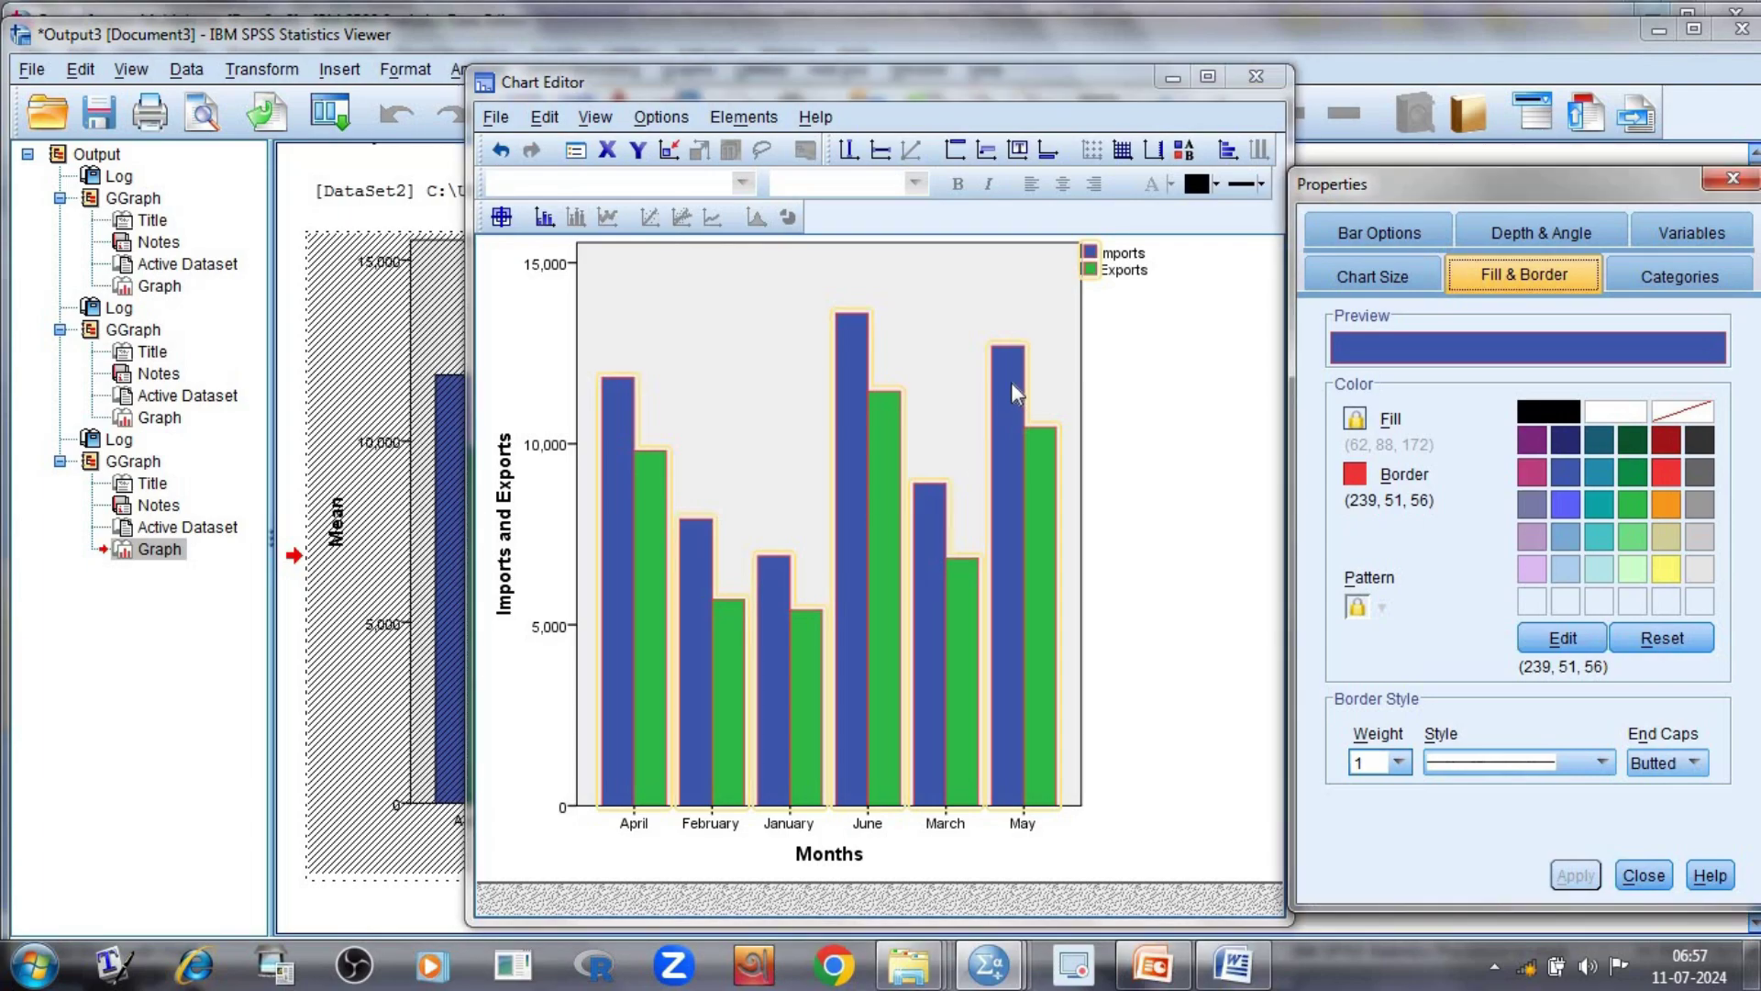
- Dismiss the Windows color scheme message and add a text box with its default text to the chart
right_click(817, 290)
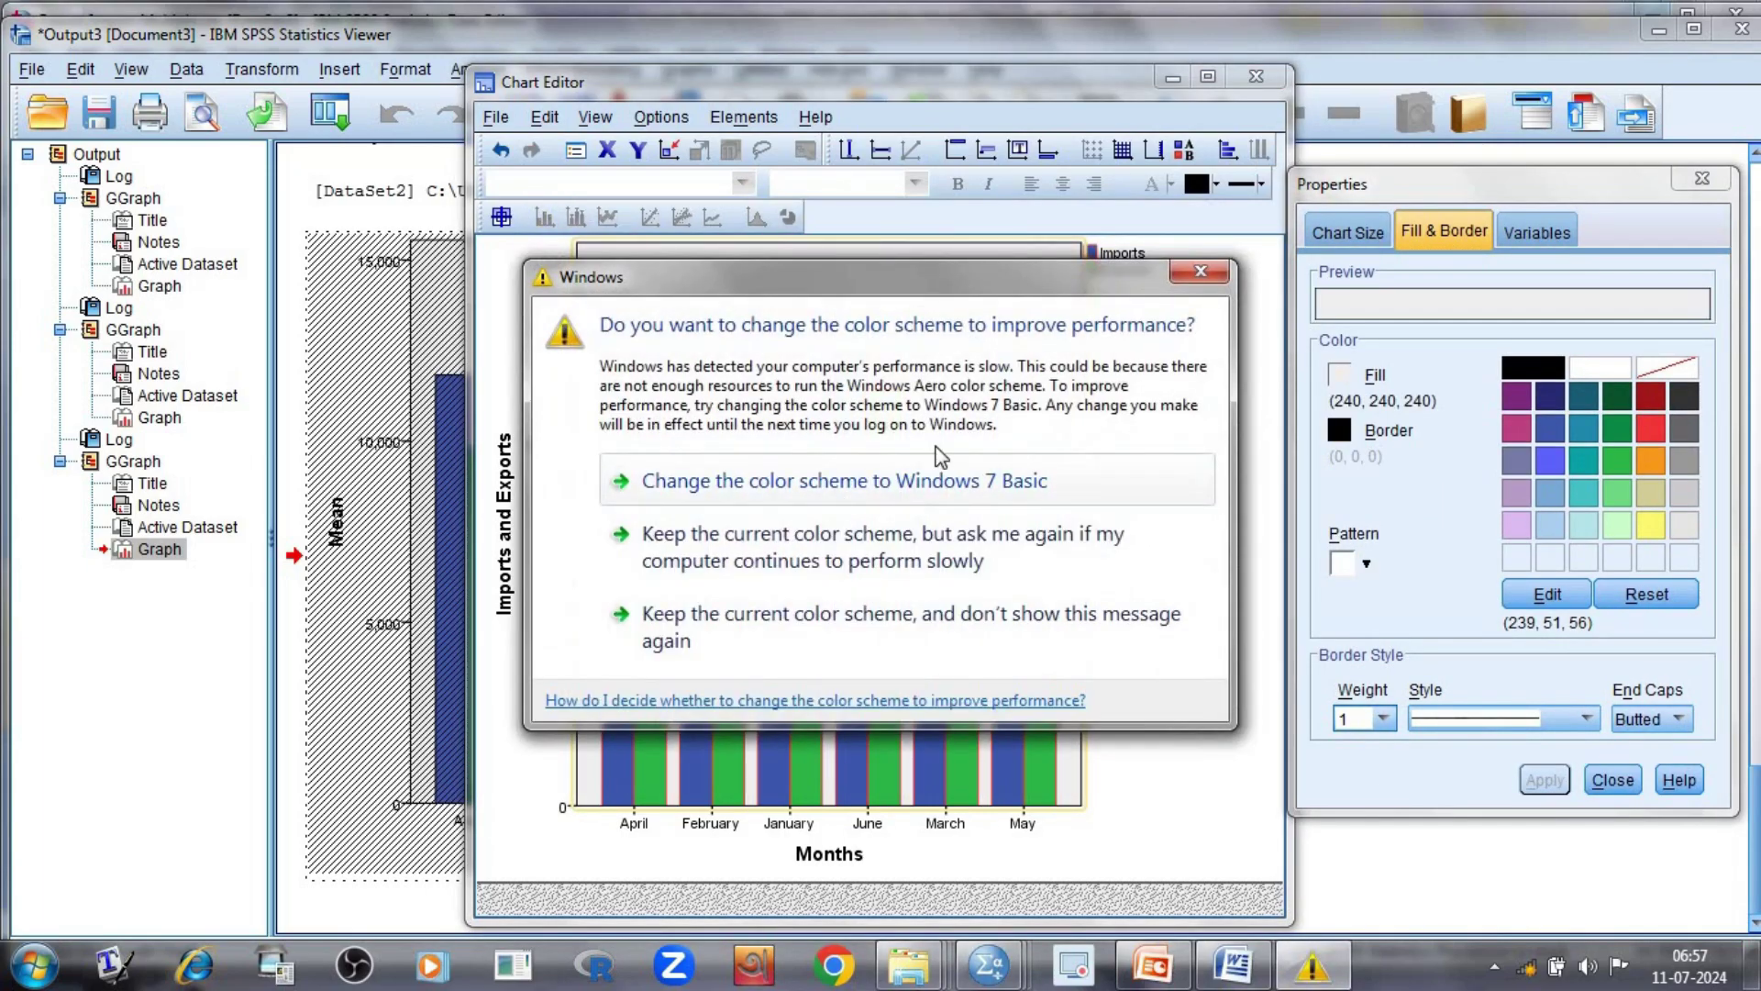
left_click(1200, 272)
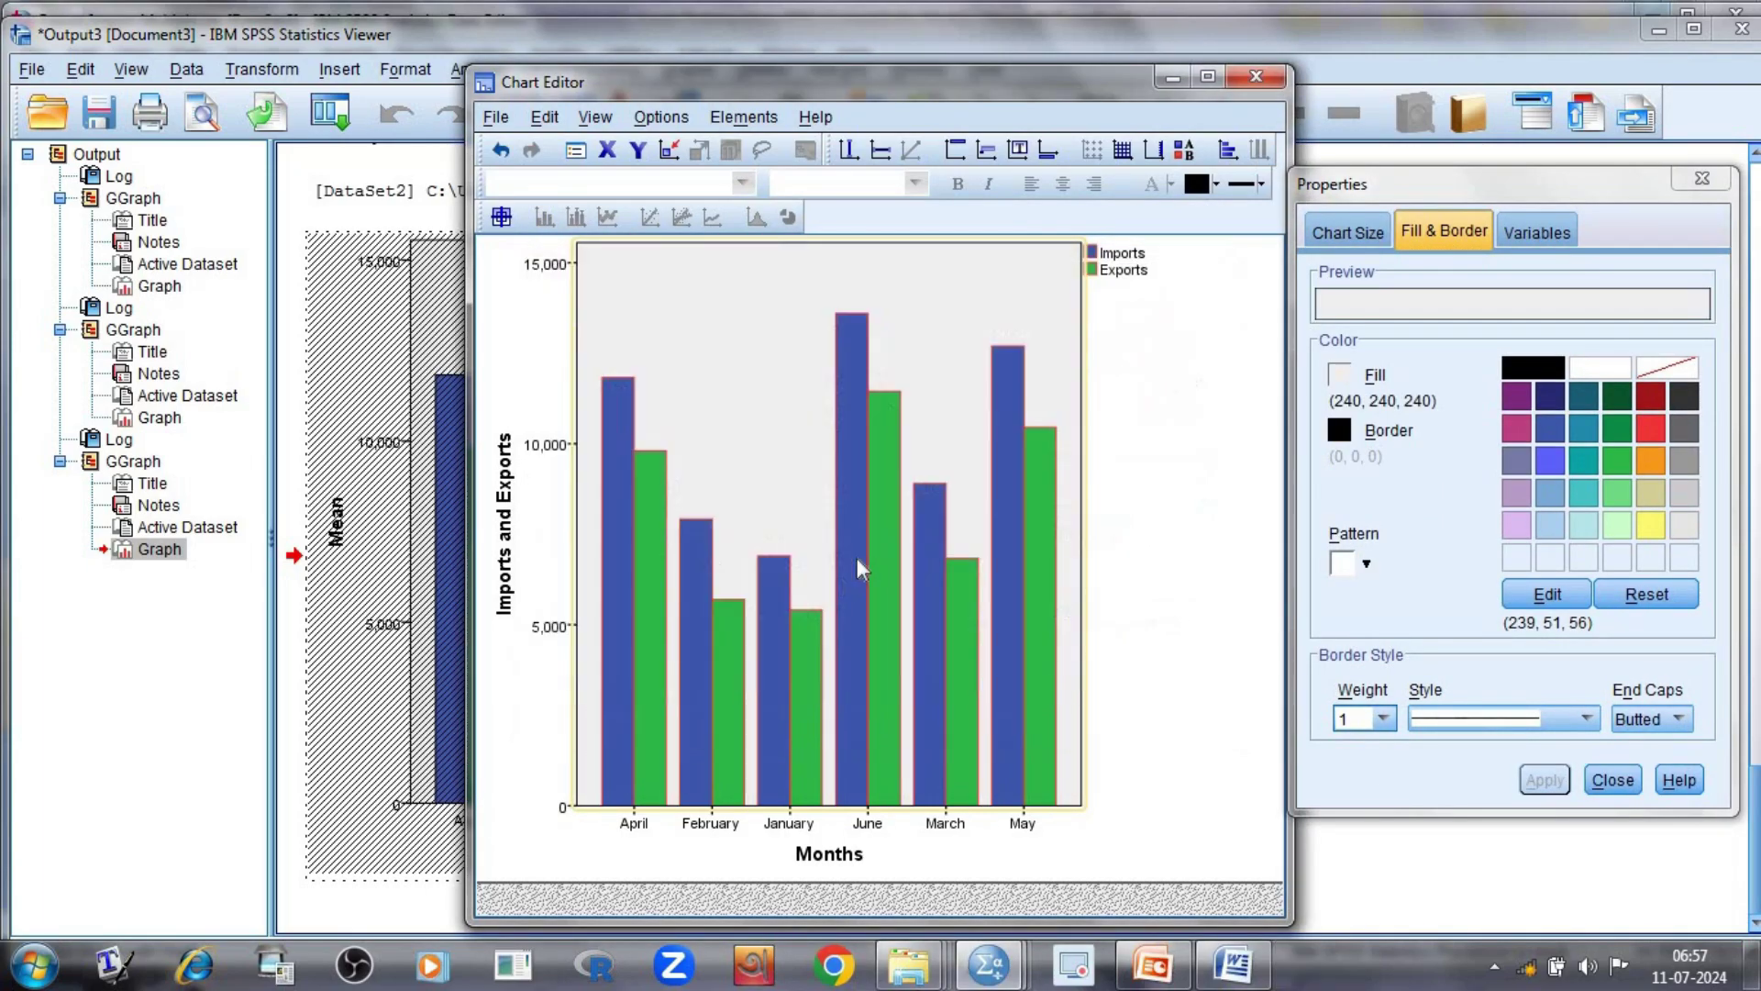
right_click(789, 414)
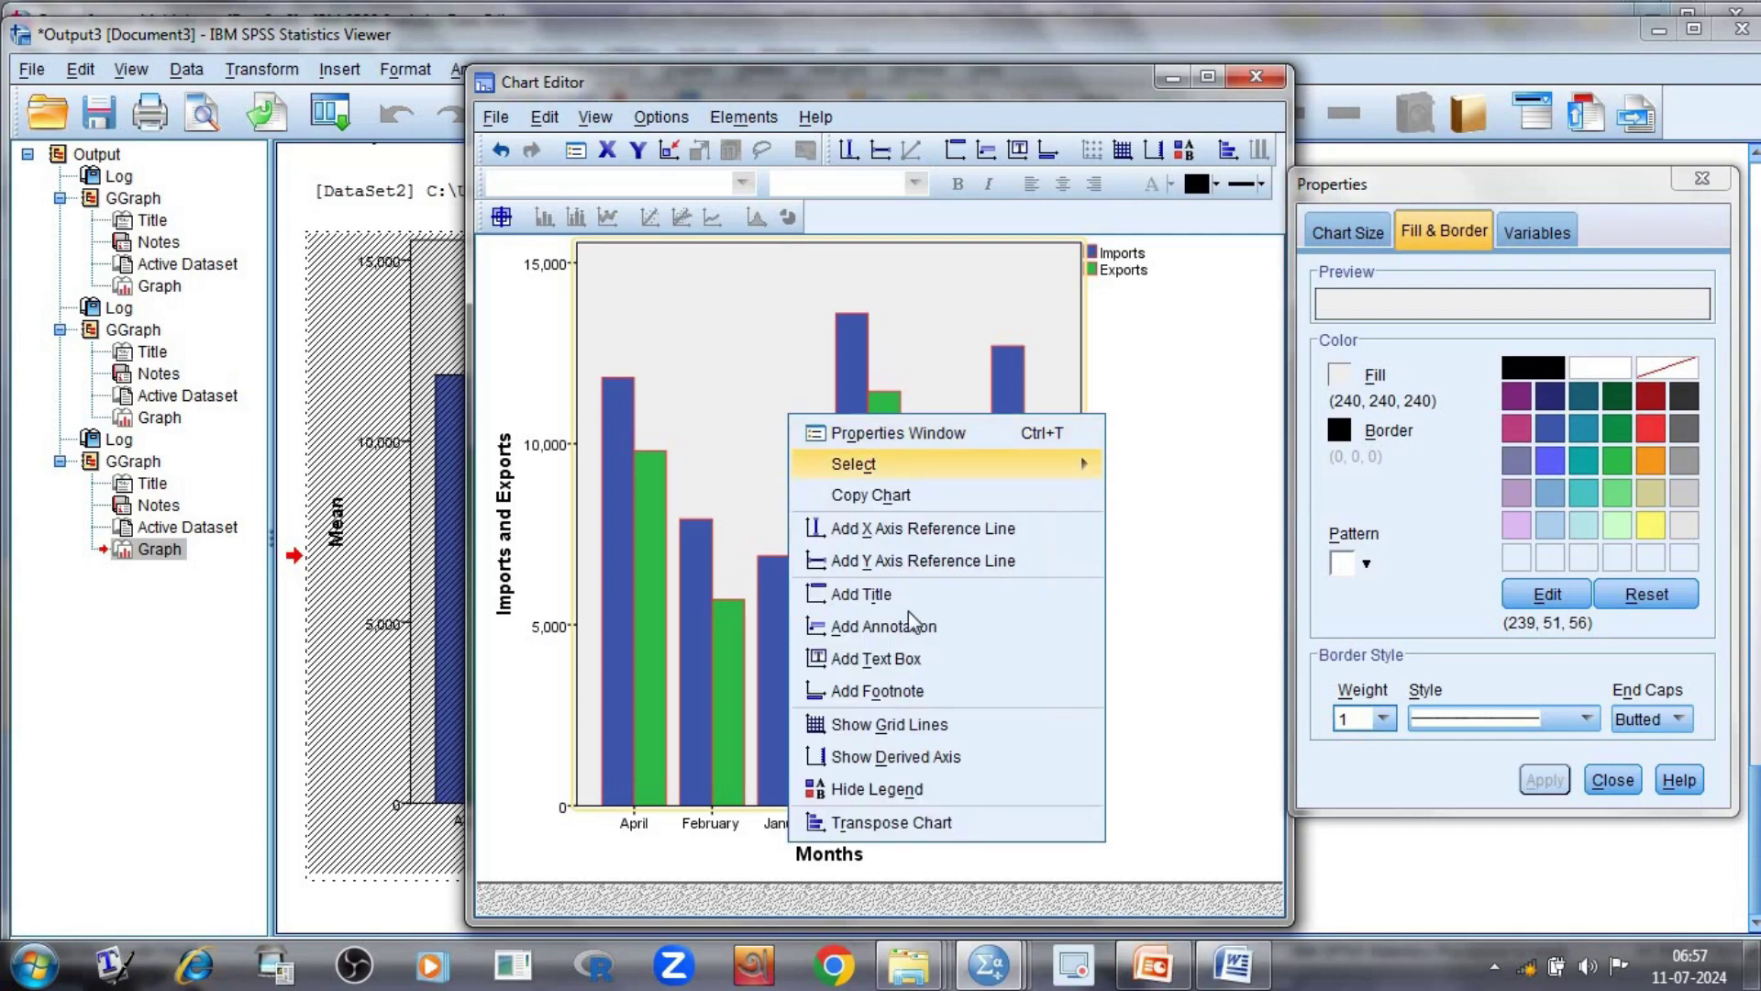
left_click(893, 657)
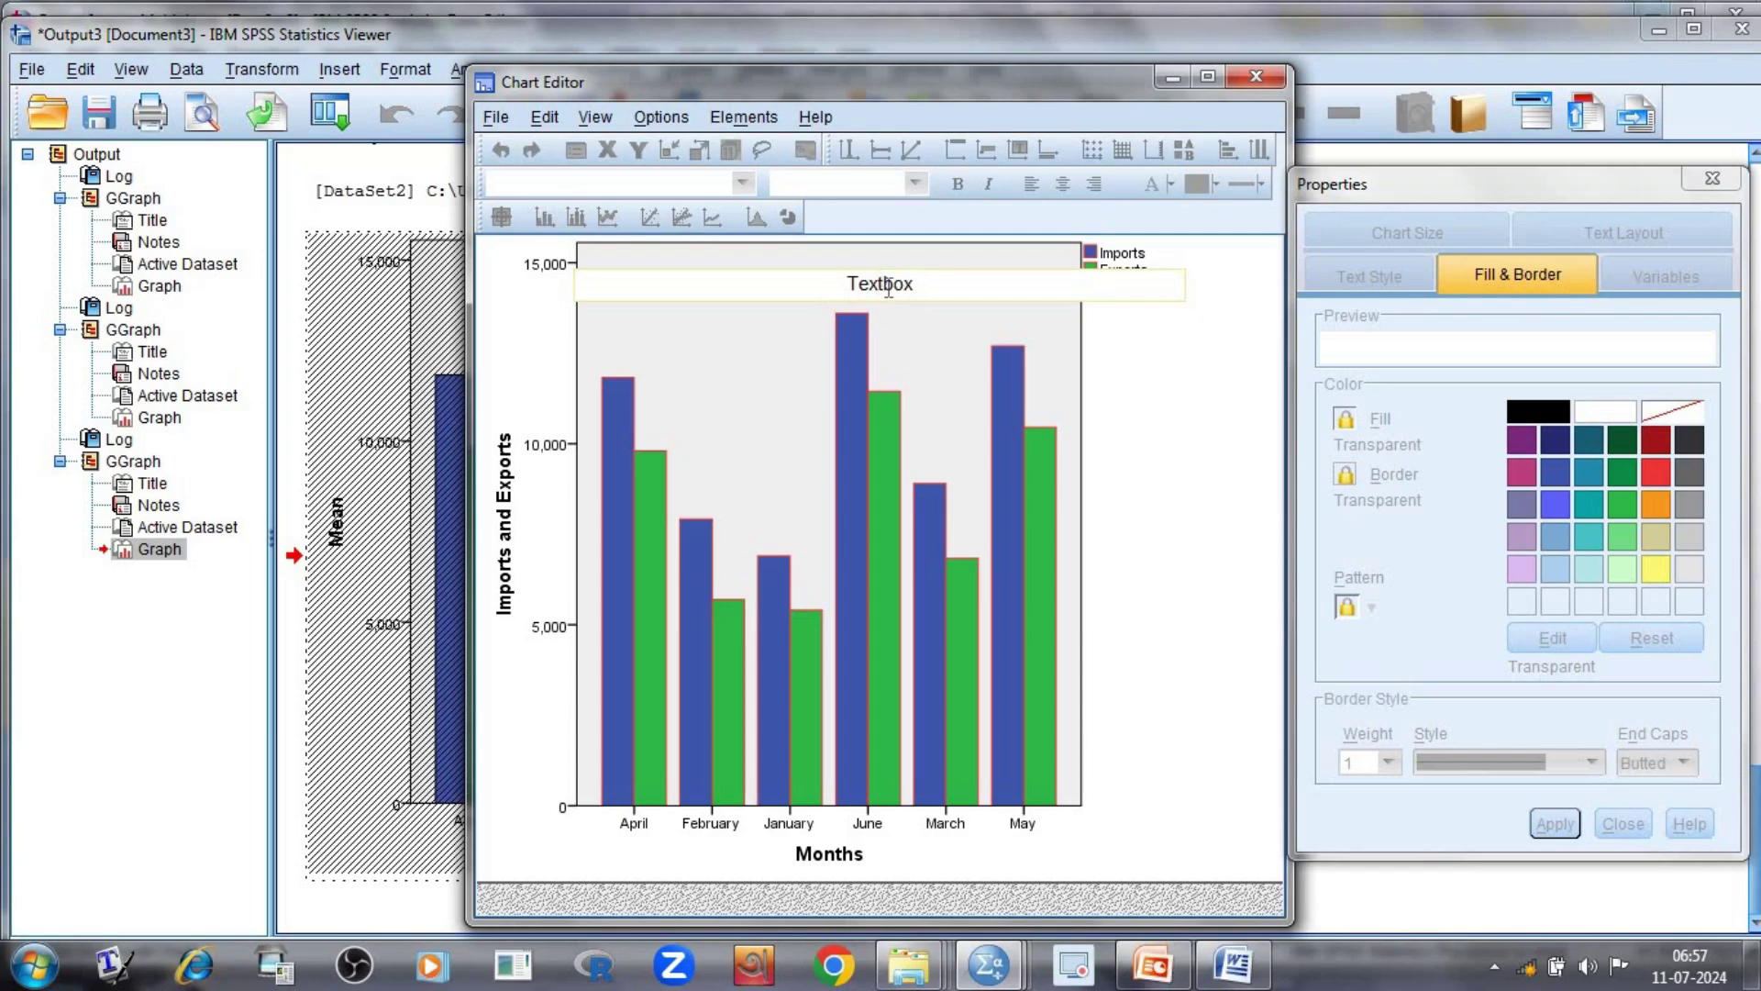
left_click(1204, 385)
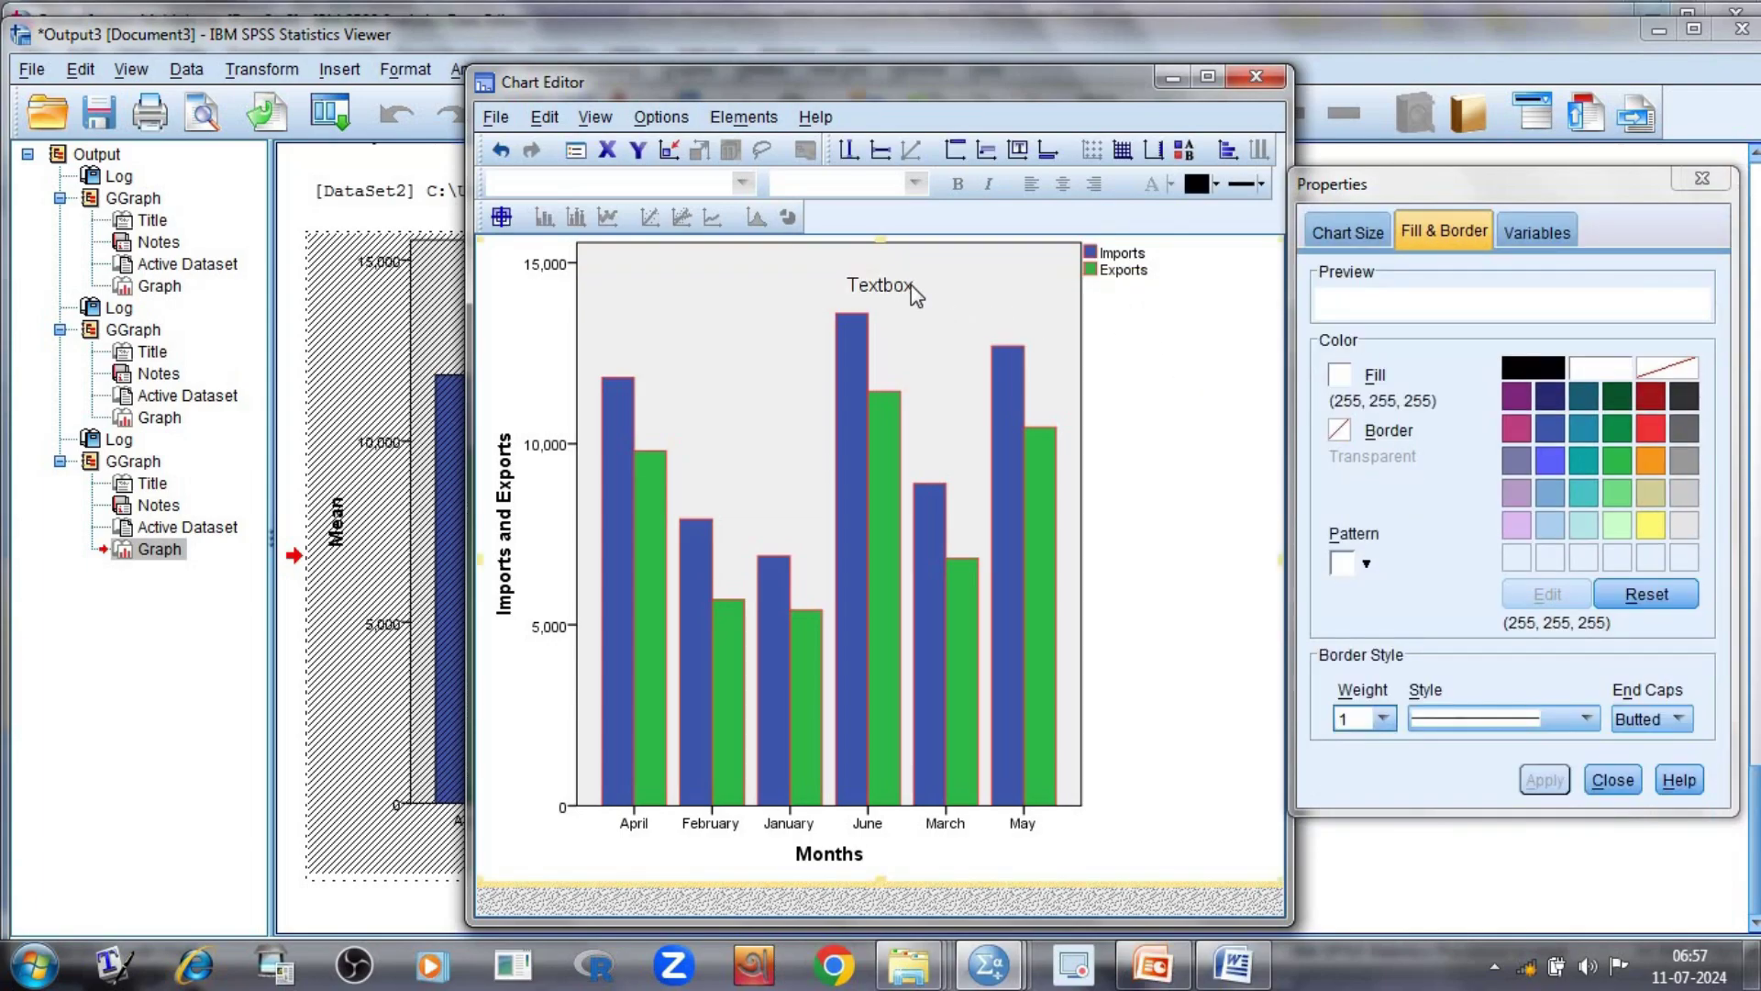
- Add the chart title "Multiple Bar Diagram" and close the Chart Editor
right_click(985, 336)
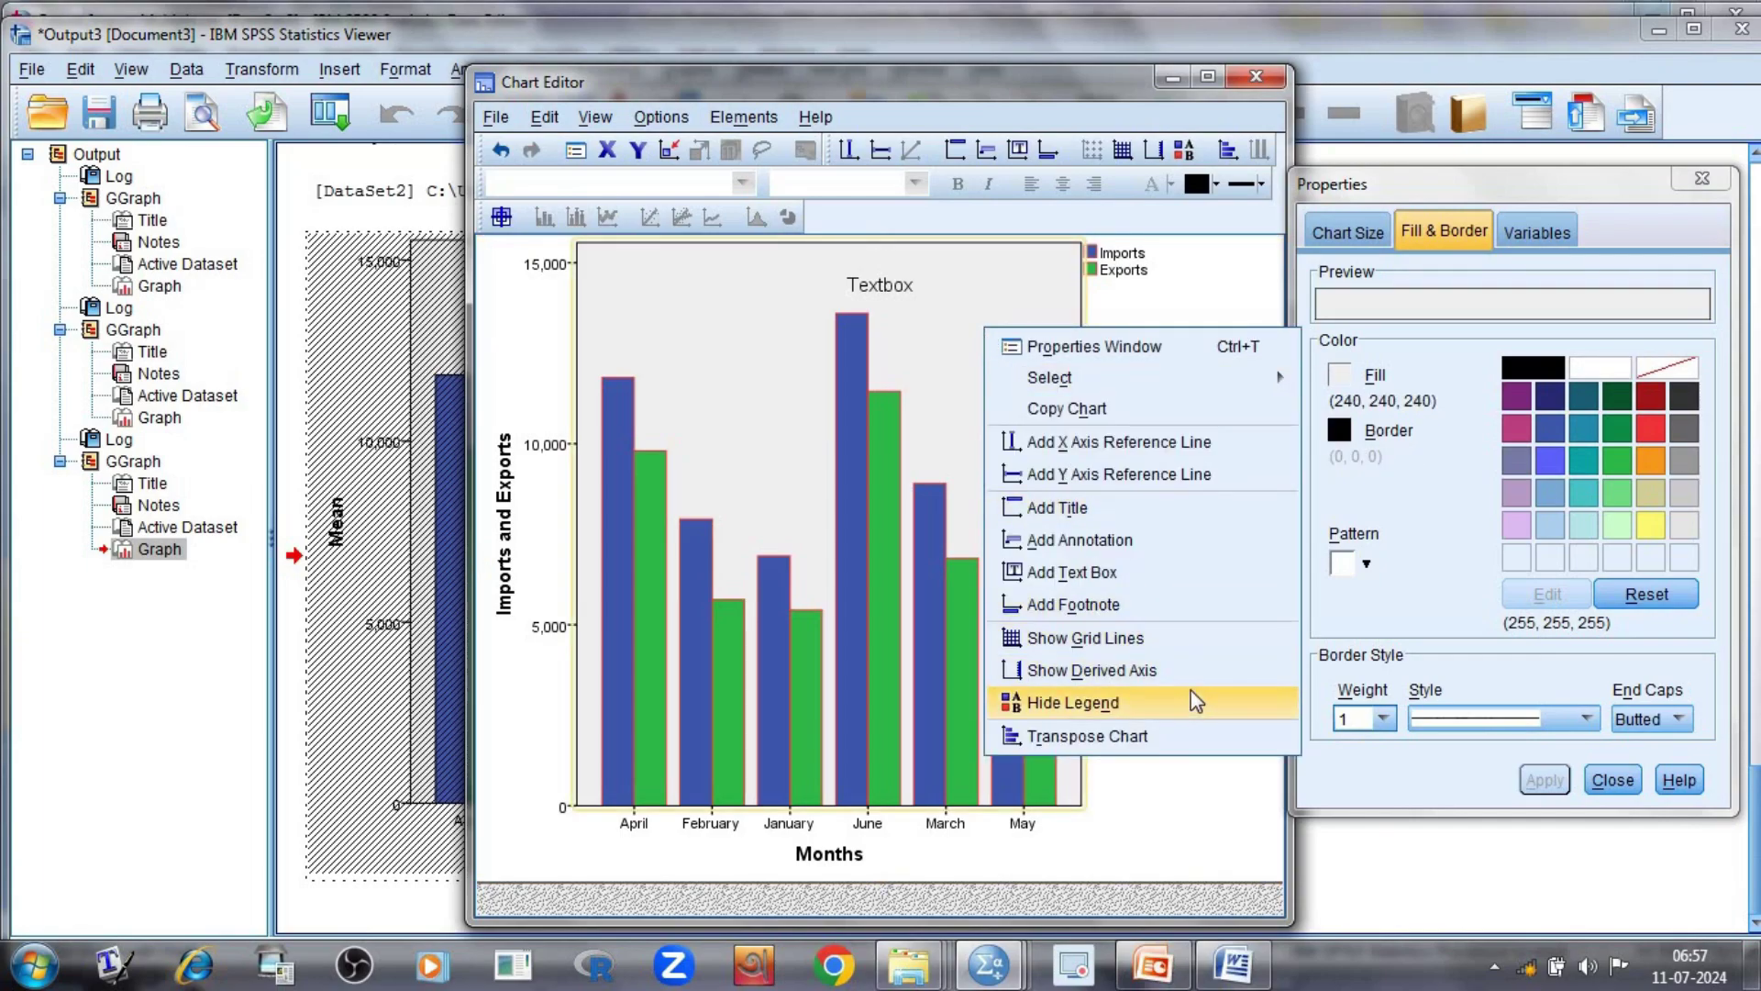
left_click(1046, 509)
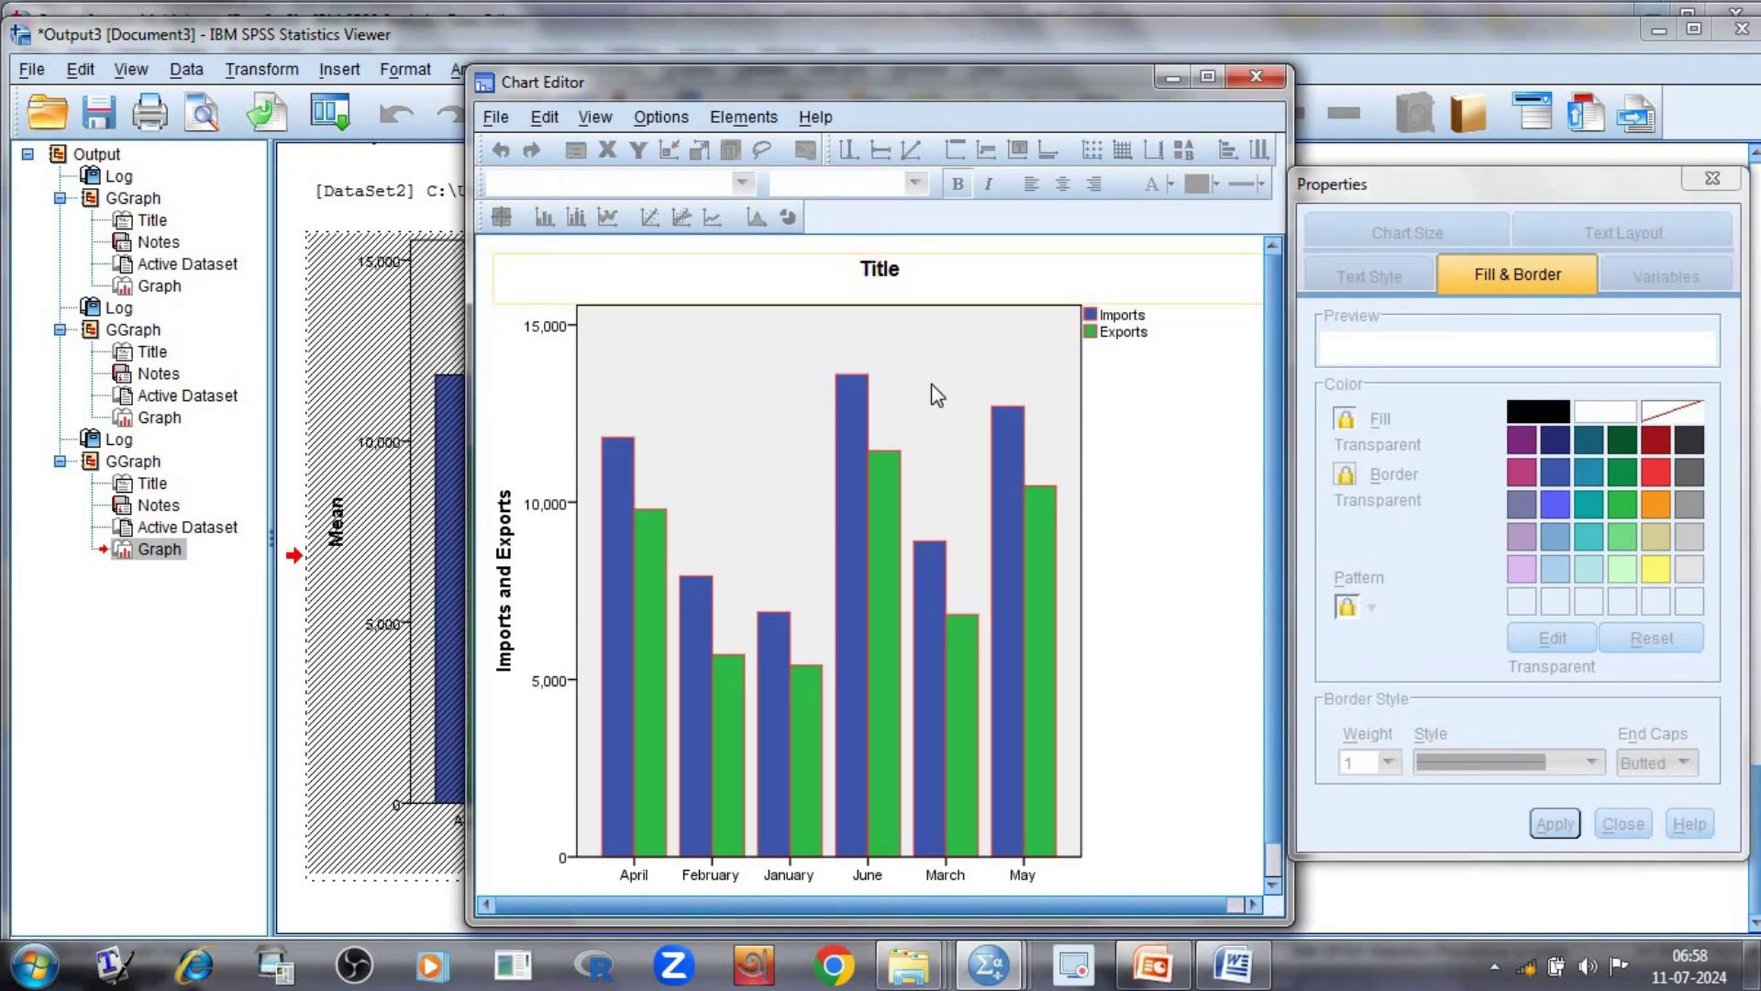
left_click_drag(912, 268, 800, 268)
type("Multiple Bar D")
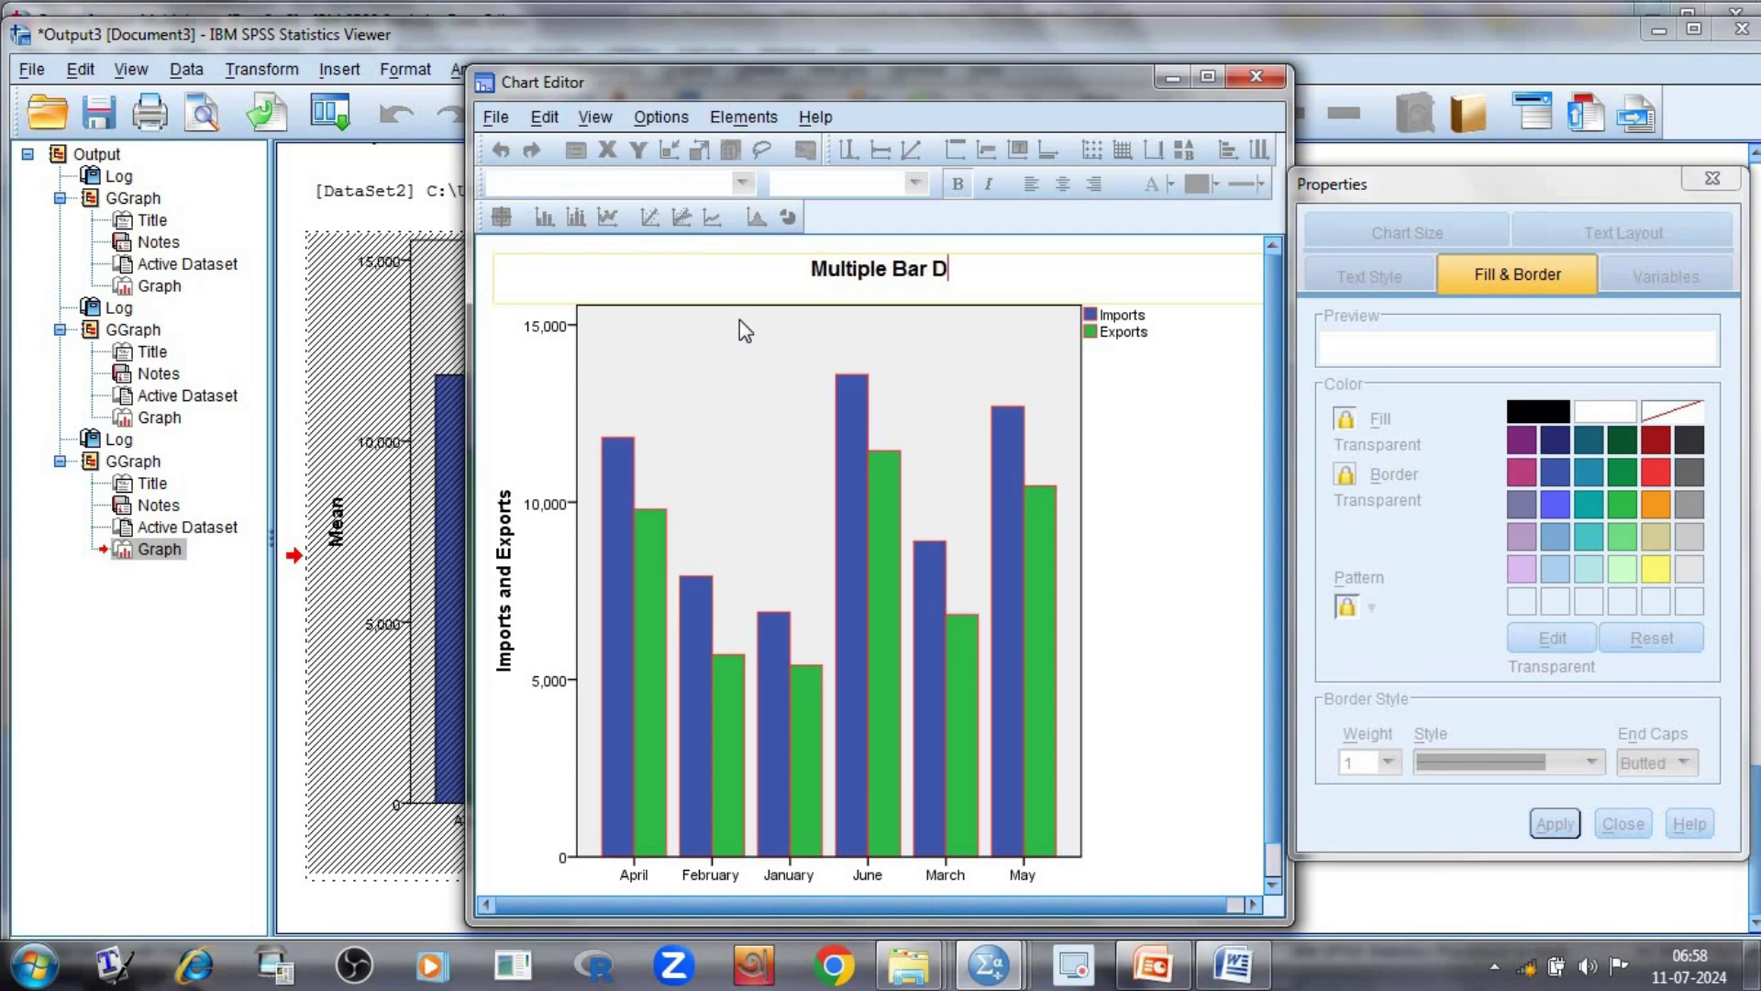
type("iagram")
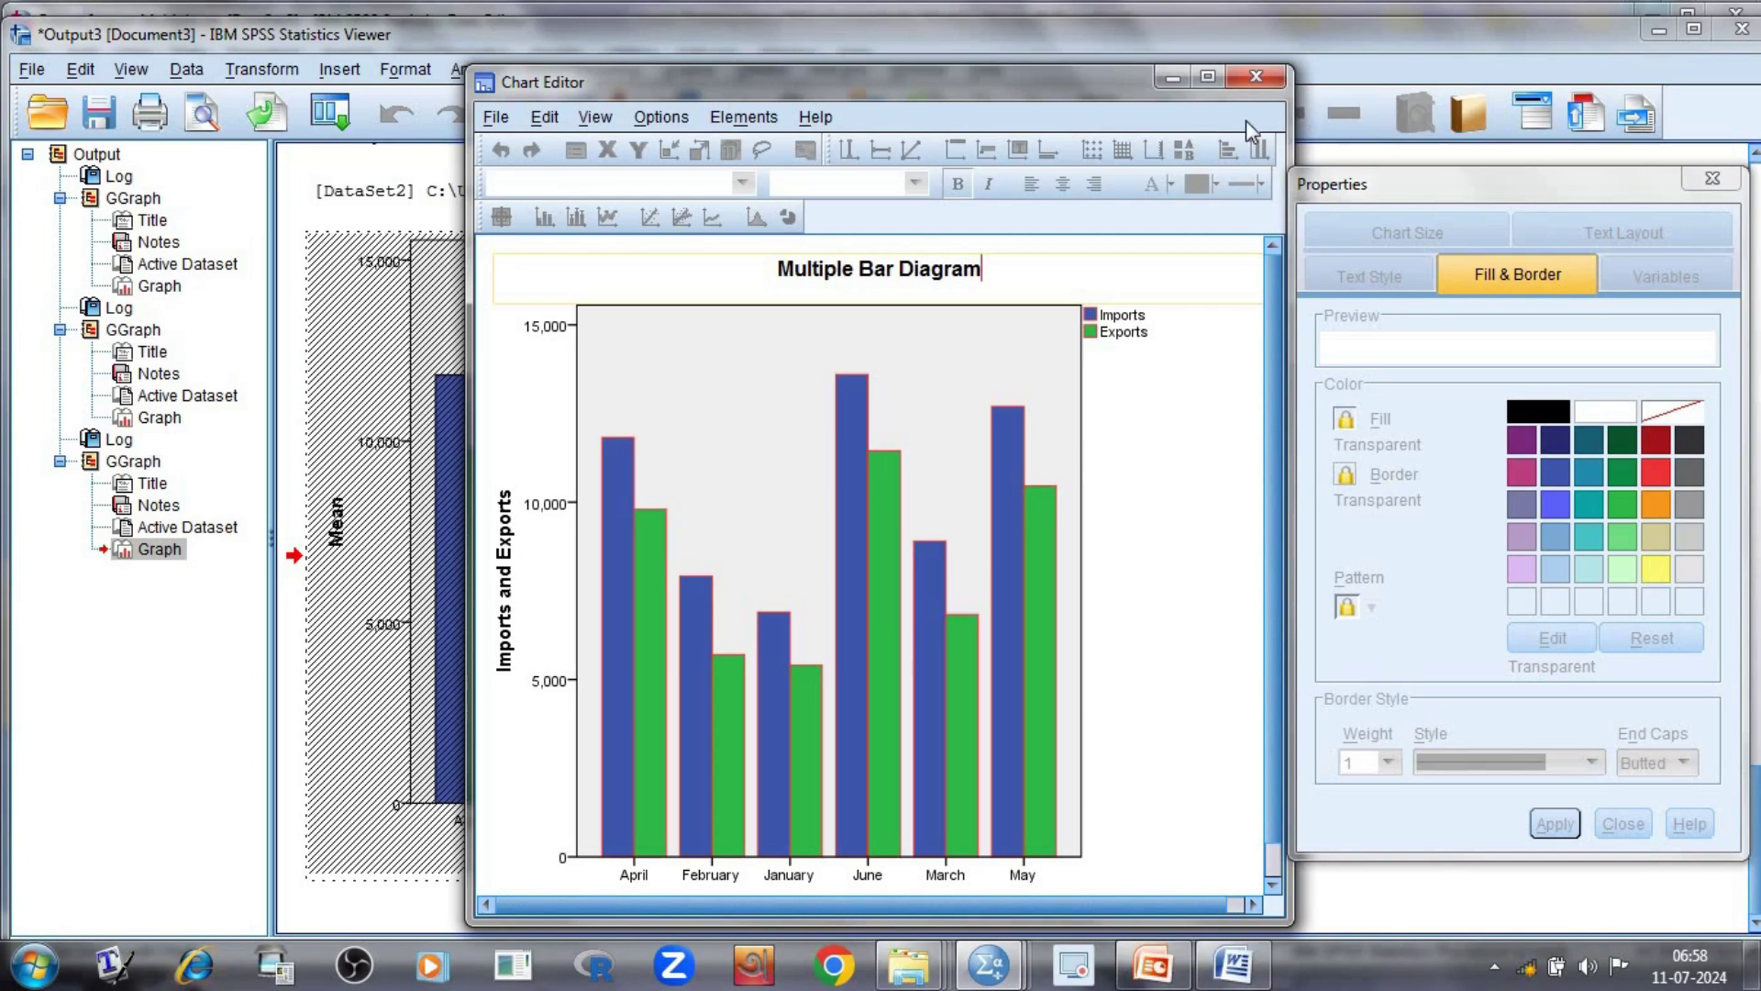
left_click(1256, 77)
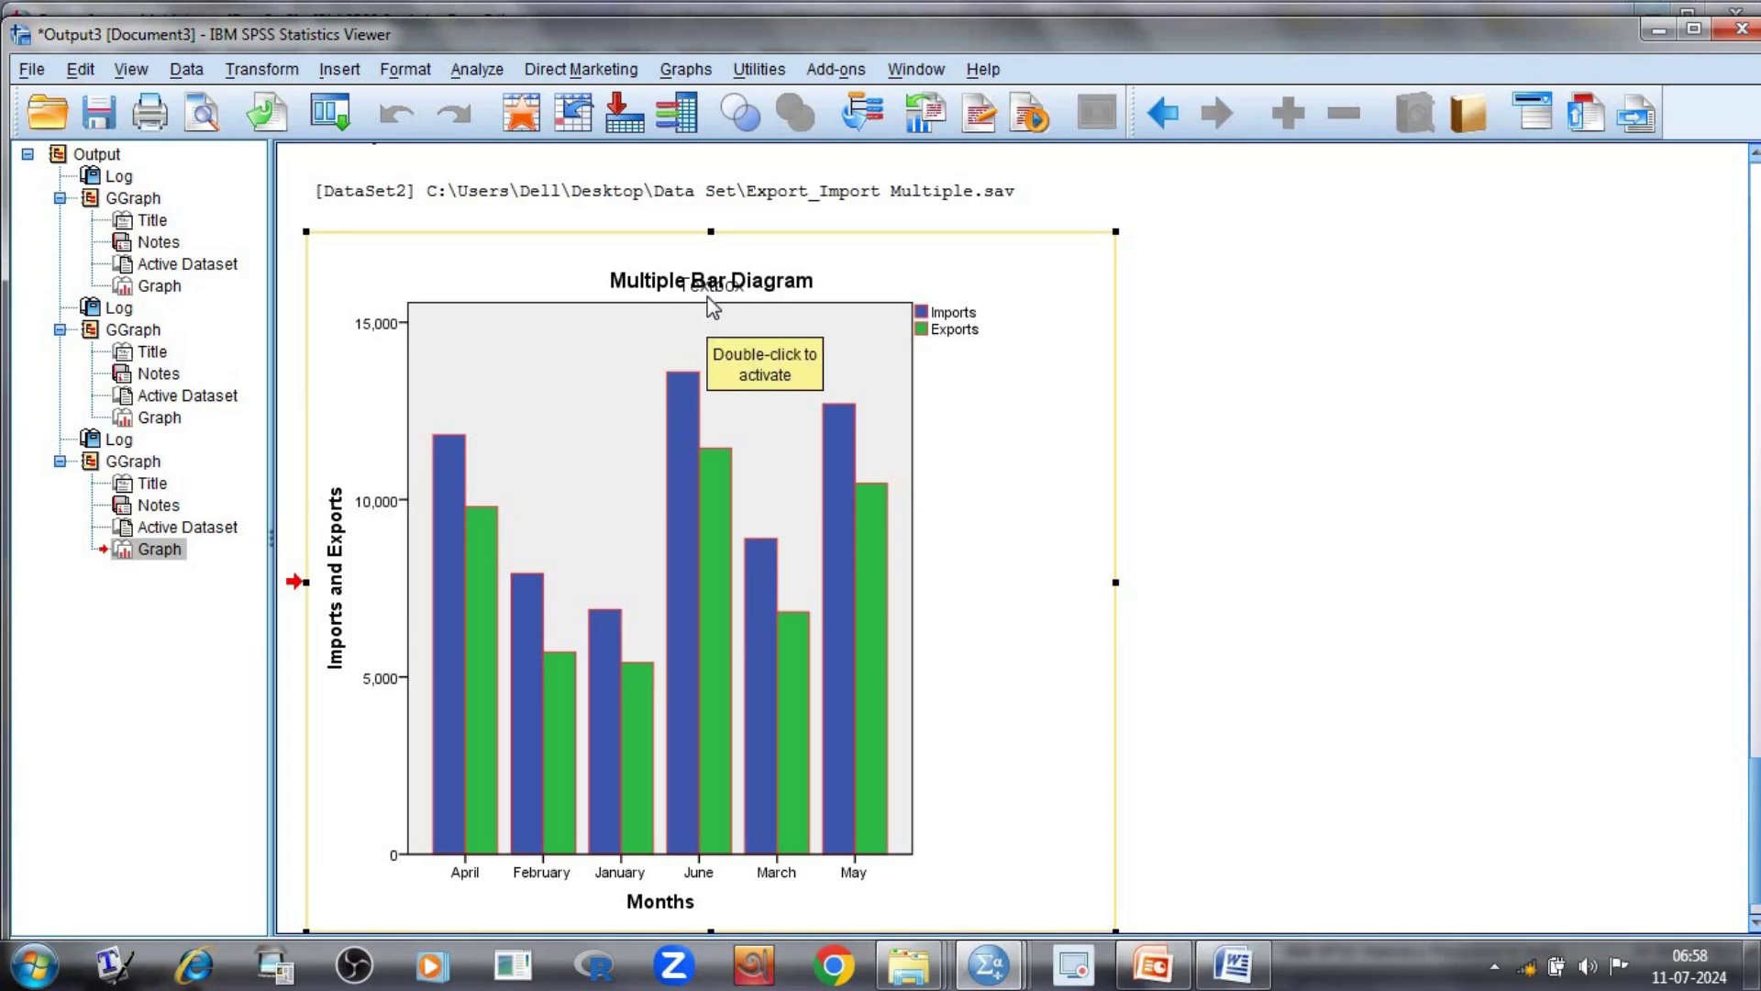
- Reopen the chart in the Chart Editor and try to select the text box that overlaps the chart title
scroll(972, 426, "down", 1)
double_click(968, 415)
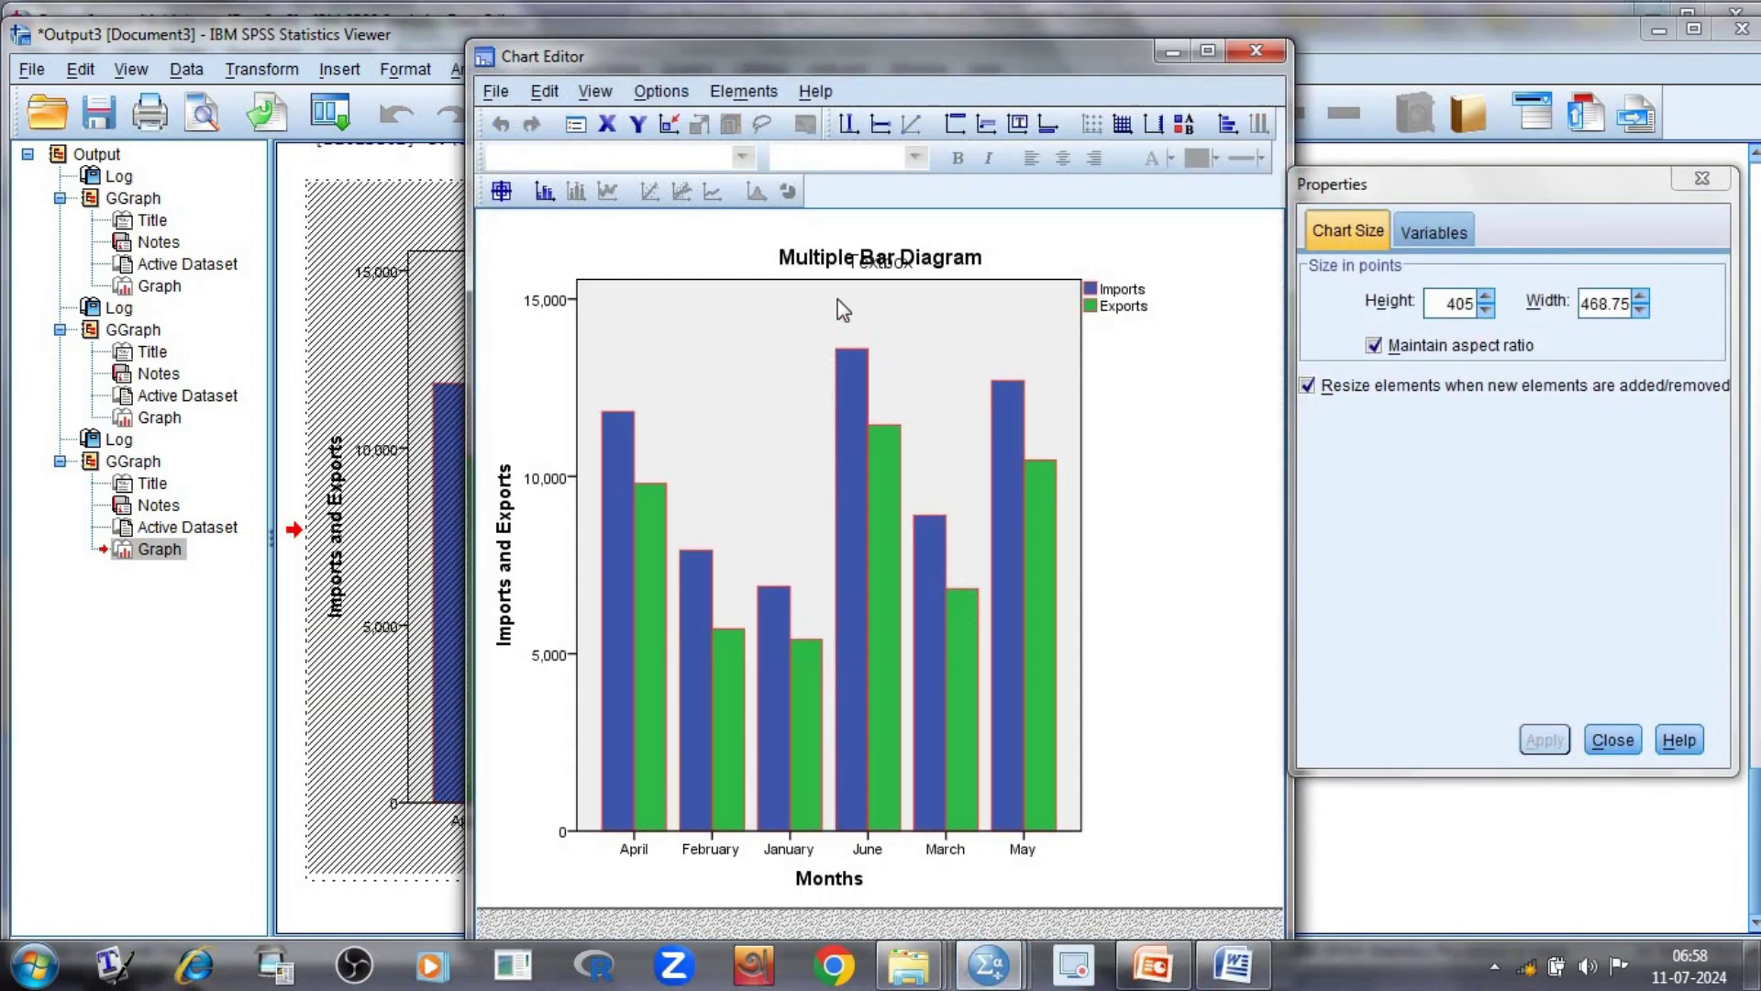
left_click(923, 266)
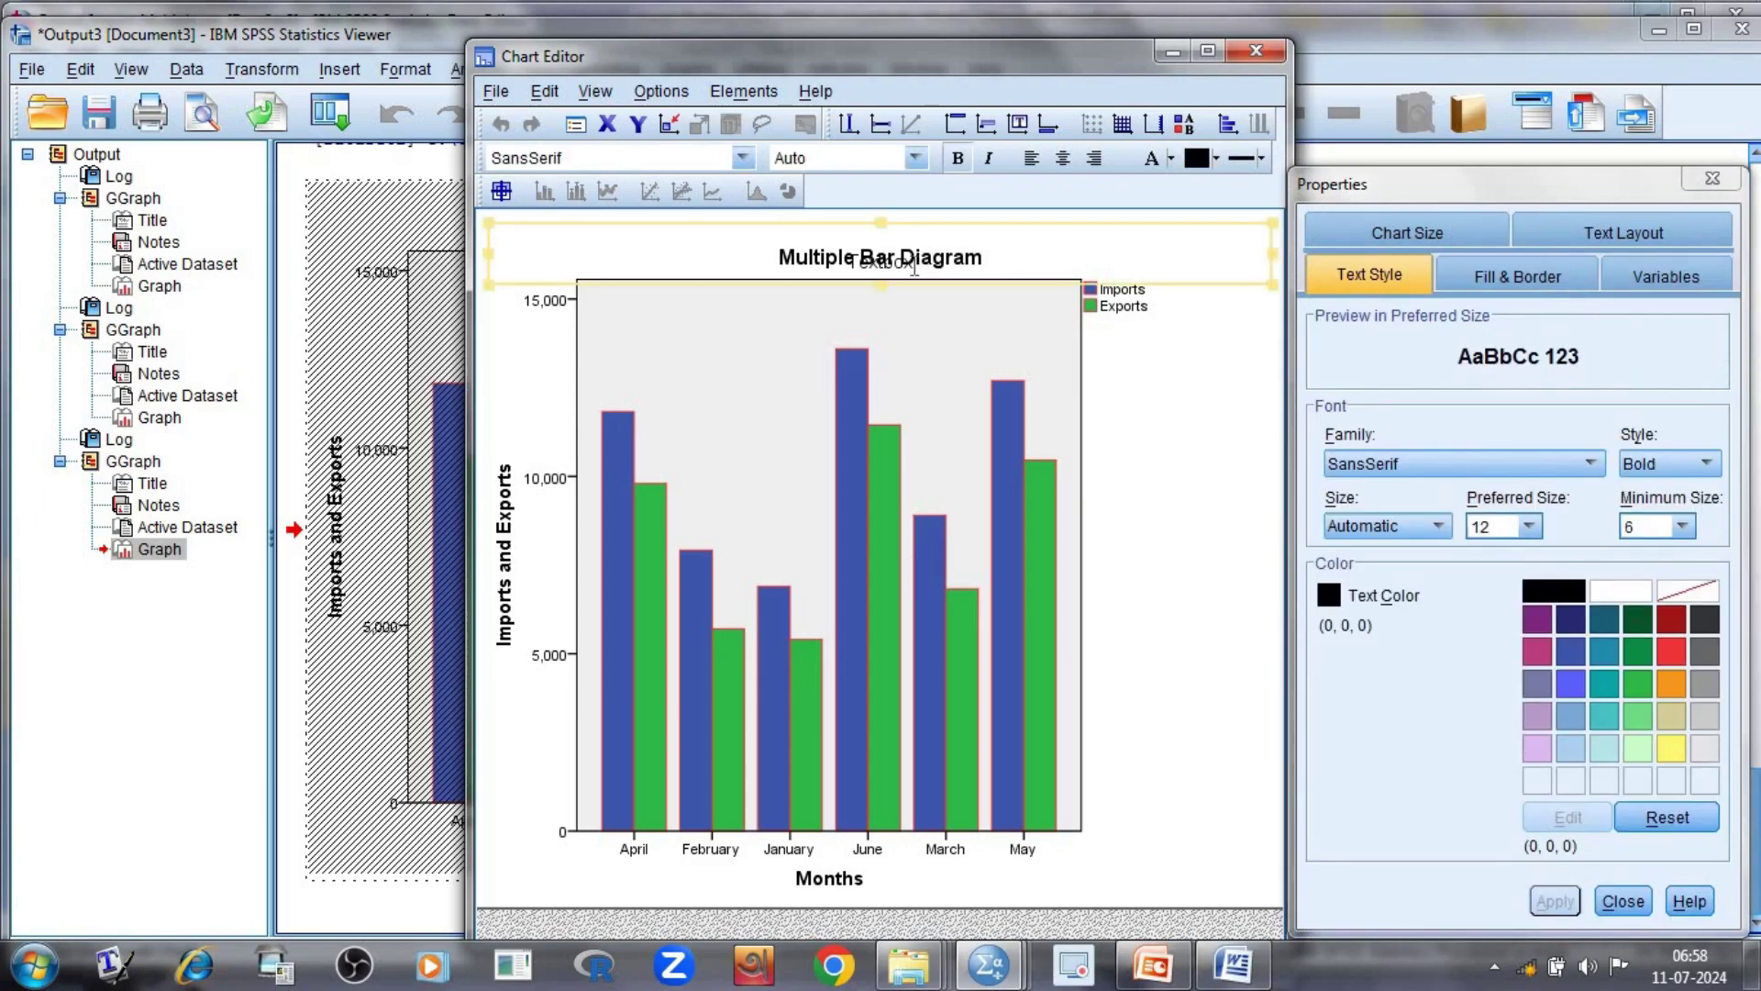
left_click(941, 258)
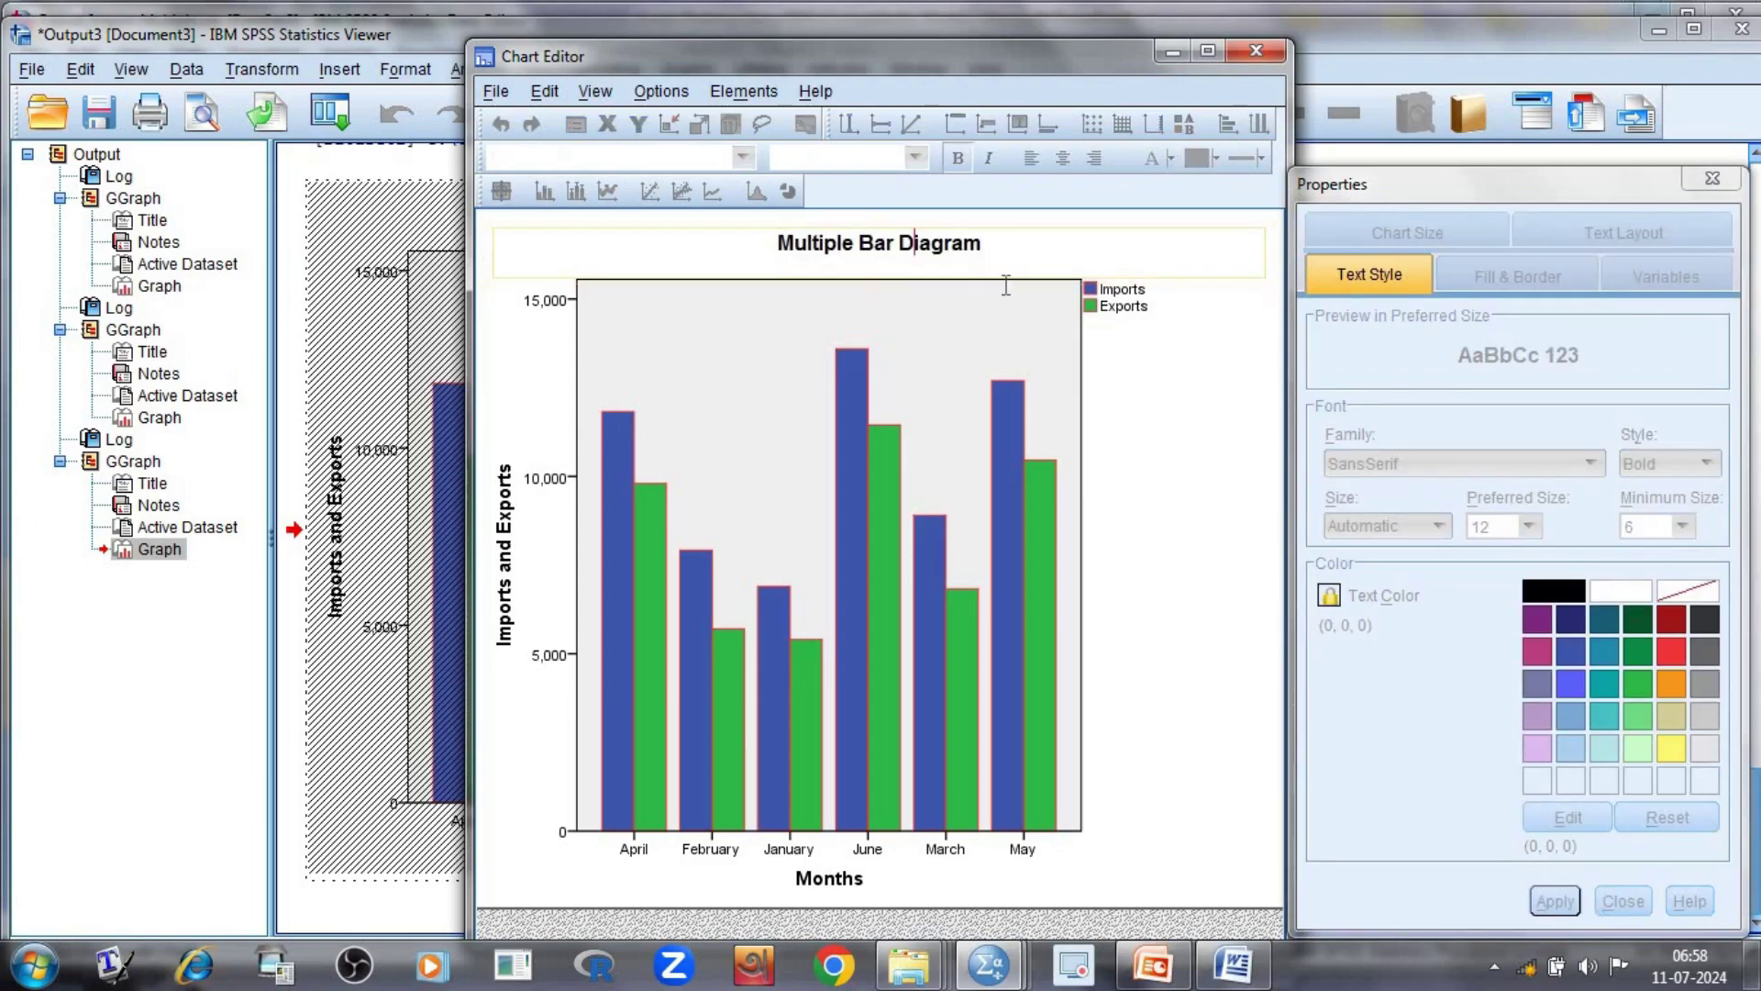
left_click(1170, 284)
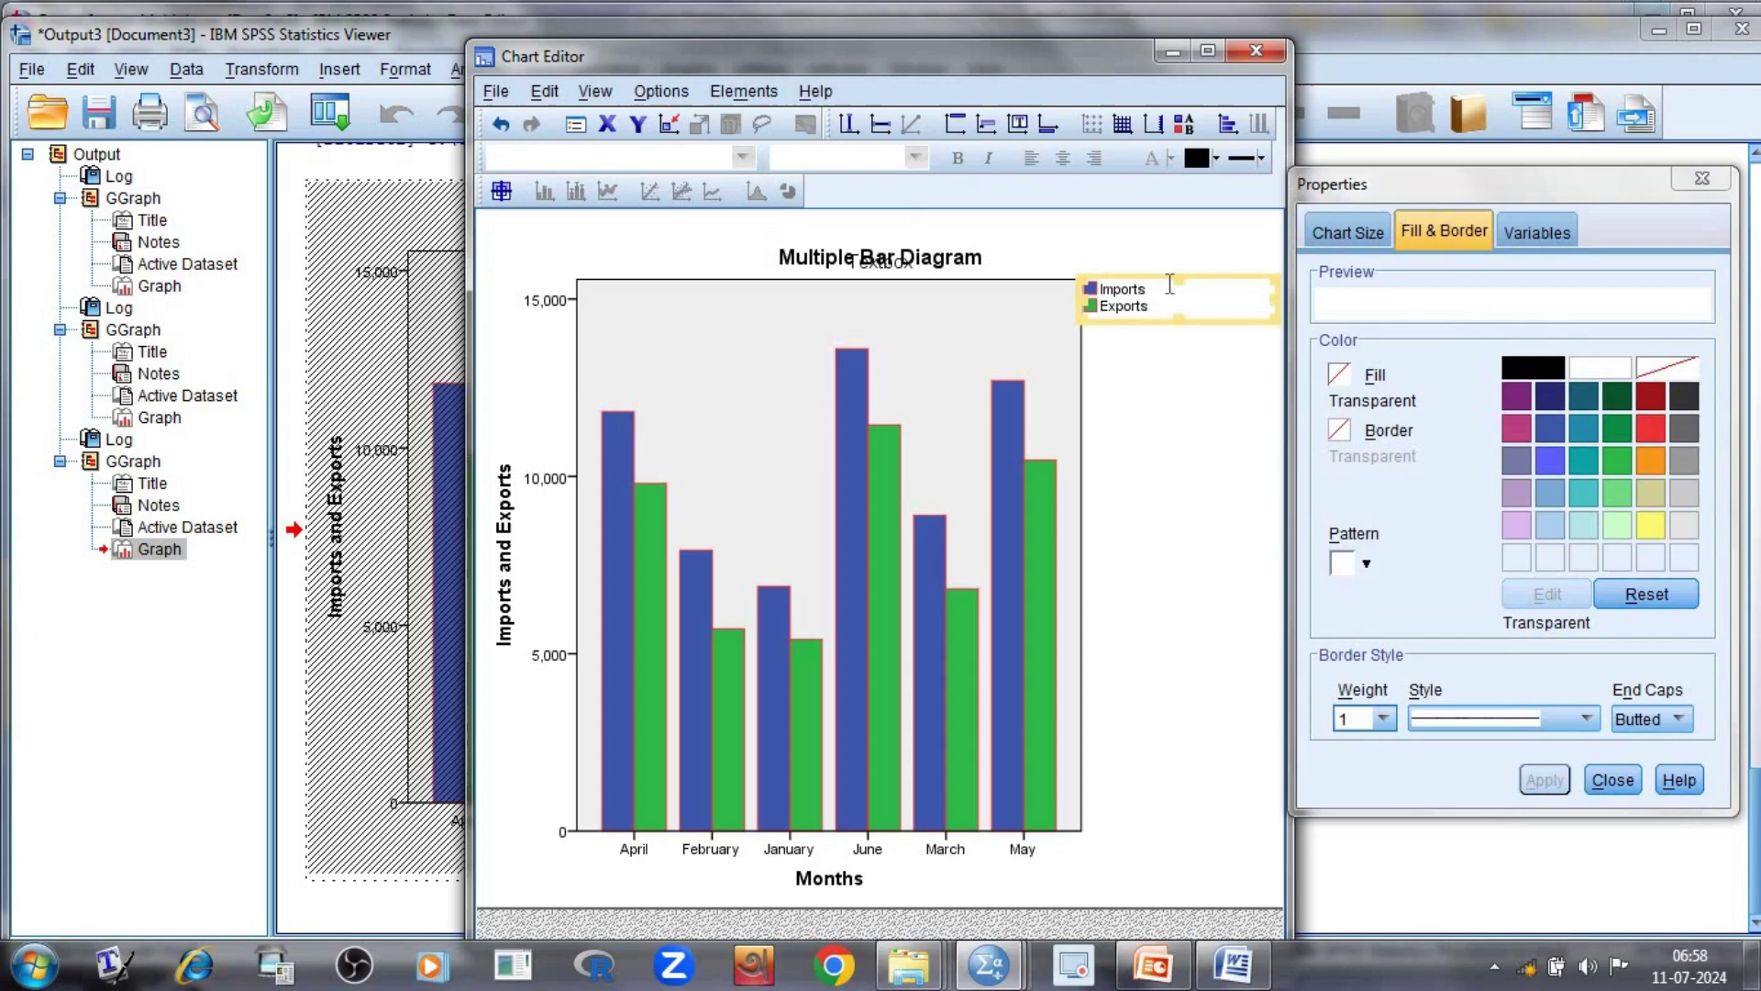
left_click(897, 274)
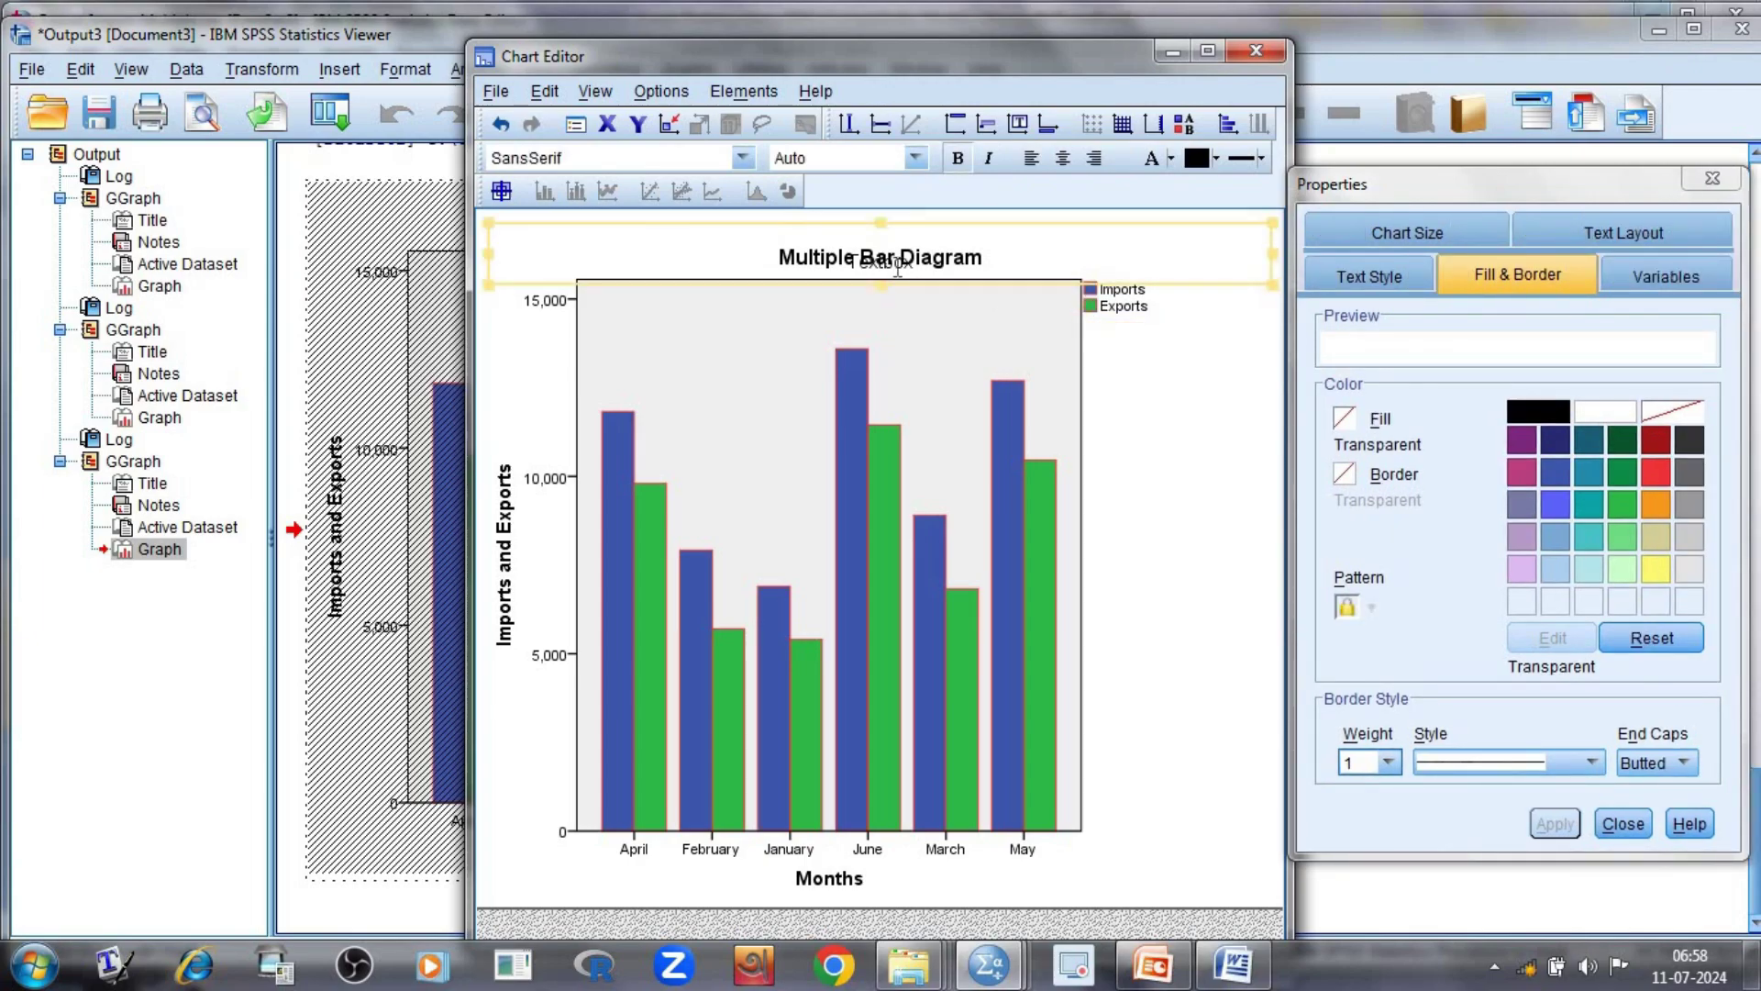
left_click(896, 268)
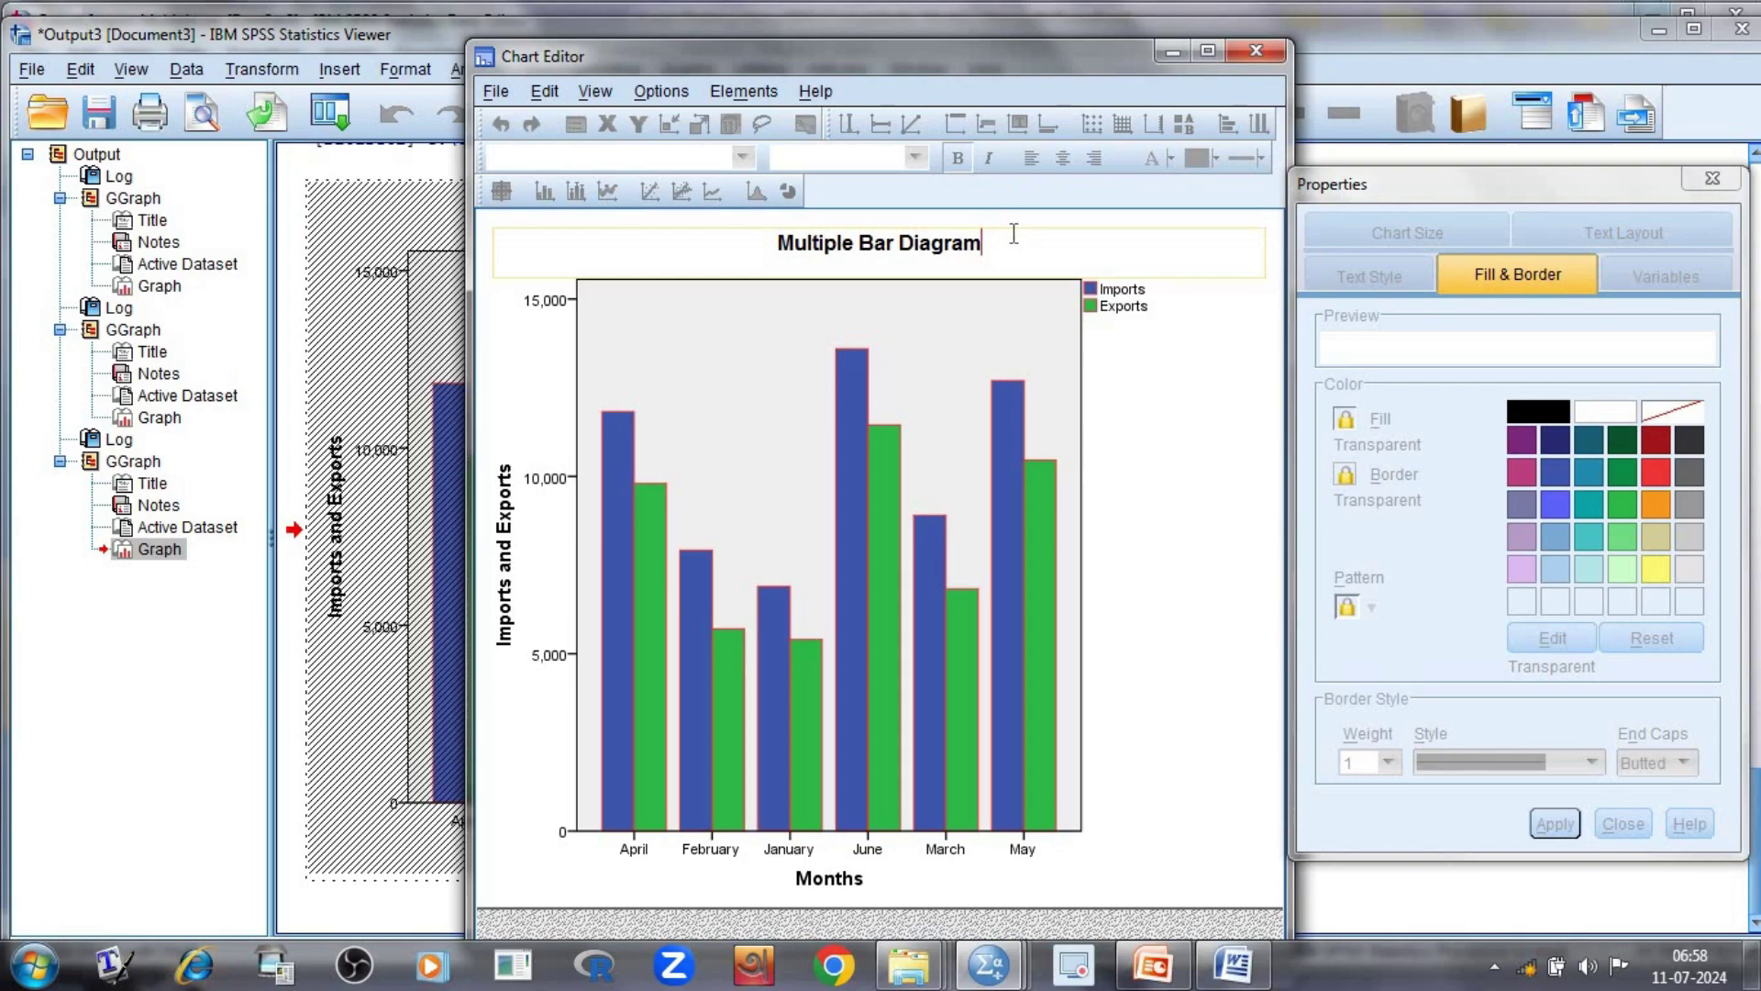
key("Escape")
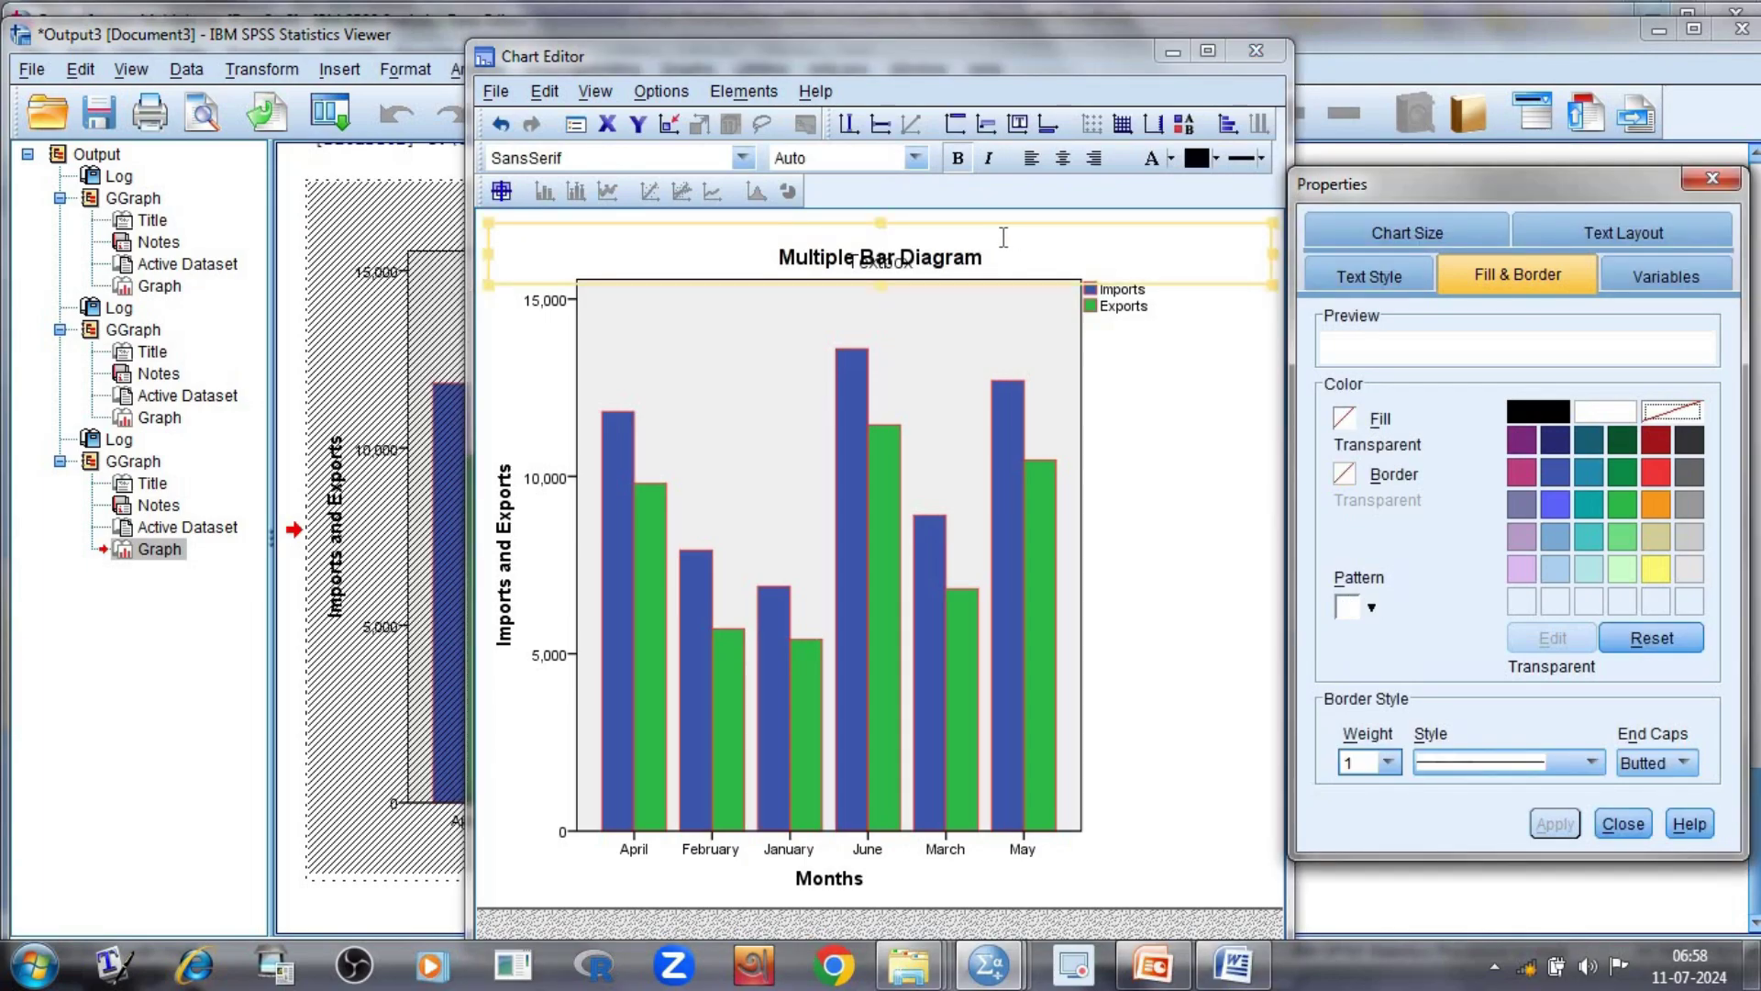
- Delete the Multiple Bar Diagram title that overlaps the text box
left_click(719, 262)
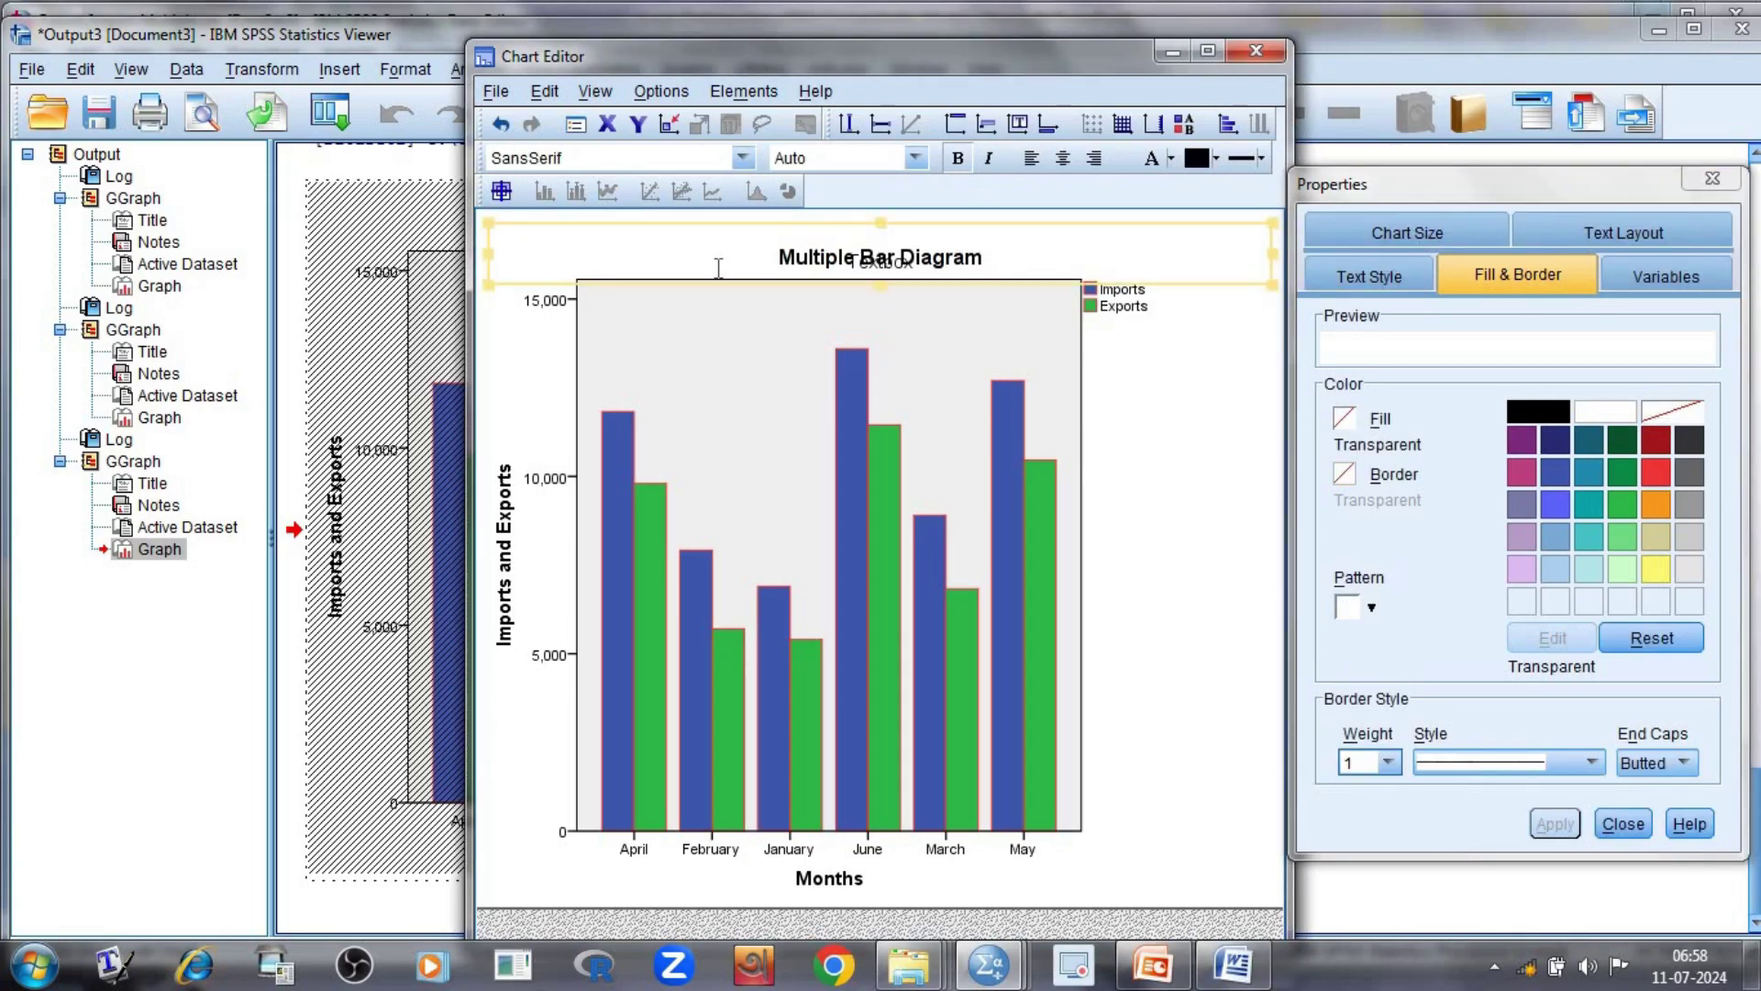
key("Delete")
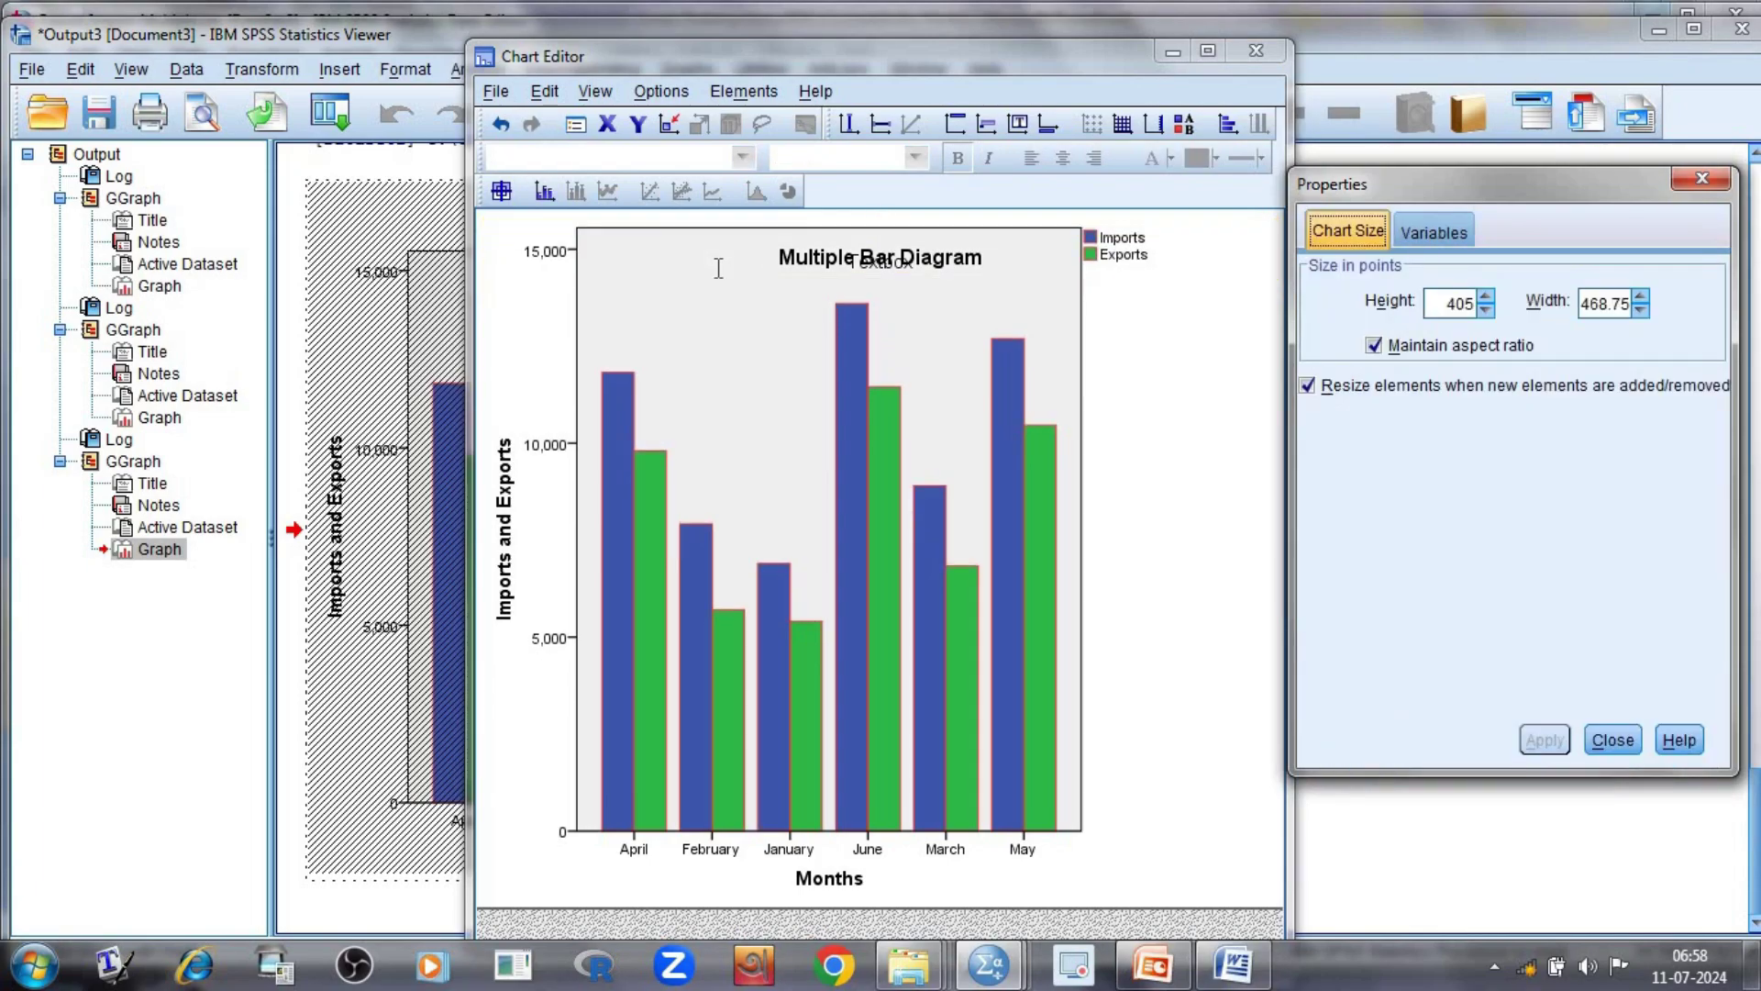
left_click(852, 266)
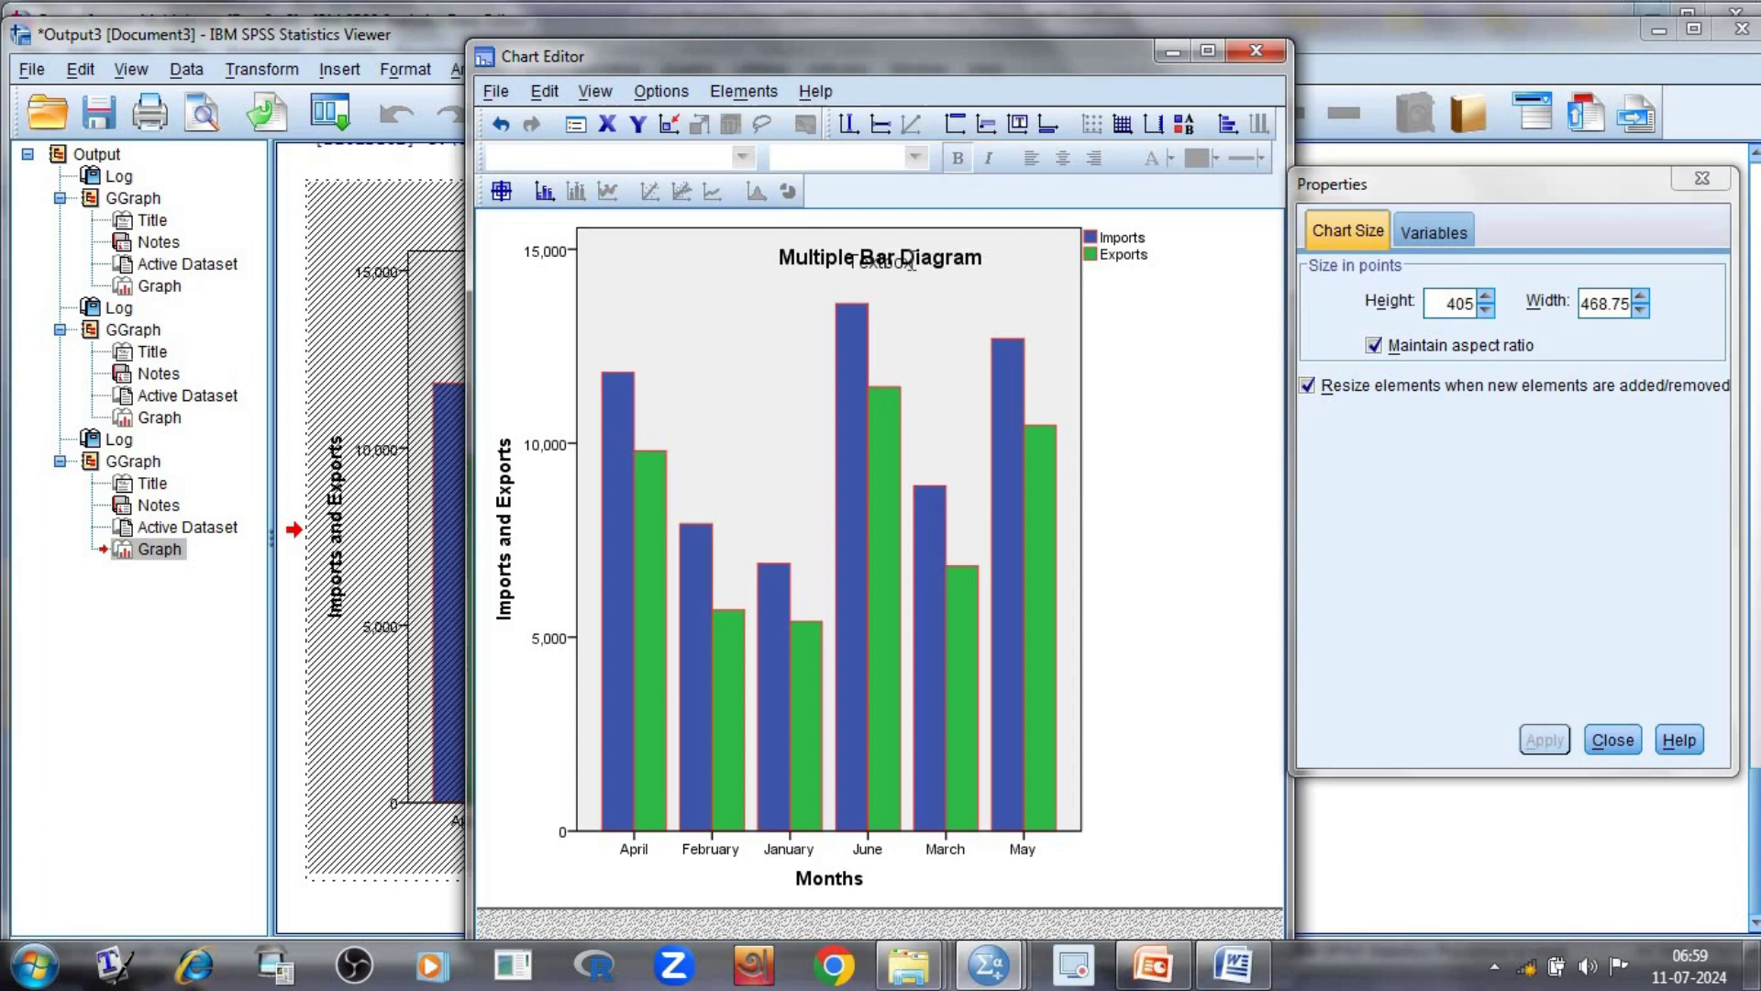
left_click(909, 264)
key("Escape")
left_click(775, 268)
key("Delete")
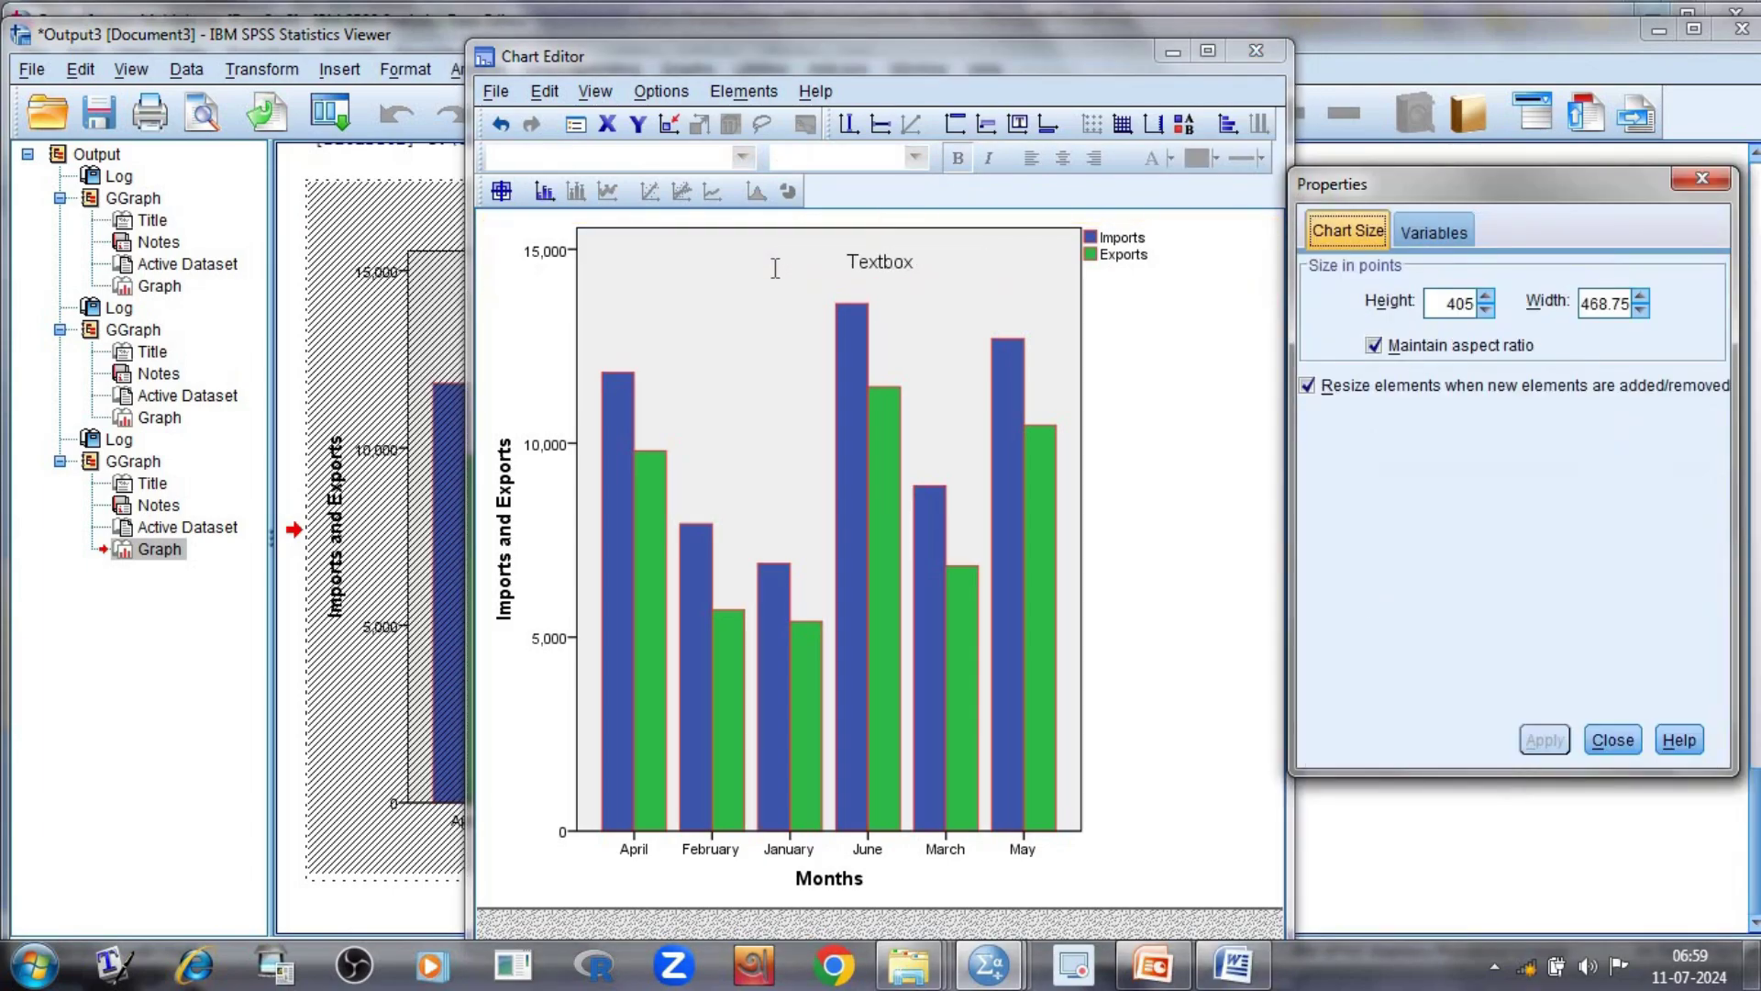
- Delete the Imports and Exports legend from the chart
left_click(892, 264)
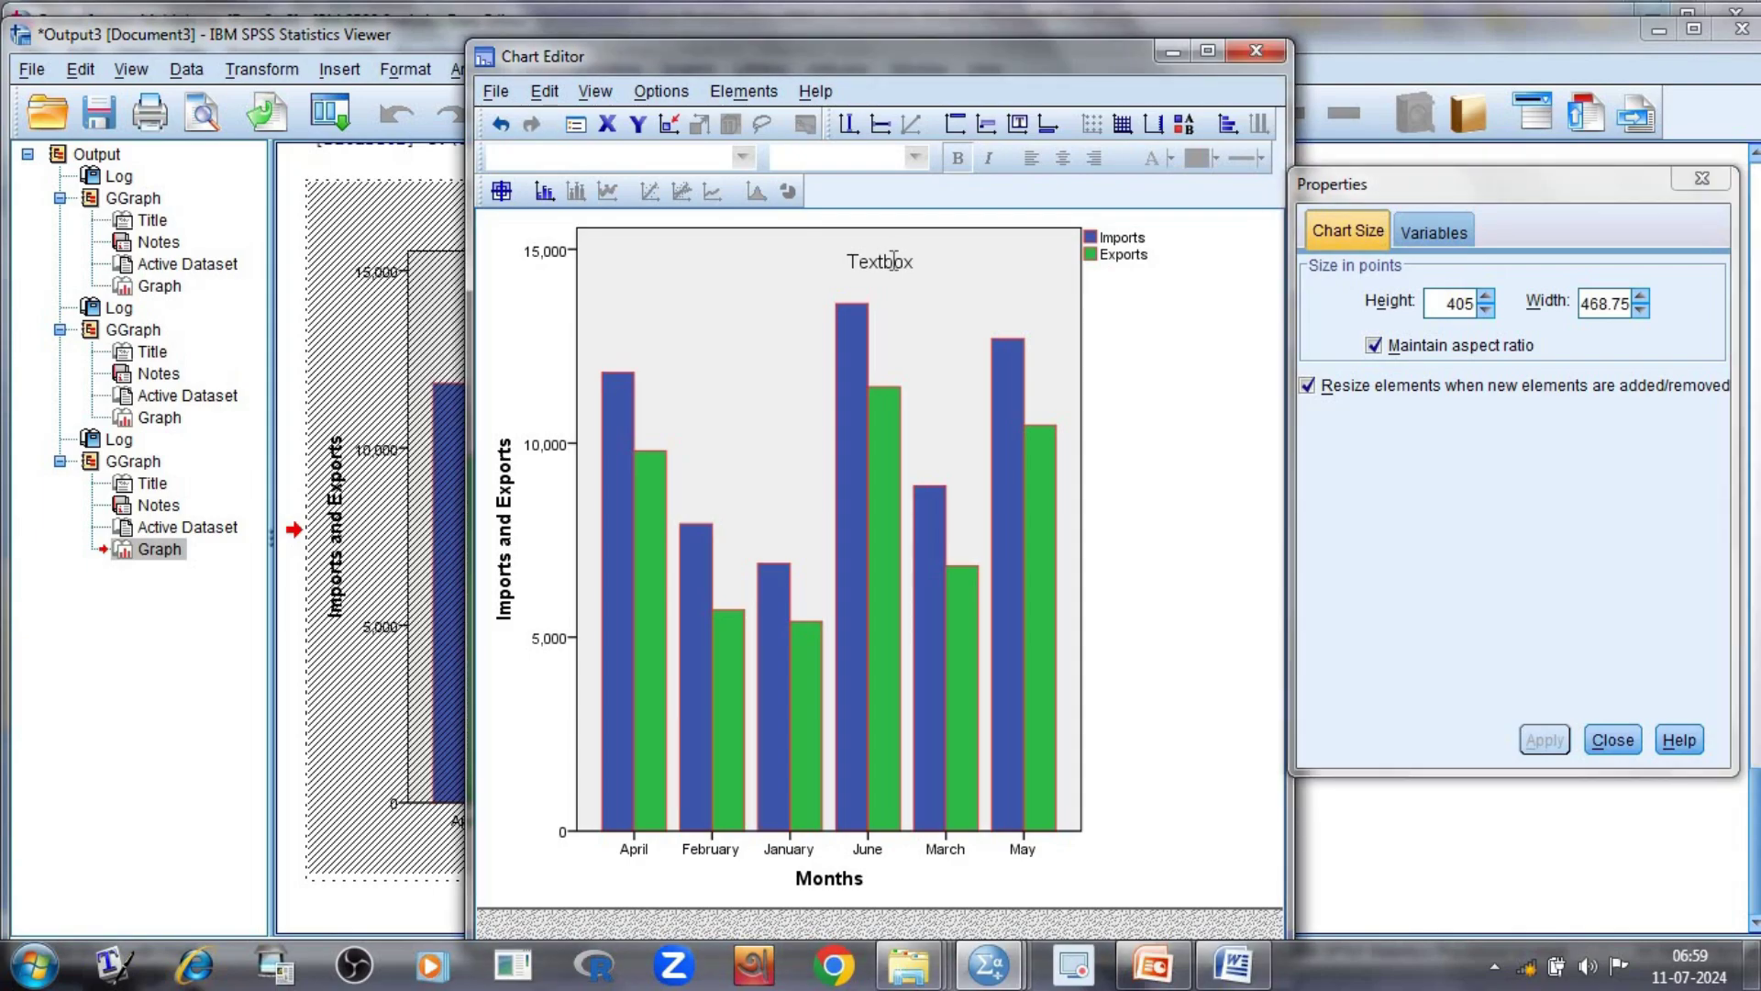
left_click(893, 262)
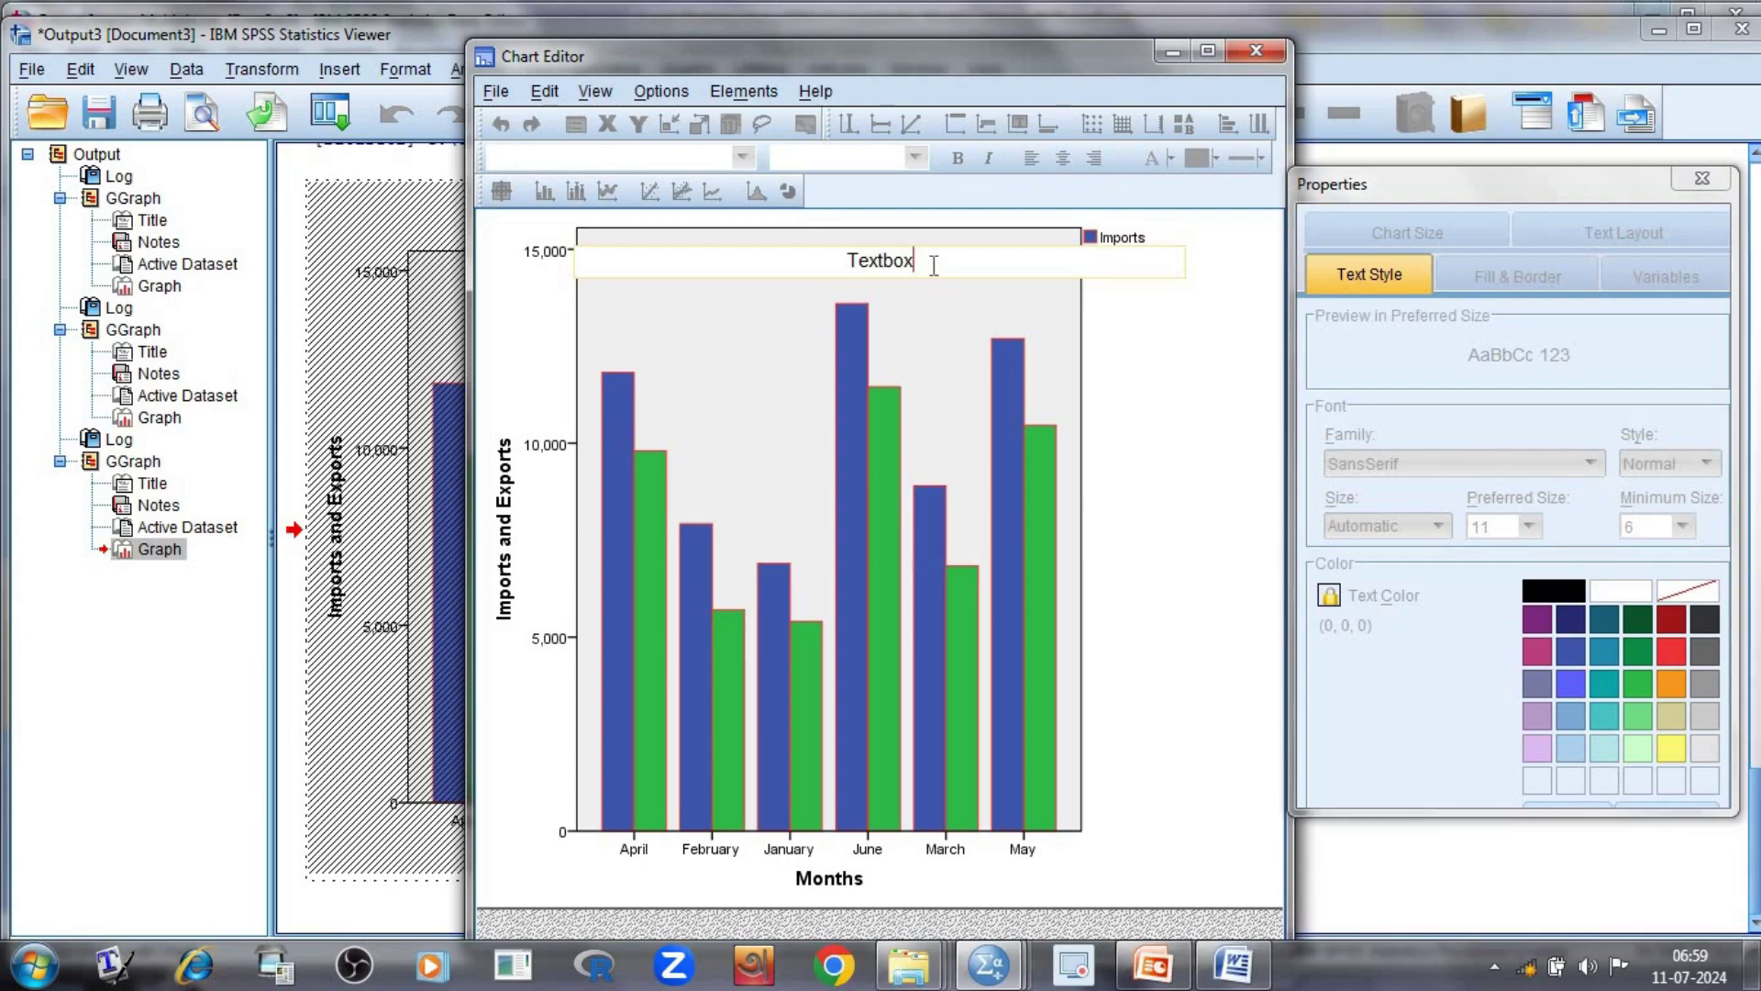
left_click(934, 275)
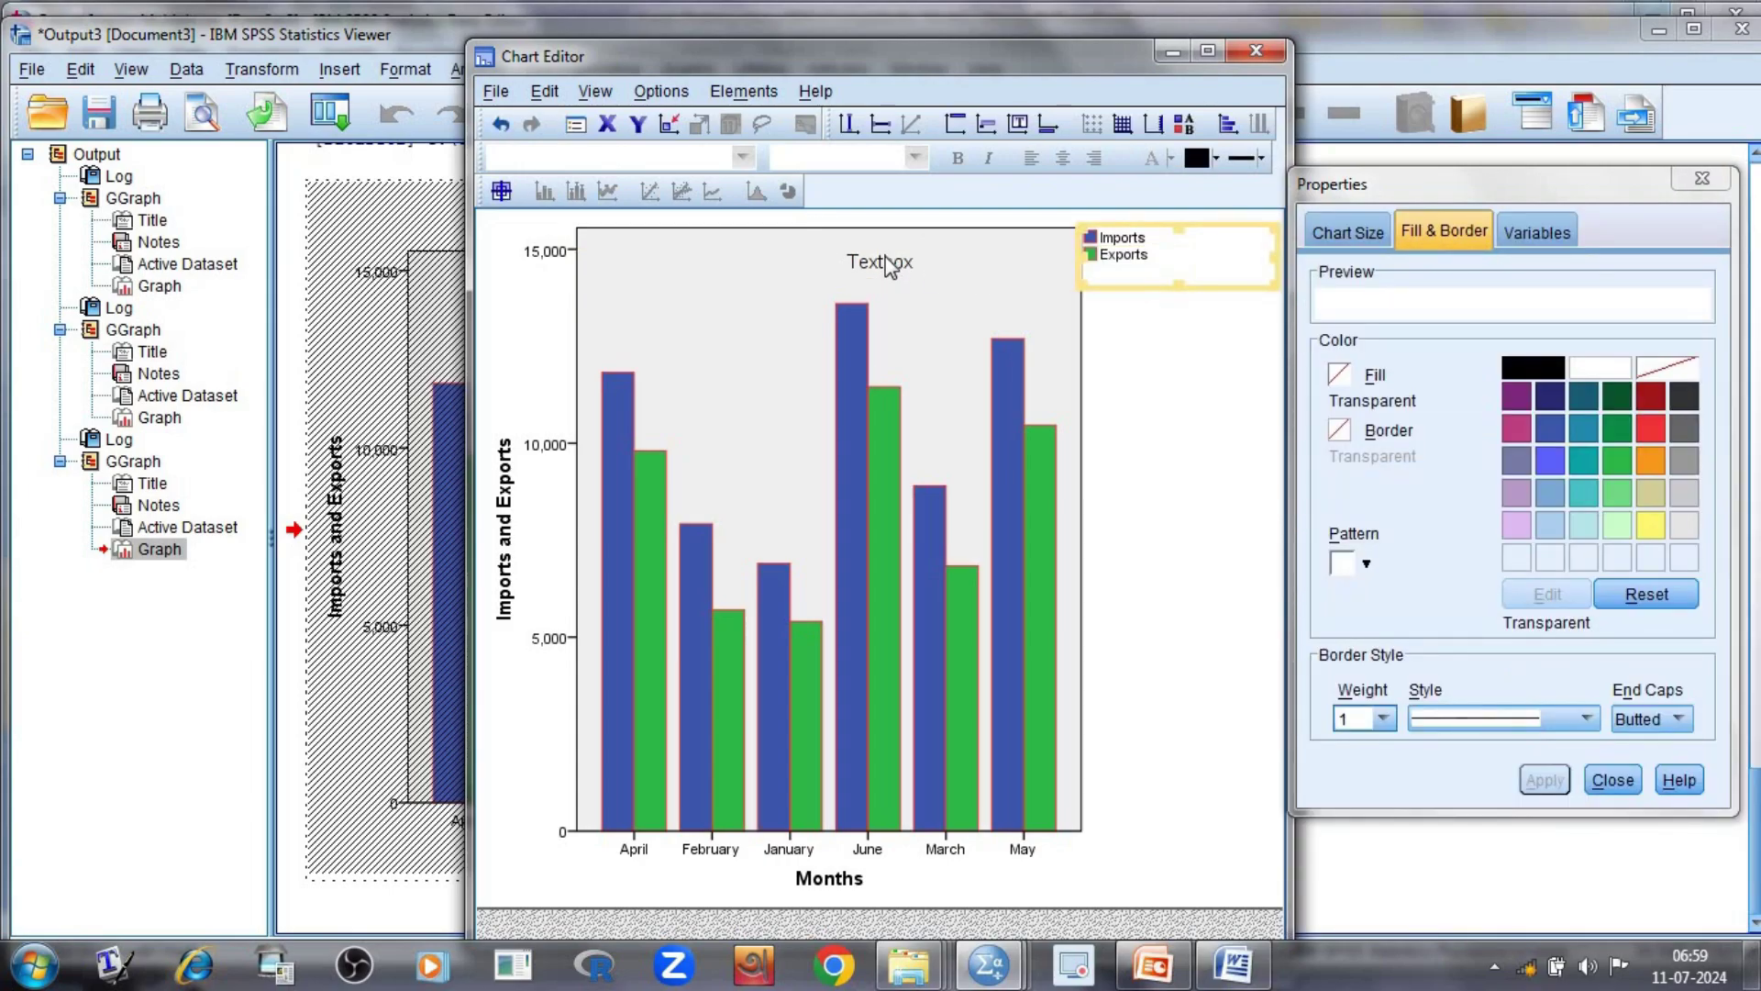
left_click(887, 269)
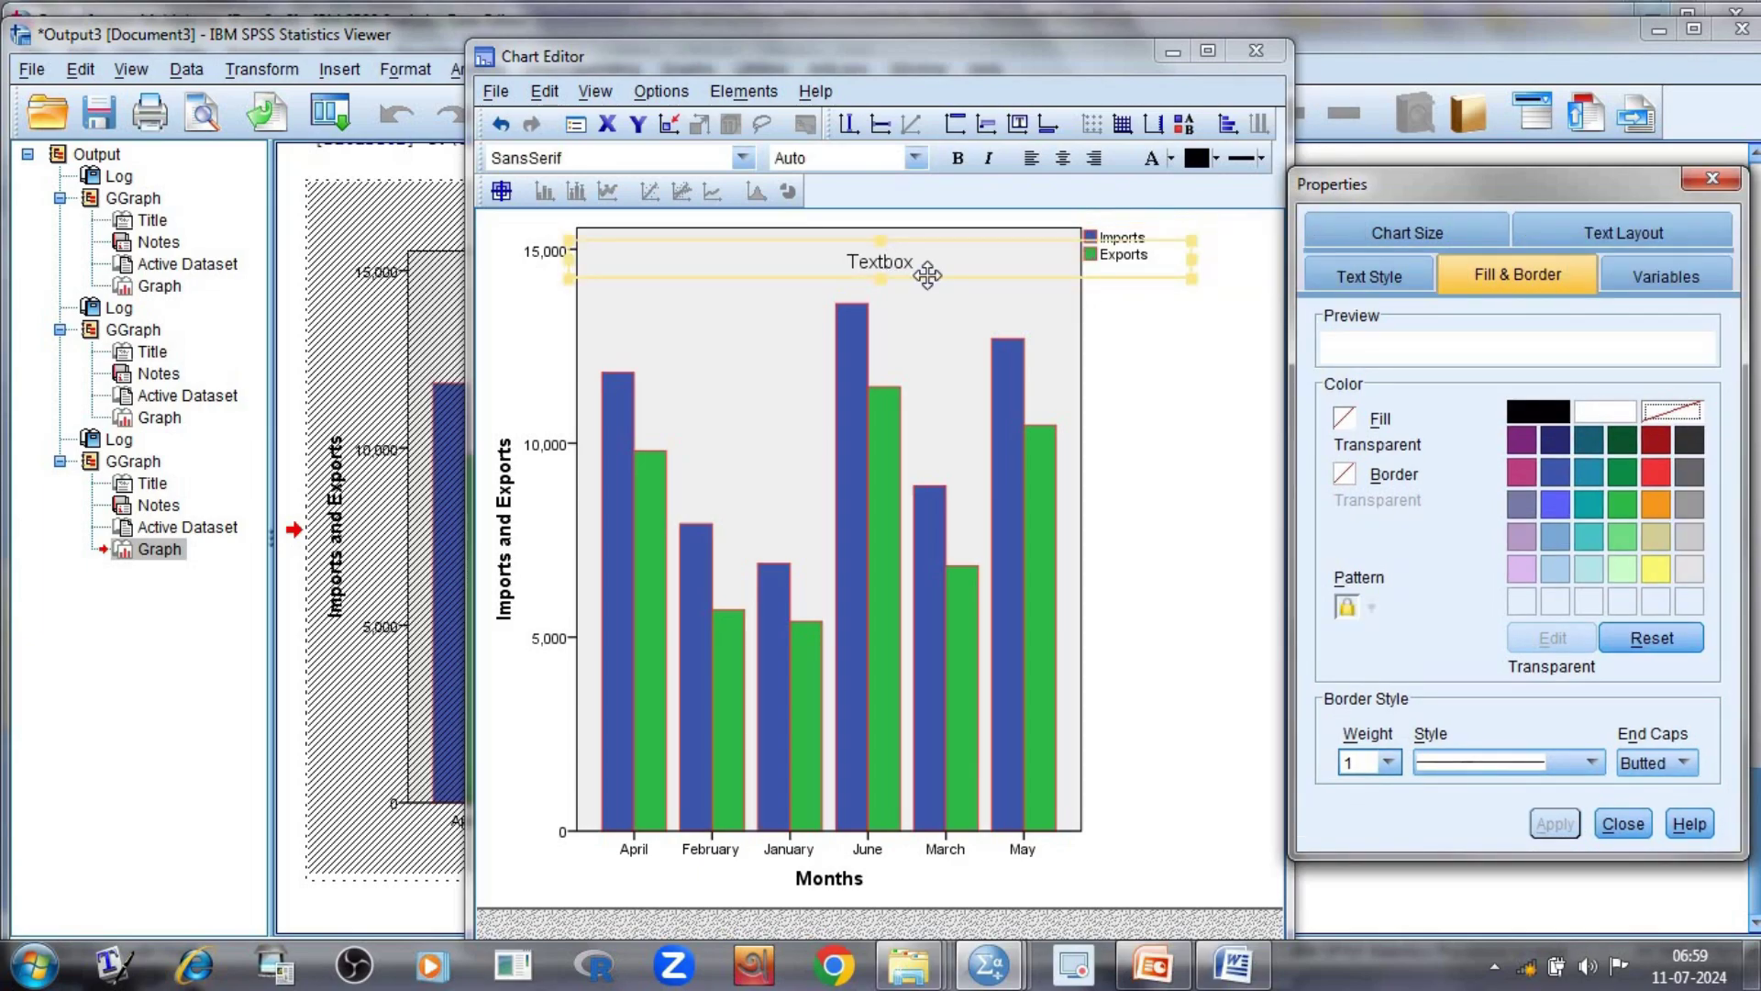
left_click(1108, 279)
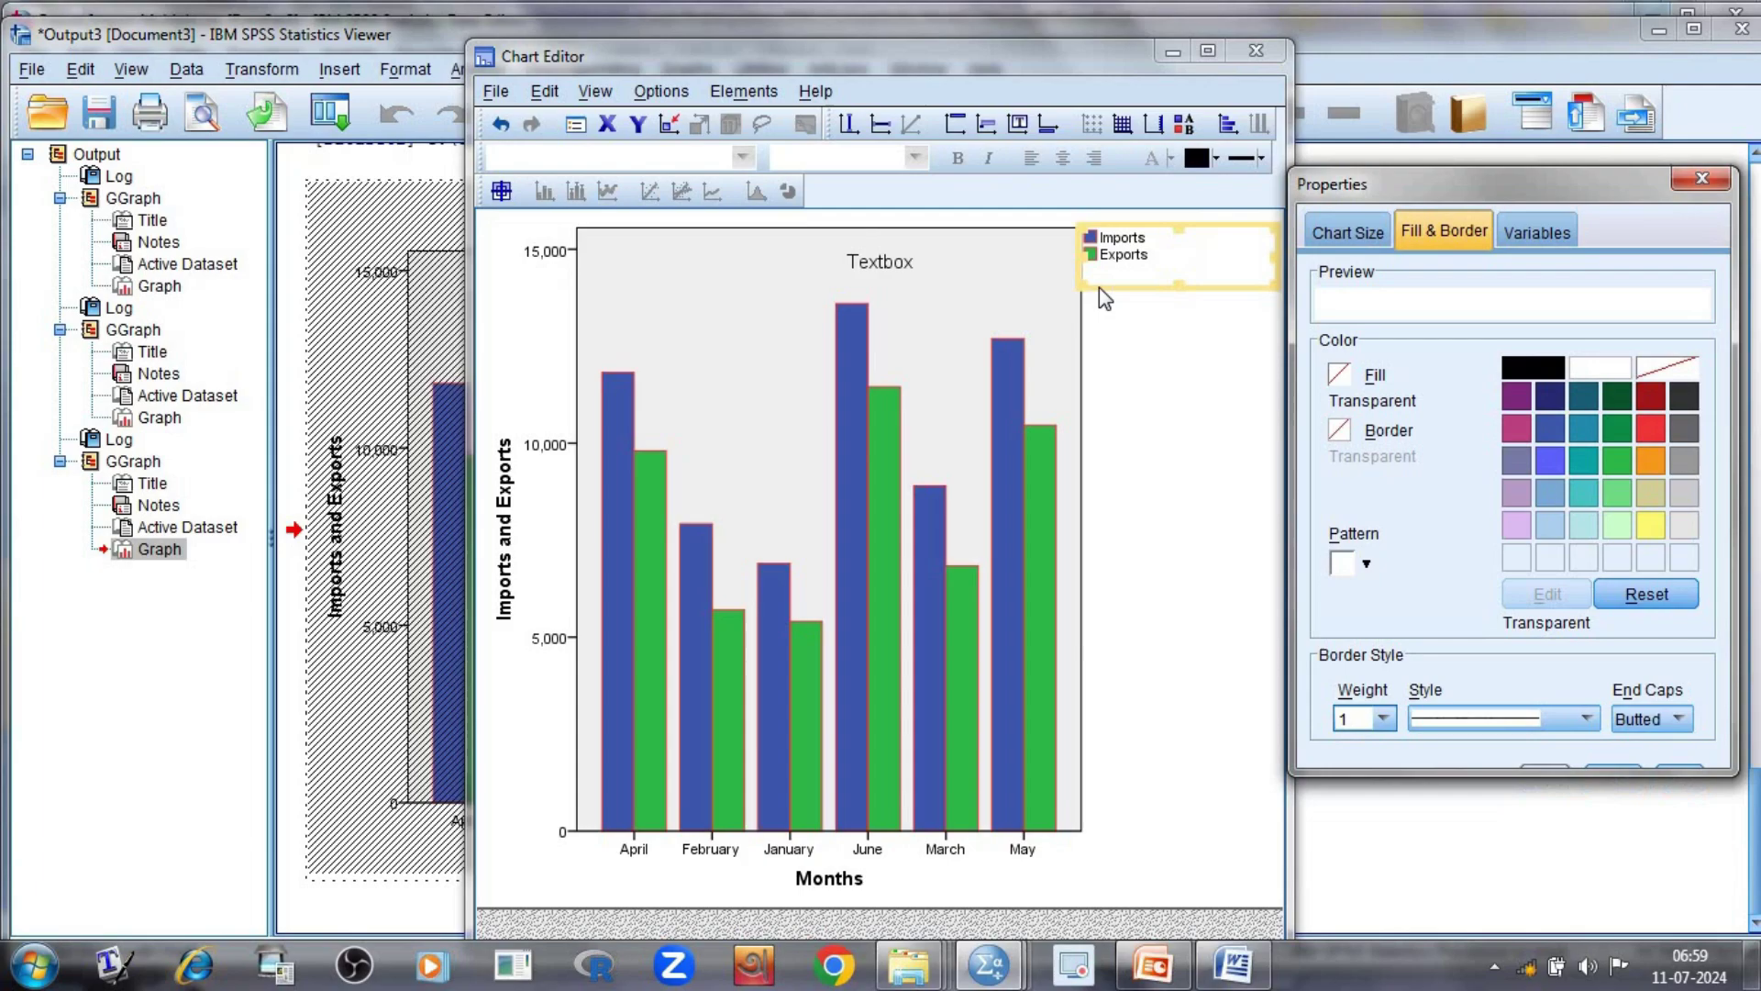
key("Delete")
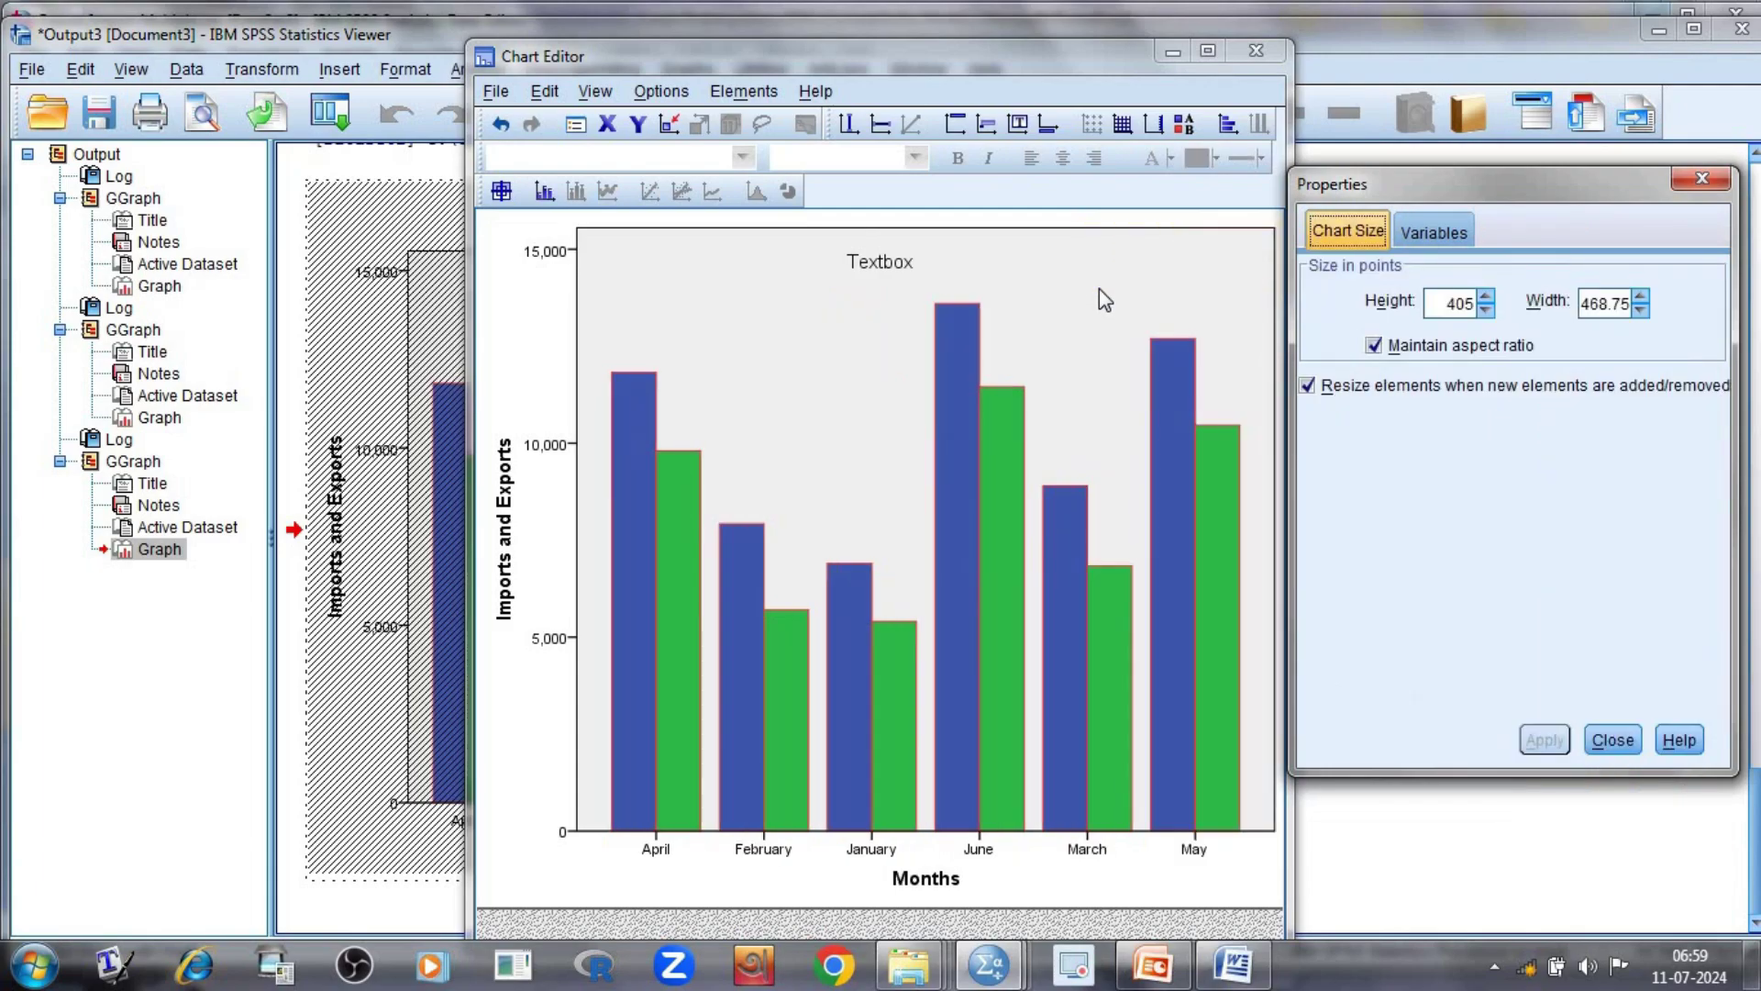
- Delete the default text box above the bars in the chart
left_click(912, 268)
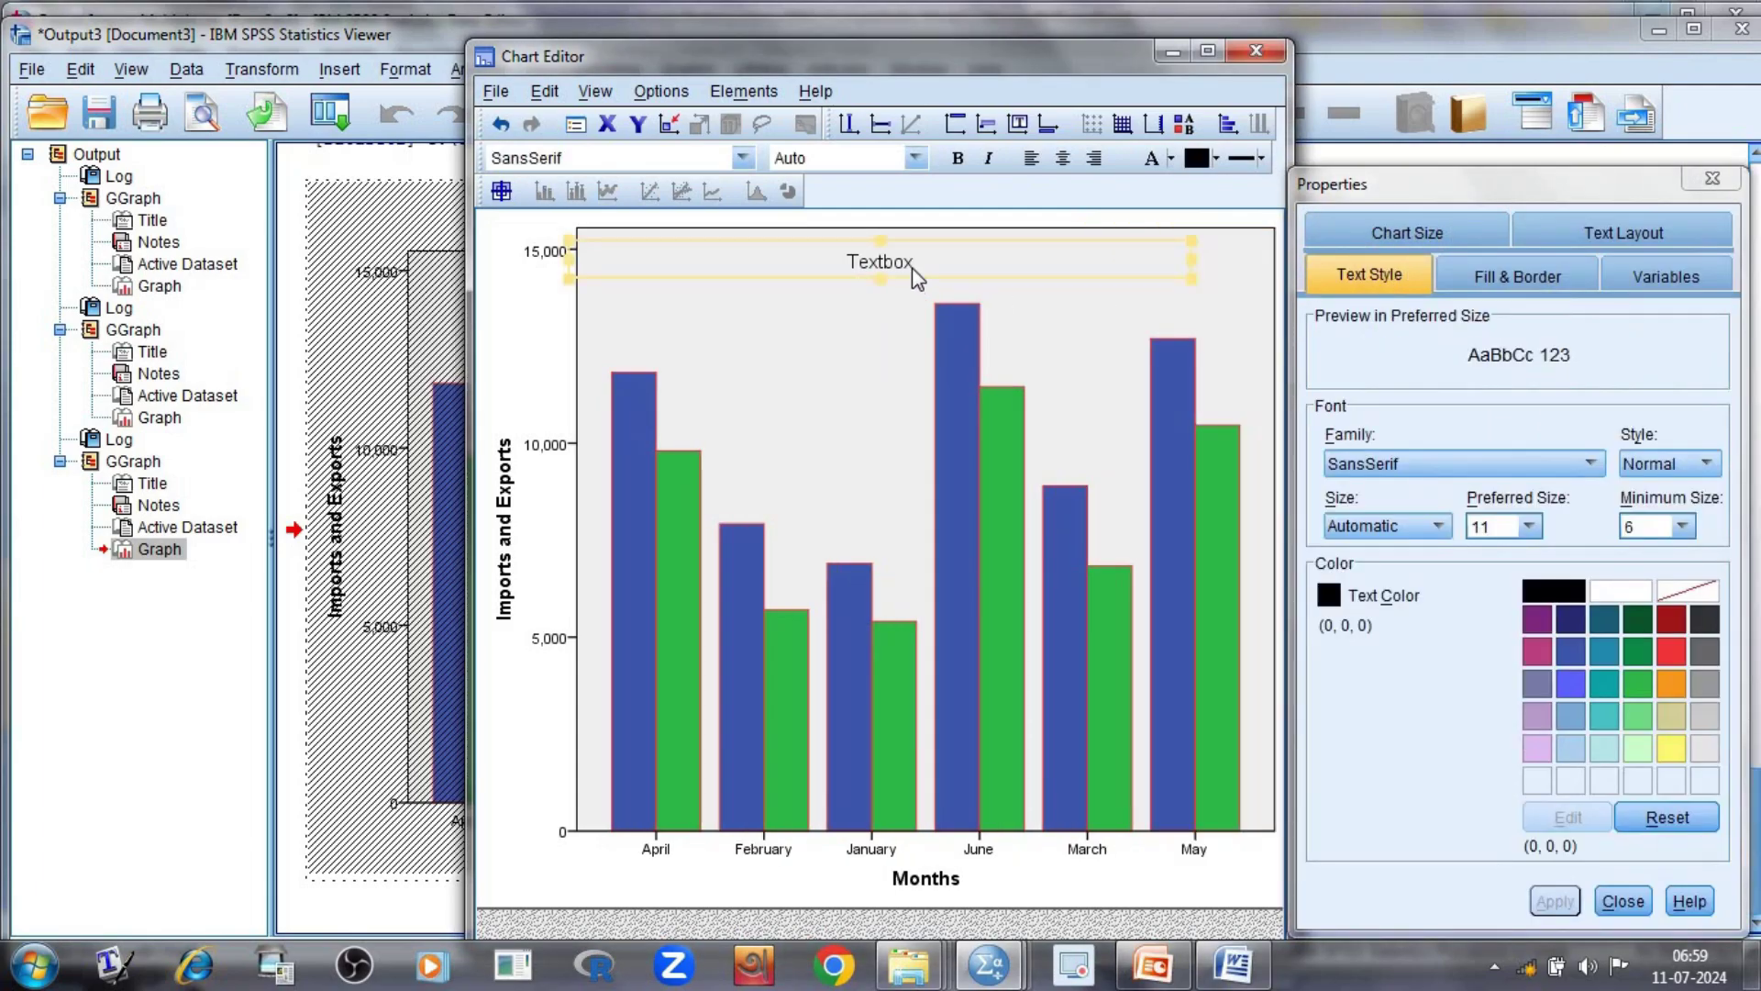
key("Escape")
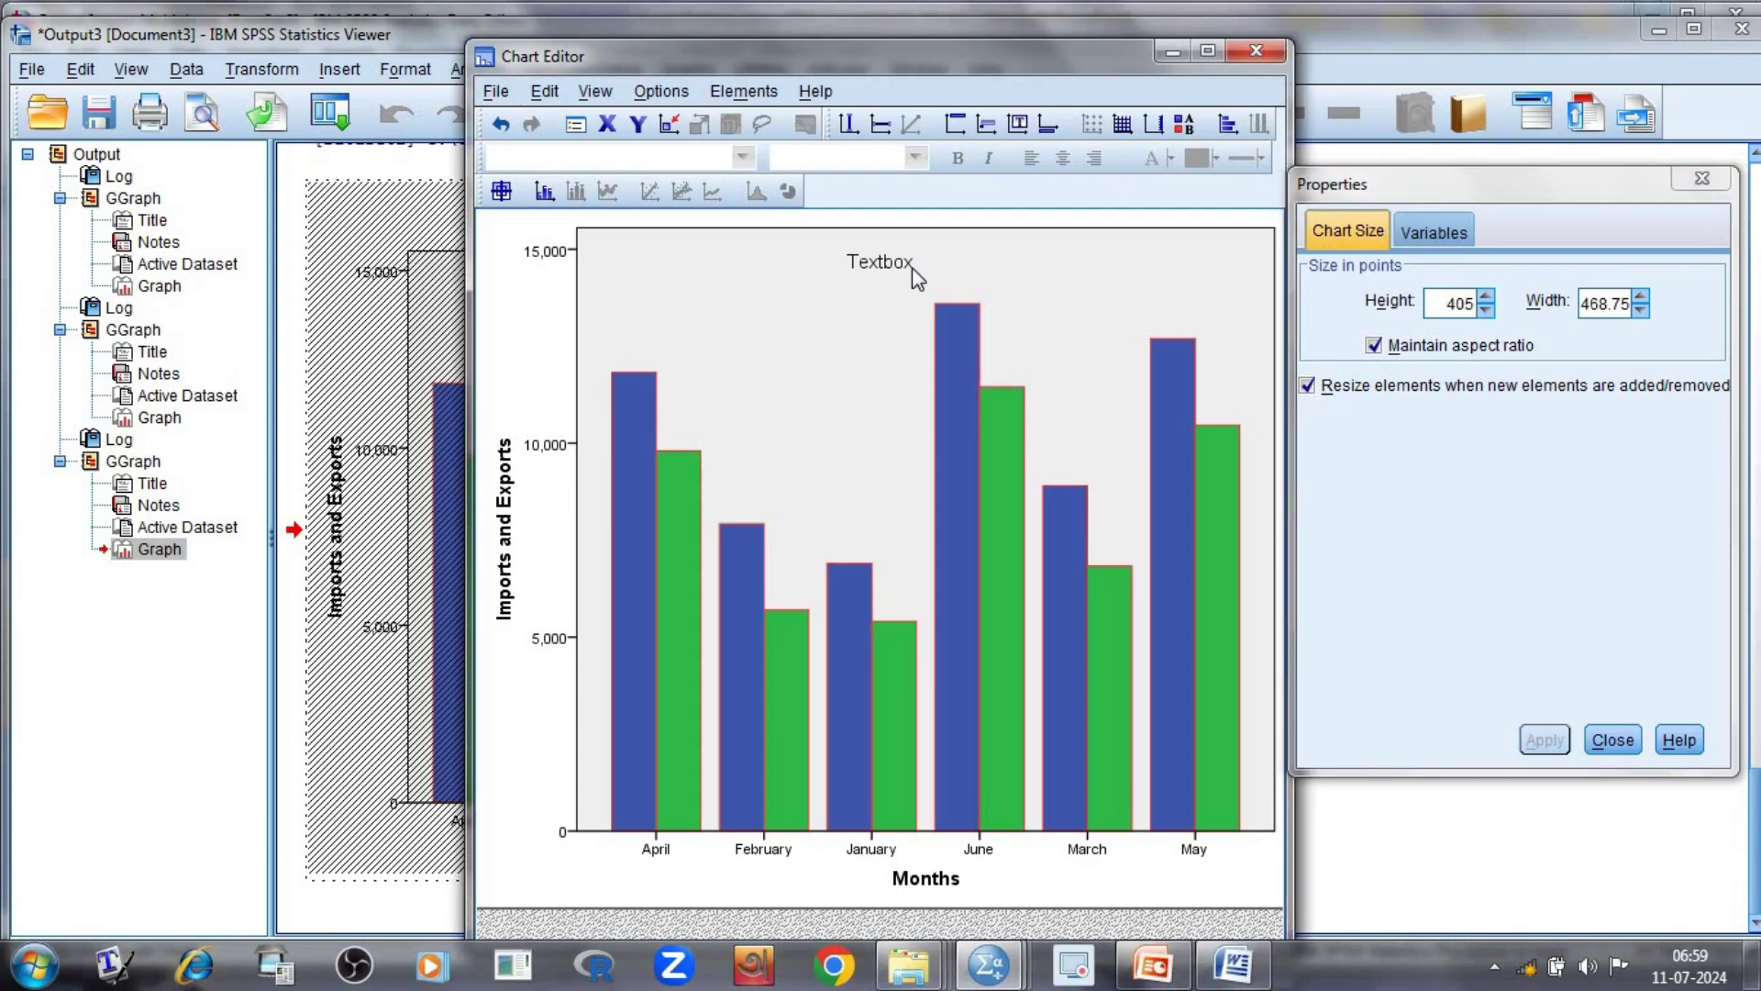
left_click(911, 268)
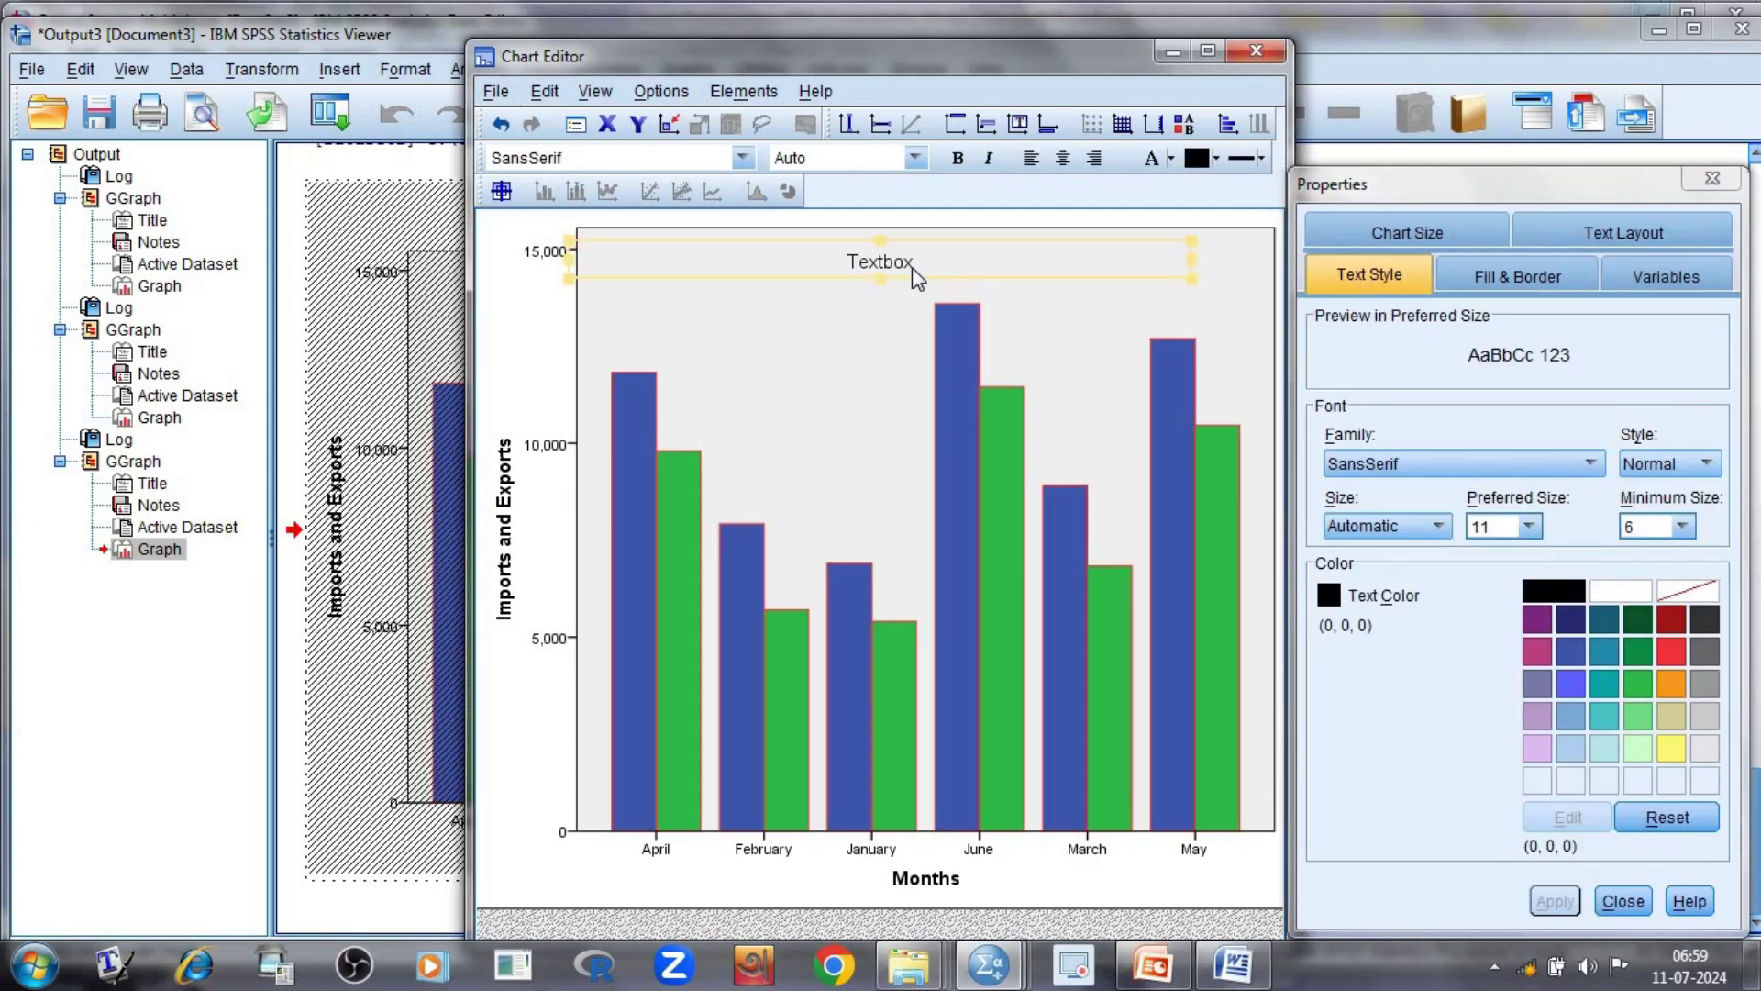
key("Delete")
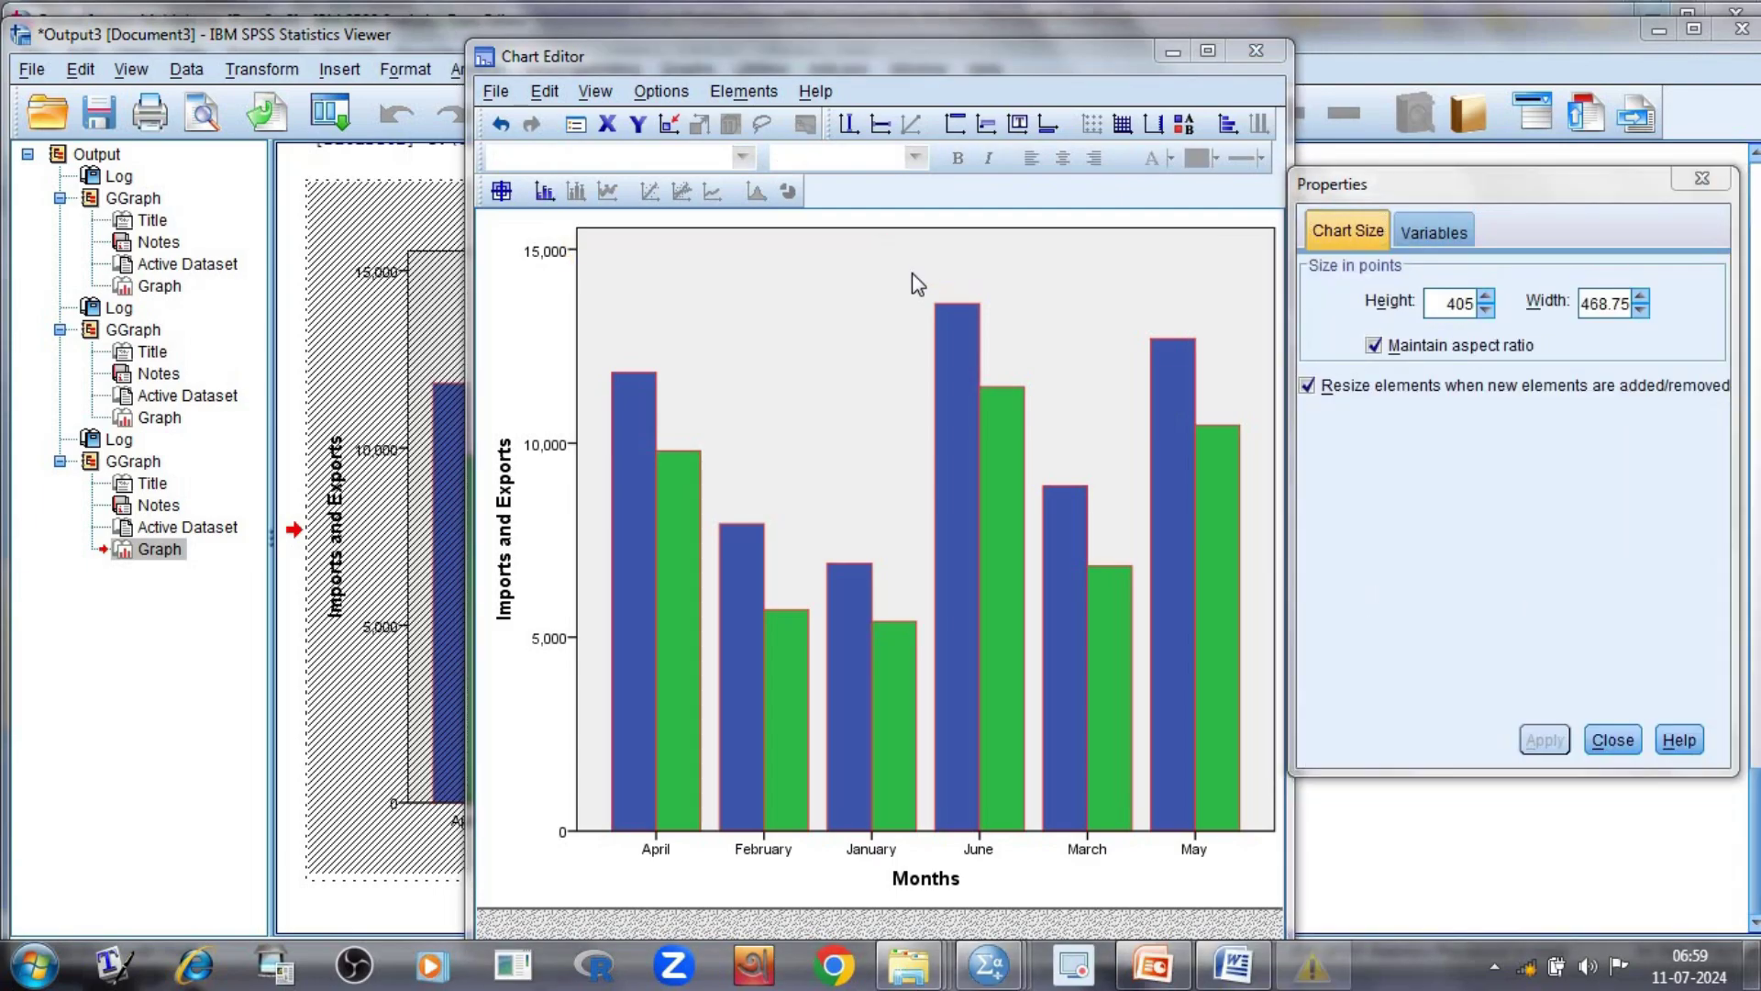
left_click(1191, 275)
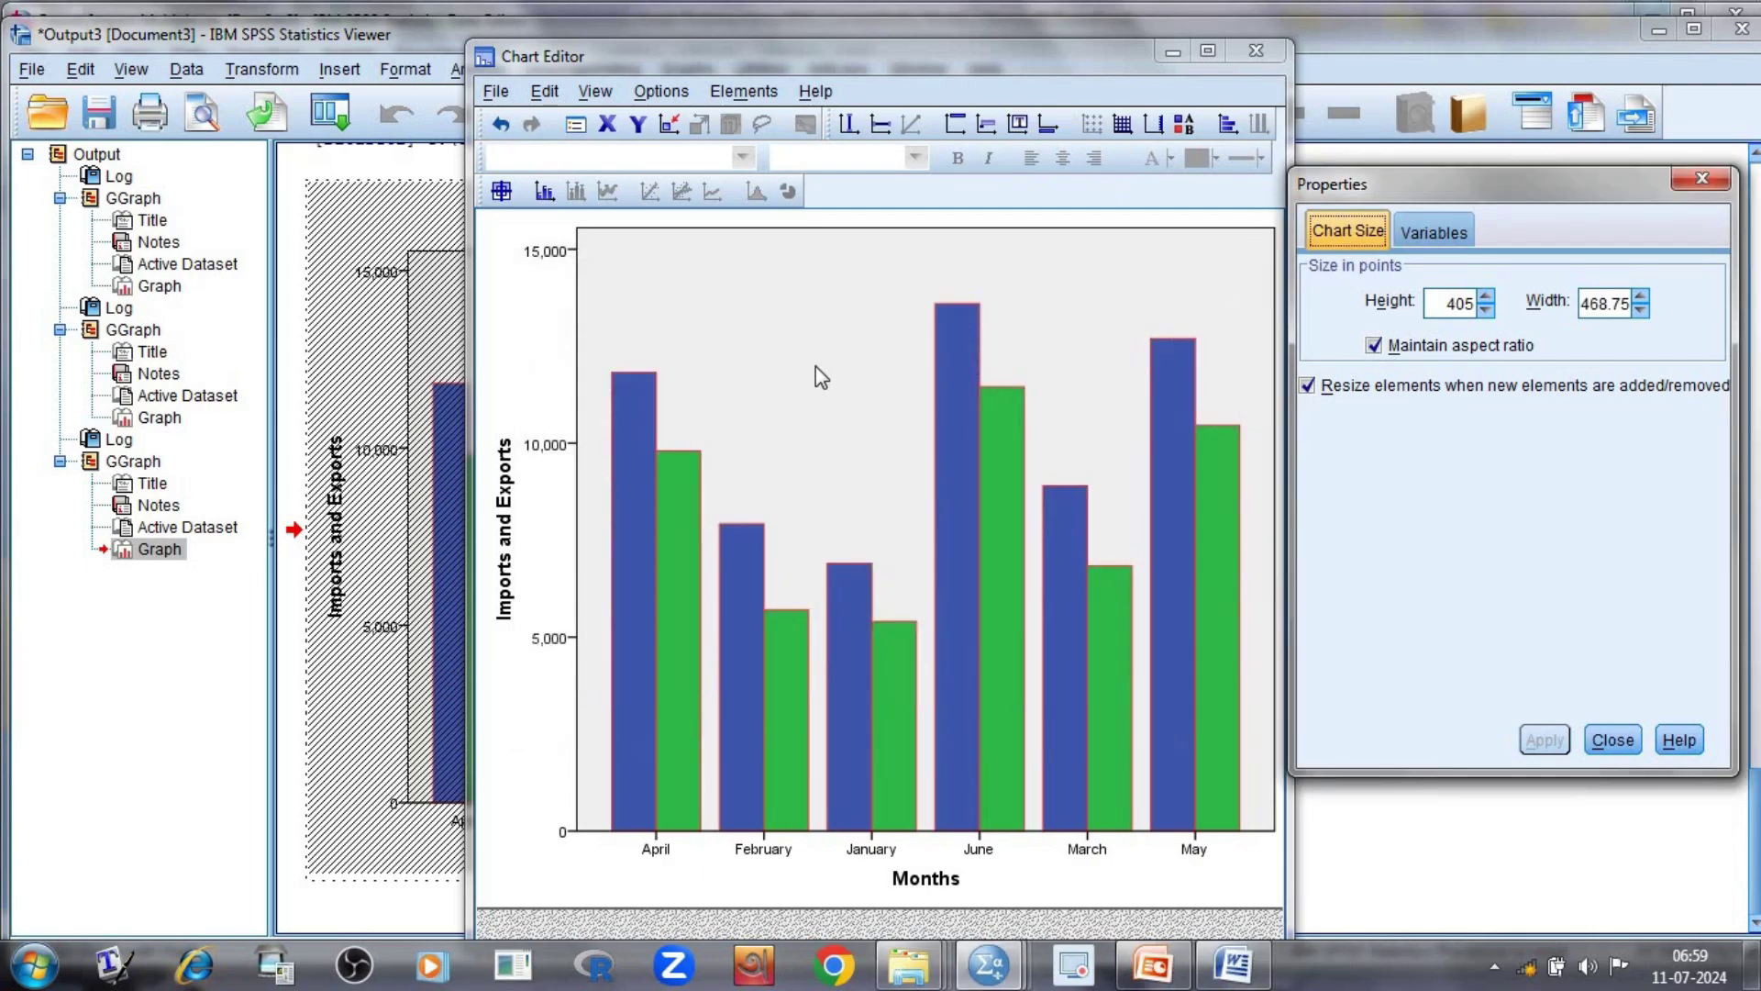
- Add a chart title reading "Multiple Bar Diagram" and close the Chart Editor
right_click(842, 323)
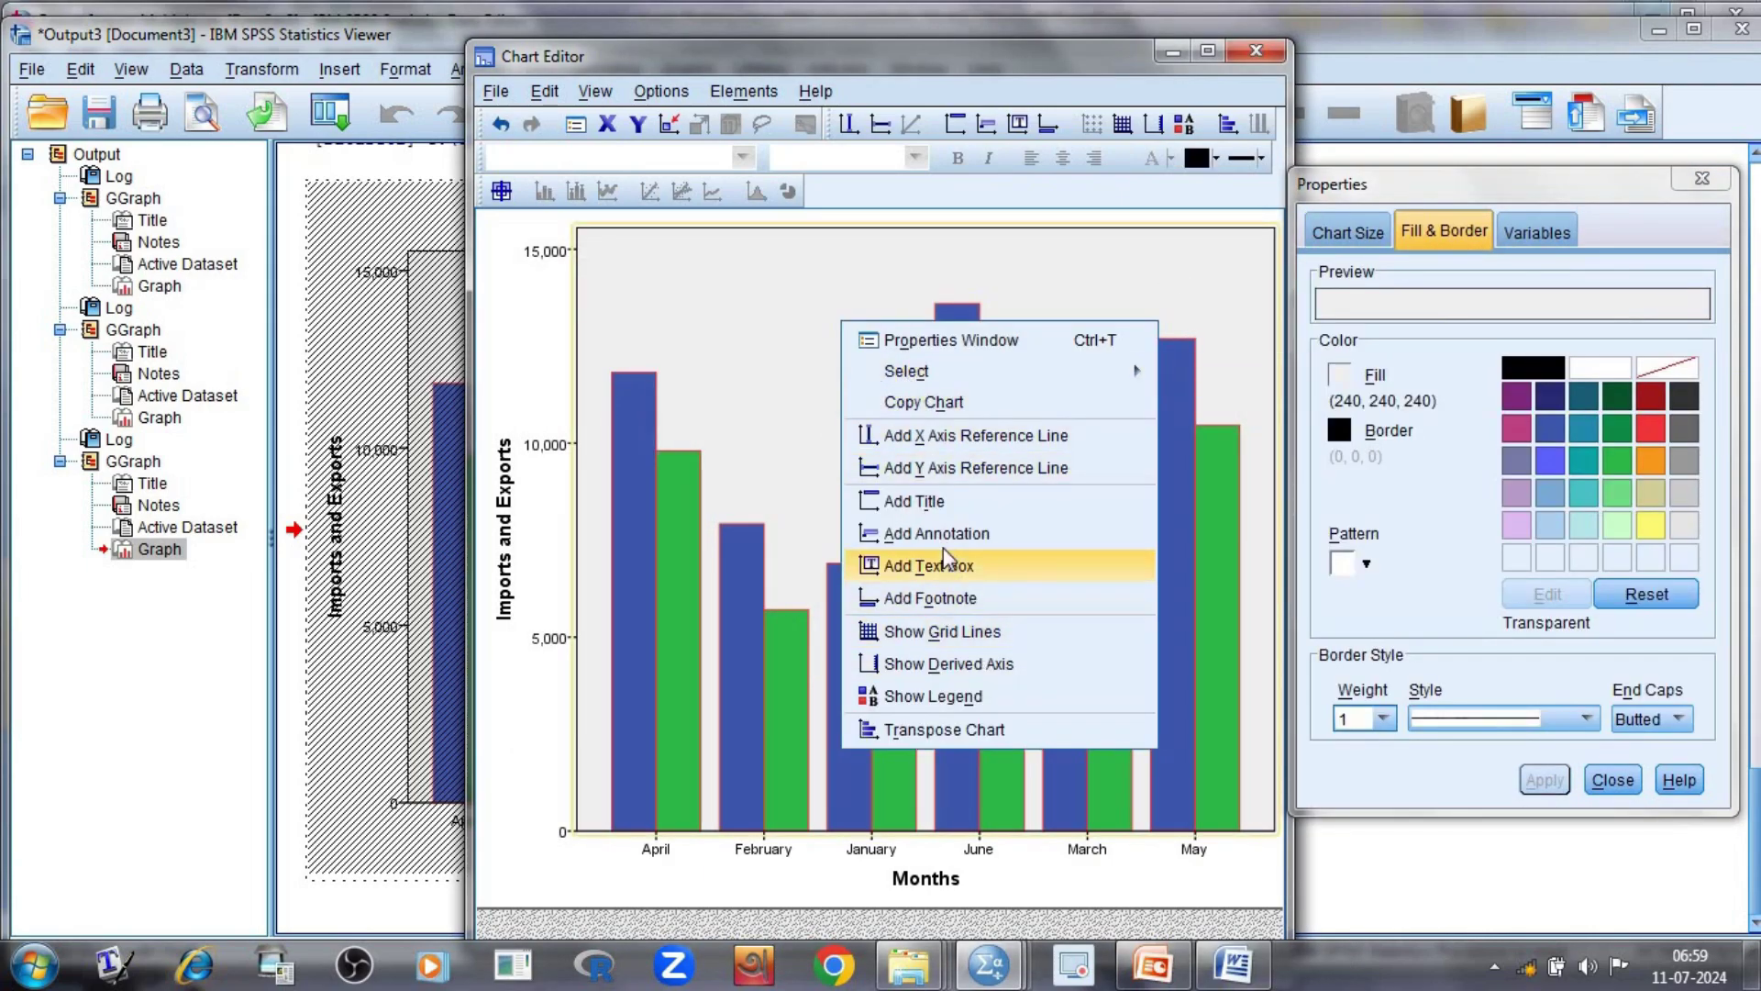
left_click(881, 501)
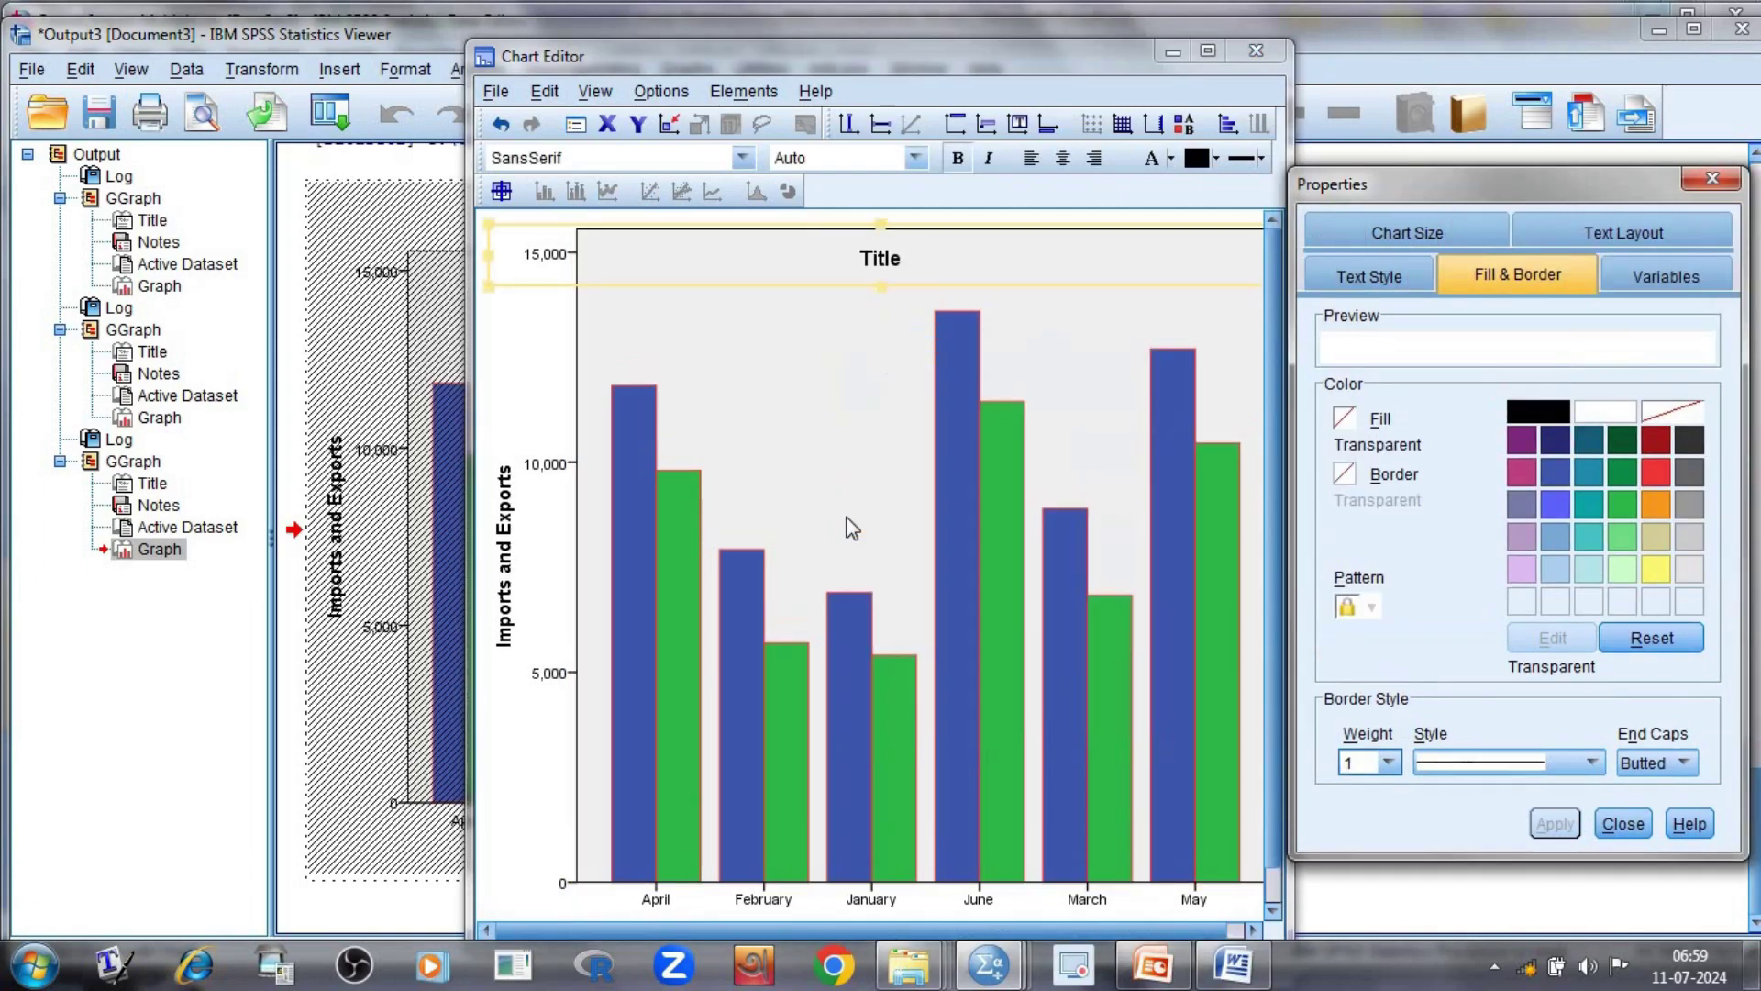
left_click(899, 254)
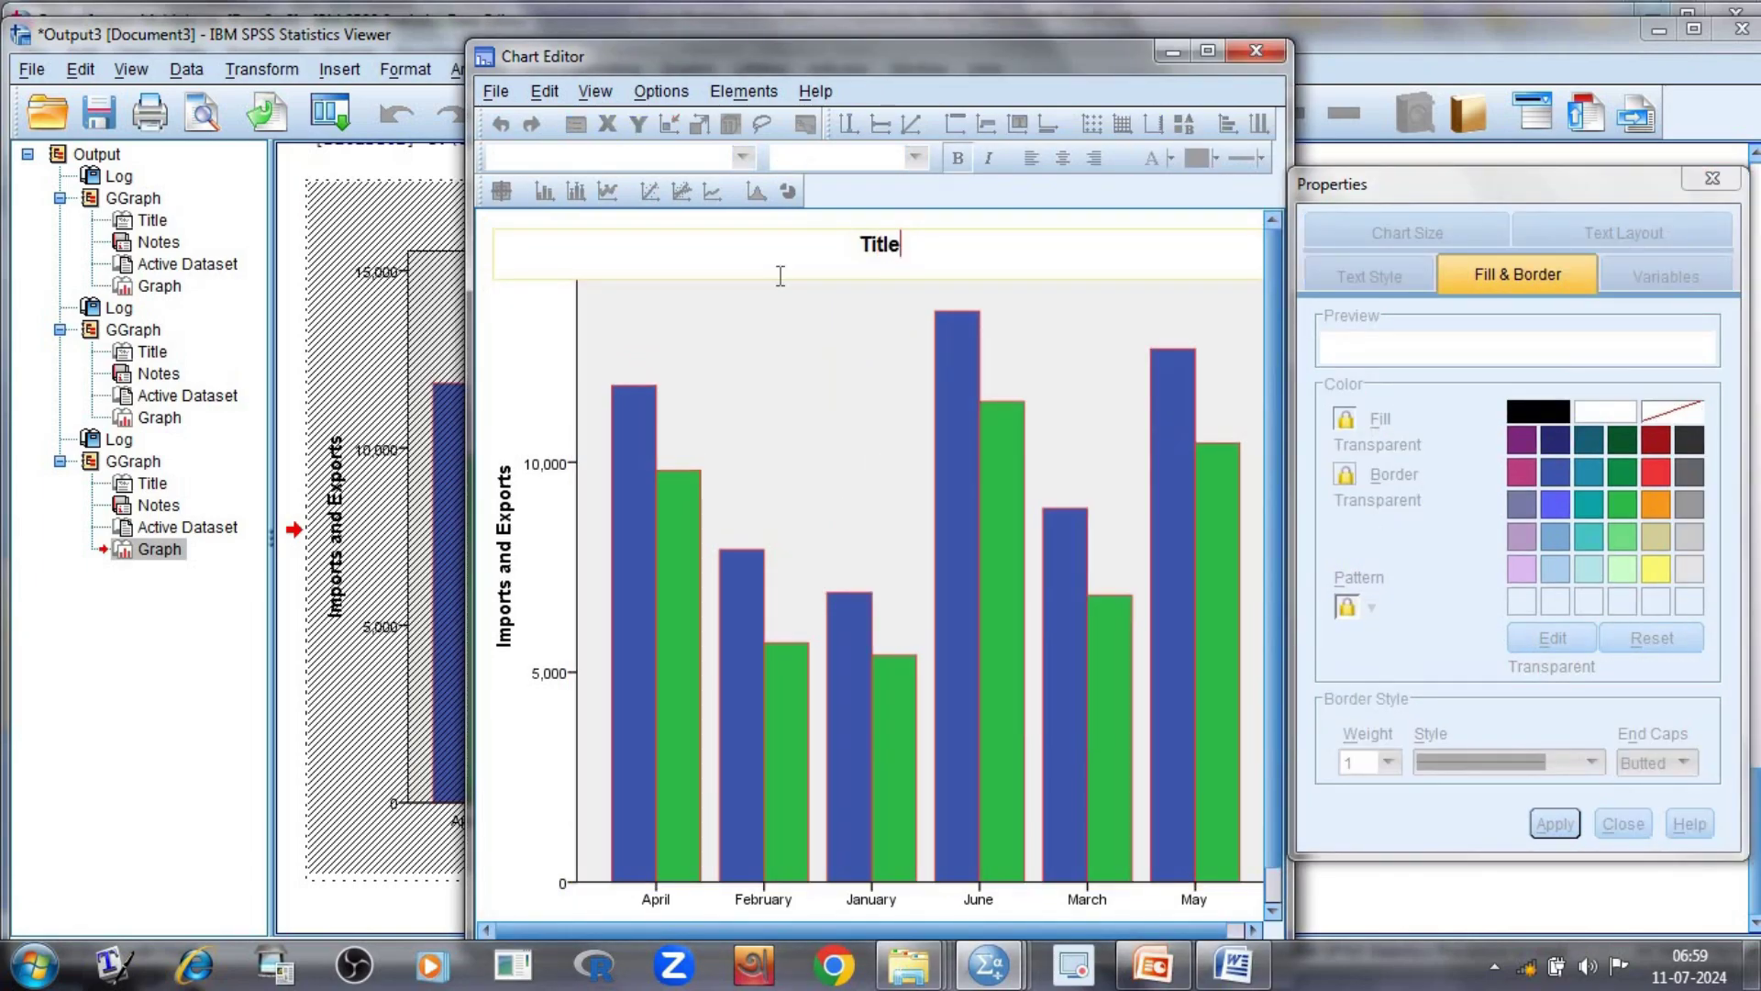
key("BackSpace")
key("BackSpace")
key("BackSpace")
key("BackSpace")
key("BackSpace")
type("Multiple Ba")
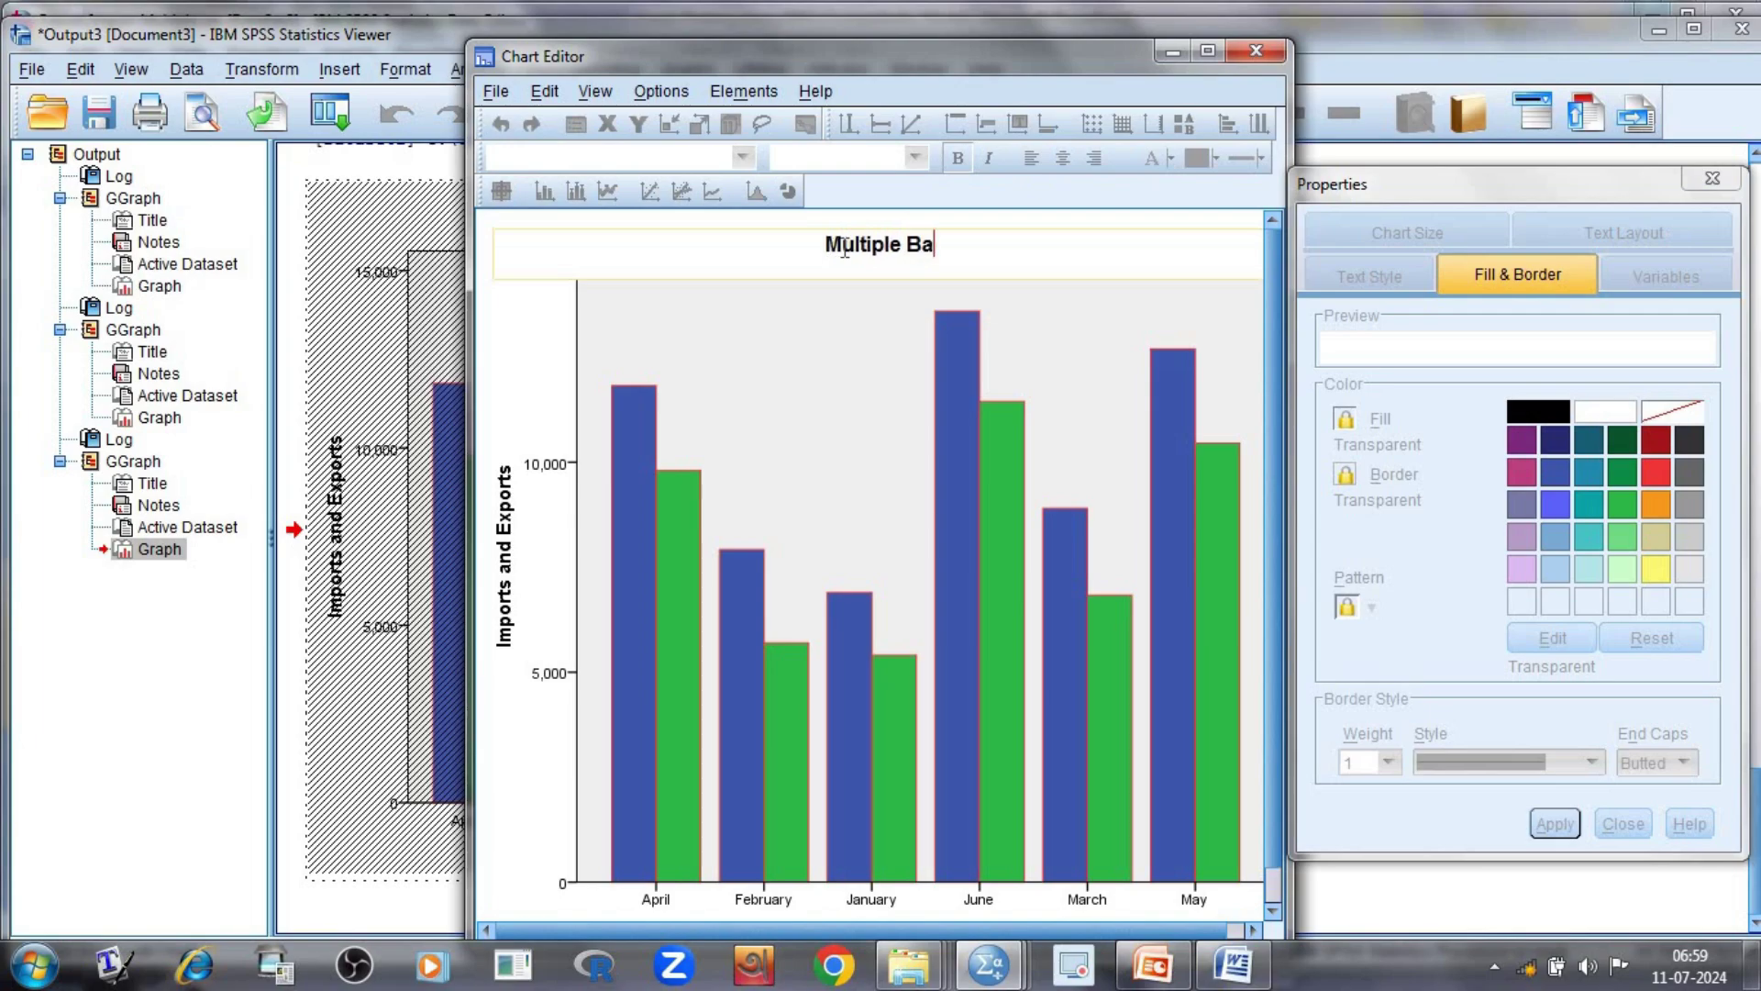
type("r Diagram")
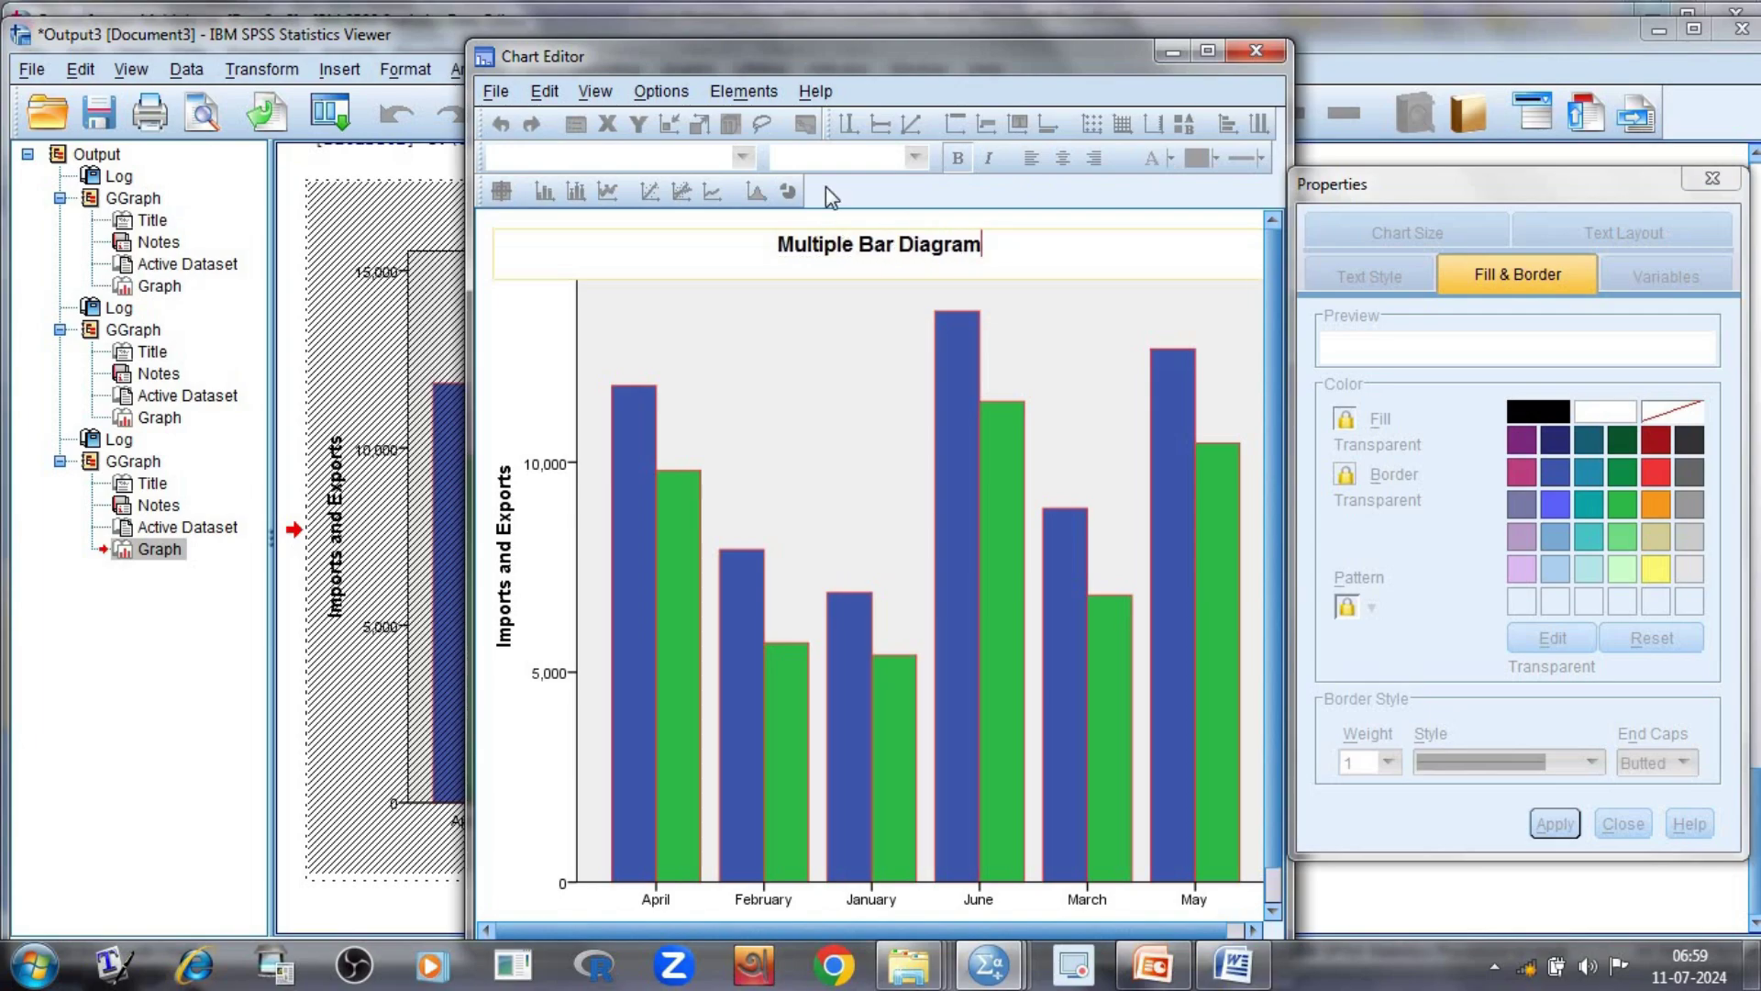
left_click(1258, 55)
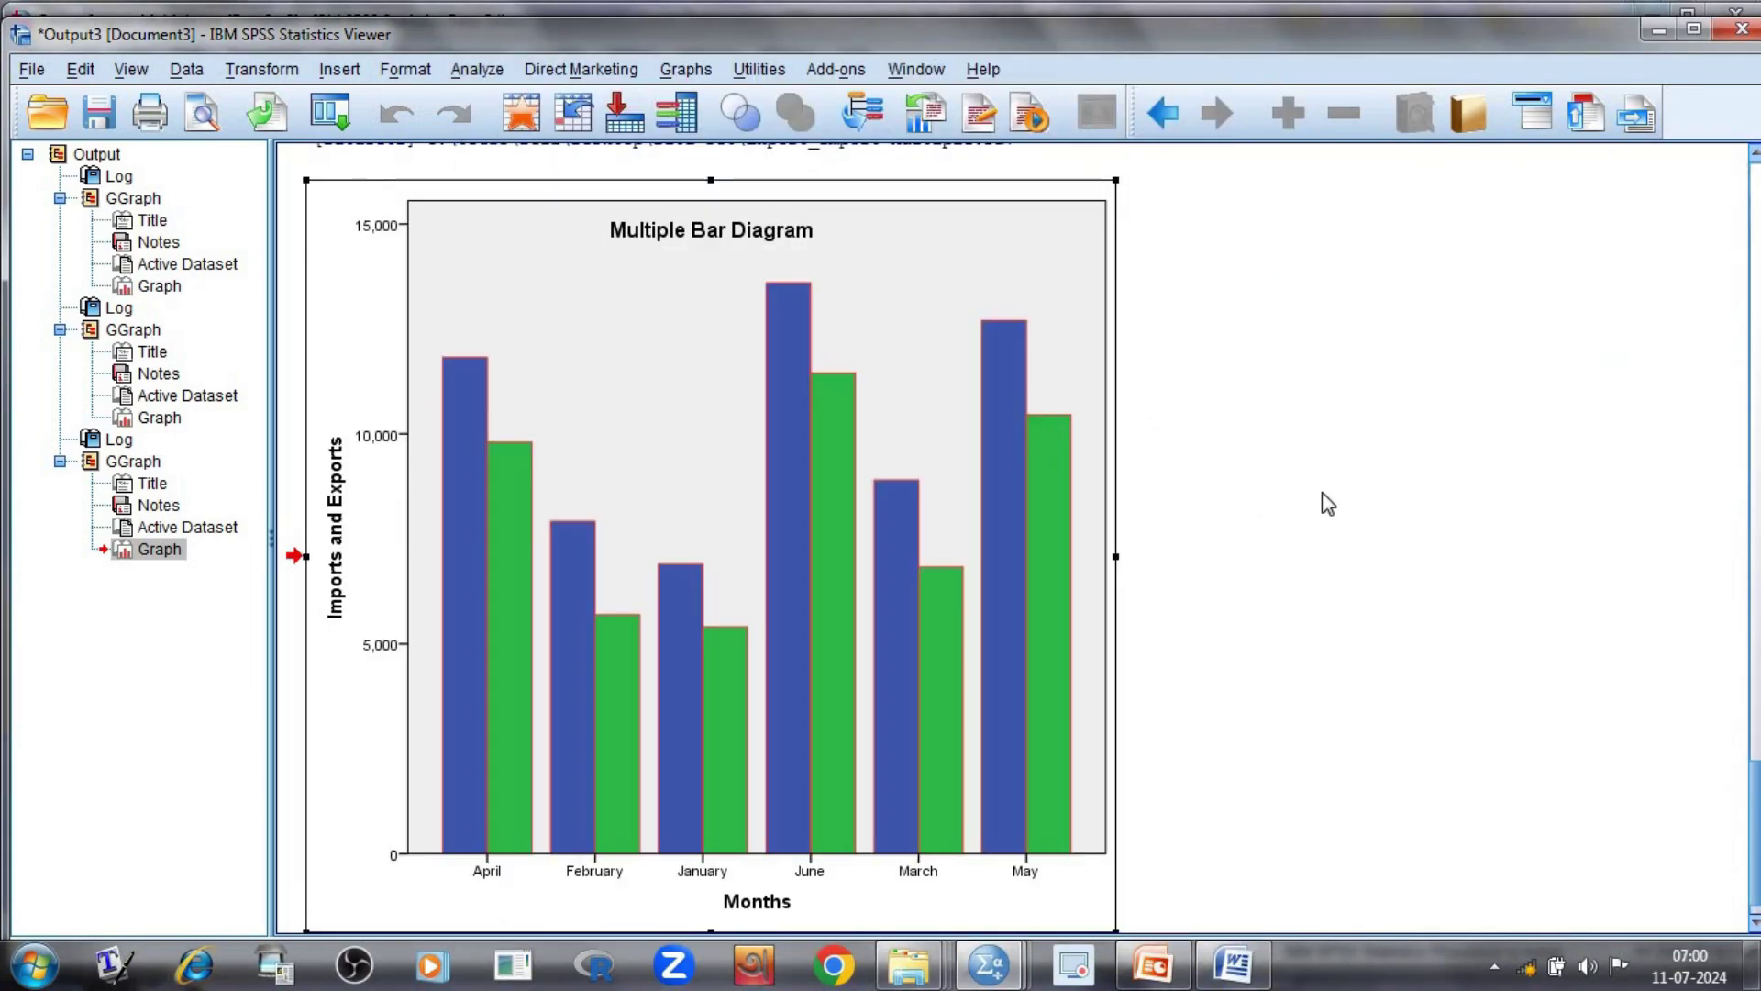
- Switch to the BR_DR Multiple.sav dataset and show its data values
scroll(1328, 504, "down", 1)
scroll(1327, 503, "up", 5)
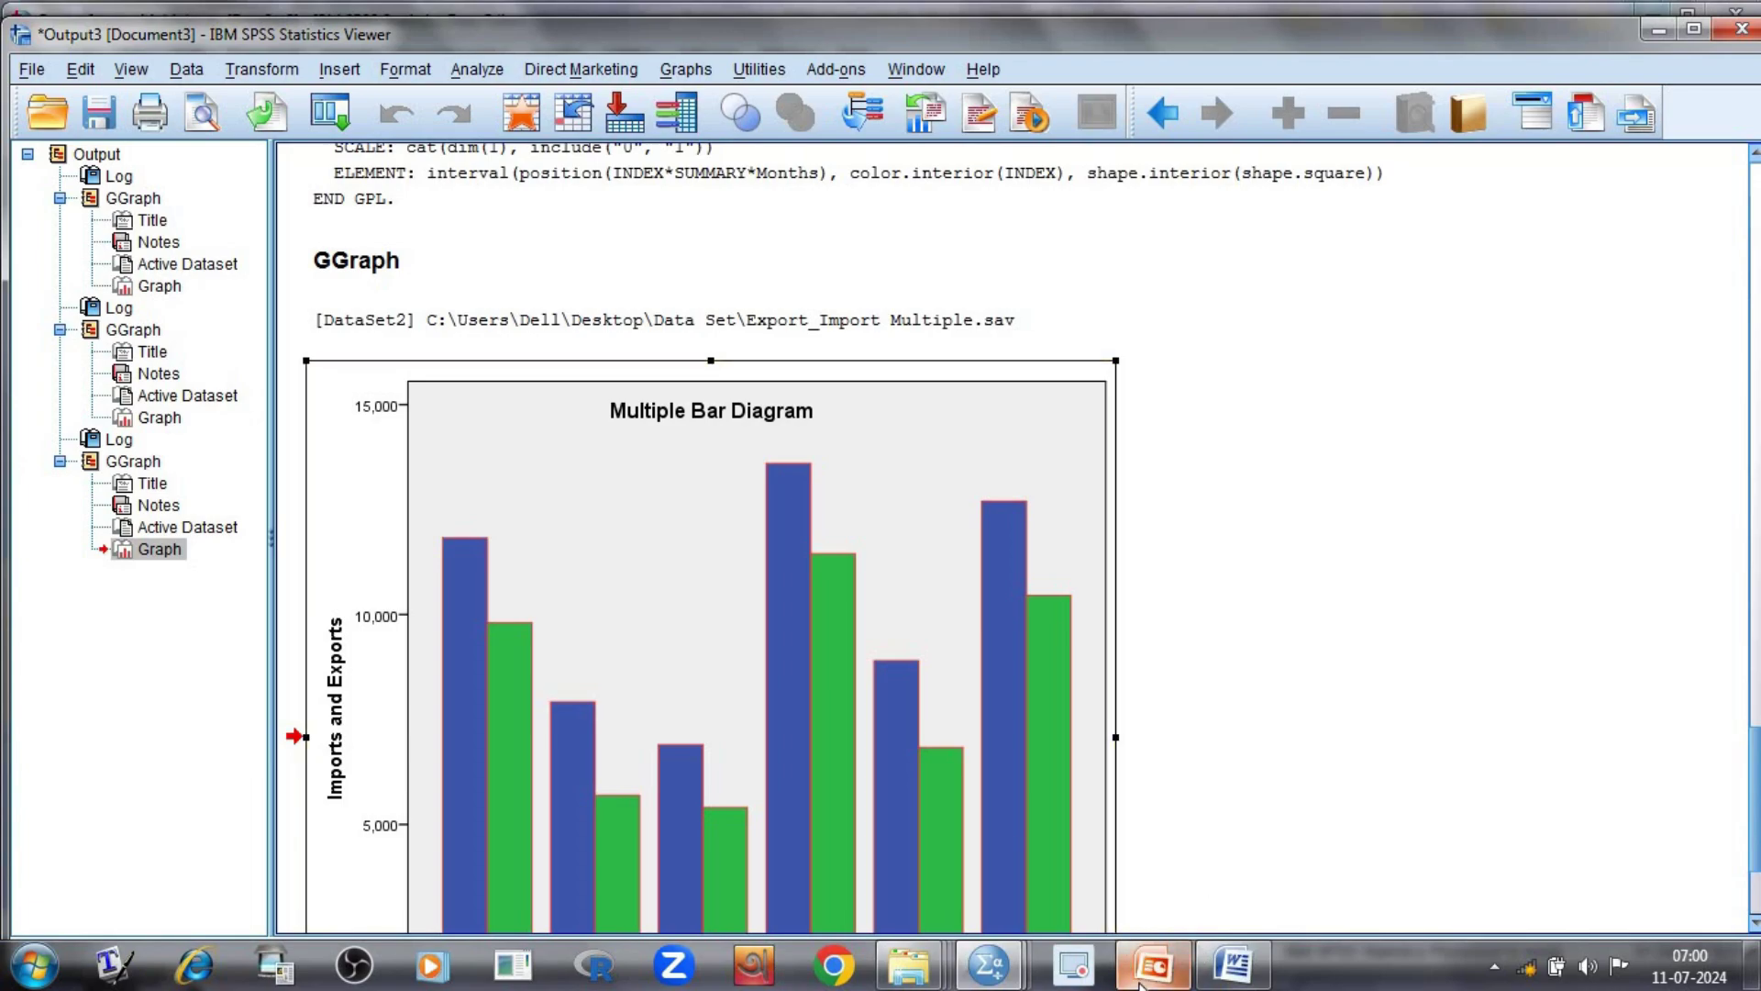
mouse_move(967, 979)
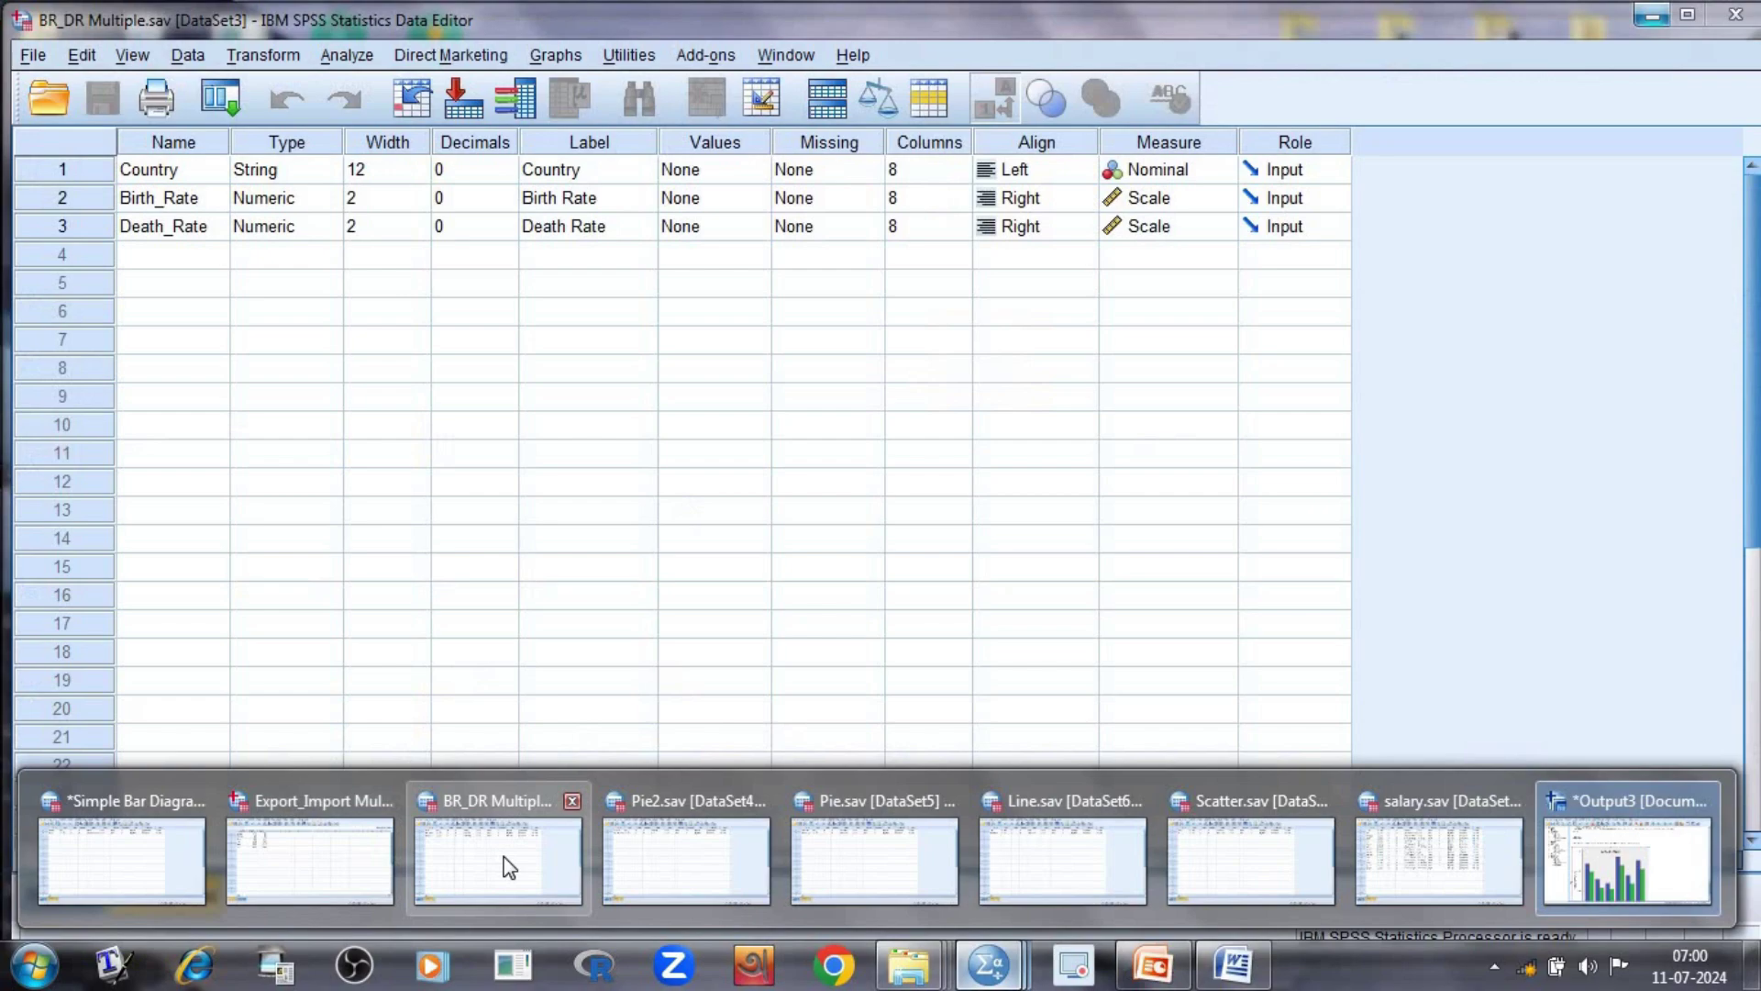
left_click(504, 862)
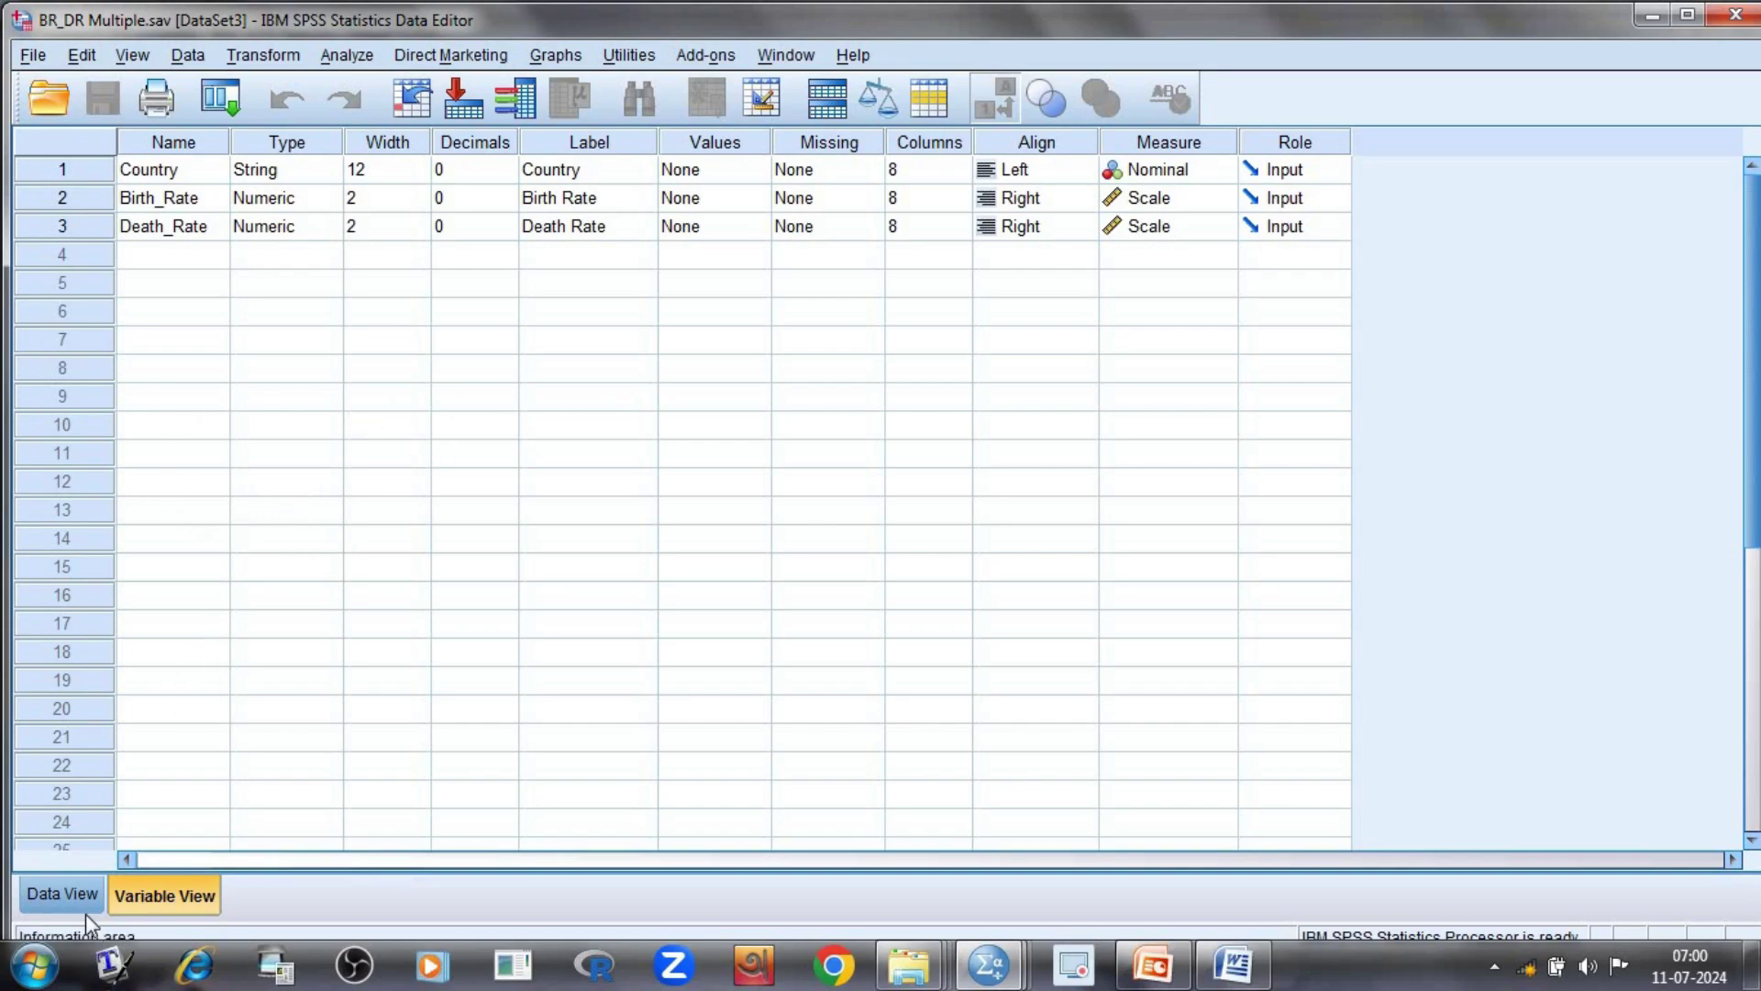
left_click(81, 888)
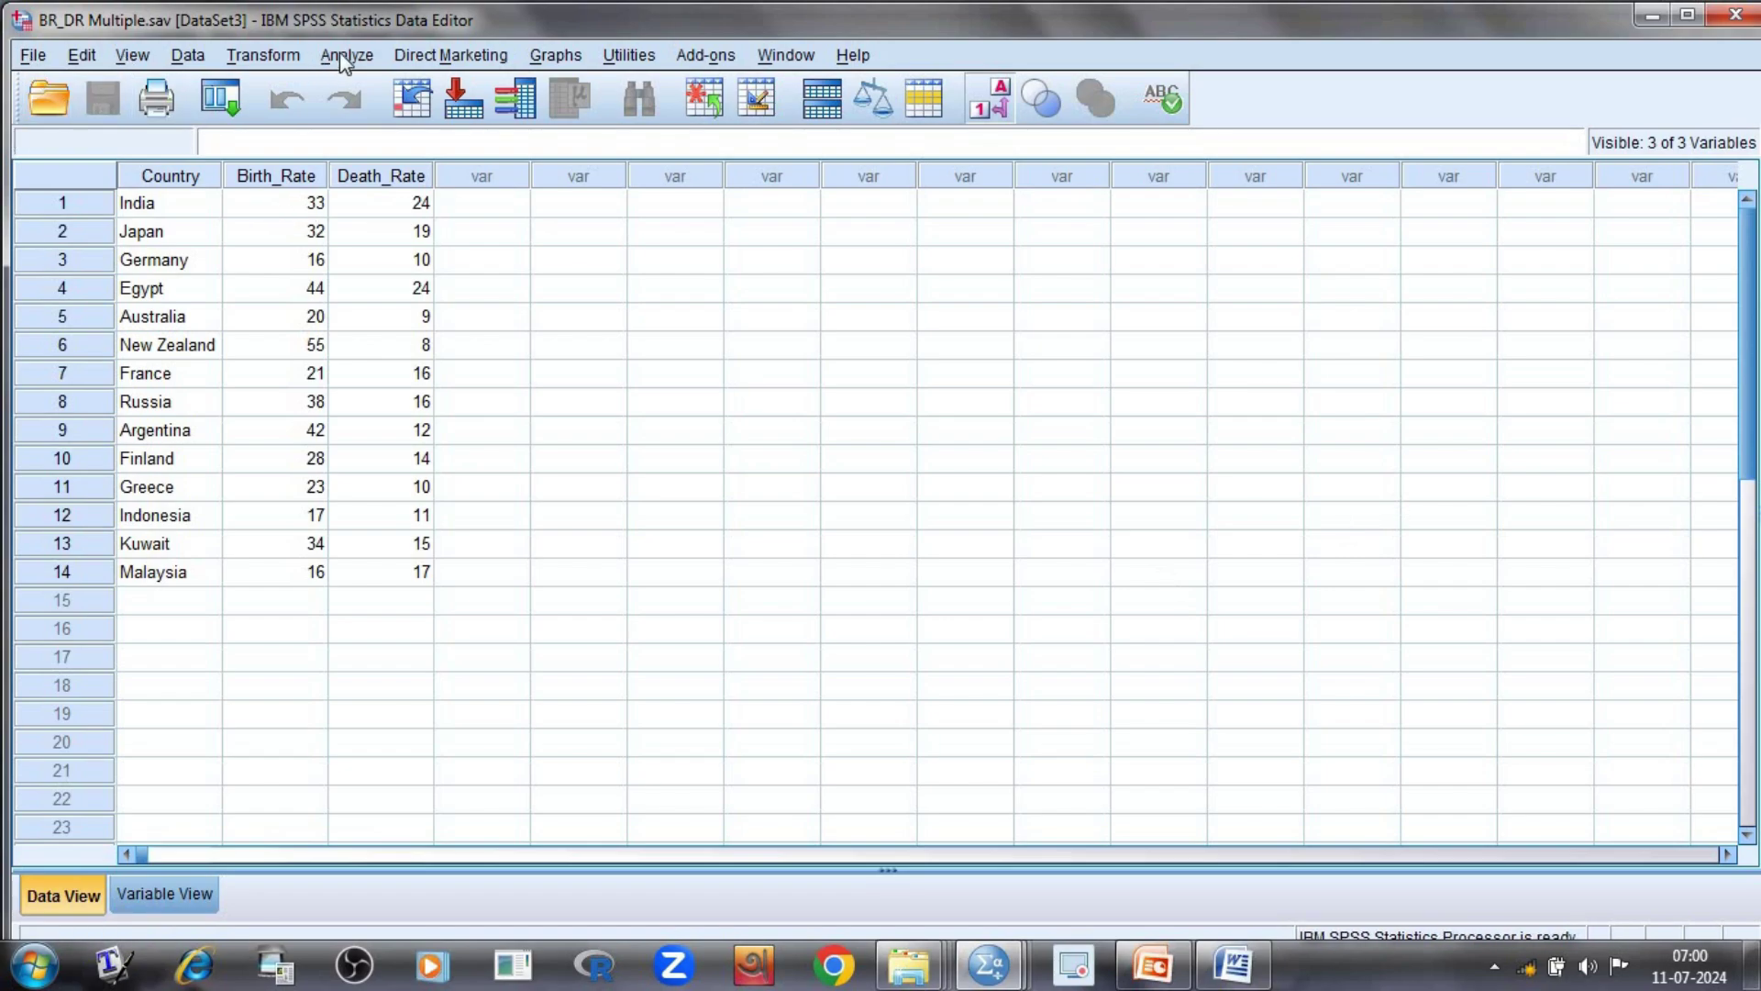
- Start a new chart in the Chart Builder using the clustered bar template
left_click(561, 57)
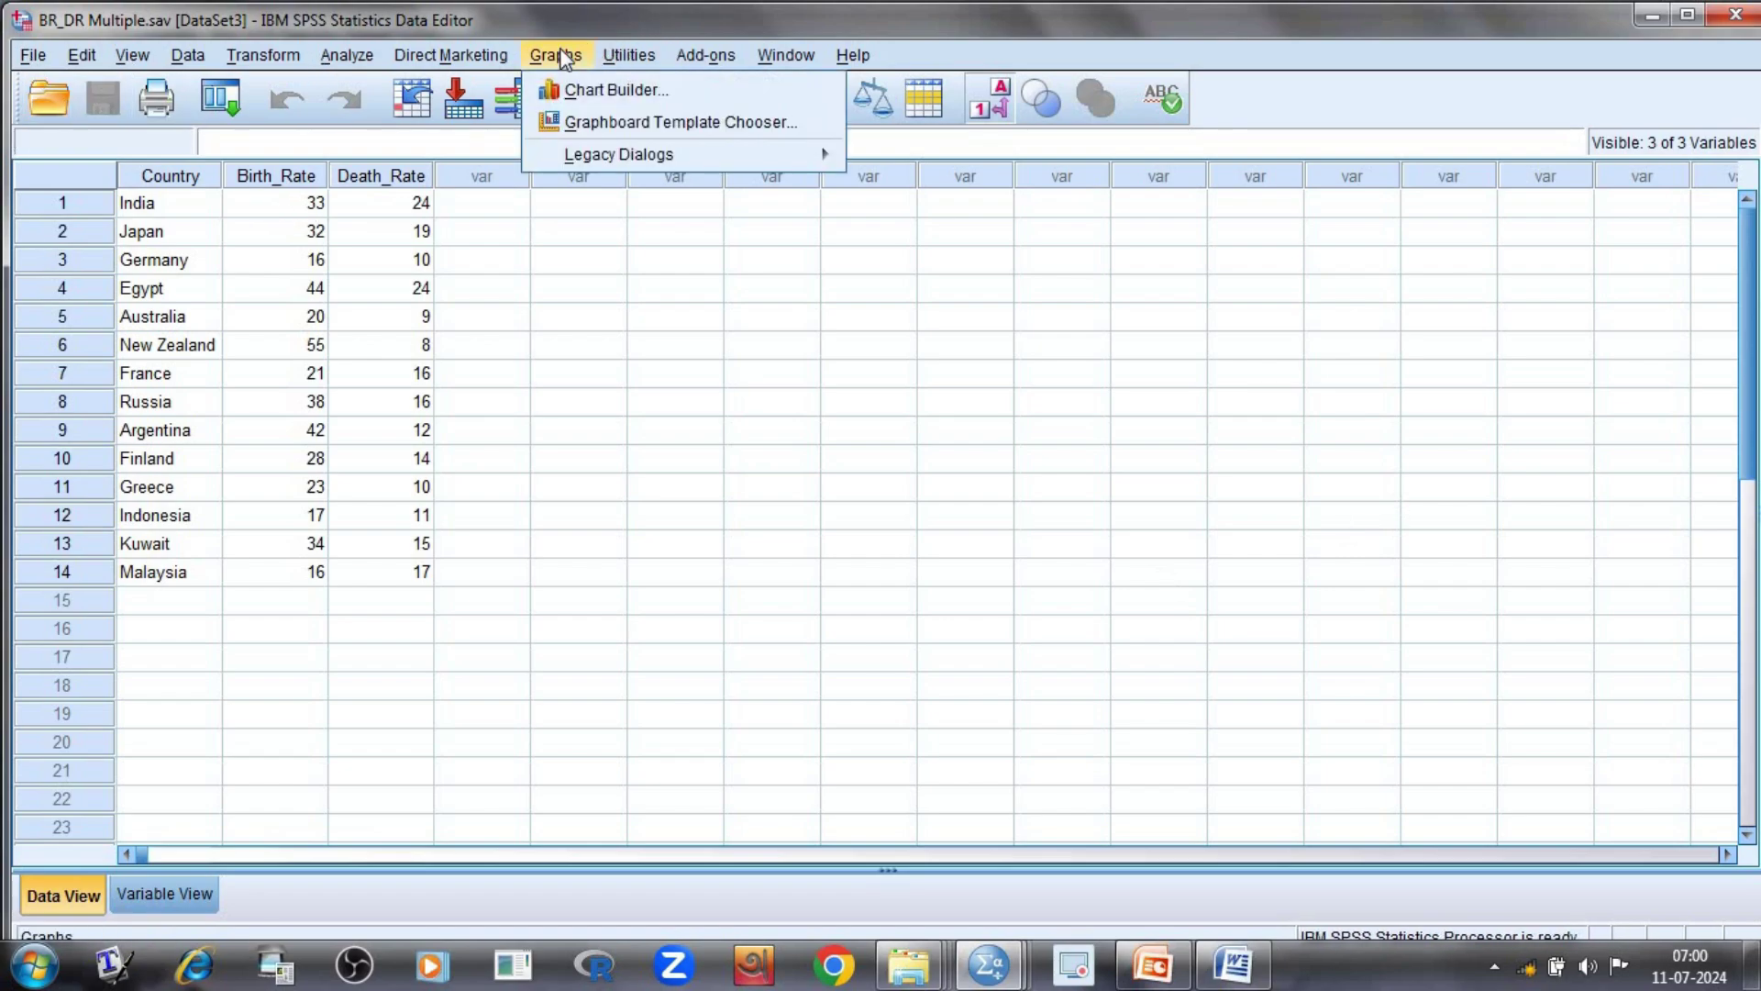
left_click(604, 89)
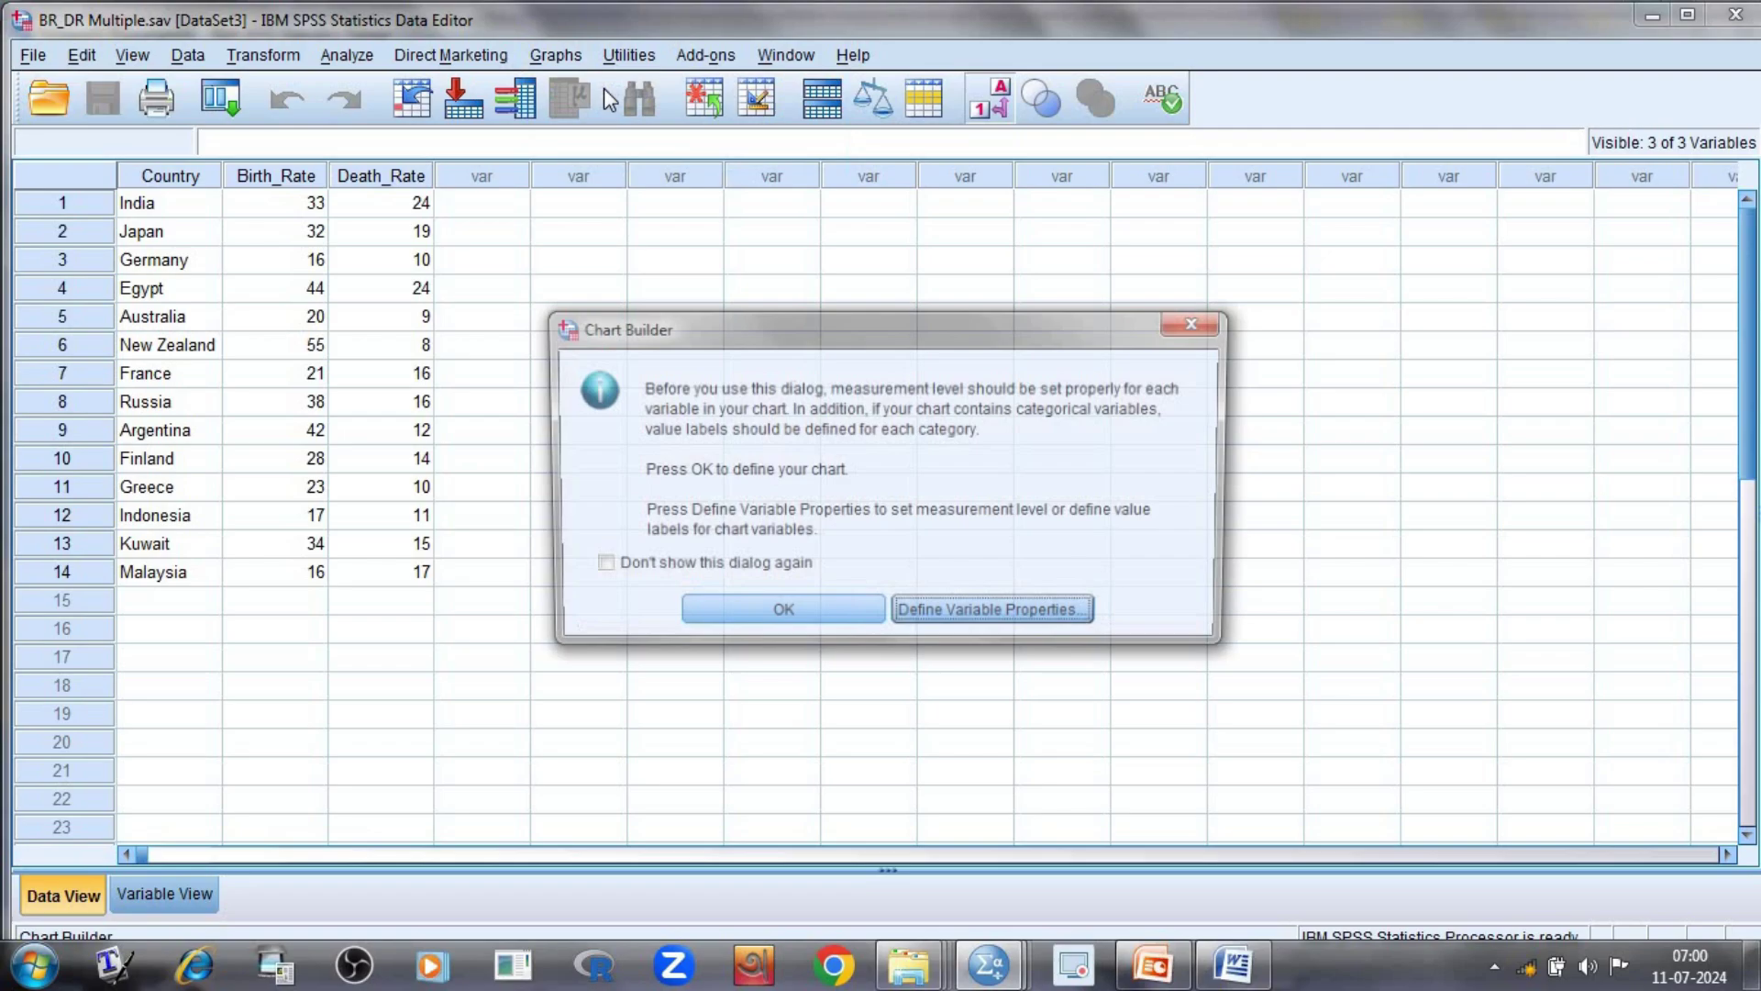
left_click(813, 622)
left_click(438, 641)
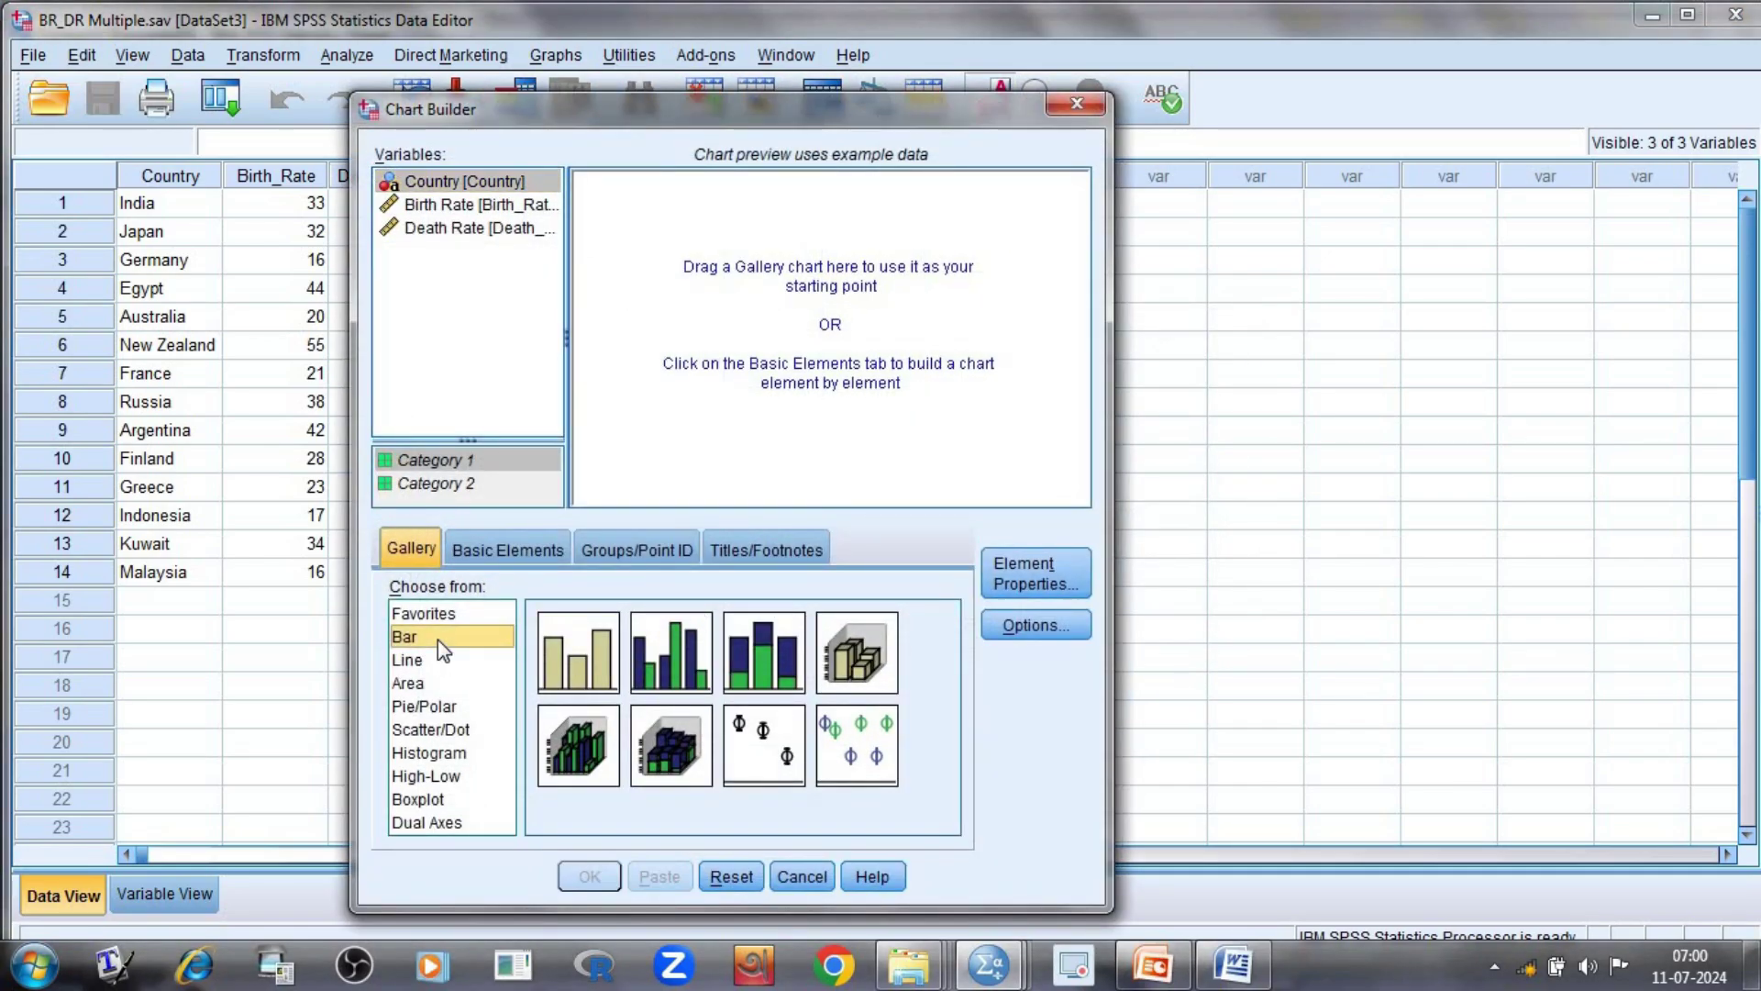
double_click(686, 658)
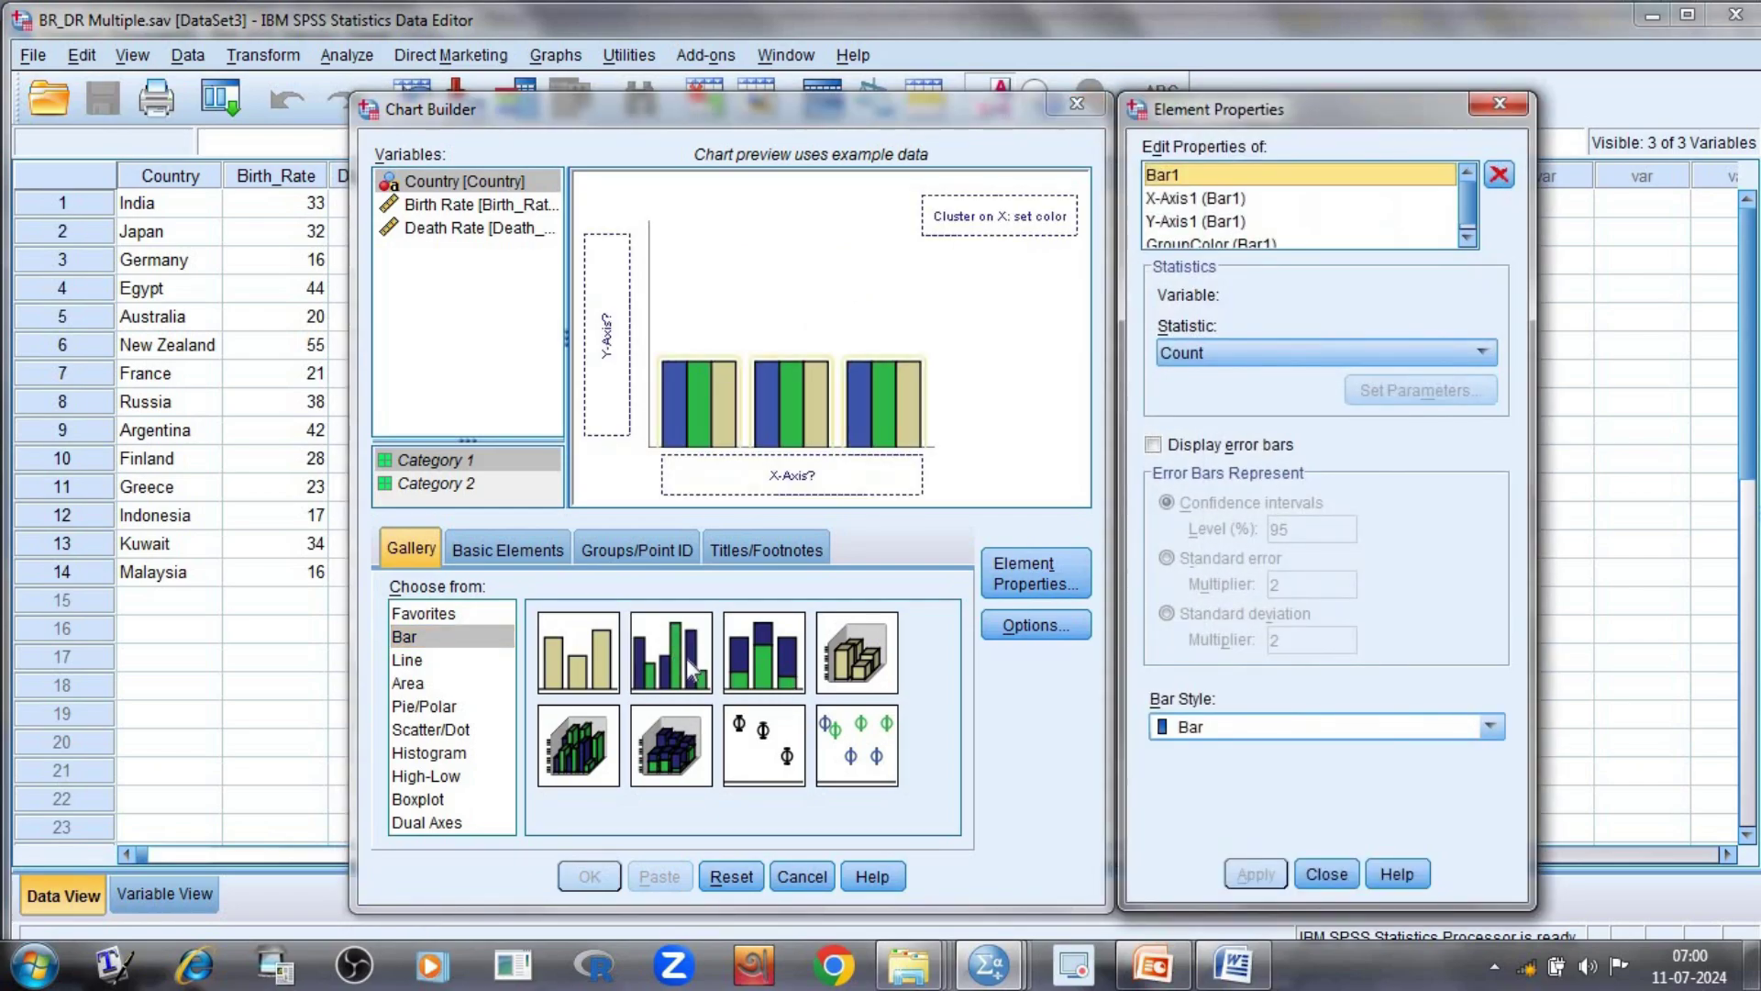
- Put Country on the X axis, combine Birth Rate and Death Rate as a summary group on the Y axis, and generate the chart
left_click_drag(464, 181, 697, 472)
left_click_drag(477, 207, 596, 290)
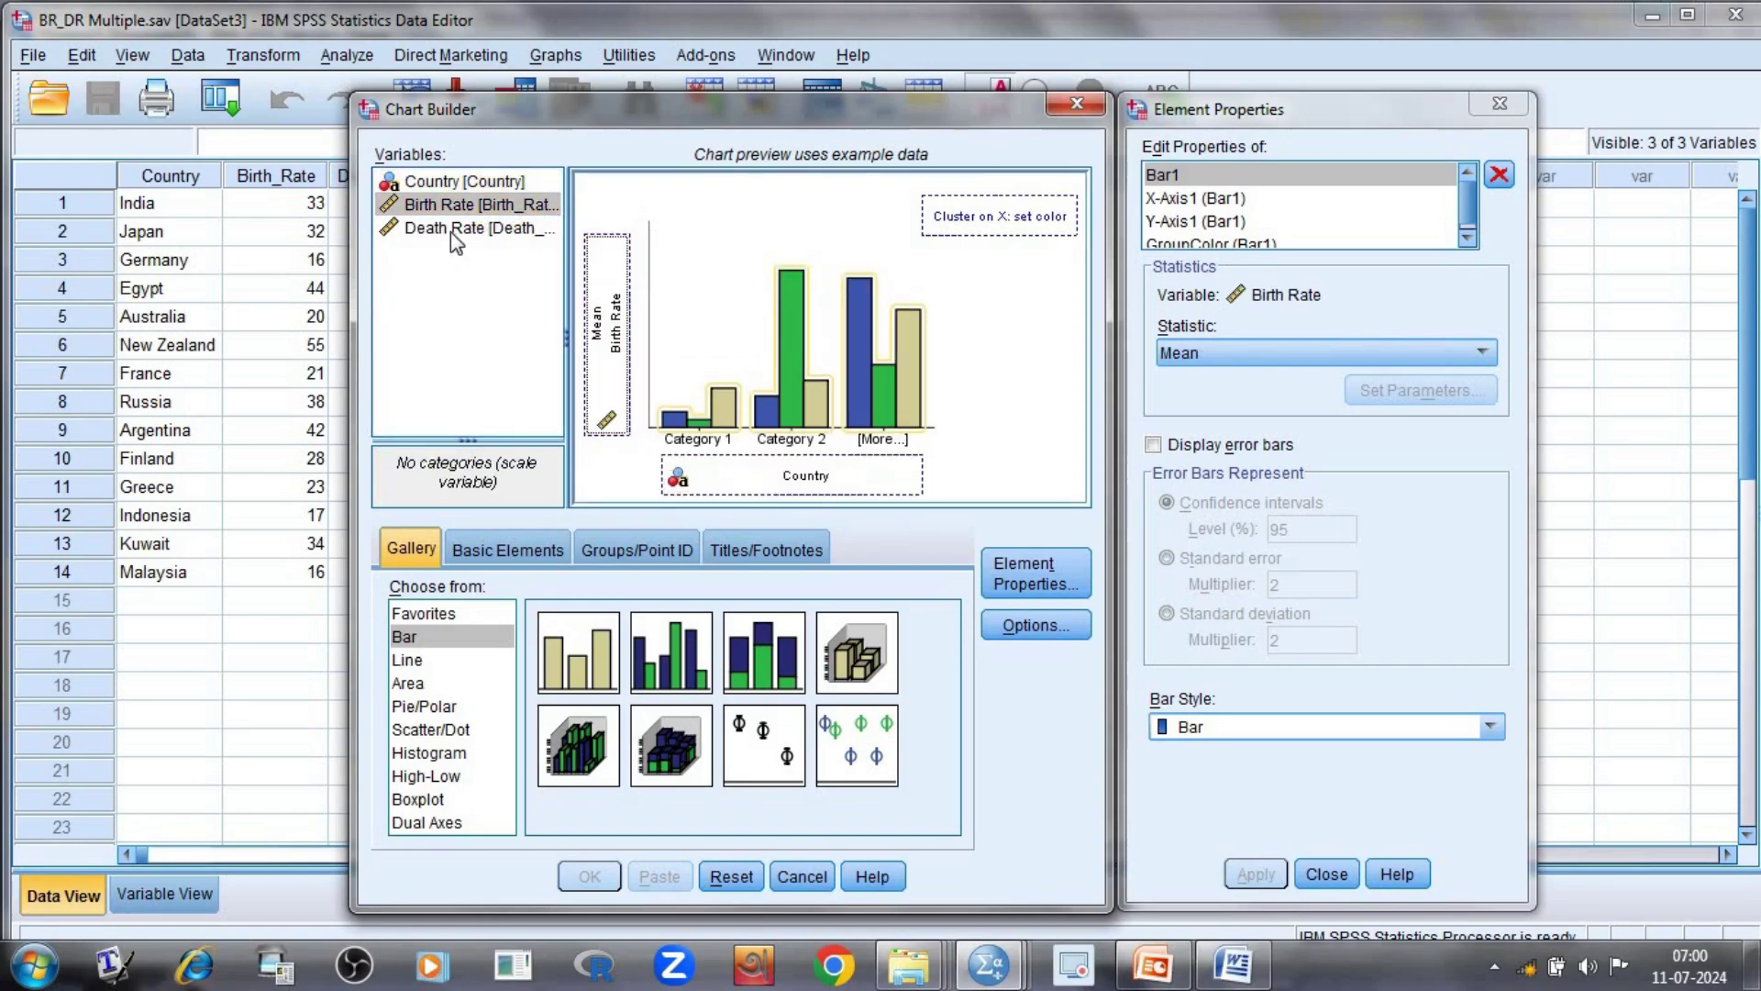
left_click_drag(449, 231, 606, 257)
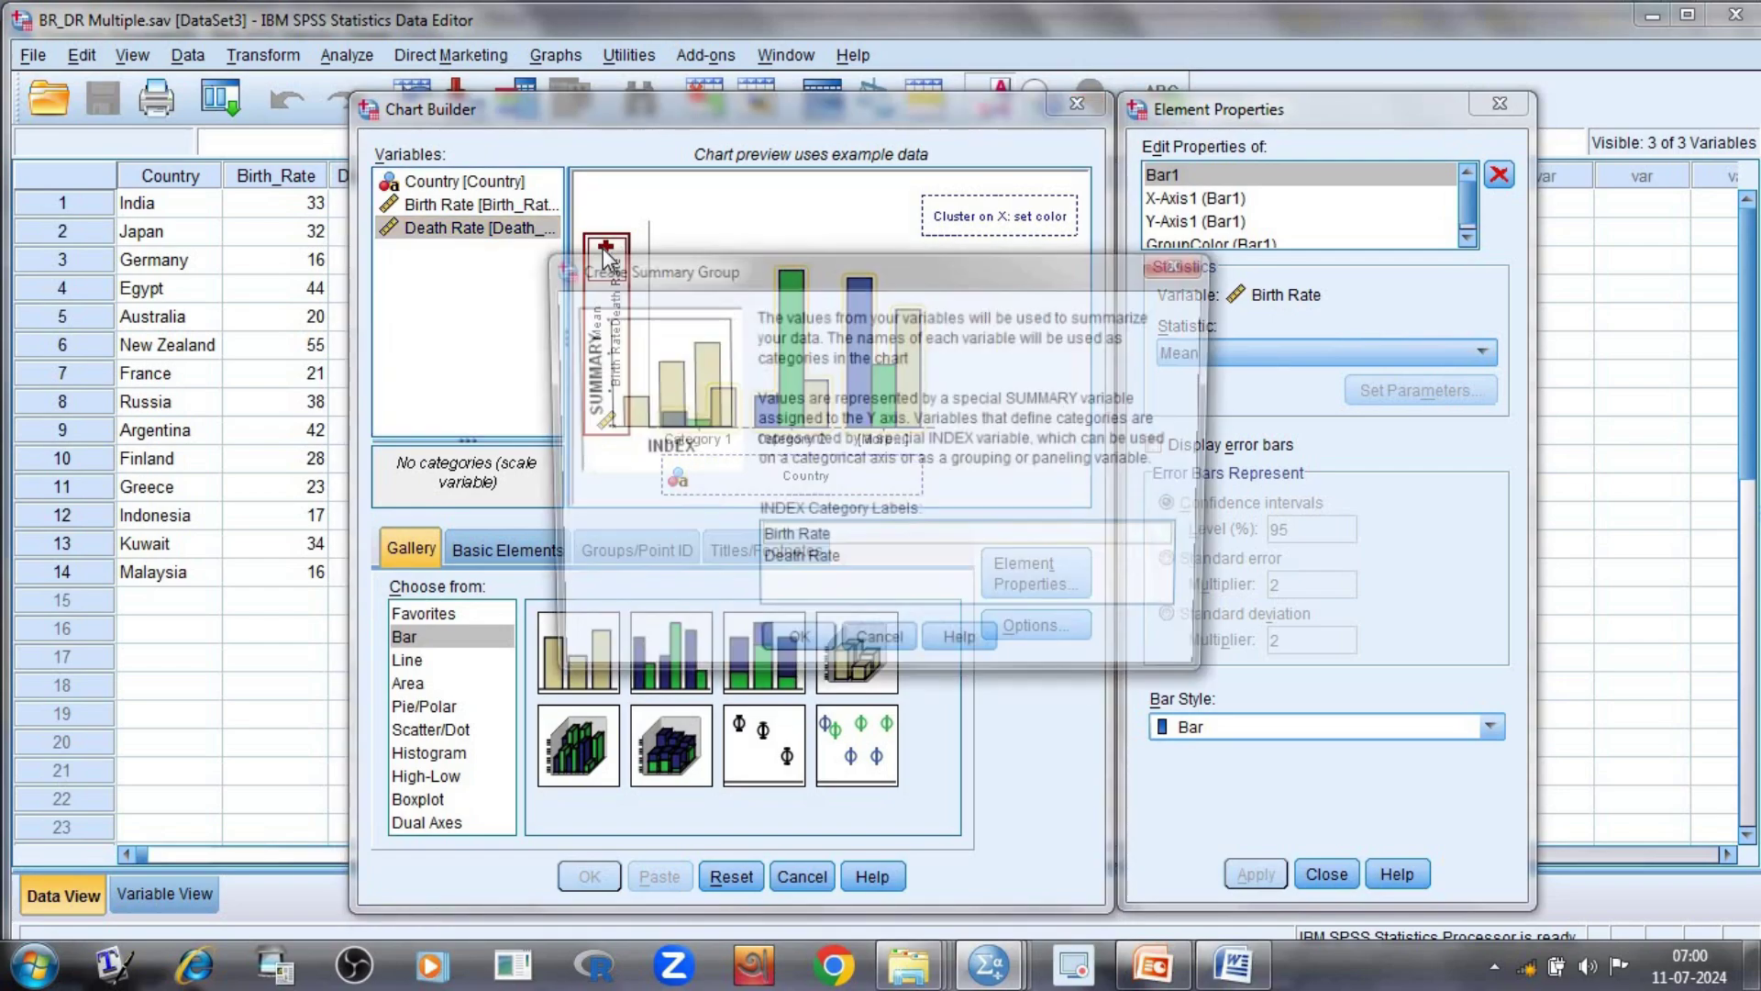
left_click(787, 565)
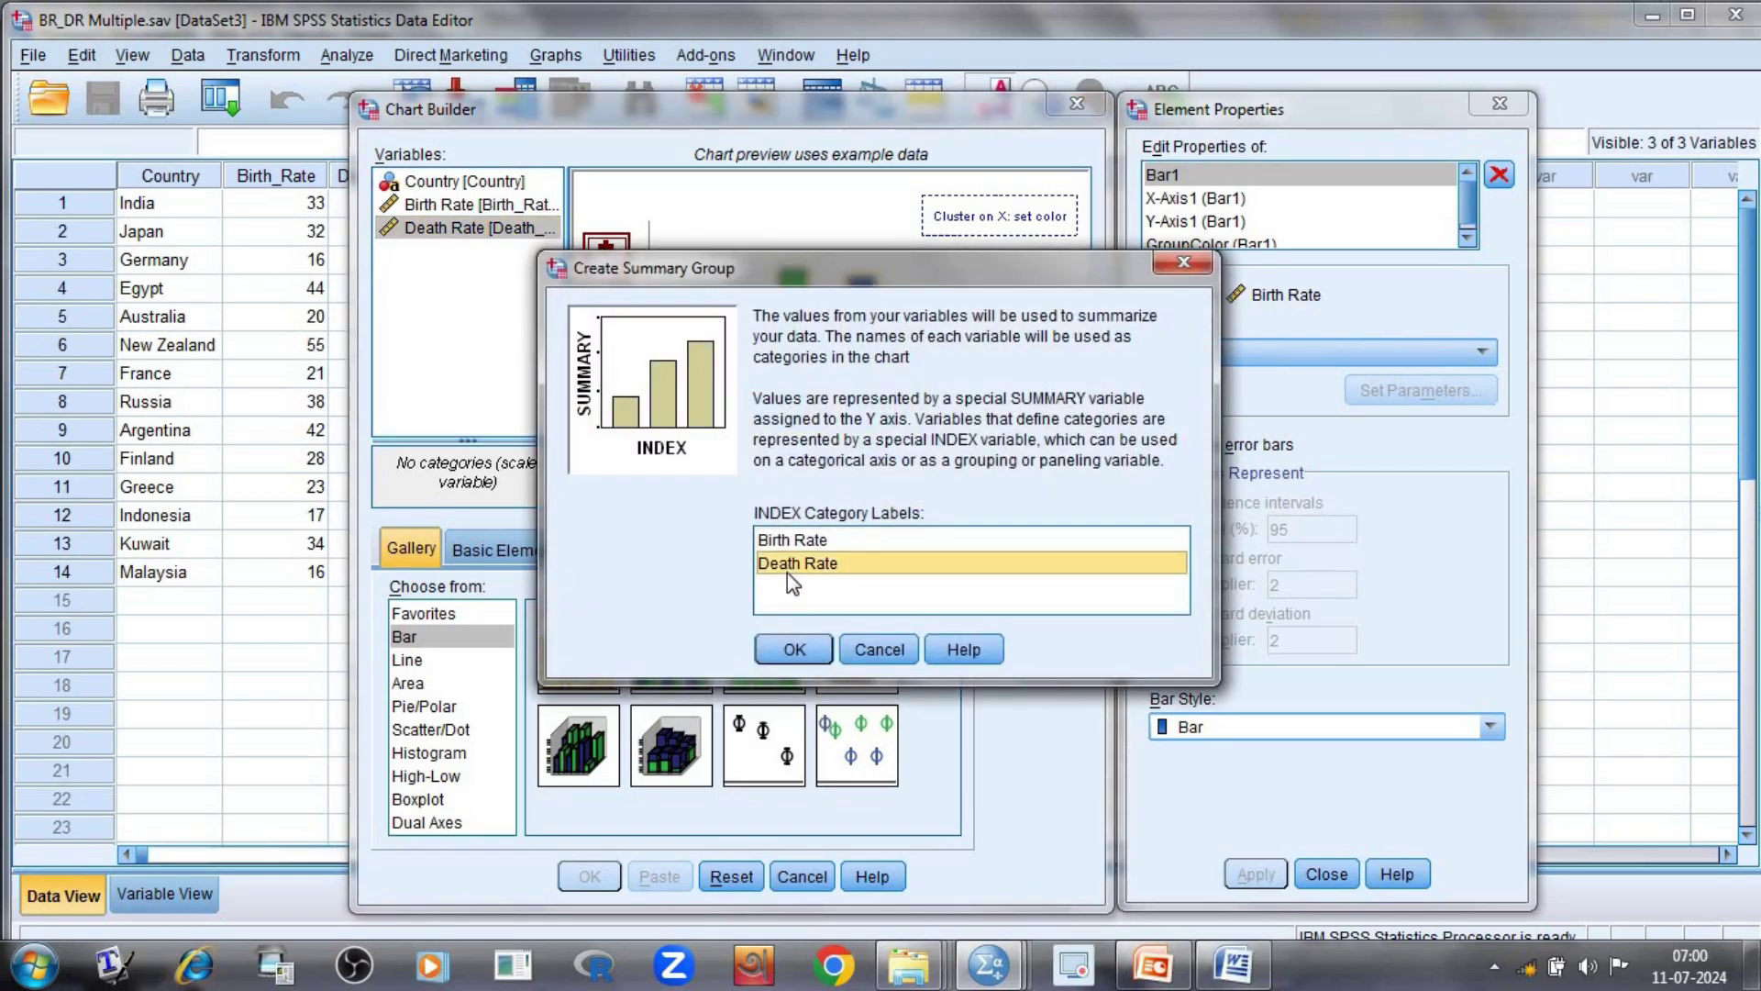
left_click(792, 648)
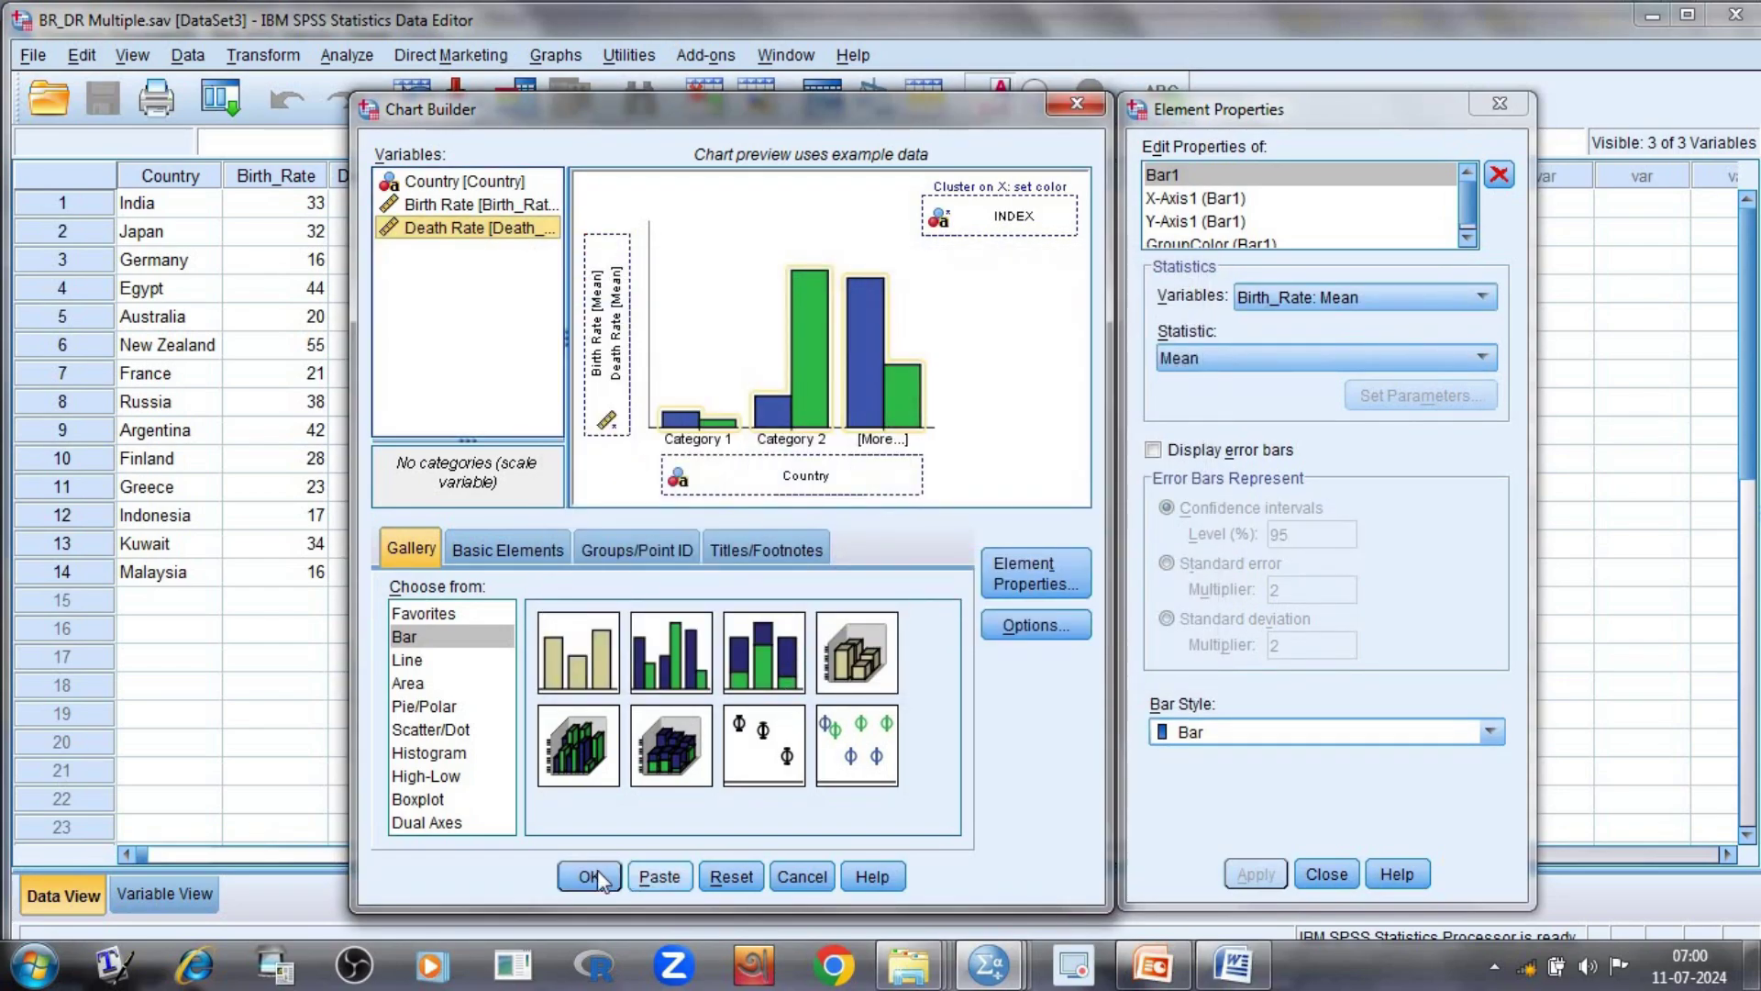
left_click(594, 874)
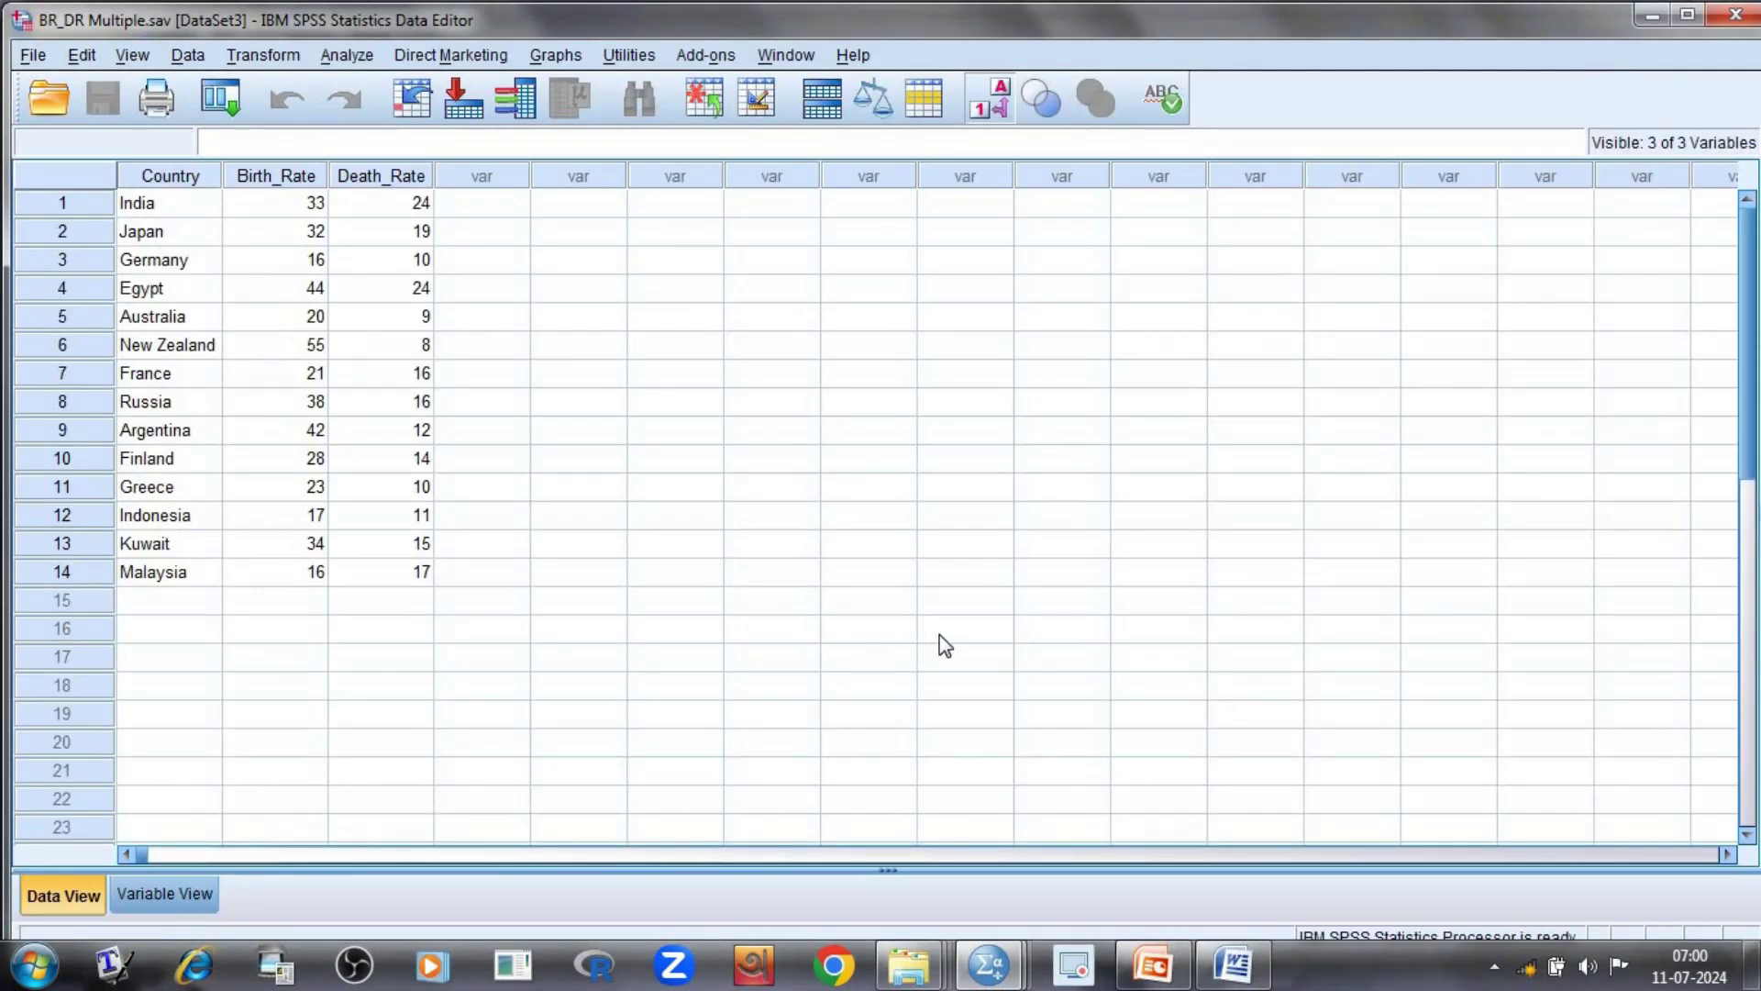
- Switch to the Output3 viewer and examine the clustered bar chart of birth and death rates by country
scroll(945, 645, "down", 4)
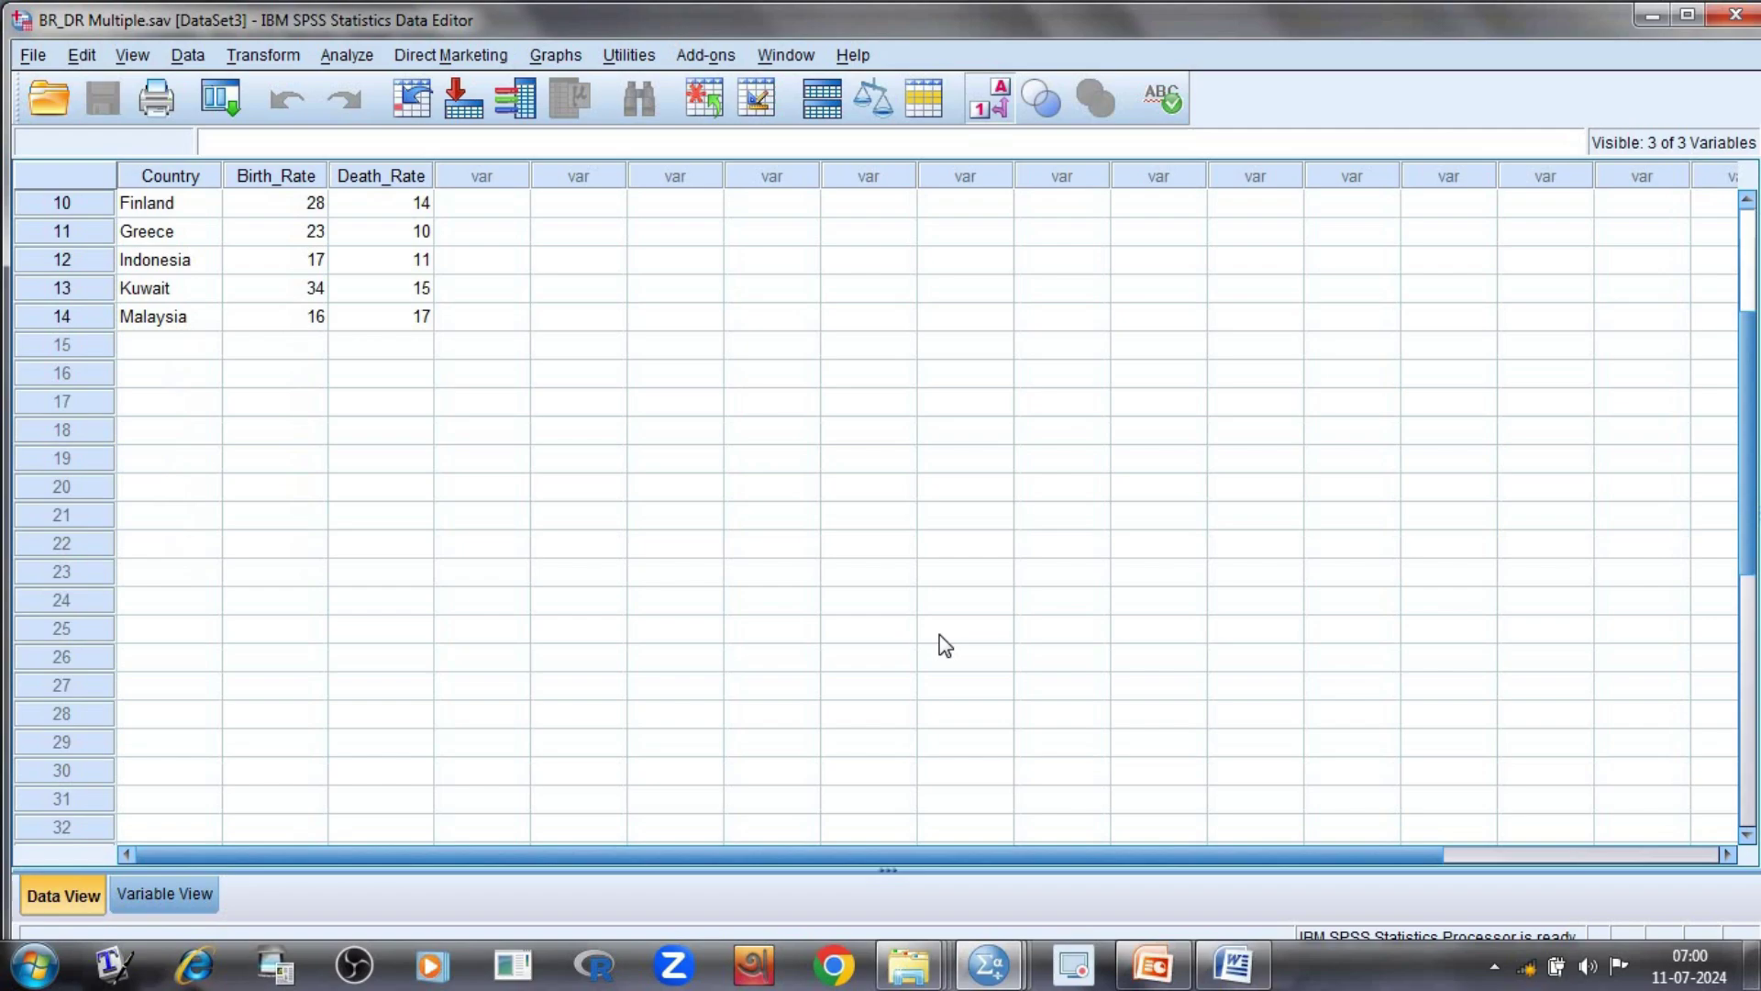
mouse_move(992, 977)
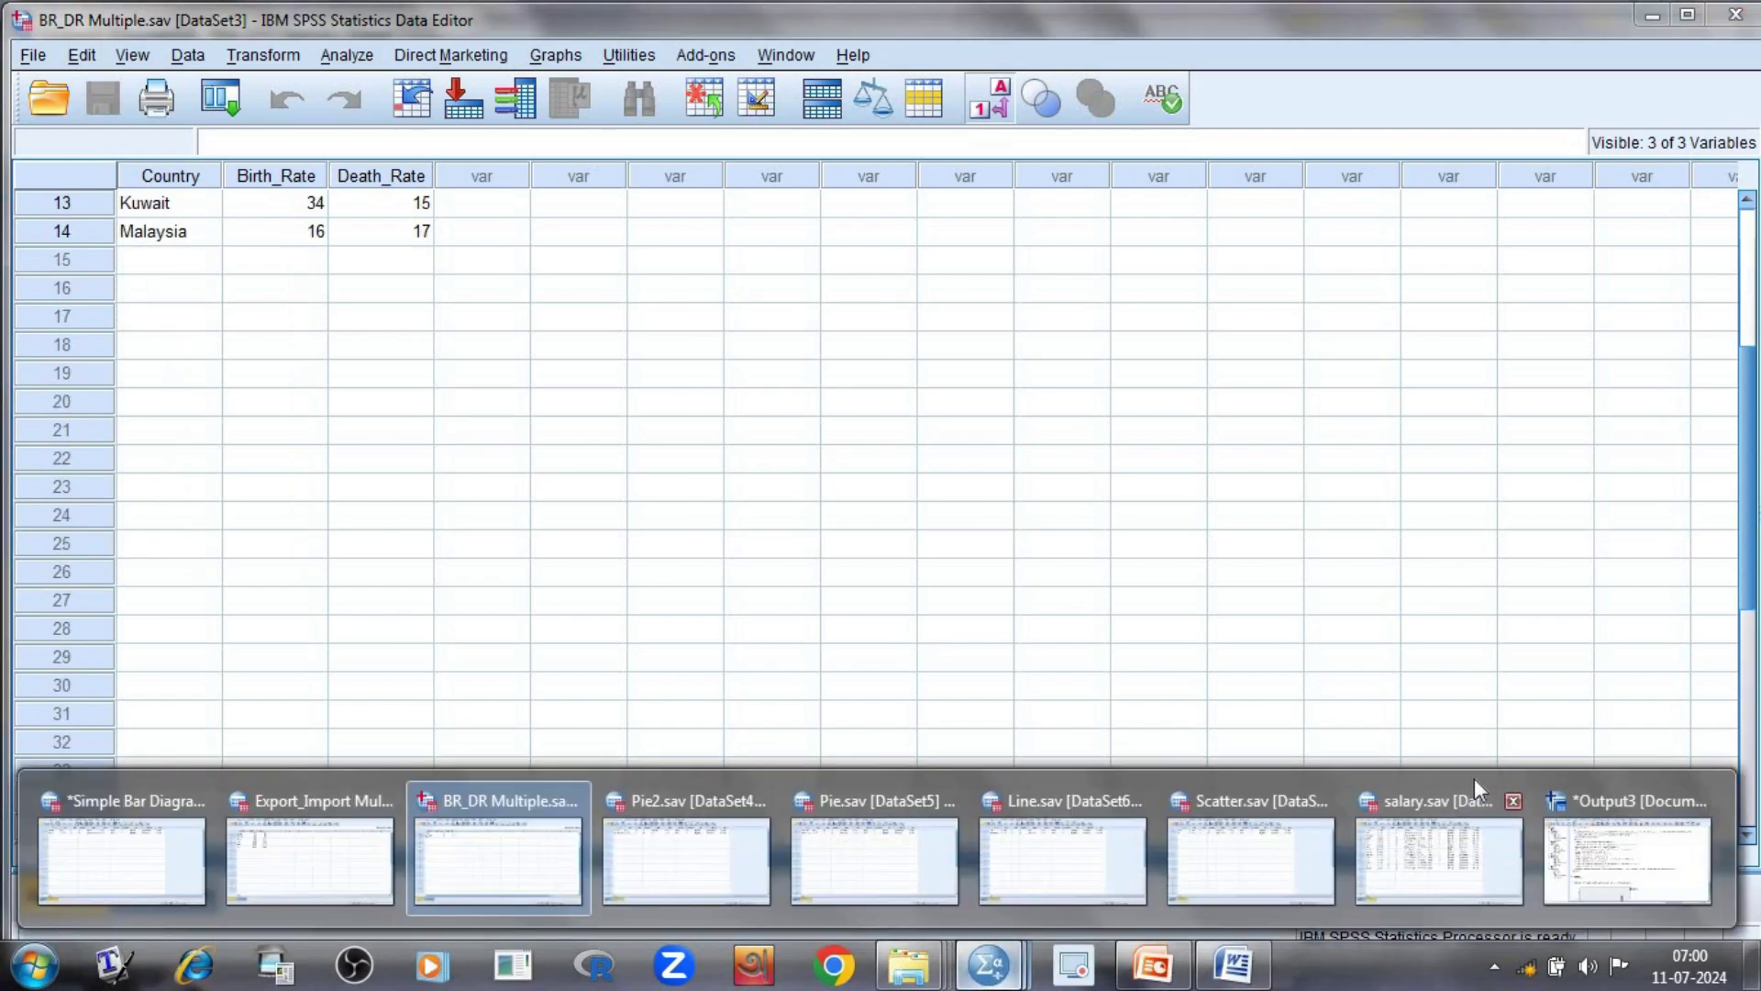
left_click(1593, 851)
scroll(1244, 731, "down", 5)
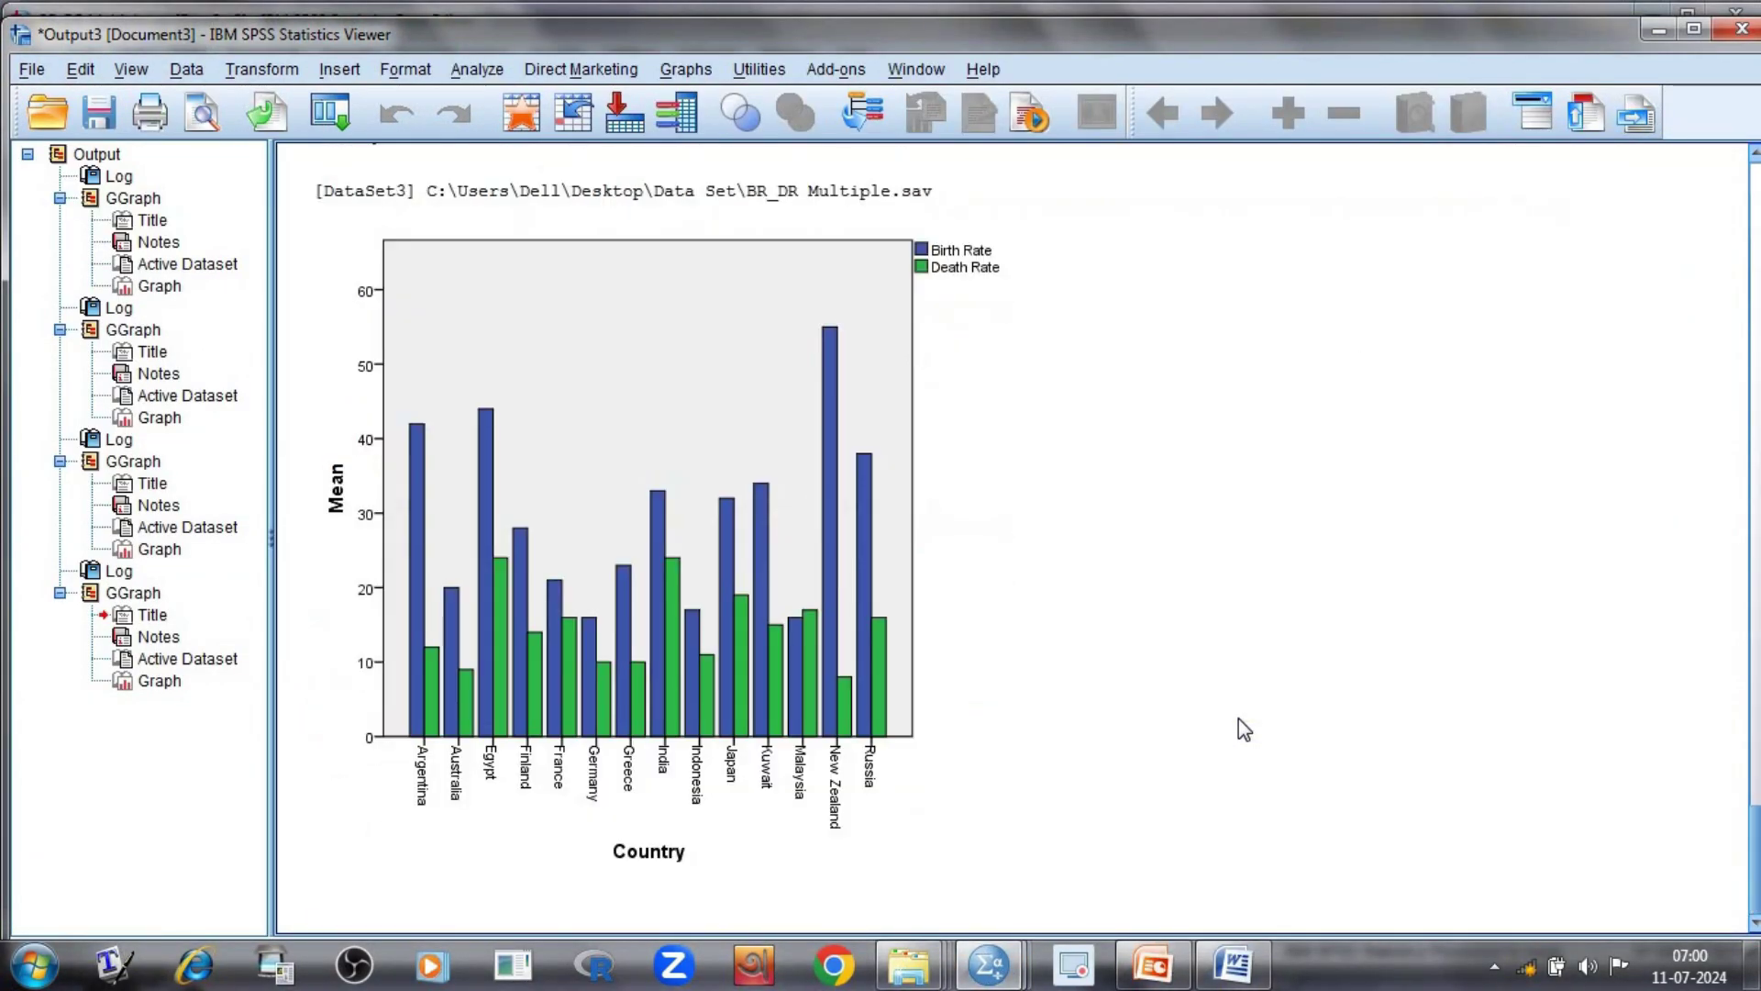
scroll(1239, 721, "up", 3)
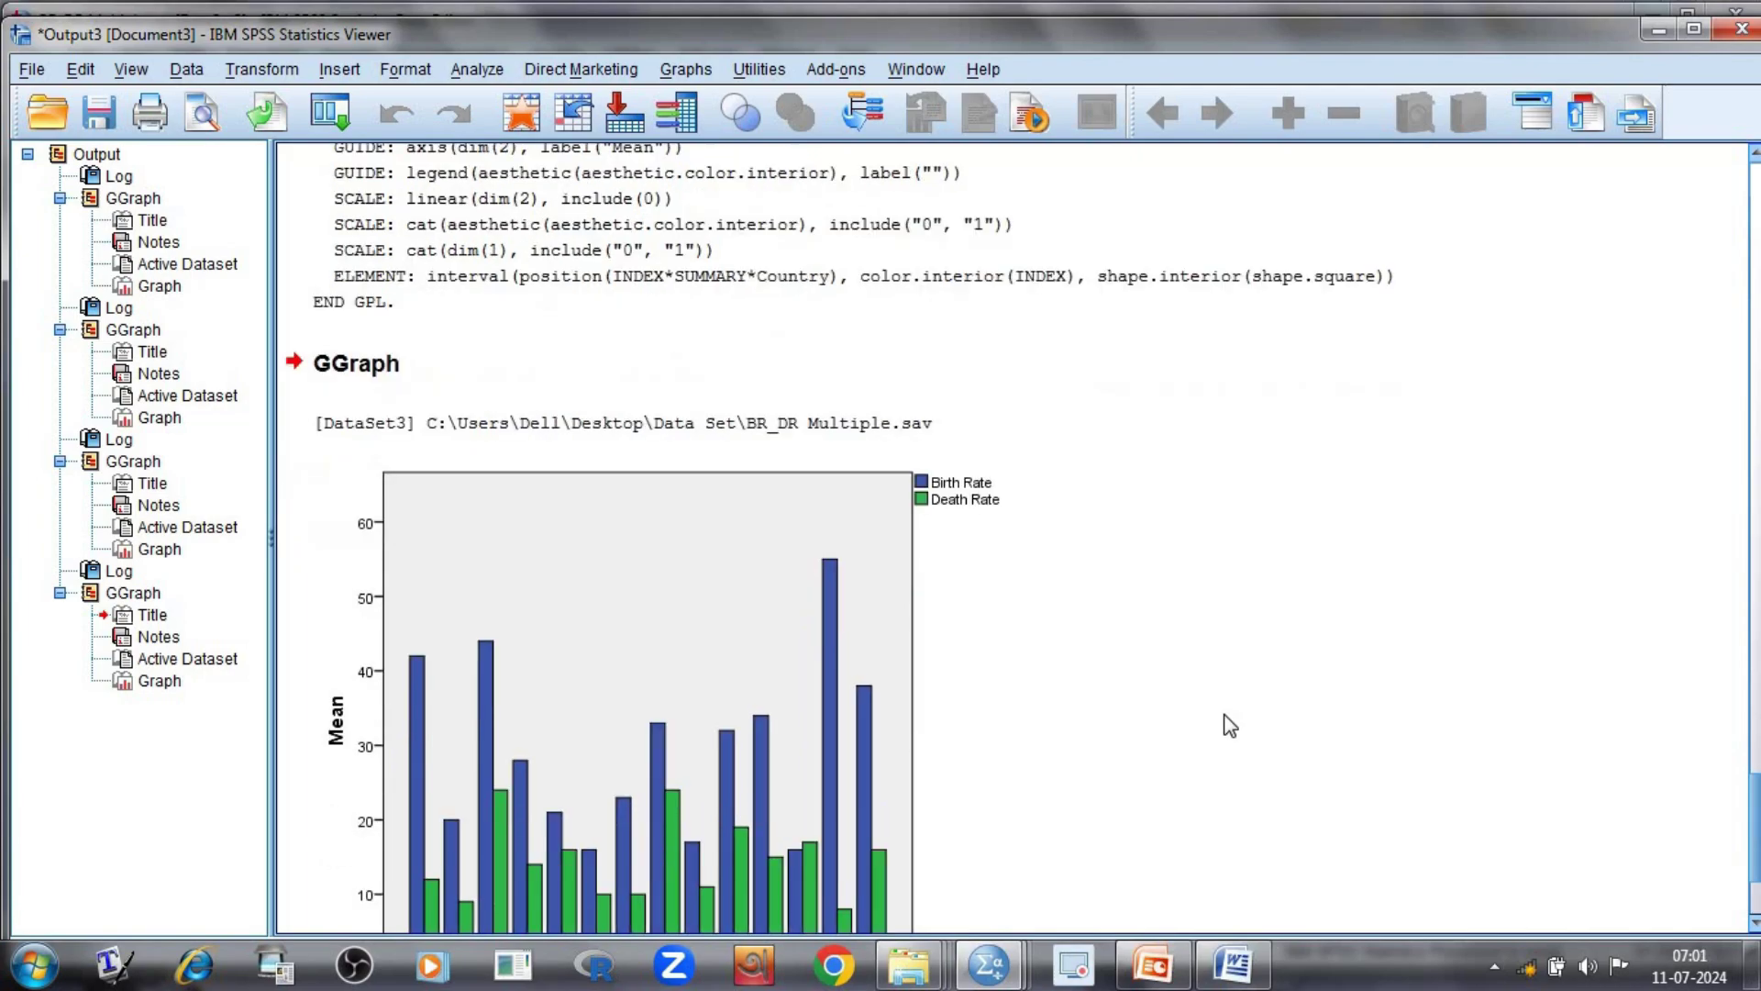
left_click(1044, 611)
scroll(1044, 611, "down", 3)
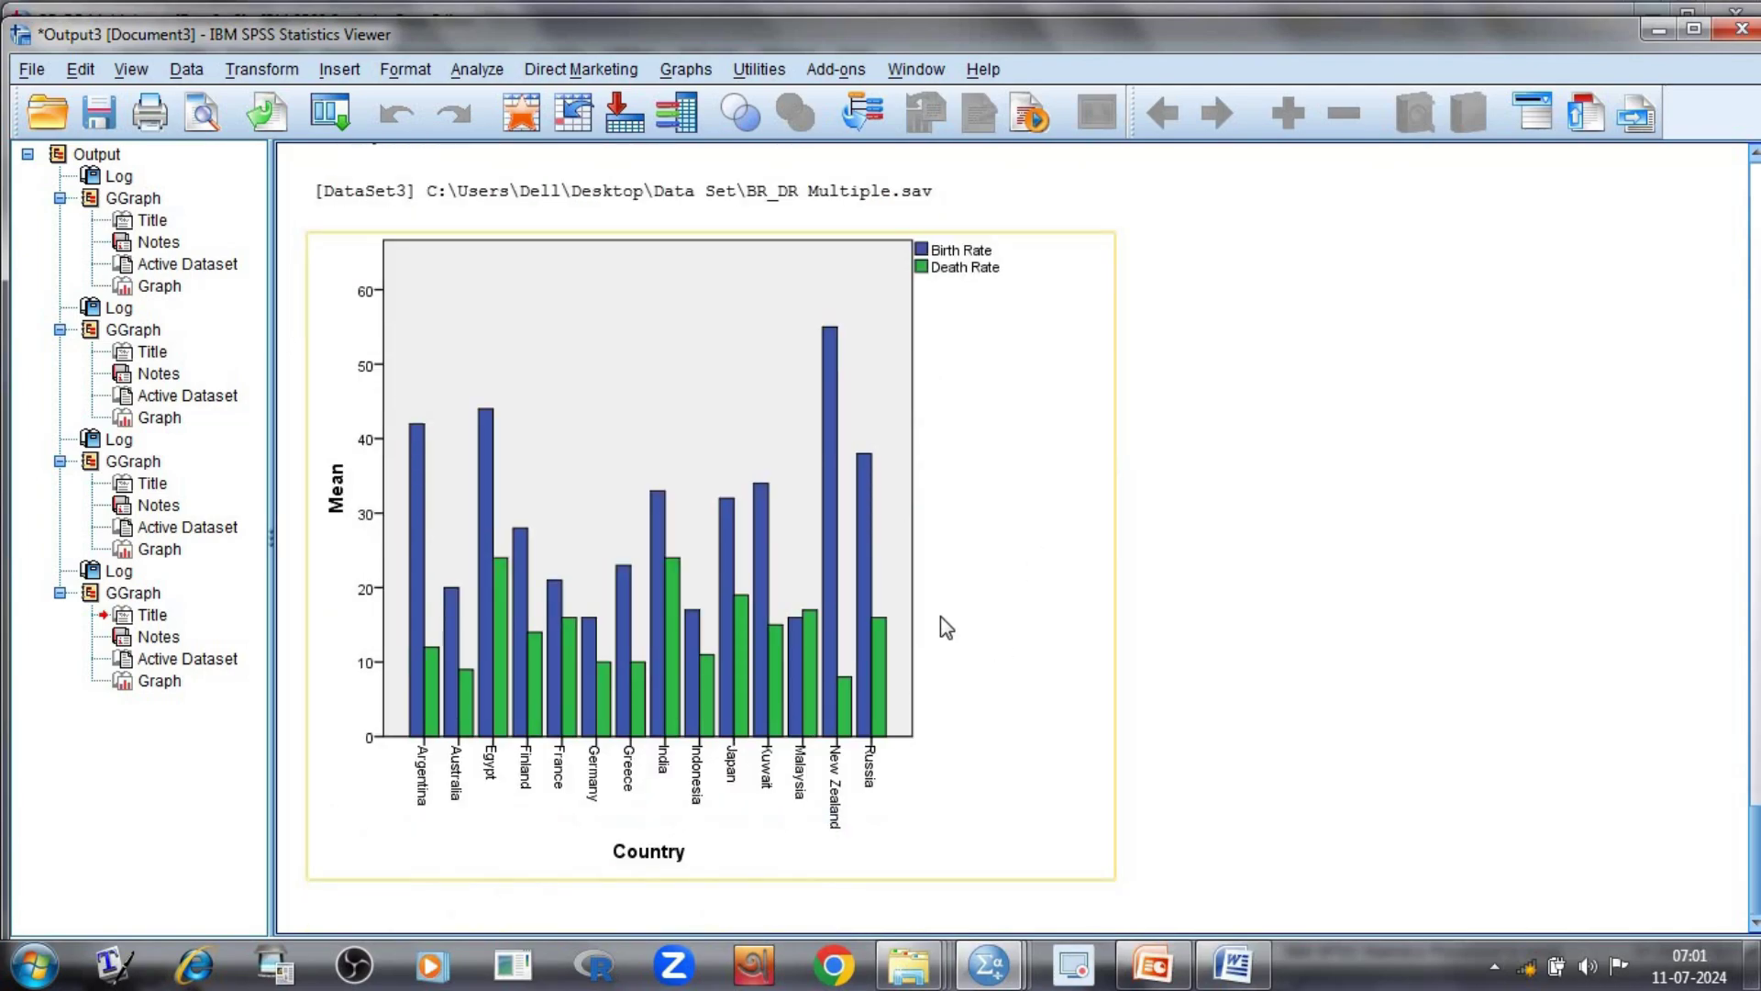
- Switch to the Graph Plotting Using SPSS presentation in PowerPoint and show the slides from Example 1 to Example 3 of multiple bar diagrams
left_click(340, 500)
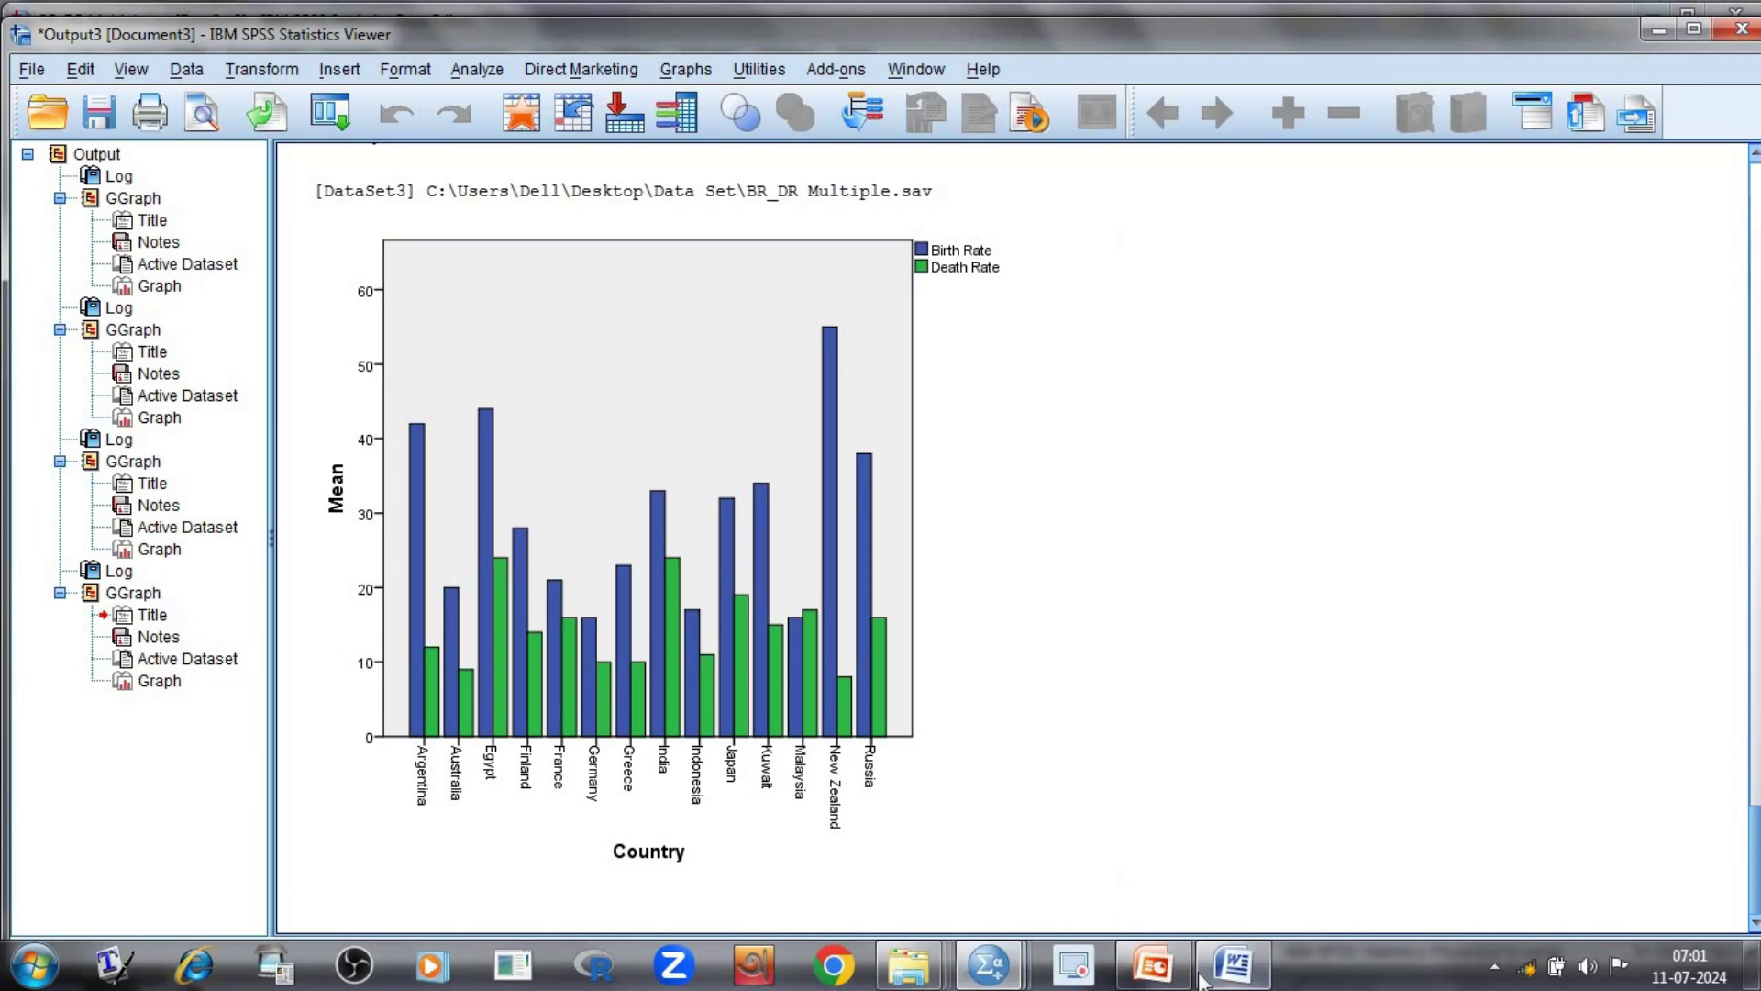
left_click(1151, 977)
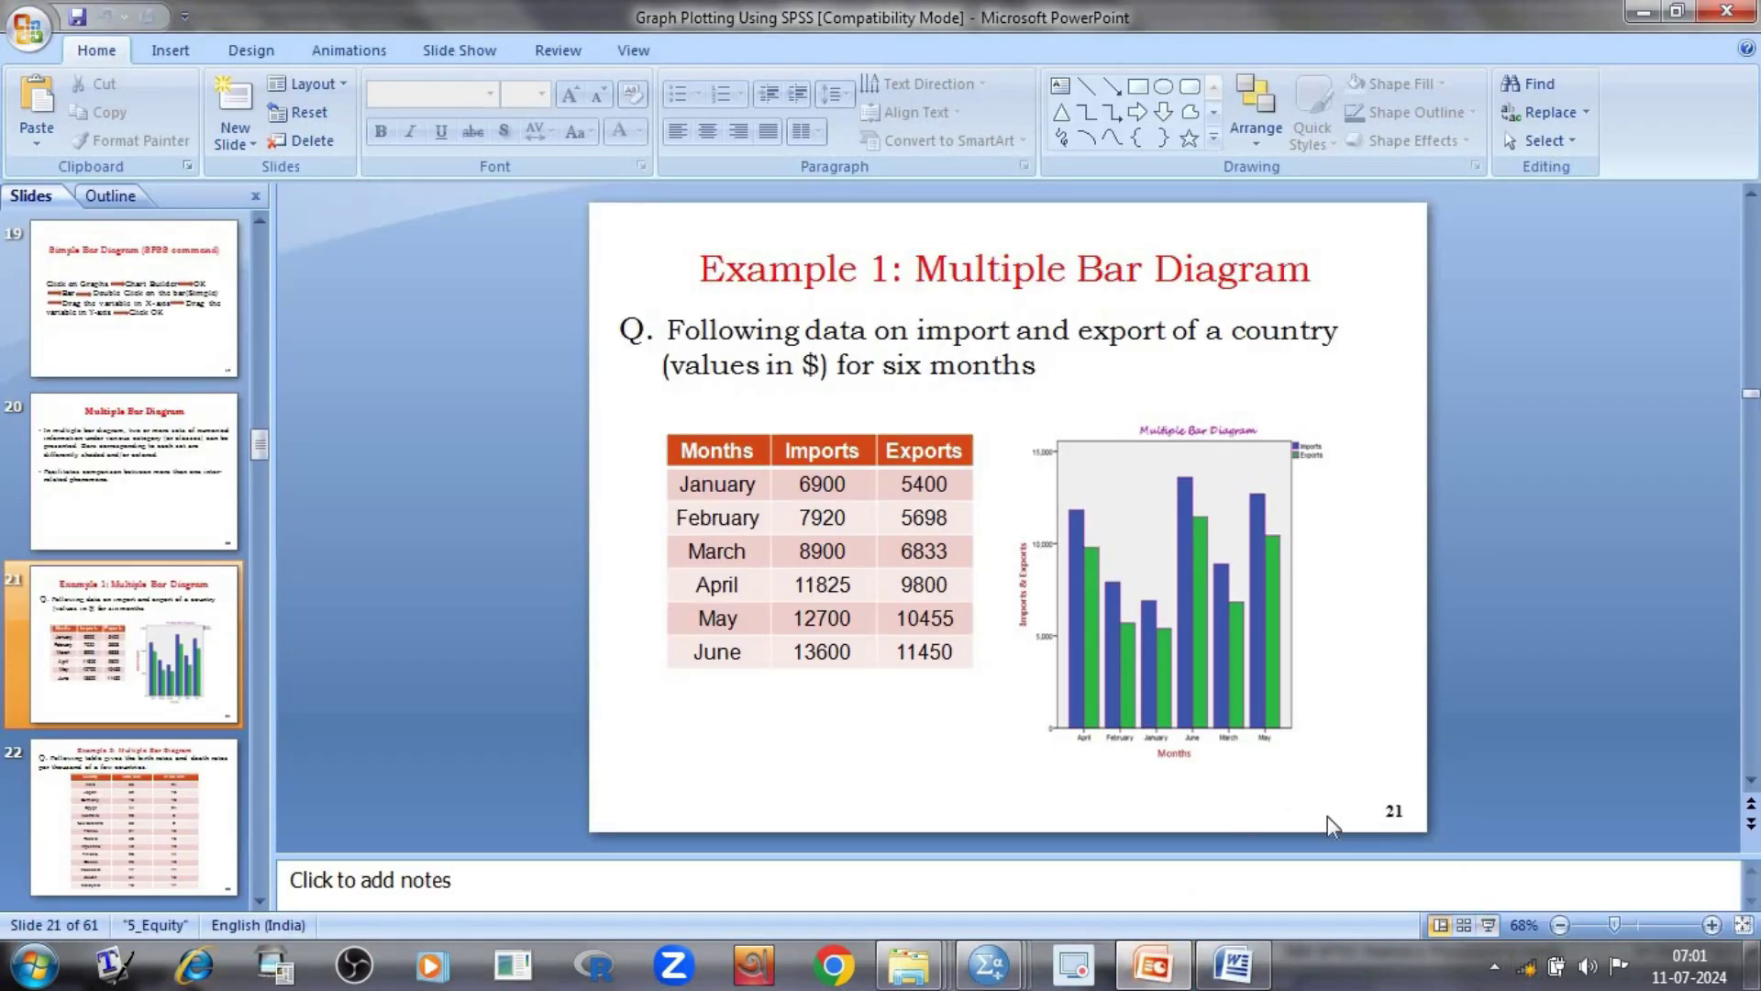
left_click(1488, 924)
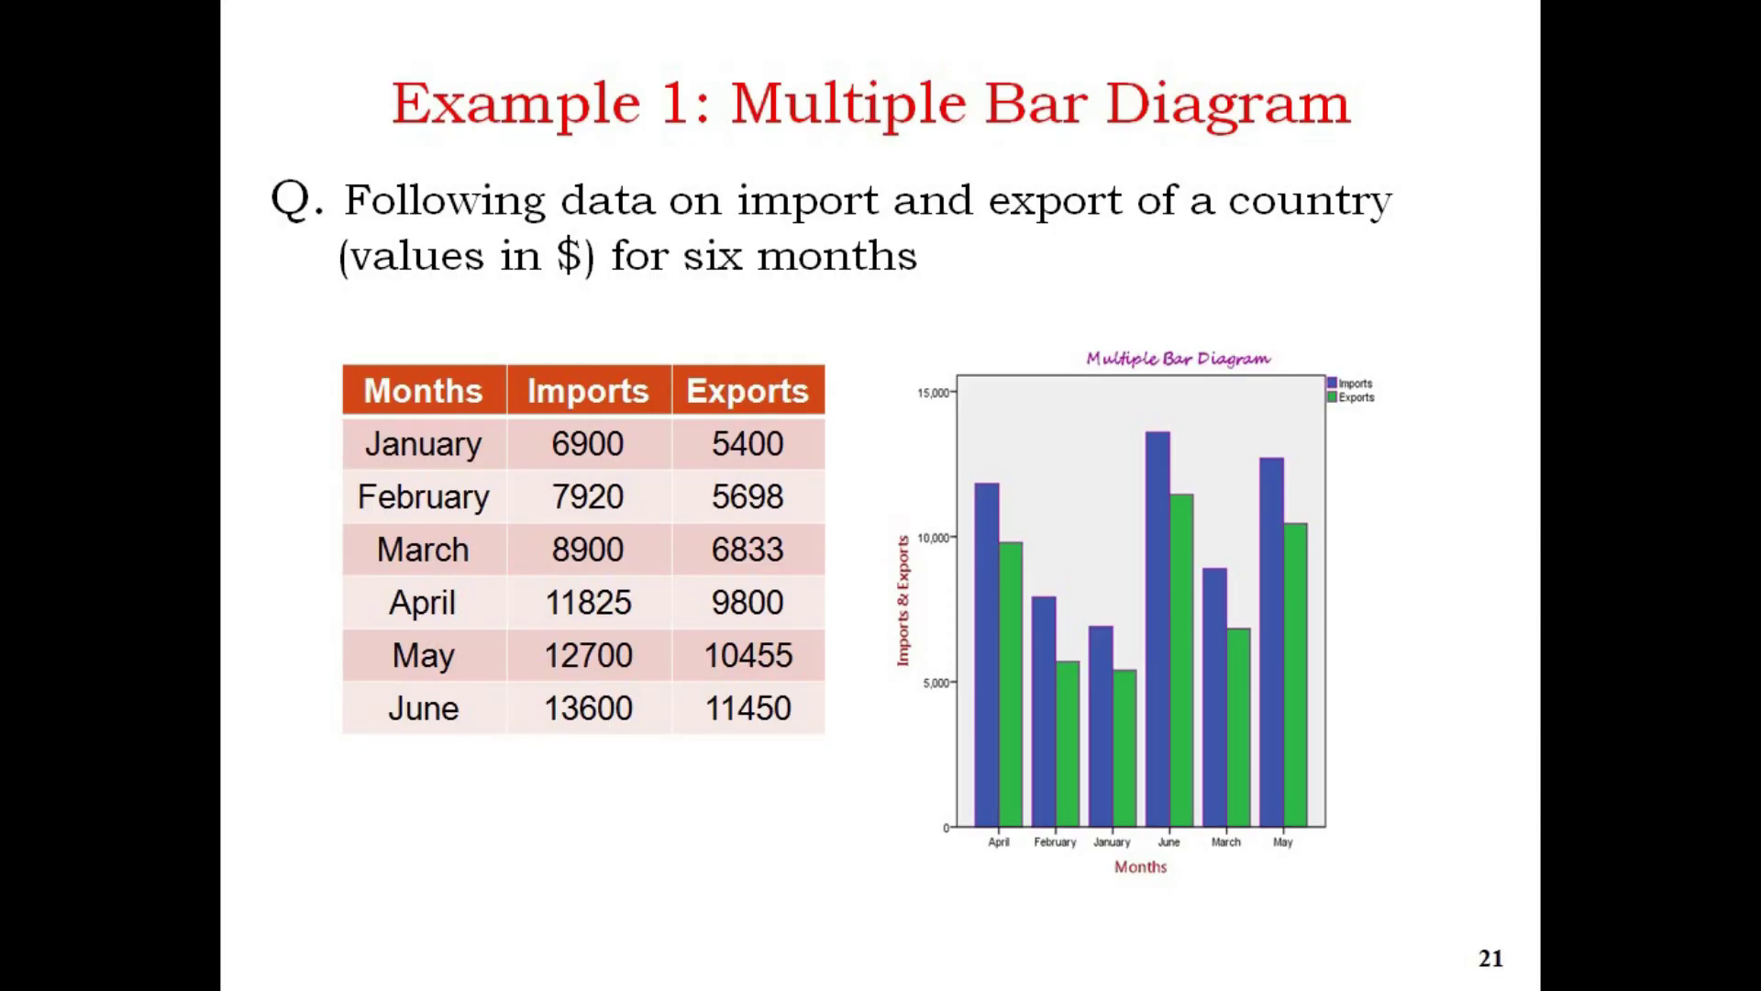
left_click(1440, 378)
left_click(1440, 377)
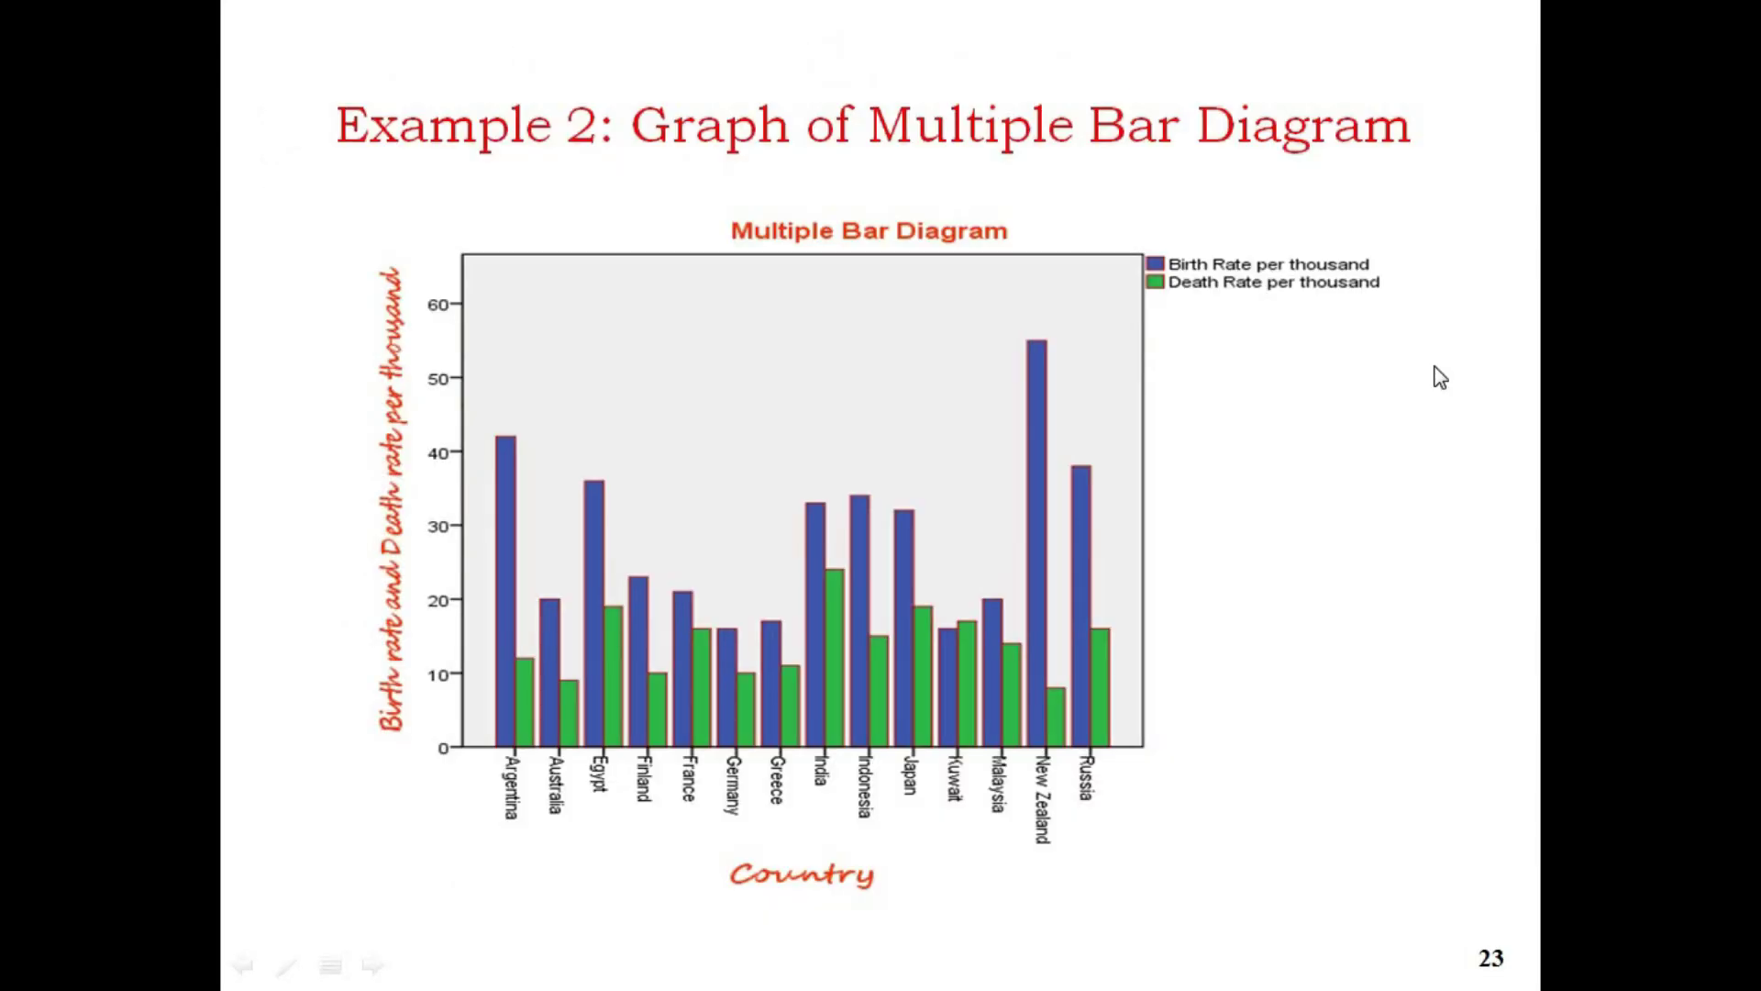
key("Right")
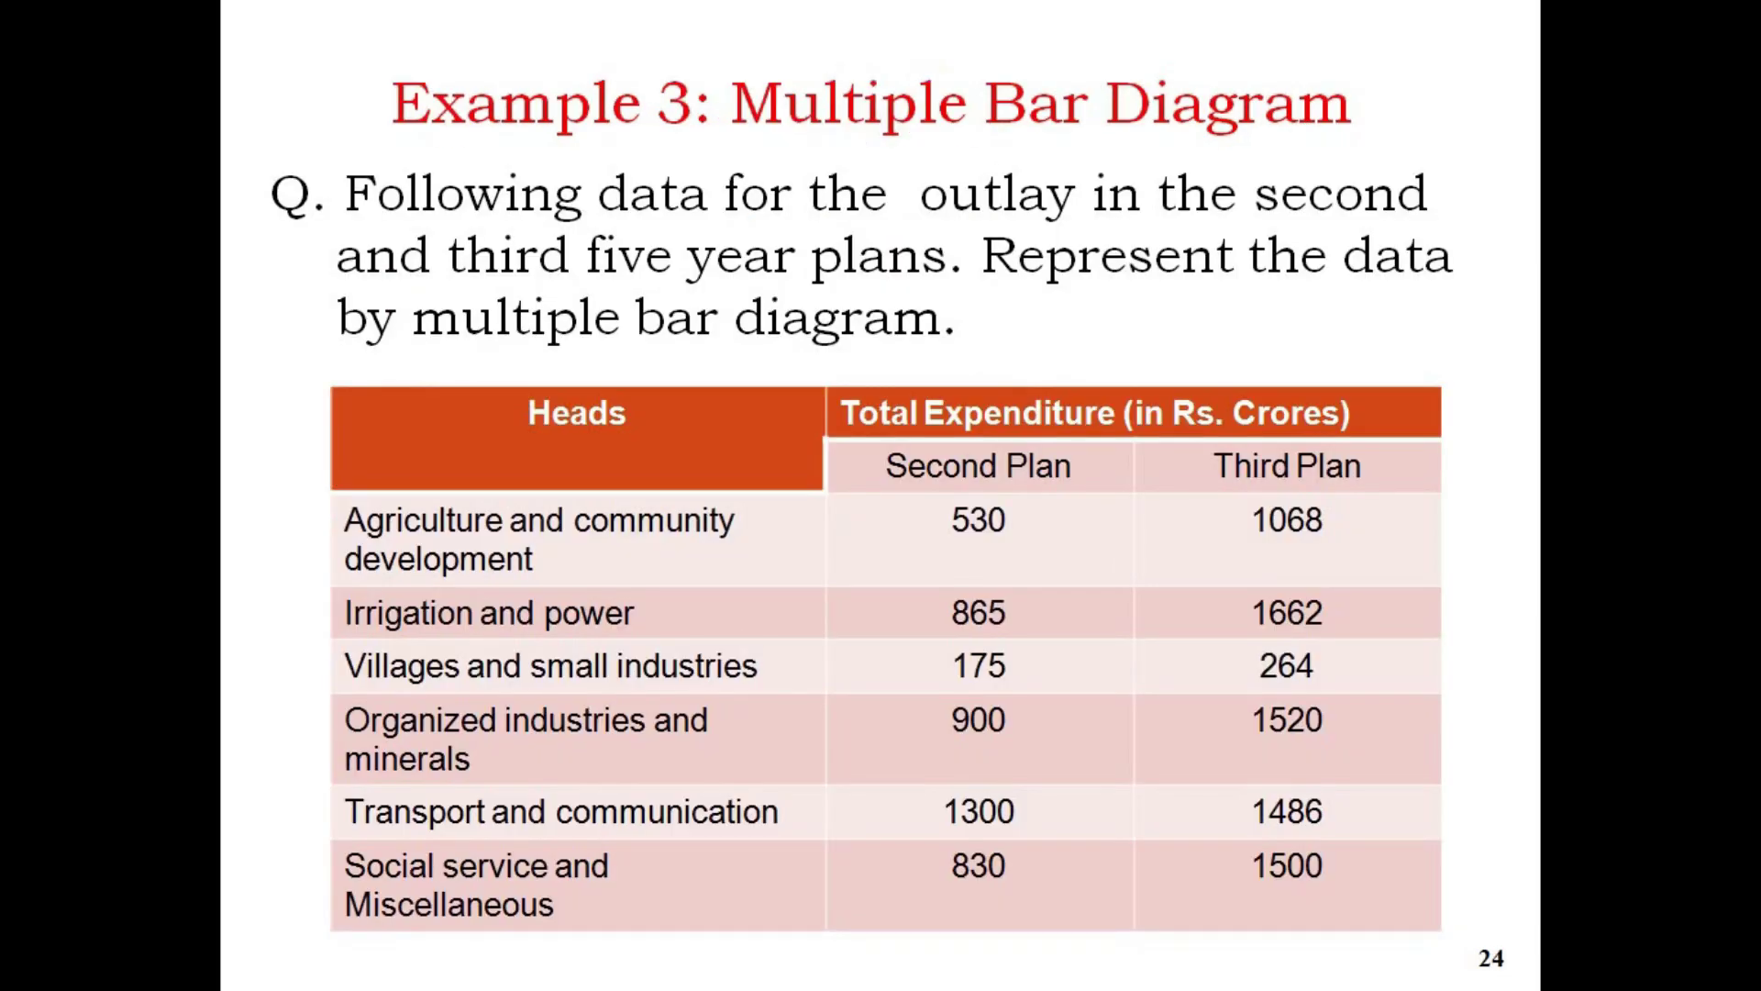
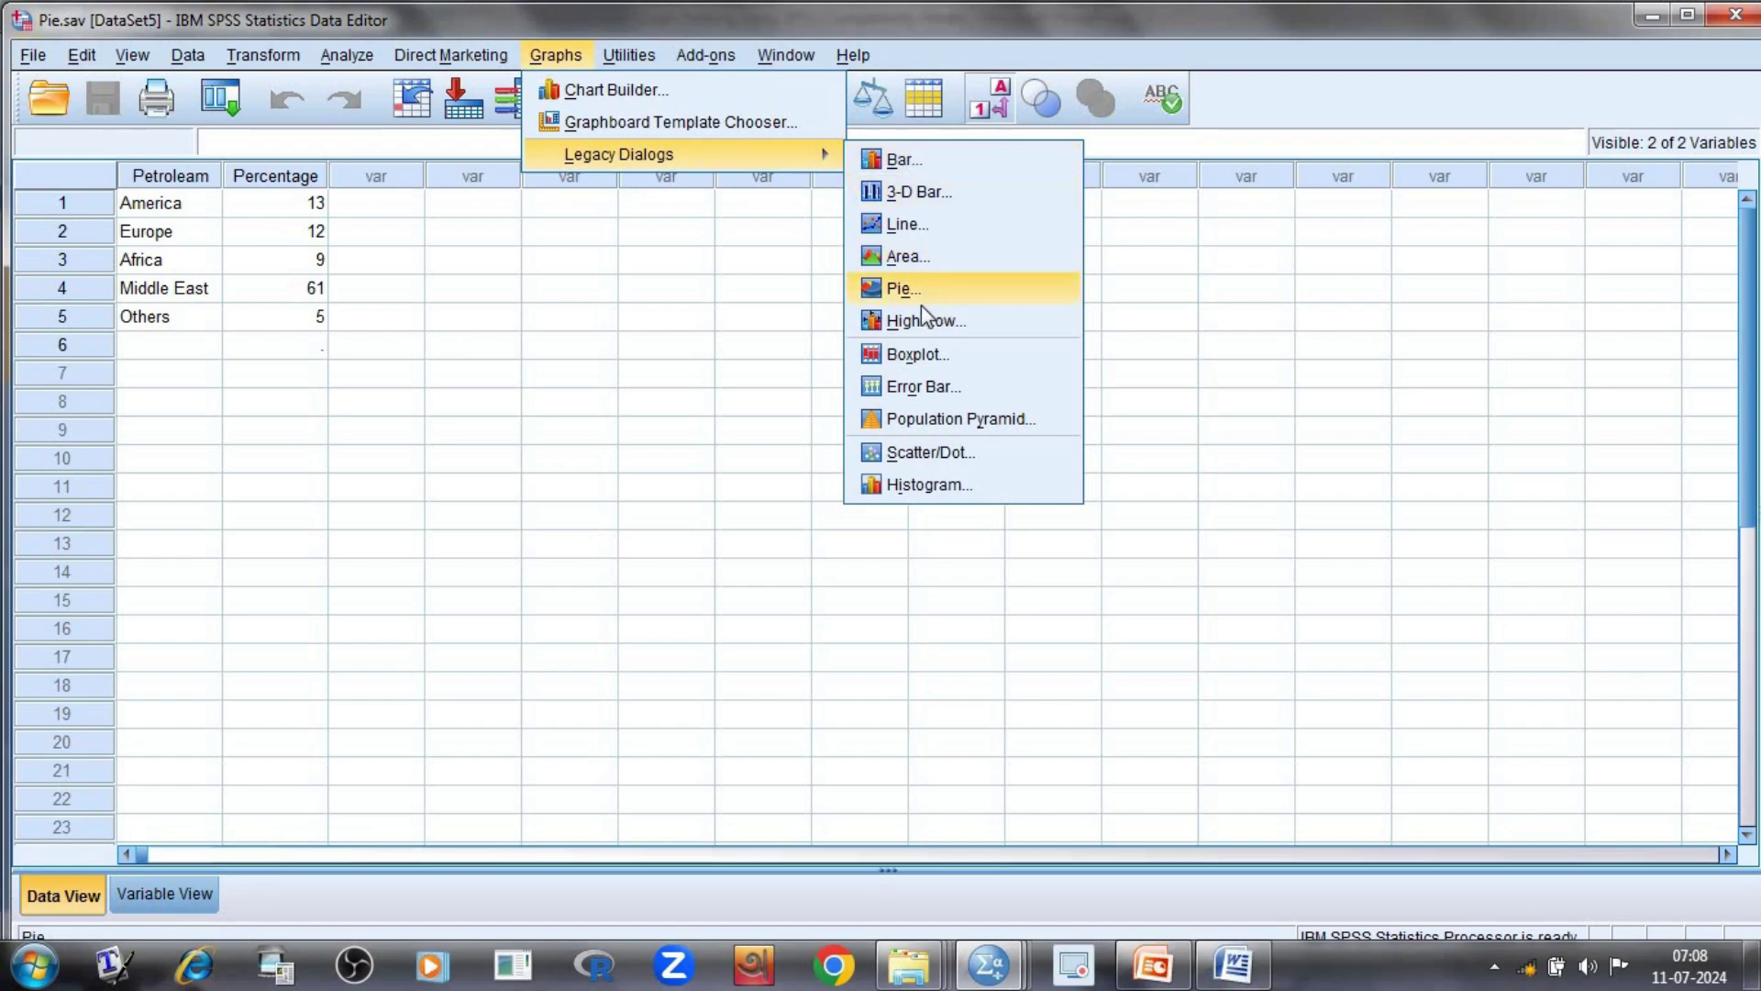
- Start a legacy pie chart using summaries for groups of cases, with slices representing the sum of a variable
left_click(901, 290)
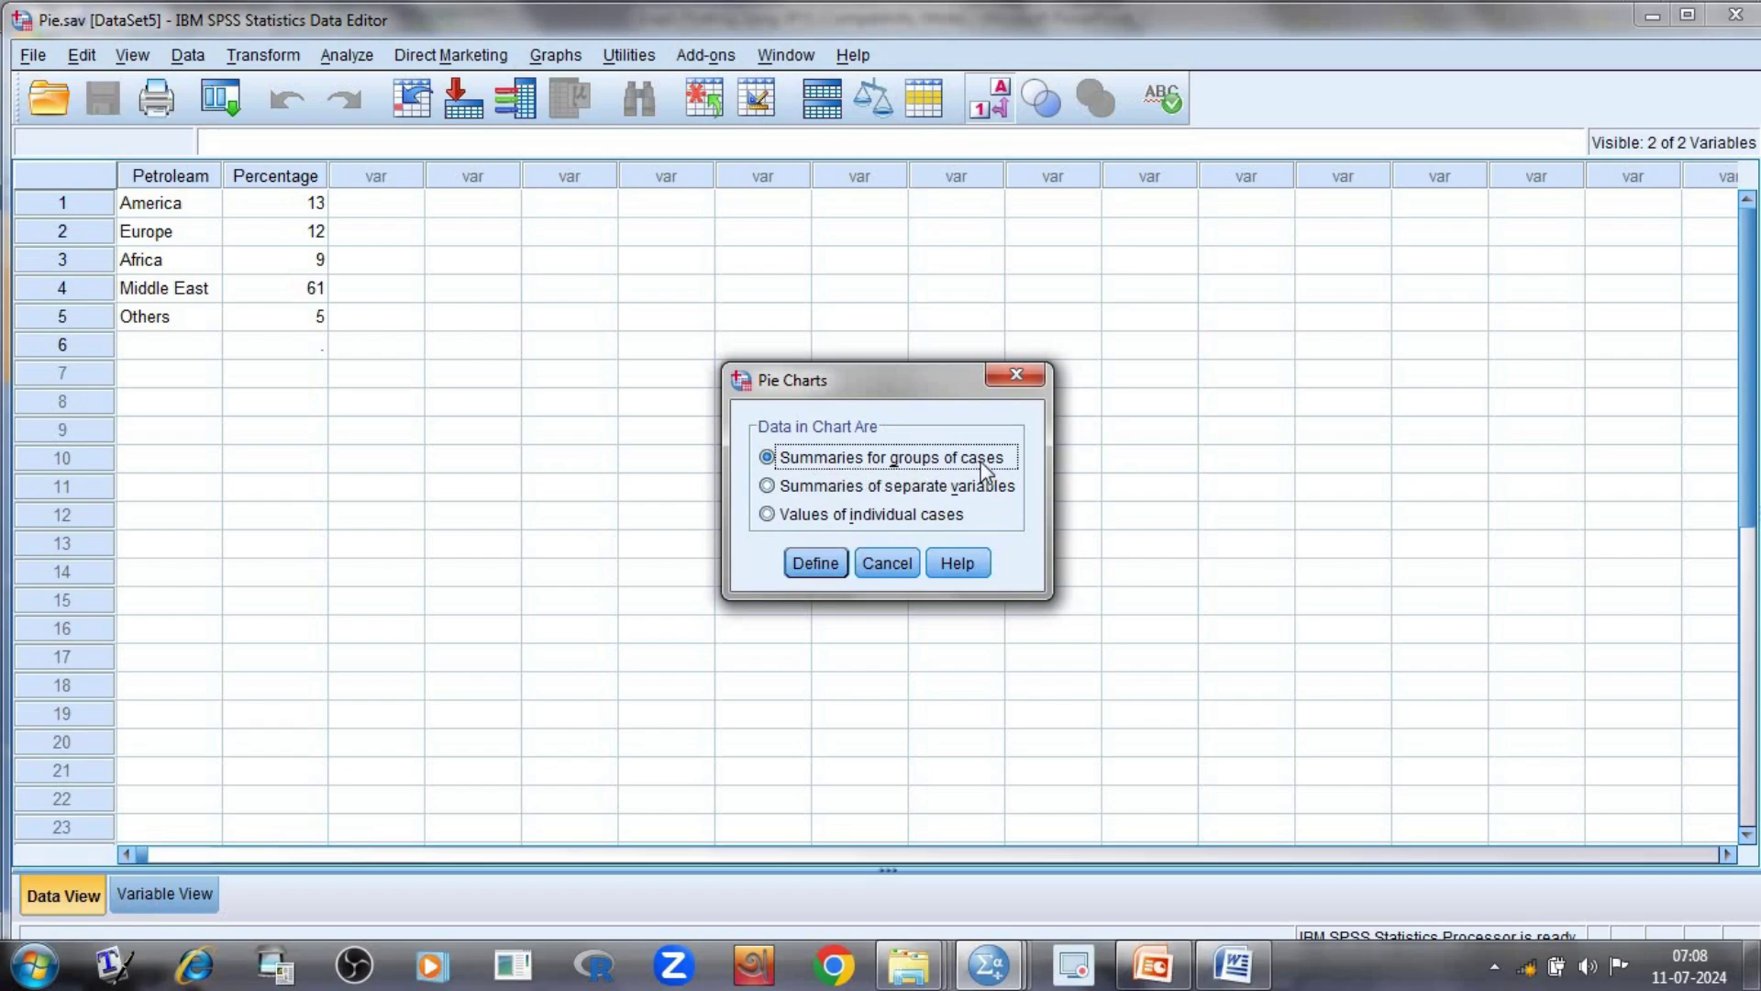
left_click(816, 569)
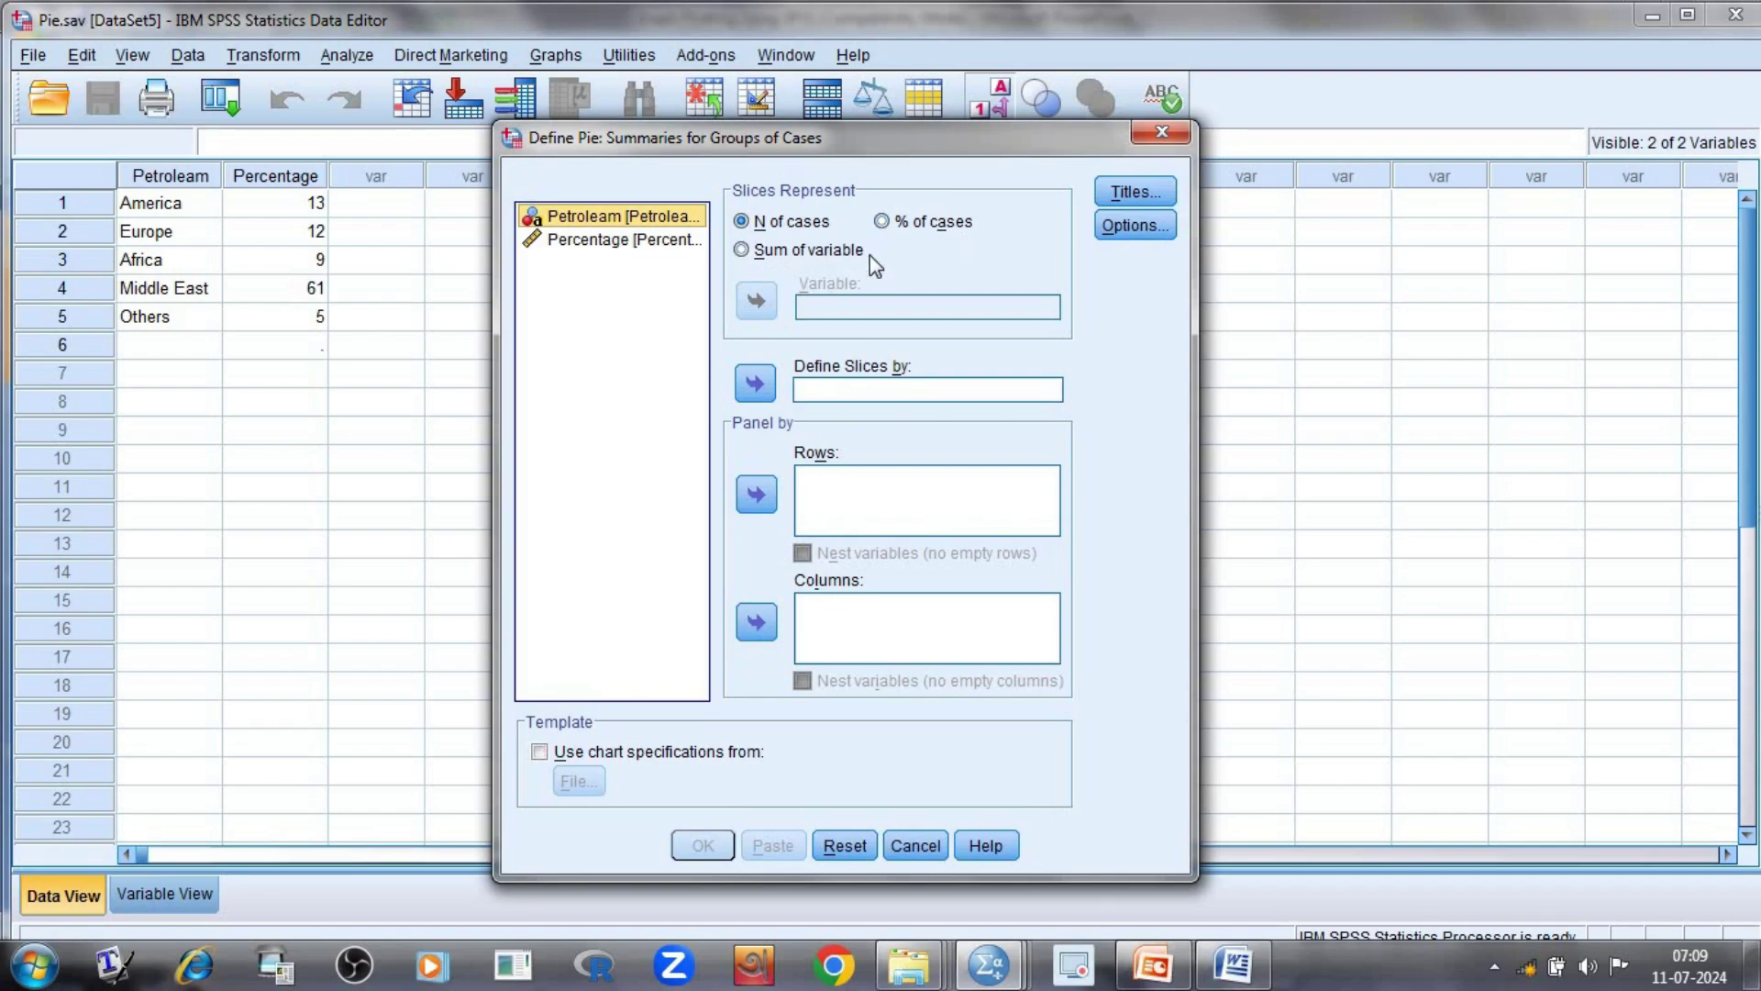
left_click(742, 250)
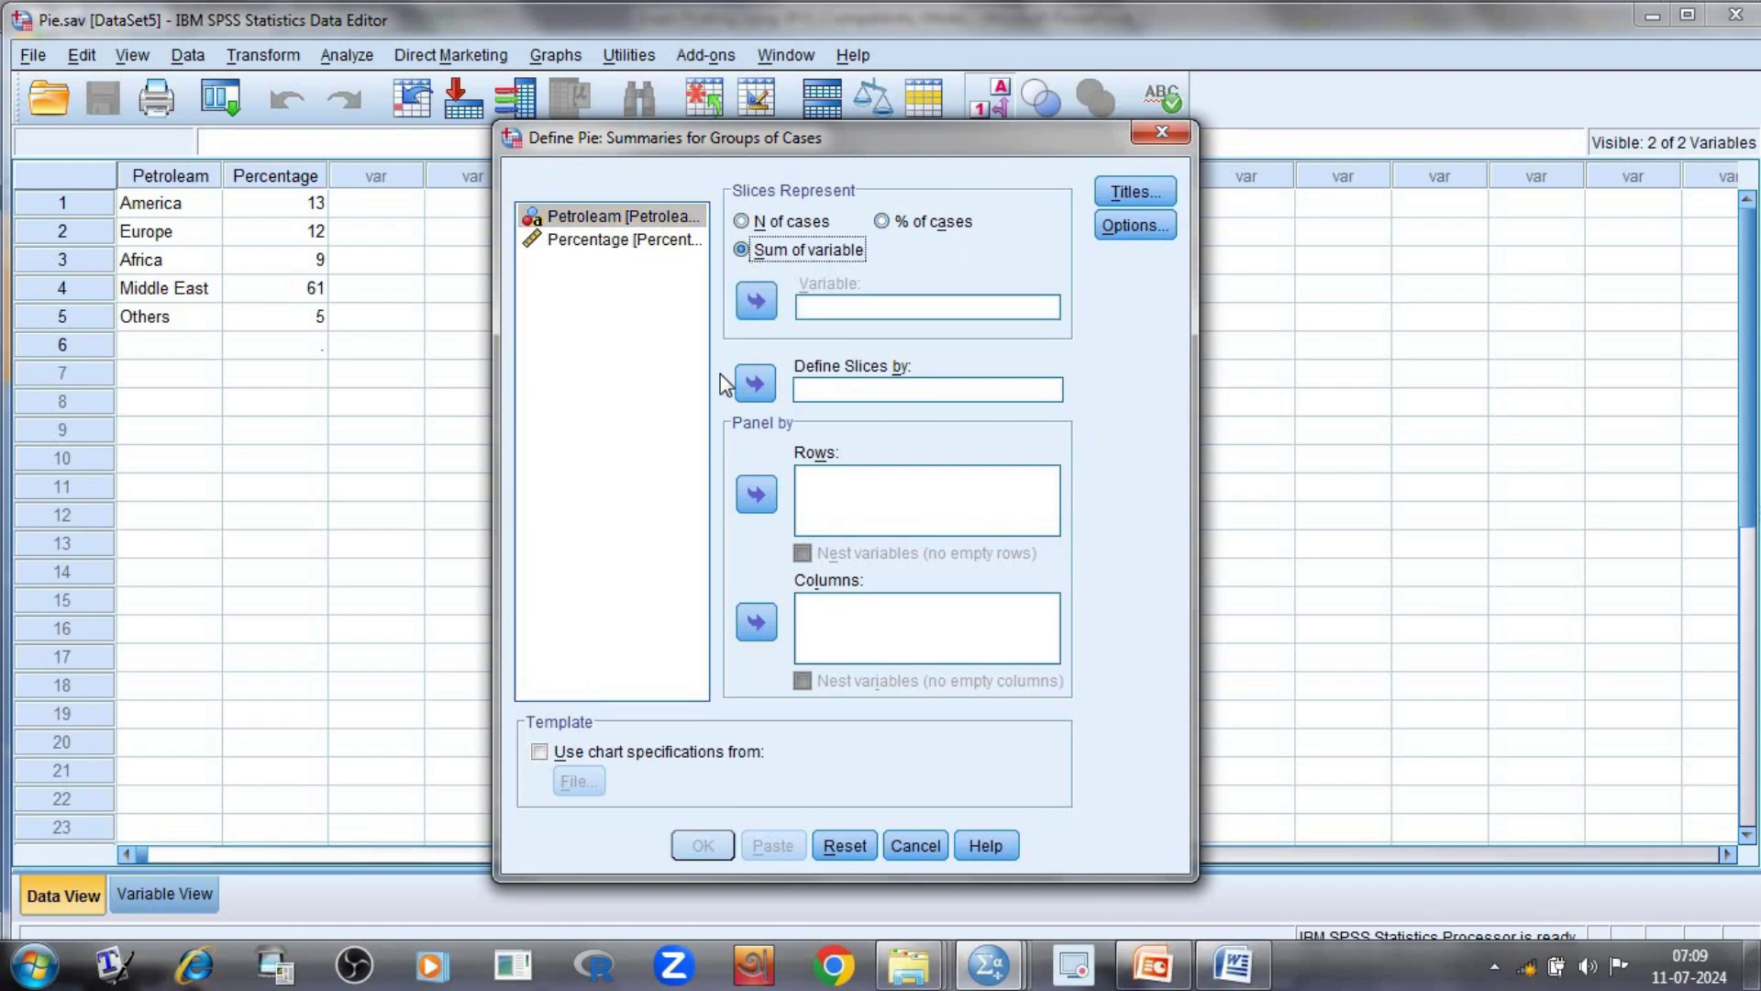
- Define the slices by Petroleam, use Percentage as the summed variable, and generate the pie chart
left_click(587, 216)
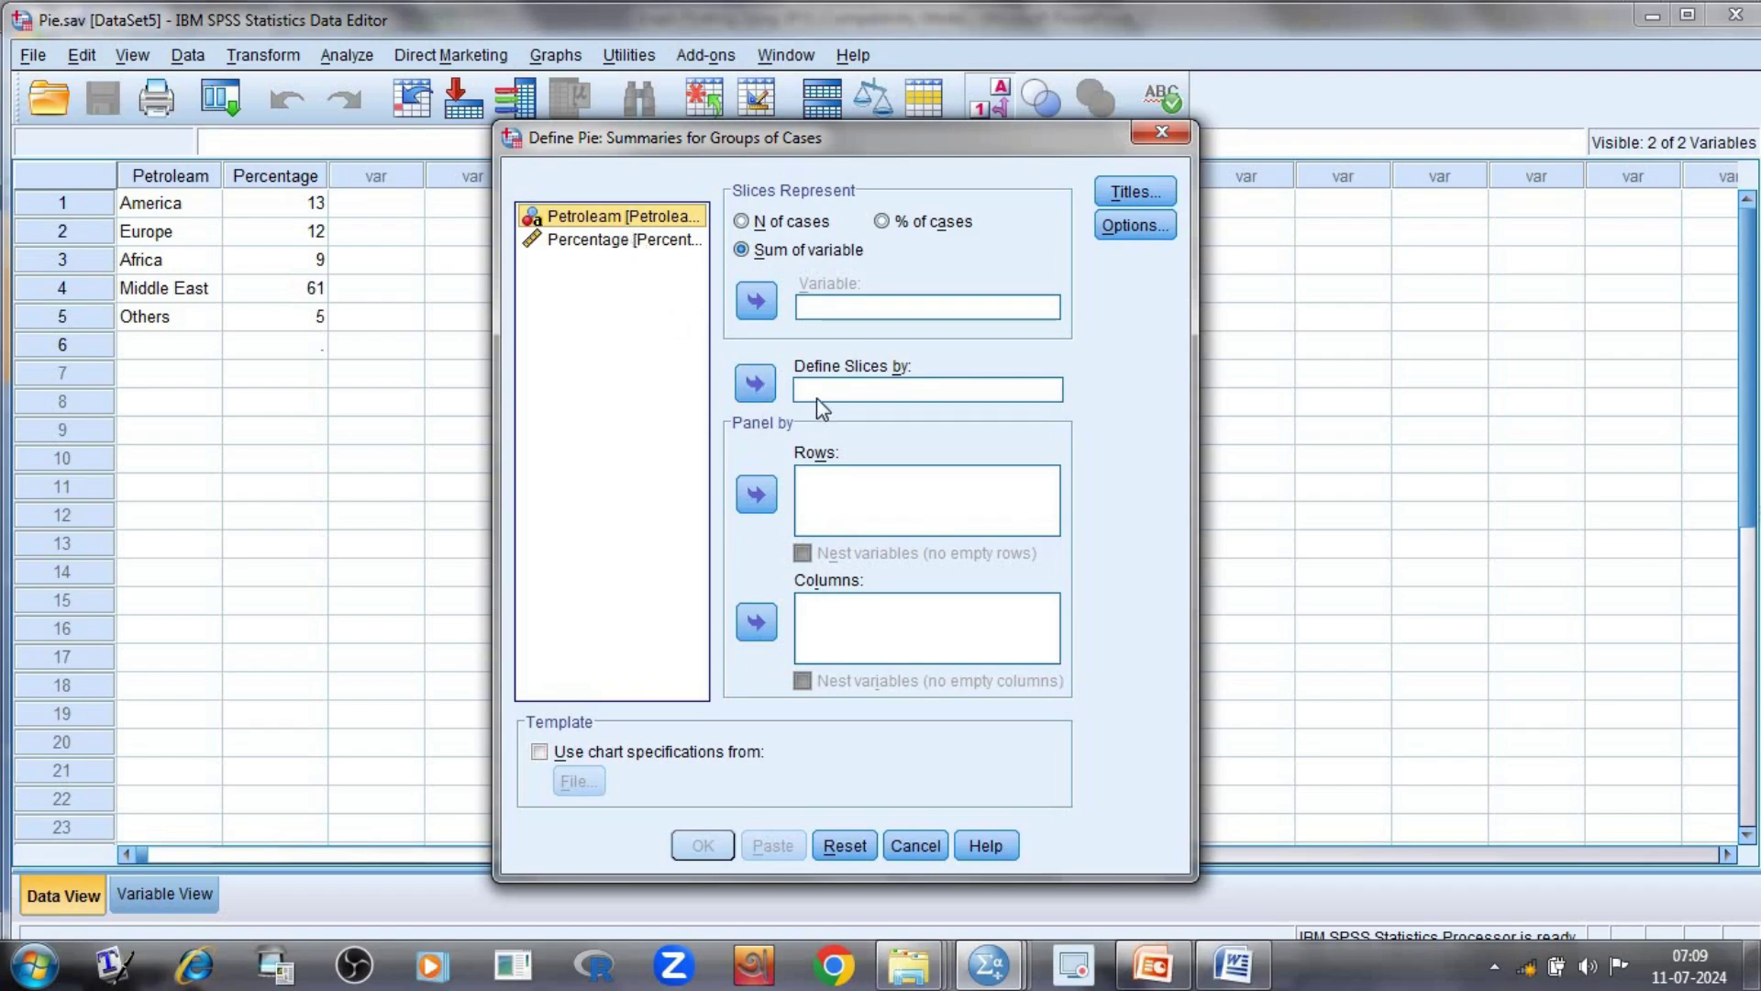
left_click(756, 385)
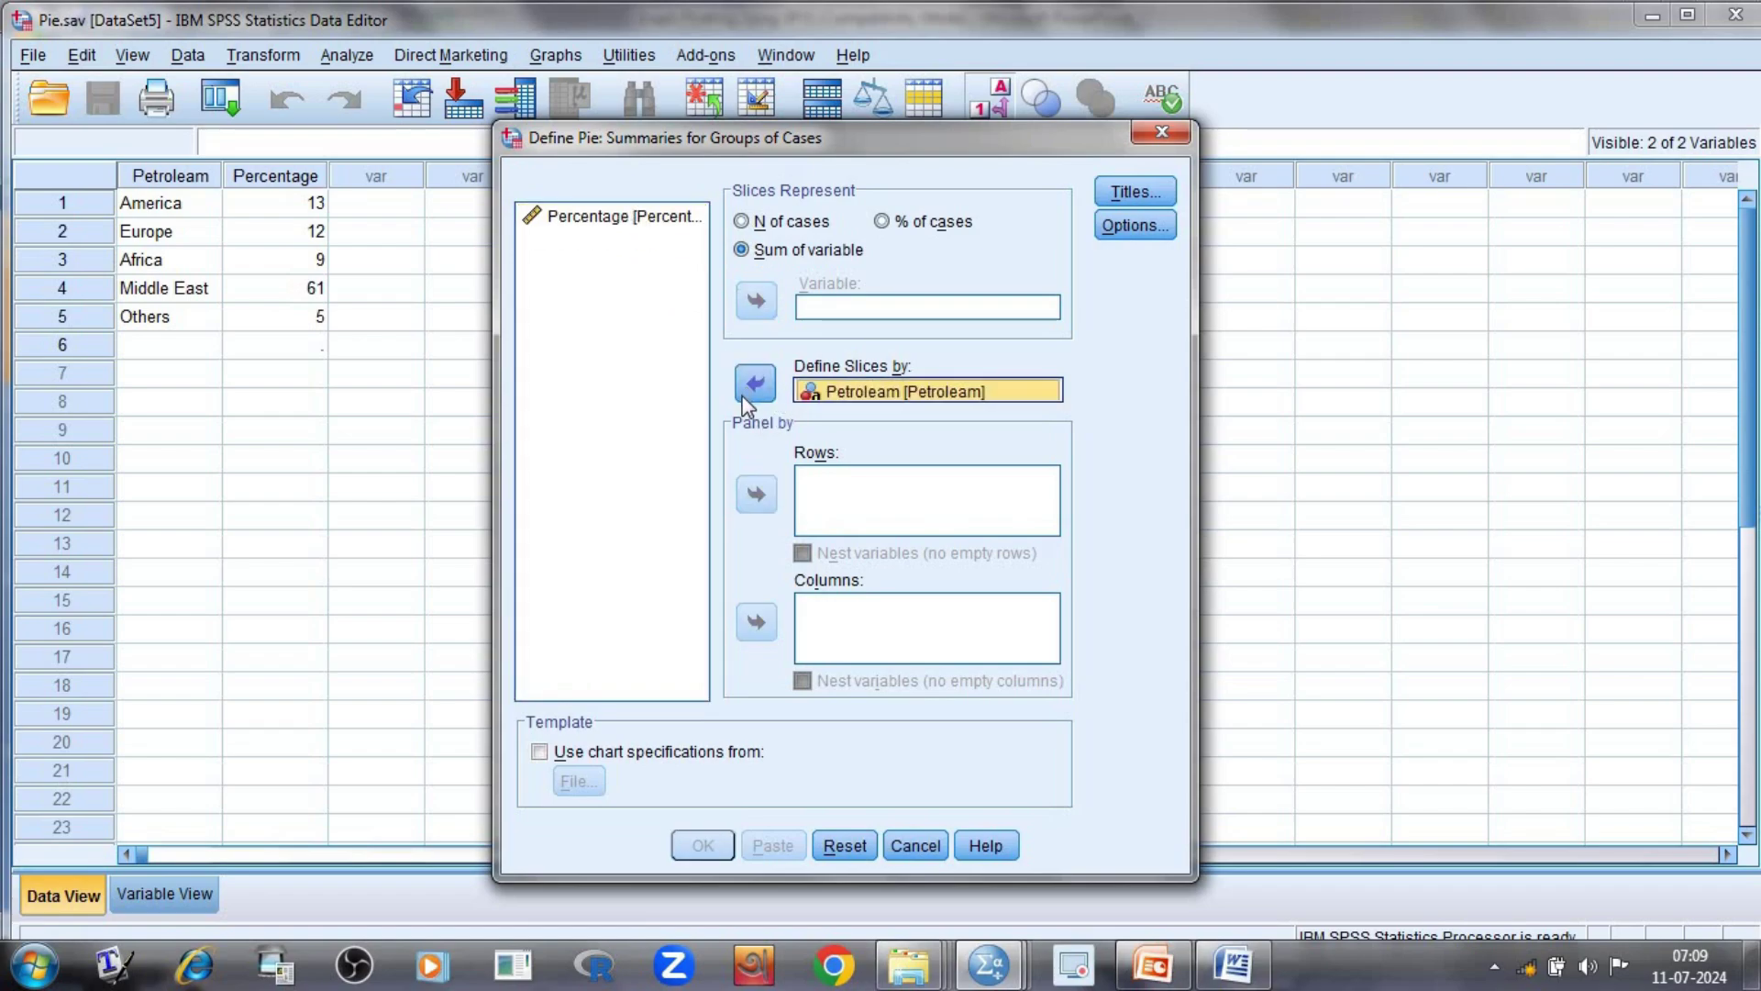
left_click(615, 220)
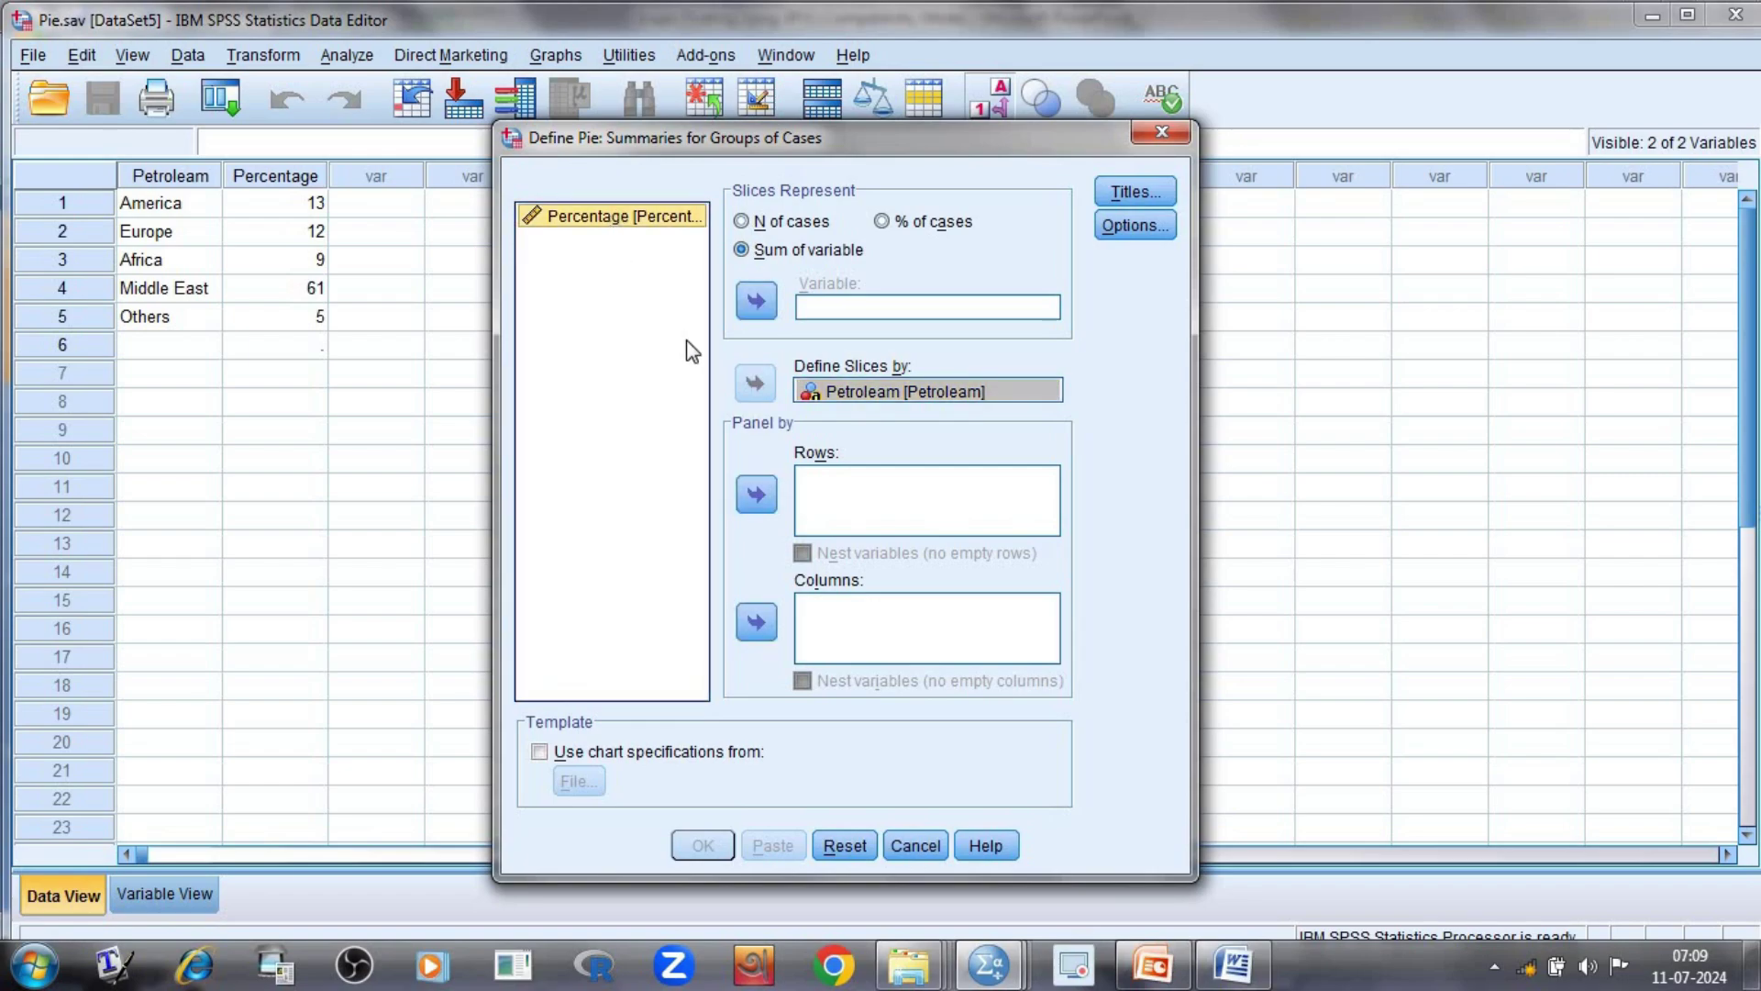
left_click(752, 310)
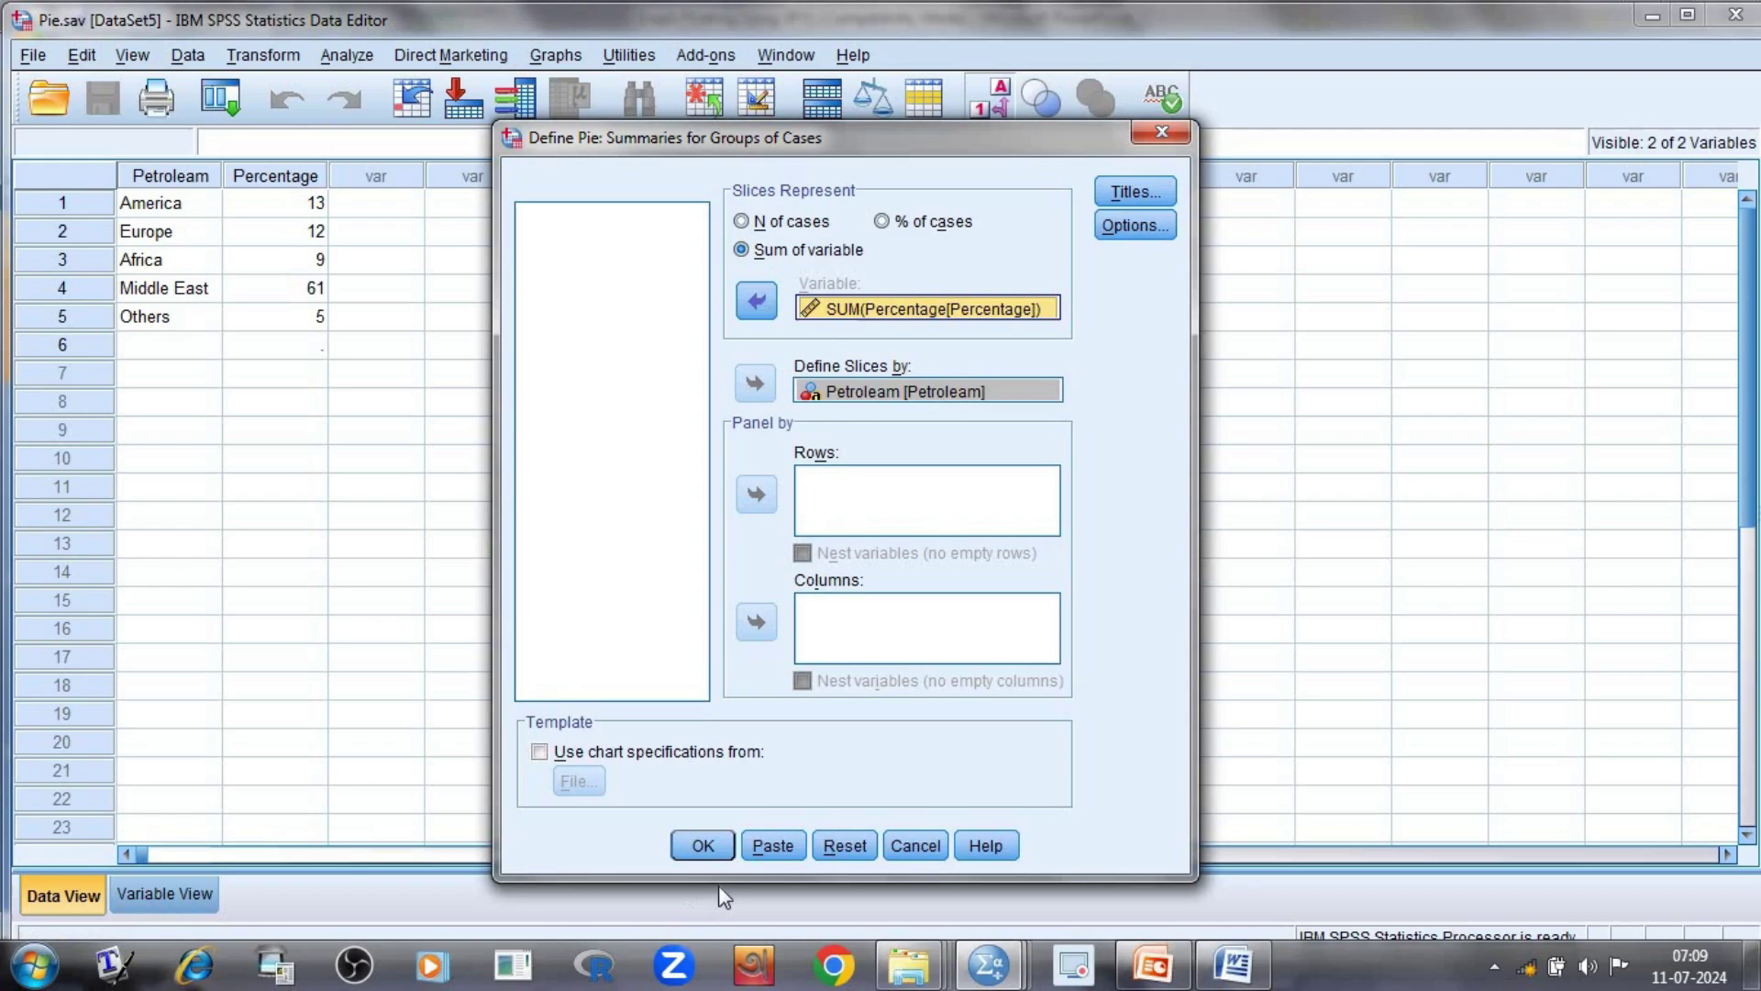
left_click(703, 846)
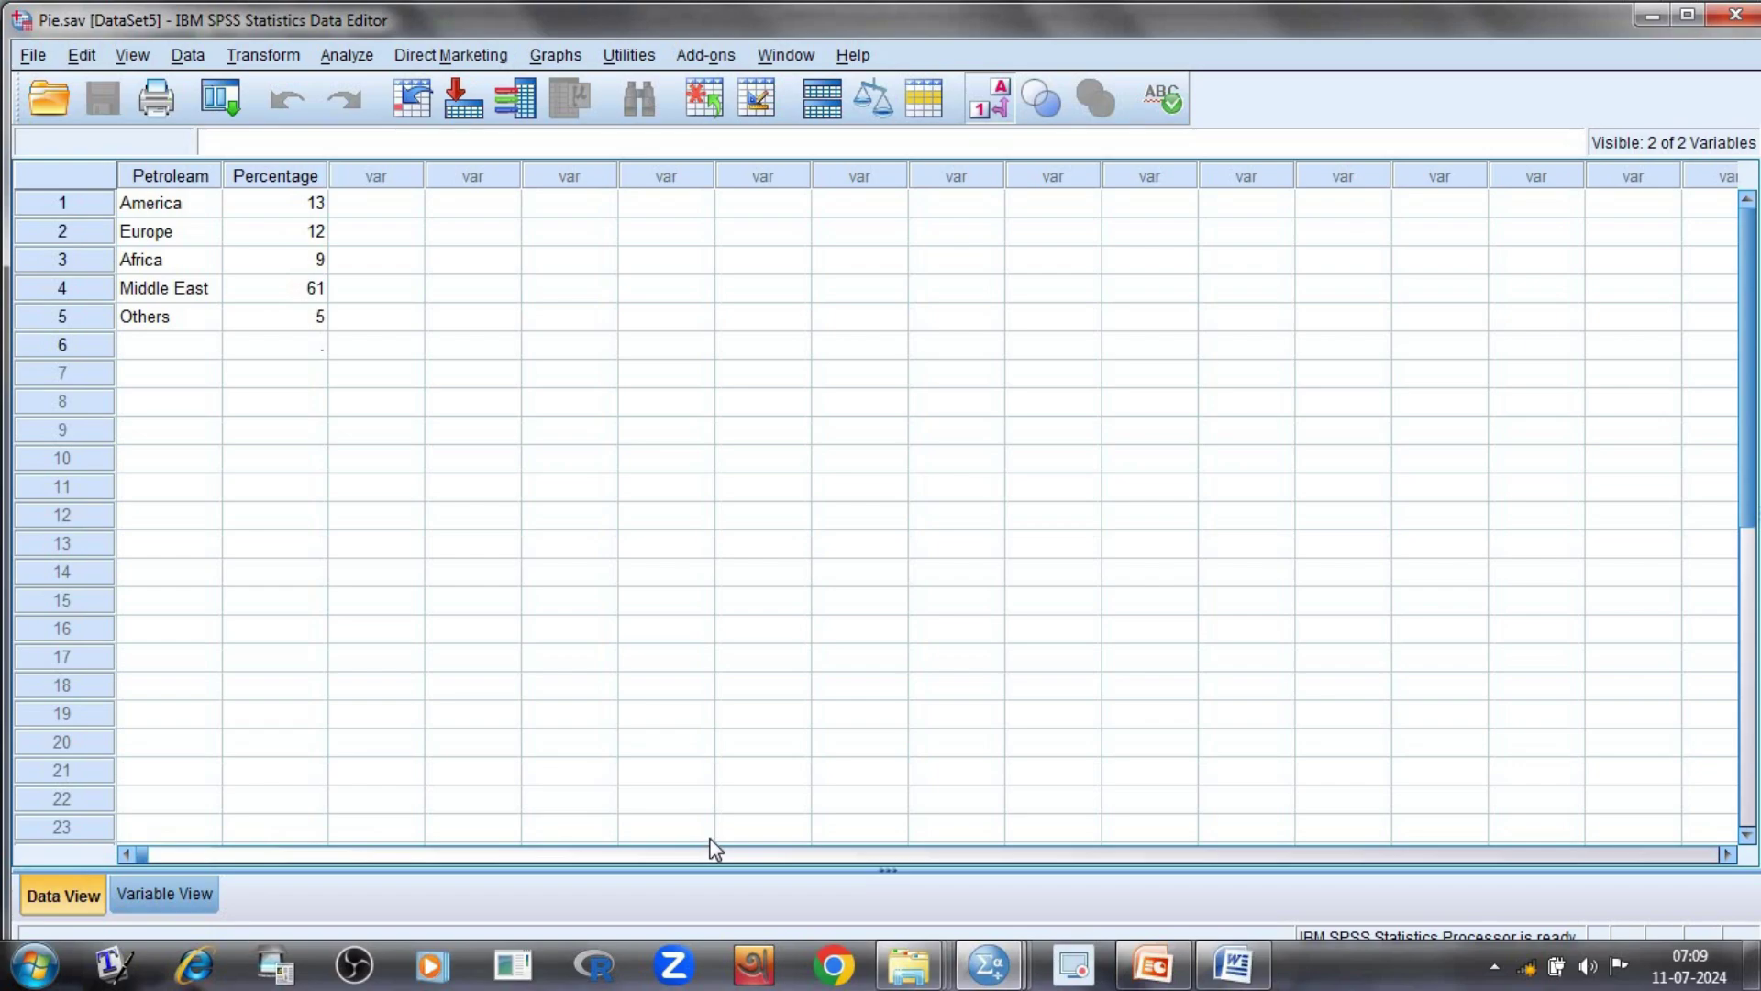
- Switch to the Output3 viewer and examine the pie chart of petroleum percentages by region
mouse_move(1000, 975)
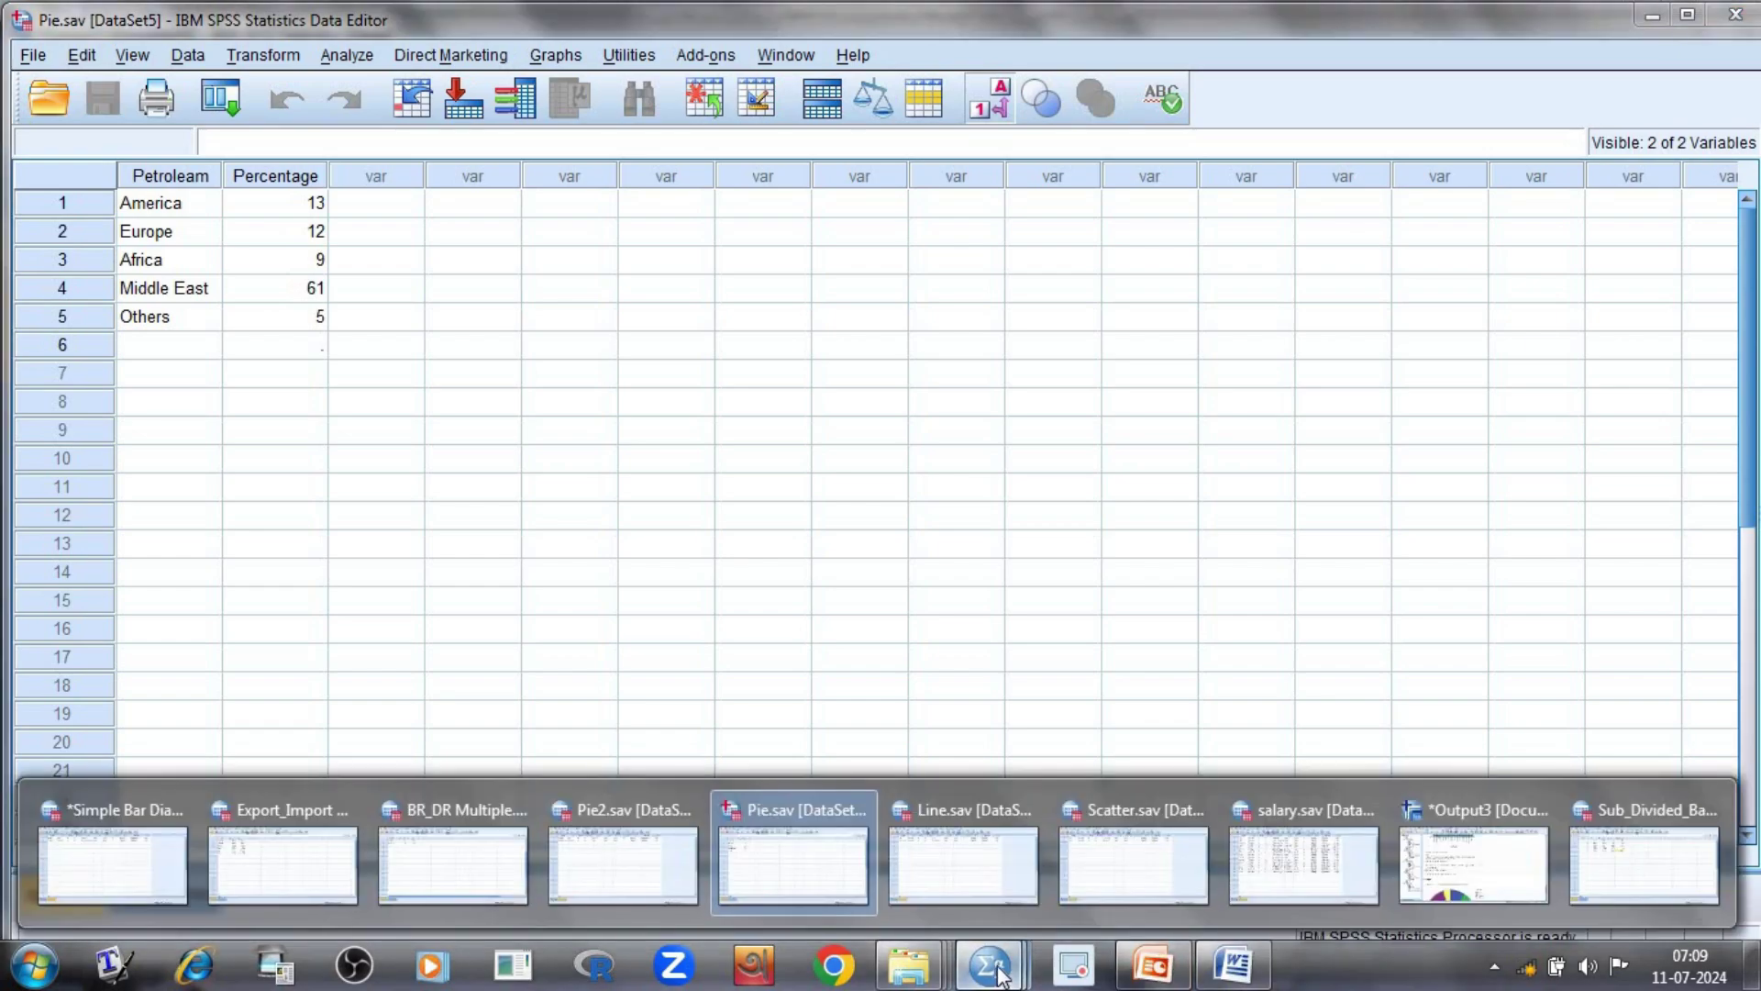
mouse_move(1597, 861)
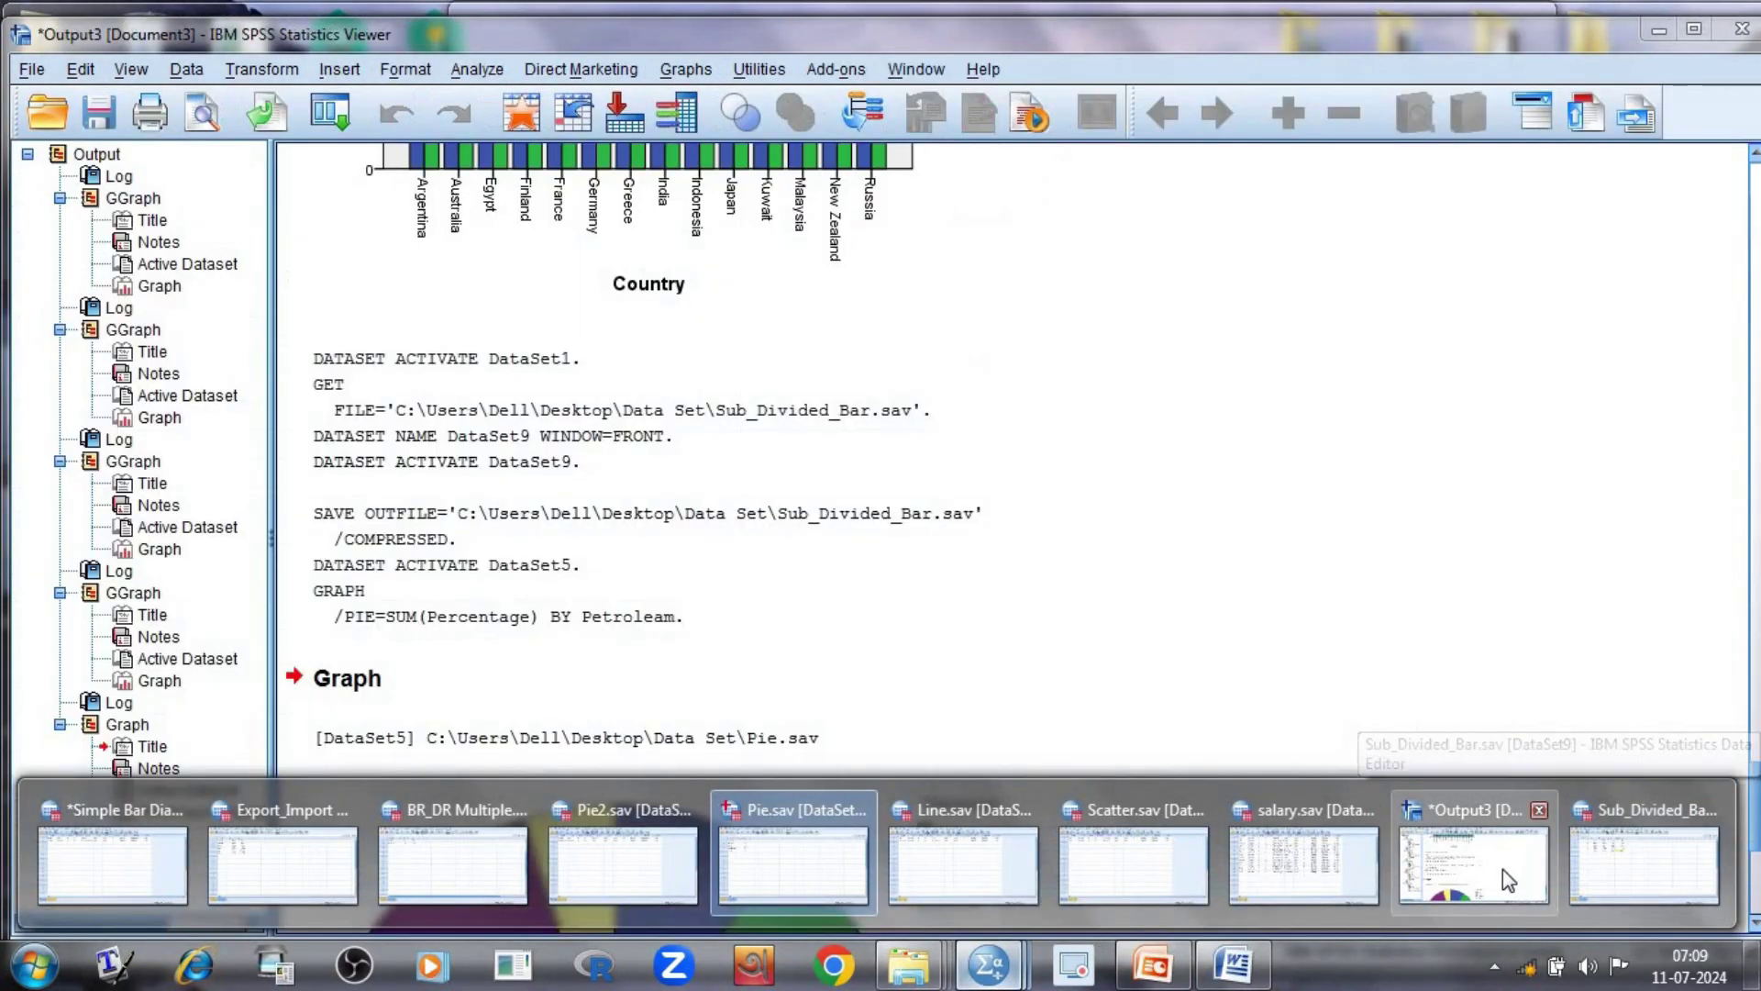
left_click(1502, 868)
scroll(1064, 656, "down", 3)
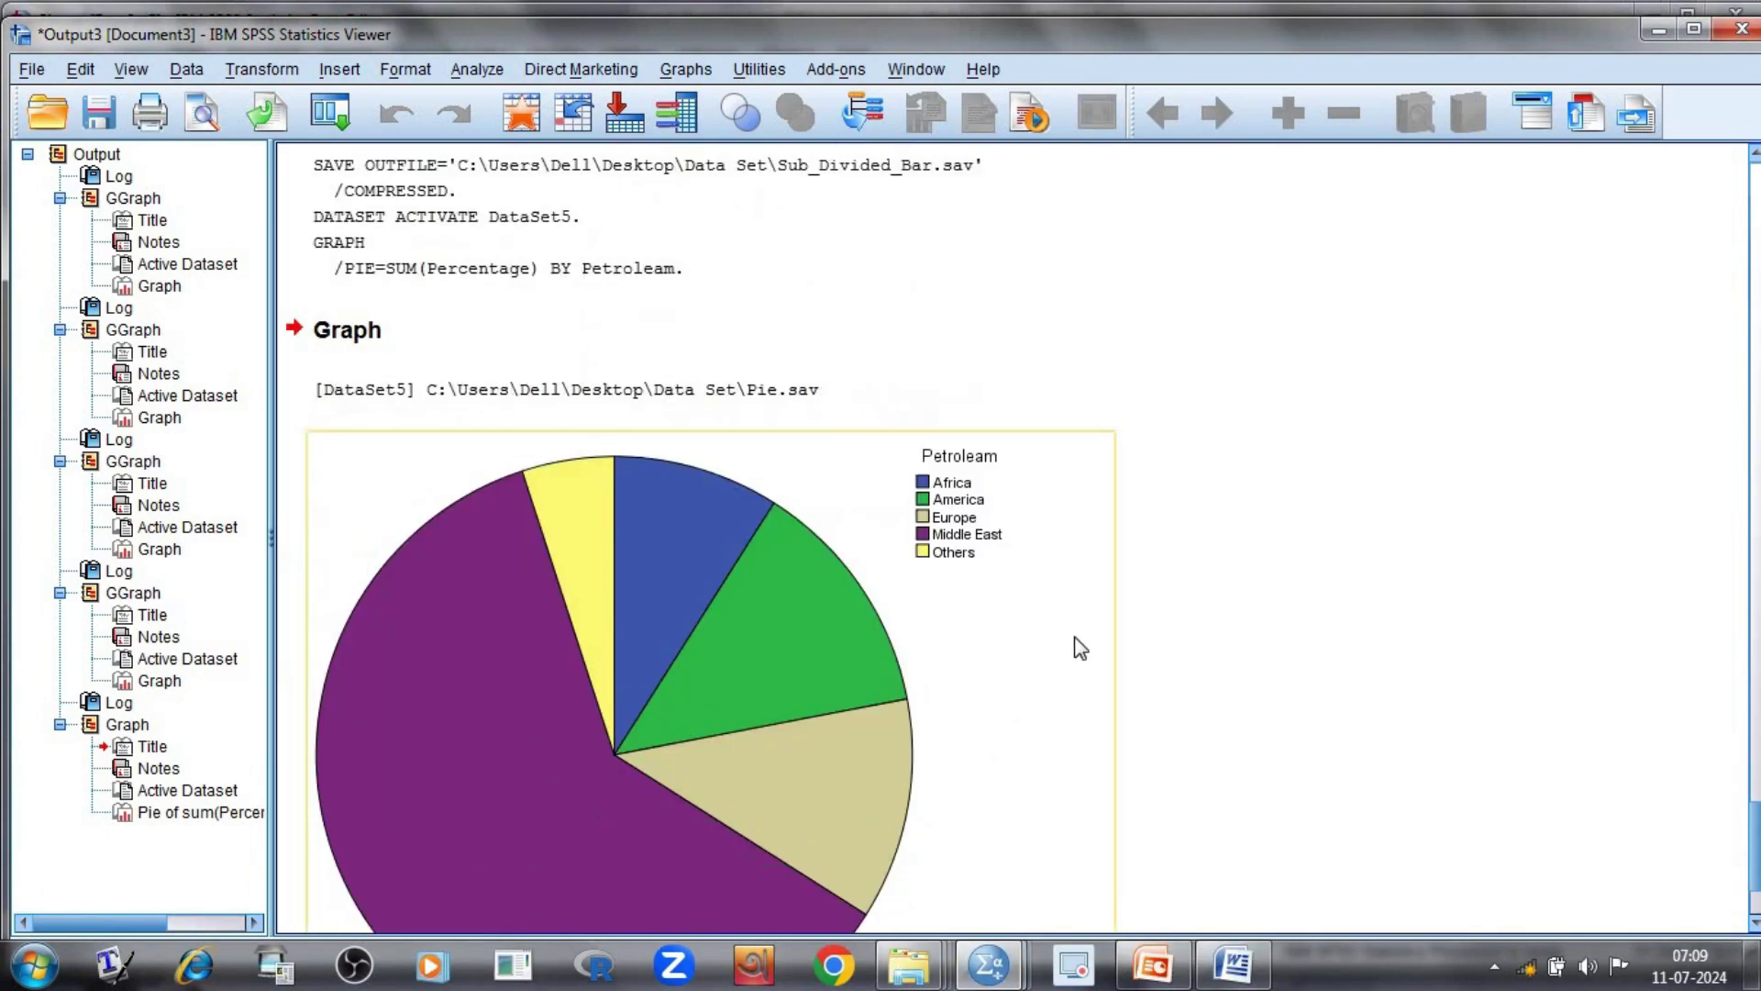
scroll(1079, 648, "down", 3)
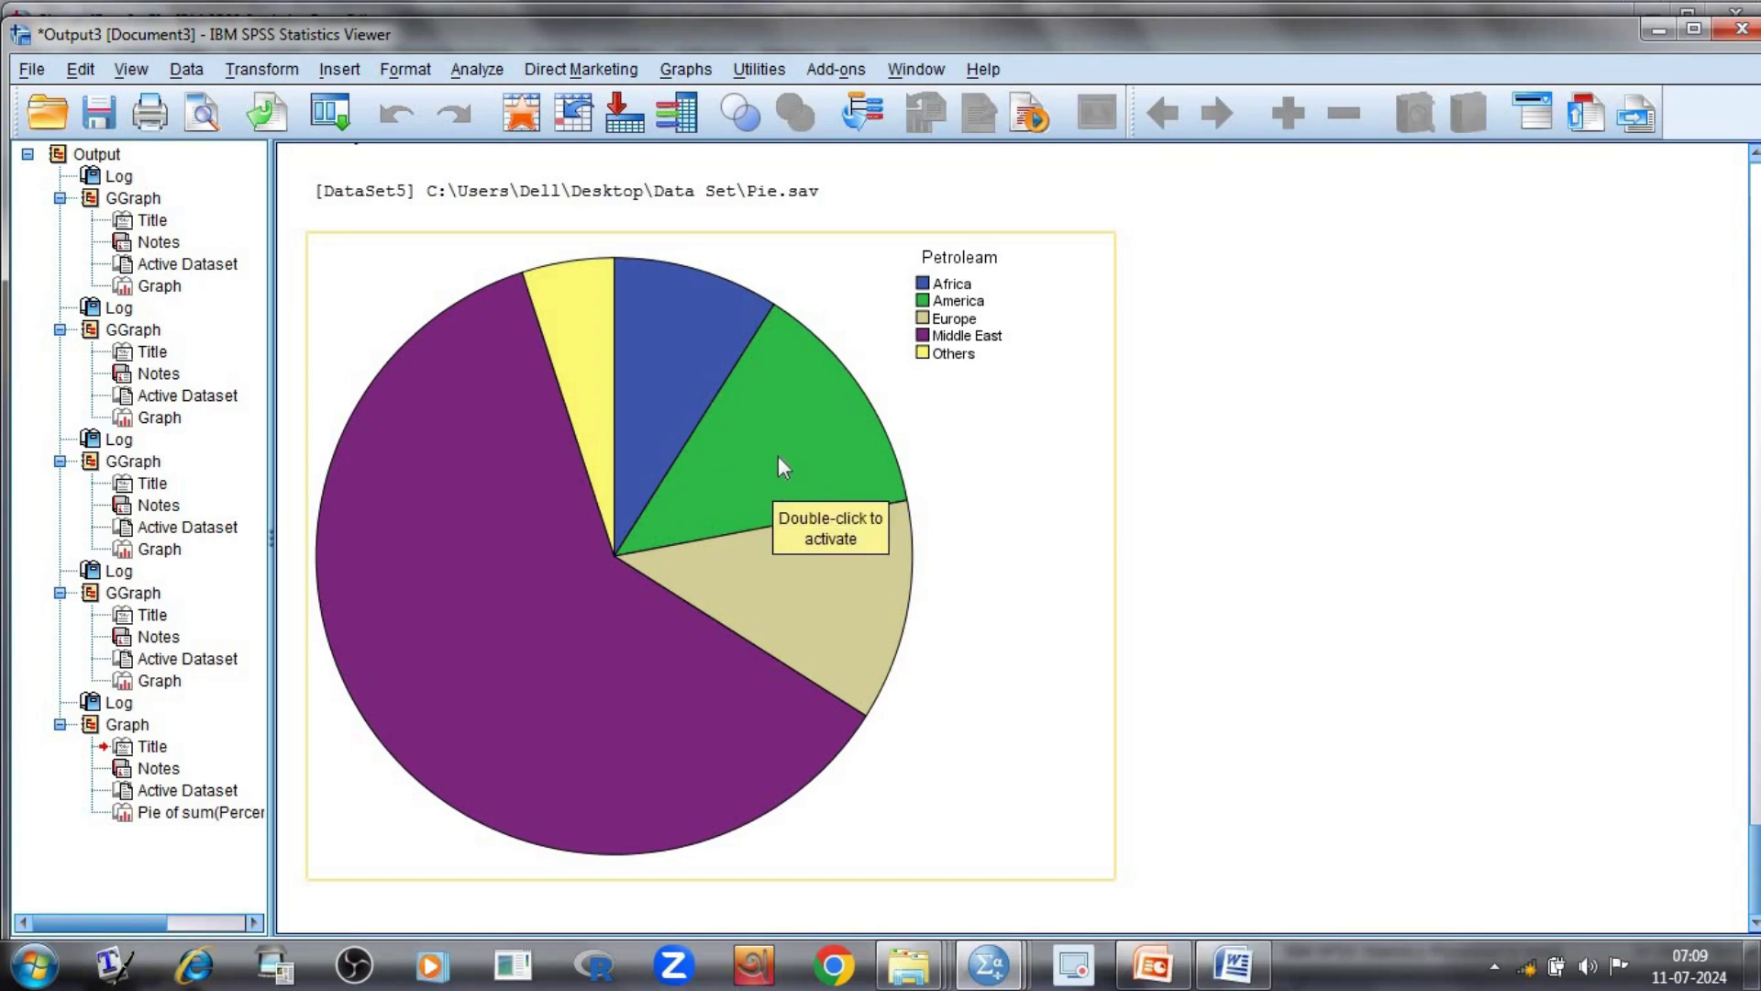
- Open the pie chart for editing and add the title "Pie Diagram"
double_click(756, 437)
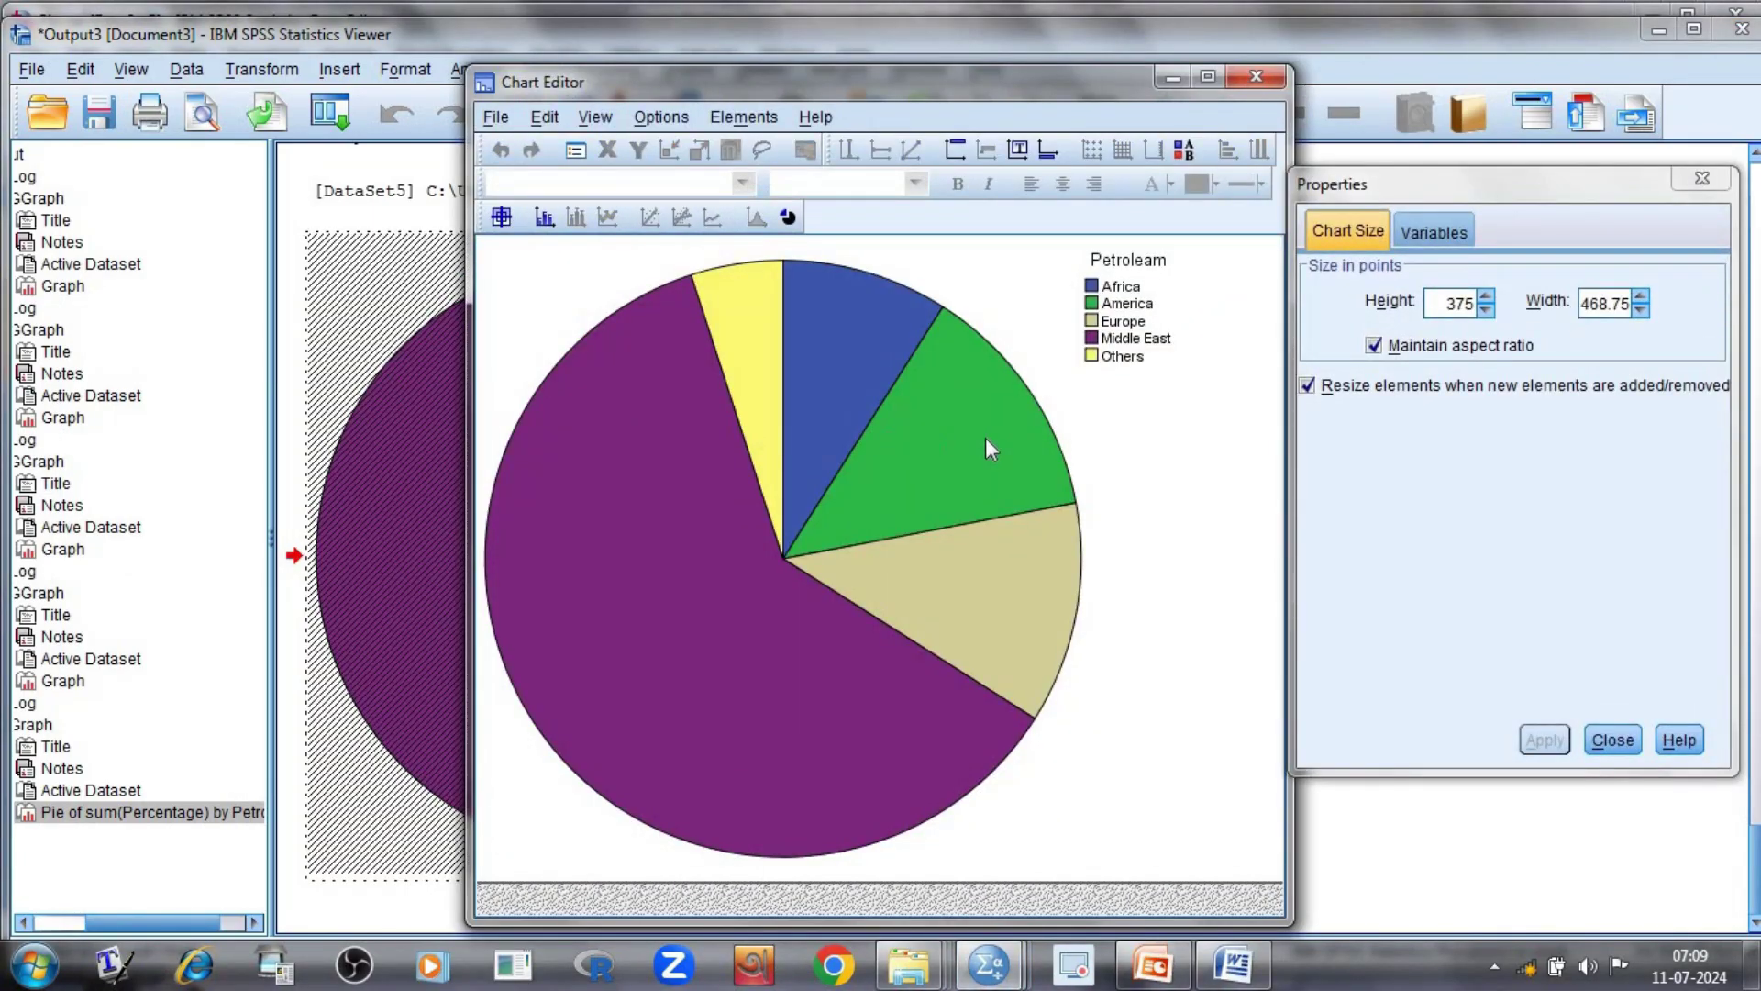
left_click(990, 447)
right_click(990, 447)
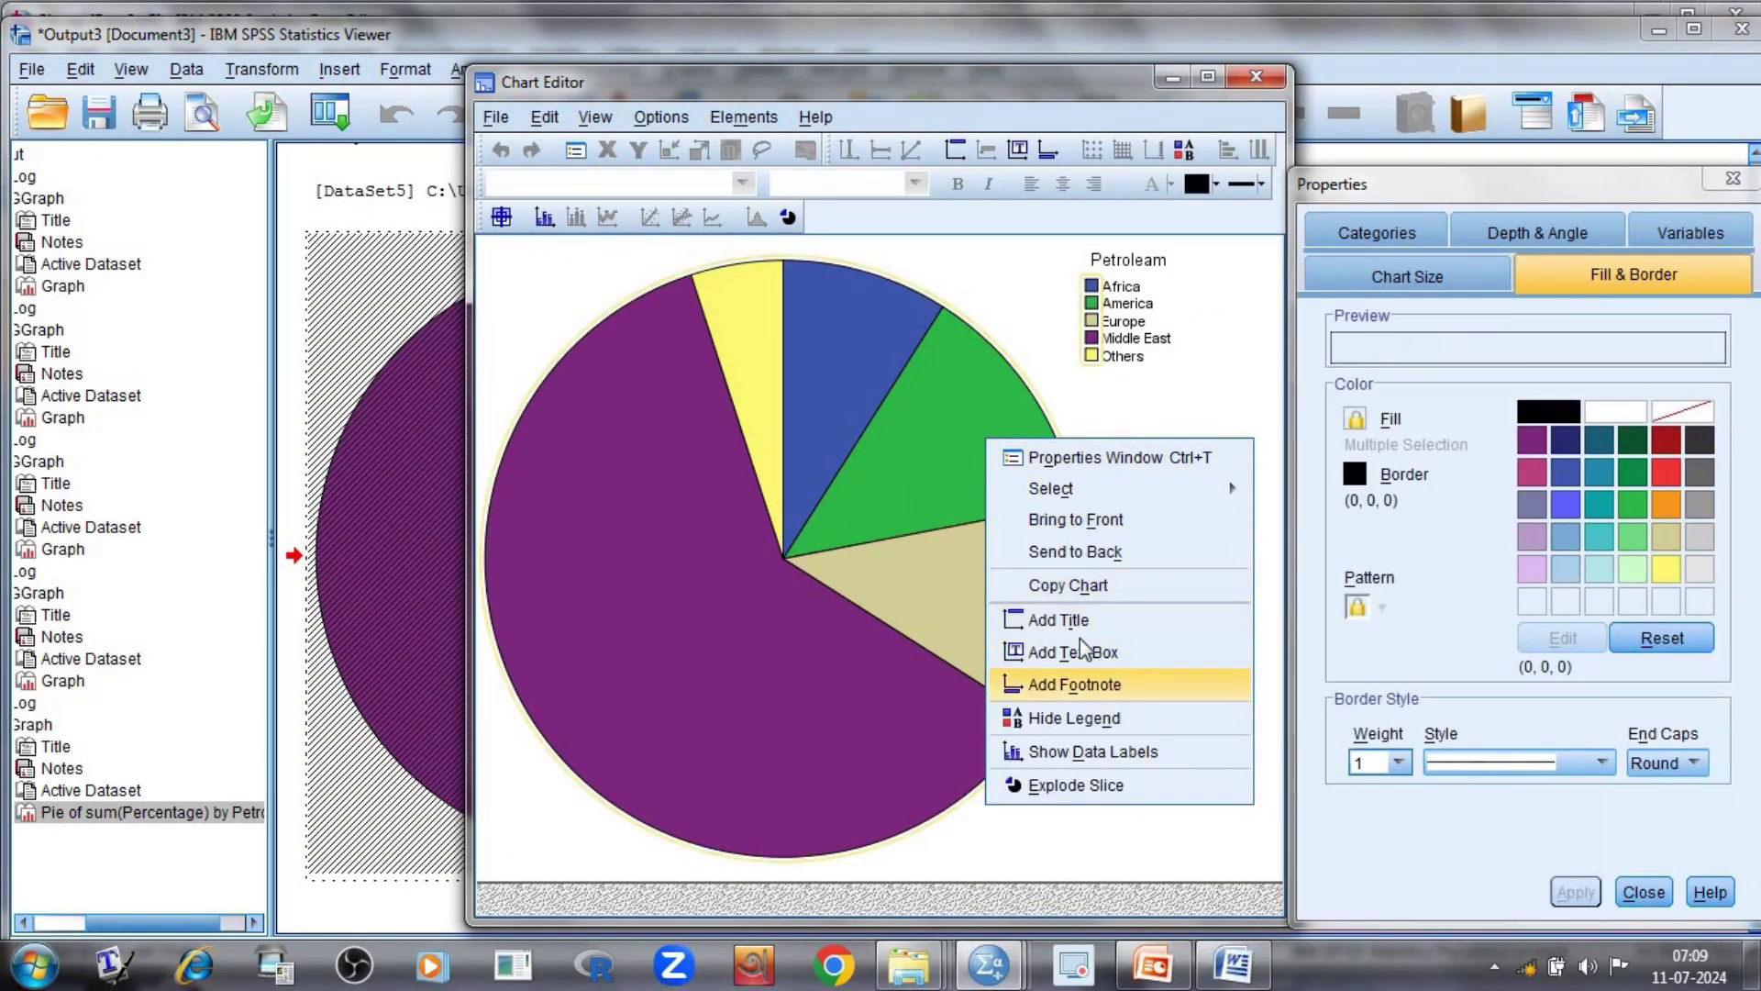
left_click(1071, 622)
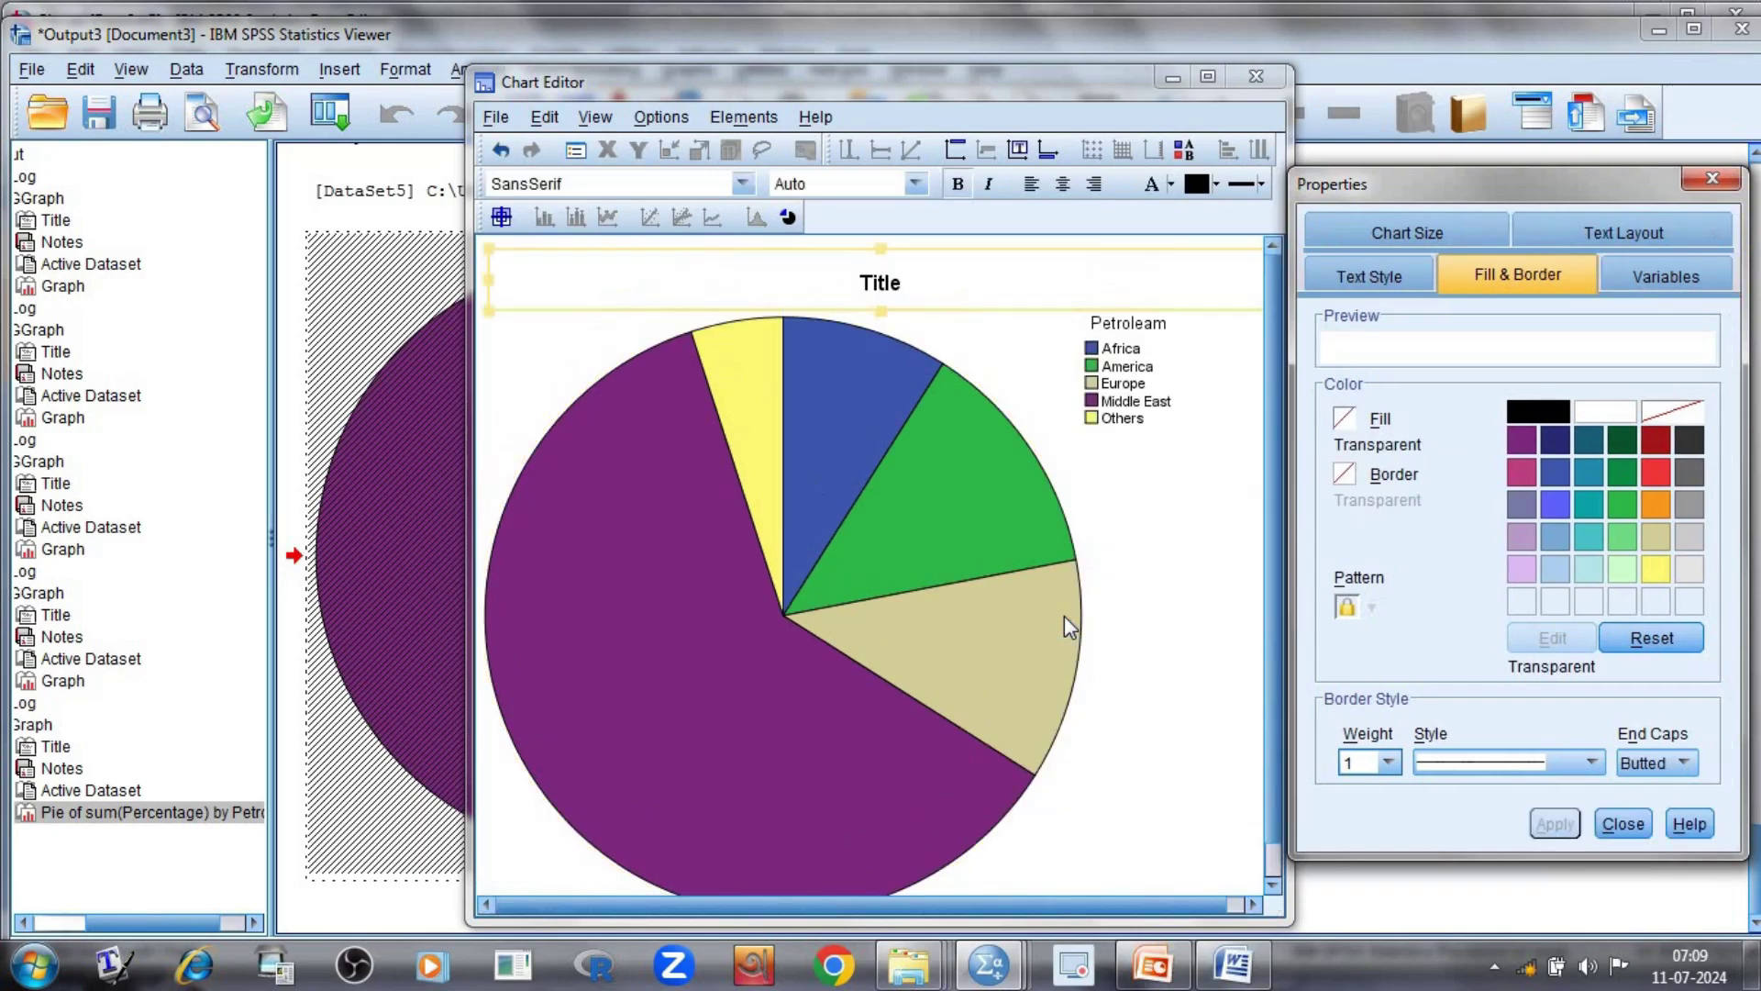
left_click_drag(914, 267, 824, 274)
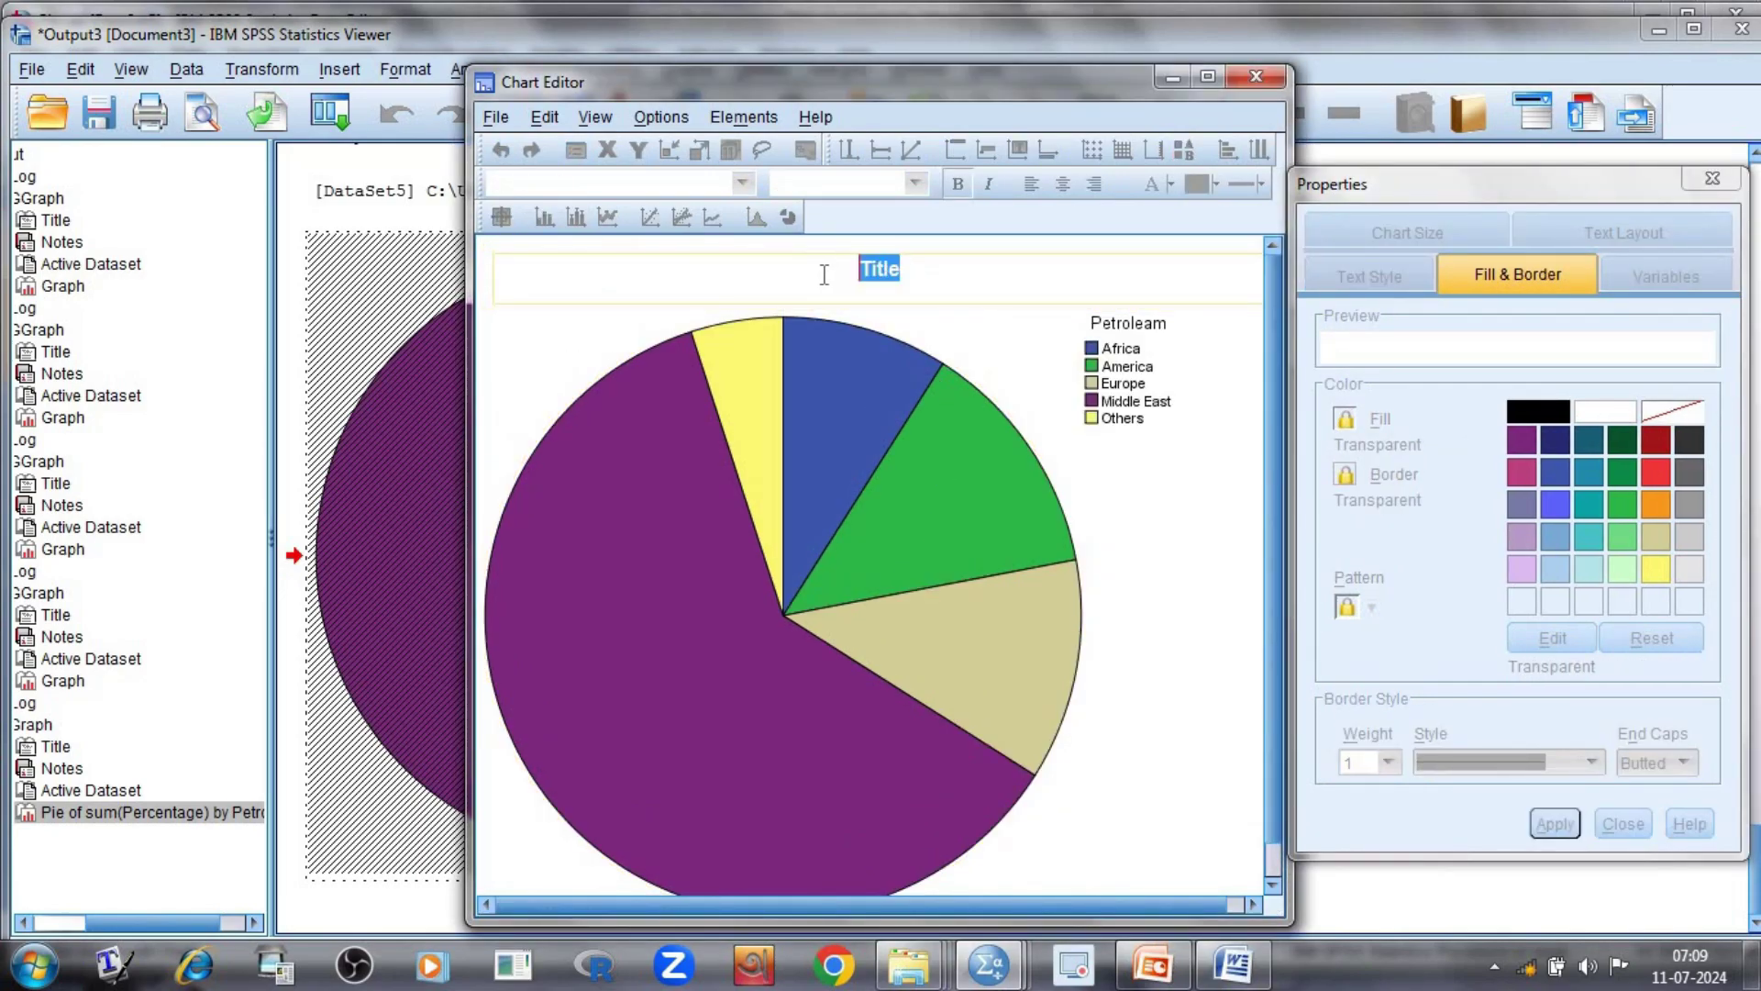
type("Pie Diagr")
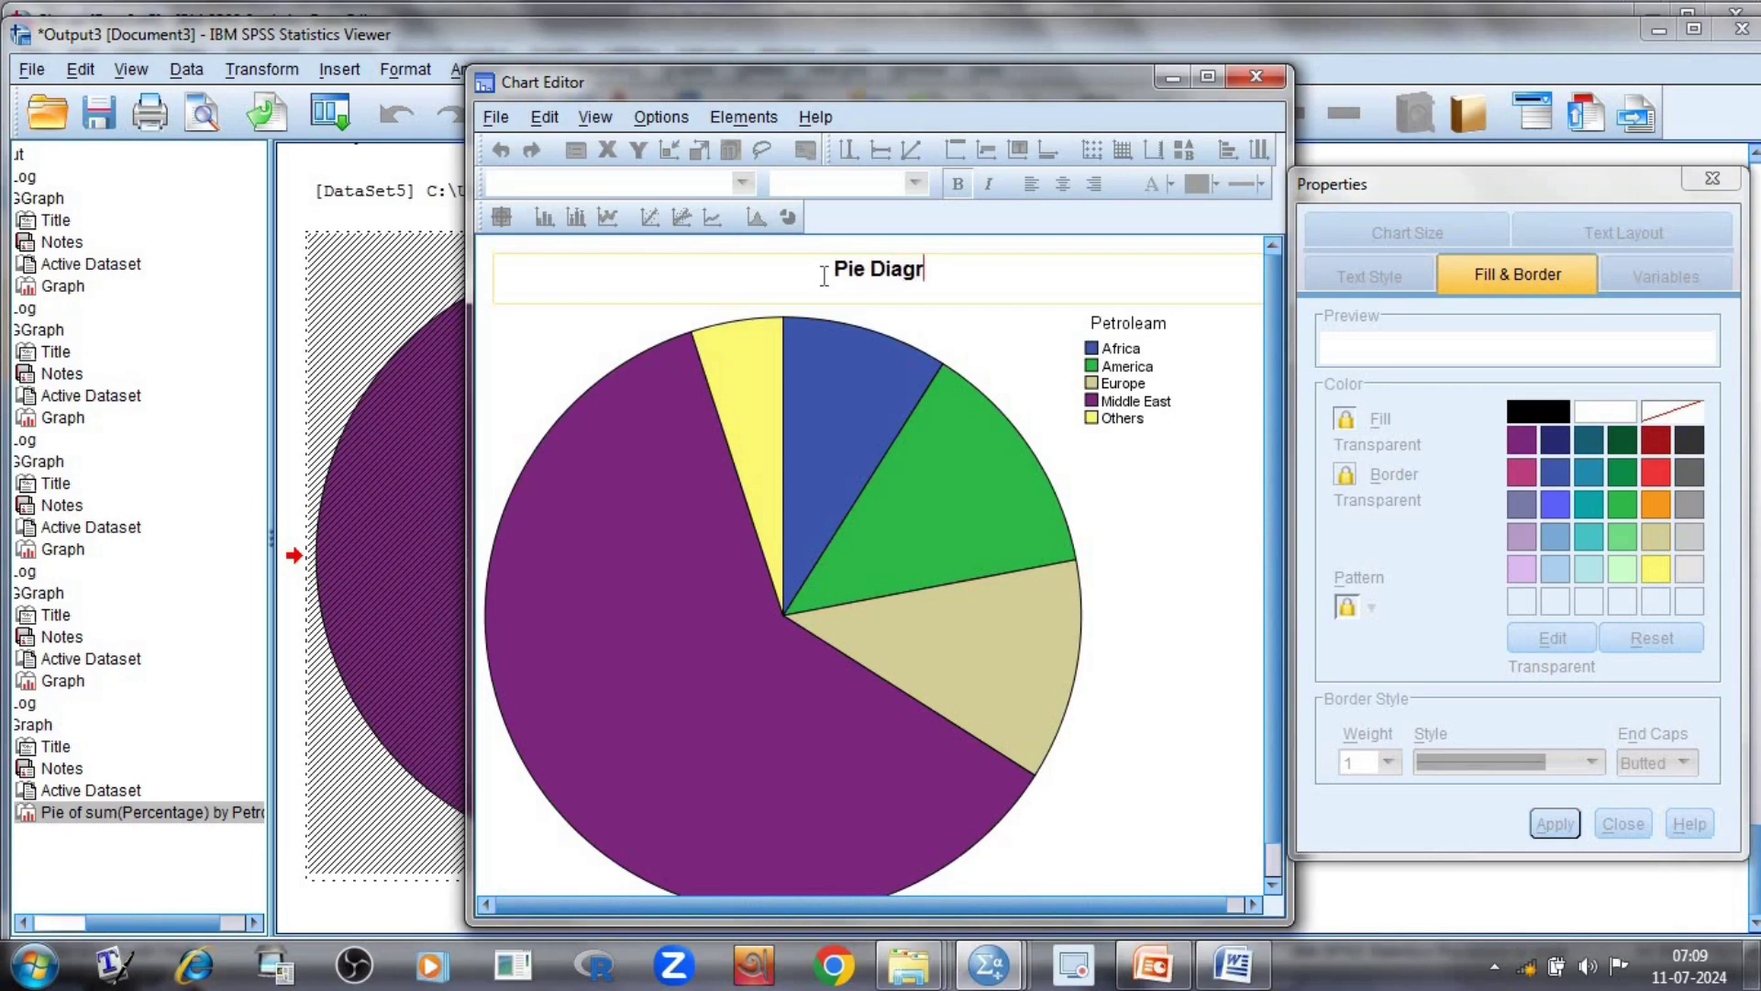
type("am")
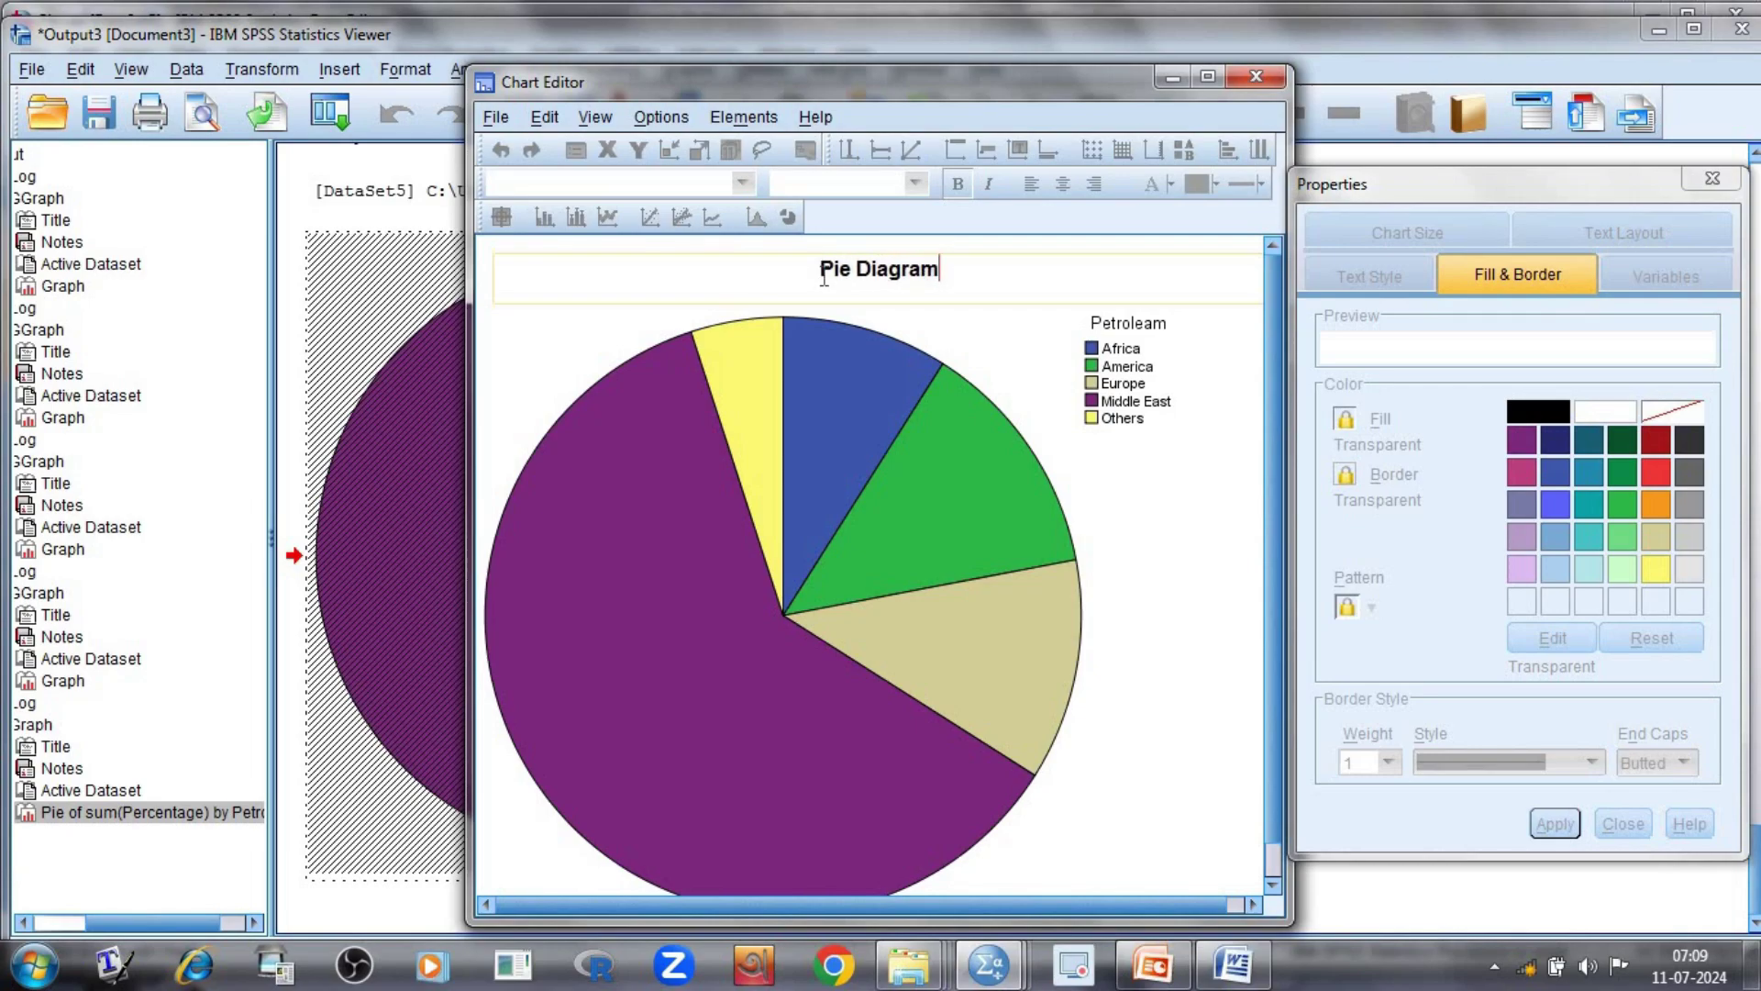
- Finish the title edit and show data labels on the pie slices
right_click(848, 512)
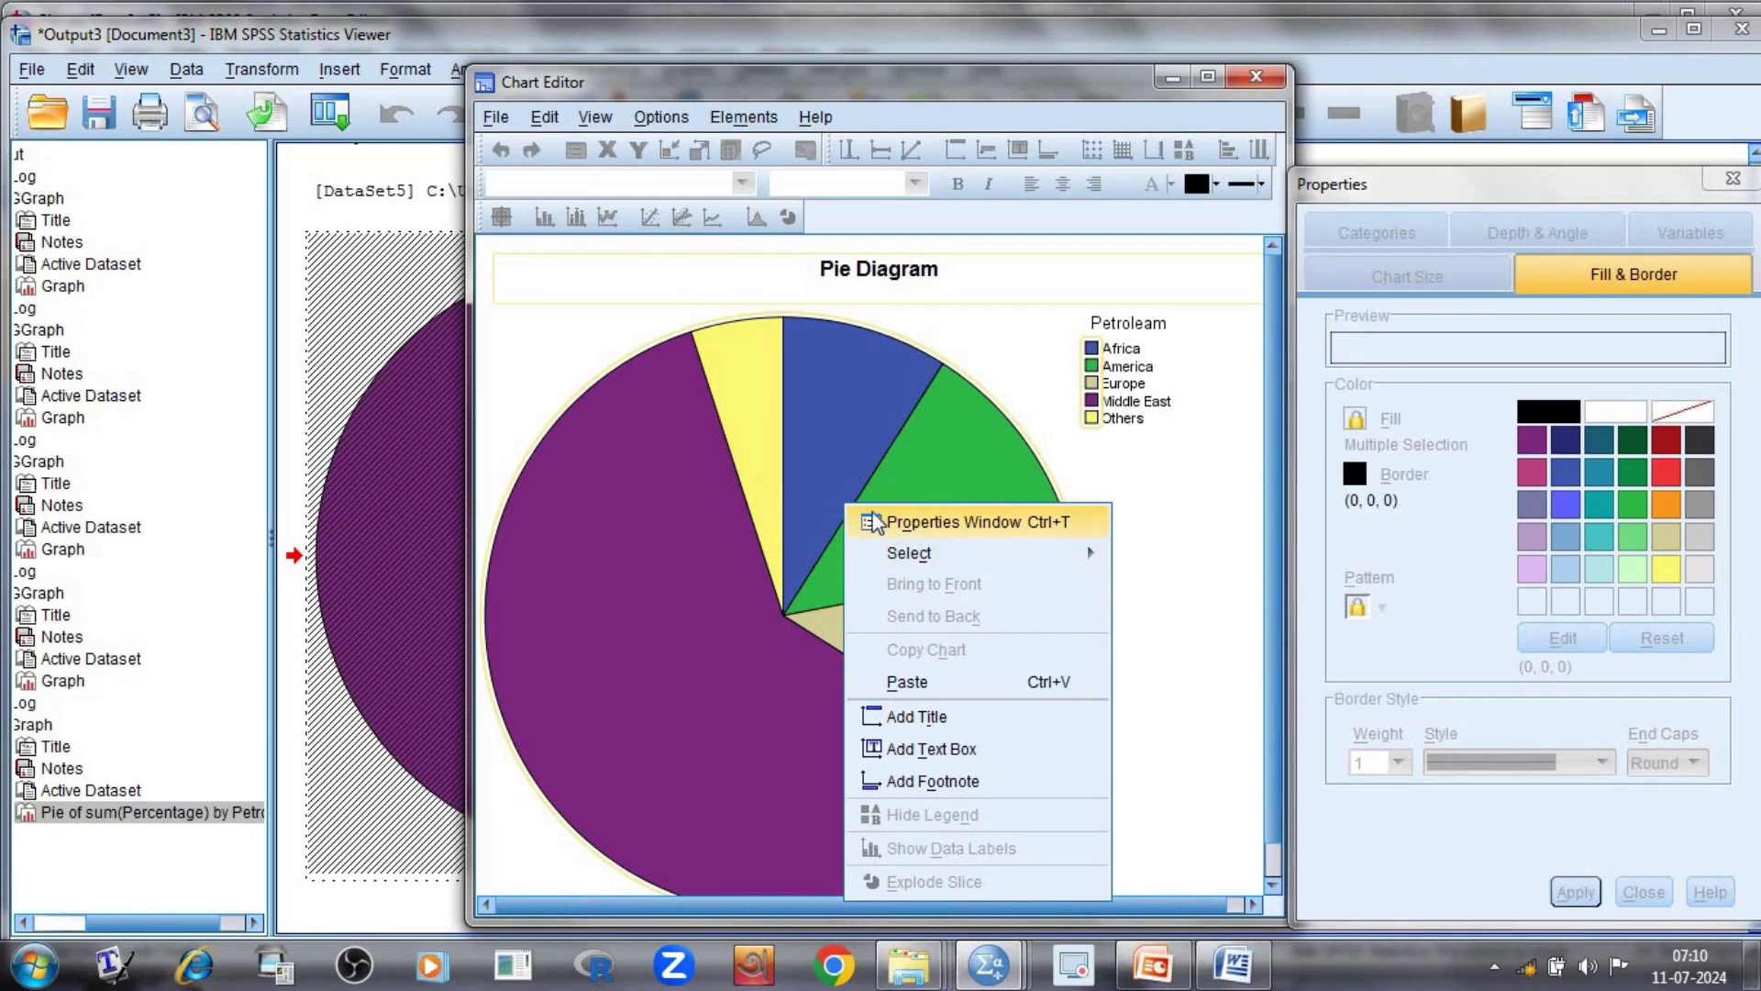
key("Escape")
left_click(823, 475)
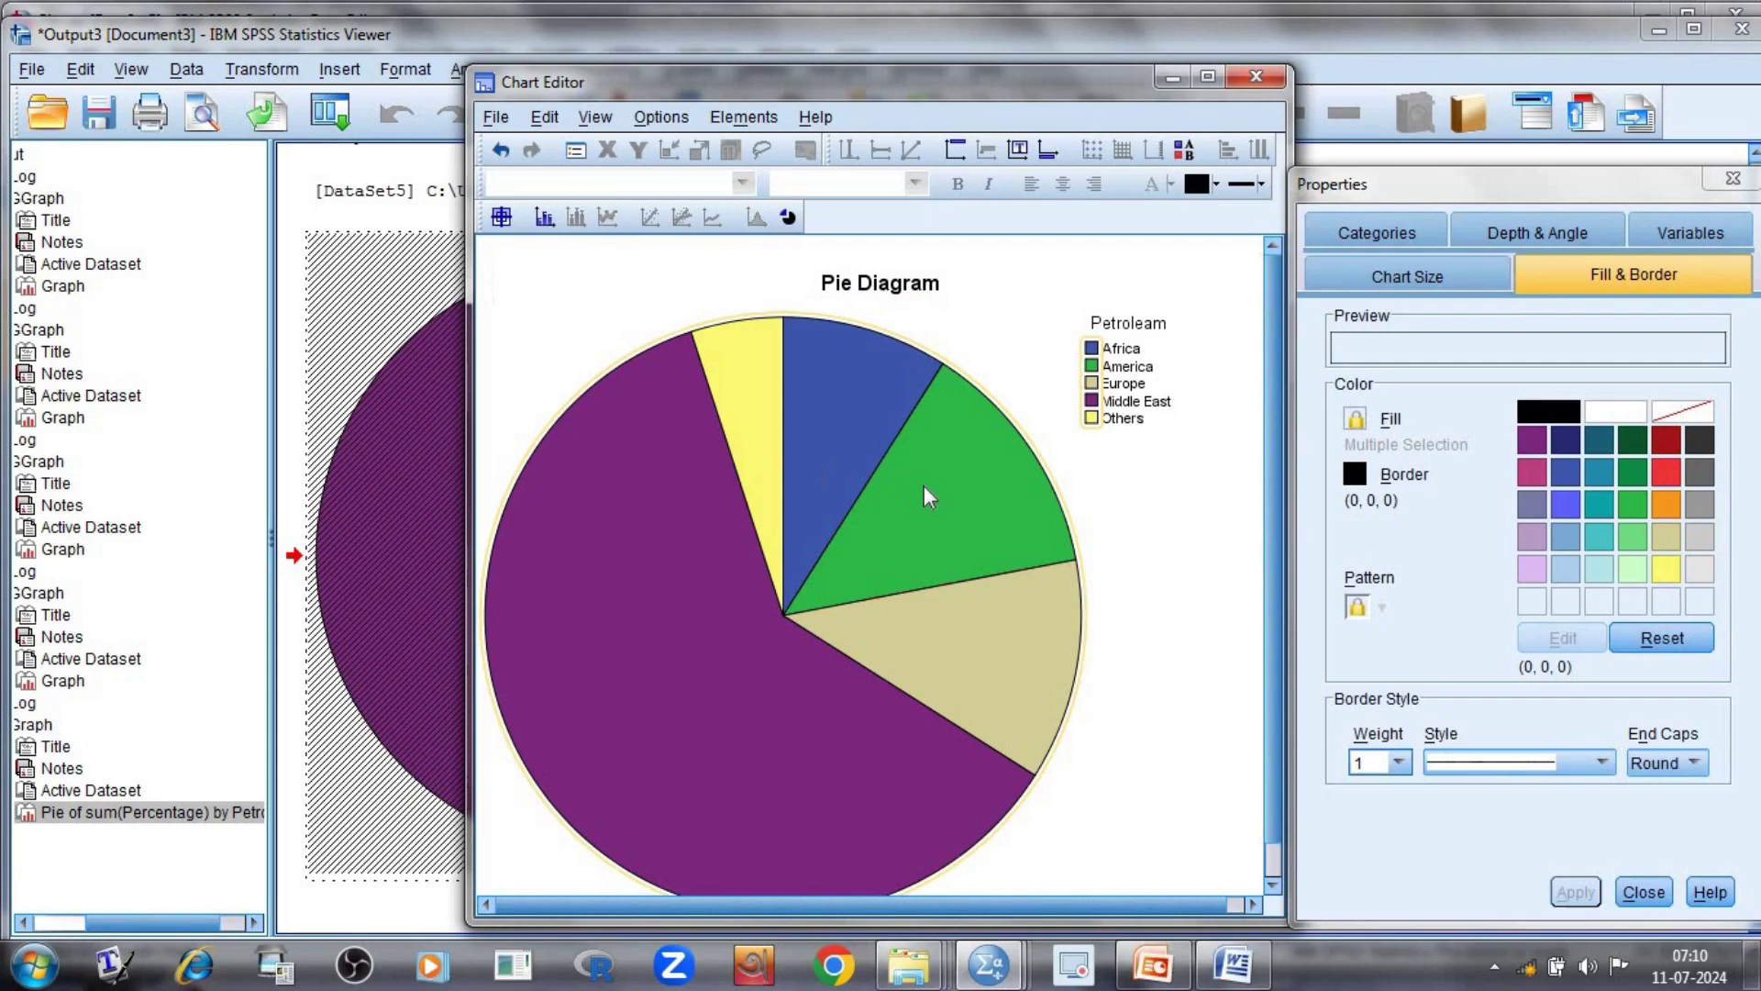
right_click(902, 514)
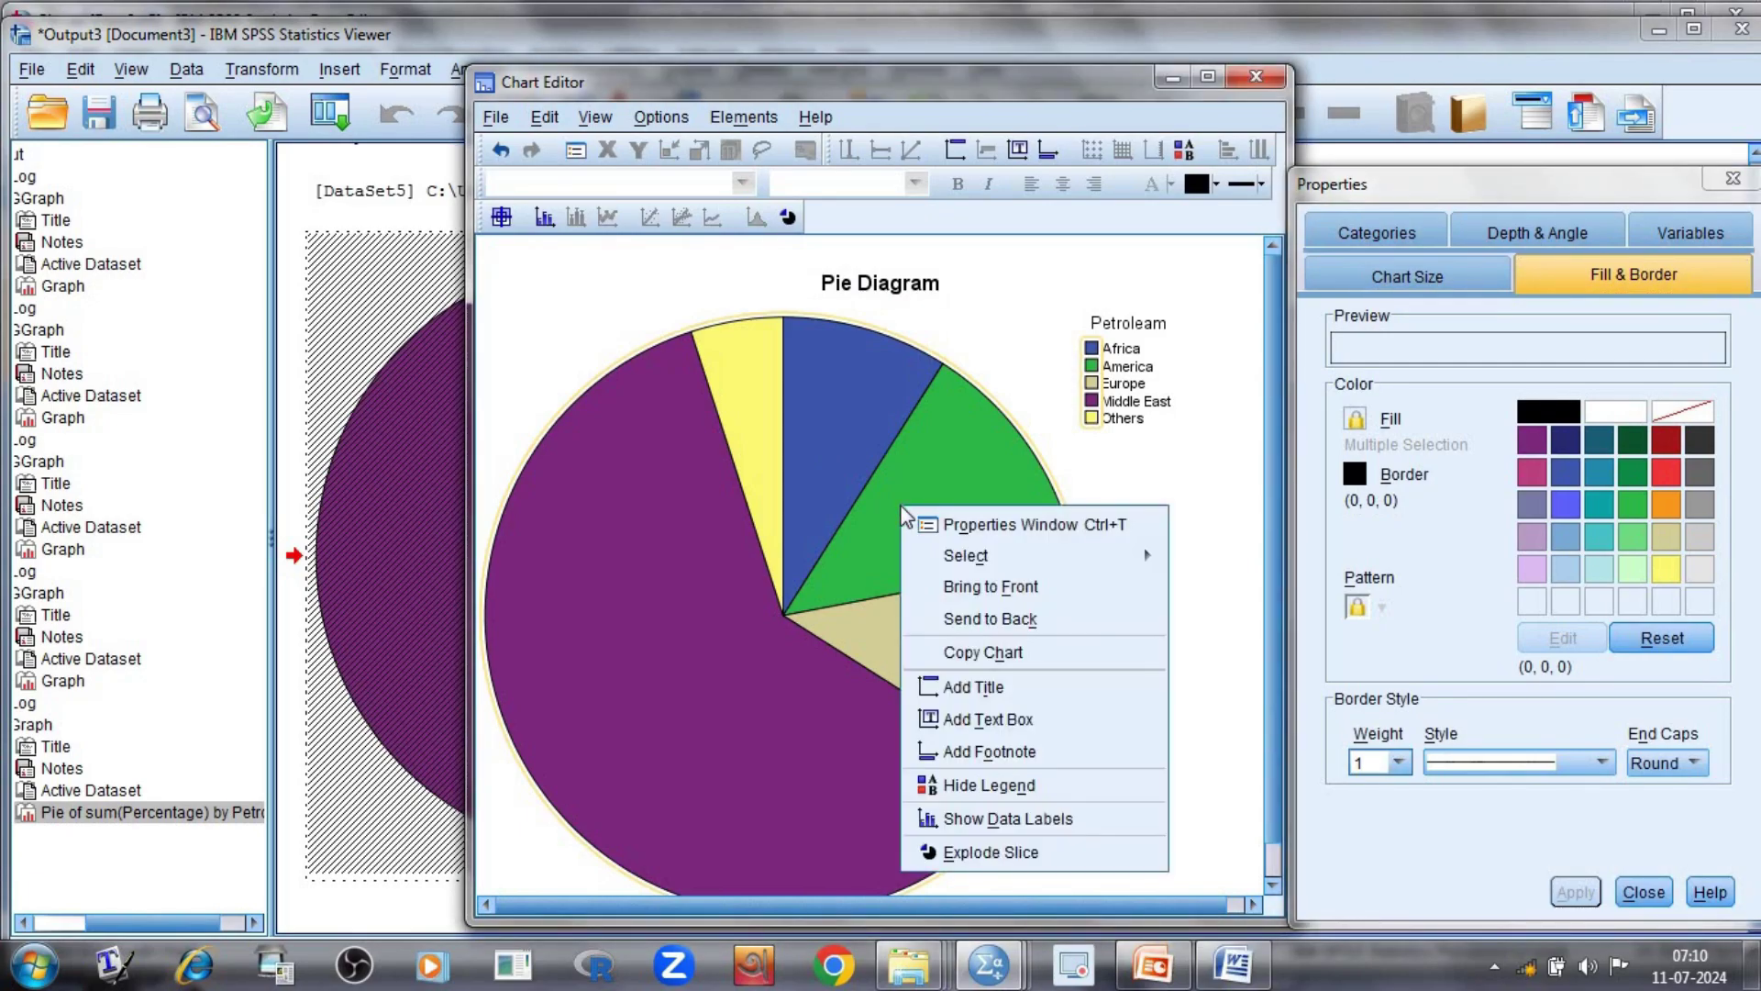
left_click(965, 821)
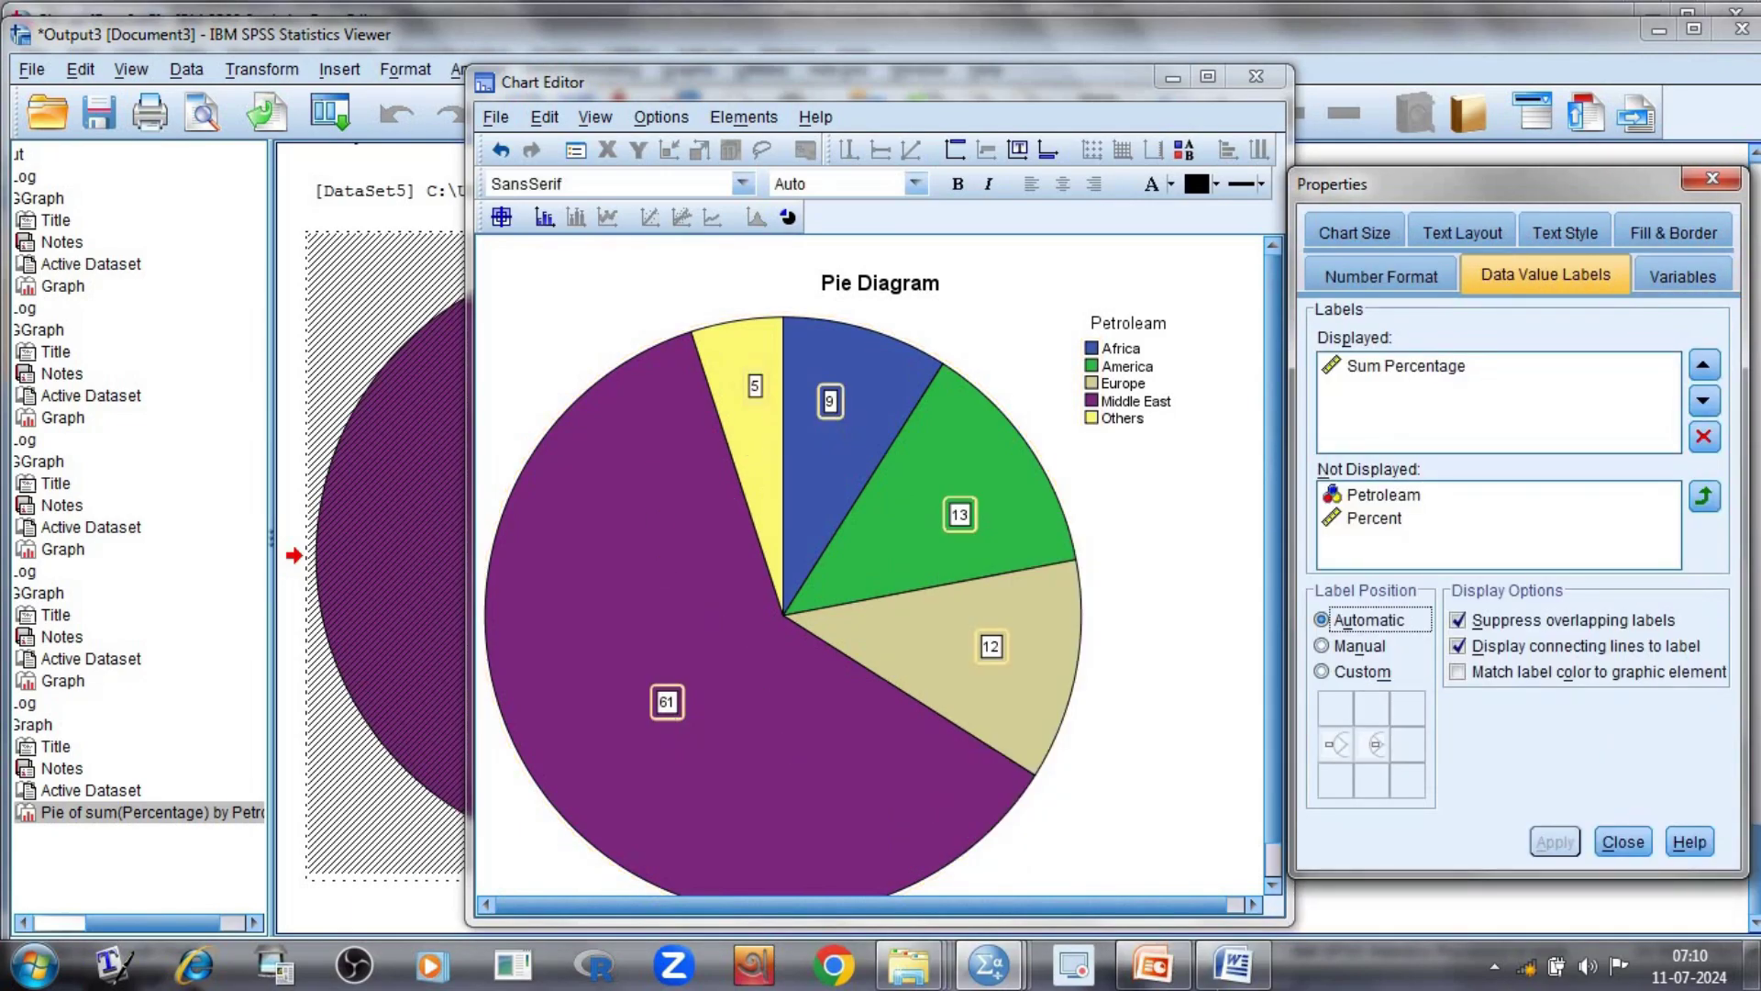
- Compare the chart with the Example 1 pie diagram slide in PowerPoint, then return to the SPSS Chart Editor
left_click(1150, 977)
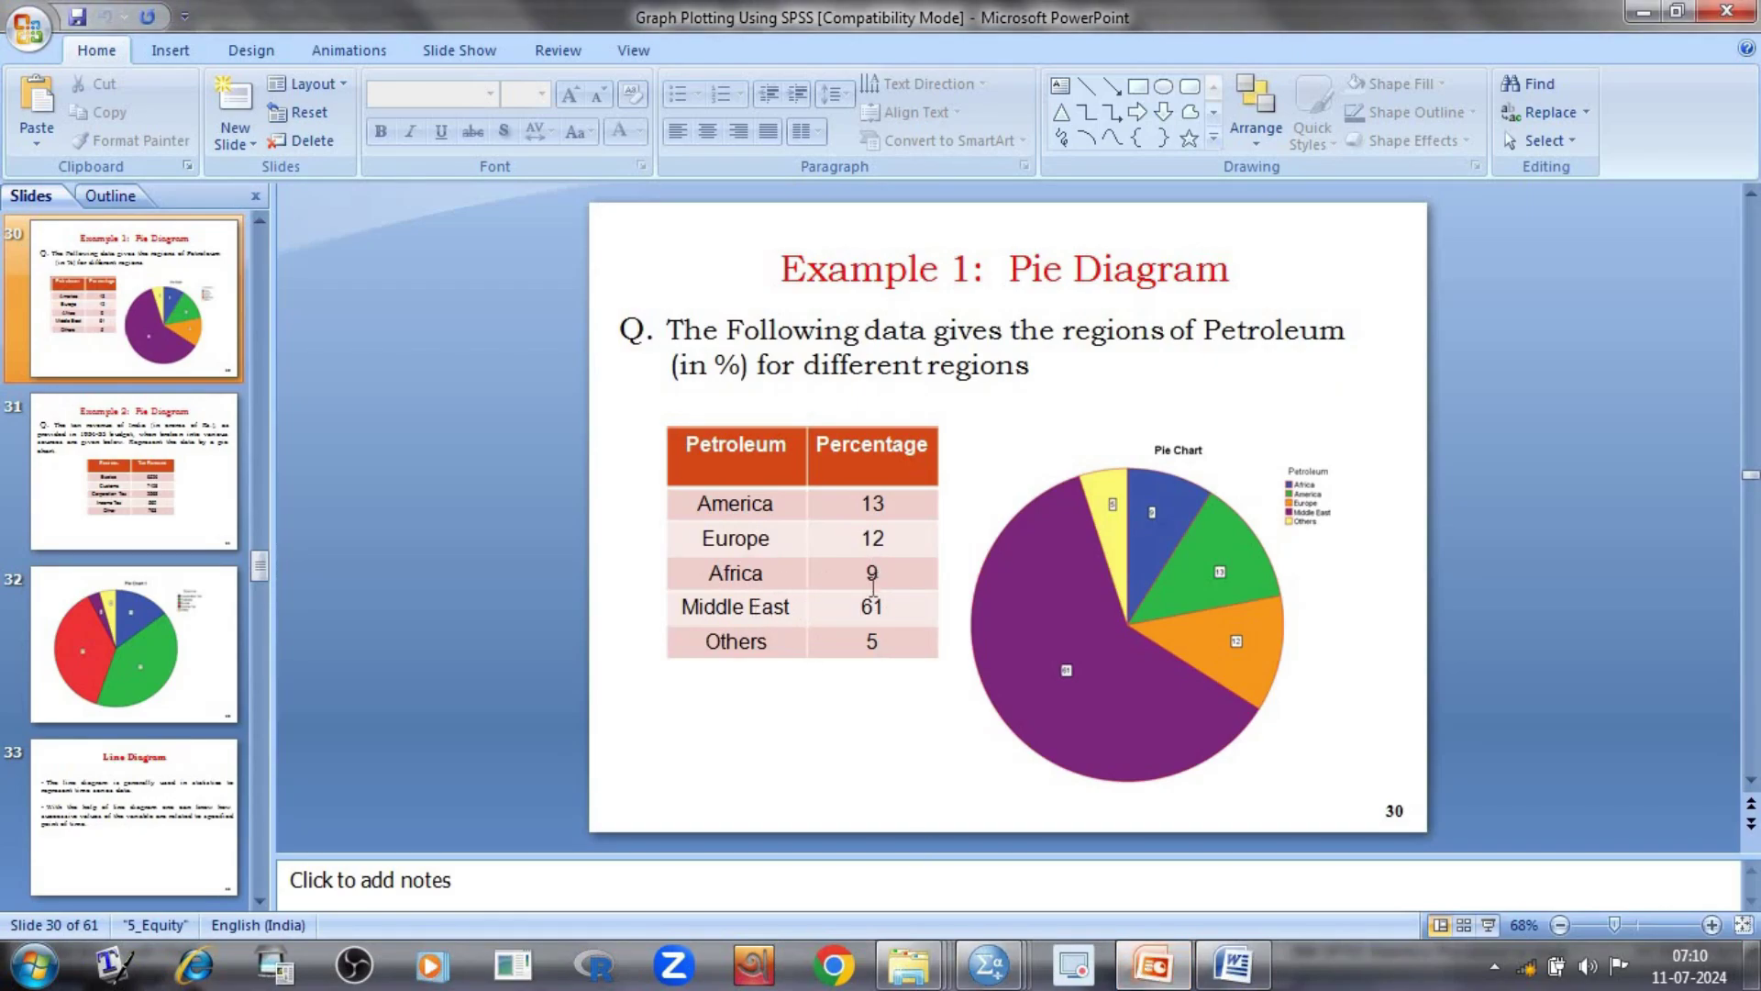
left_click(1014, 982)
mouse_move(1348, 876)
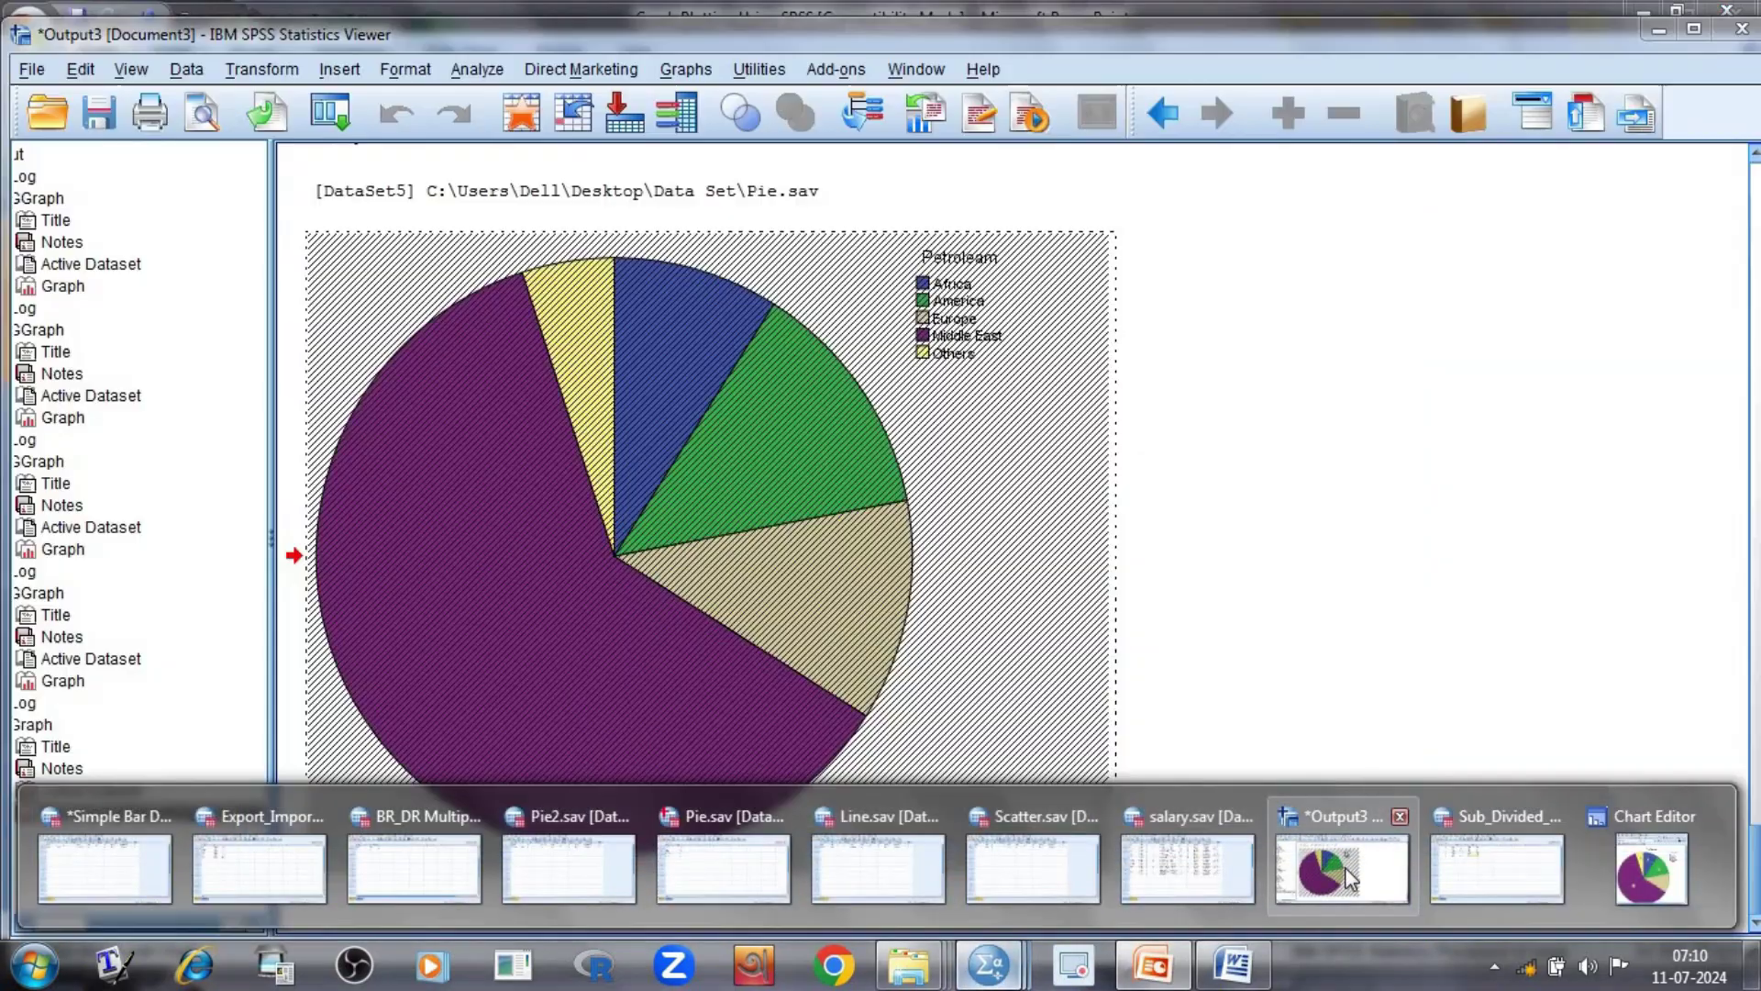
left_click(1348, 876)
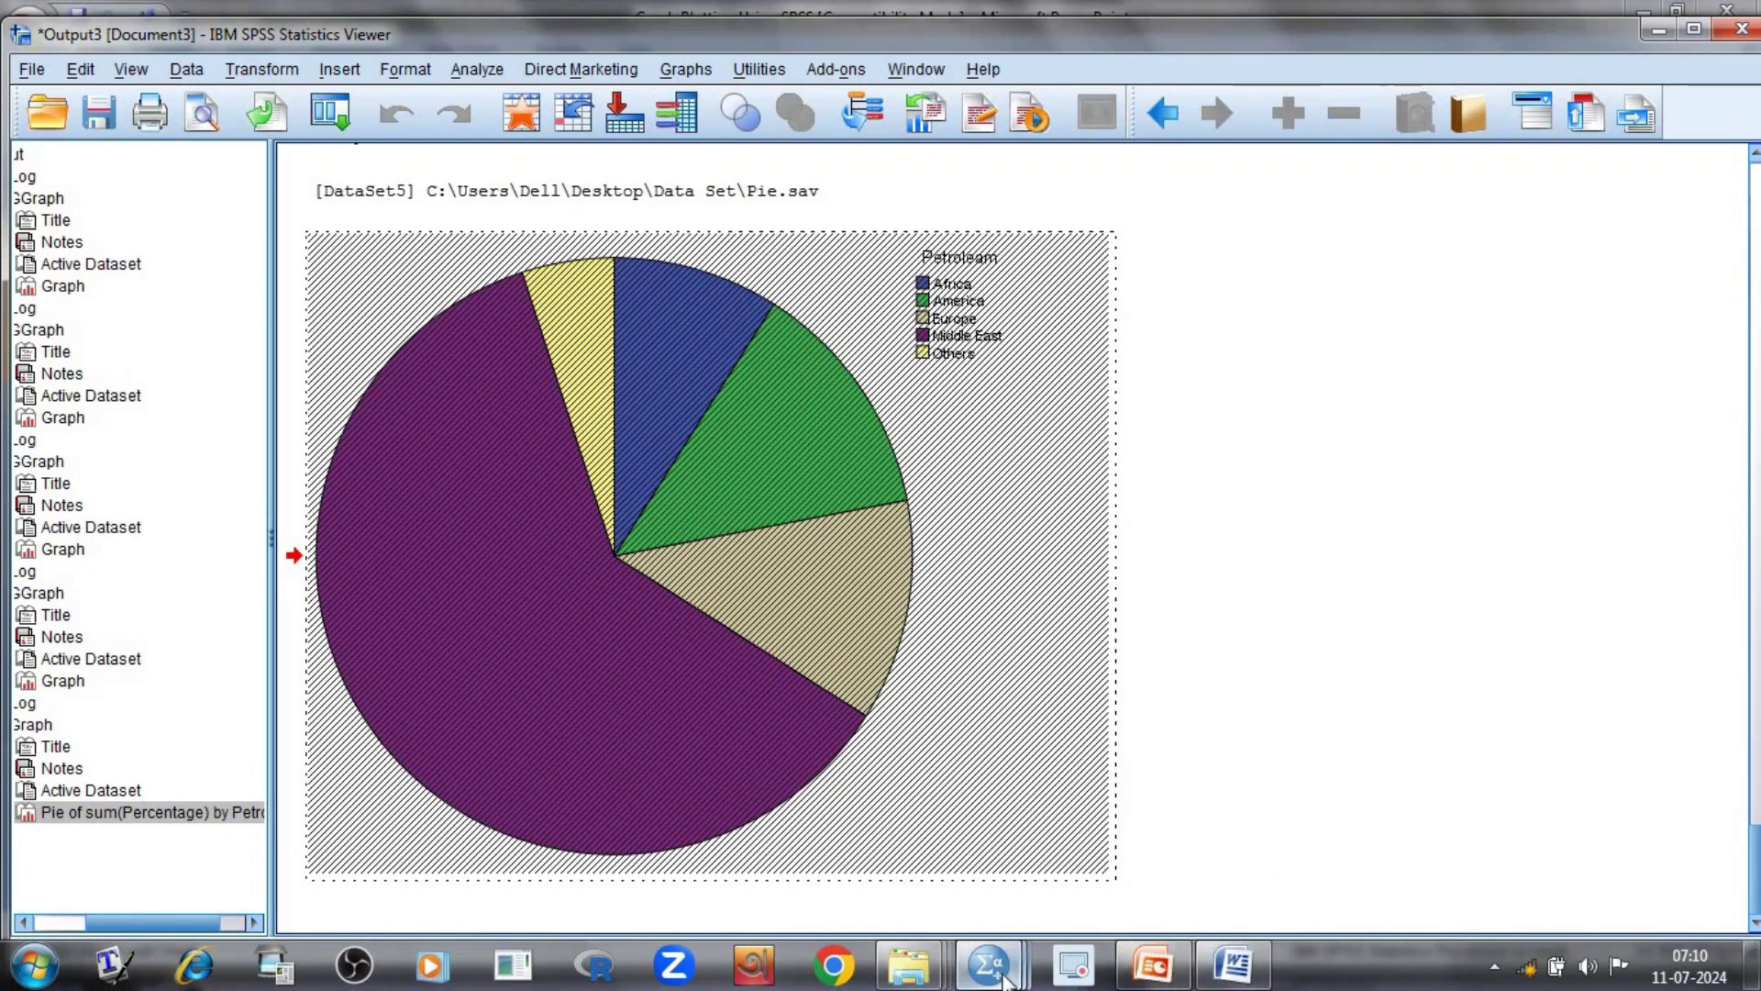
left_click(991, 972)
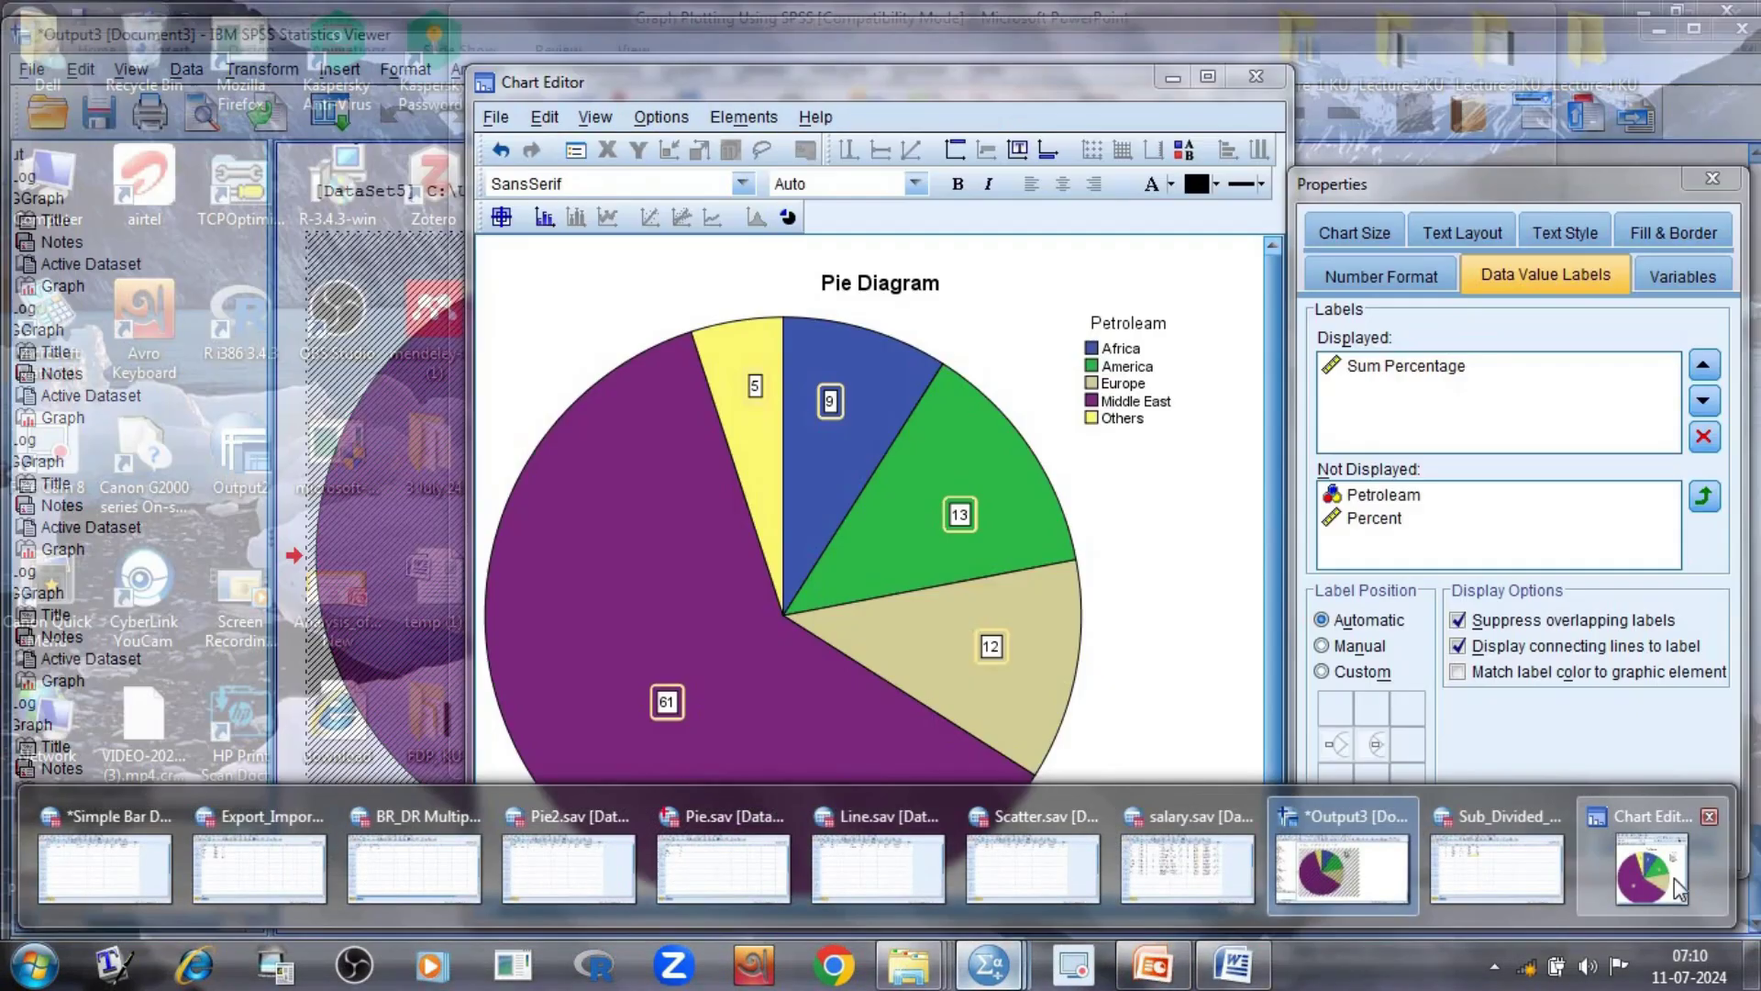
left_click(1651, 867)
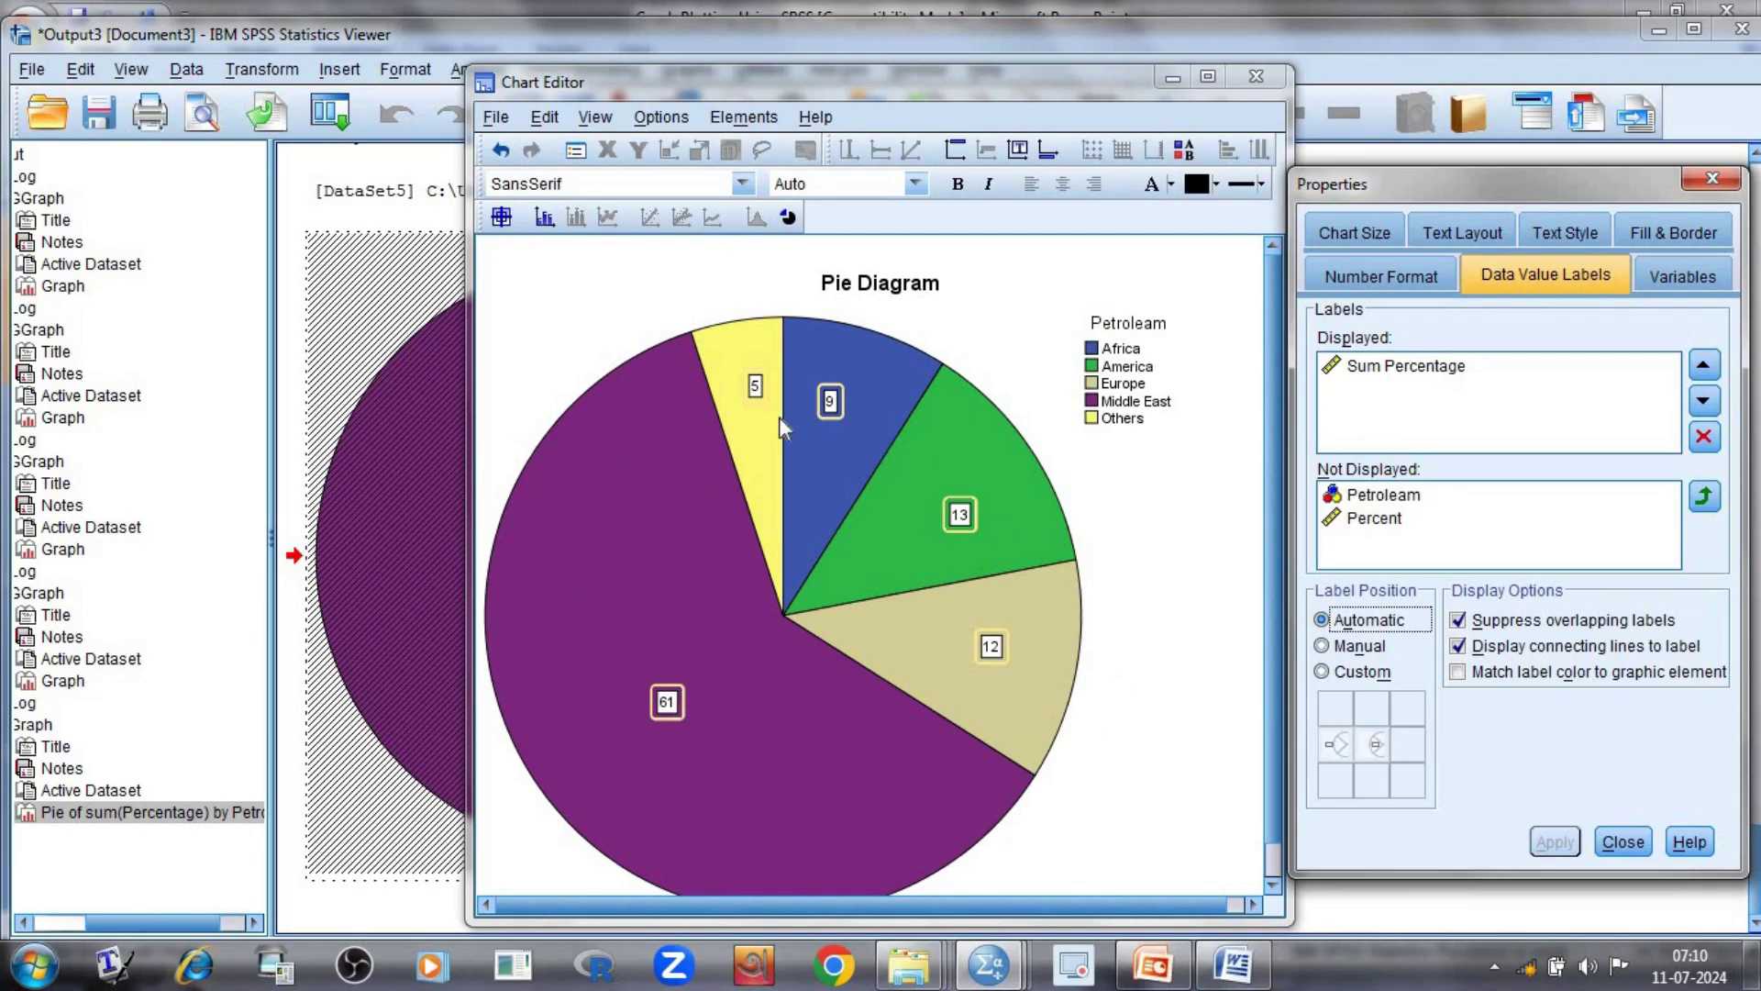
- Set the border colour of all pie slices to orange (248, 152, 29) and apply it
left_click(646, 606)
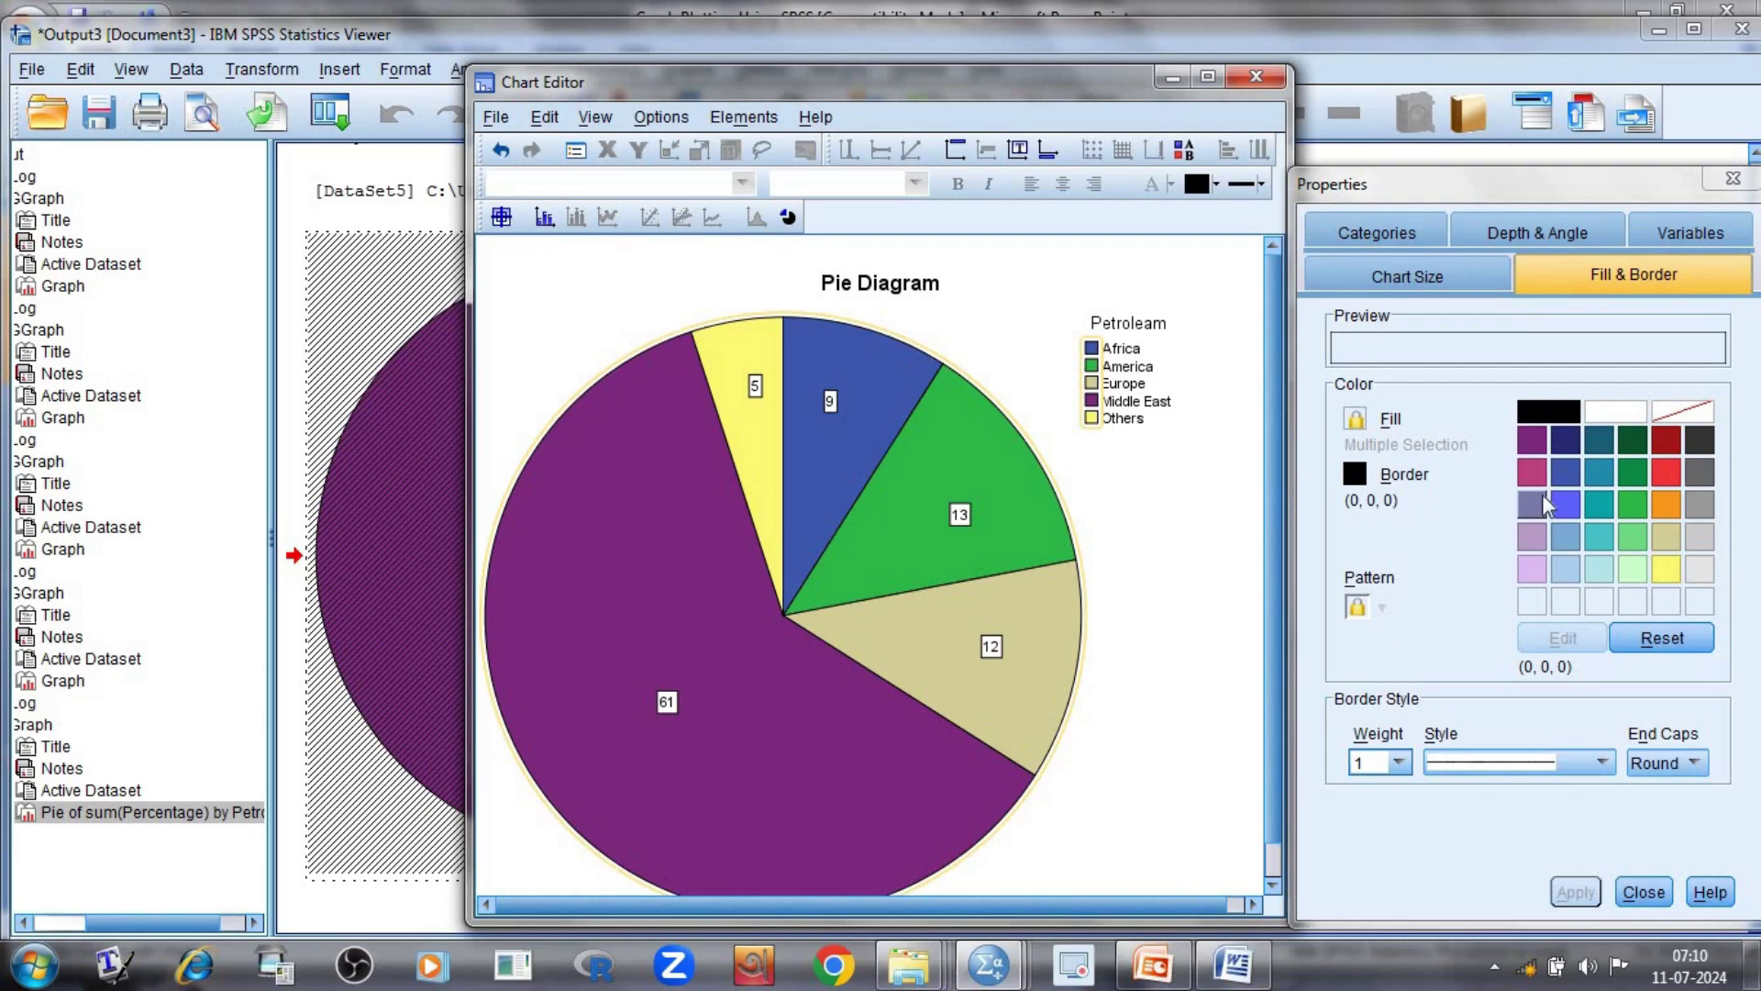
left_click(928, 473)
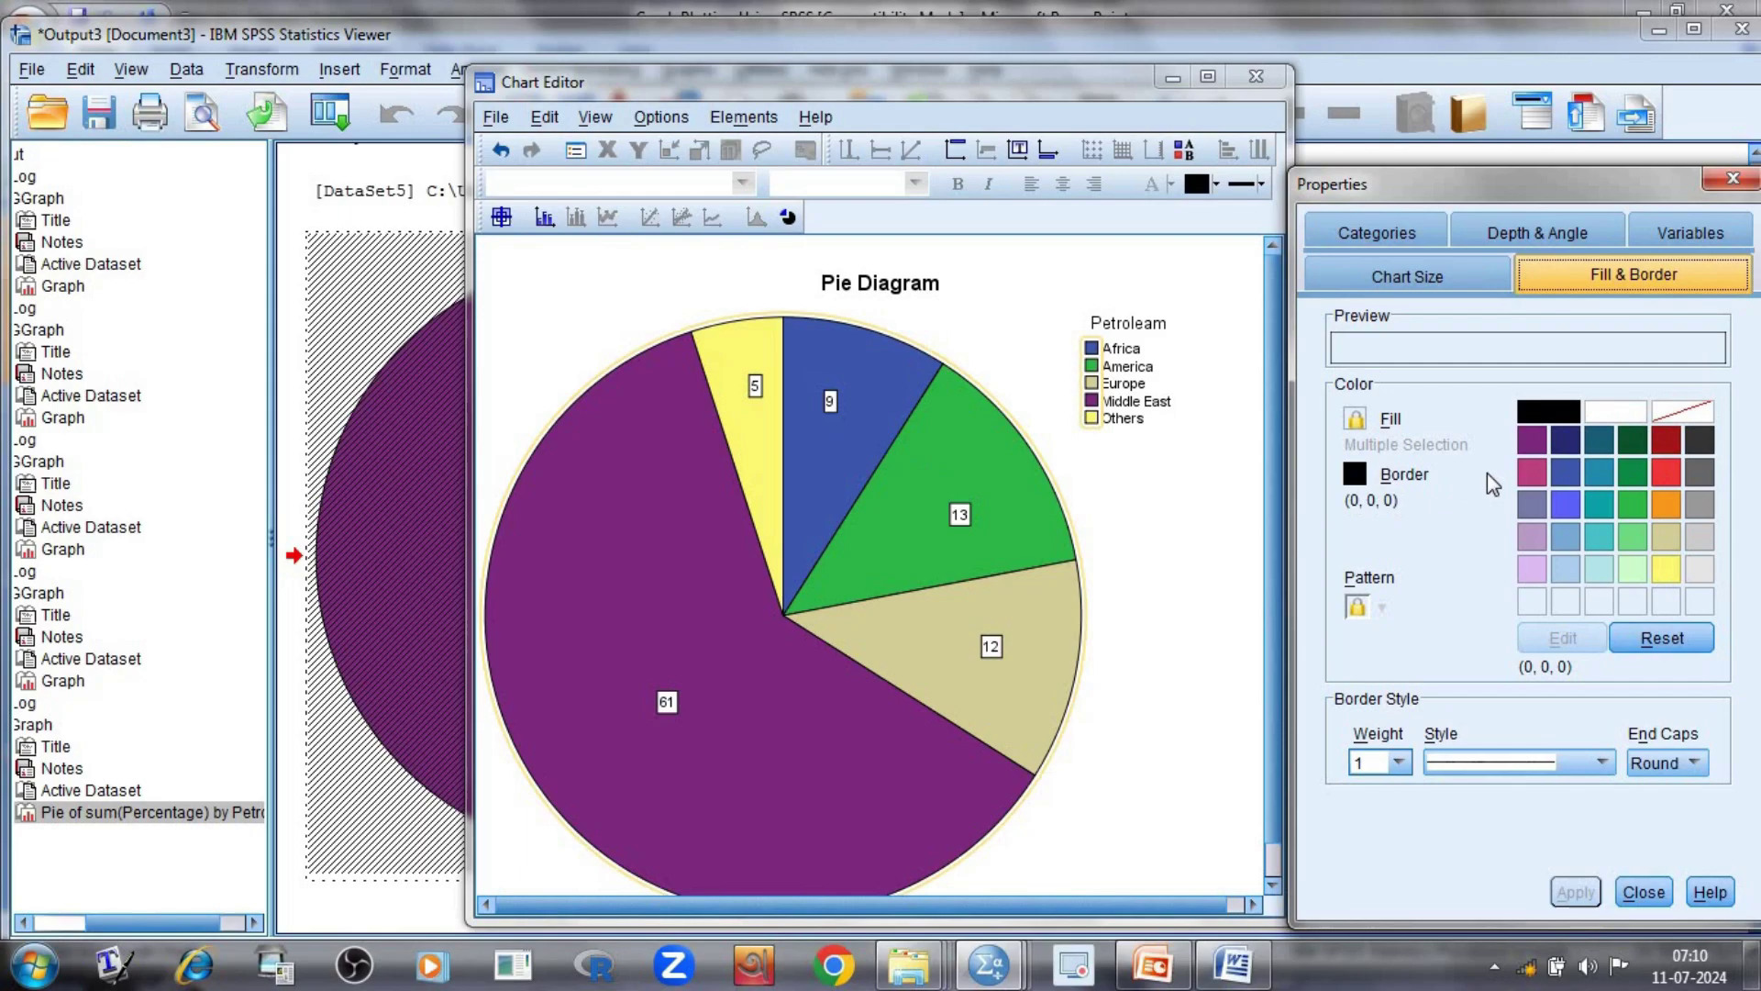
left_click(1559, 477)
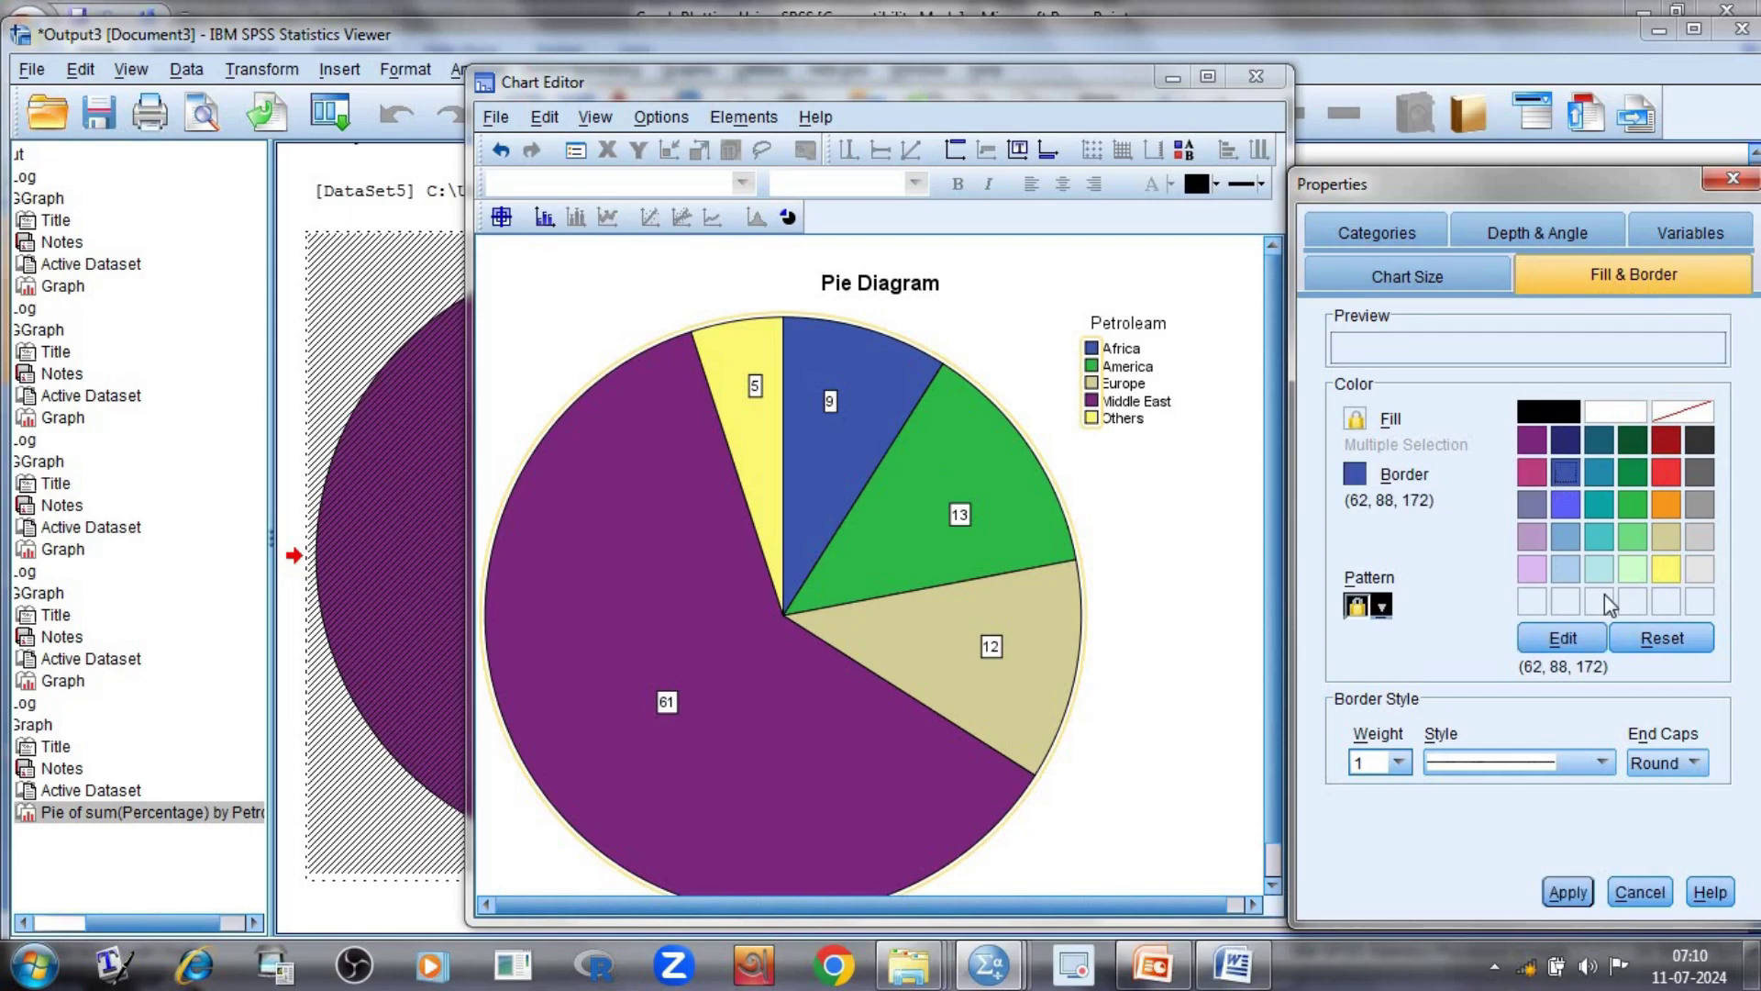
left_click(1668, 505)
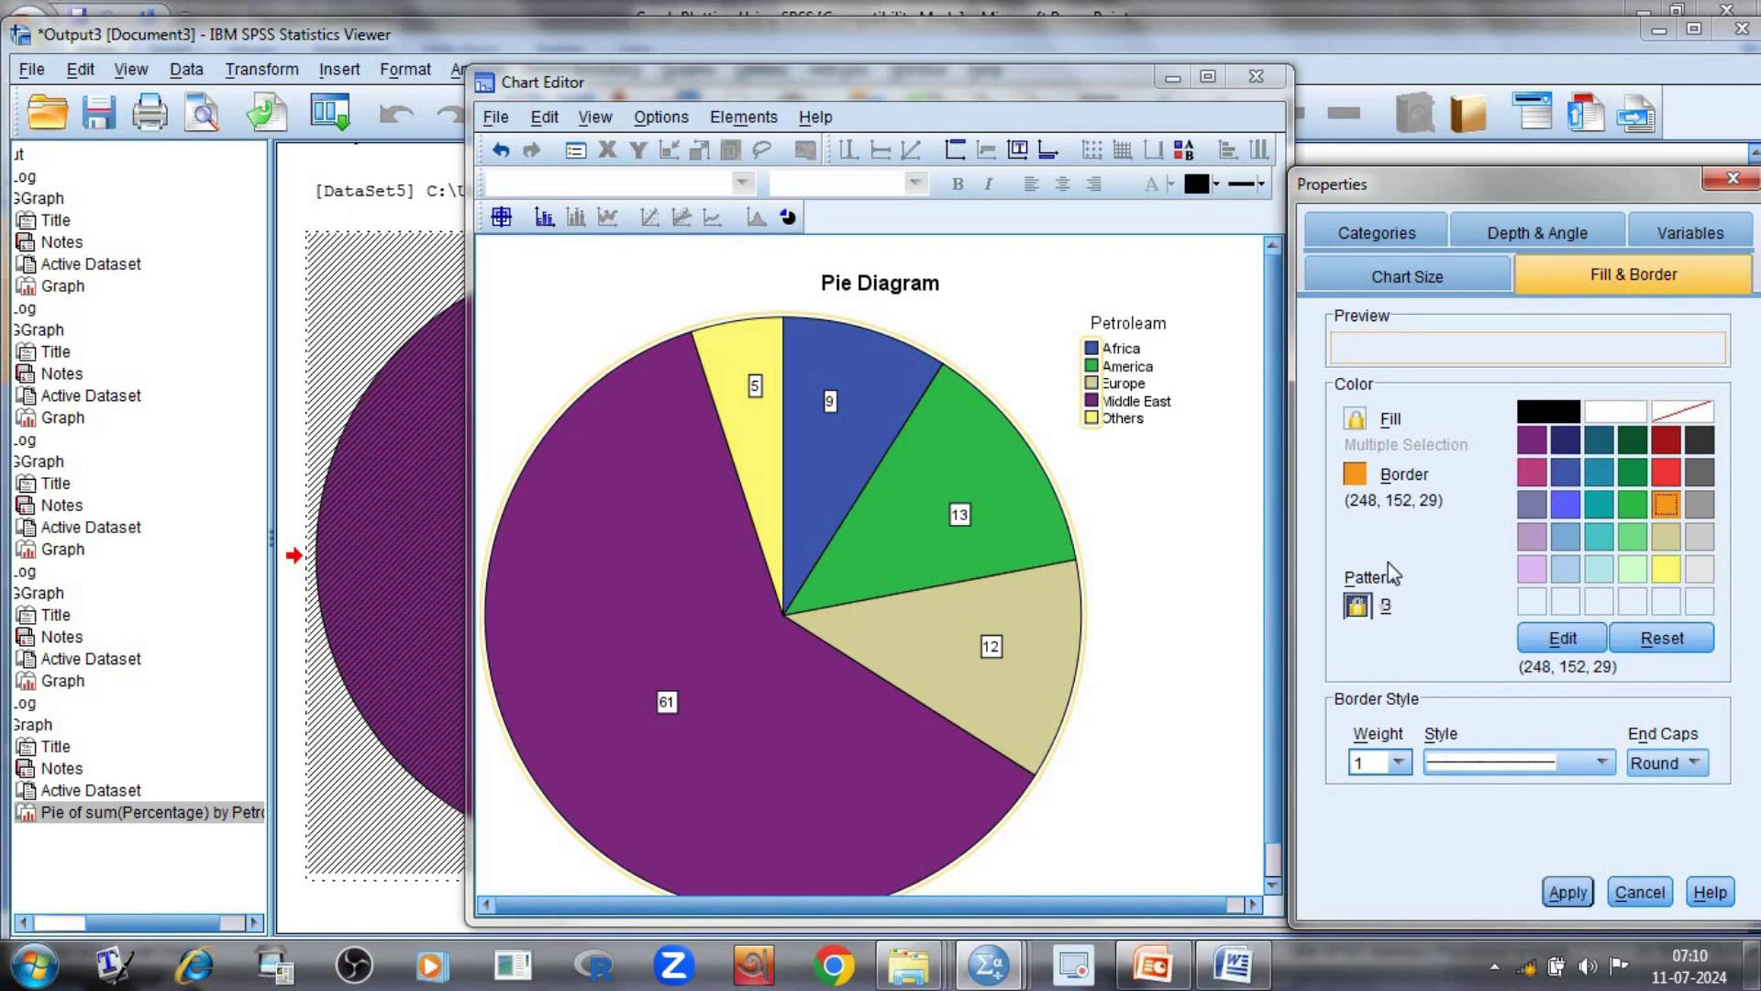
left_click(1567, 892)
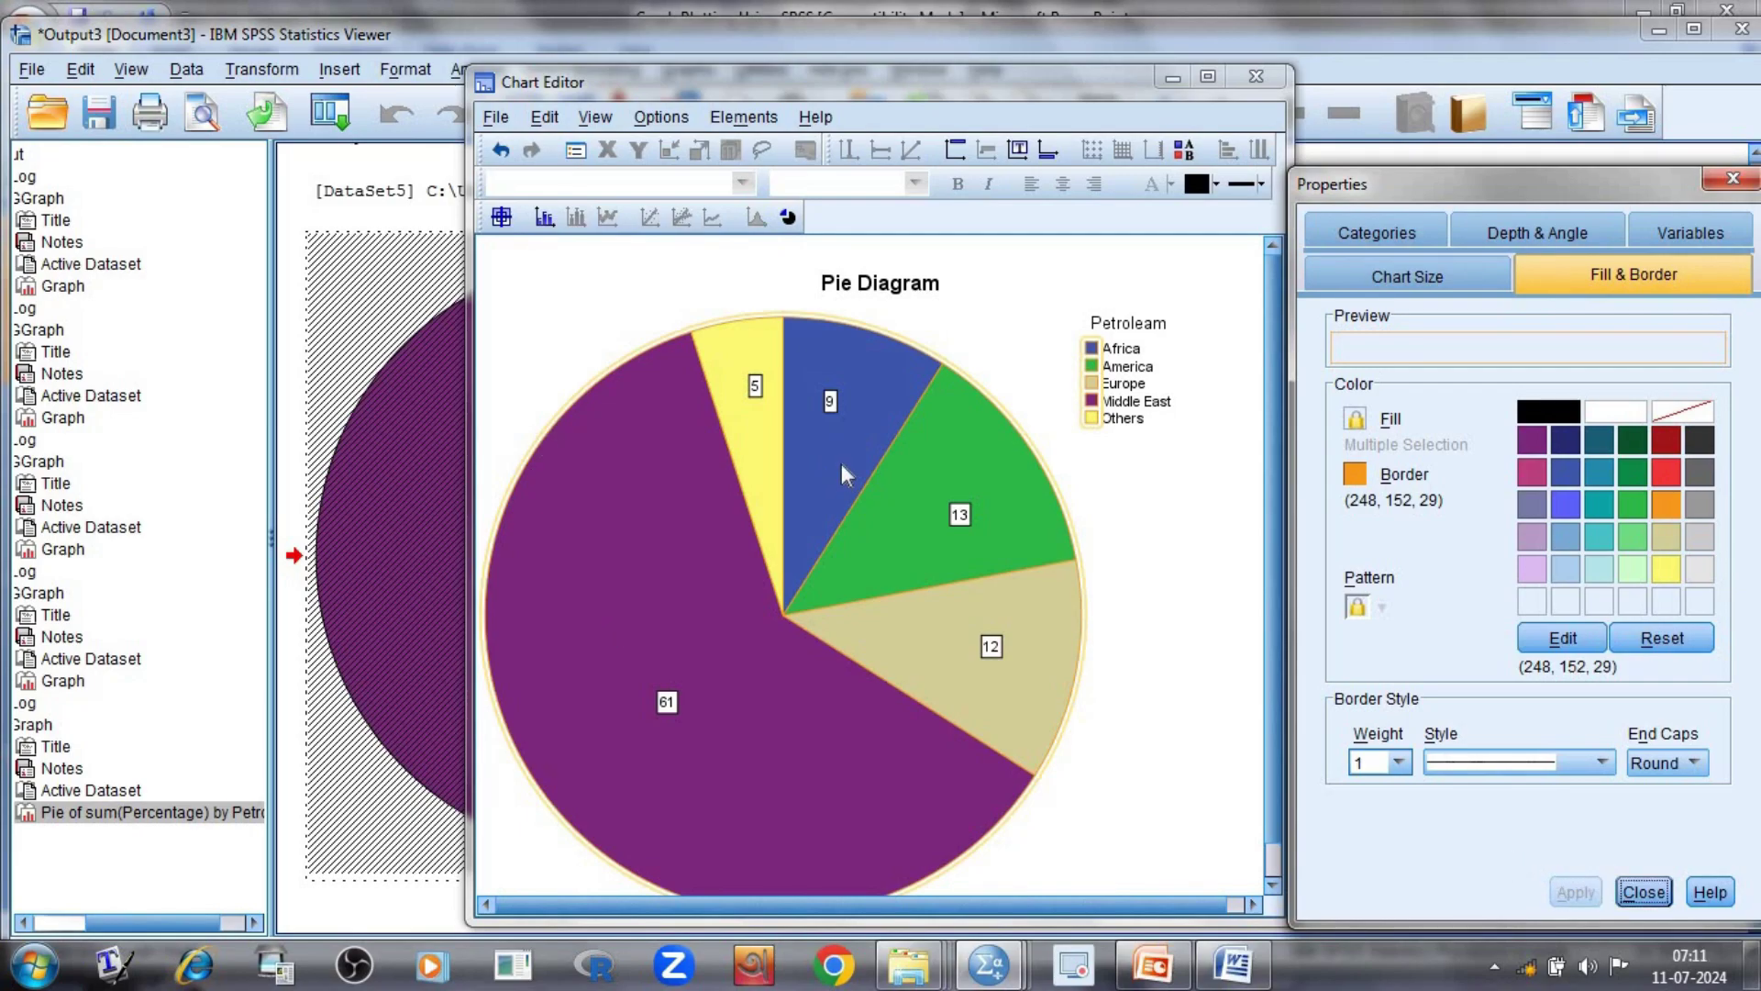
left_click(937, 335)
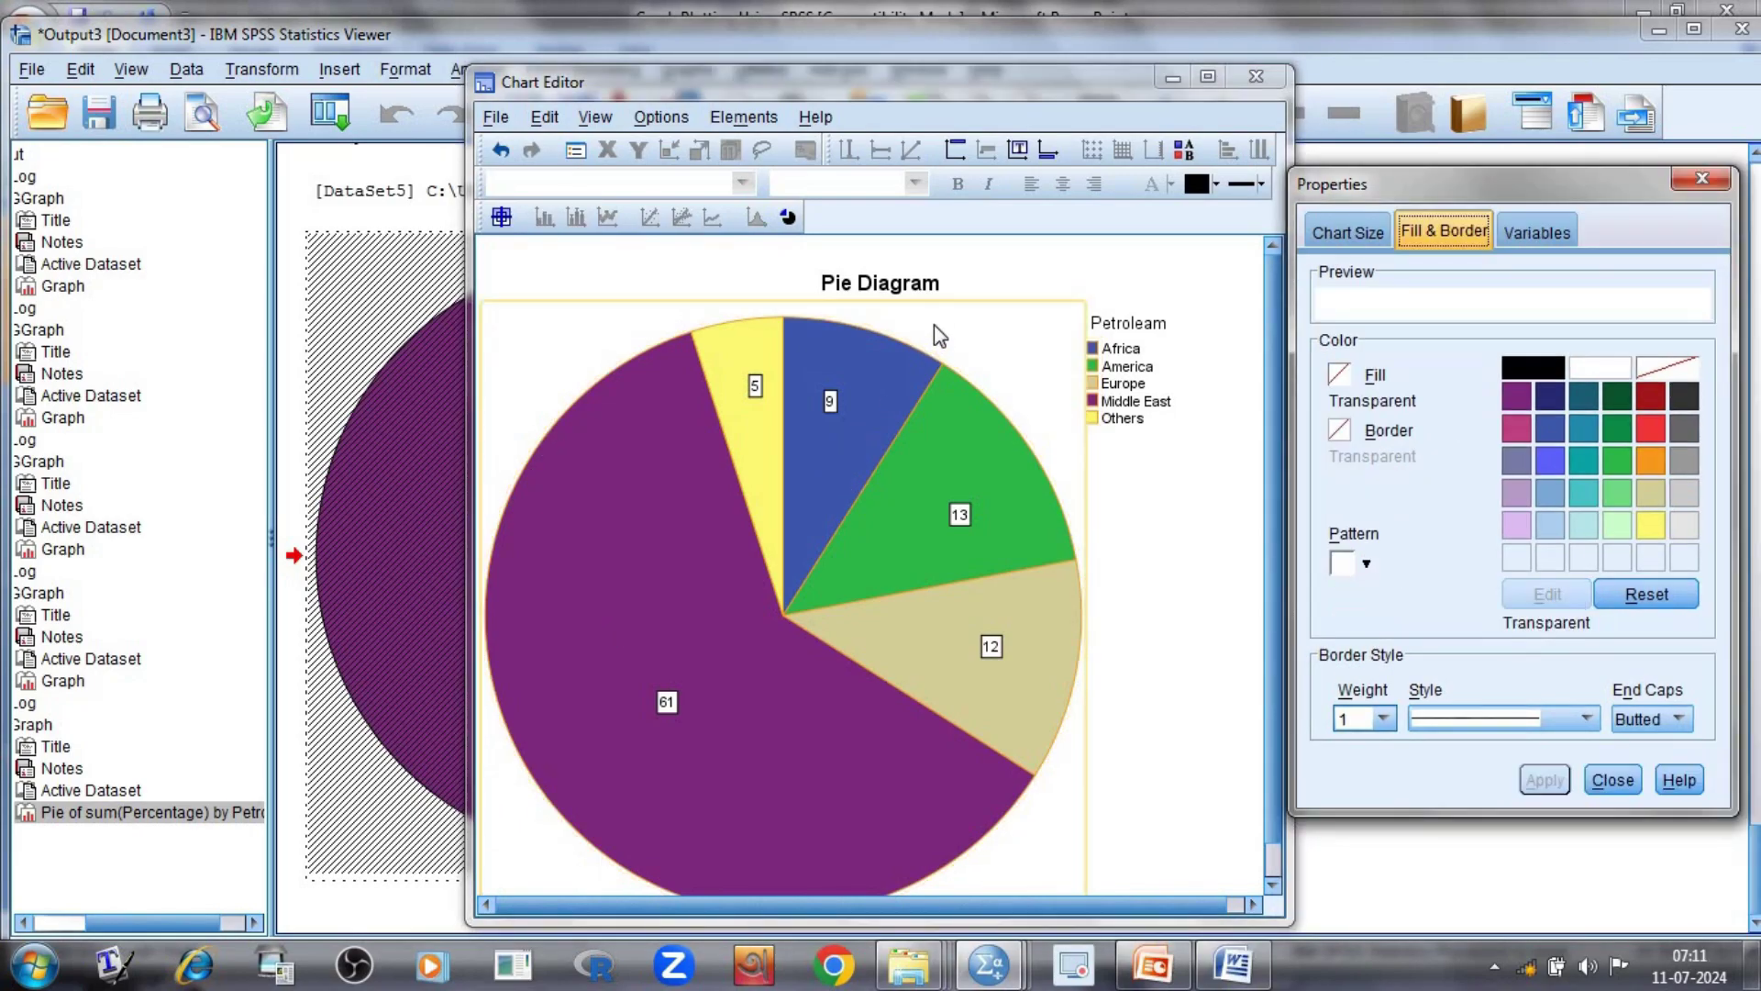
left_click(856, 479)
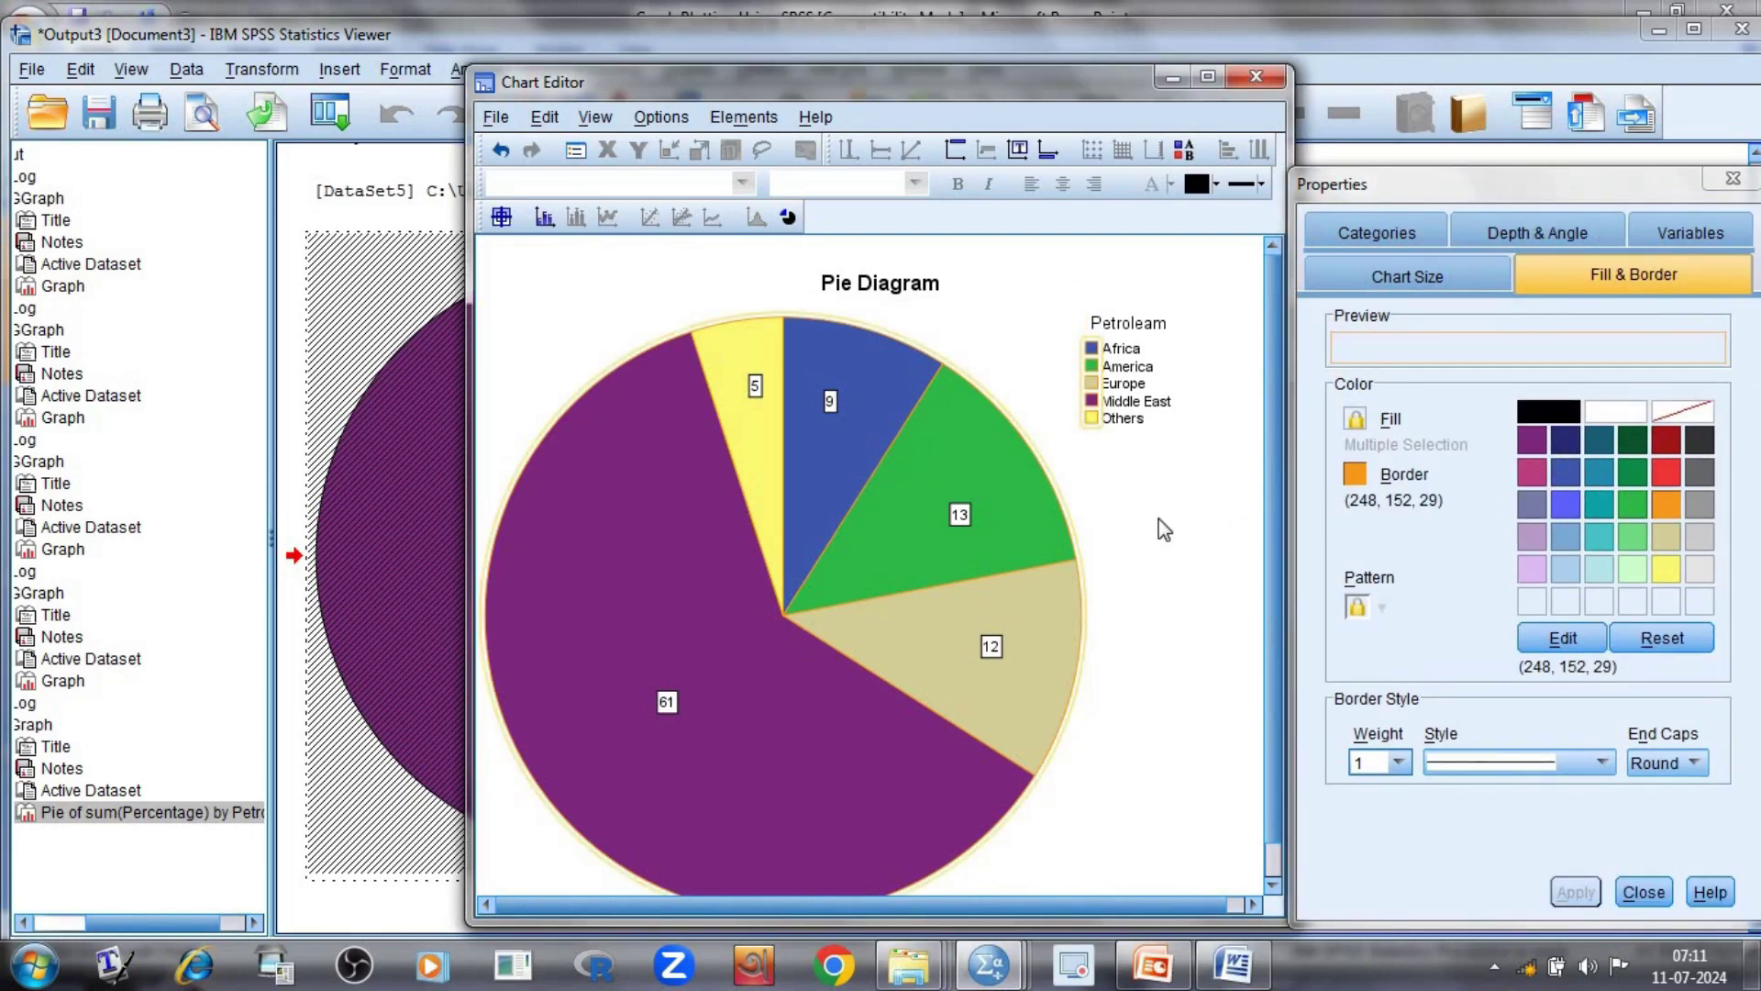
left_click(1597, 511)
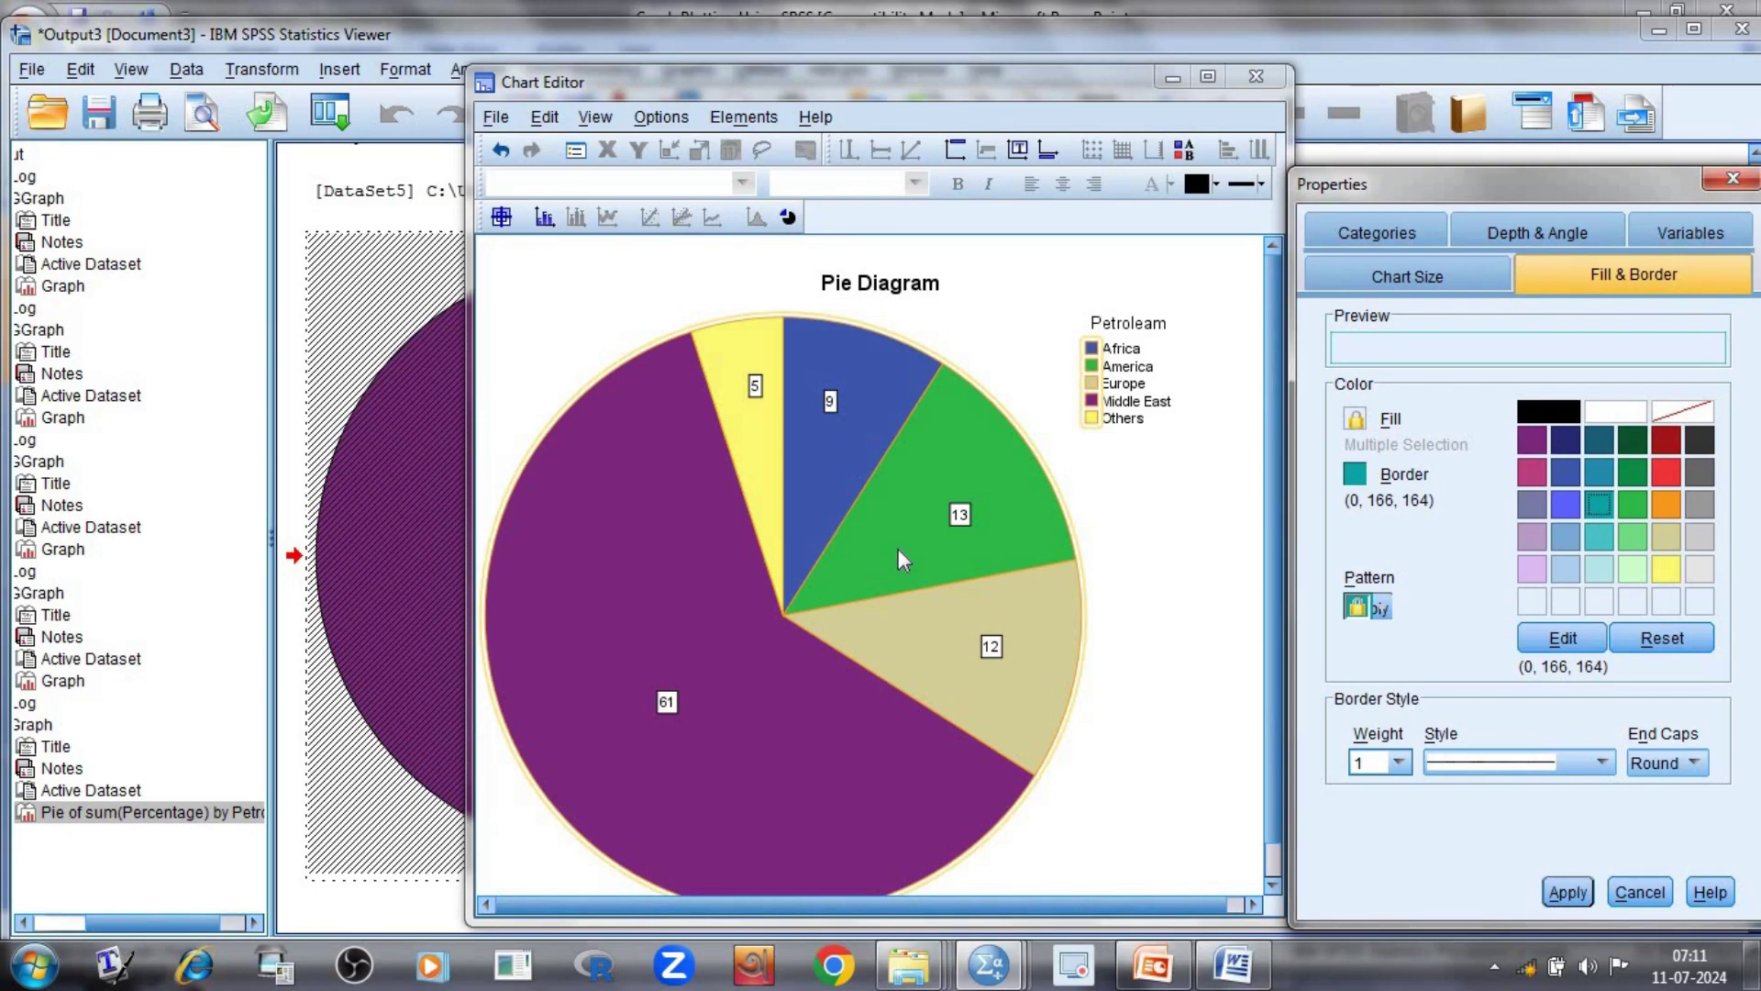
left_click(915, 641)
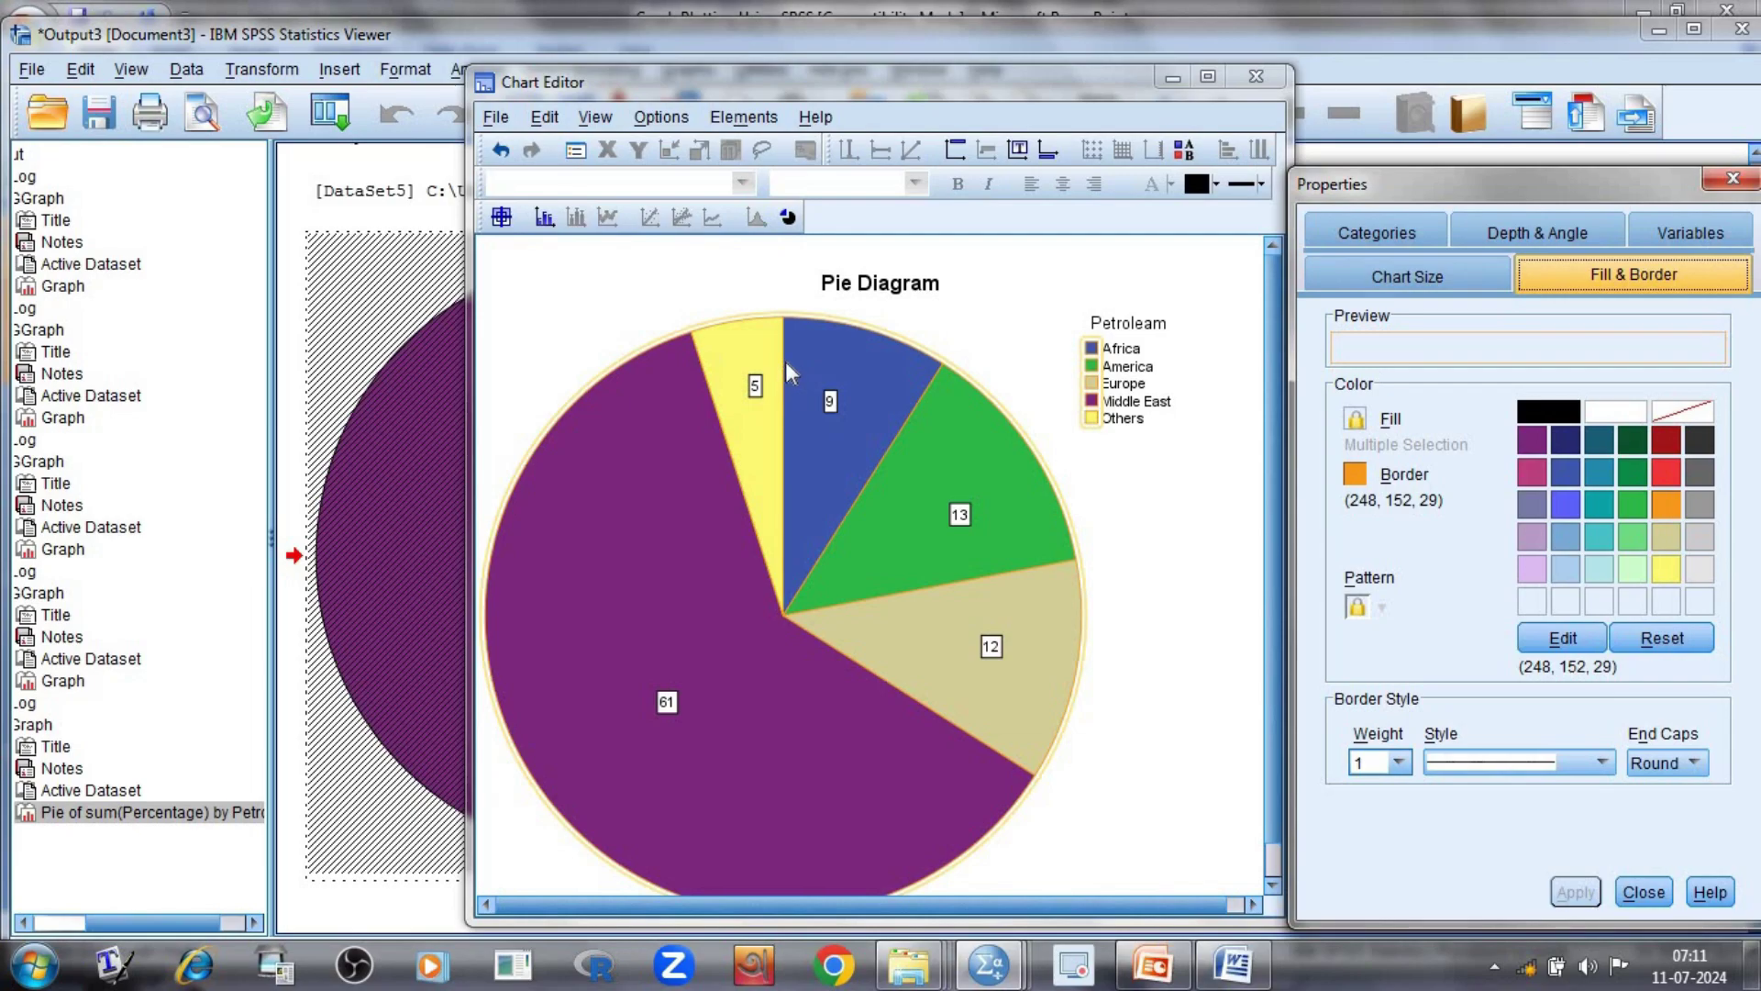
- Fill the "Pie Diagram" title's background with yellow (251, 248, 115), apply it and close the Chart Editor
left_click(823, 287)
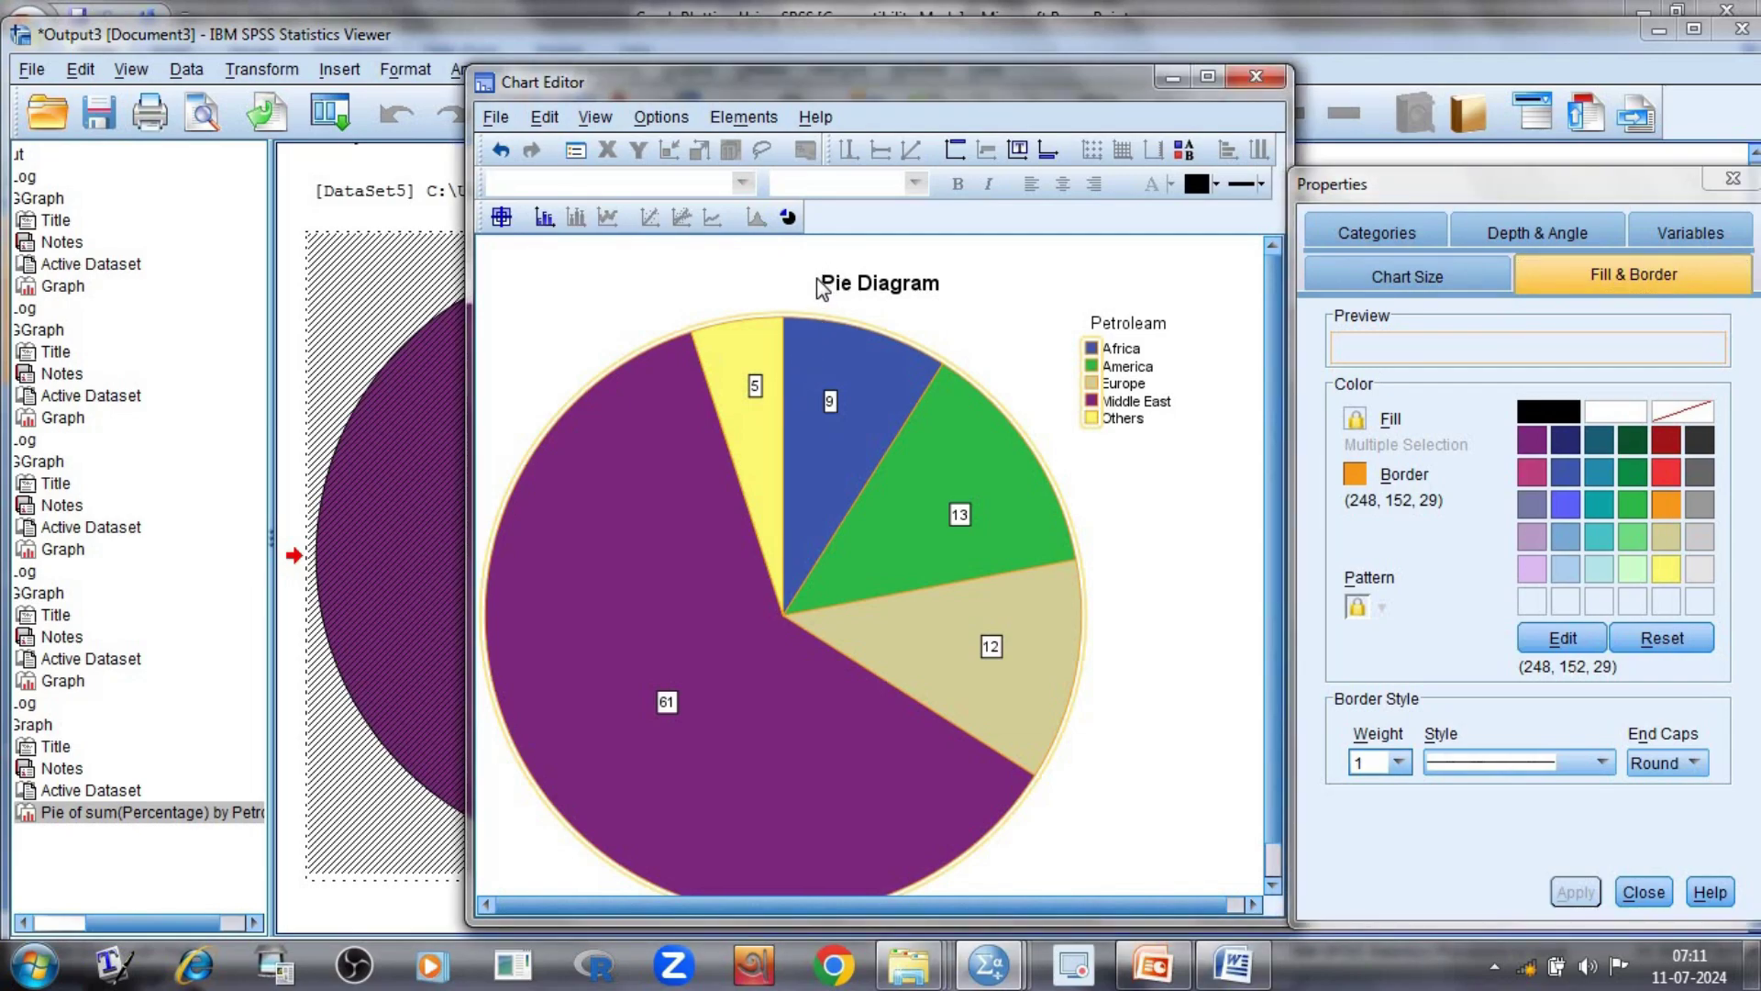
left_click(823, 287)
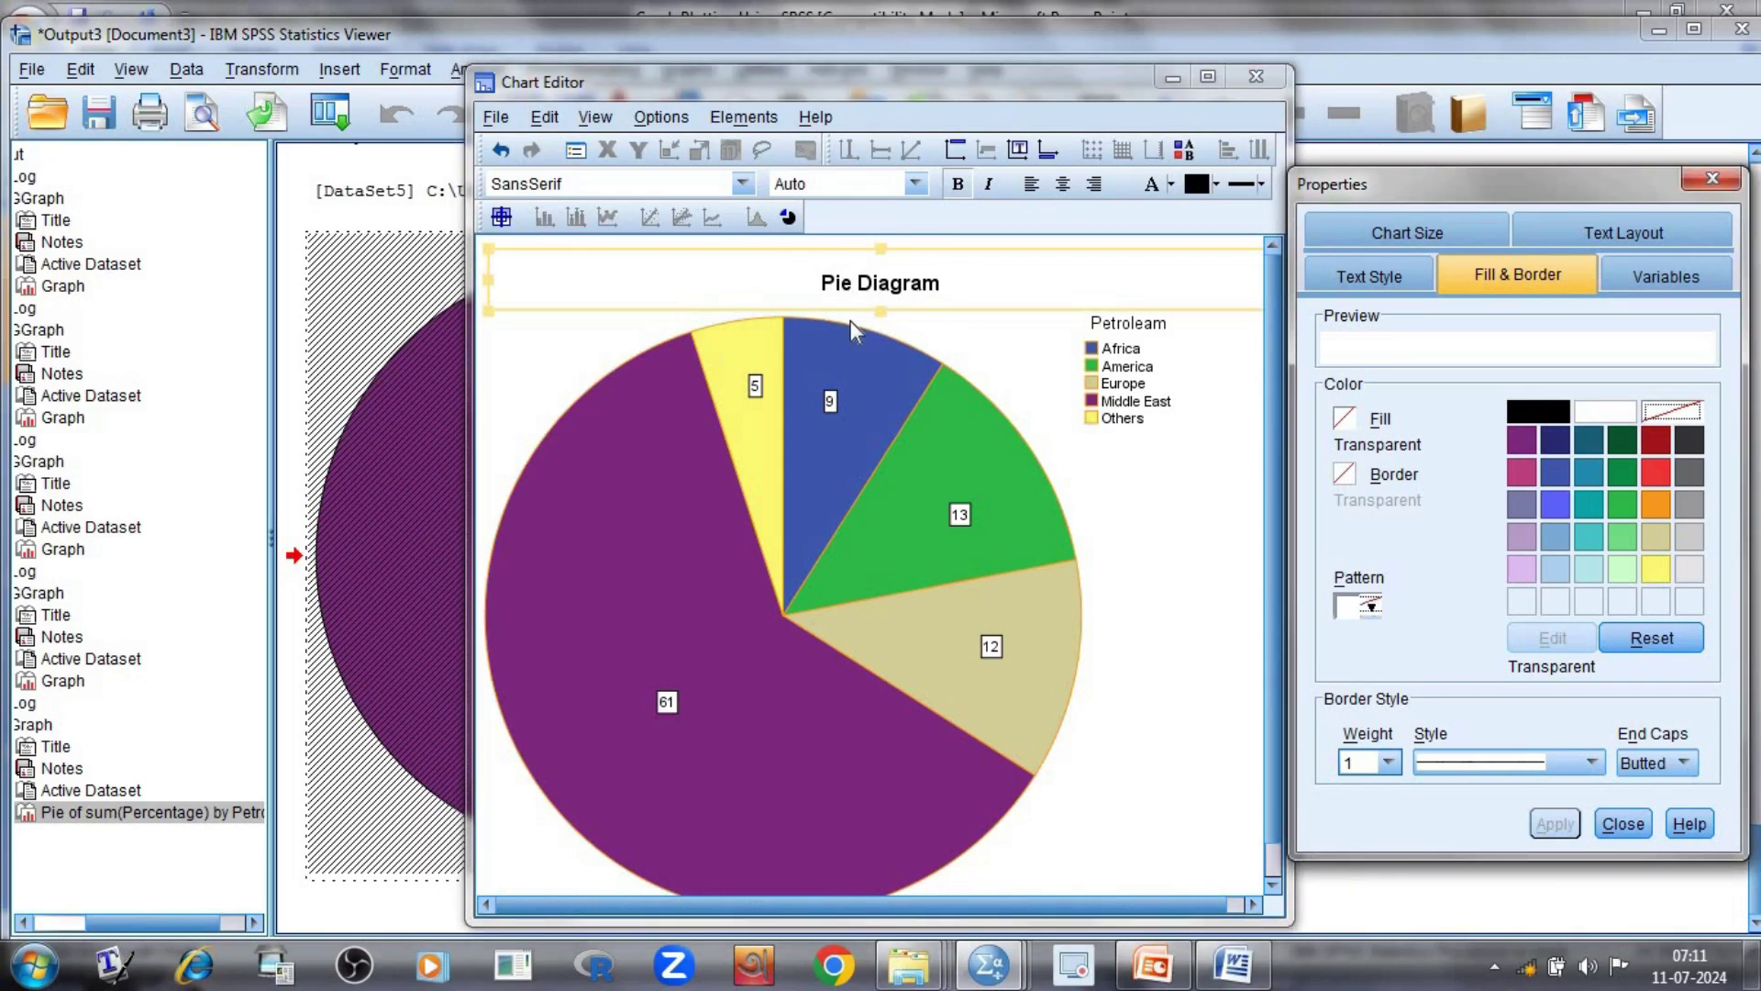
left_click(657, 286)
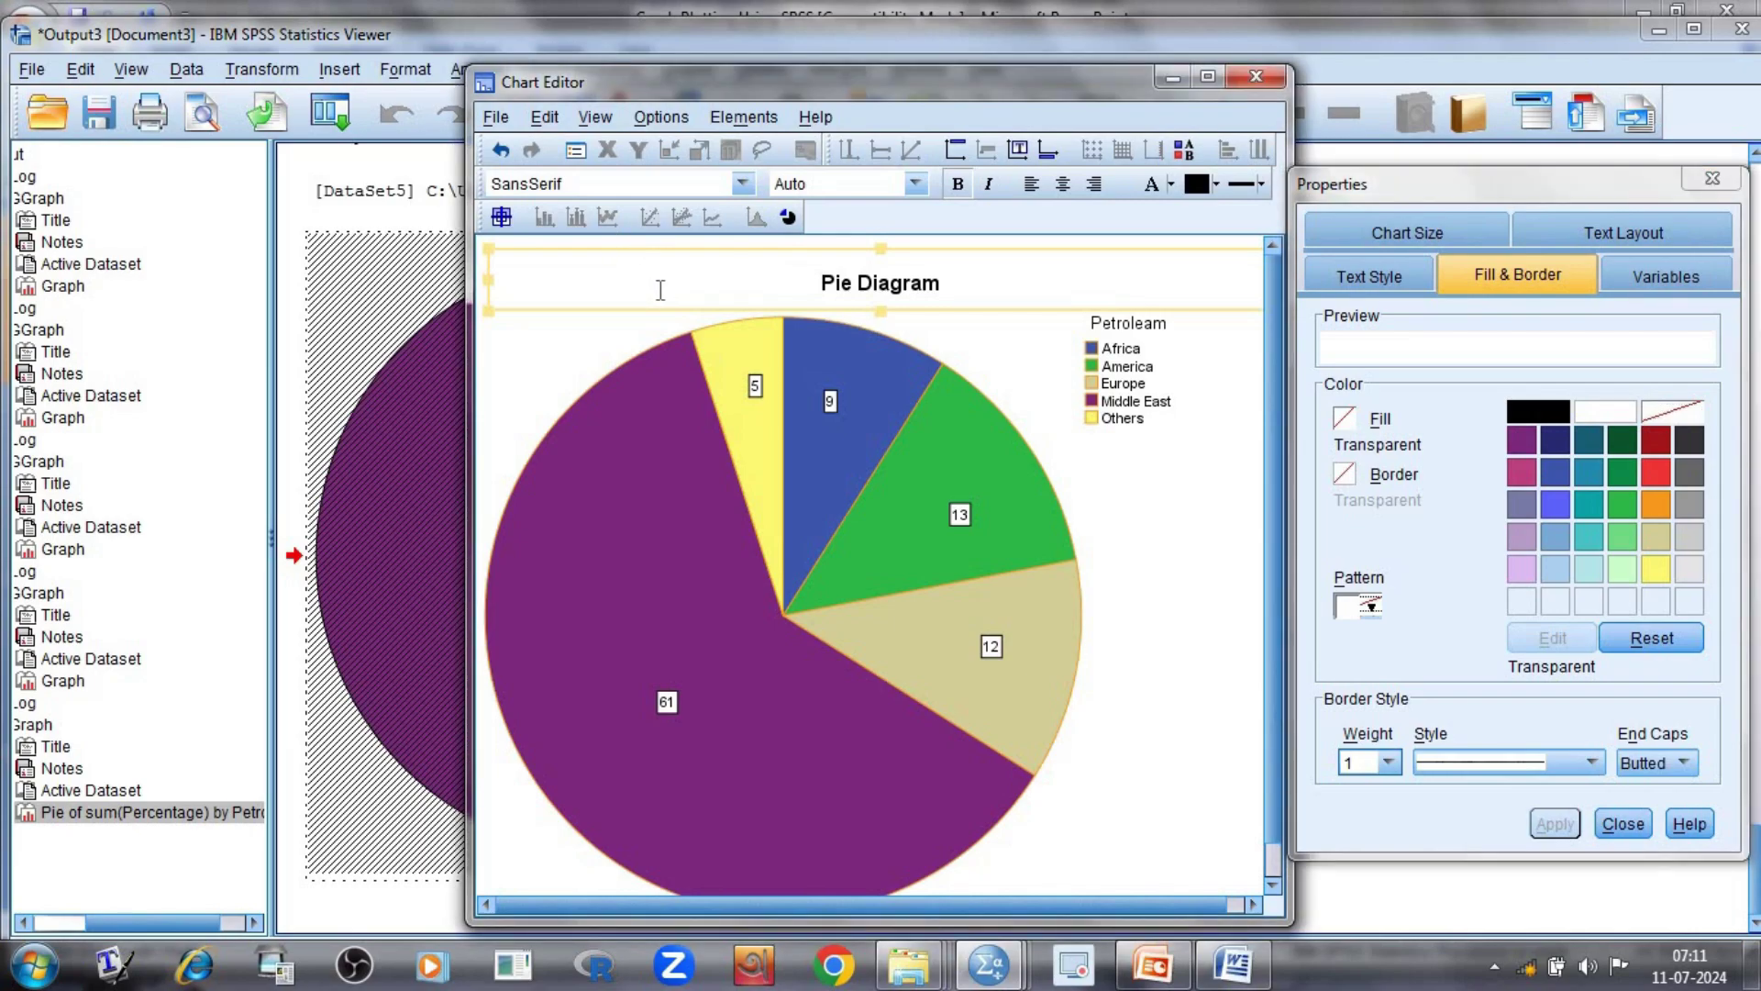
left_click(1520, 442)
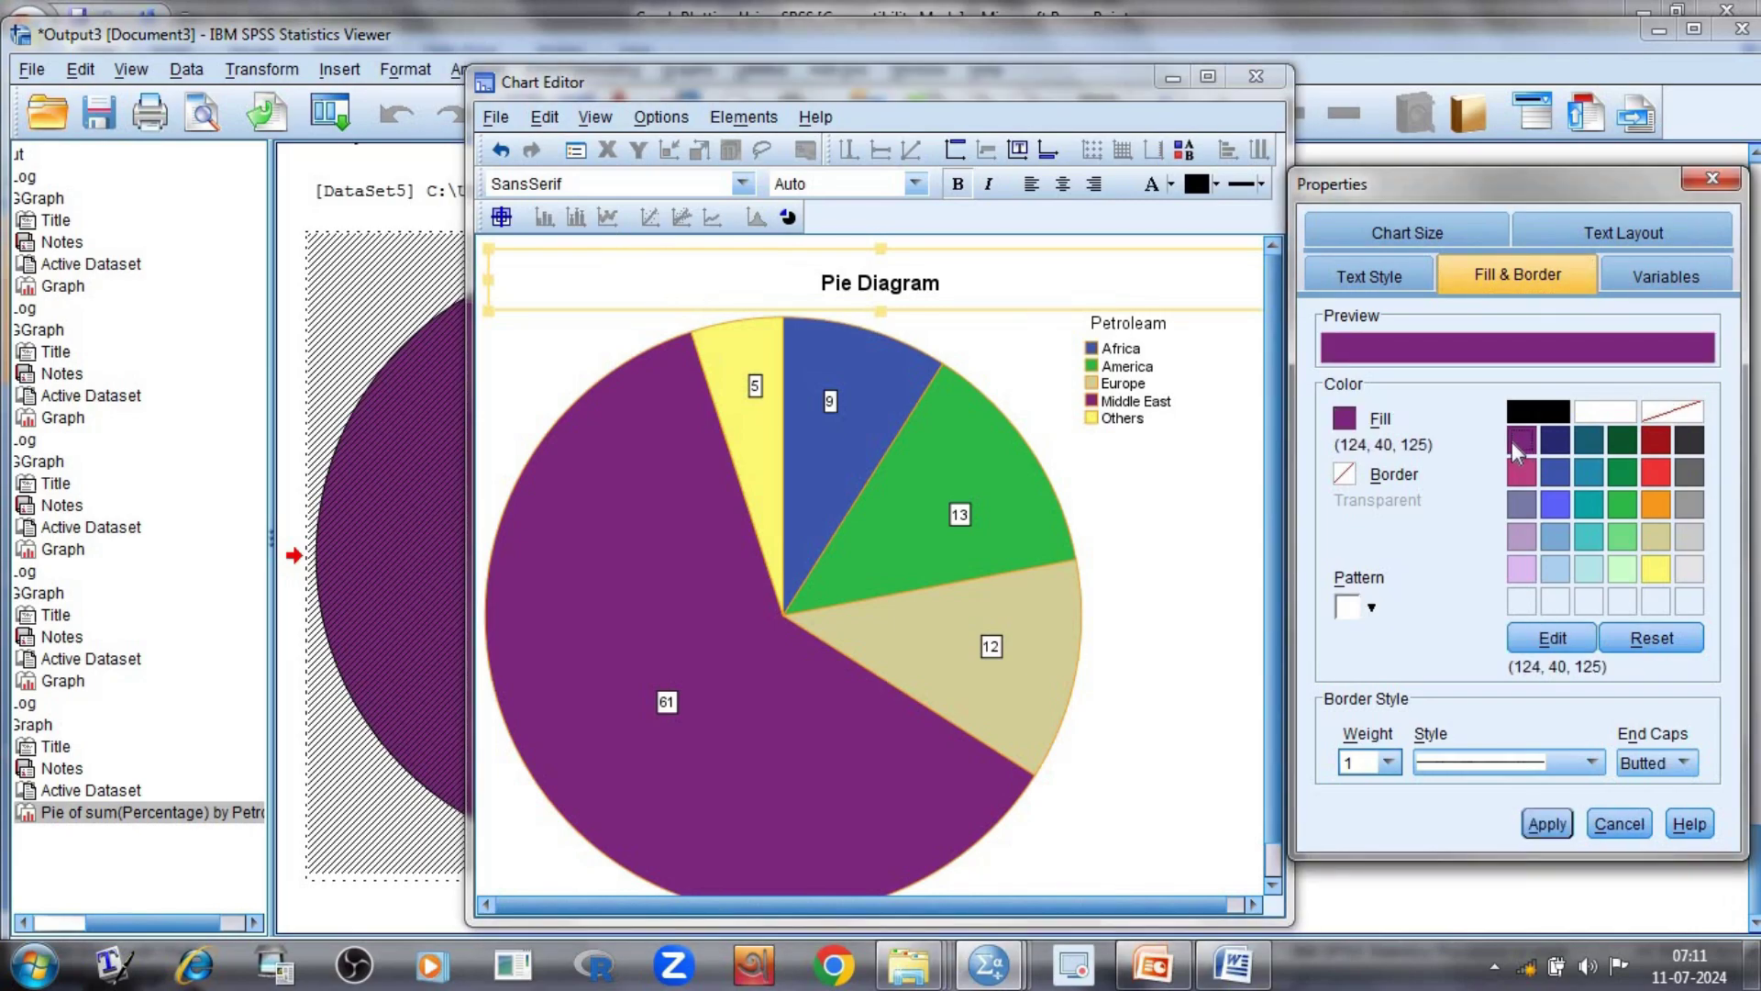
left_click(1227, 259)
left_click(1654, 571)
left_click(1551, 823)
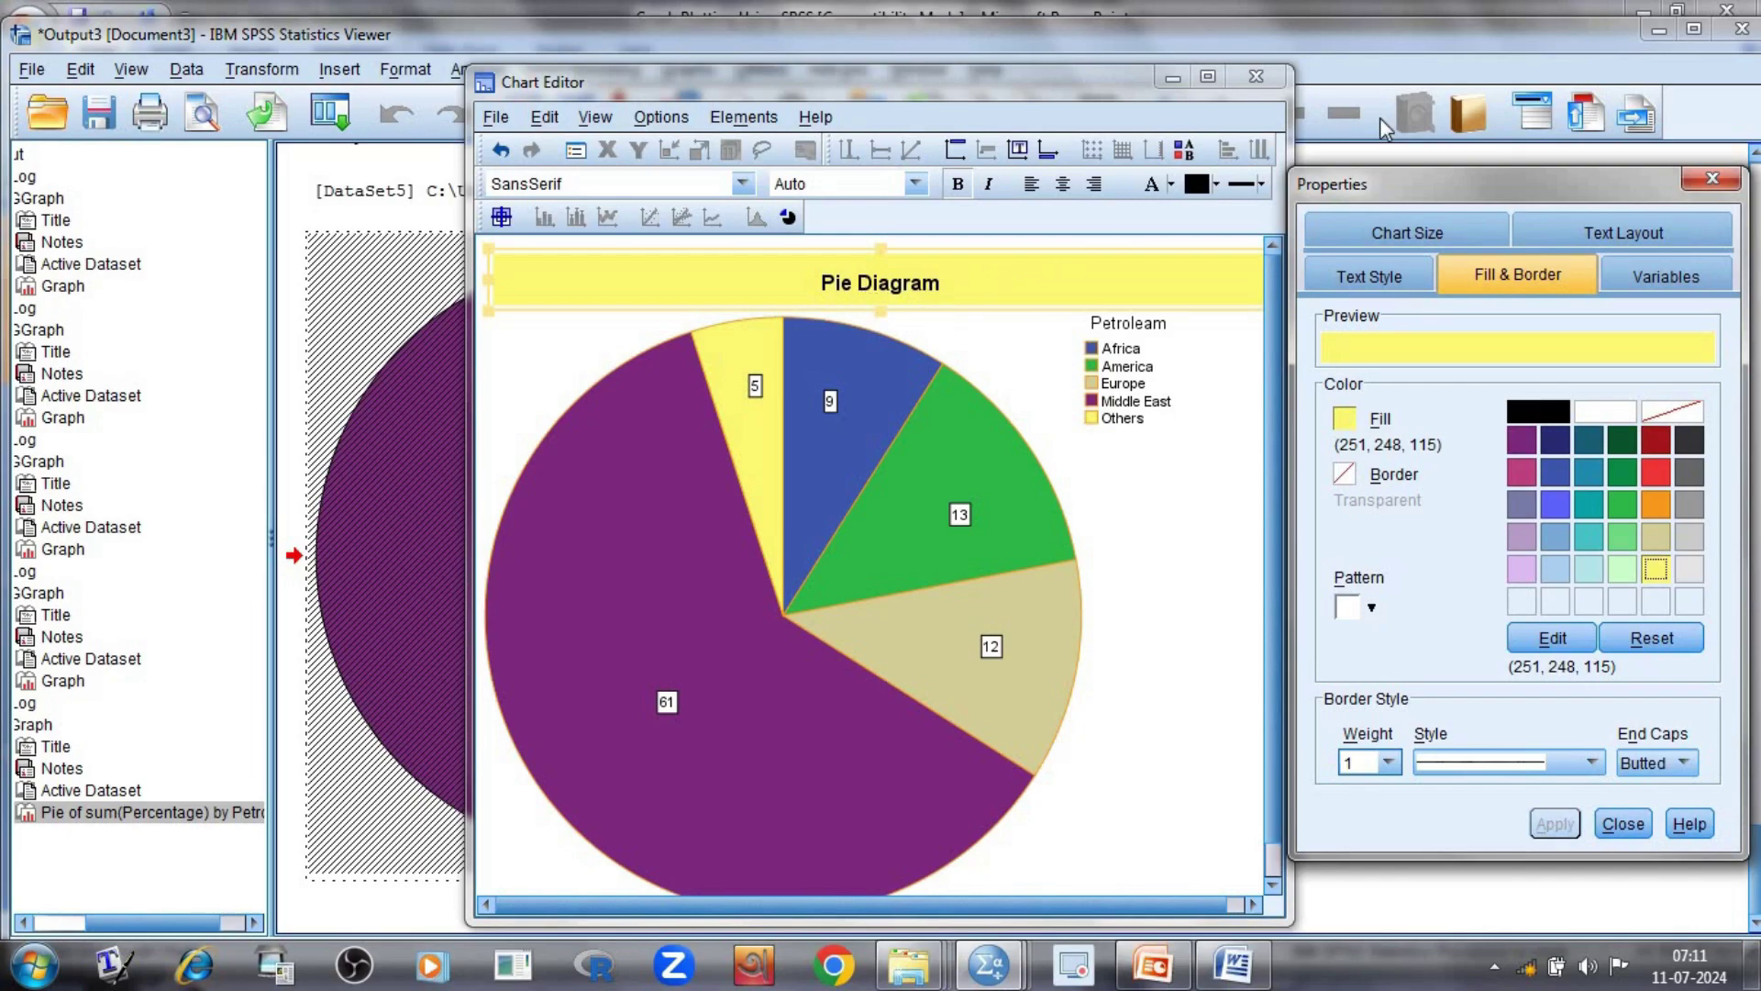
left_click(1256, 77)
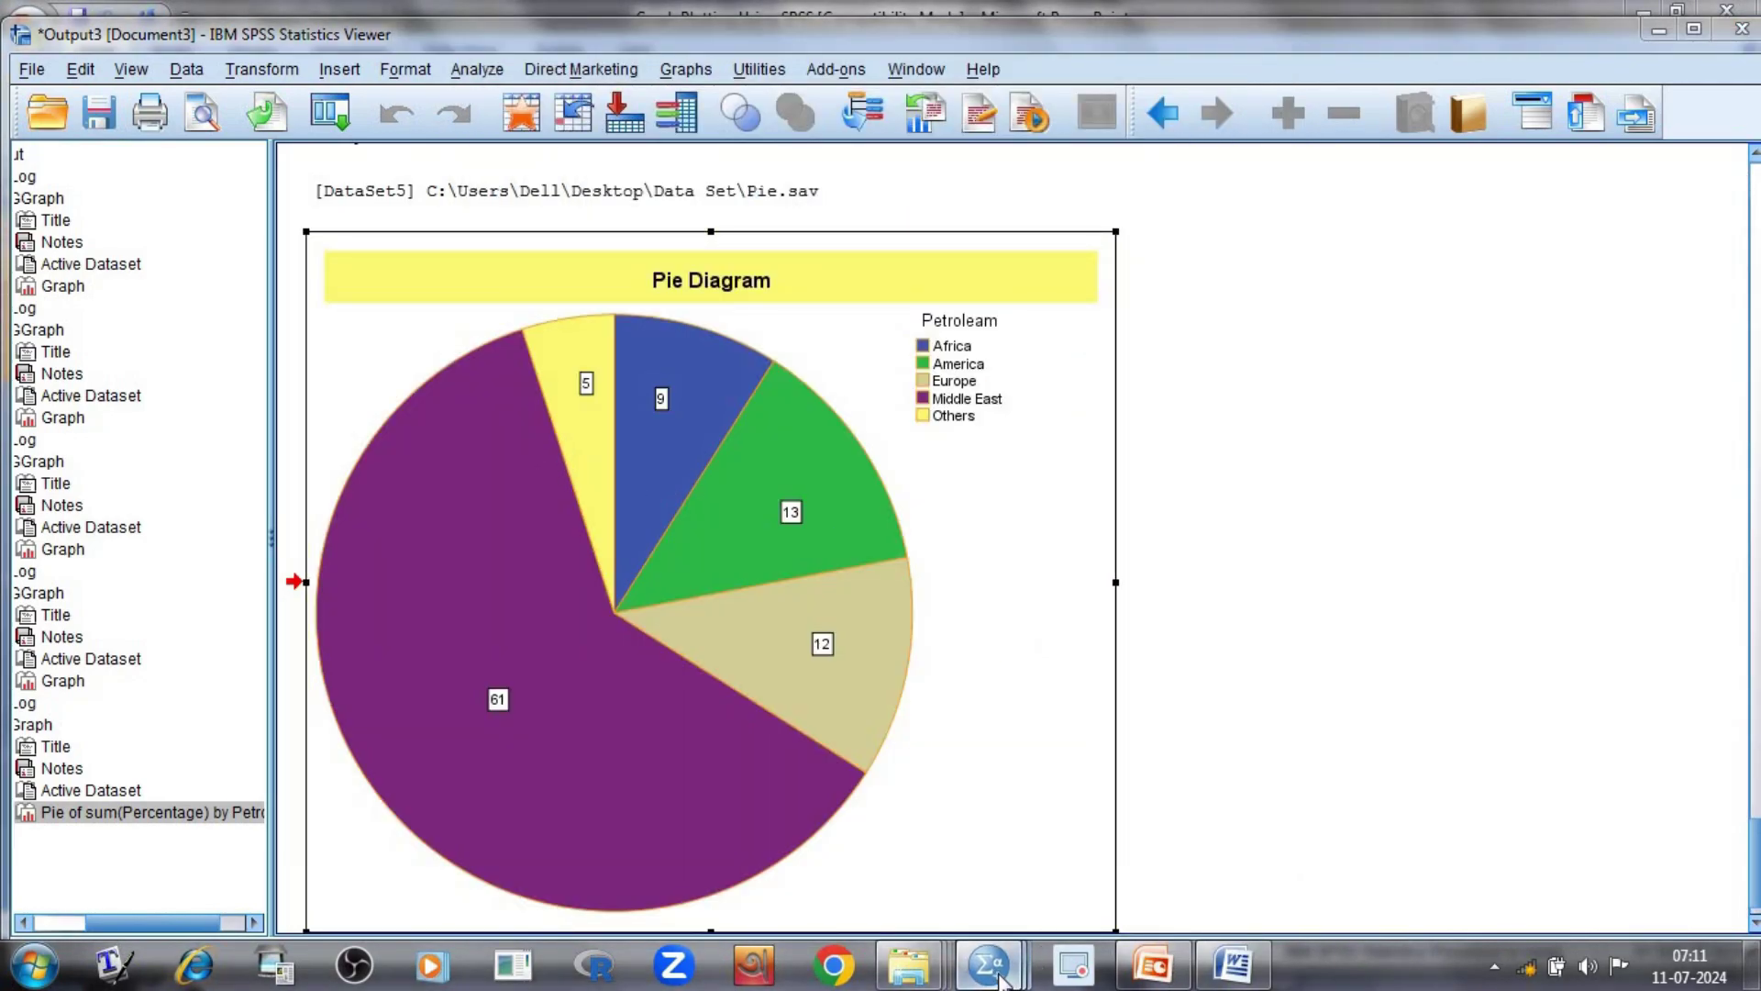
- Switch to the Pie2.sav dataset and show its data values
mouse_move(1000, 981)
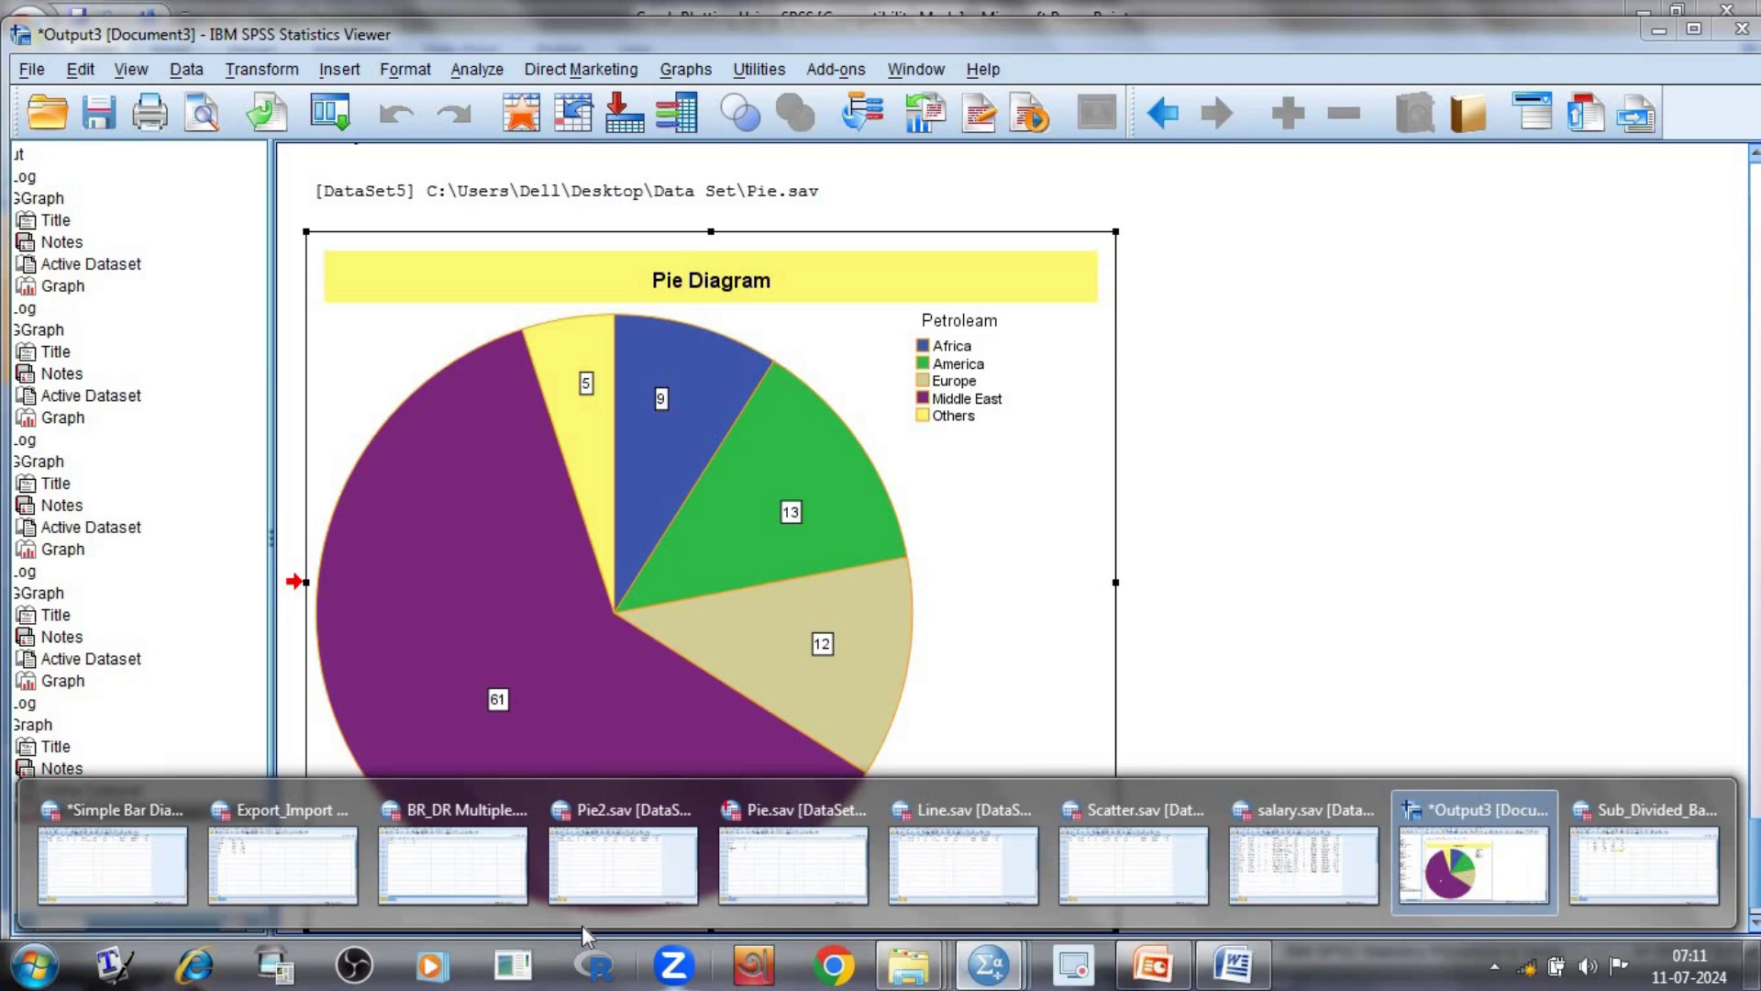
left_click(613, 872)
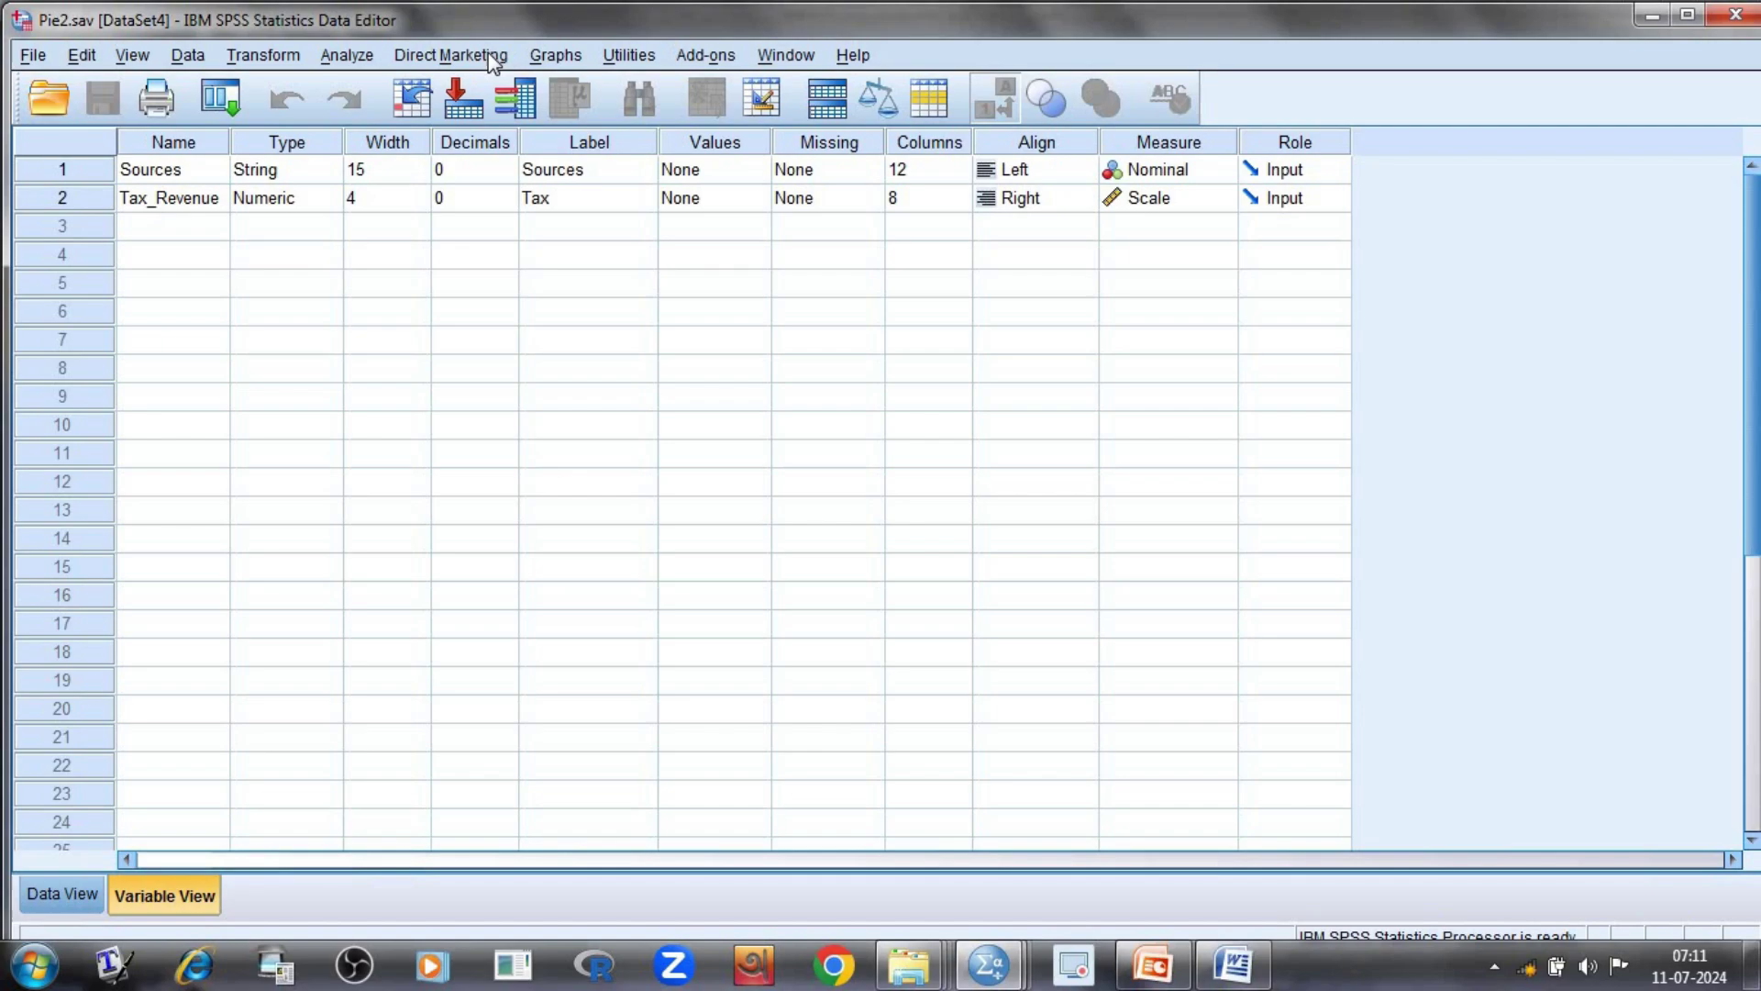
left_click(553, 55)
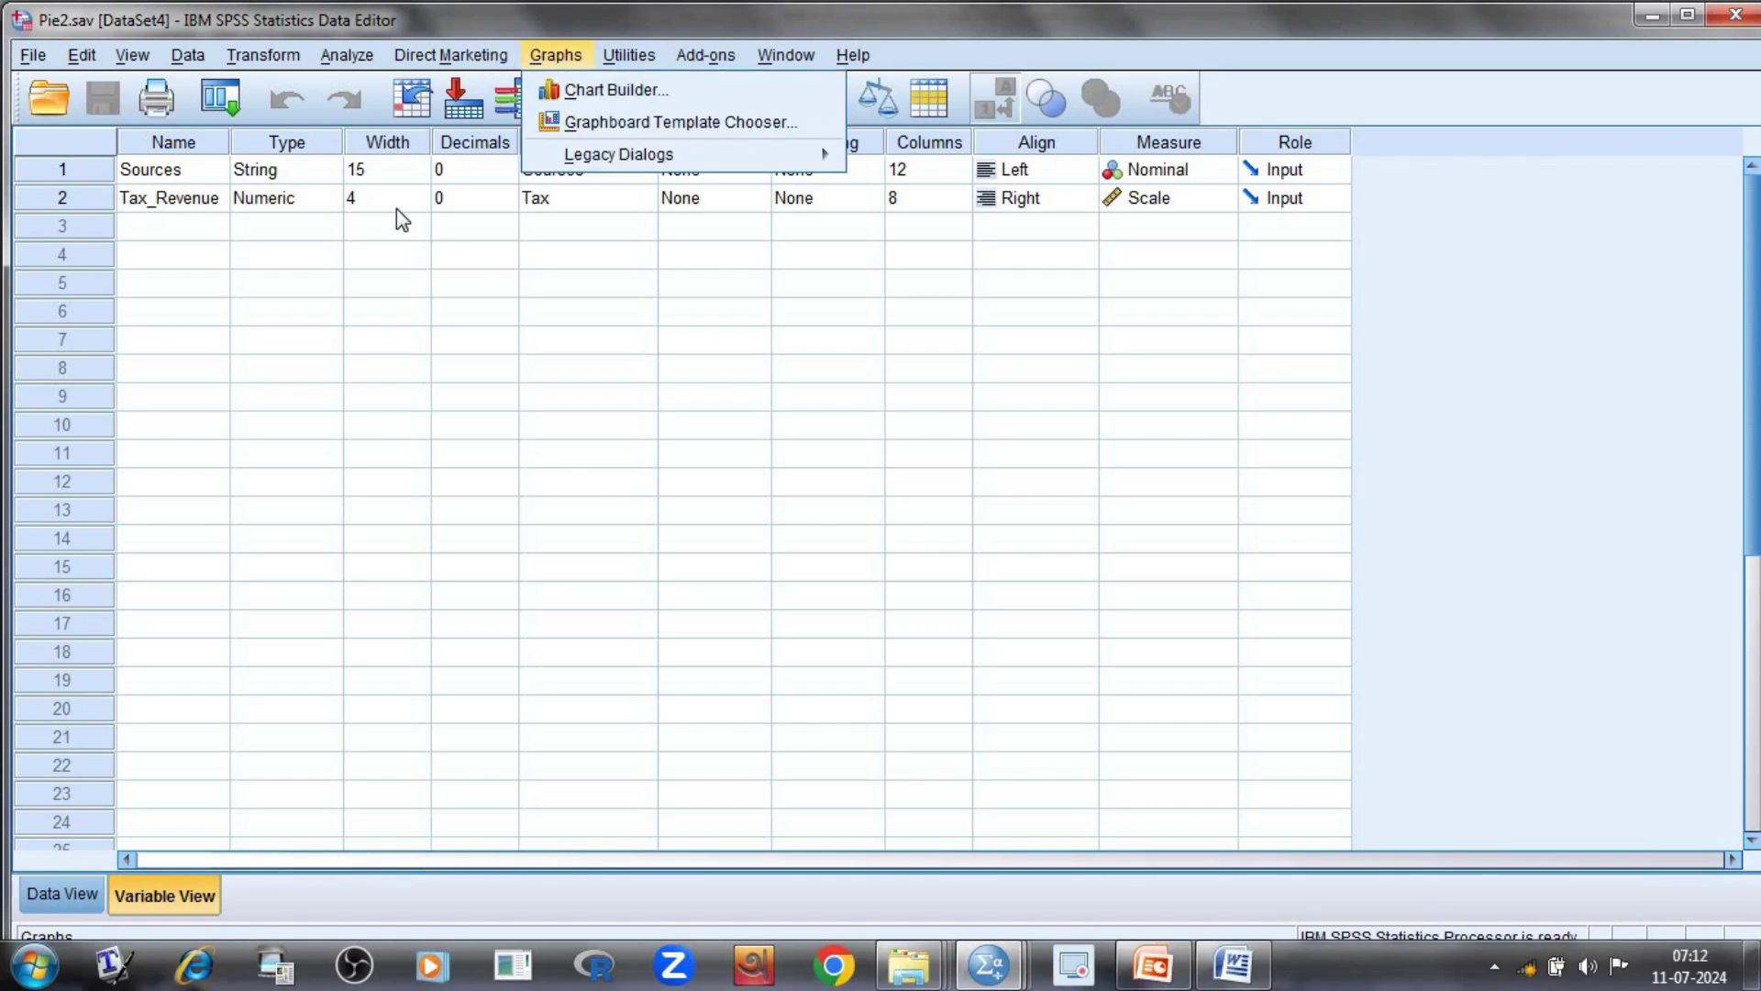
key("Left")
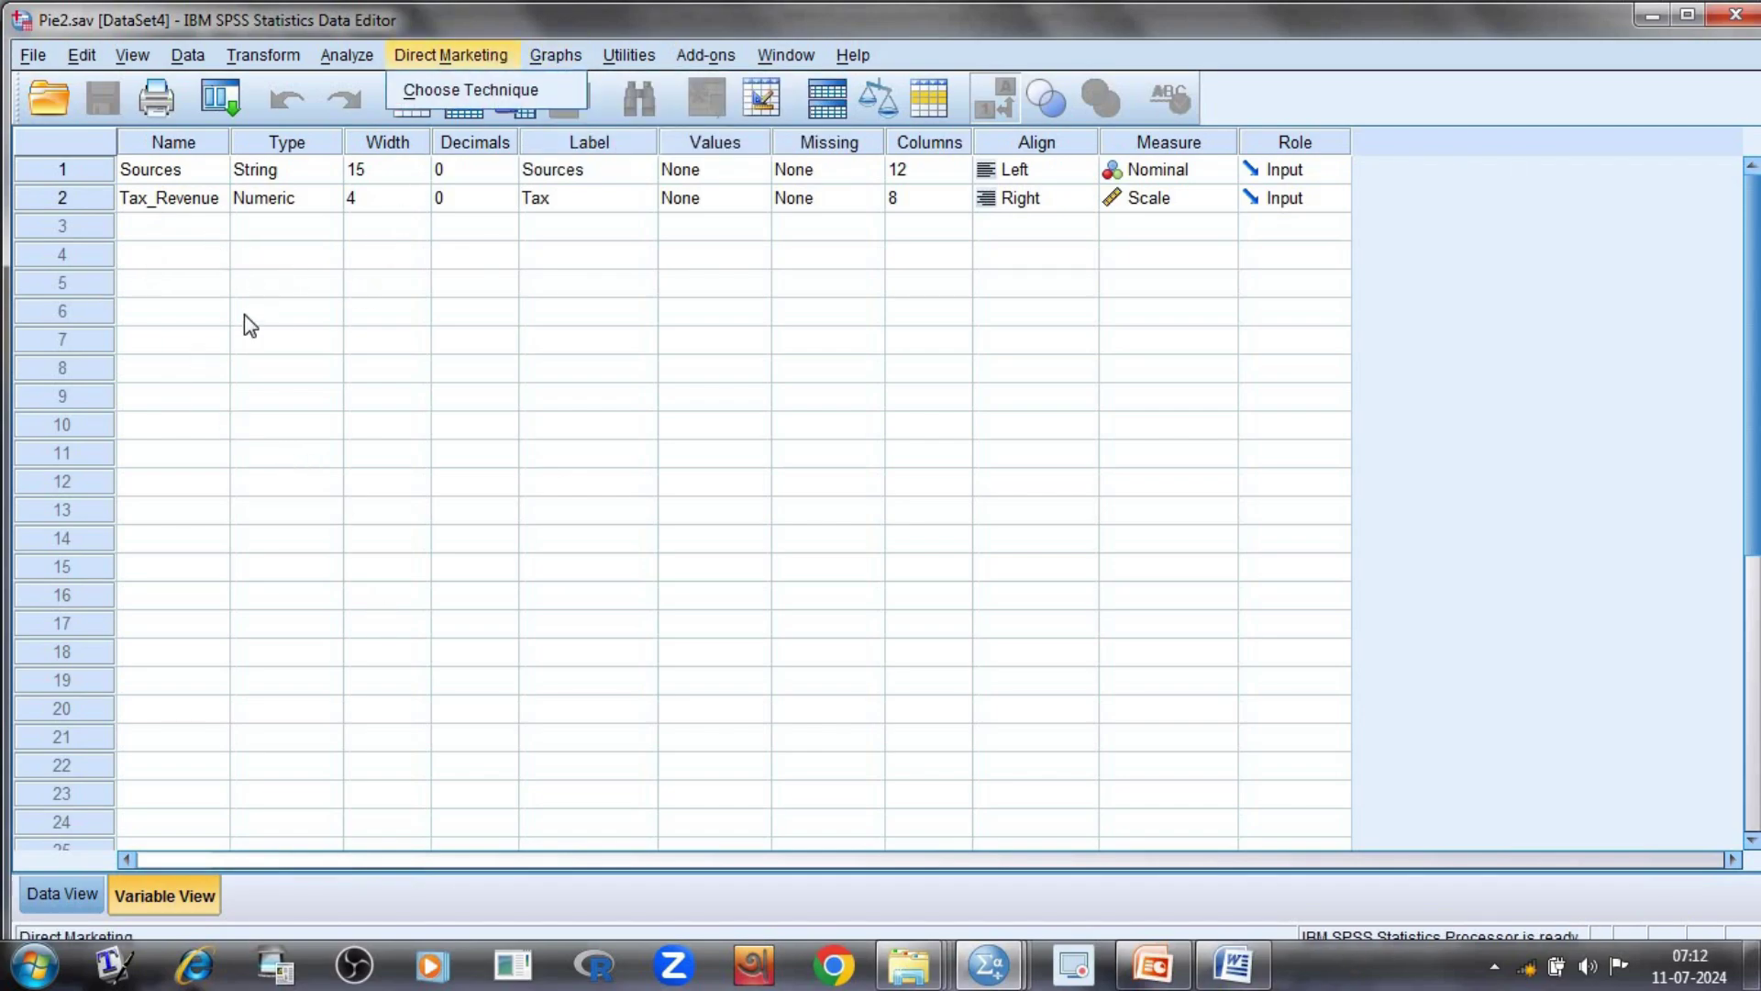
left_click(41, 897)
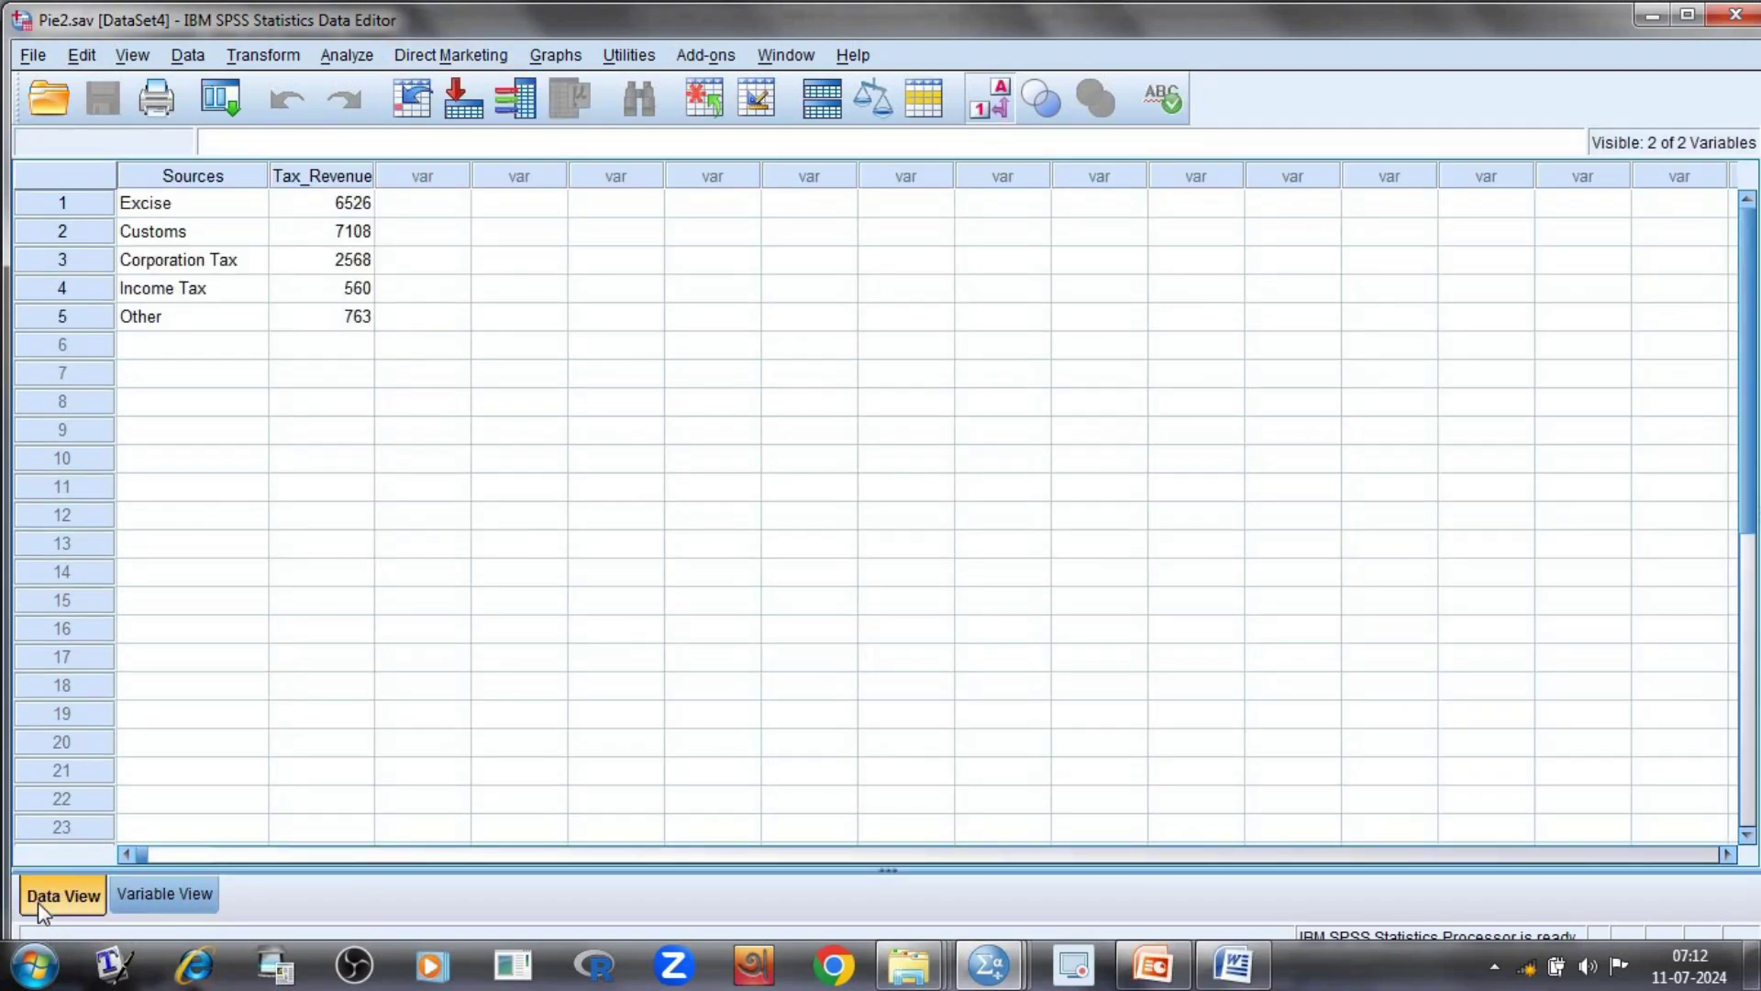
- Start defining a legacy pie chart from Pie2.sav using summaries for groups of cases
left_click(558, 57)
mouse_move(622, 158)
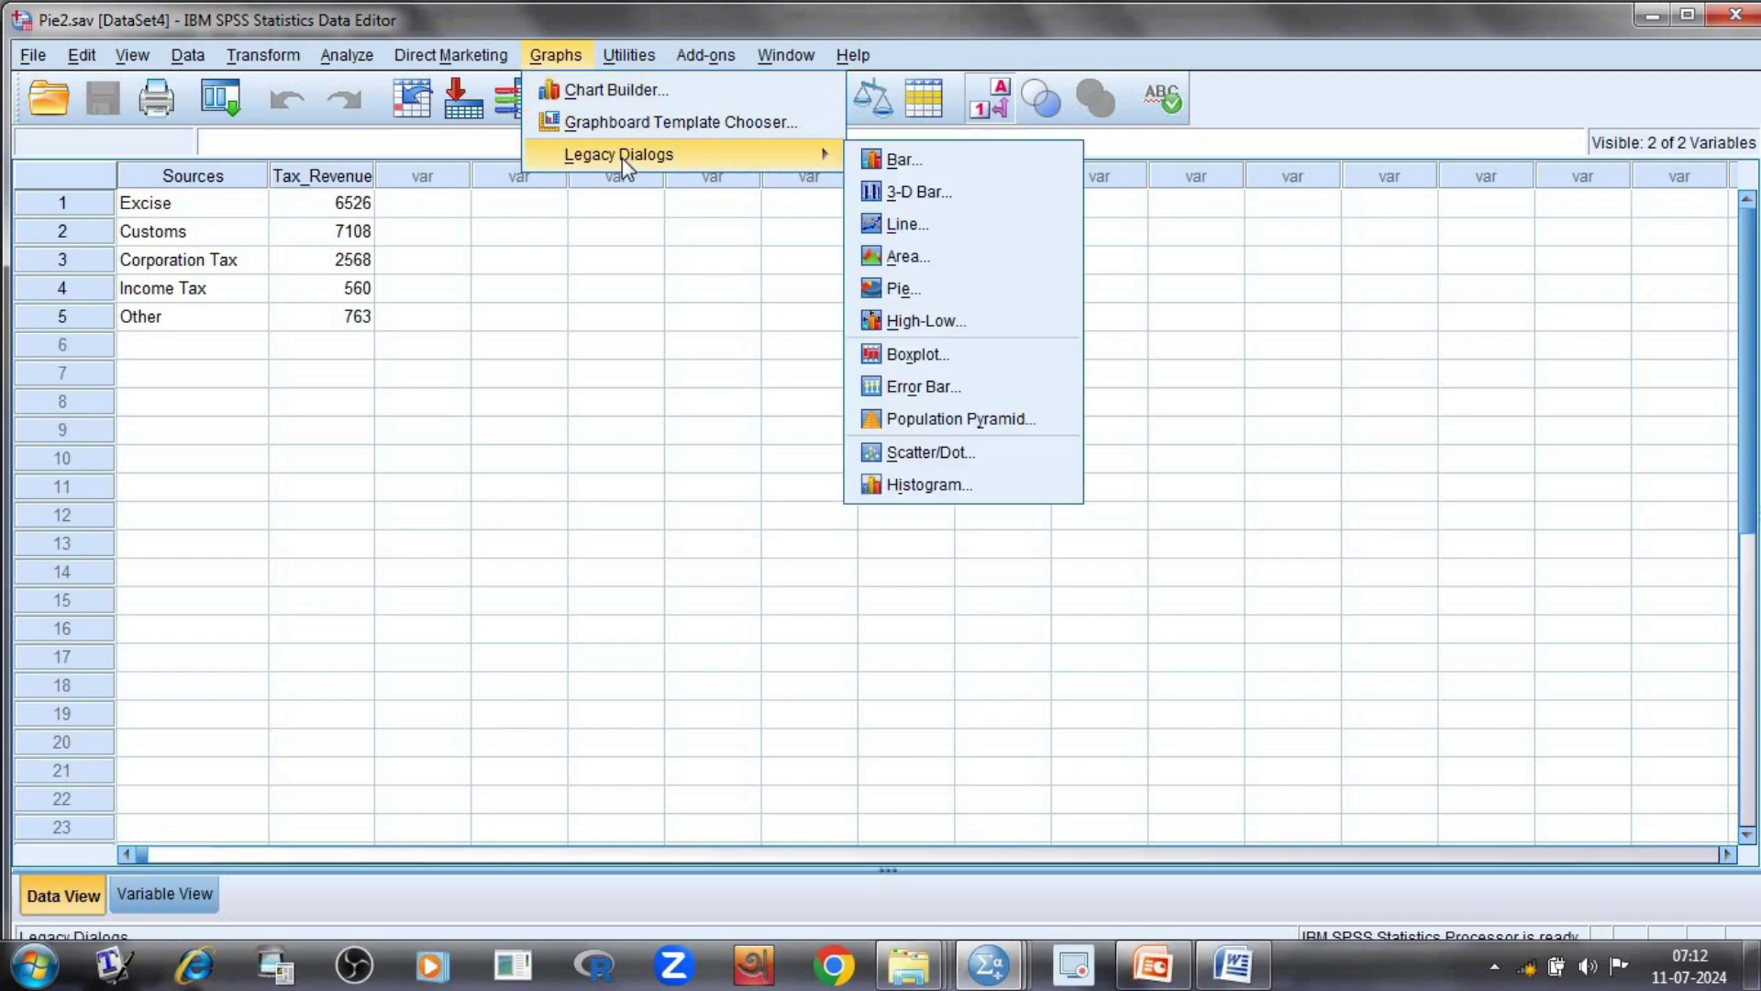
left_click(901, 290)
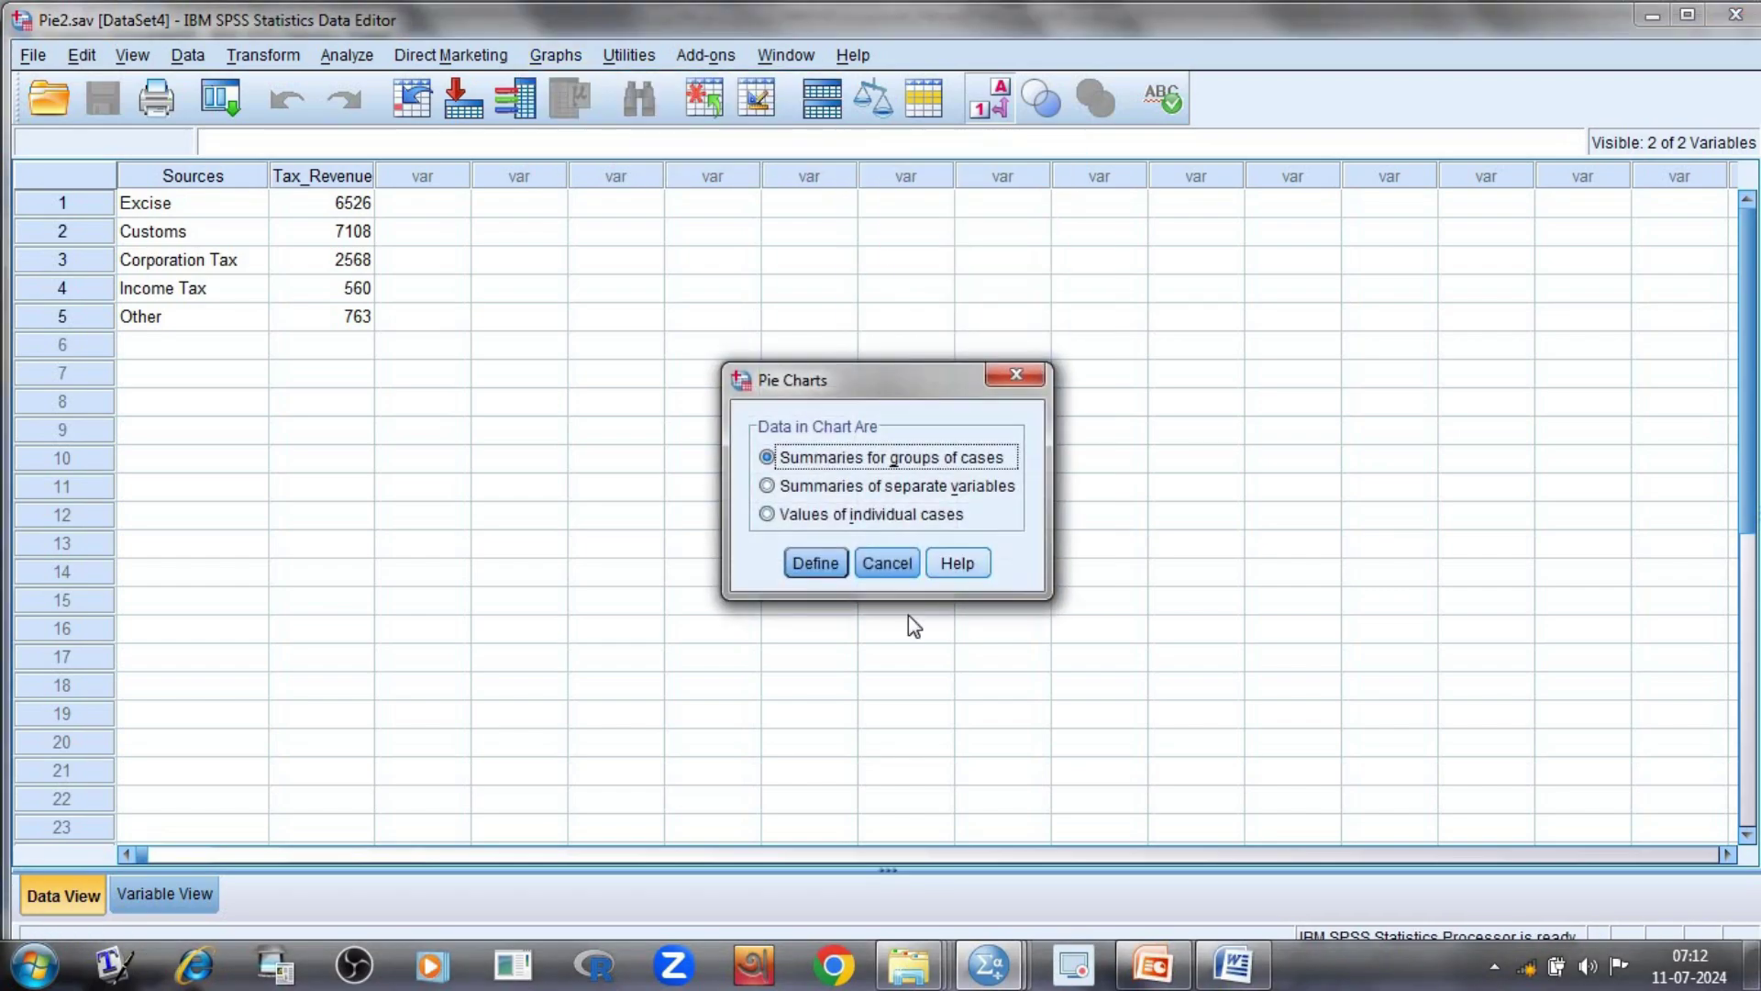
left_click(804, 565)
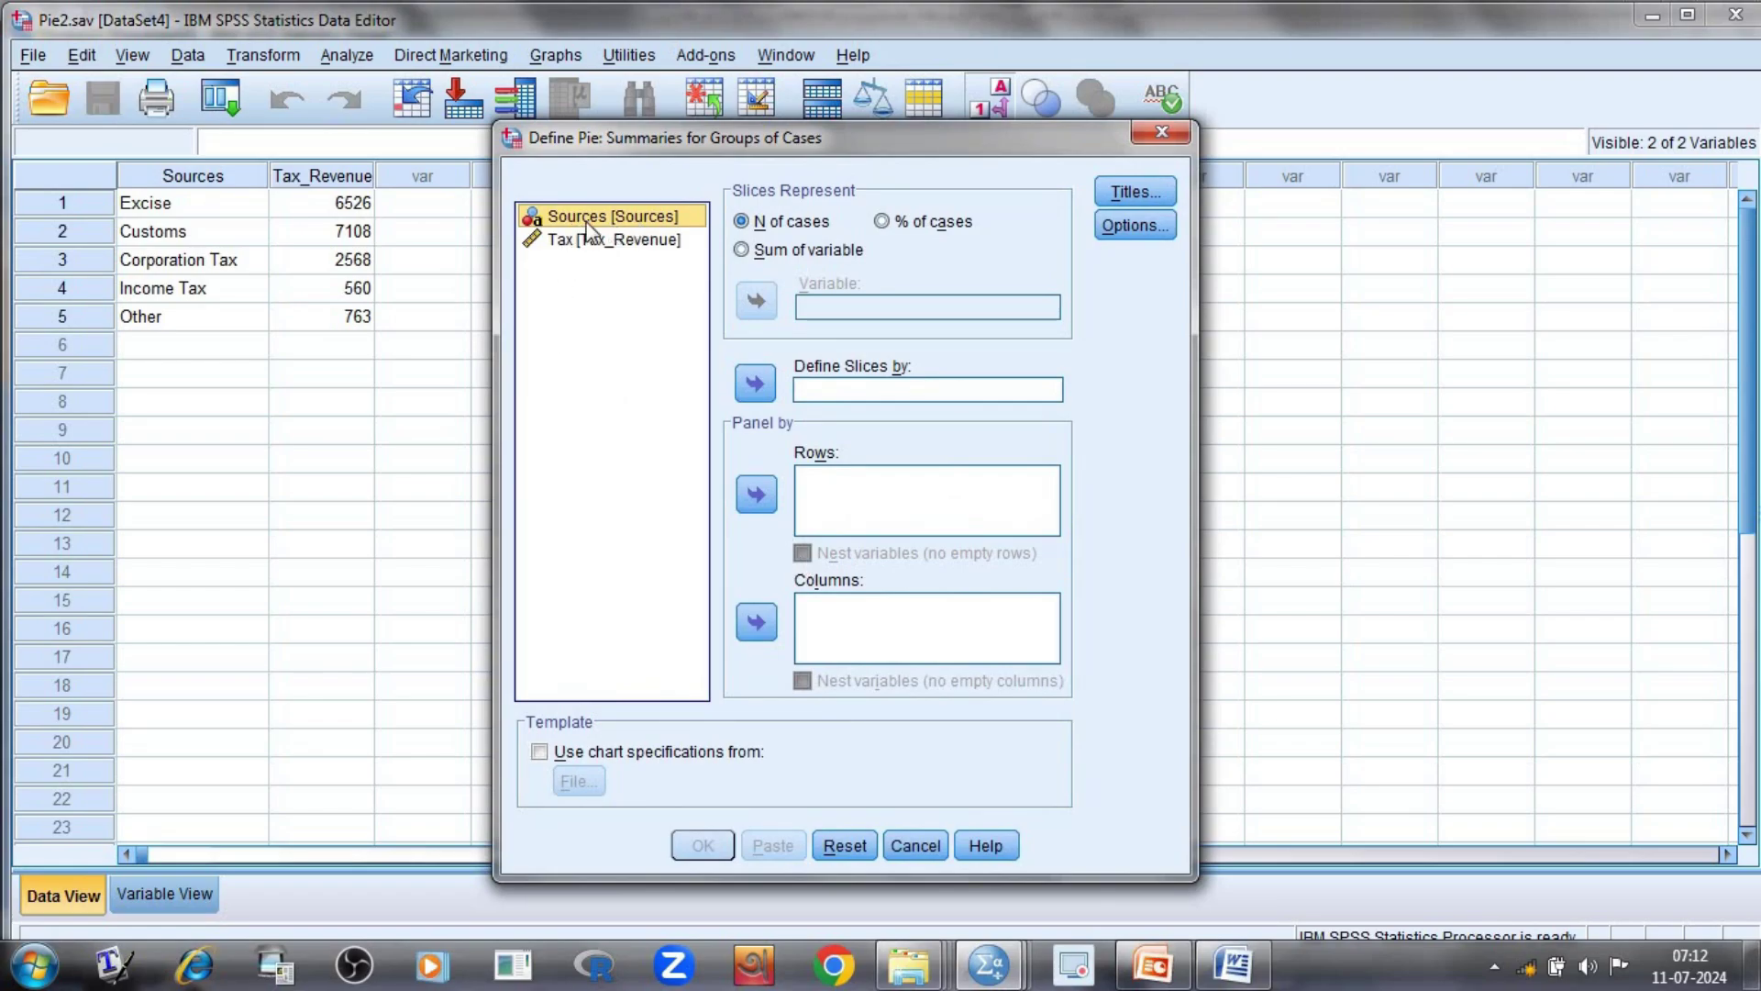
left_click(755, 383)
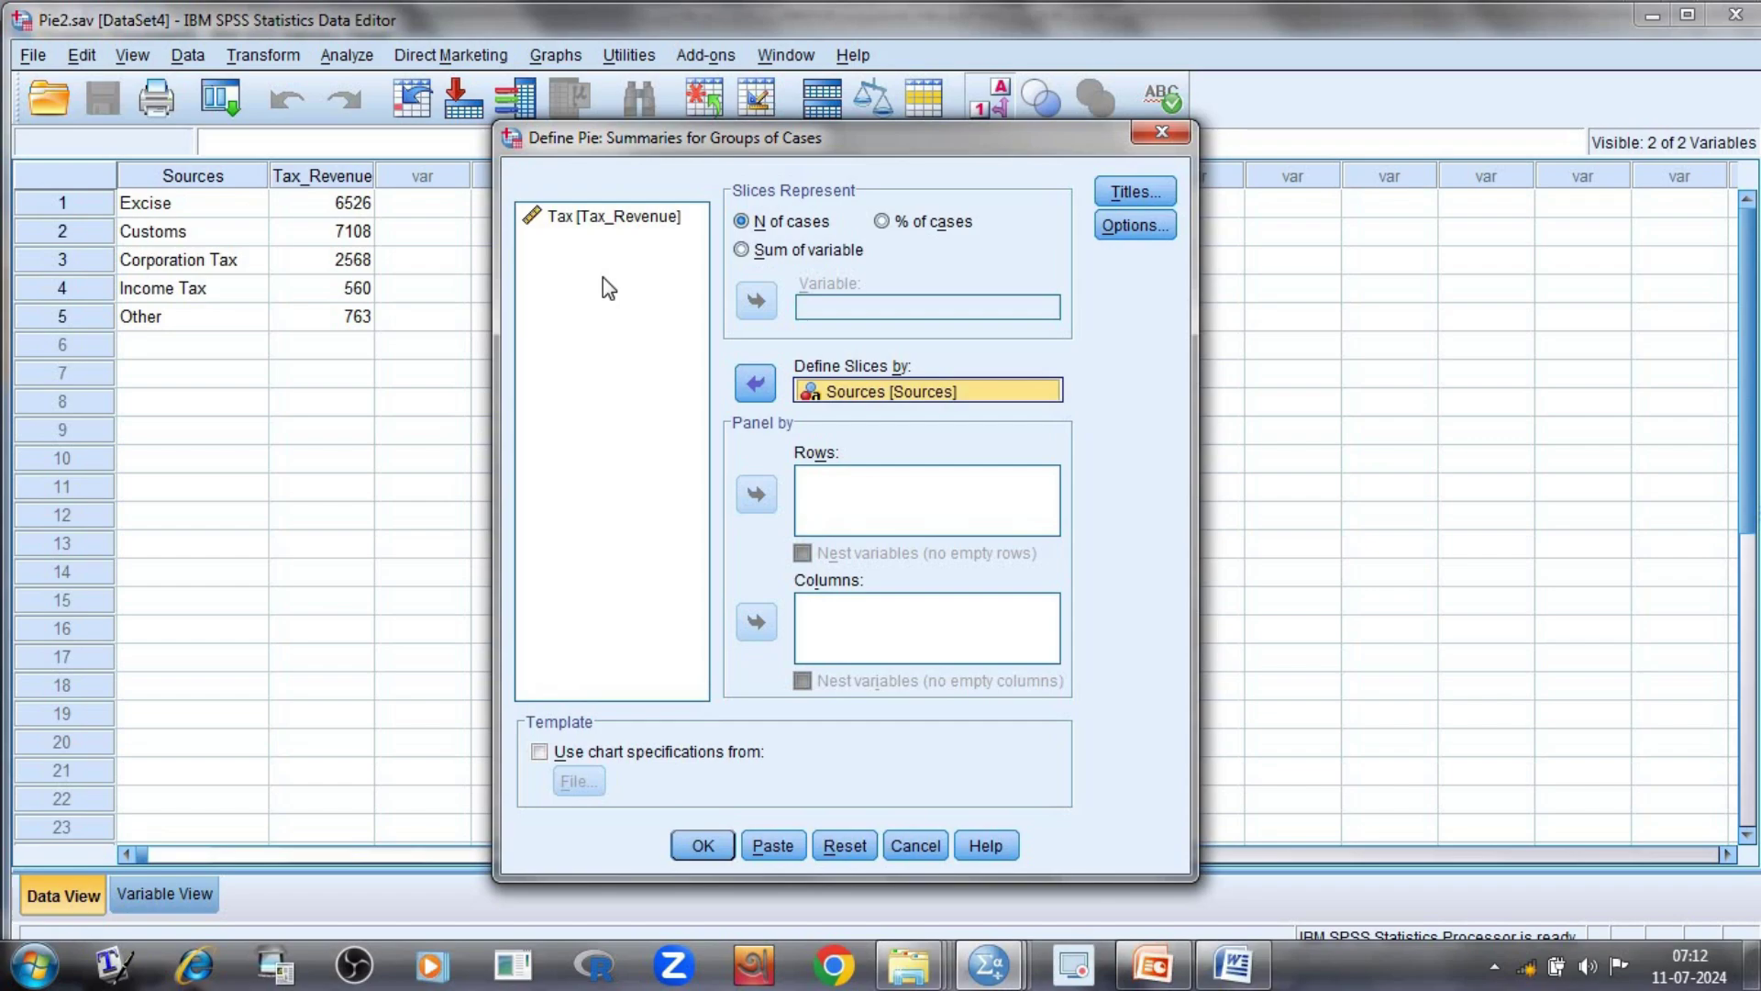
left_click(592, 217)
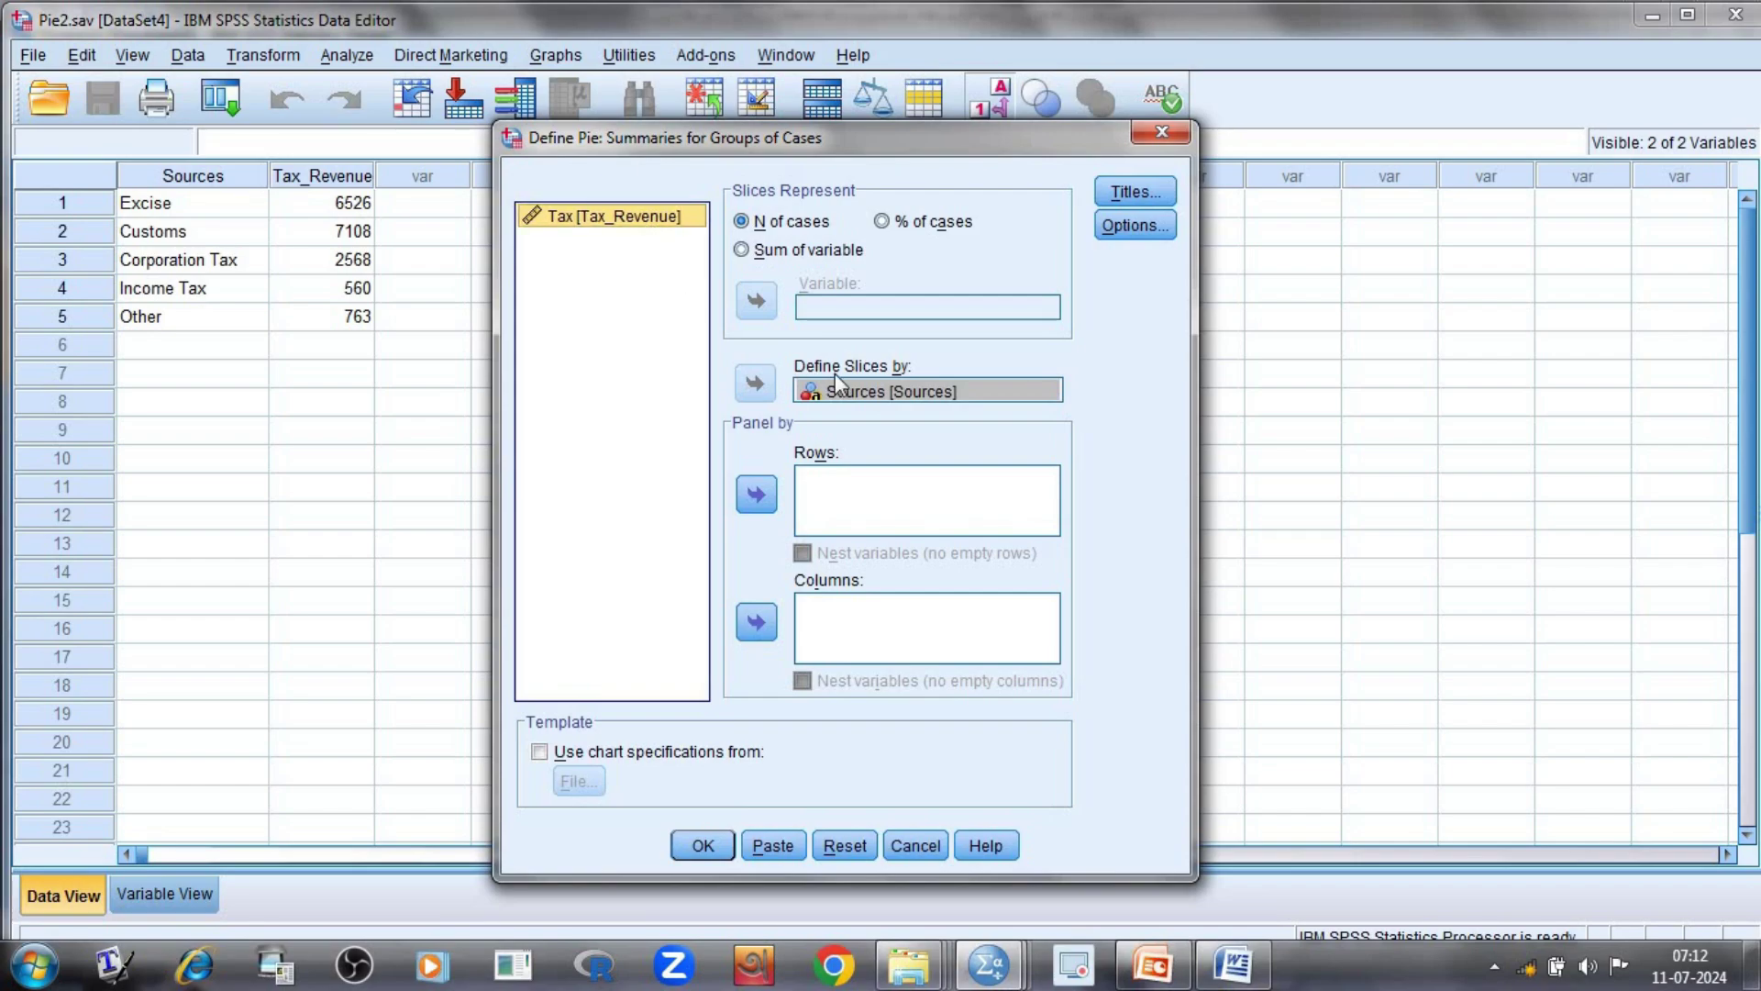
left_click(857, 393)
left_click(754, 389)
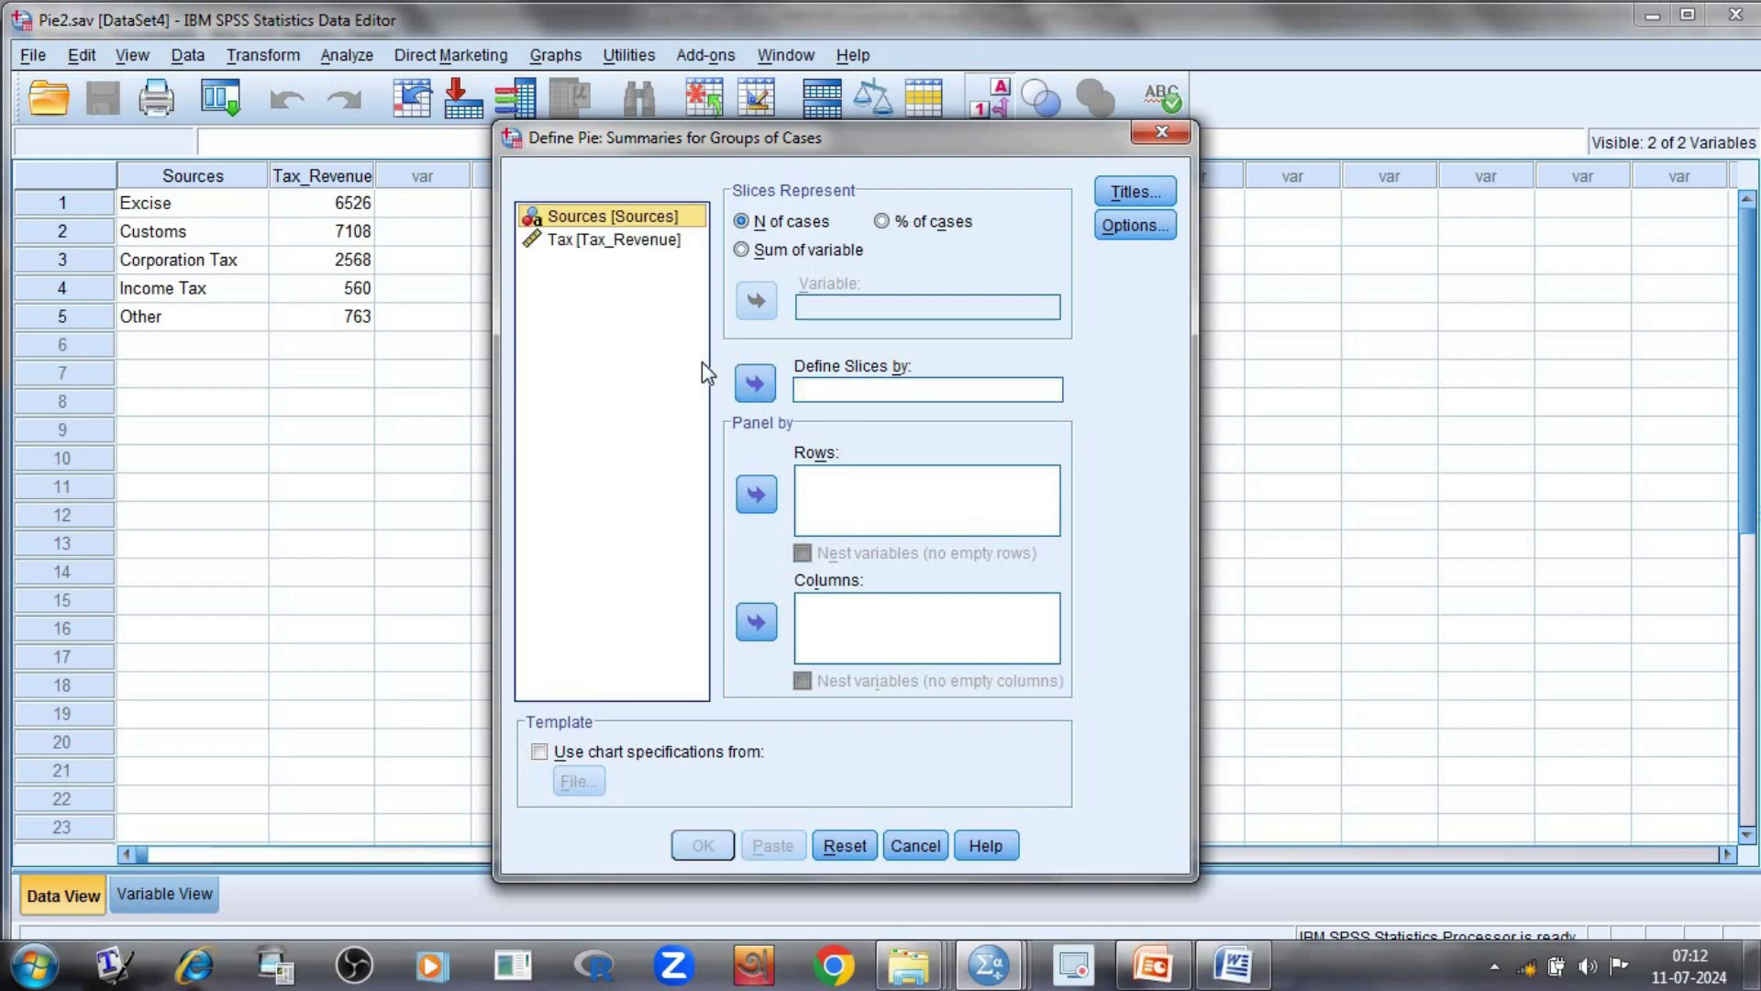
- Define the slices by Sources, representing the sum of Tax_Revenue, and generate the pie chart
left_click(741, 250)
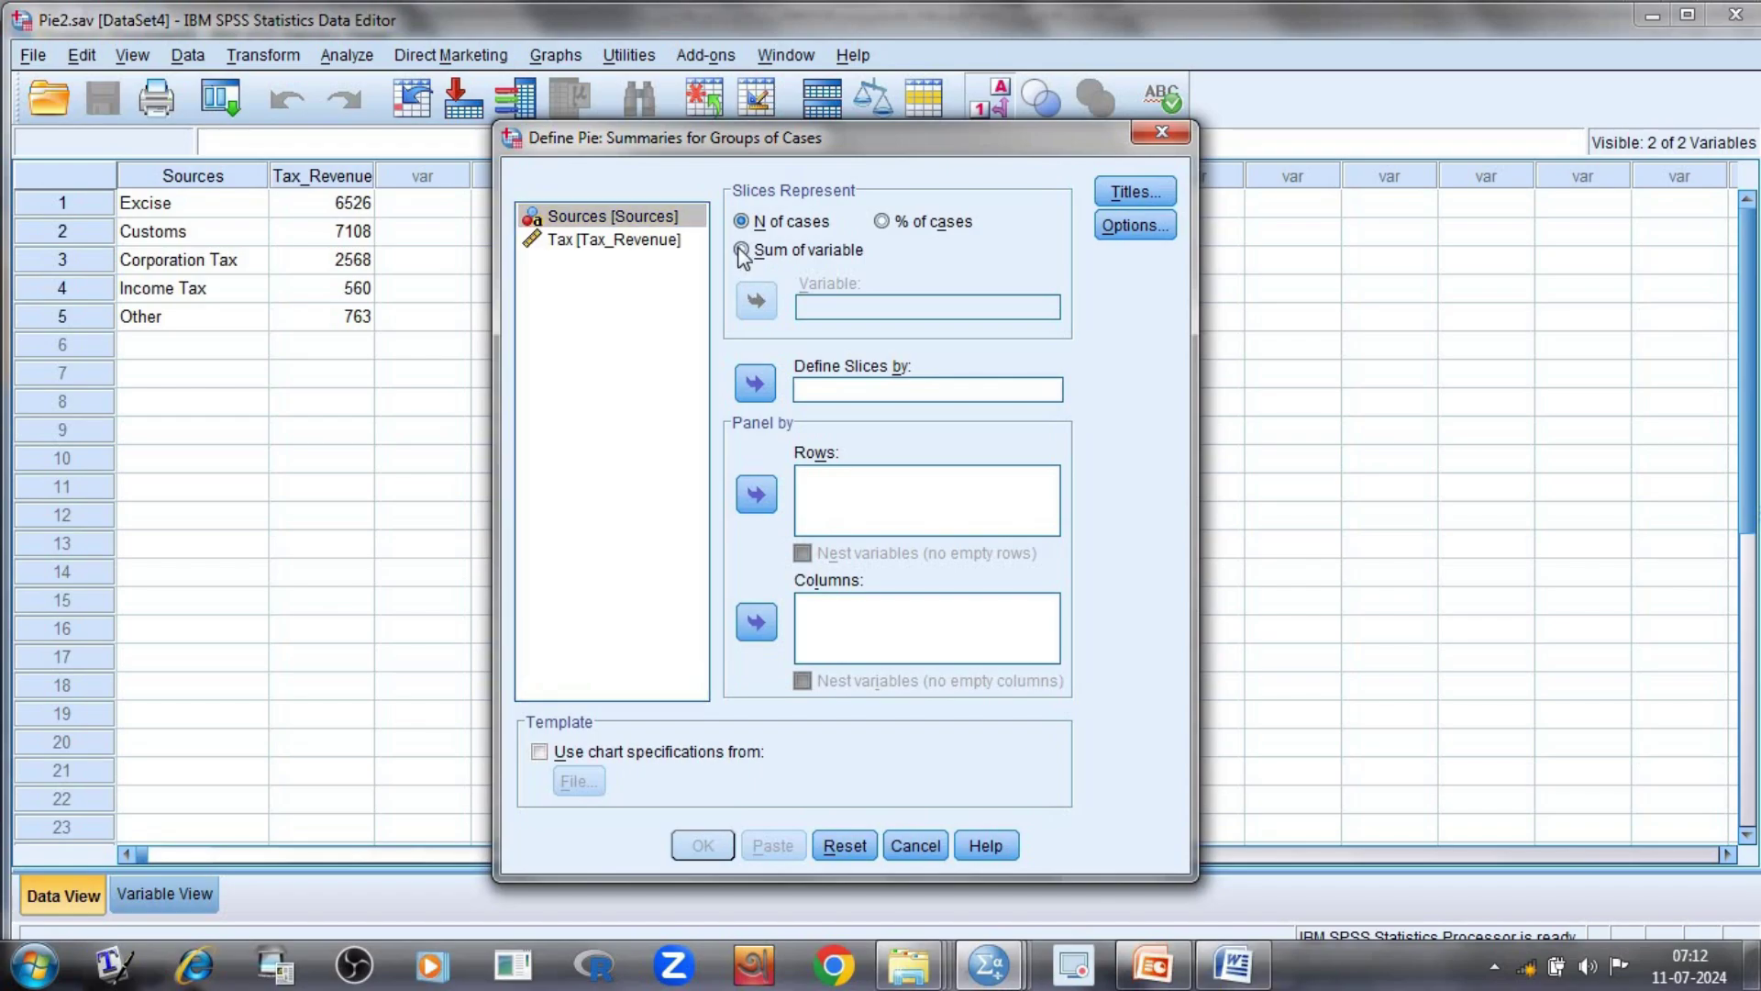
double_click(602, 220)
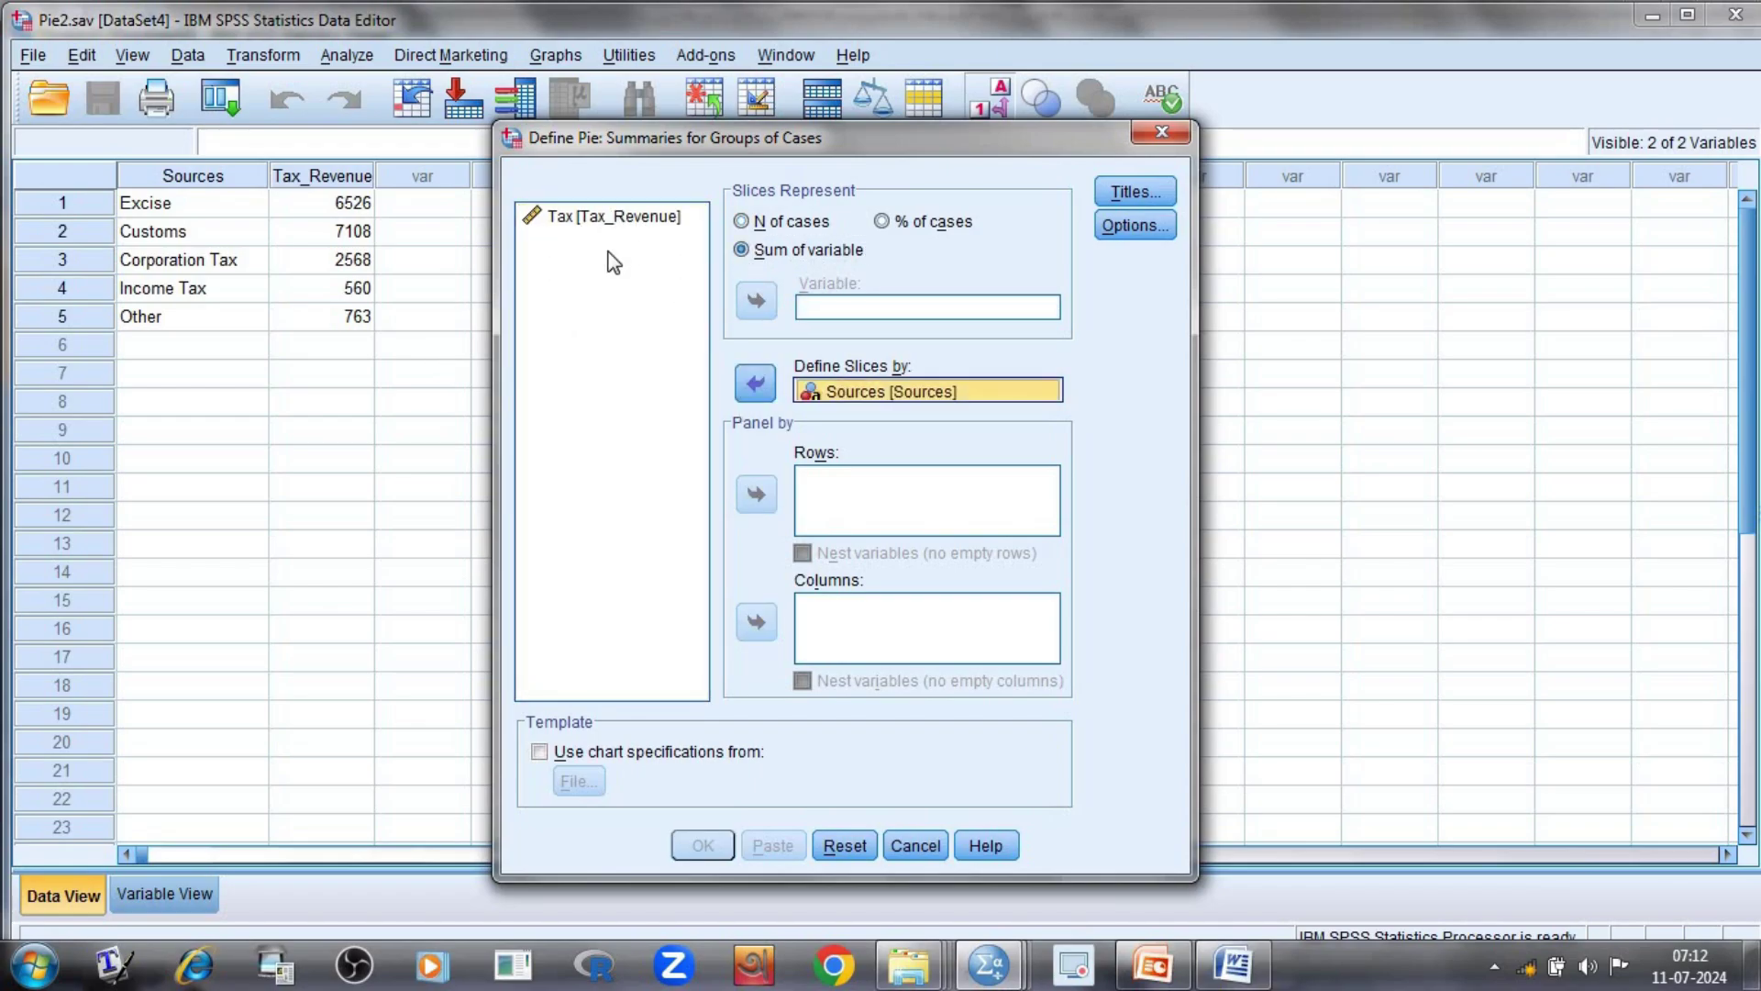
left_click(601, 225)
left_click(756, 301)
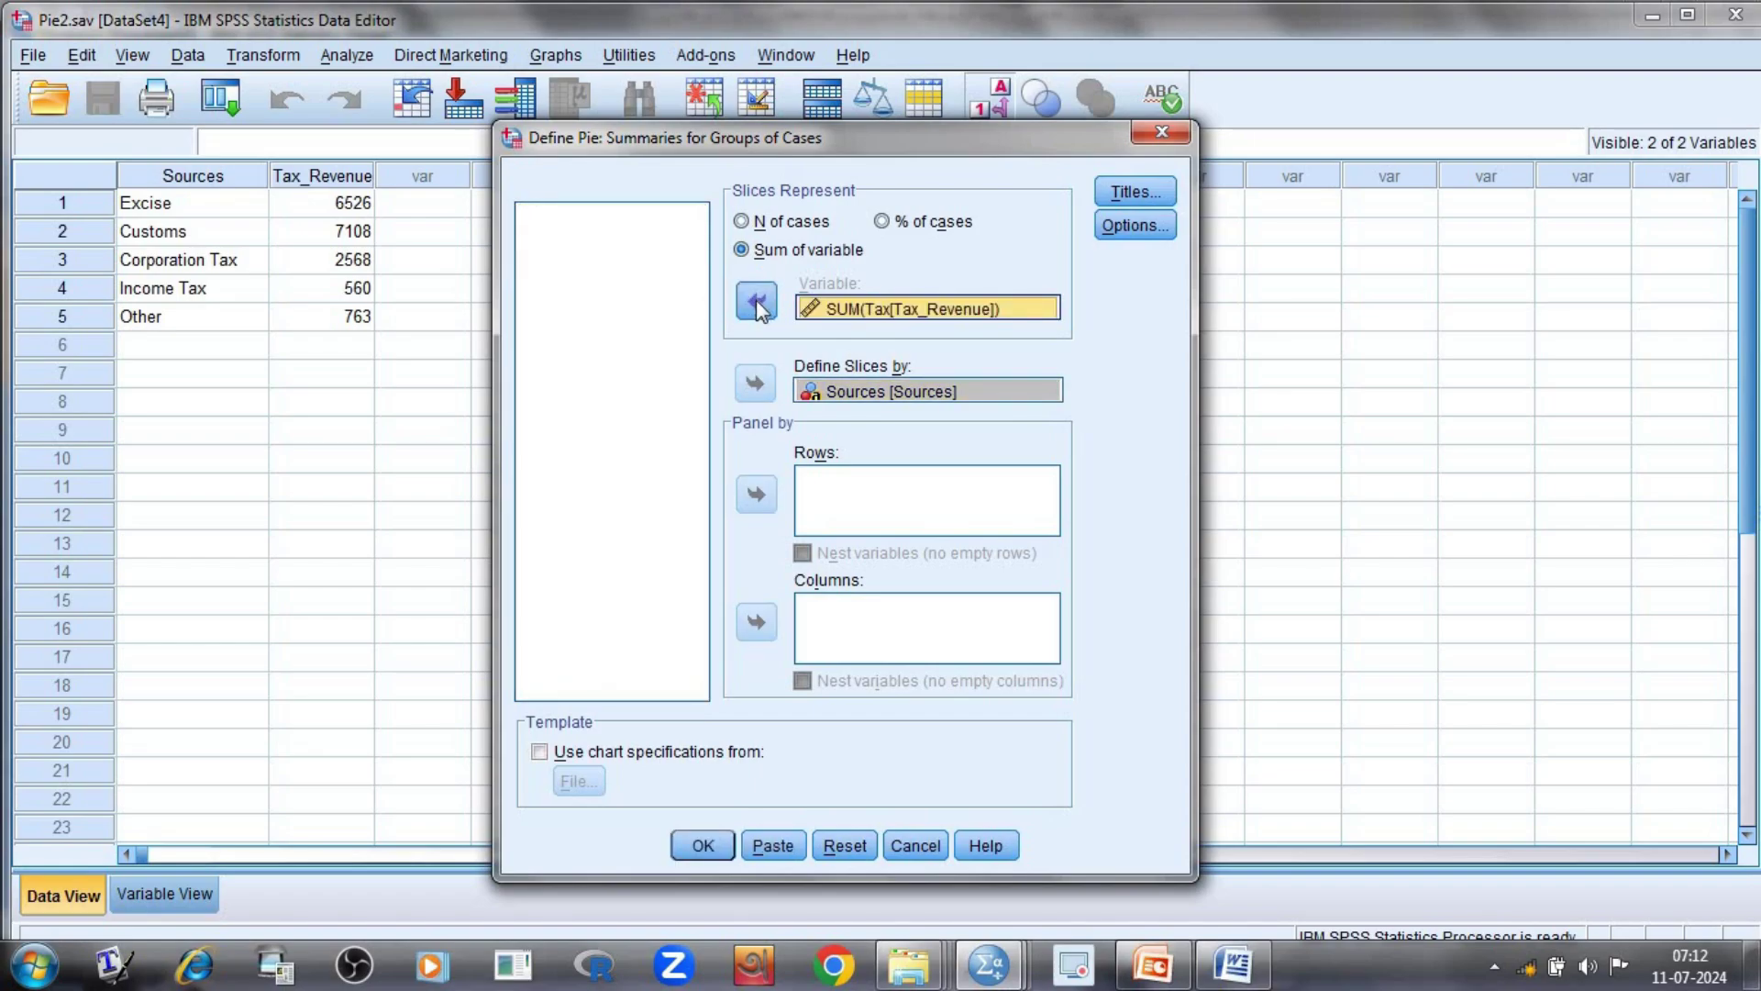
left_click(703, 845)
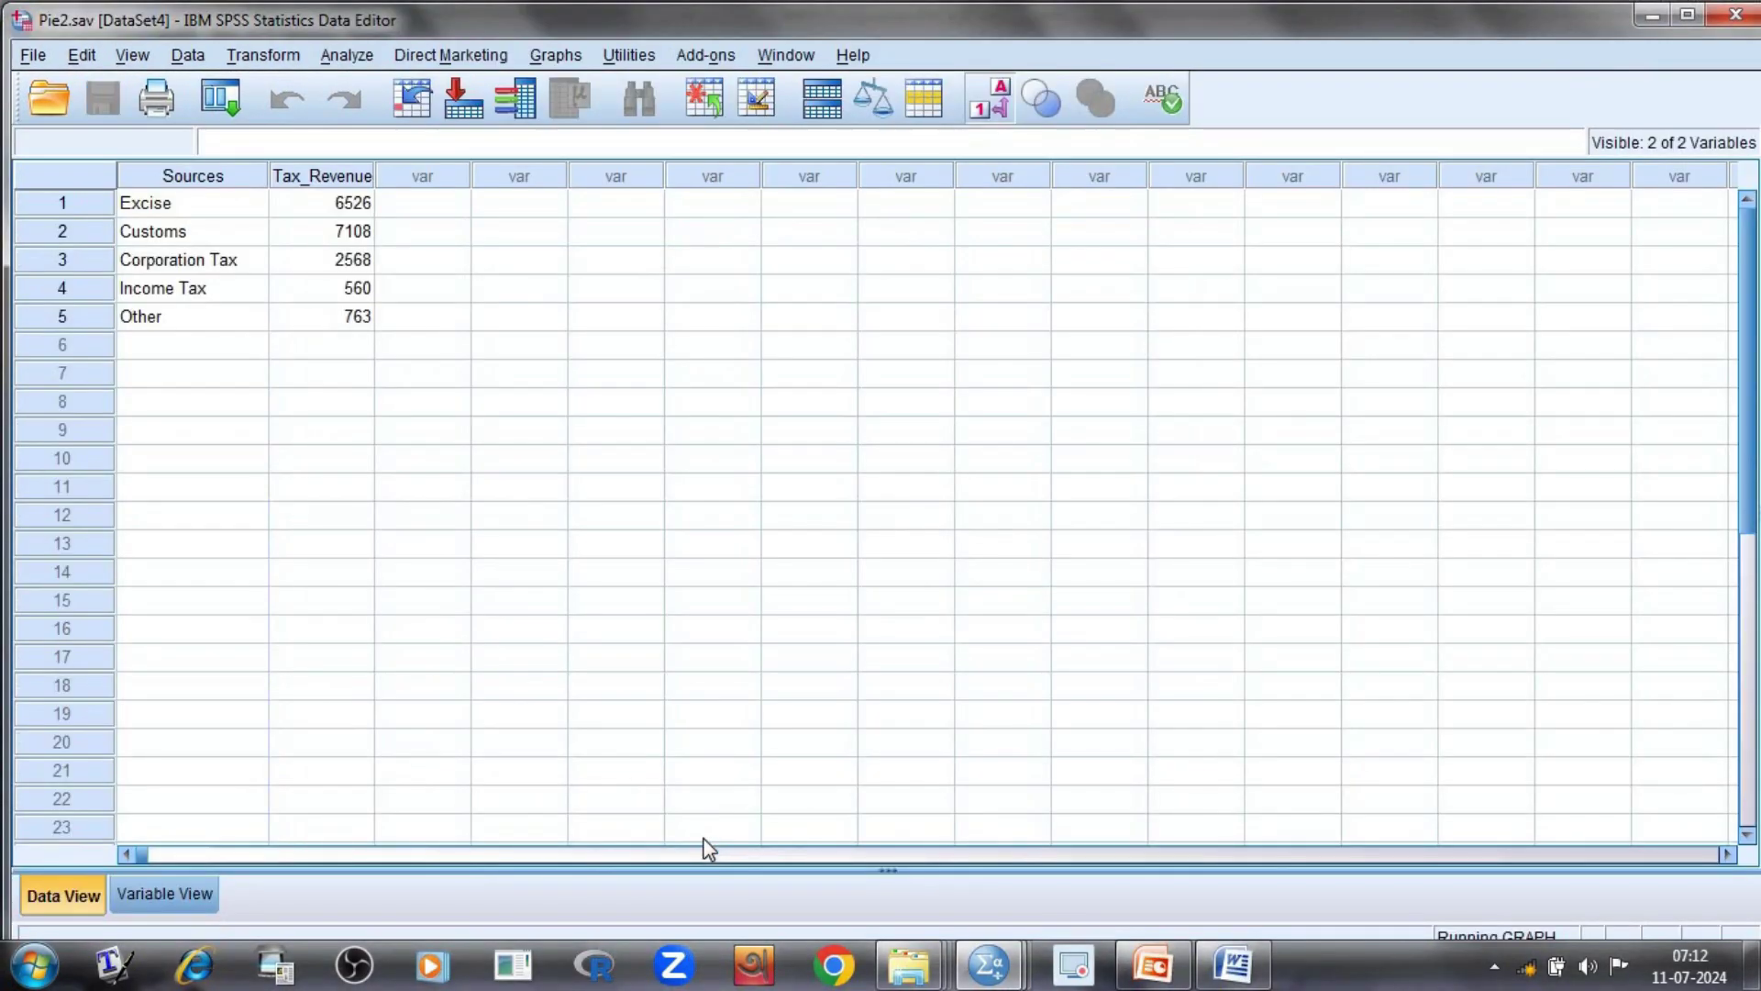
- Switch to the Output3 viewer and examine the pie chart of tax revenue by source
mouse_move(1006, 970)
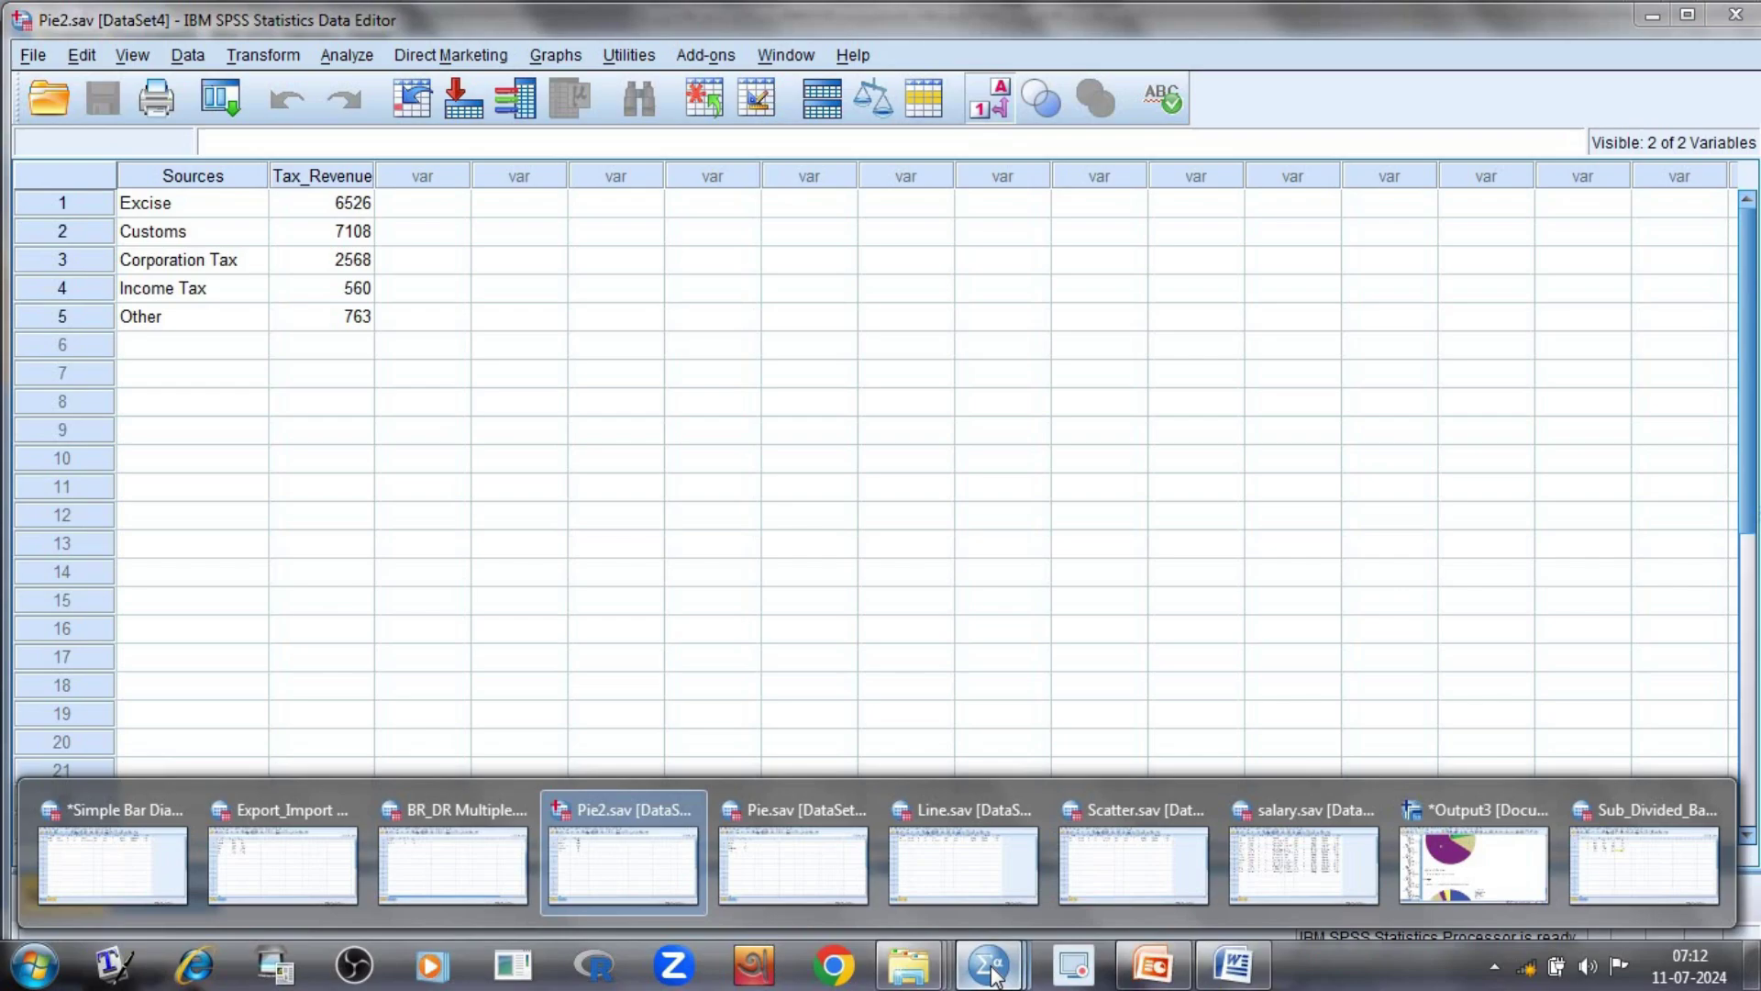
left_click(1470, 868)
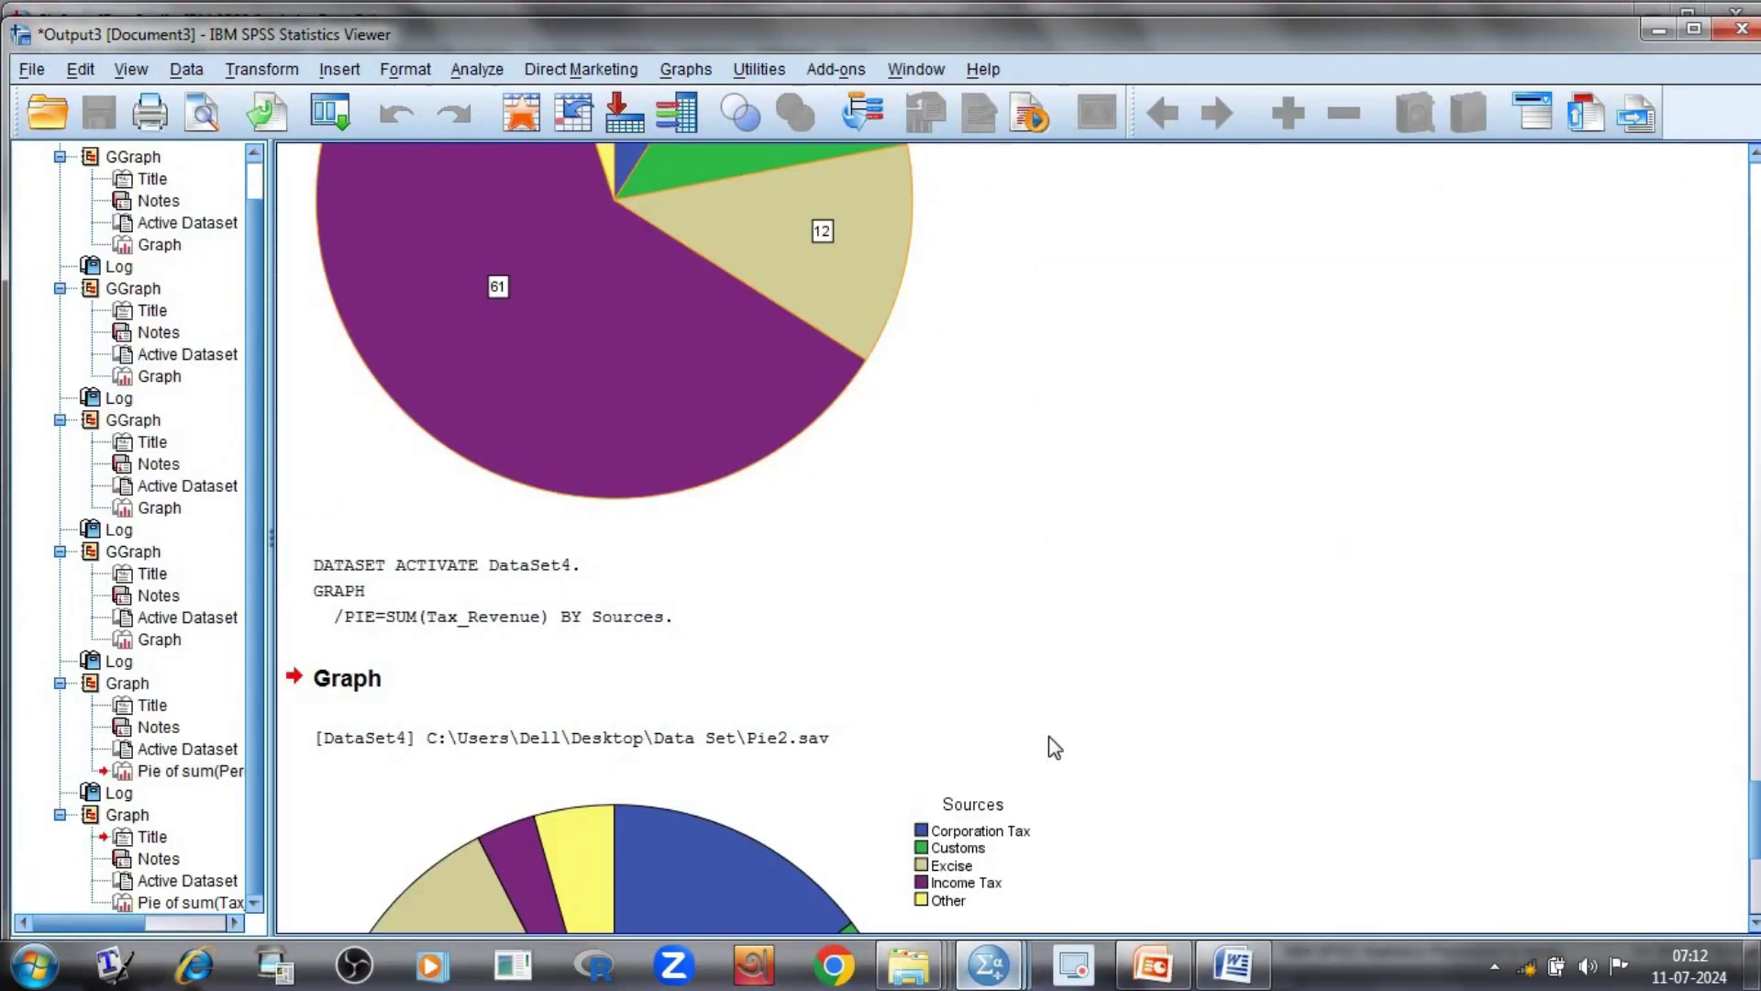
scroll(880, 646, "down", 5)
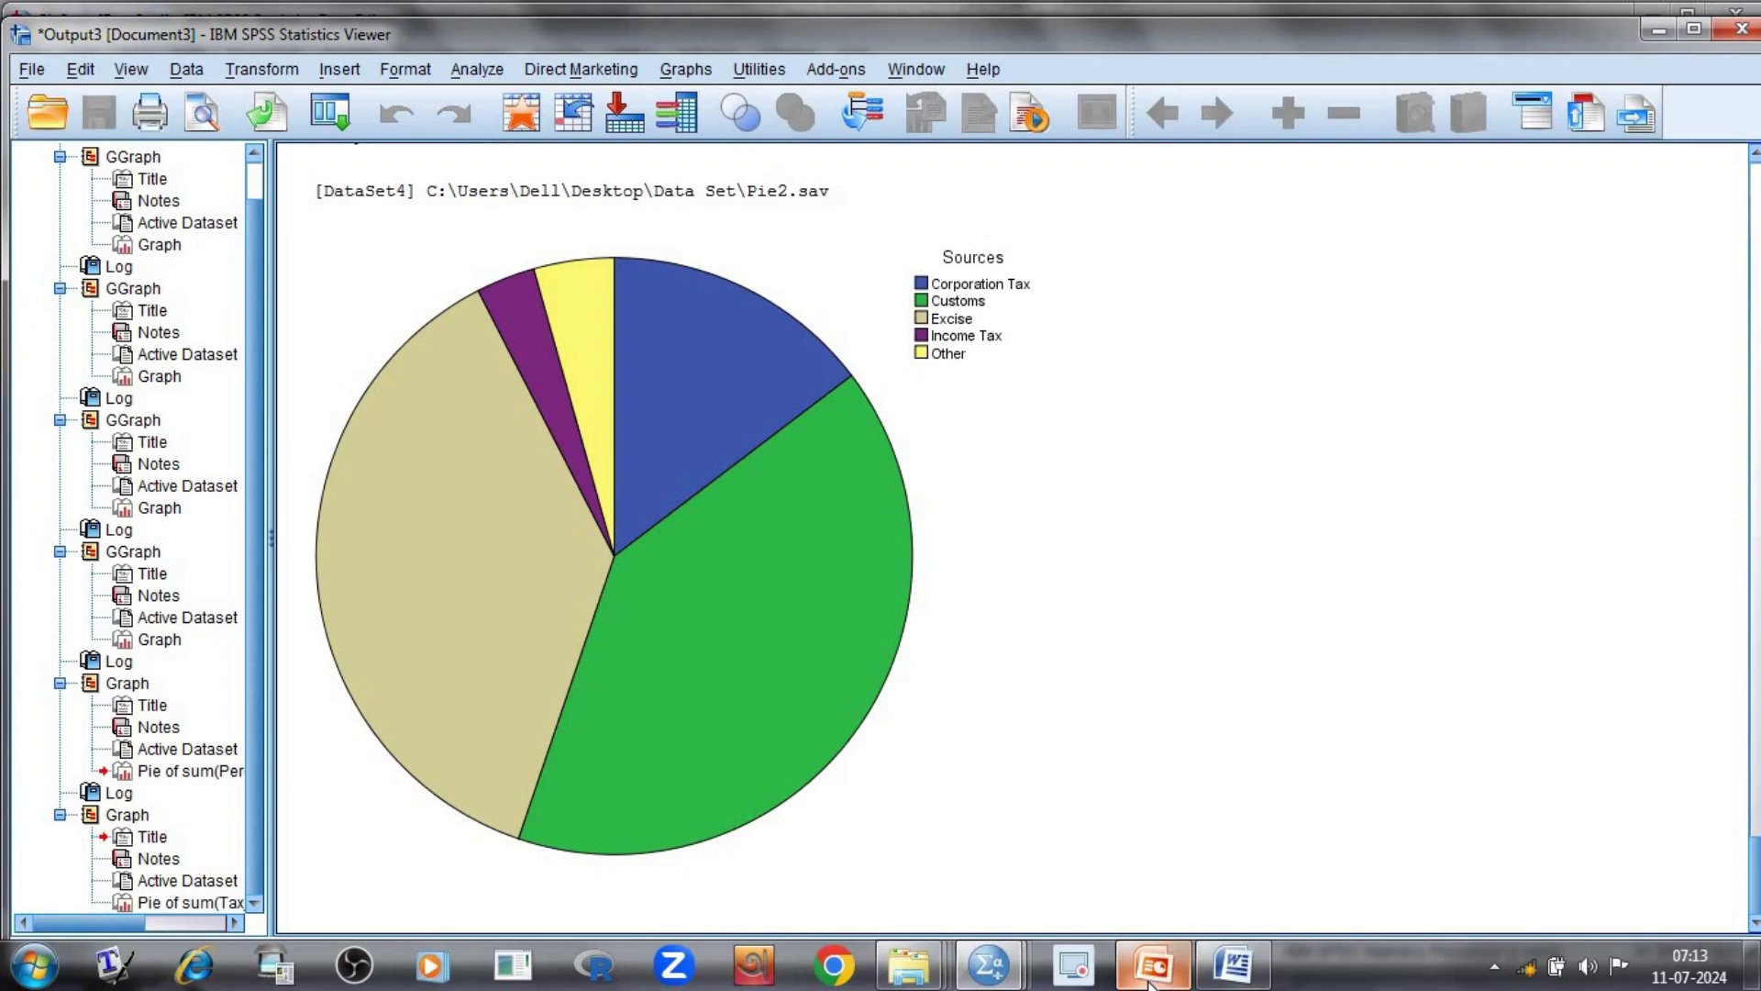
- Switch to PowerPoint, start the slide show at slide 30 and advance past the pie chart examples to the Line Diagram slide
left_click(1149, 971)
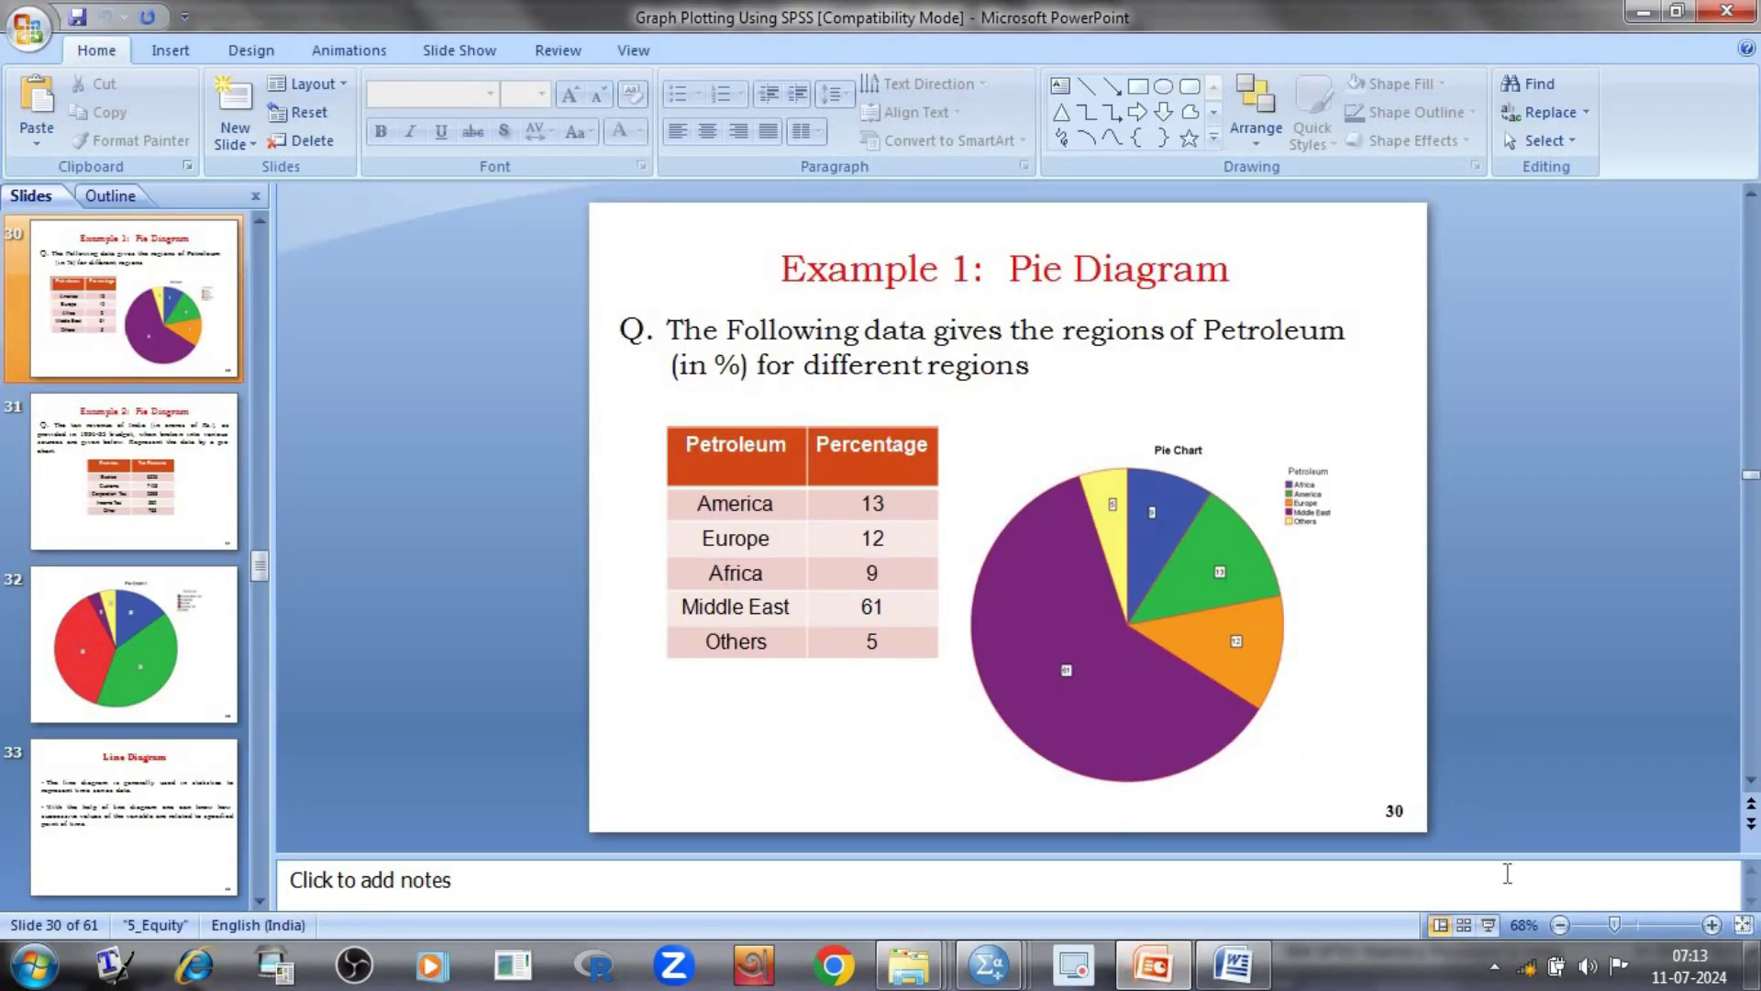
left_click(1490, 926)
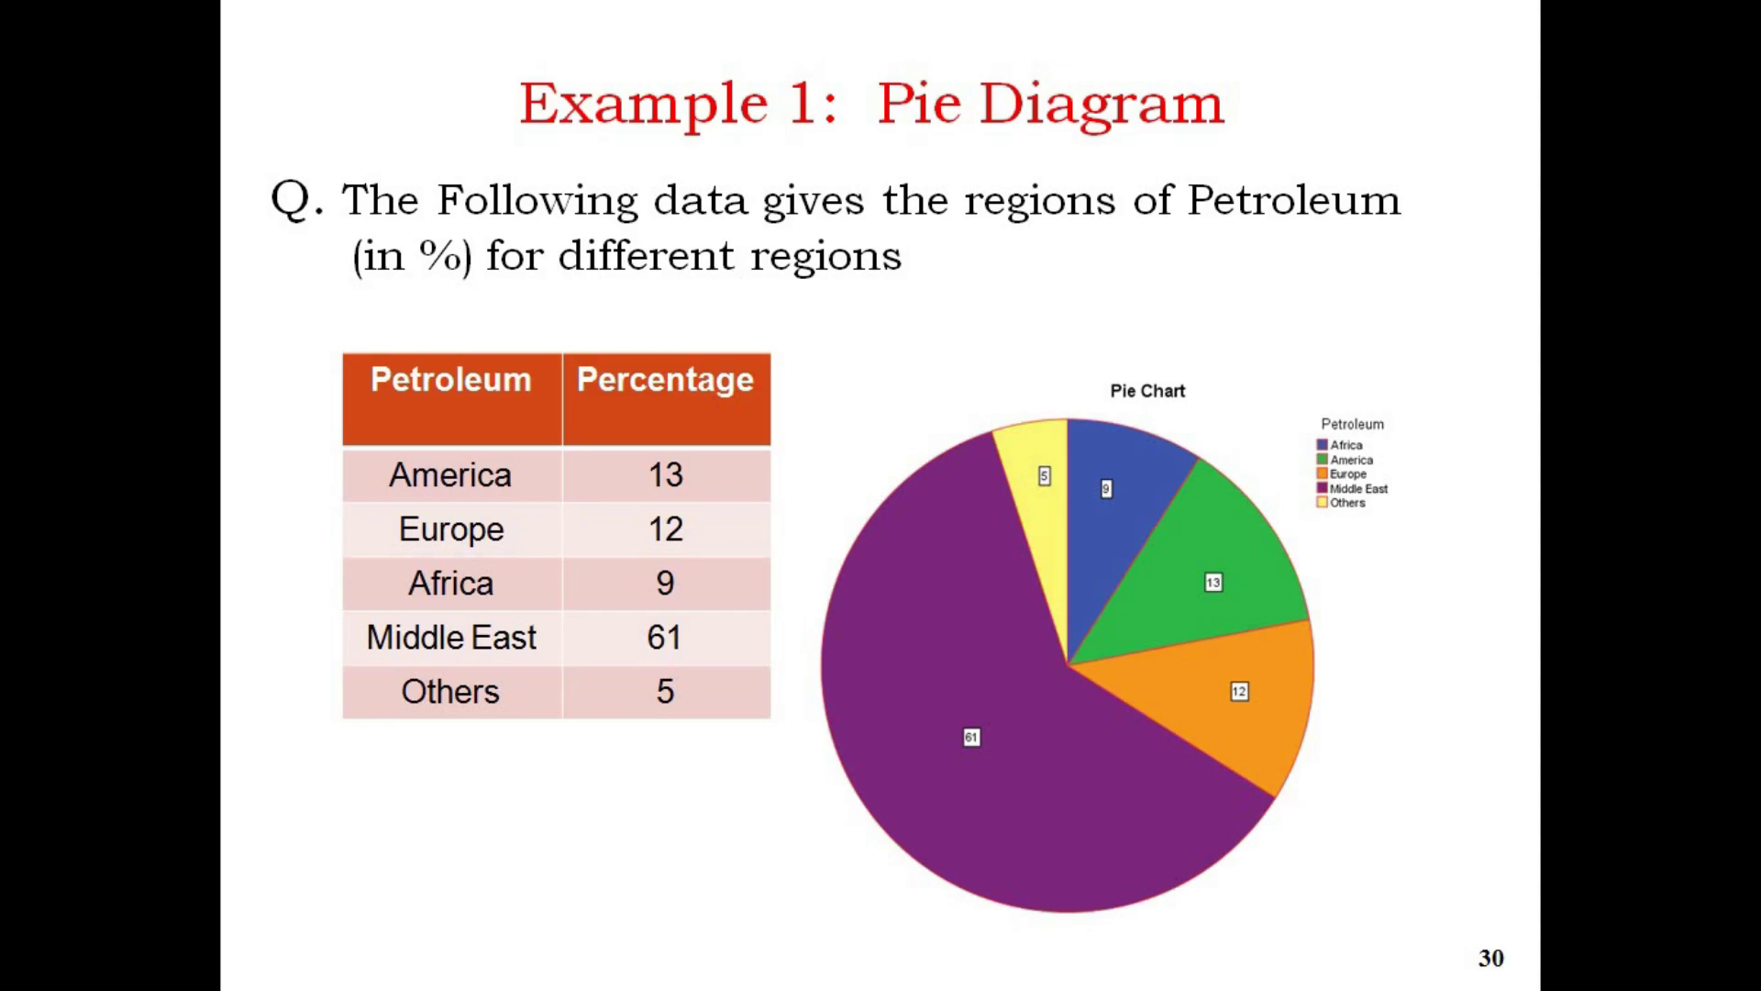
key("Right")
key("Right")
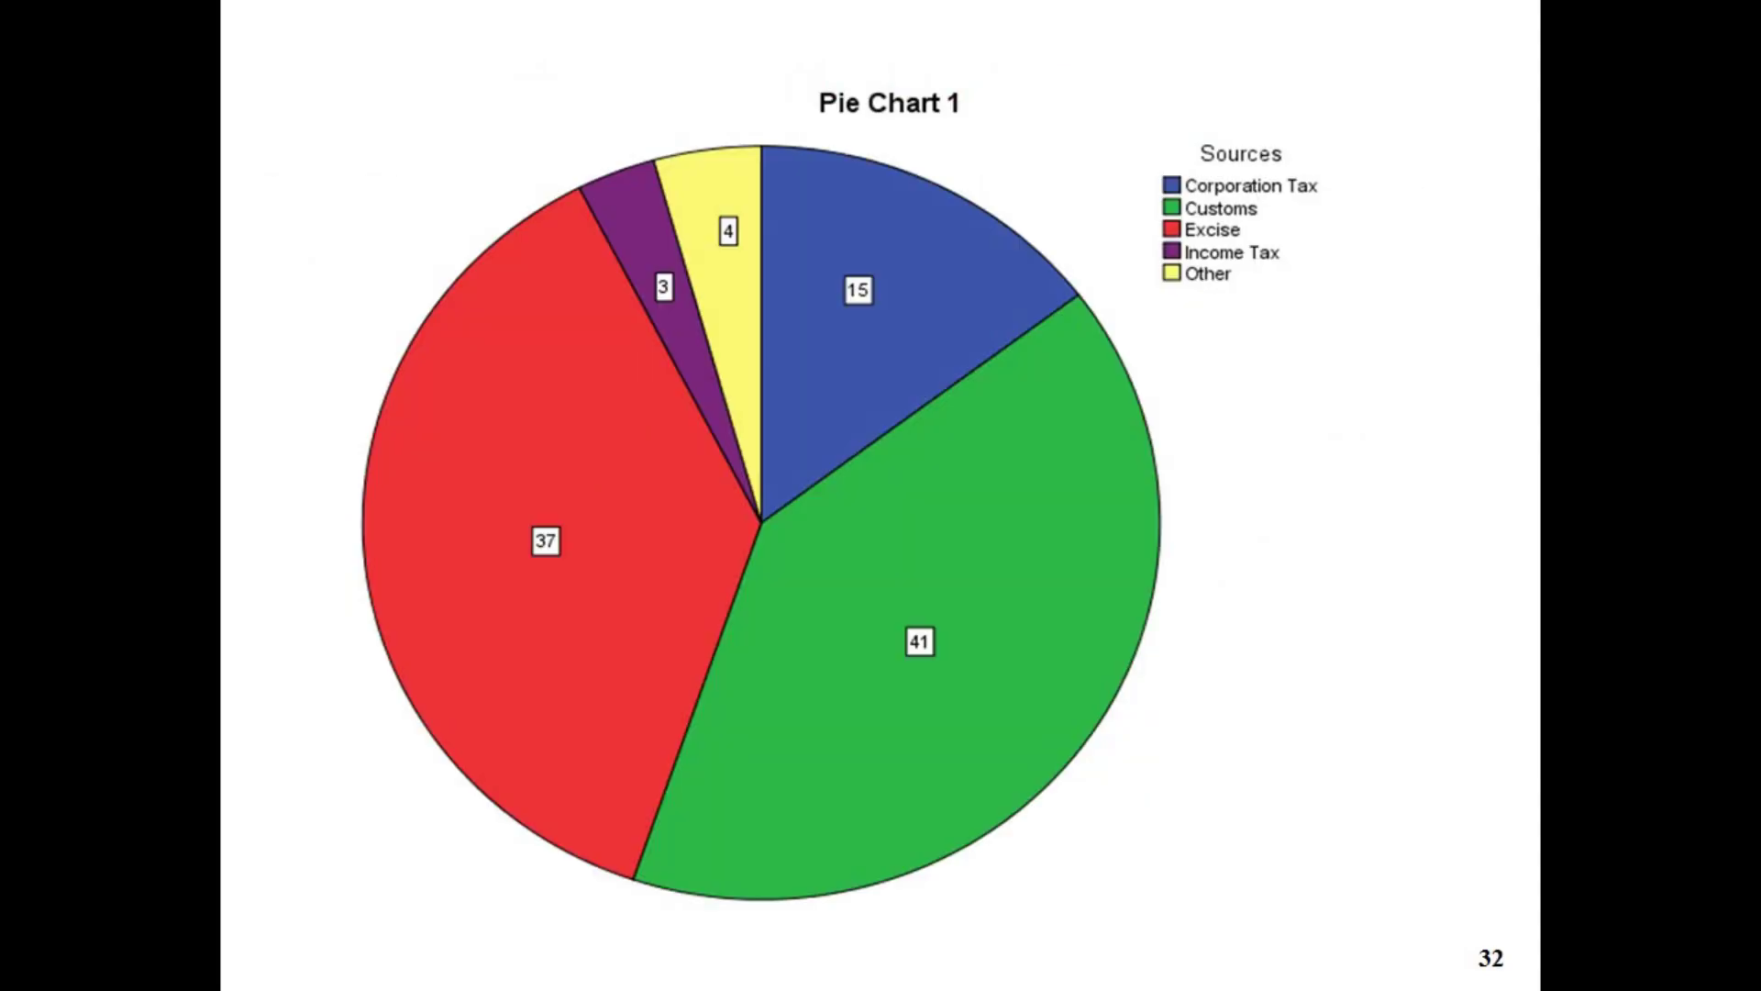
key("Right")
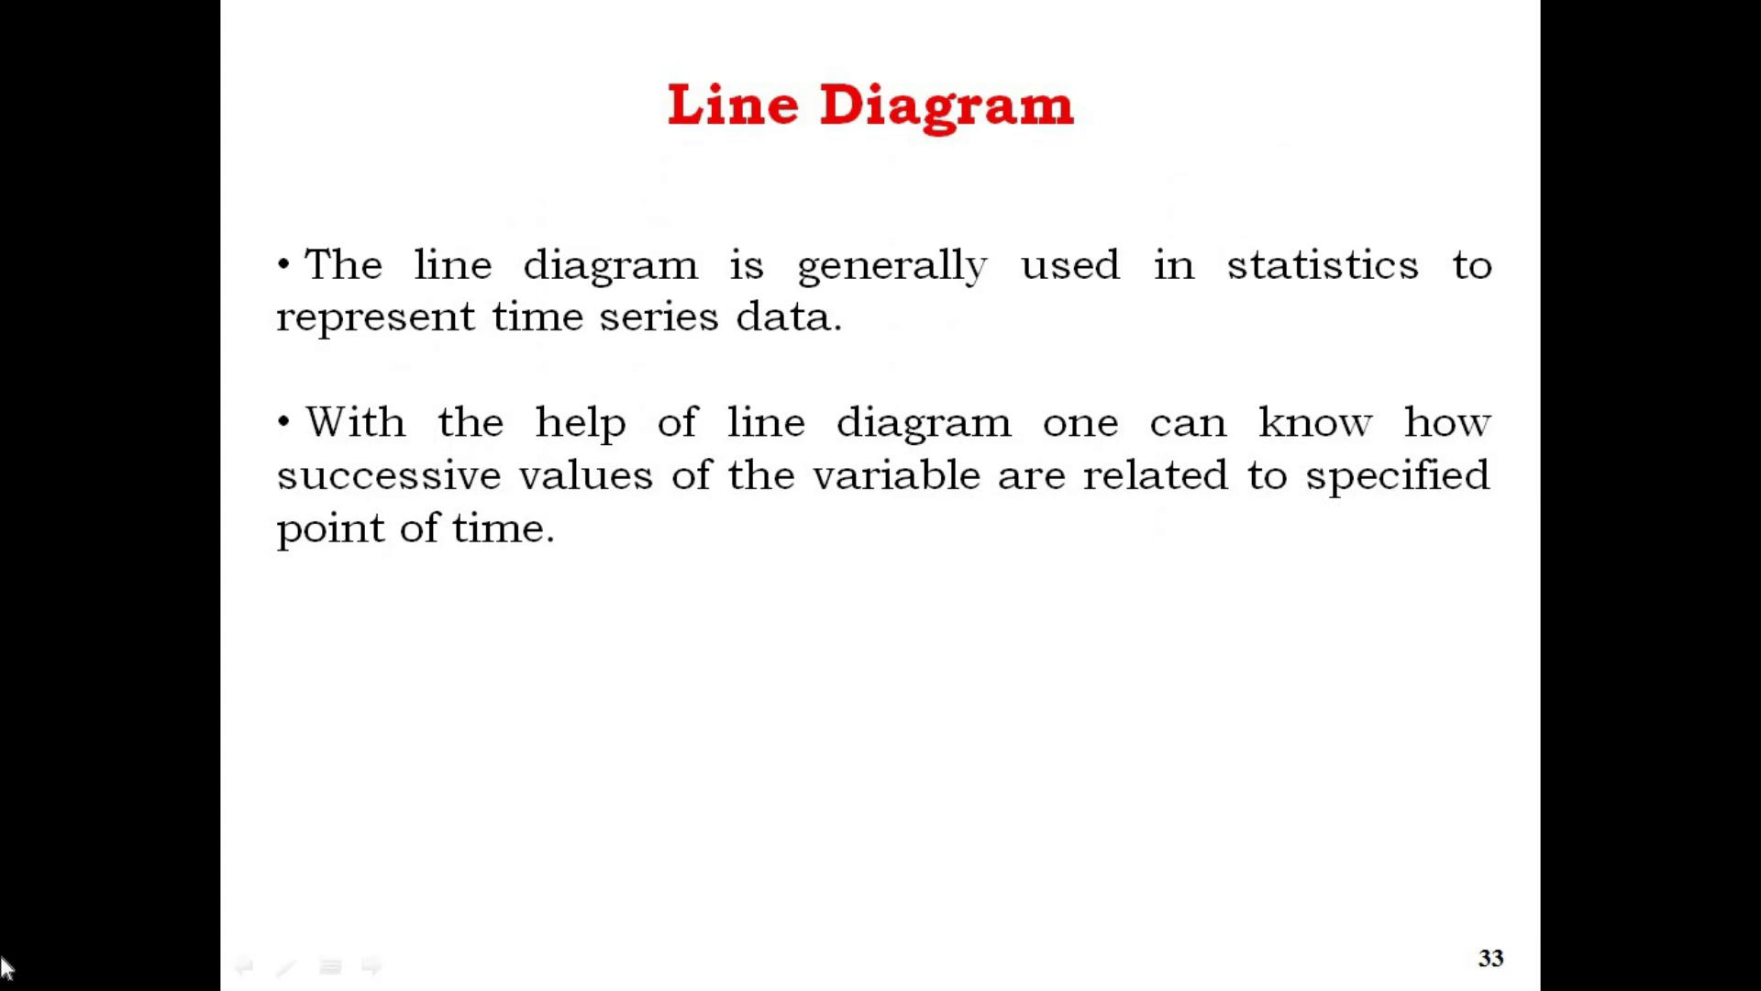